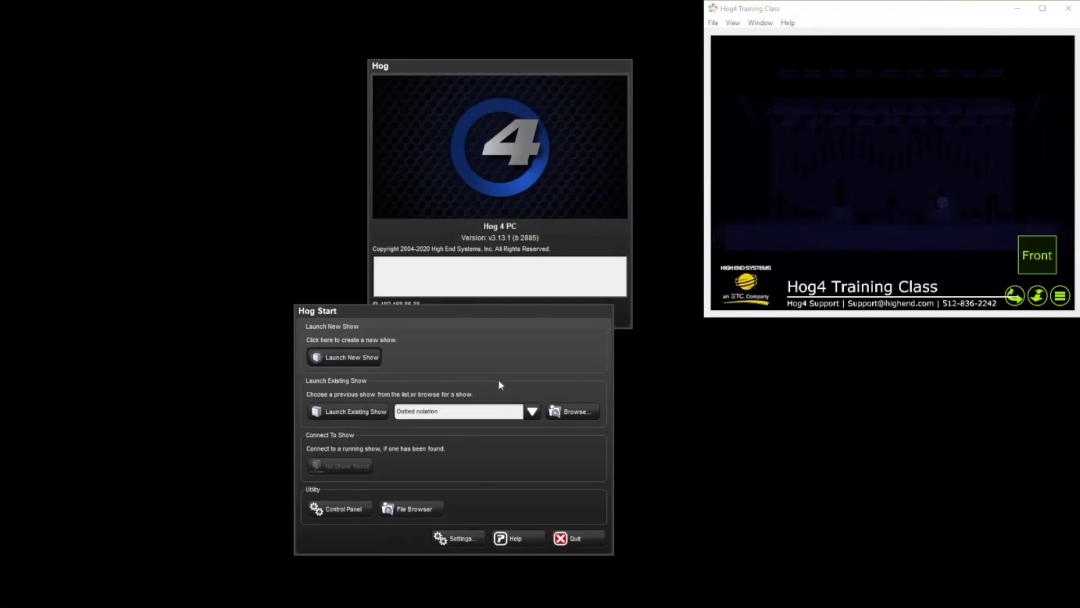
Create and launch a new show with the file name NEW SHOW.
left_click(344, 358)
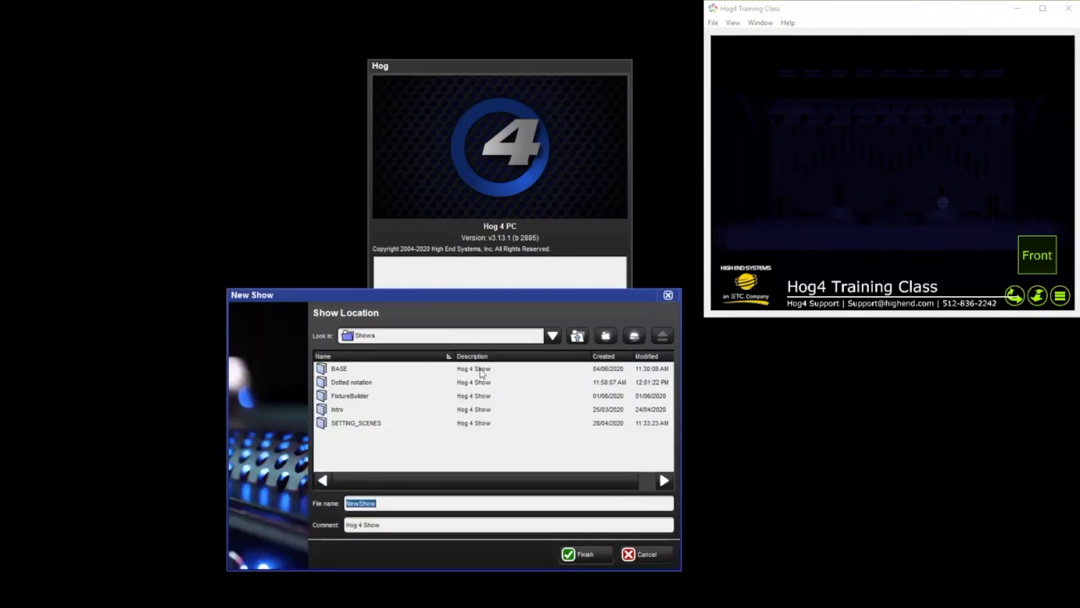
type("NEW SHOW")
key("Return")
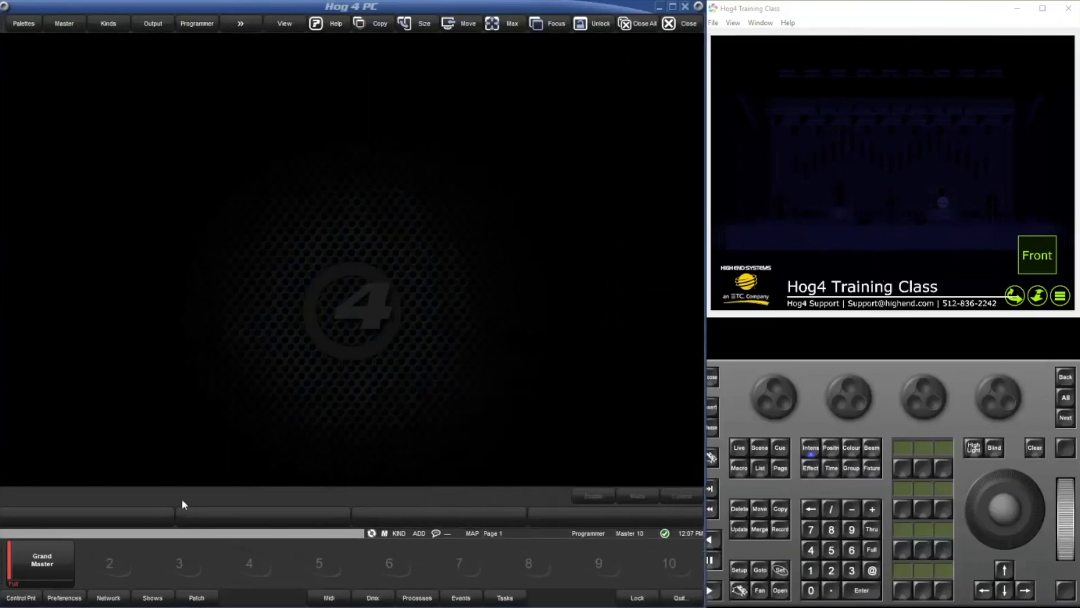
Start a show merge from the Show Manager using SETTING_SCENES as the source show.
left_click(152, 598)
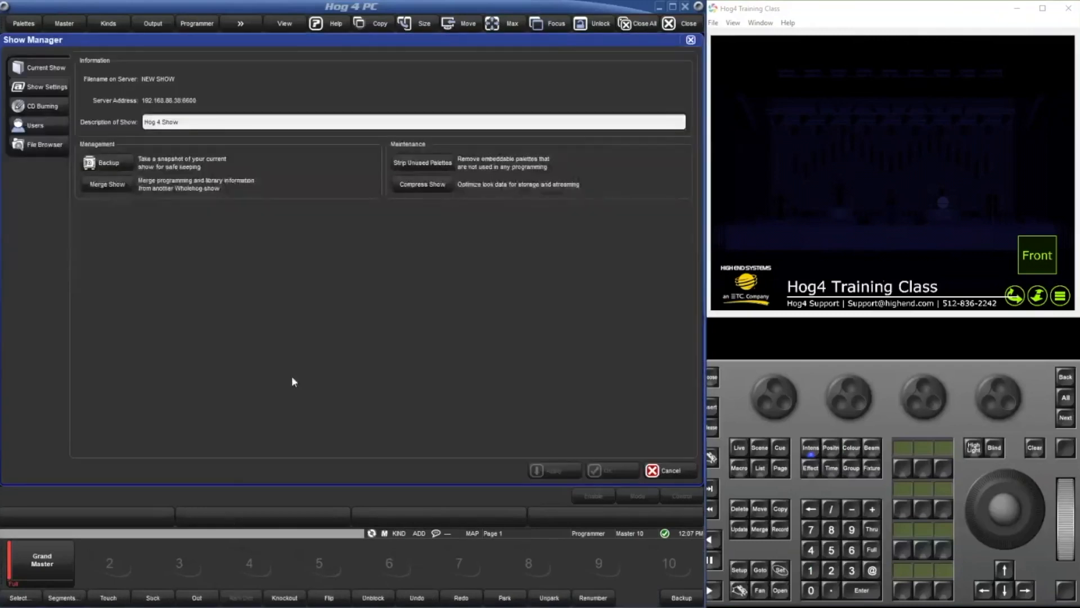
left_click(93, 187)
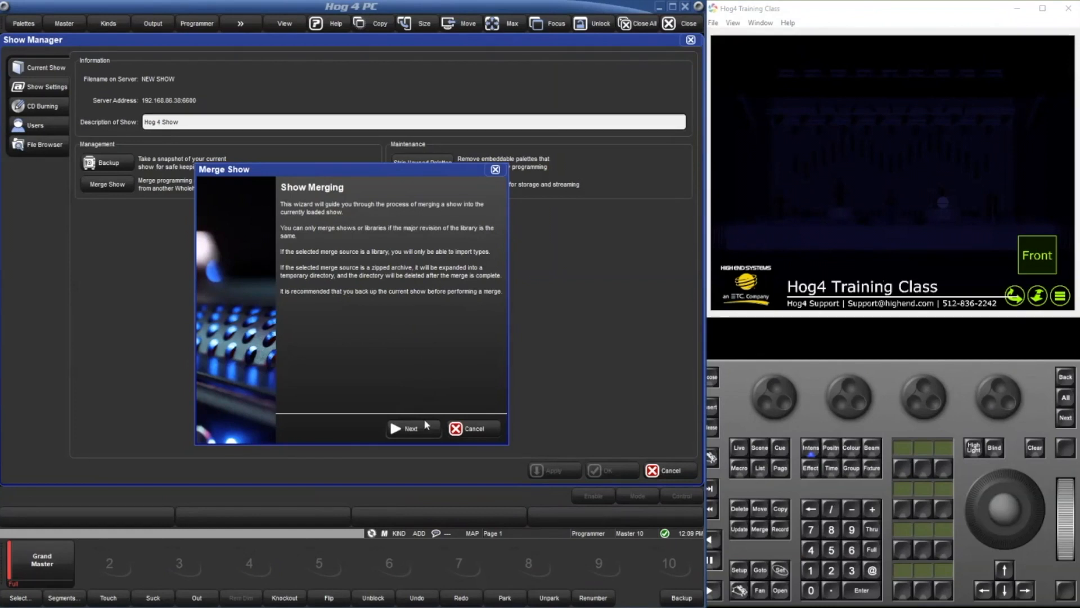
left_click(411, 428)
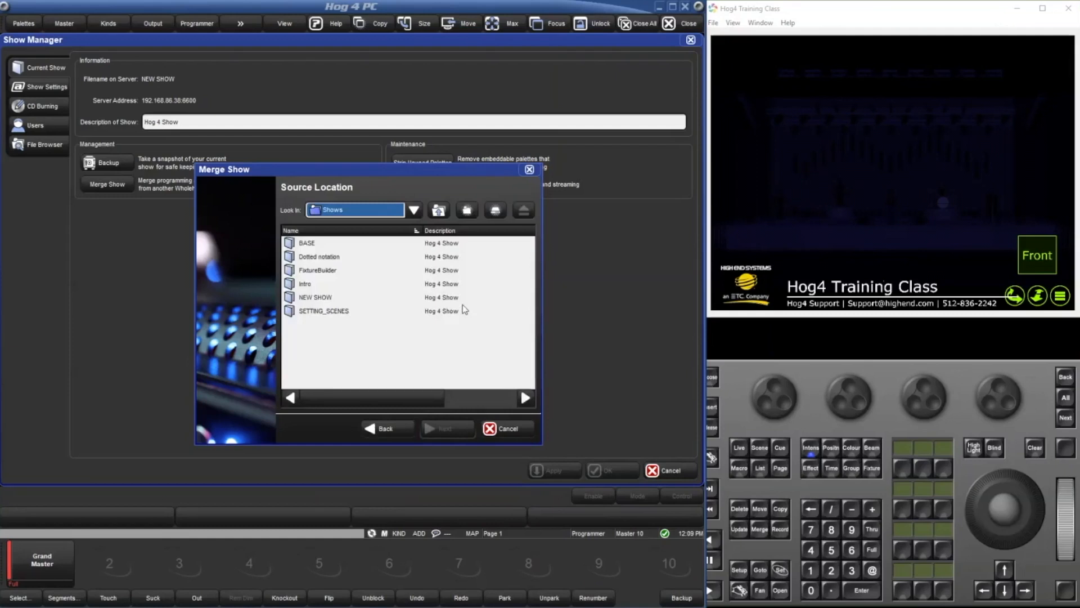
left_click(421, 315)
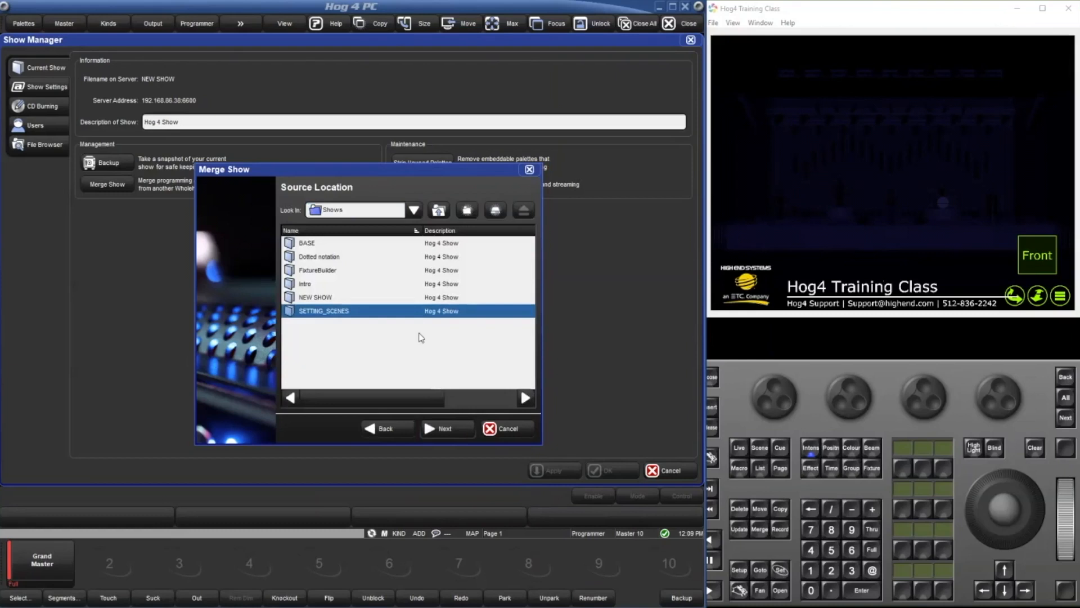
left_click(442, 428)
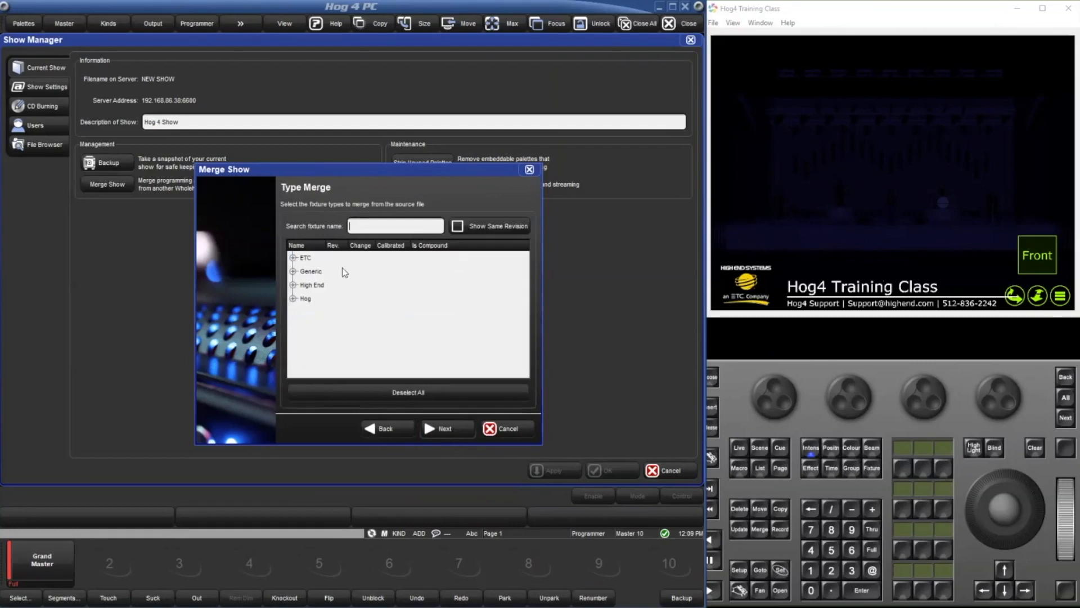
Include the ETC Source4 LED Lustr+ and the Generic Dimmer and RGB LED fixture types in the merge.
left_click(294, 257)
left_click(294, 257)
left_click(293, 258)
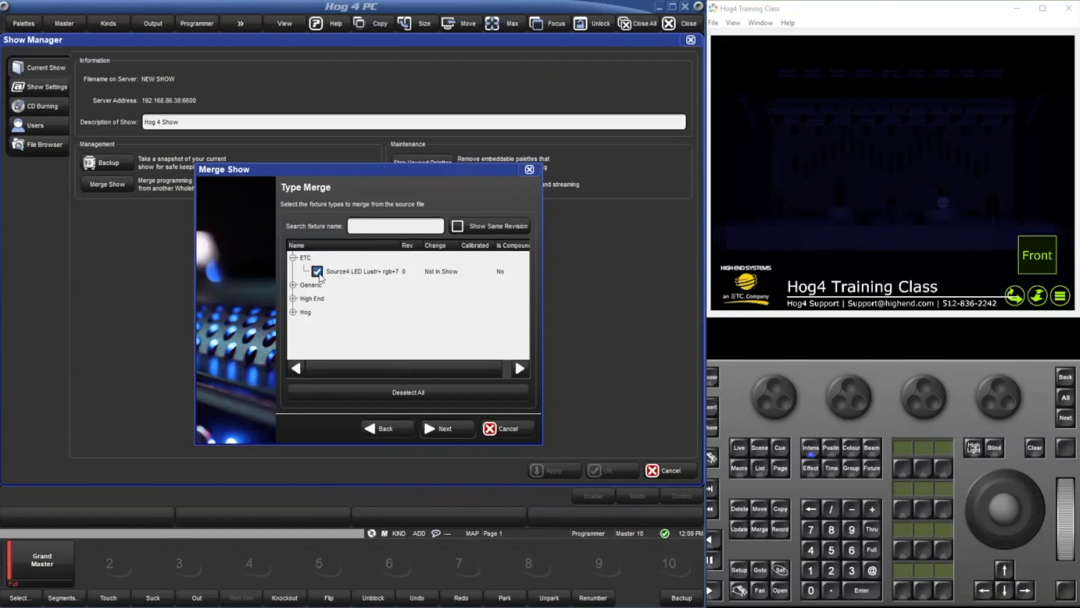
left_click(294, 285)
left_click(317, 312)
left_click(316, 299)
Include the High End fixture types SolaFrame 1000, SolaSpot 2000, SolaWash 2000 and Uno in the merge.
left_click(292, 325)
left_click(317, 338)
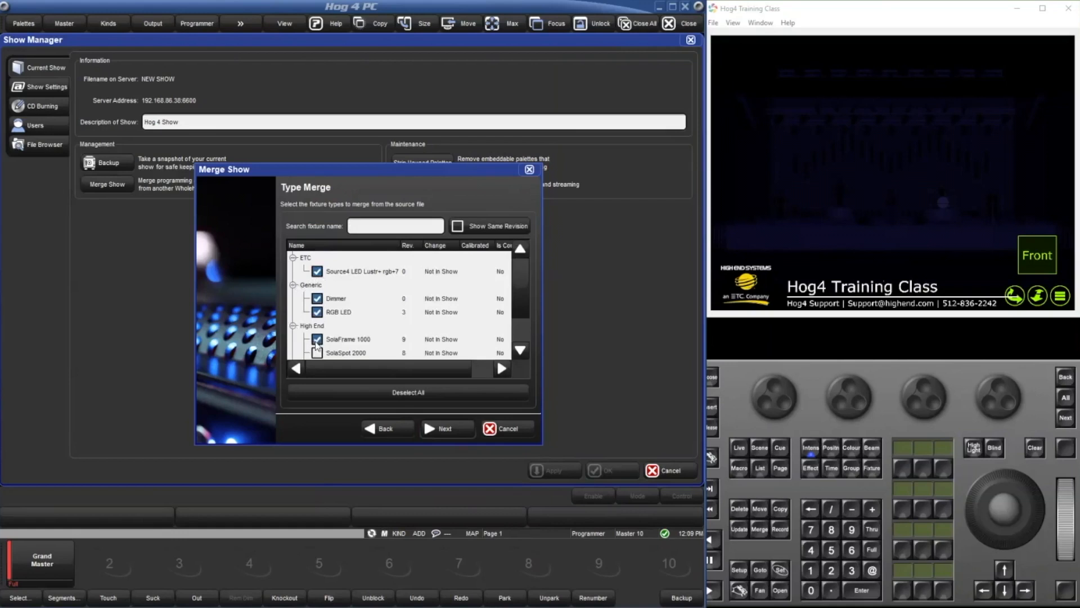
scroll(317, 344, "down", 1)
left_click(317, 312)
left_click(316, 325)
left_click(316, 339)
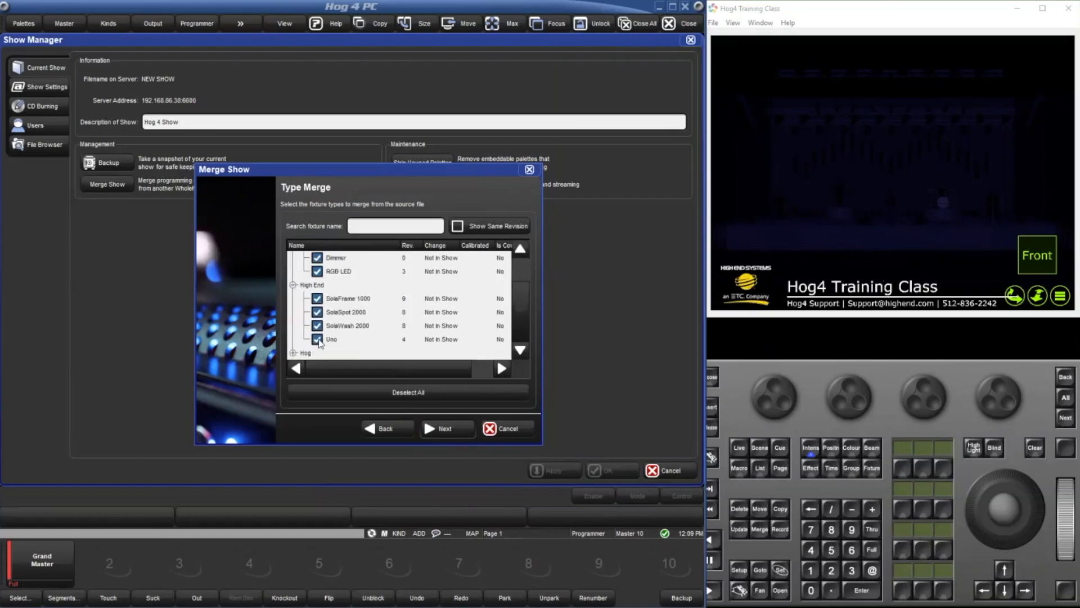
Include the Hog PixelMap Layer fixture type and proceed to the fixture merge options.
left_click(292, 353)
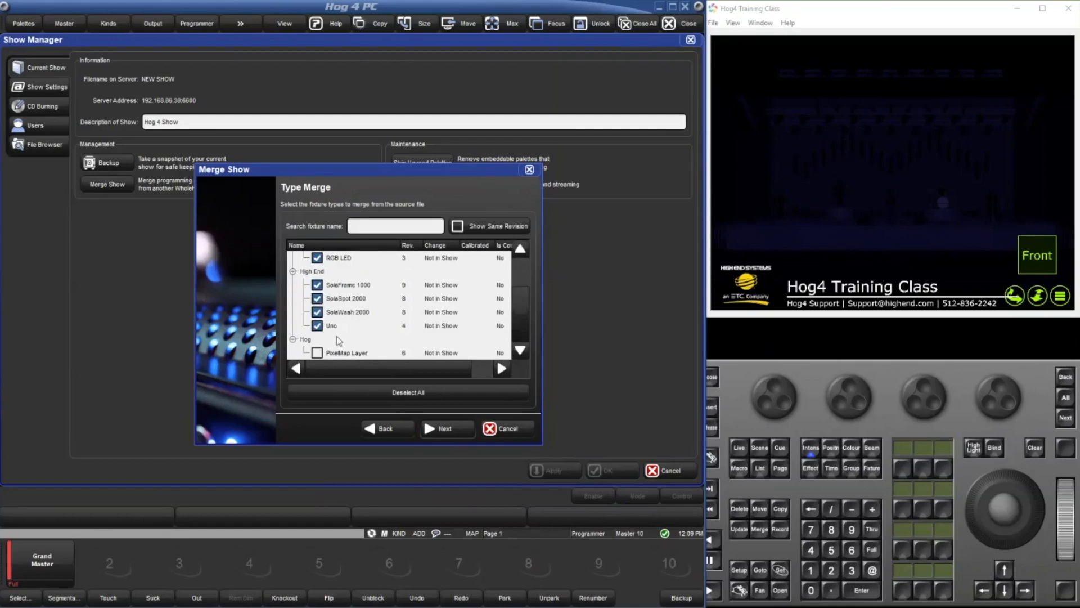
left_click(338, 354)
left_click(456, 432)
left_click(447, 429)
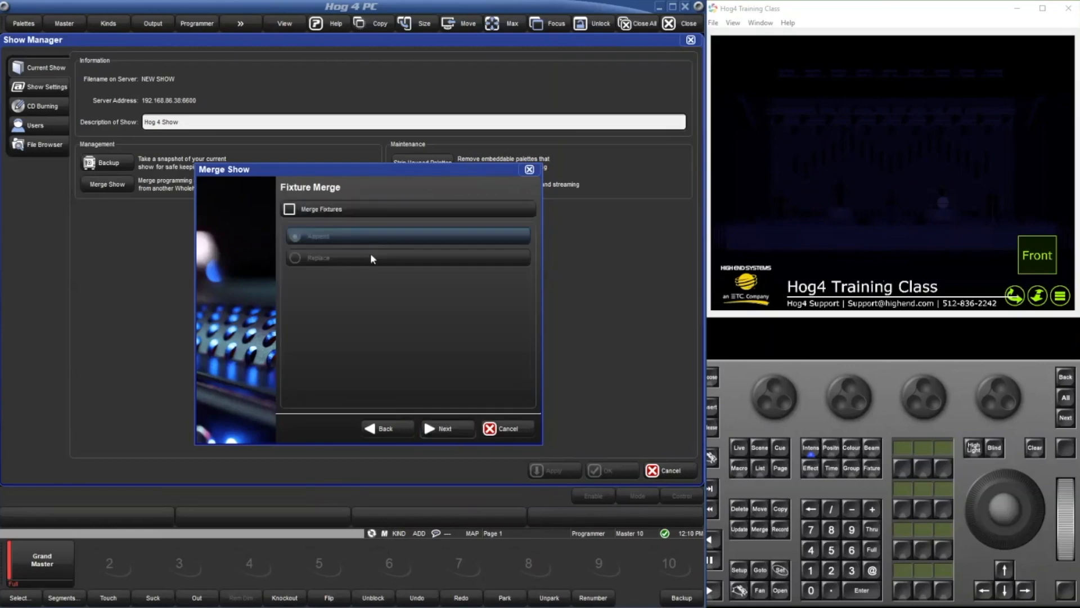
Enable merging of fixtures and of all user kinds, both with the Append option.
left_click(358, 209)
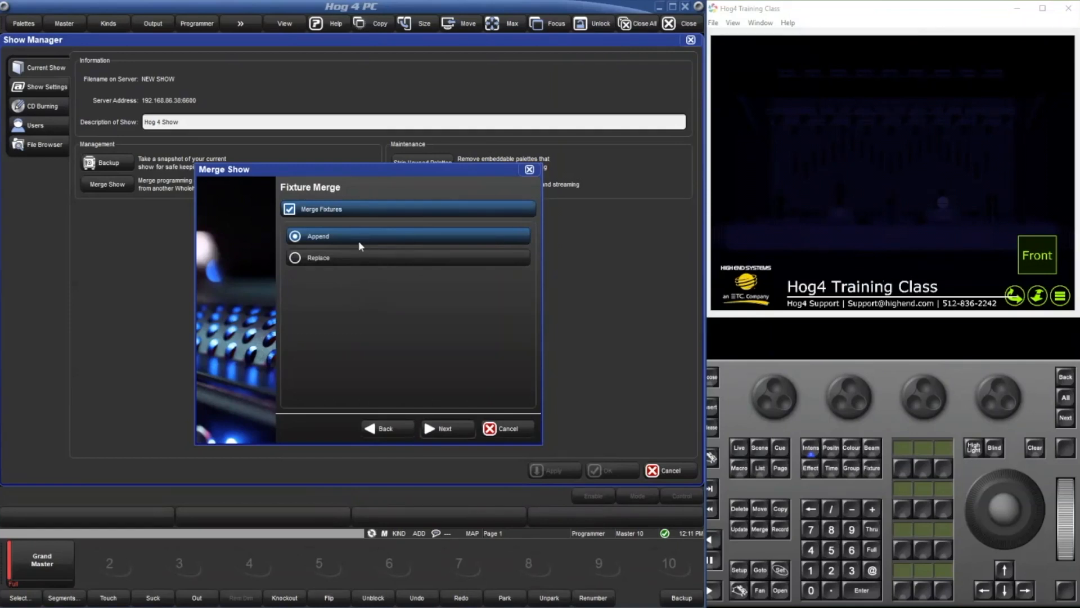
left_click(469, 426)
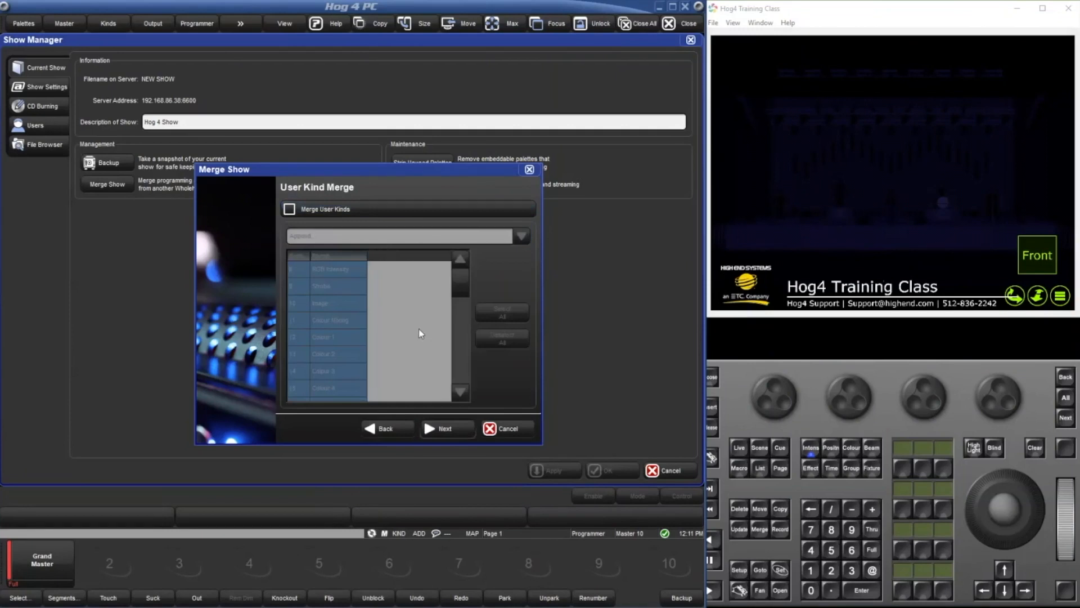
left_click(372, 209)
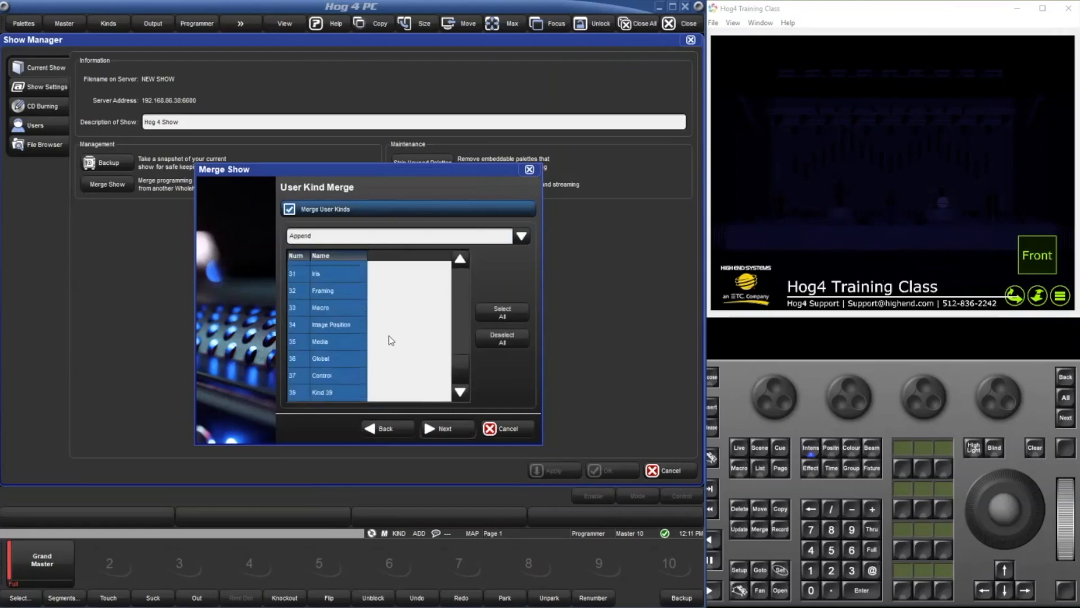
left_click(426, 430)
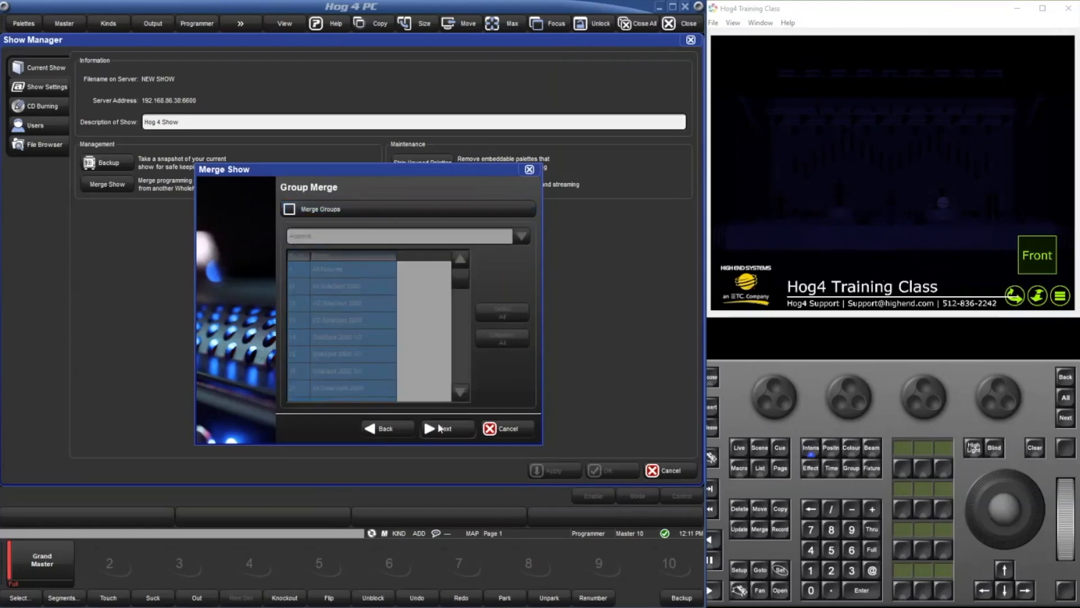
Enable merging of all groups with the Replace option and proceed to the palette merge options.
left_click(389, 209)
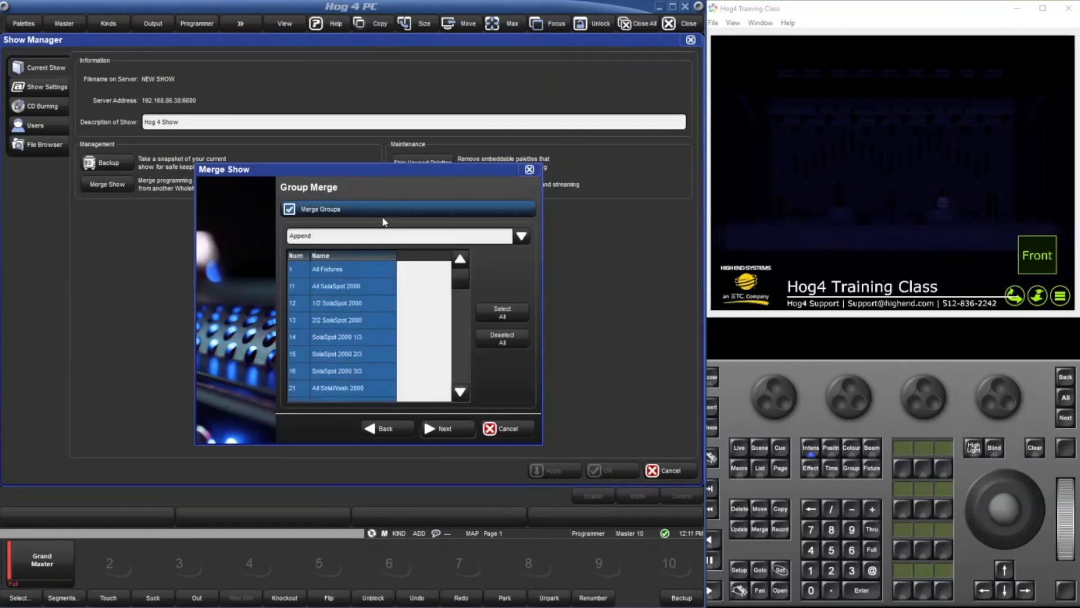
left_click(428, 238)
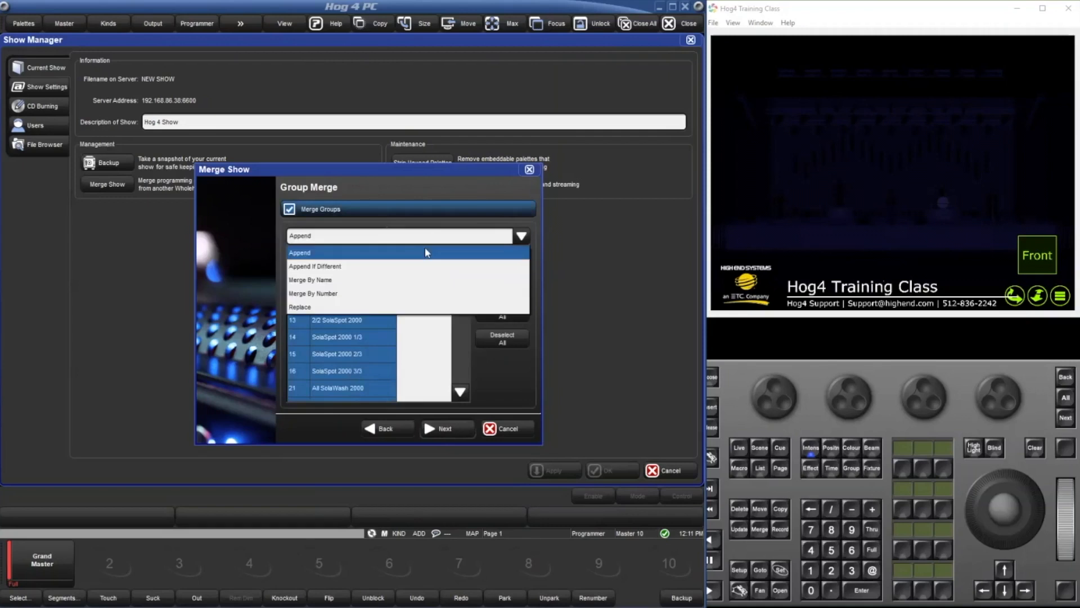
left_click(406, 307)
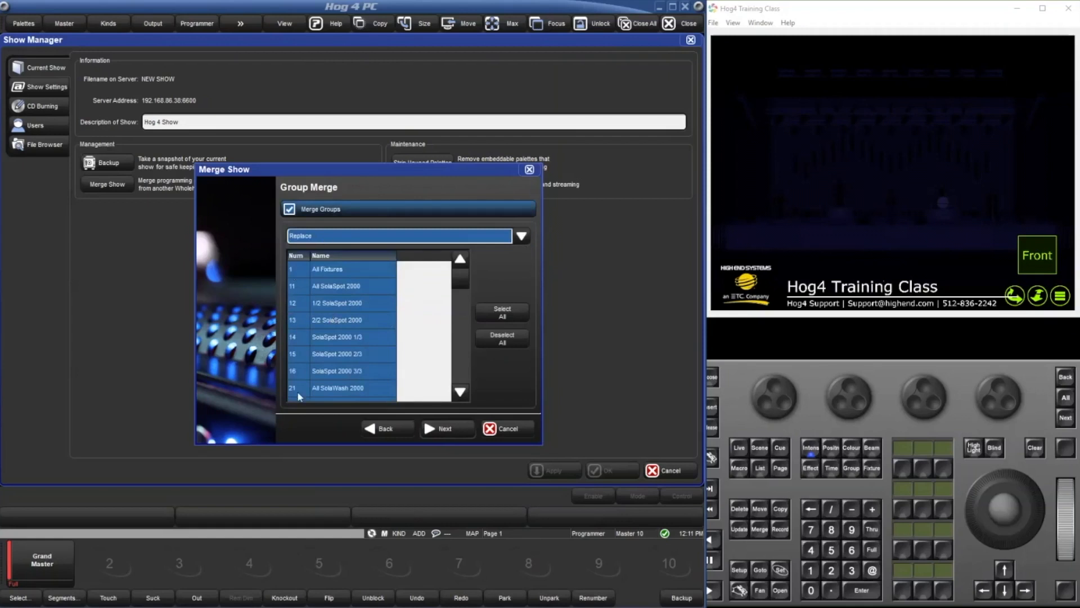
scroll(293, 287, "down", 3)
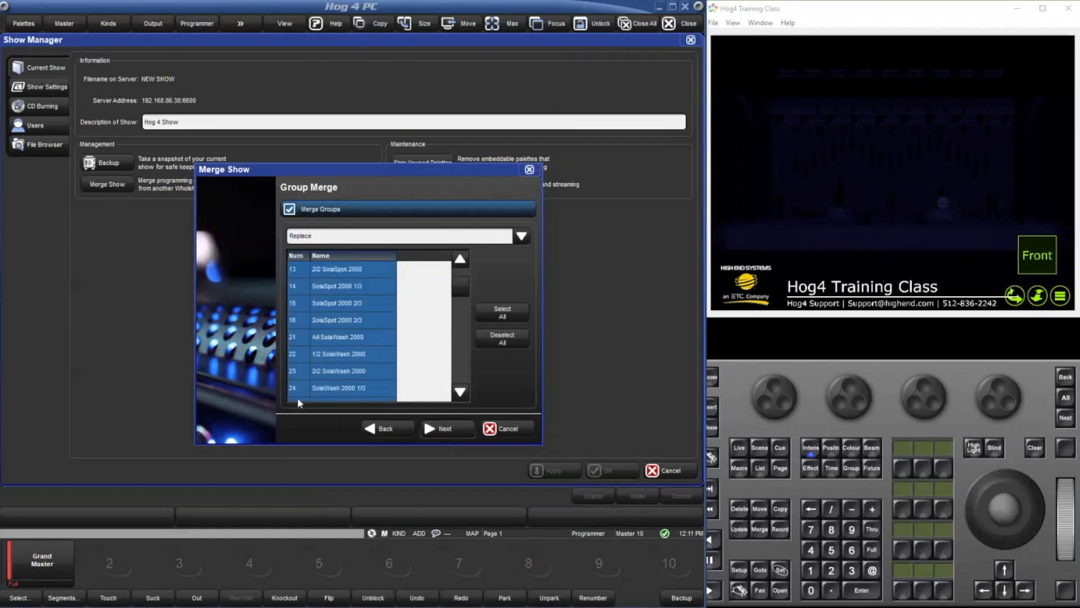
left_click(330, 239)
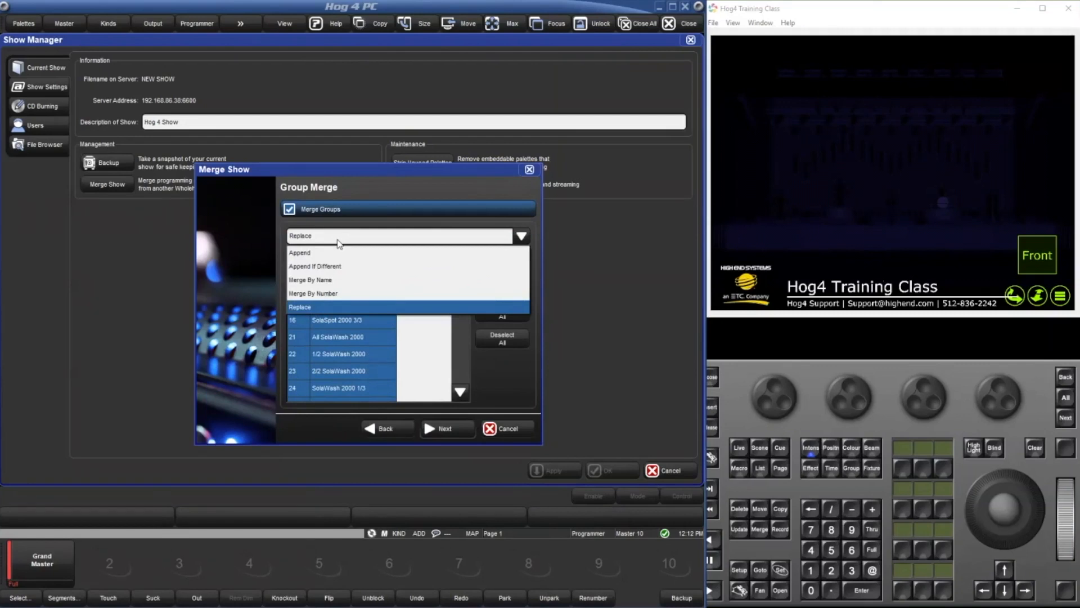
left_click(352, 306)
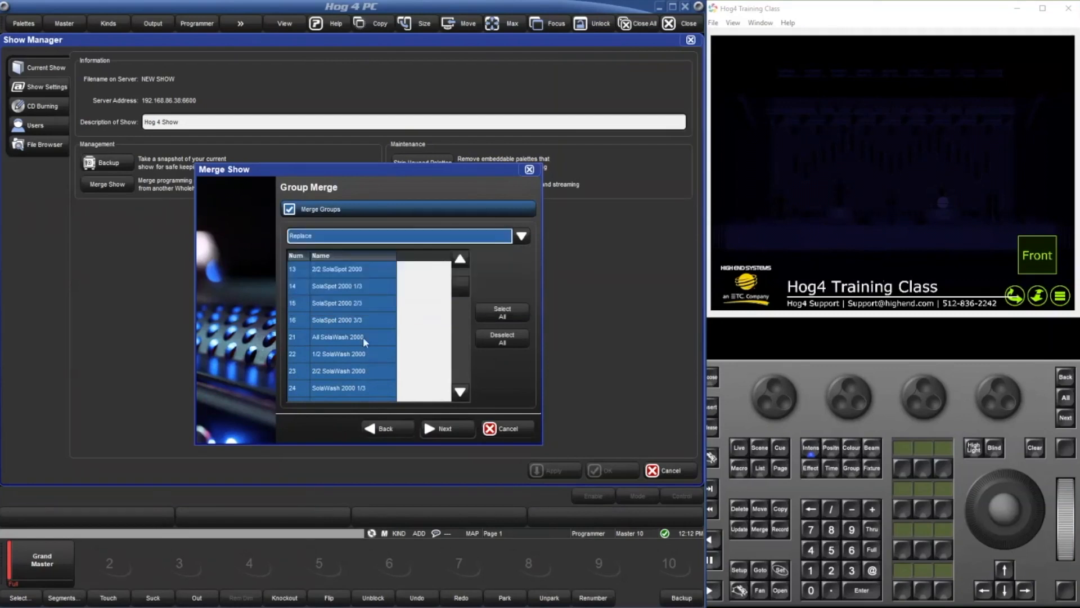
left_click(444, 429)
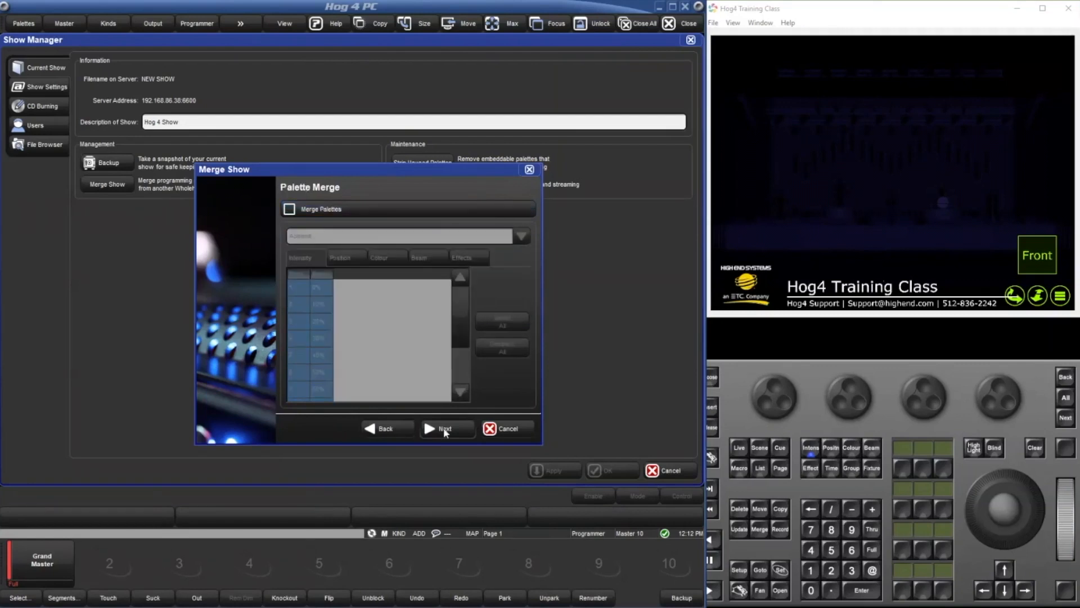
Enable palette merging with the Append option and review the position, colour, beam, effects and intensity palette lists.
left_click(356, 210)
left_click(332, 242)
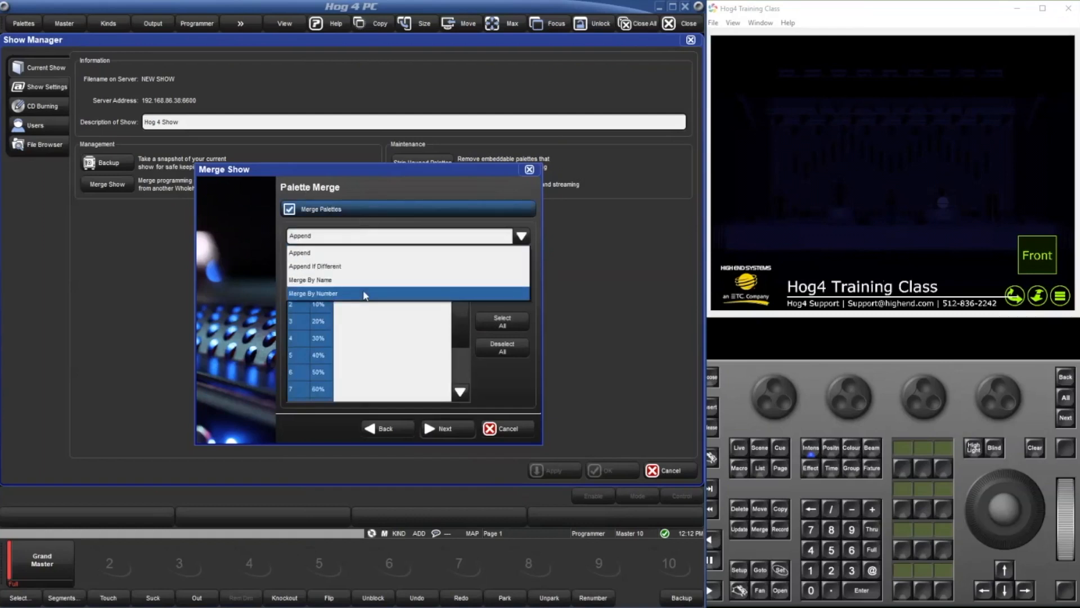
left_click(369, 245)
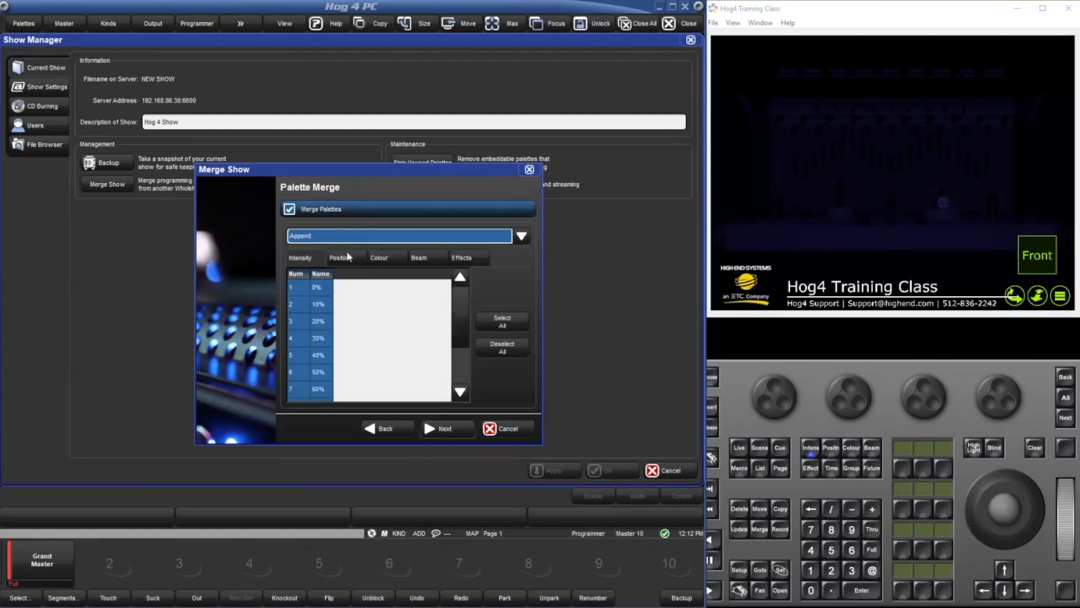
left_click(346, 252)
left_click(384, 252)
left_click(419, 257)
left_click(477, 259)
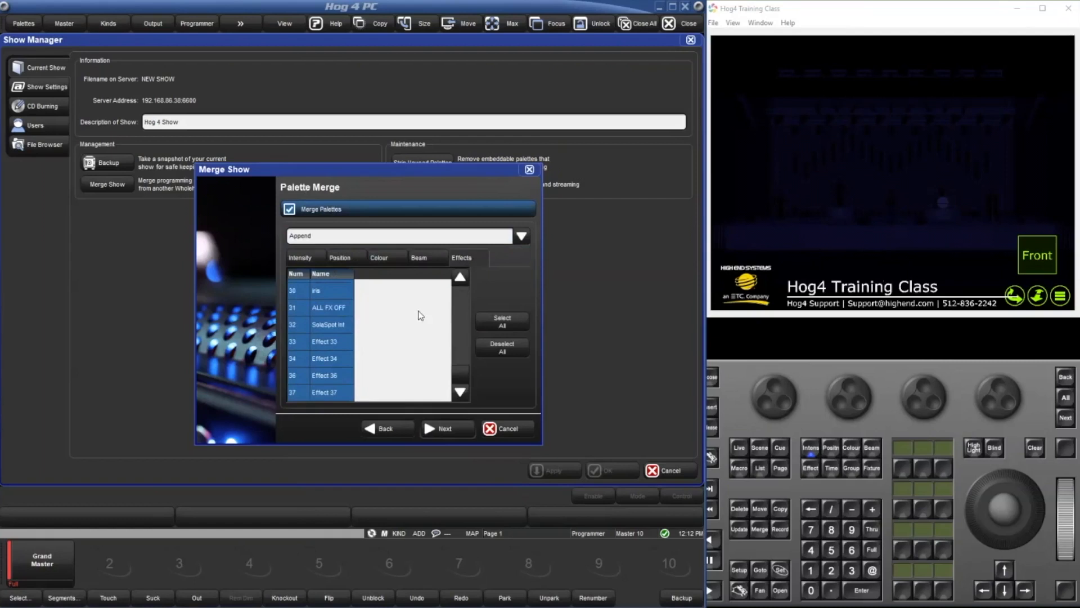
left_click(296, 265)
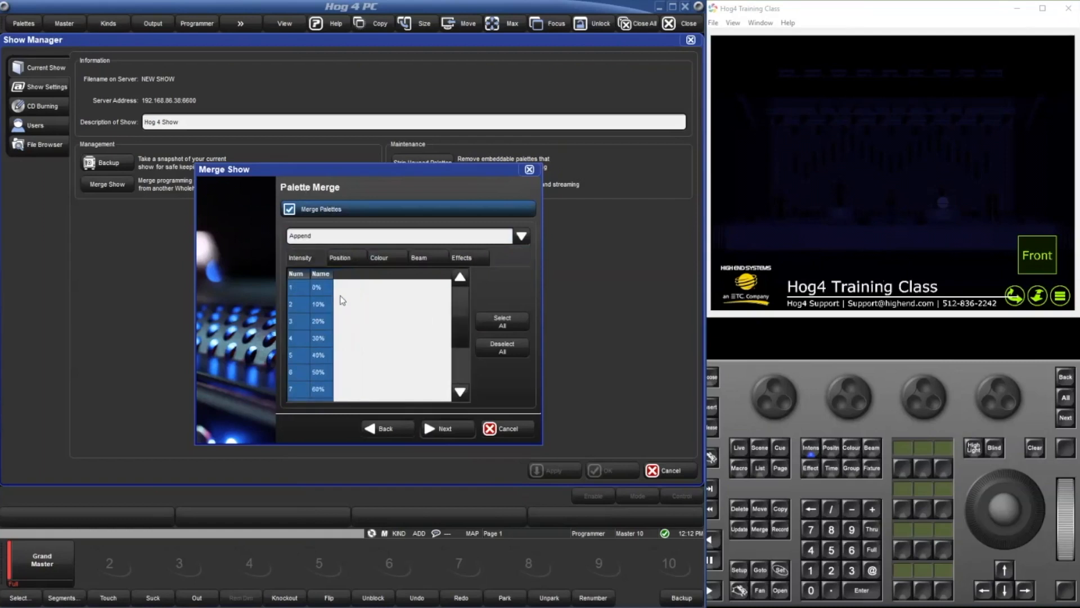
Deselect the 0% to 30% intensity palettes and restore the selection of all intensity palettes.
left_click(332, 290)
left_click(325, 304)
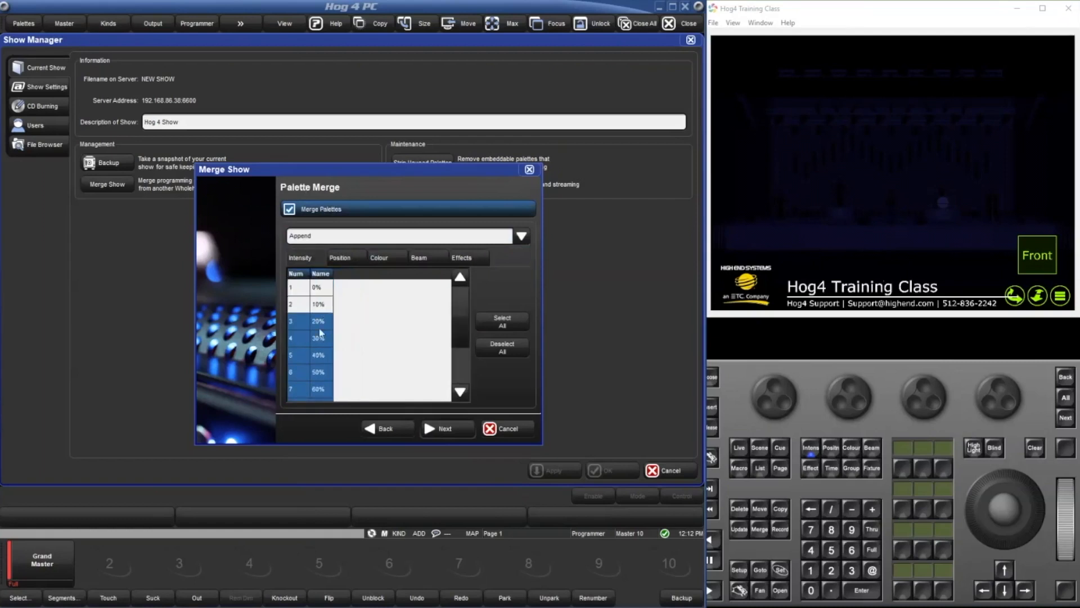
left_click(322, 321)
left_click(320, 337)
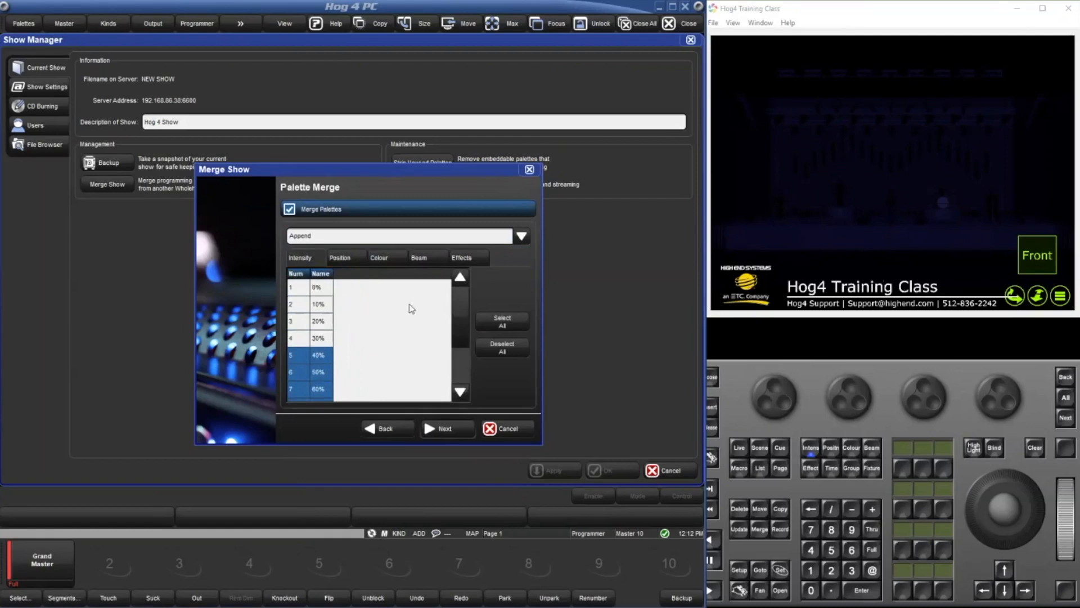
left_click(505, 327)
left_click(508, 348)
left_click(501, 329)
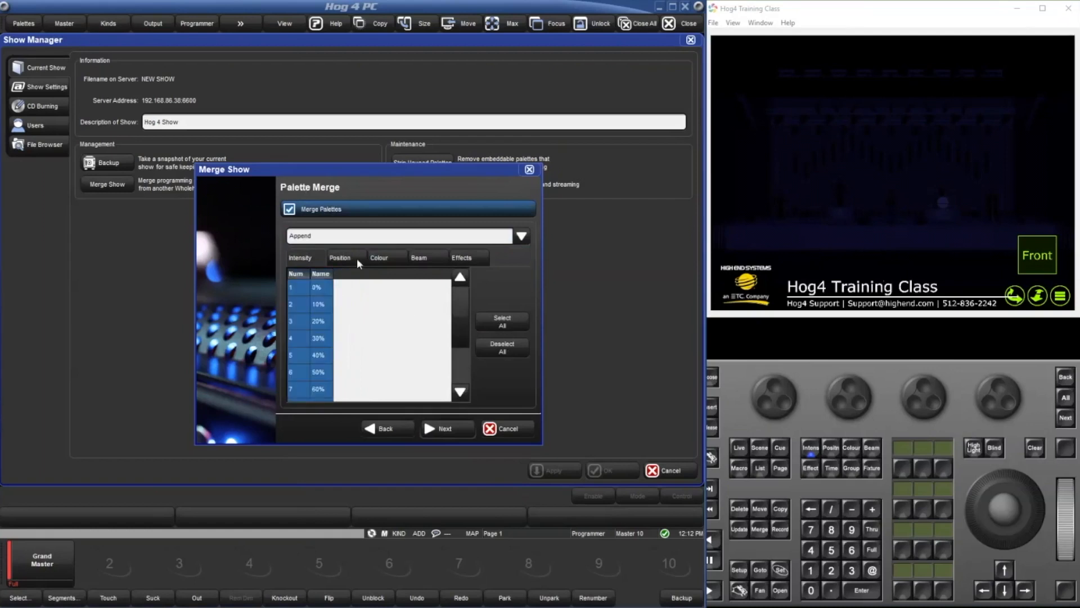
Deselect all position palettes and select them all again for the merge.
left_click(357, 258)
left_click(494, 344)
left_click(388, 259)
left_click(343, 259)
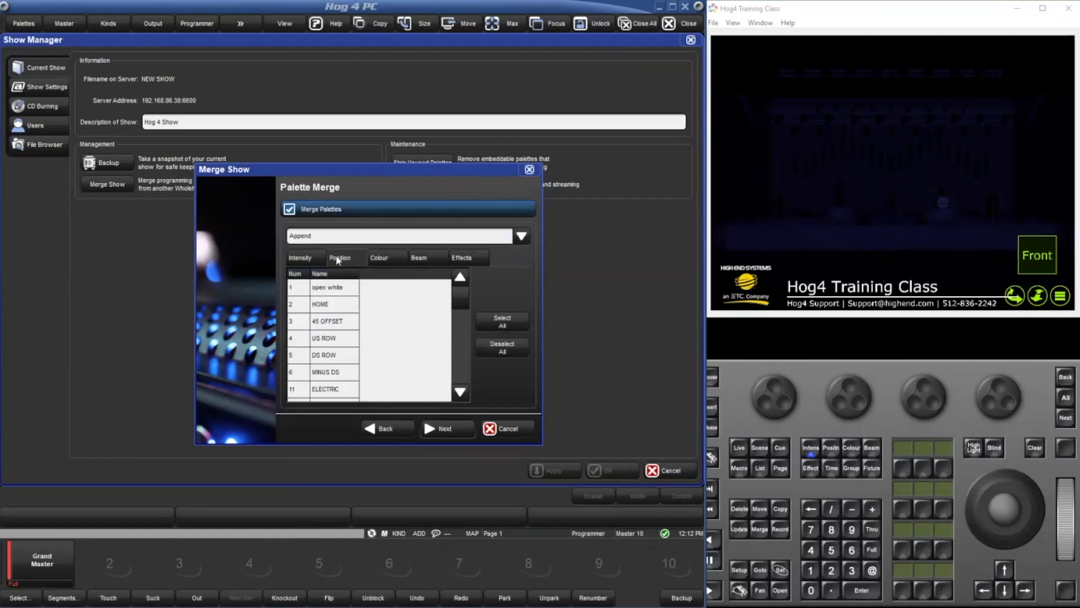
left_click(495, 321)
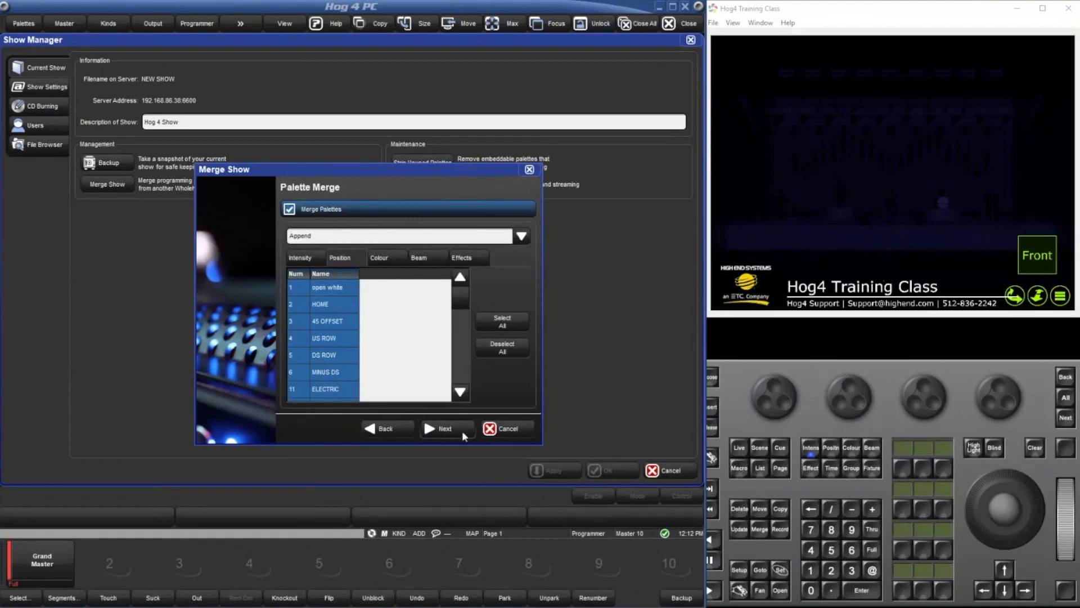
Accept the palette choices, enable merging of all plots with the Append option, and proceed to the cuelist merge options.
left_click(461, 430)
left_click(362, 210)
left_click(354, 237)
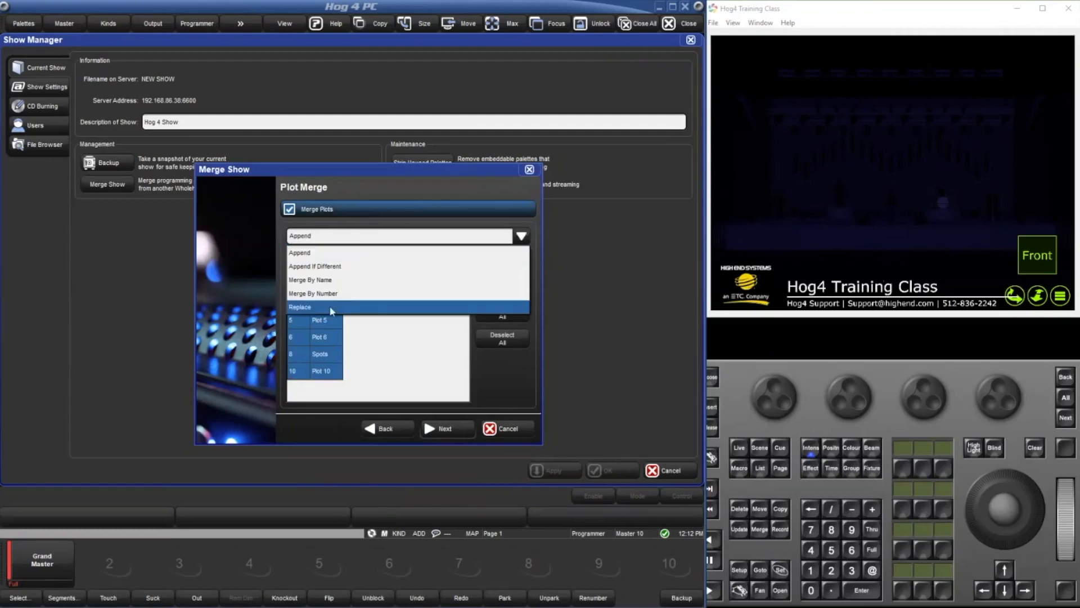
left_click(333, 253)
left_click(461, 426)
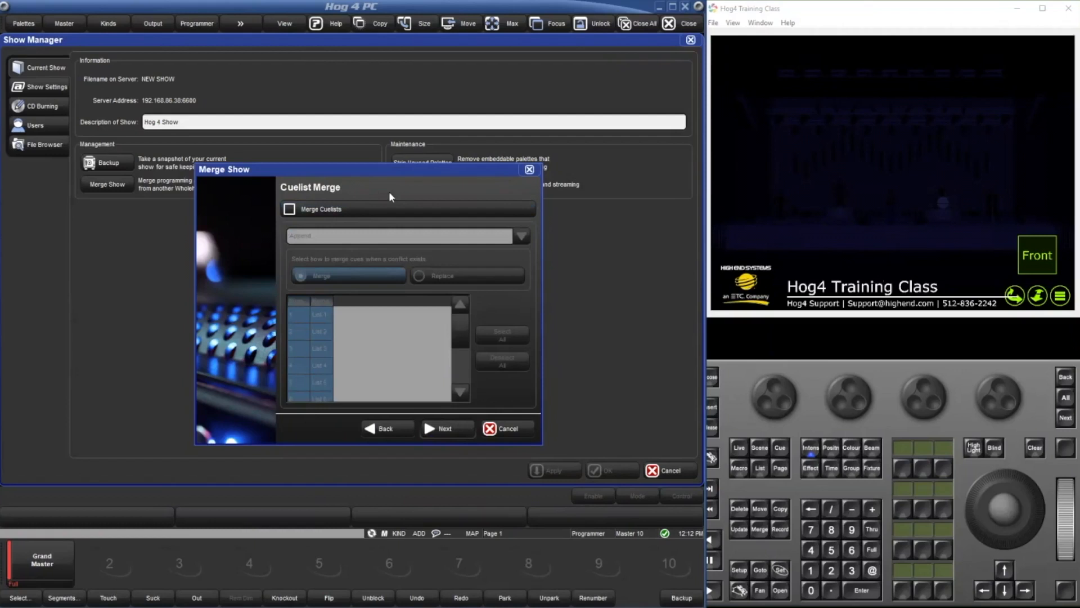
Enable merging of all cuelists with the Replace option and proceed to the scene merge options.
left_click(392, 210)
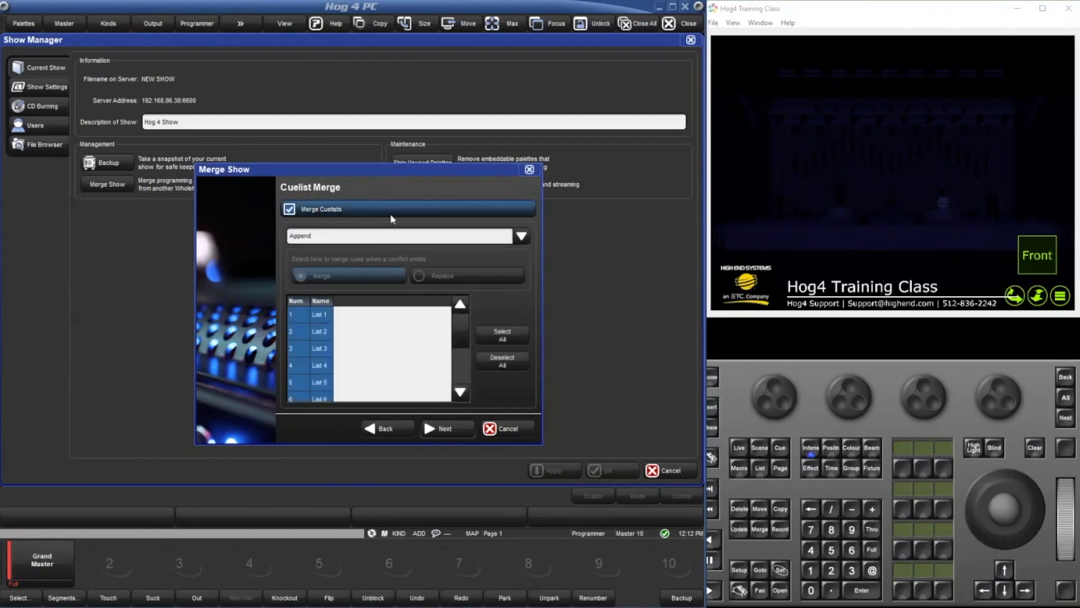
left_click(372, 238)
left_click(343, 307)
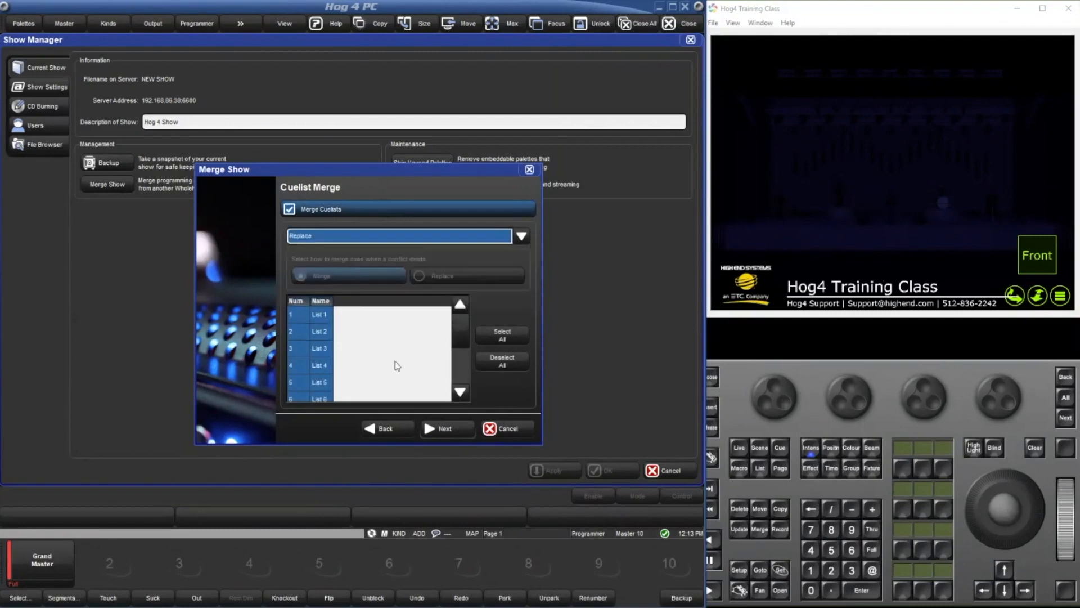
left_click(446, 430)
Enable merging of all scenes with the Append option and proceed to the batch merge options.
left_click(382, 209)
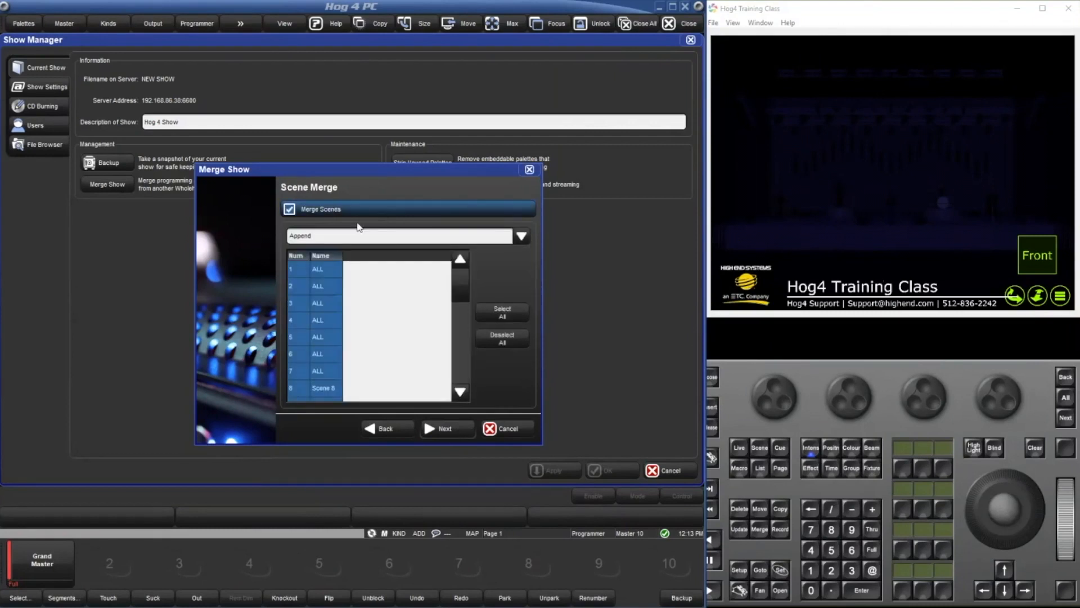
left_click(389, 236)
left_click(390, 251)
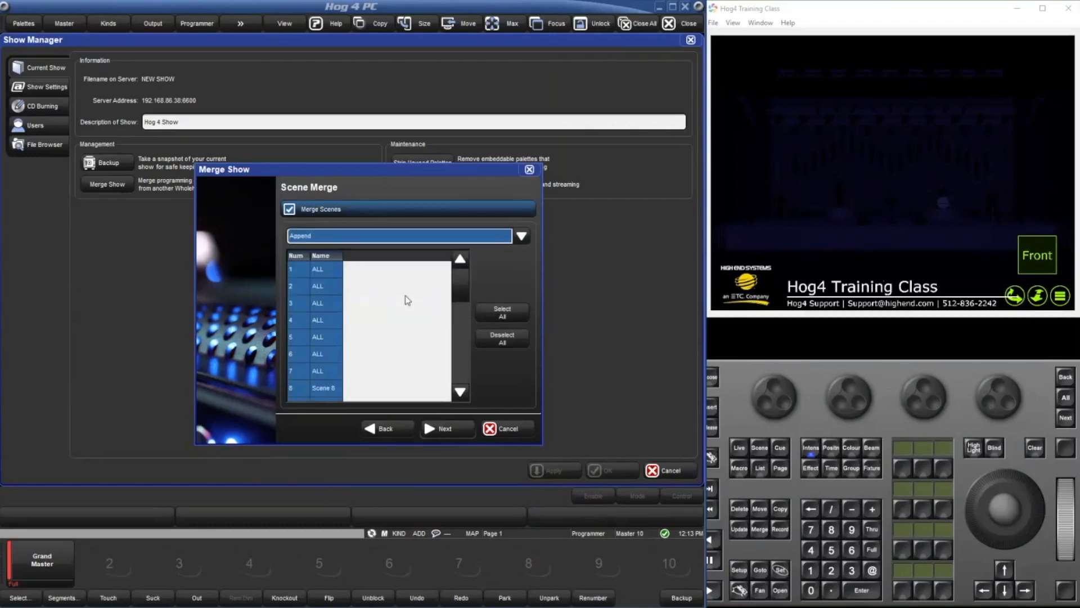
scroll(402, 360, "down", 7)
scroll(401, 360, "up", 7)
left_click(445, 428)
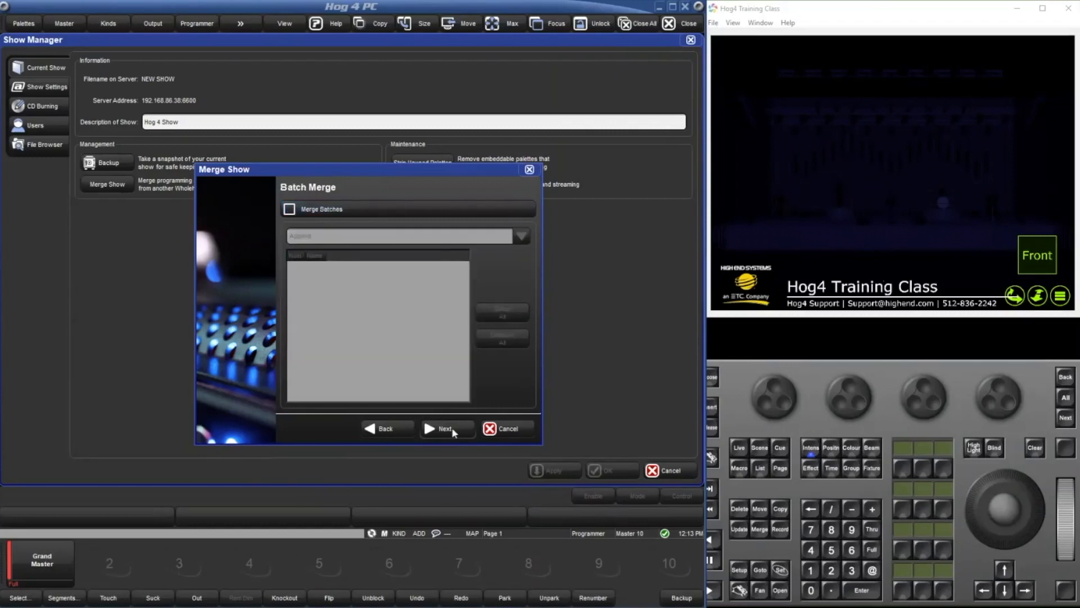
Enable batch merging with the Append option and proceed to the page merge options.
left_click(368, 211)
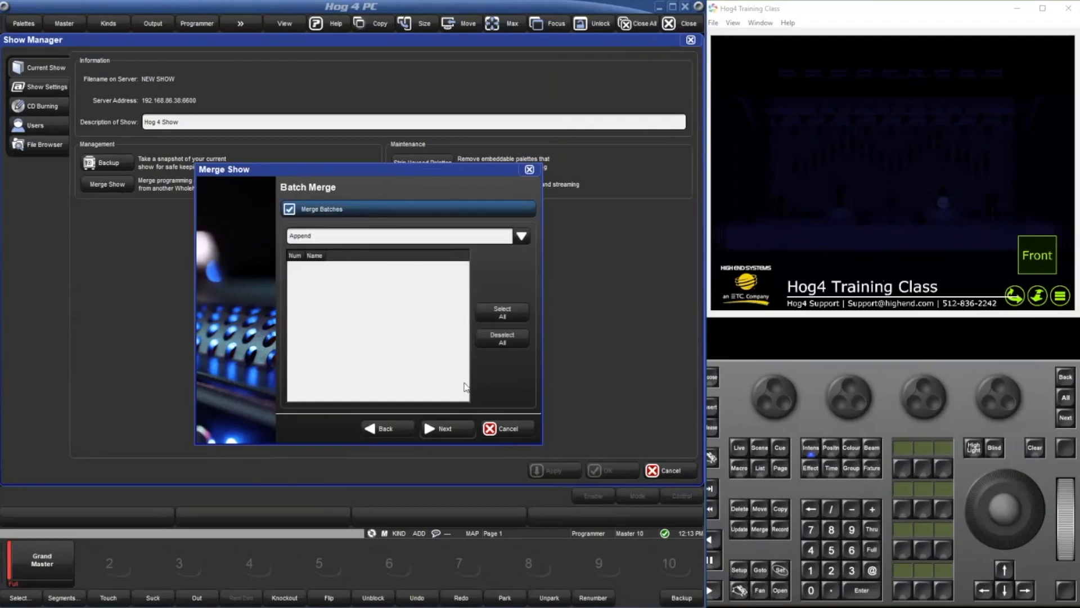
left_click(349, 209)
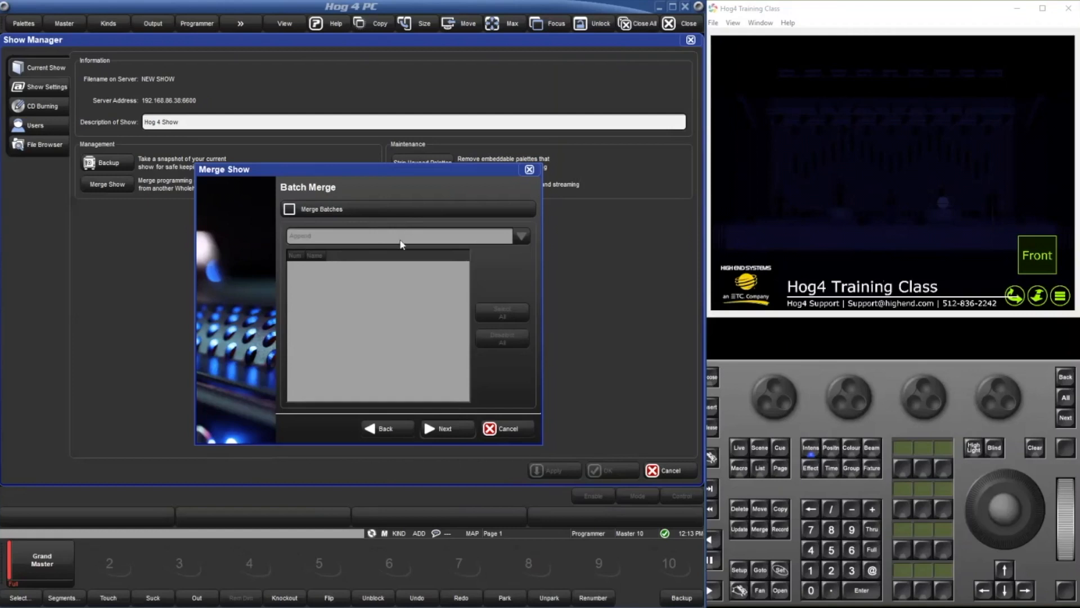
left_click(431, 430)
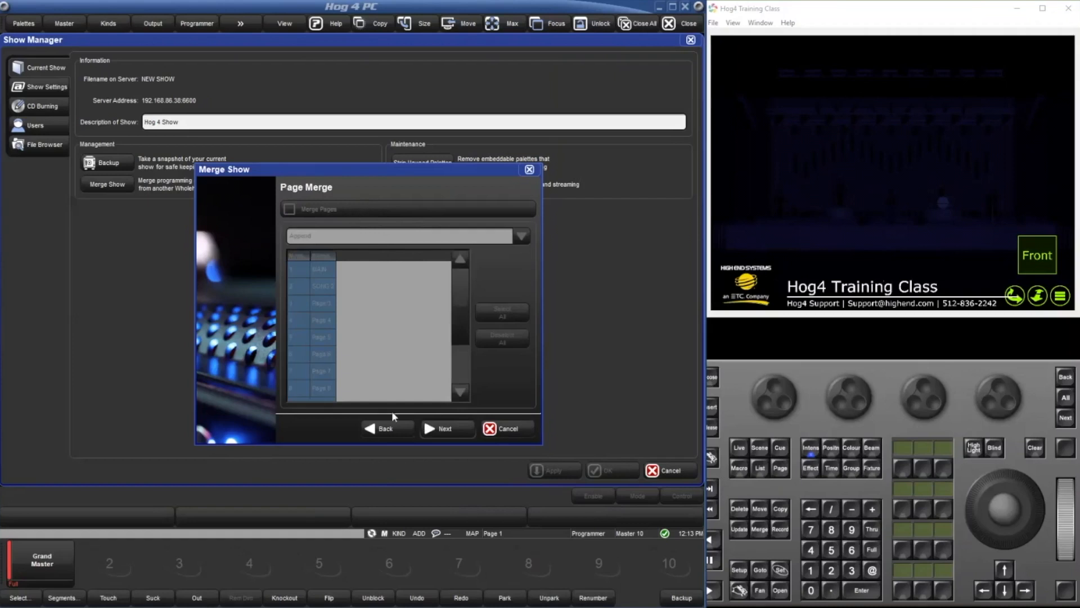
left_click(393, 427)
left_click(370, 209)
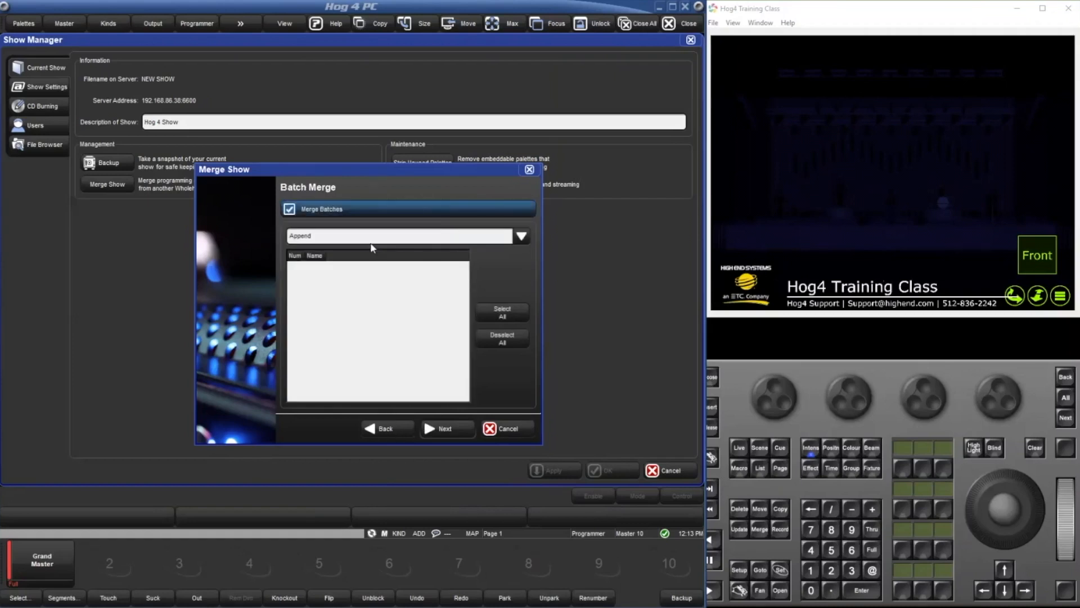
left_click(430, 431)
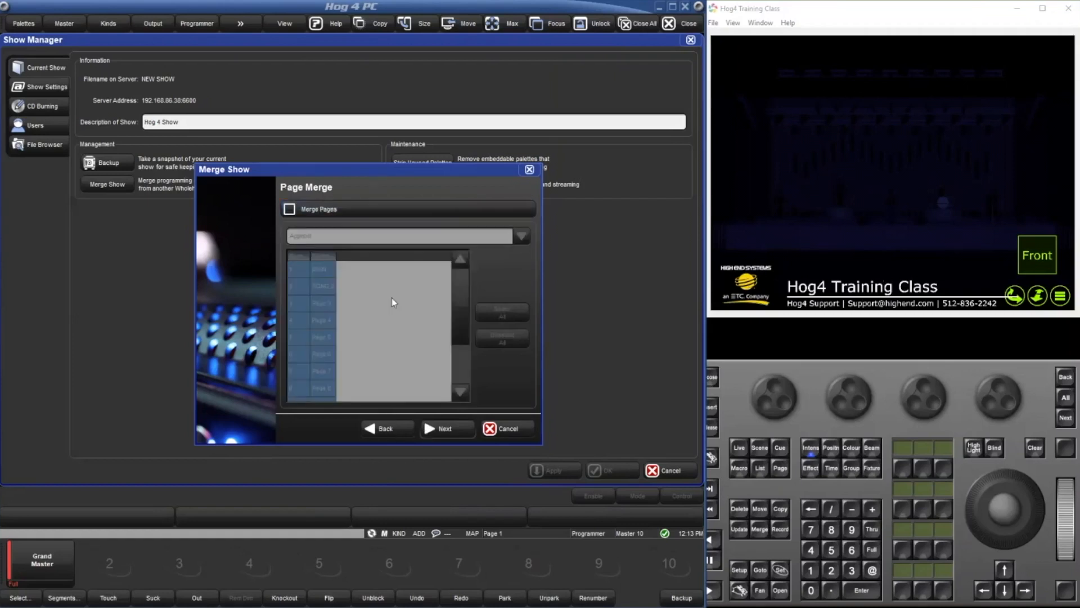
Enable merging of all pages with the Replace option and proceed to the macro merge options.
left_click(316, 208)
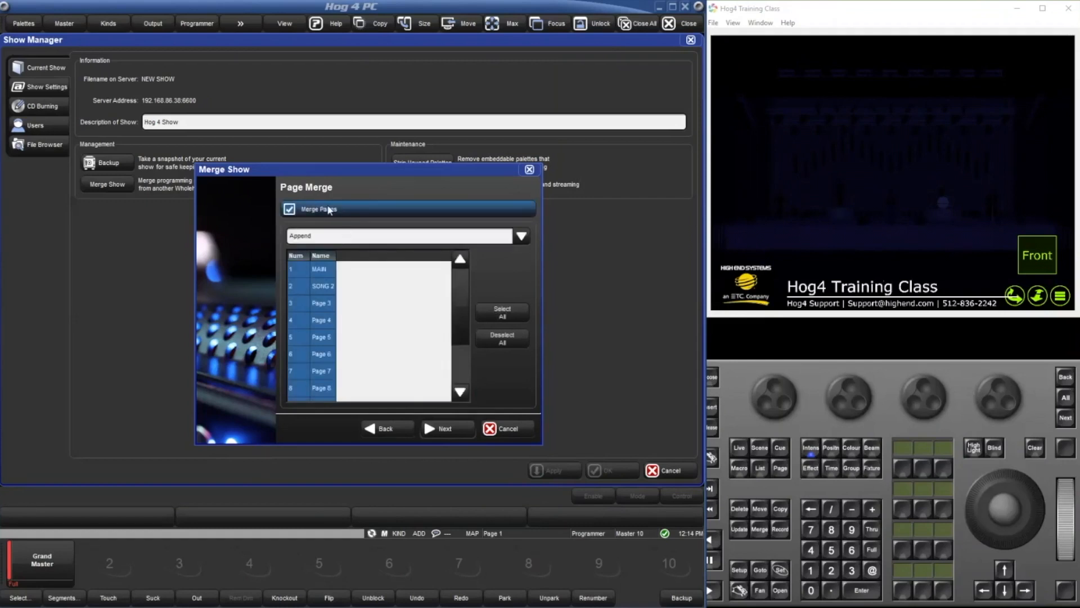
left_click(353, 238)
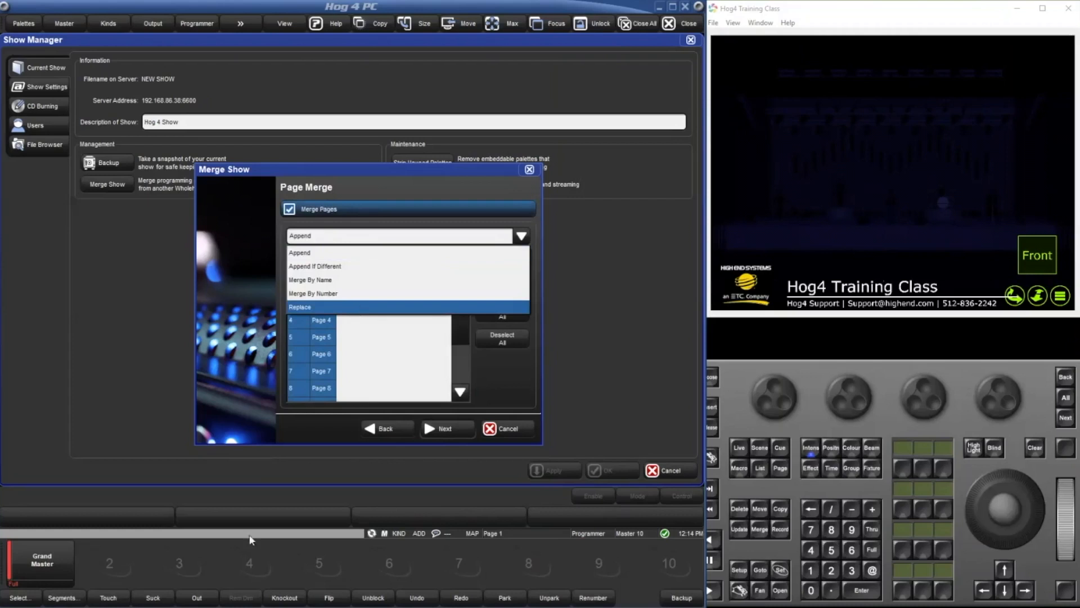
left_click(508, 366)
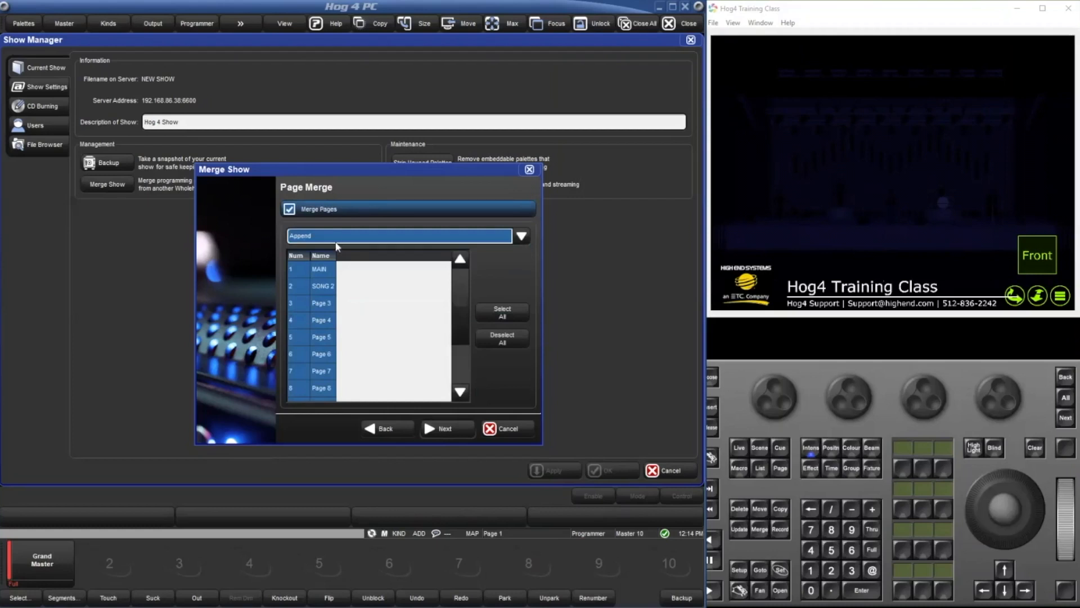
scroll(323, 279, "down", 3)
scroll(325, 282, "up", 3)
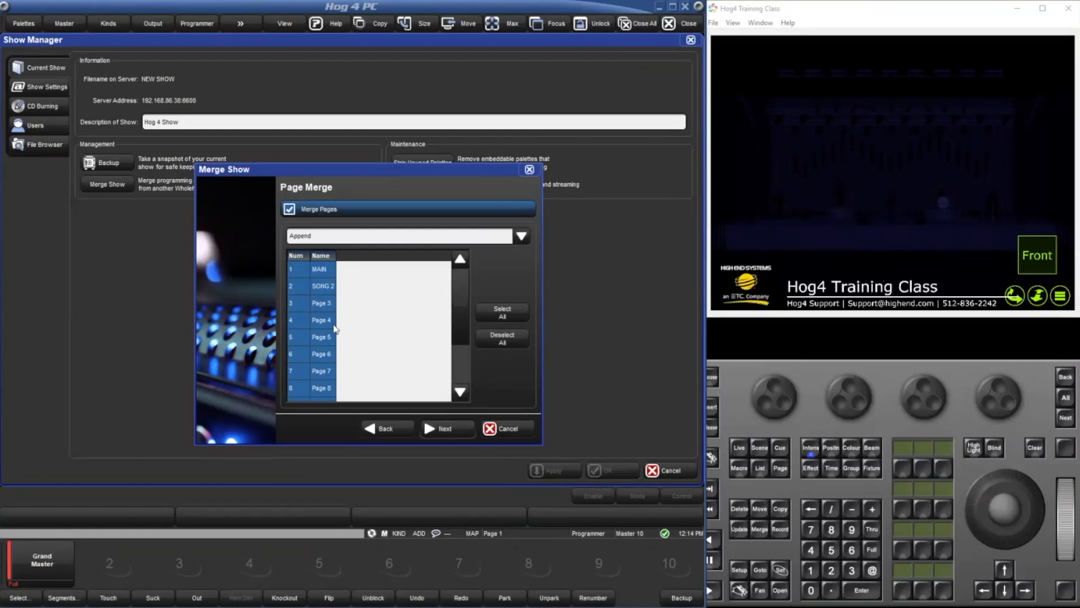
left_click(353, 241)
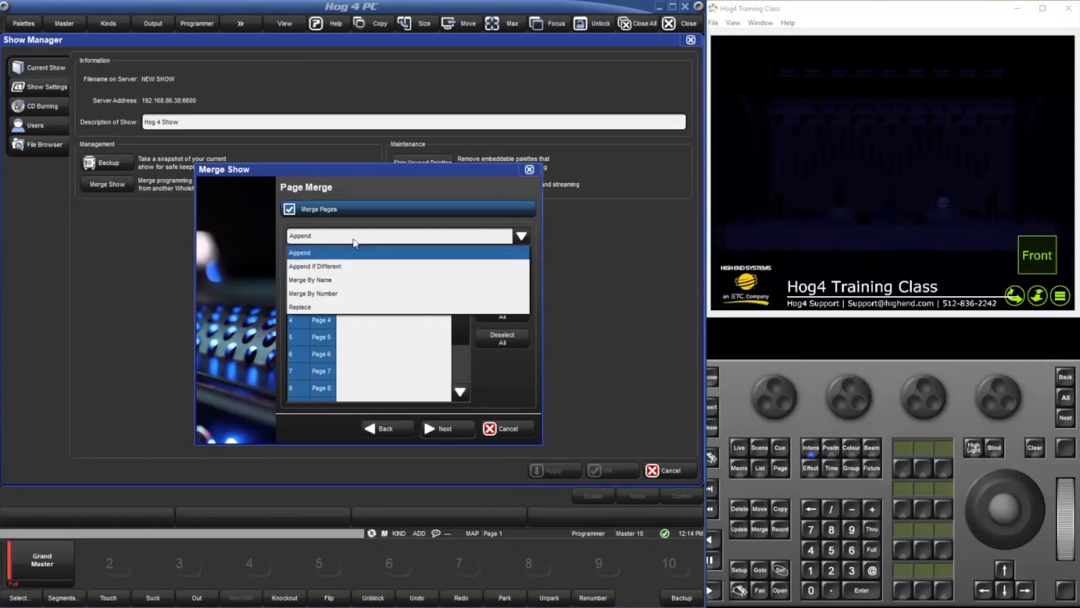
left_click(333, 307)
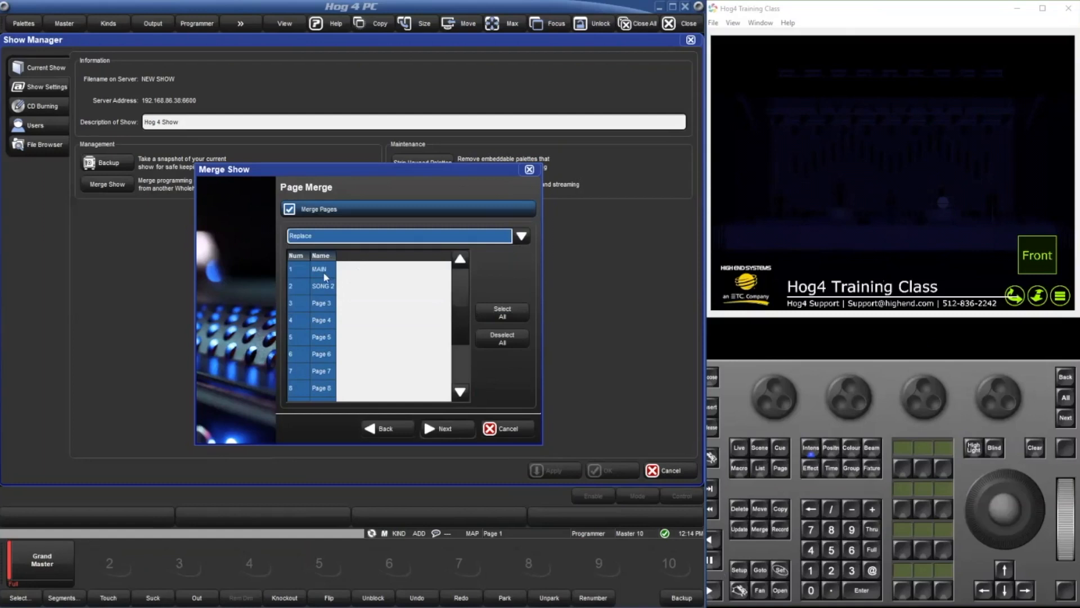
left_click(462, 429)
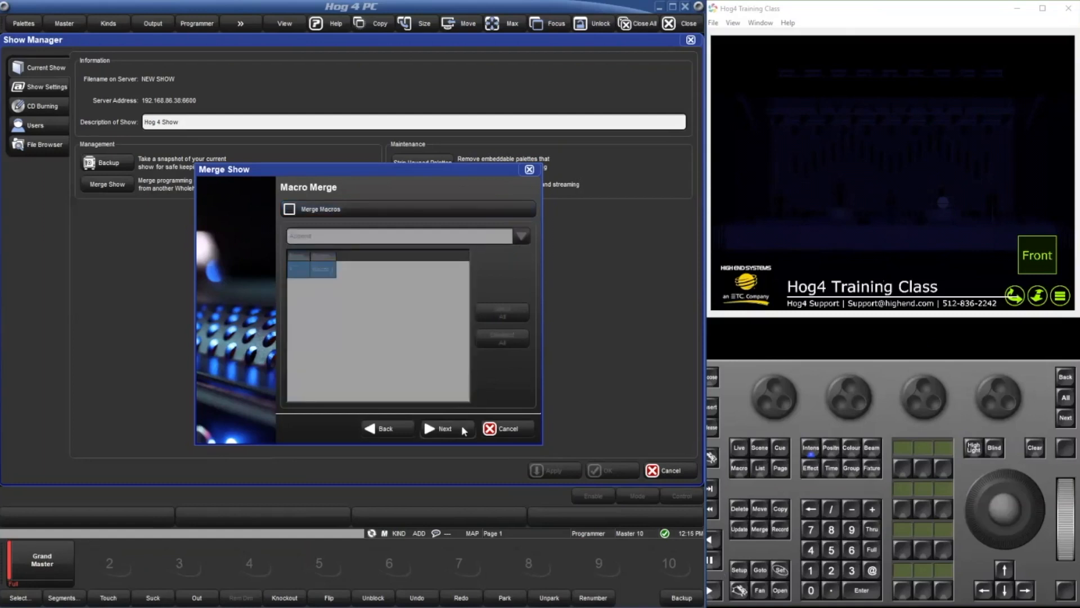
Turn macro merging on and off again, and continue to the view merge options.
left_click(377, 210)
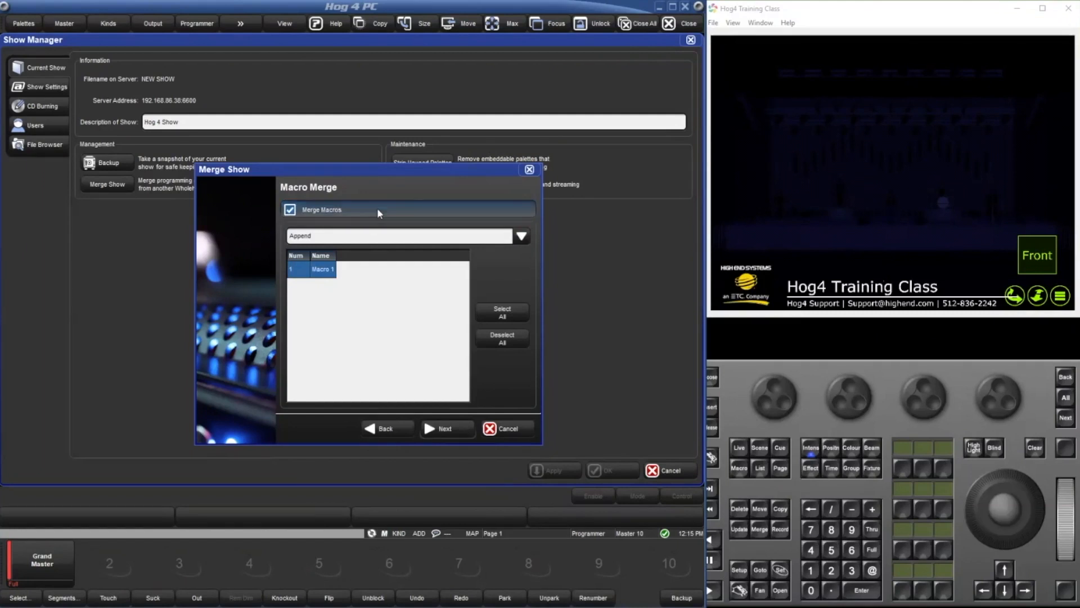
left_click(376, 207)
left_click(434, 428)
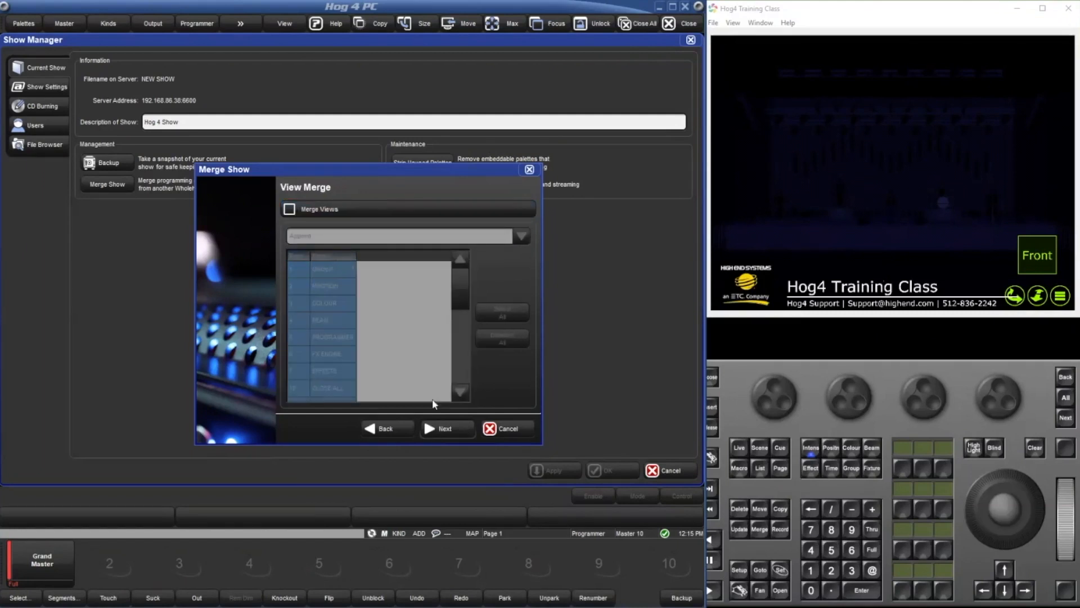
Enable merging of all views with the Replace option and proceed to the report query merge options.
left_click(385, 213)
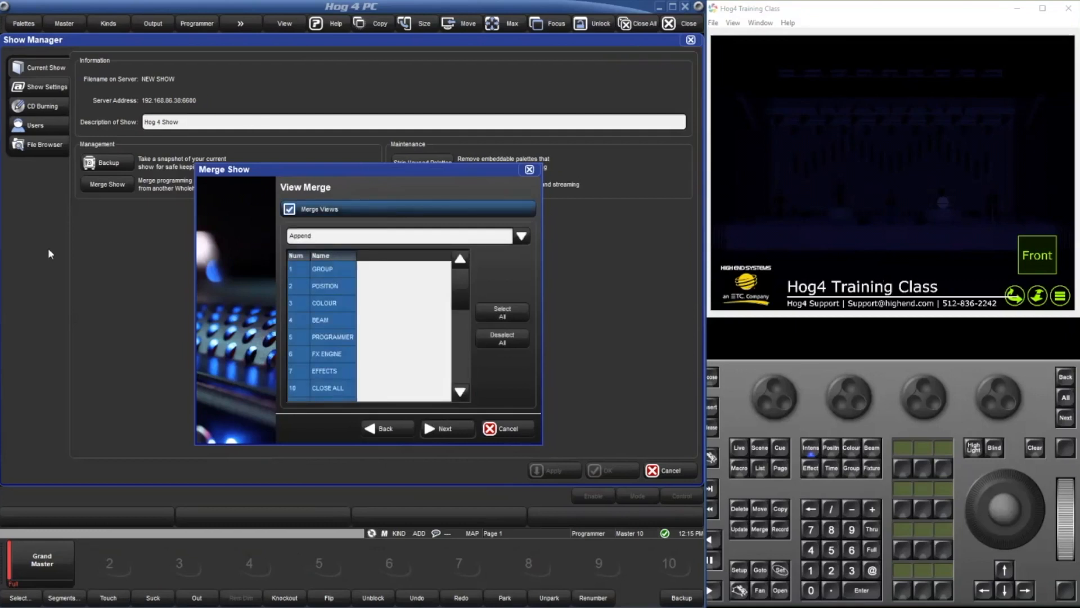
left_click(370, 240)
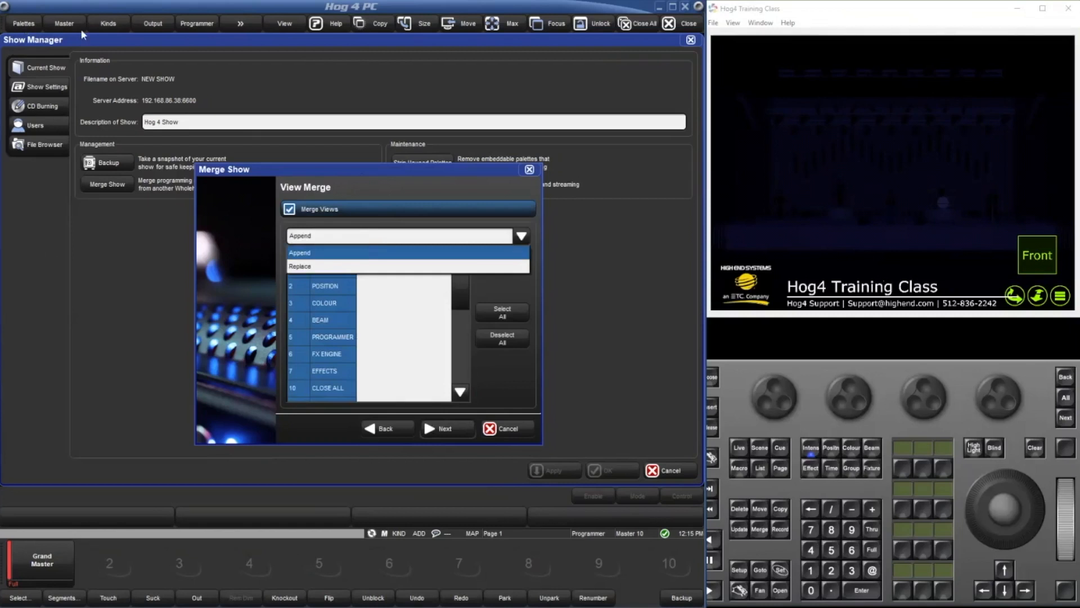
left_click(385, 325)
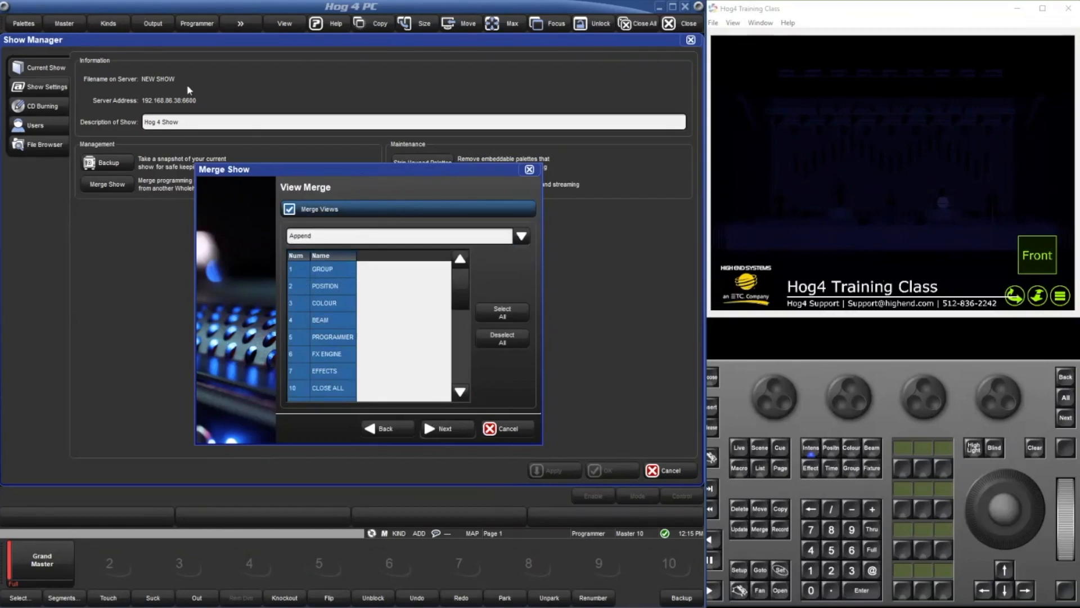
left_click(340, 236)
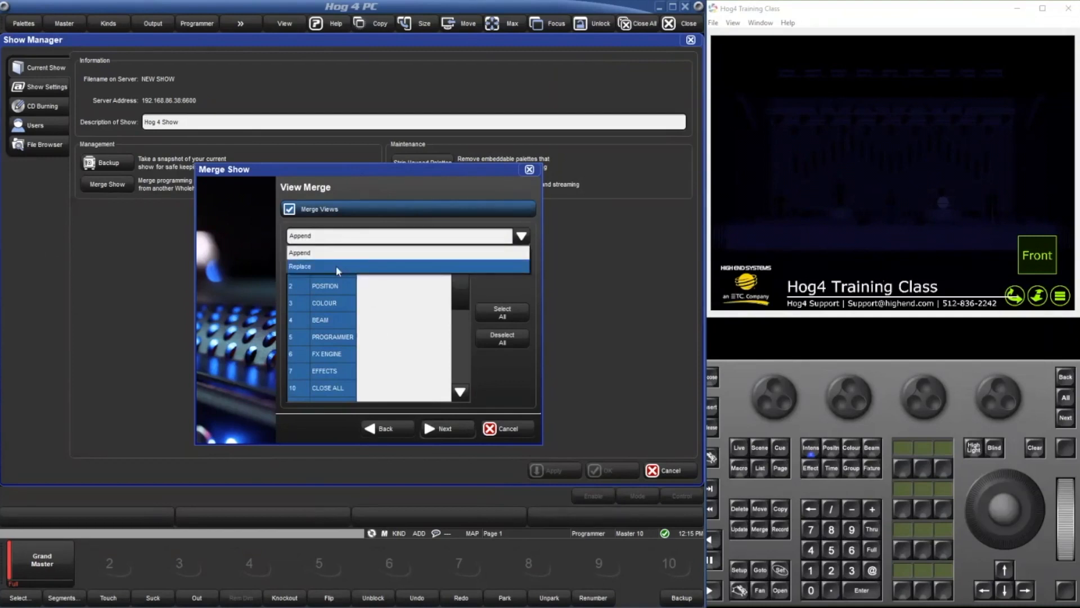
left_click(336, 269)
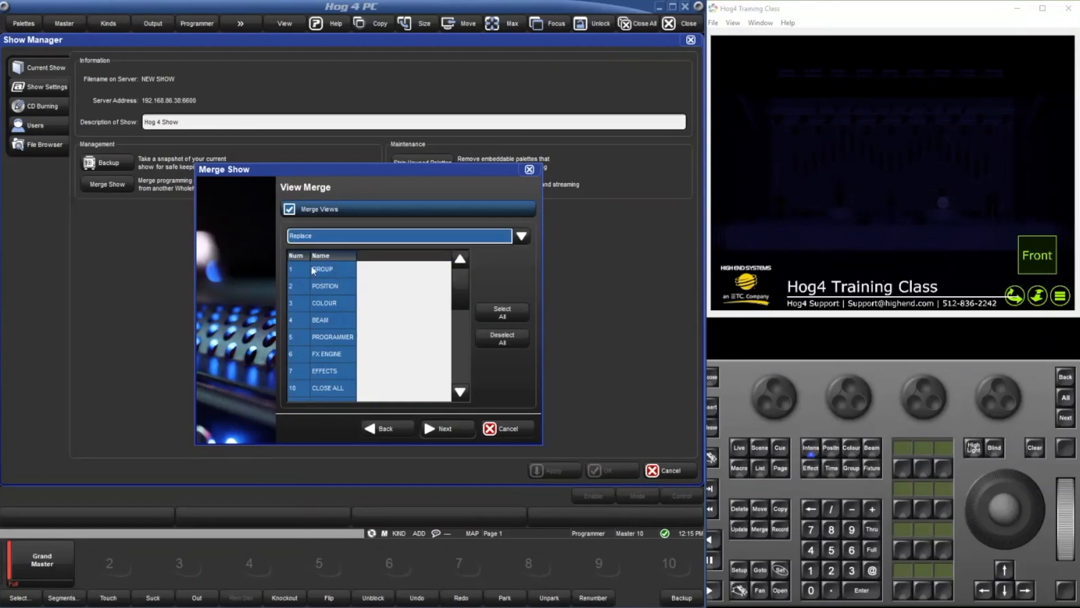
left_click(333, 312)
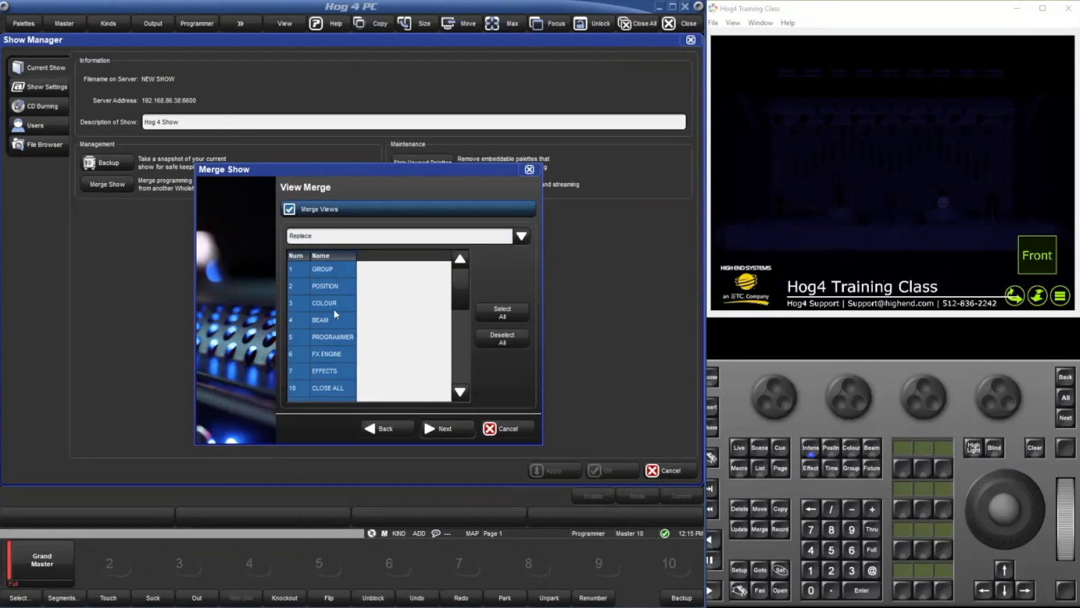
left_click(451, 427)
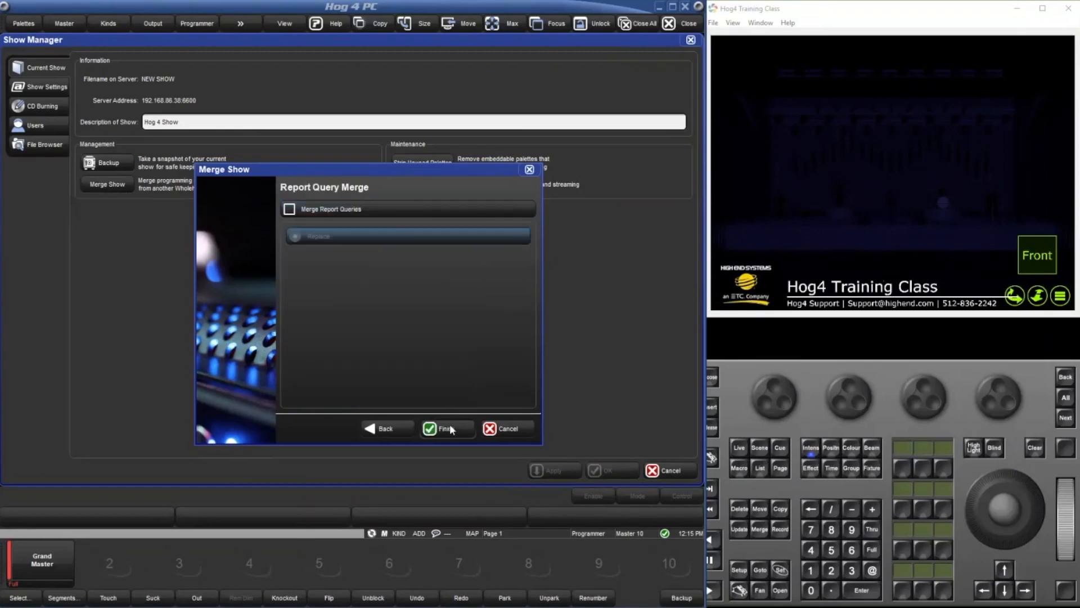
Leave report query merging disabled, finish the show merge, and close the Show Manager.
left_click(384, 211)
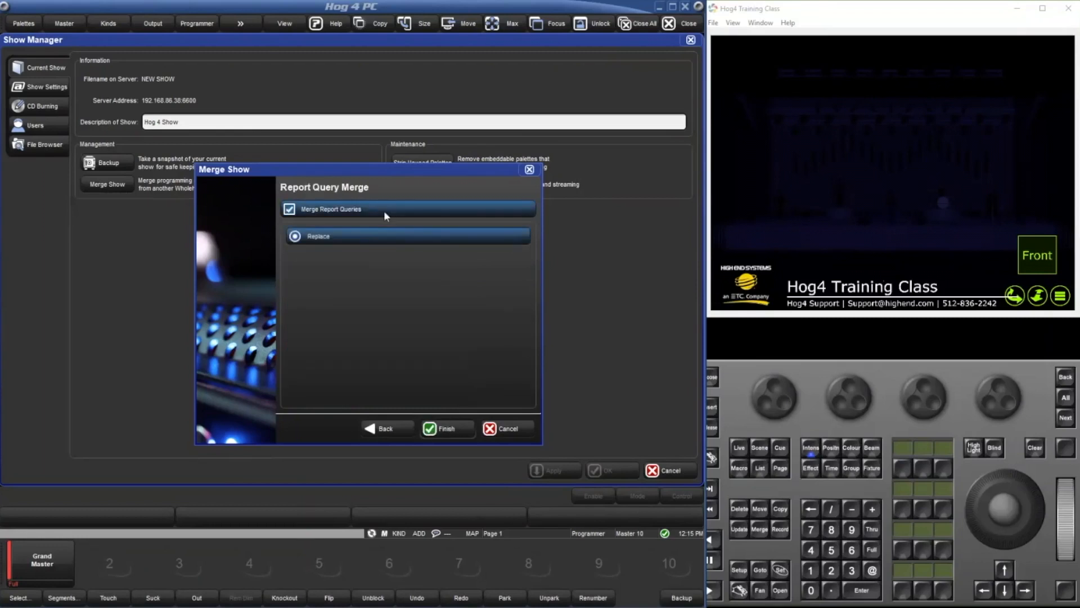
left_click(384, 212)
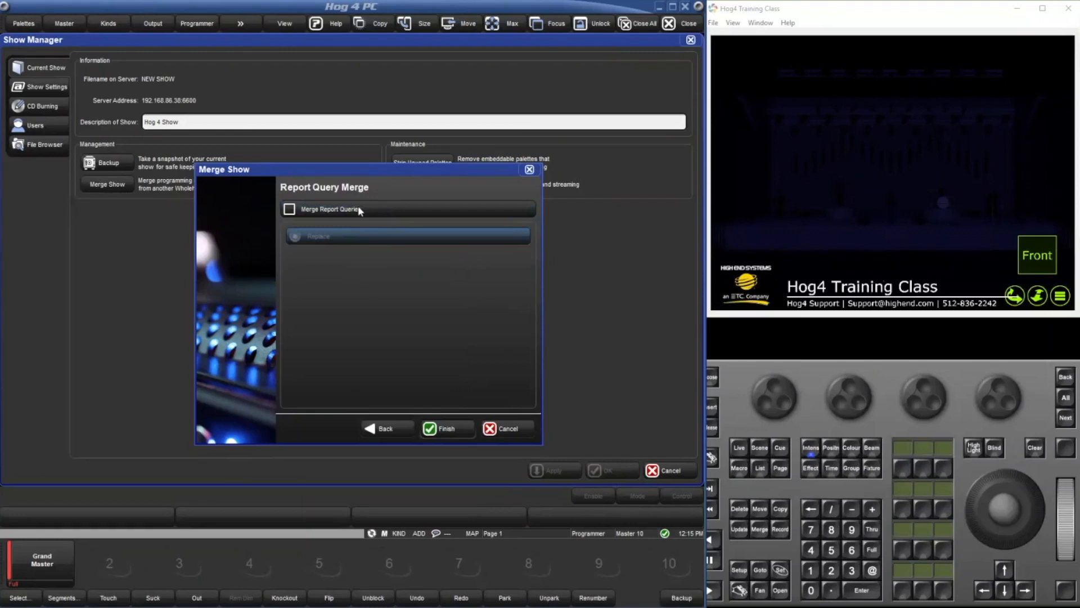
left_click(454, 427)
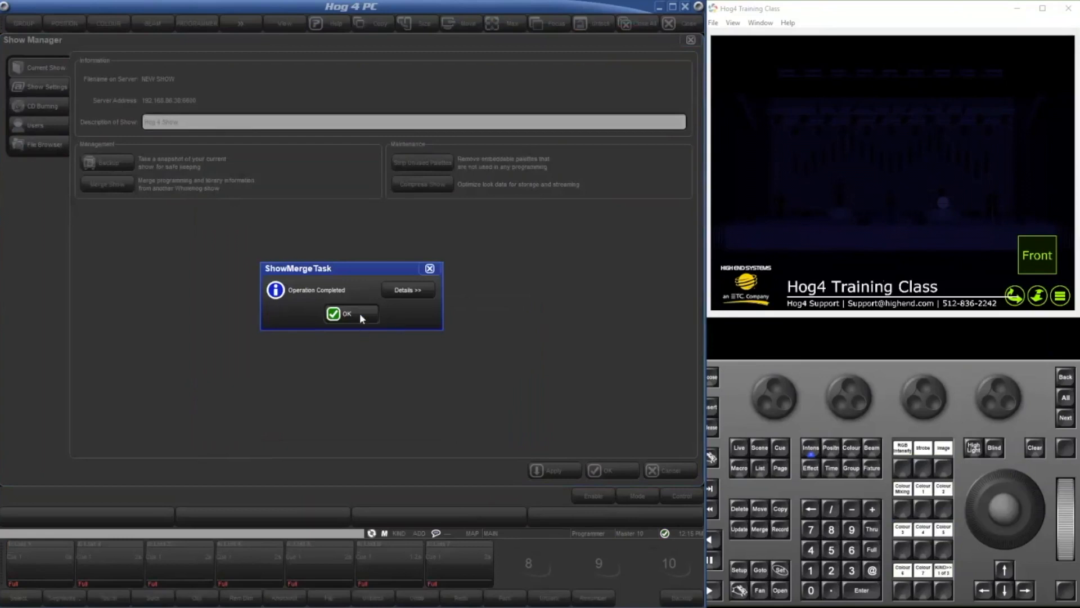
left_click(360, 313)
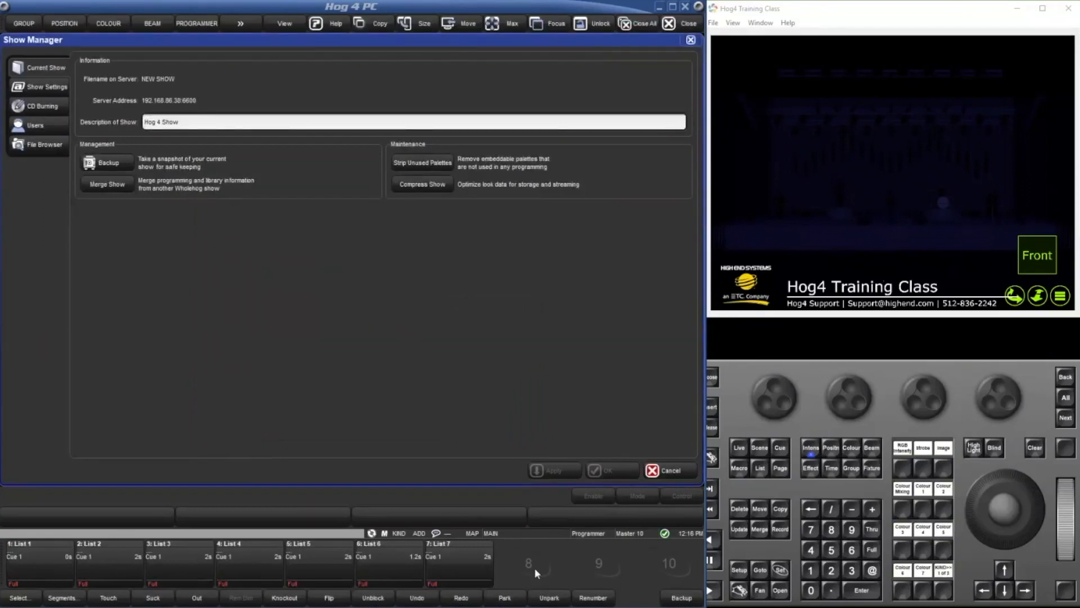
left_click(691, 39)
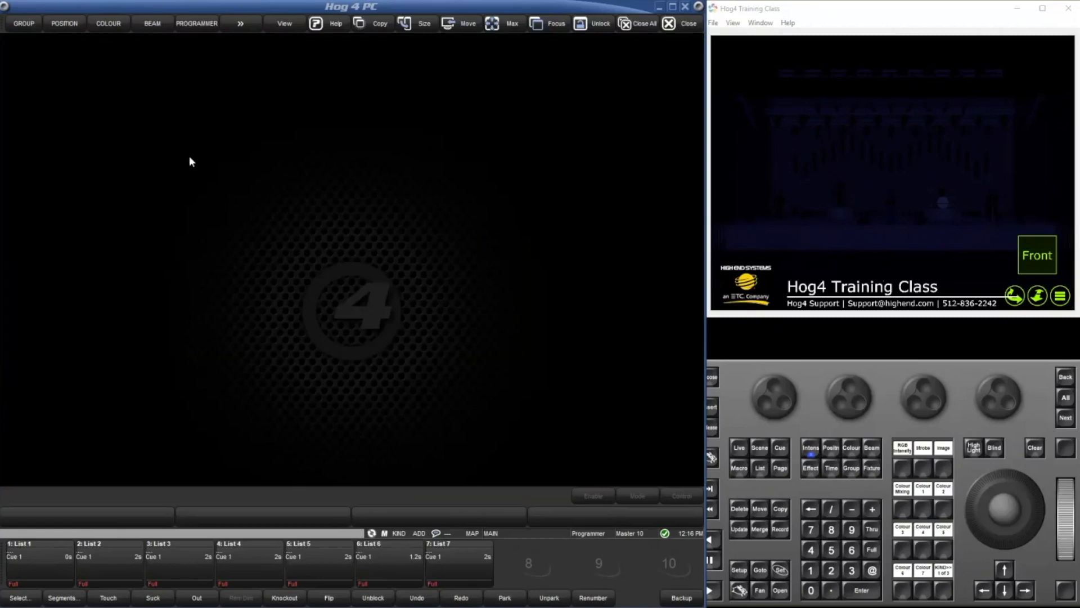
Open the Fixture Window and examine the merged fixtures' types, numbers and patch addresses.
left_click(870, 469)
left_click(871, 469)
left_click(782, 591)
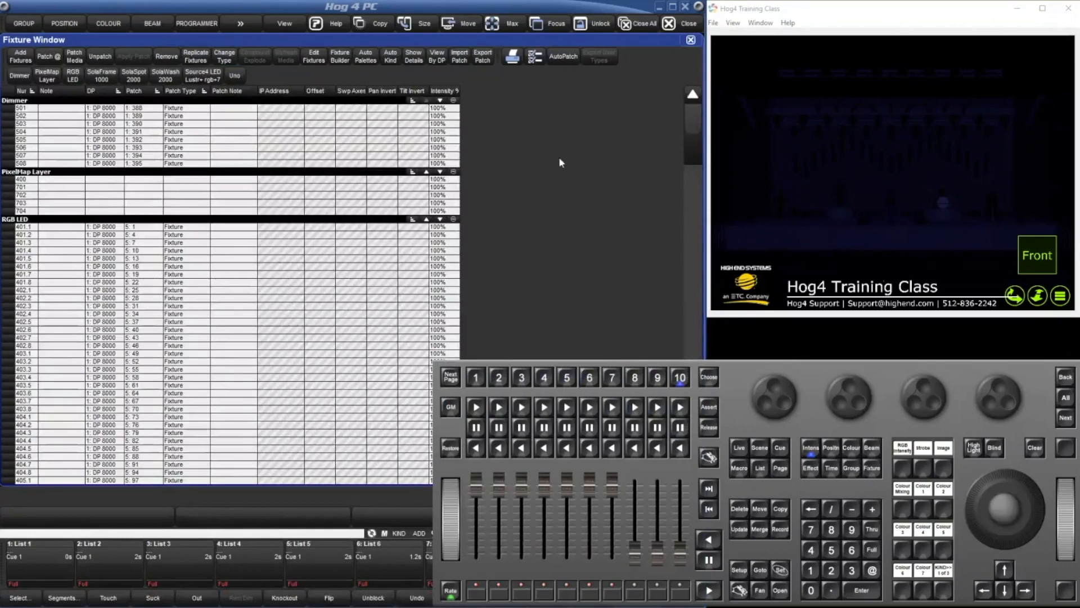
left_click(559, 161)
scroll(137, 156, "down", 10)
scroll(143, 242, "down", 15)
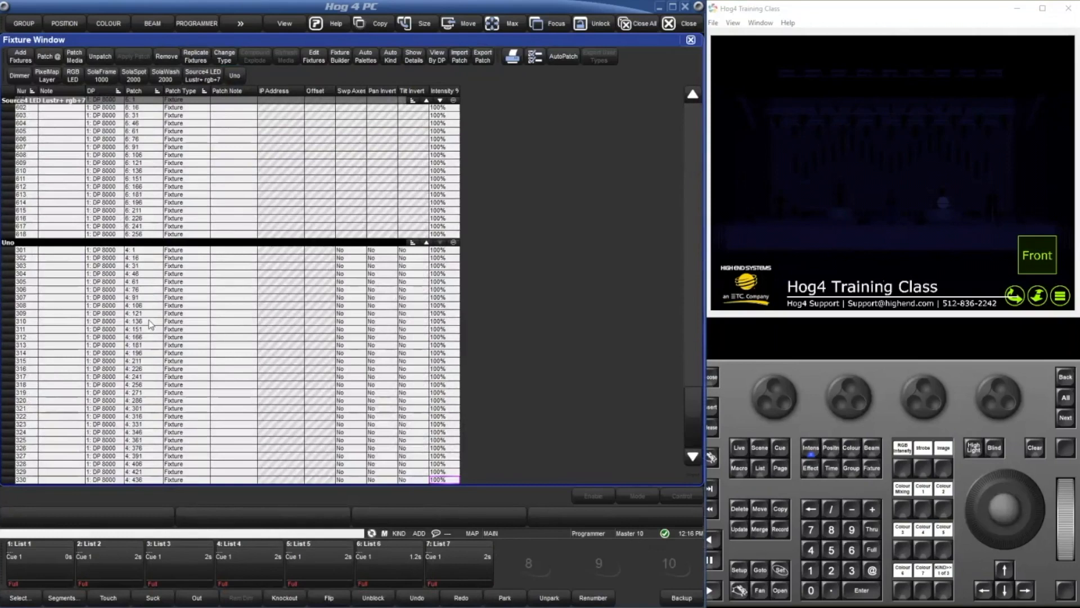
scroll(150, 324, "up", 20)
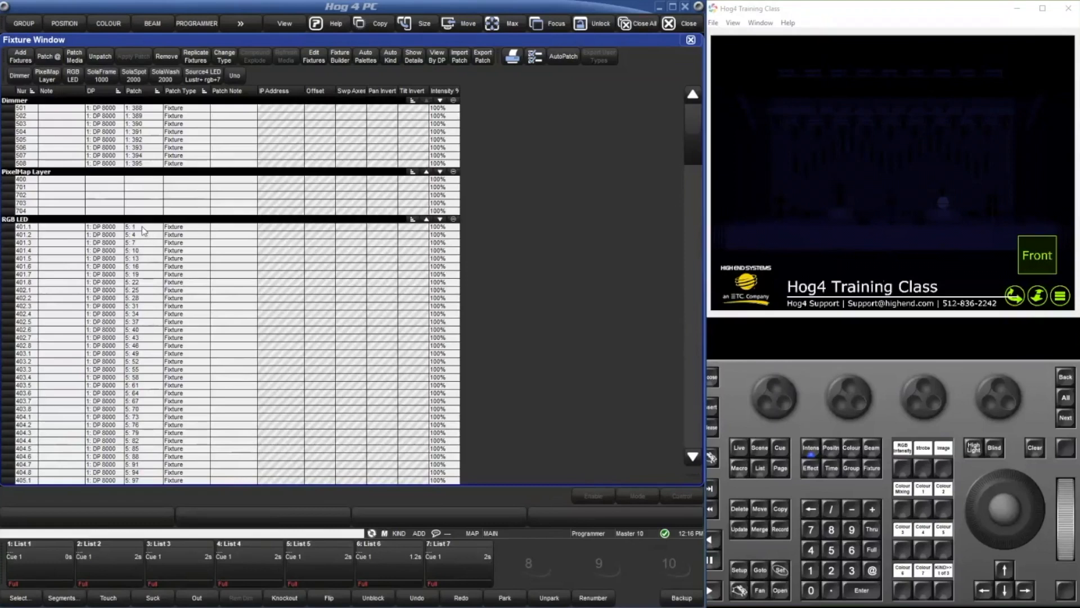
scroll(143, 229, "down", 3)
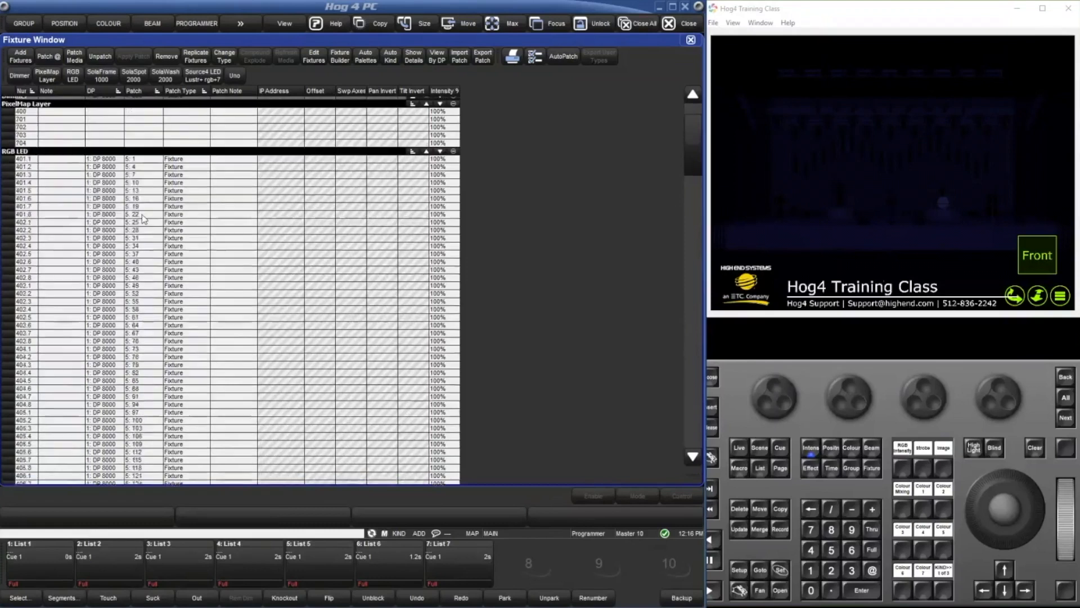
Examine the patch cells of the PixelMap Layer and RGB LED fixtures, and close the Fixture Window.
scroll(146, 163, "up", 3)
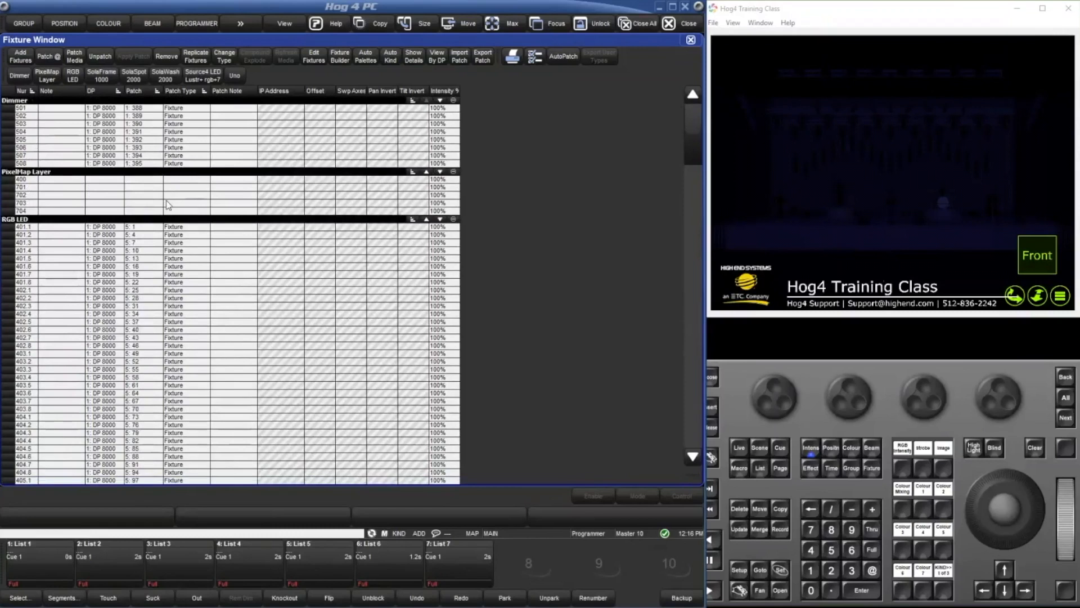
left_click_drag(158, 179, 157, 225)
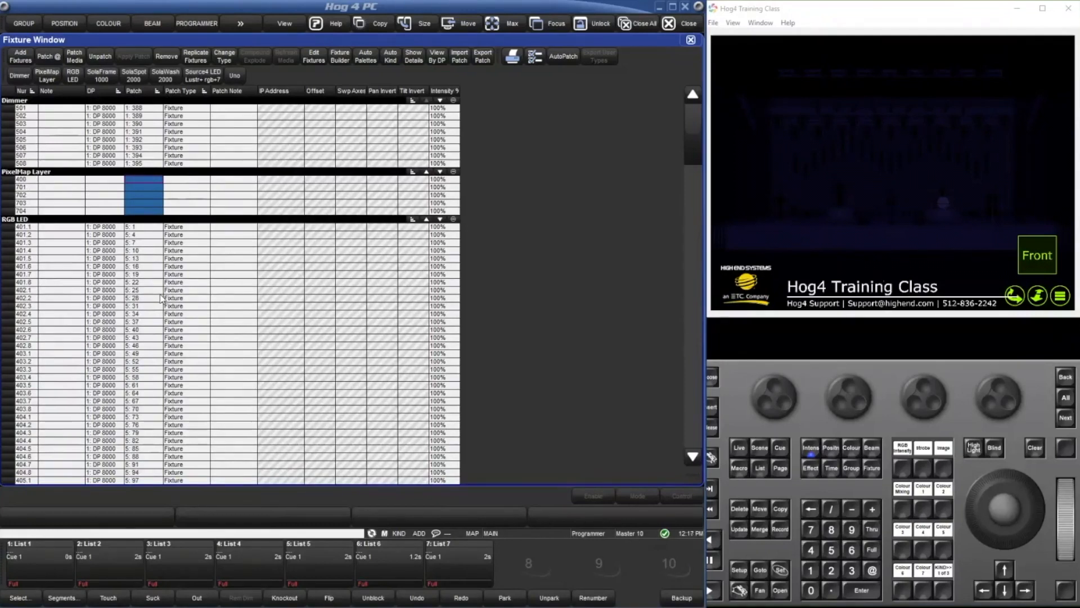
left_click(151, 226)
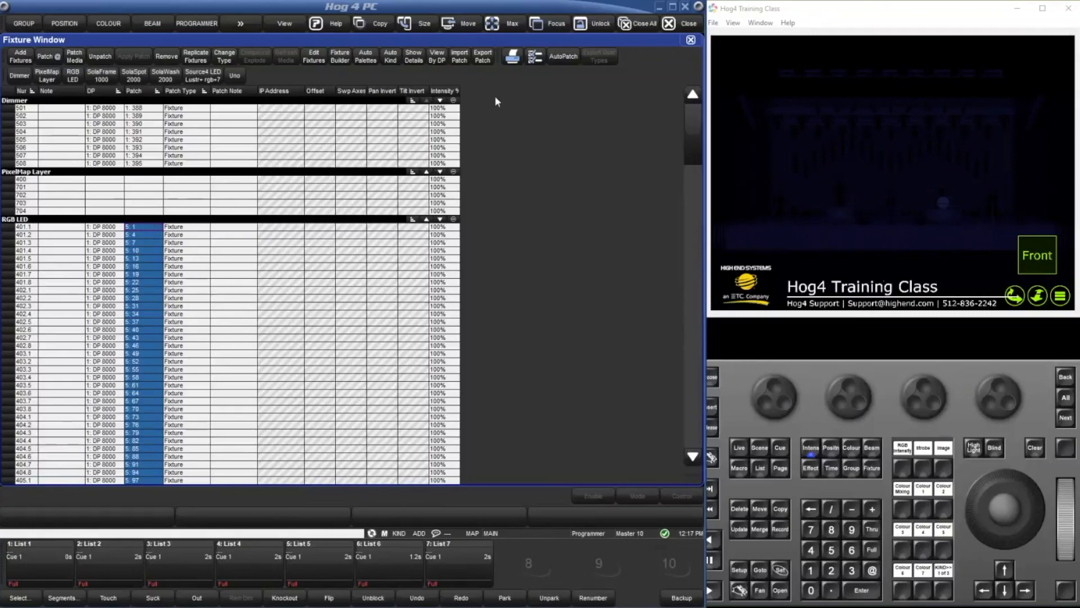
scroll(549, 241, "down", 3)
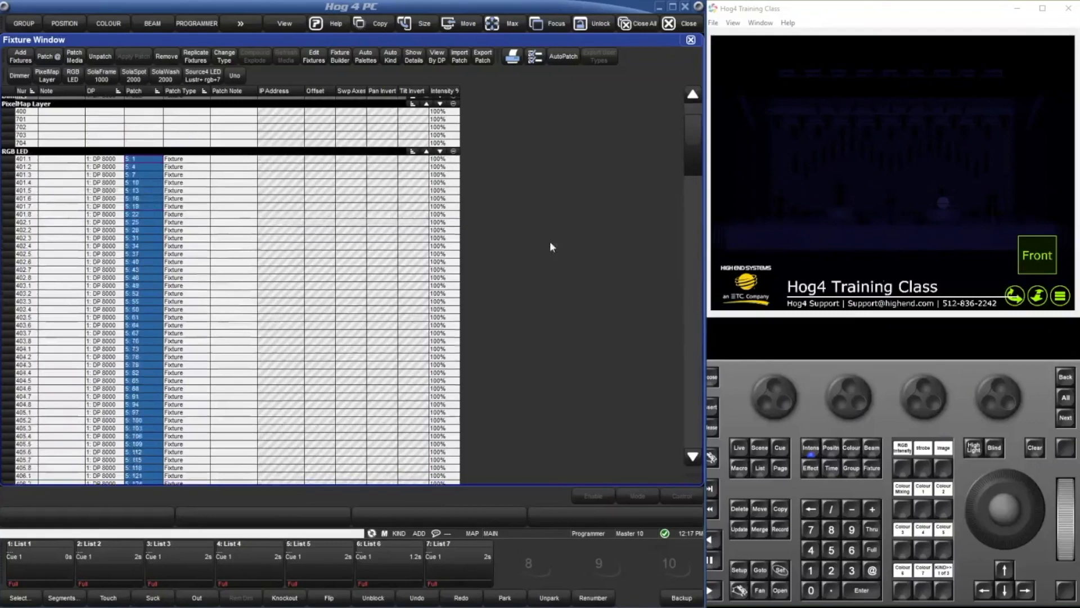
scroll(524, 341, "up", 3)
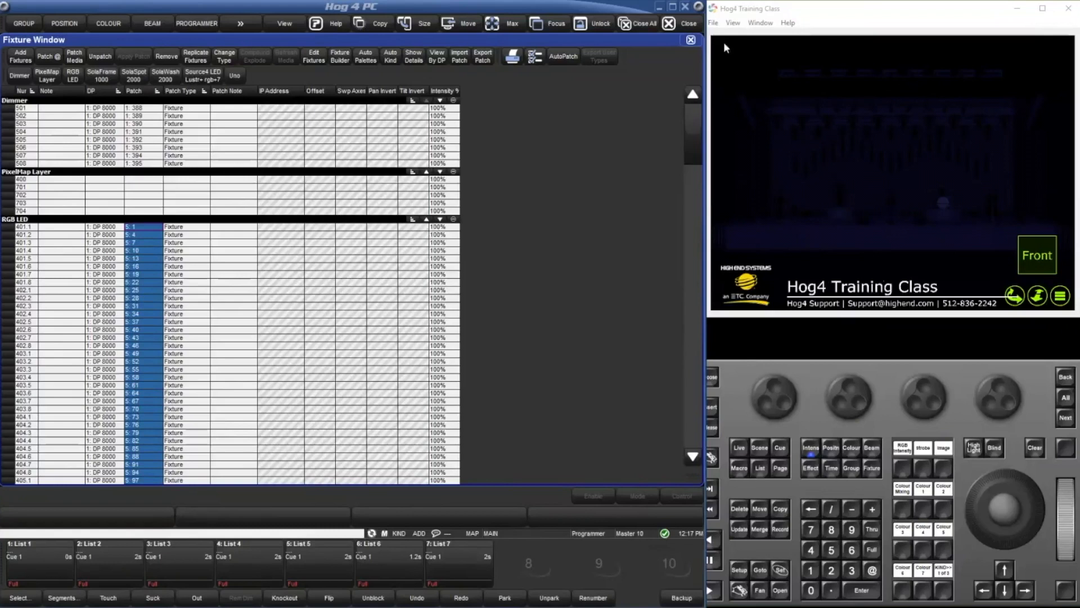
left_click(693, 19)
left_click(346, 311)
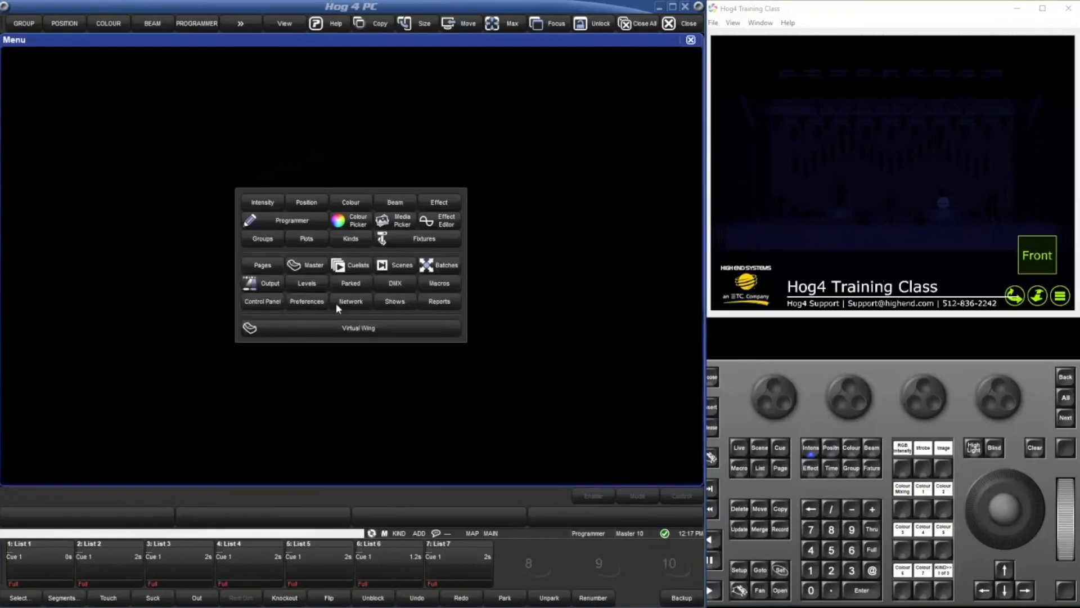
left_click(399, 304)
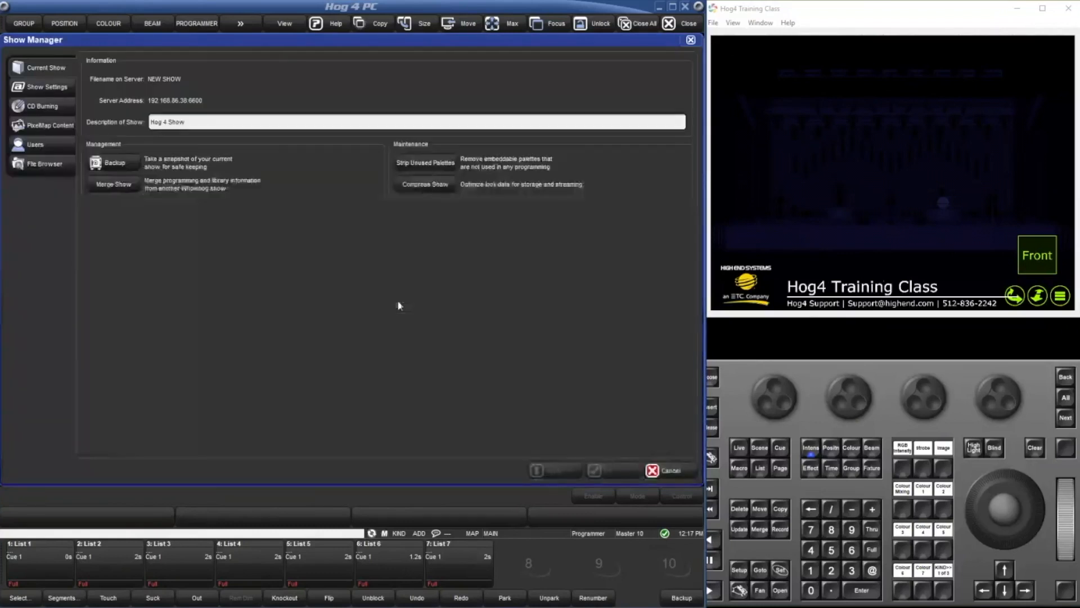
left_click(137, 186)
left_click(419, 430)
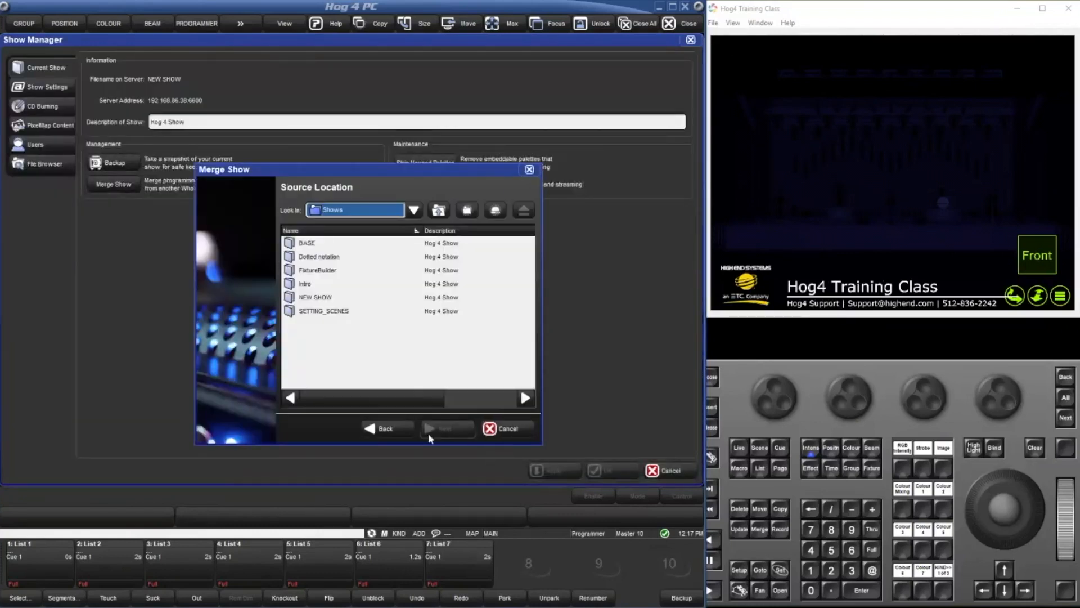
left_click(323, 261)
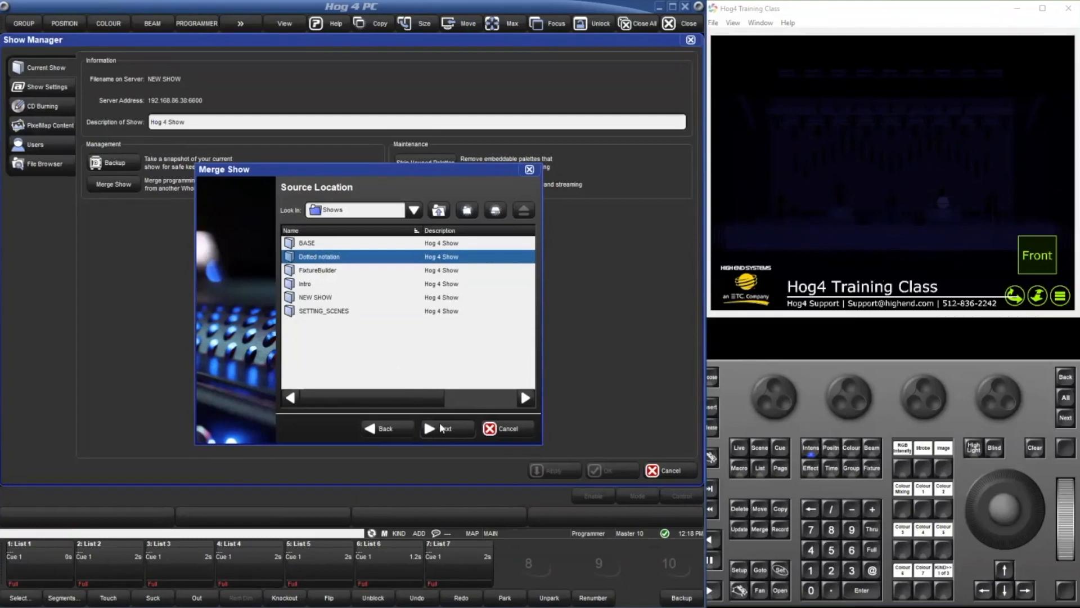
left_click(499, 428)
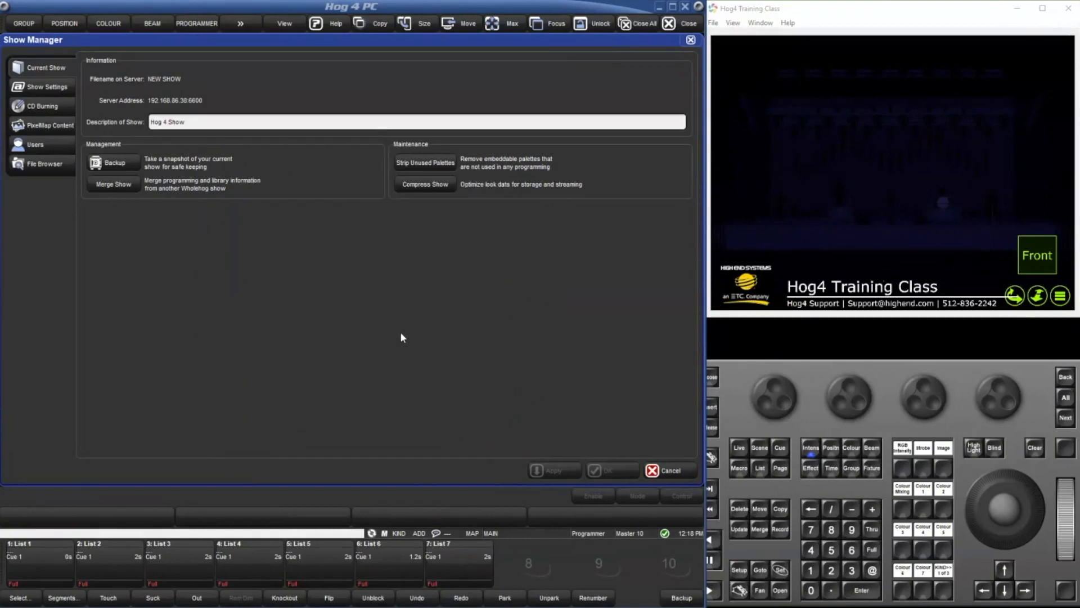
left_click(672, 471)
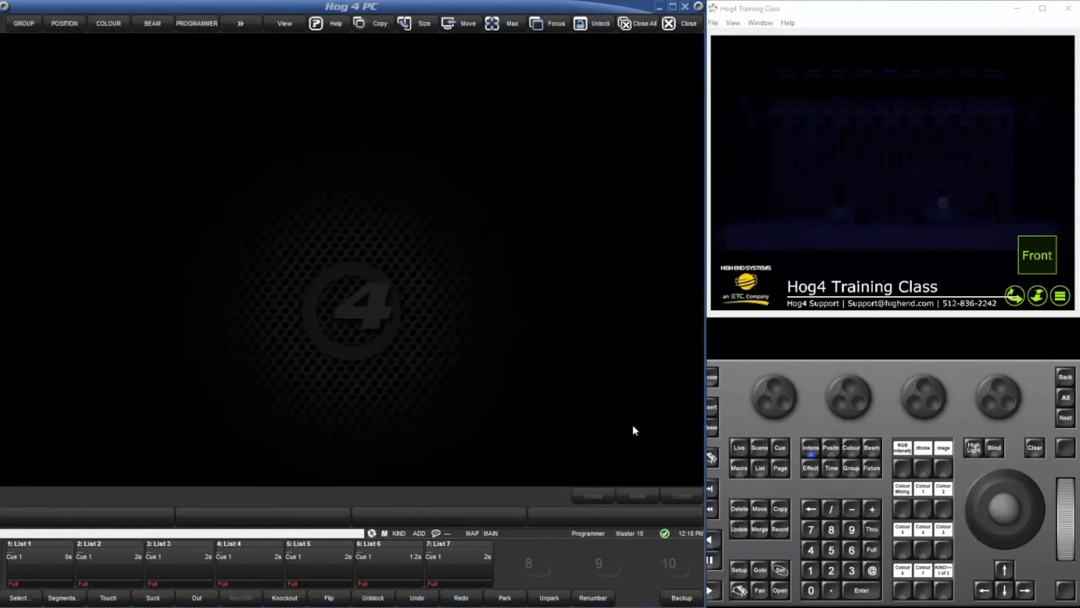
Start a show merge from the BASE show, examine its user-created fixture types, and return to the source selection.
left_click(348, 268)
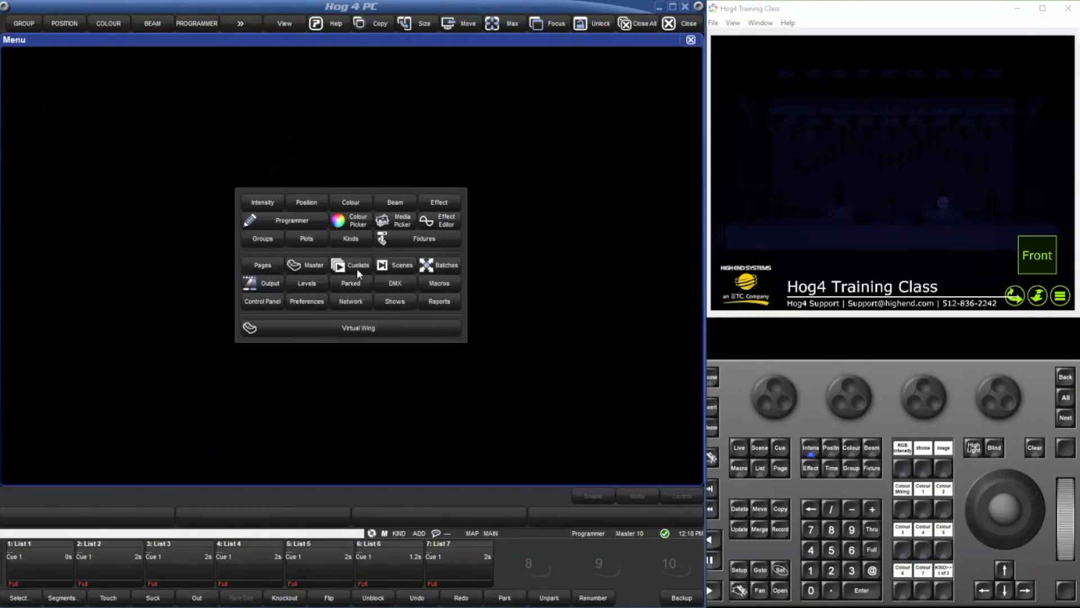
left_click(403, 302)
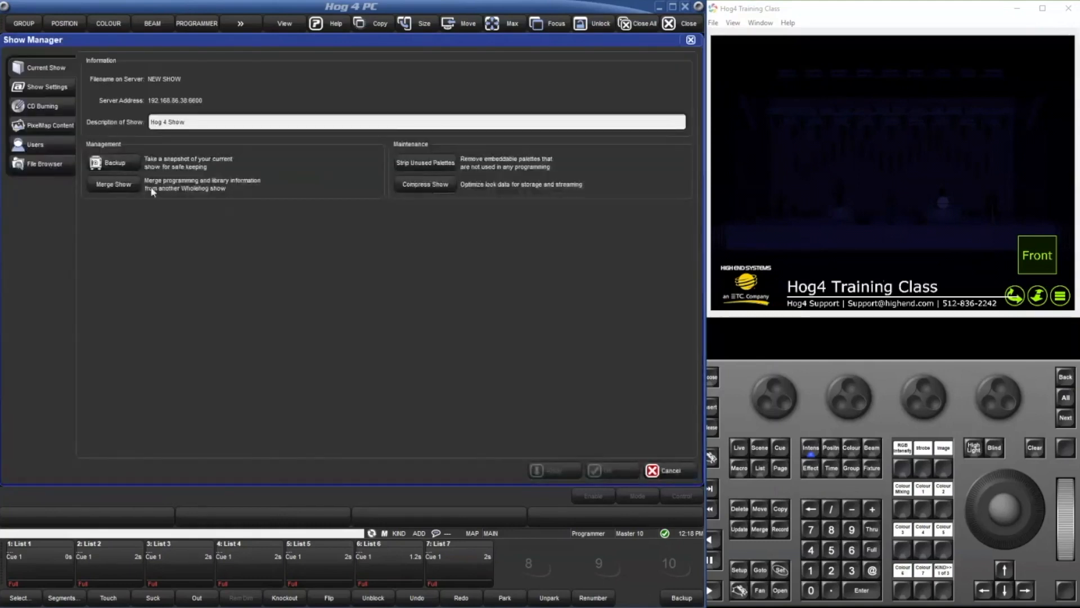
left_click(127, 183)
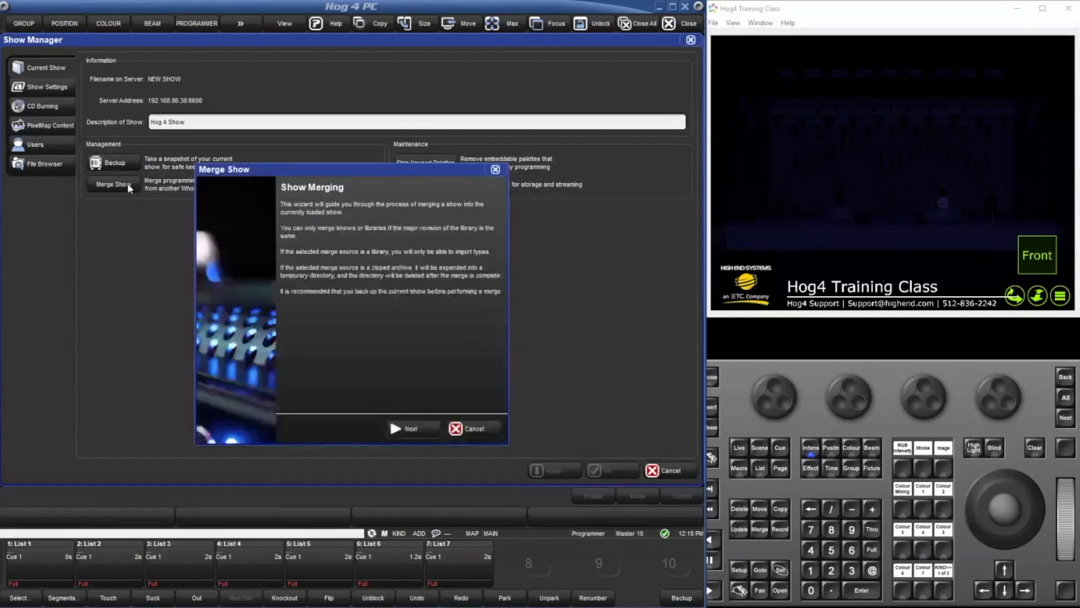
left_click(423, 425)
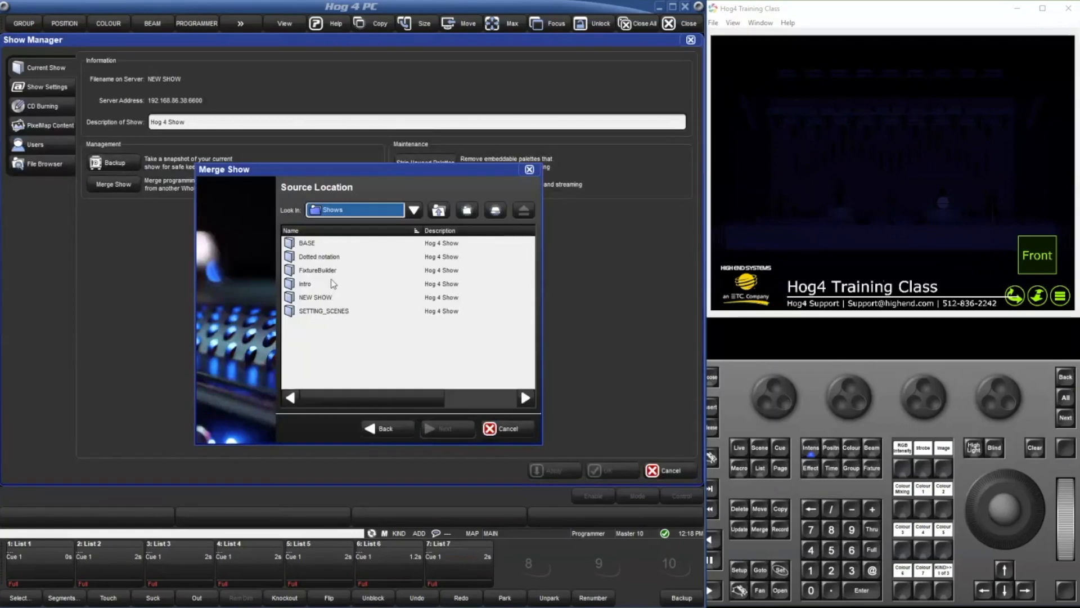
left_click(307, 243)
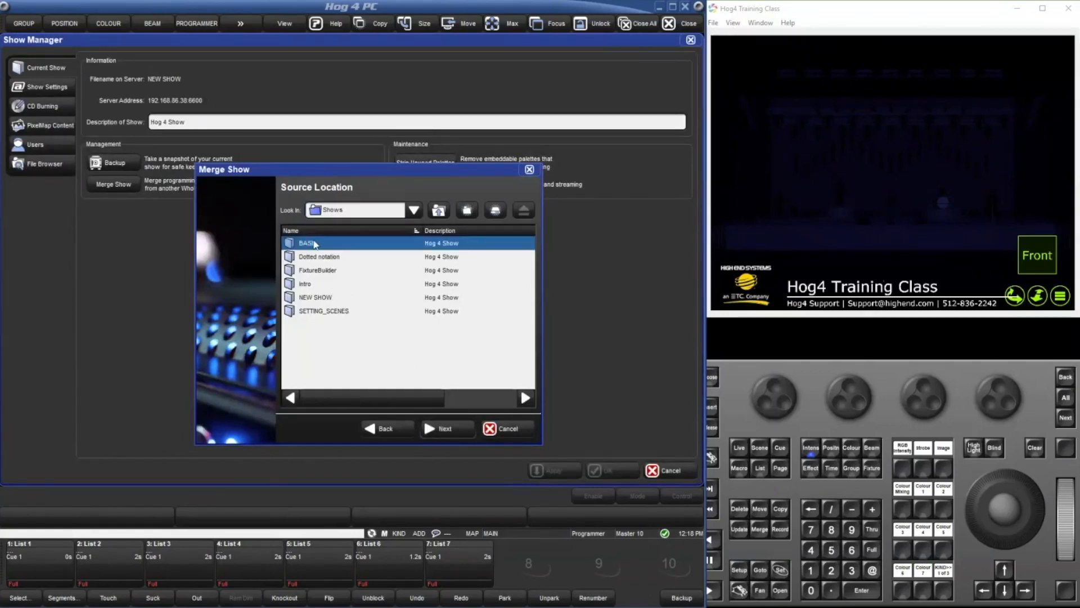
left_click(457, 433)
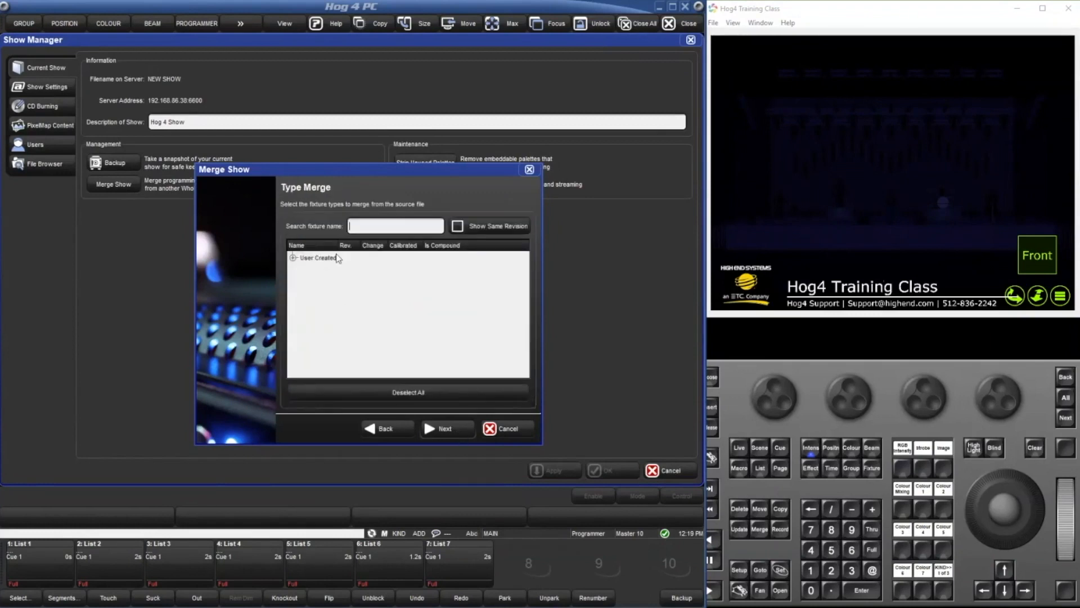
left_click(293, 258)
scroll(377, 284, "down", 2)
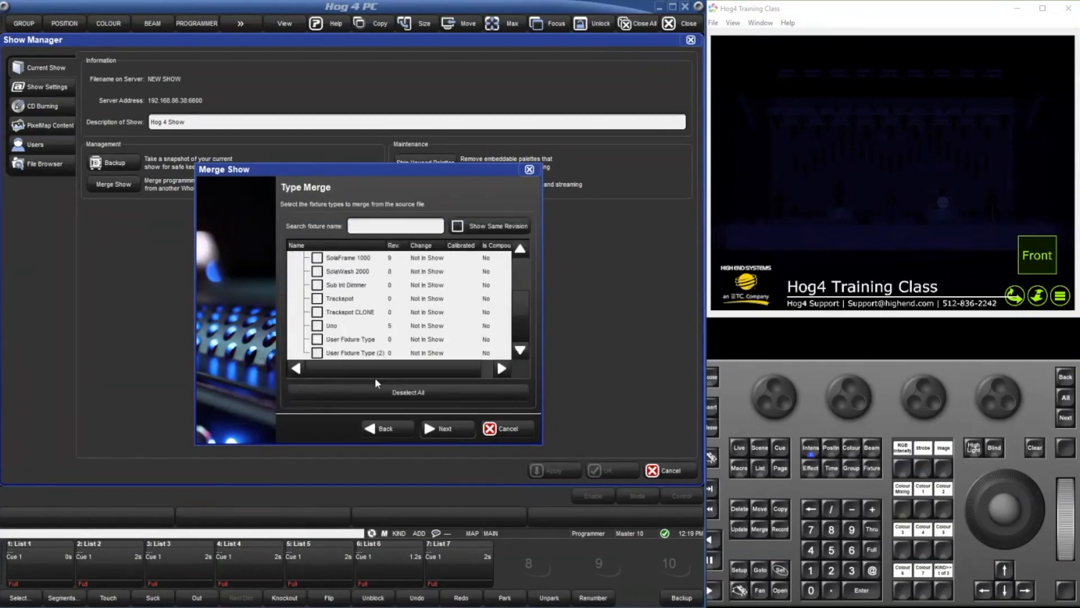
scroll(369, 325, "up", 2)
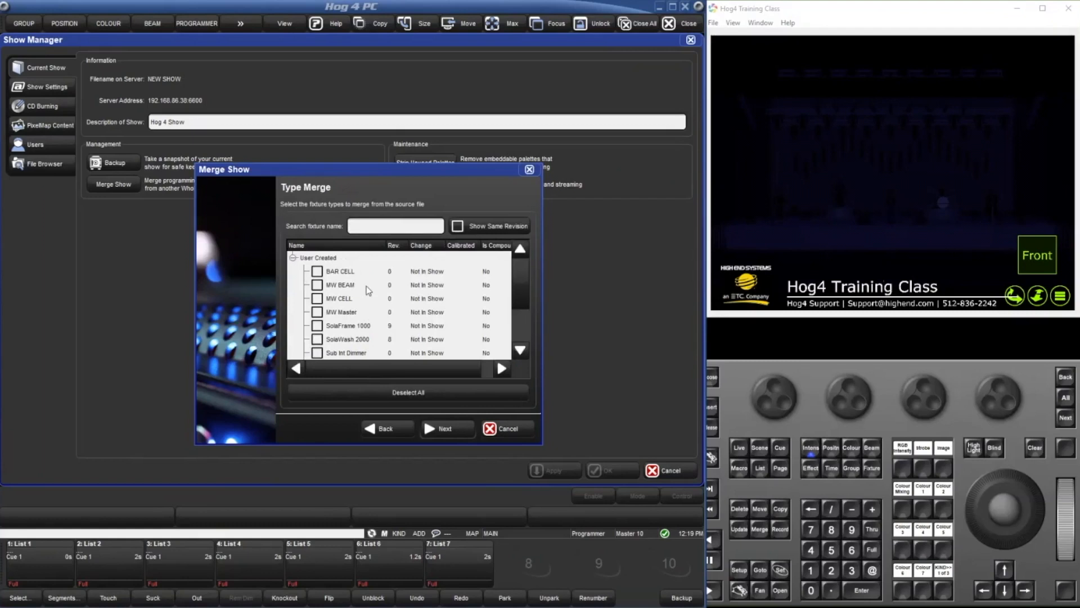
scroll(367, 286, "down", 2)
scroll(417, 343, "up", 2)
left_click(382, 429)
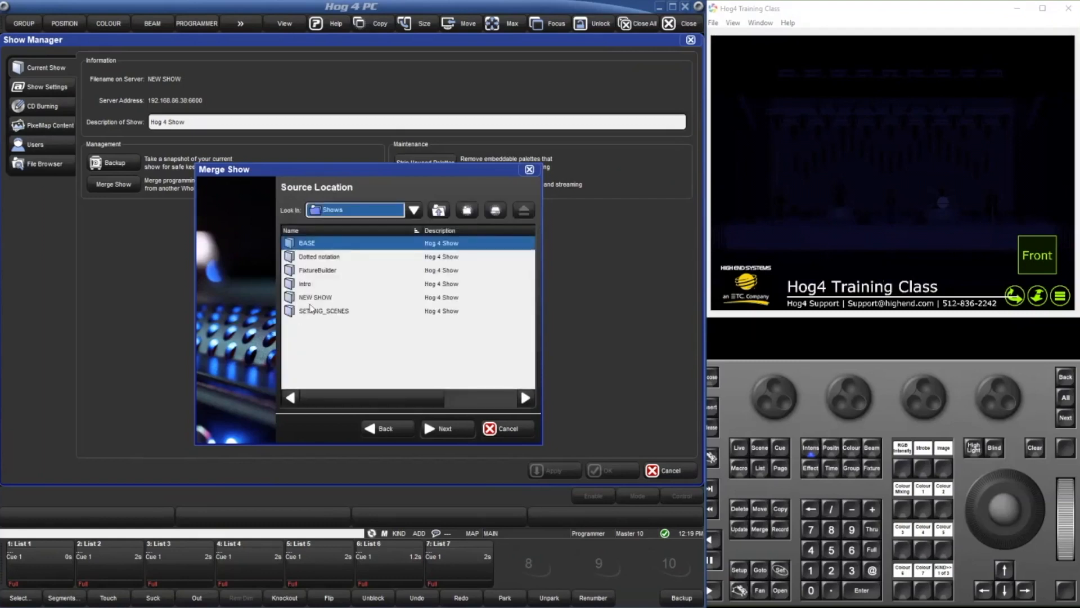
left_click(321, 272)
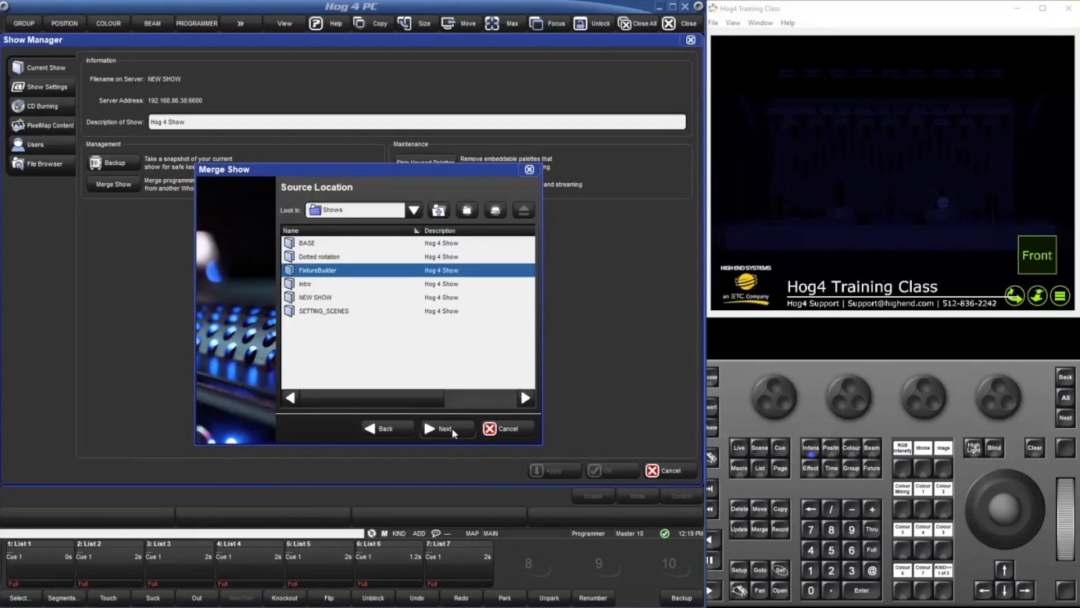
left_click_drag(434, 404, 406, 404)
left_click(450, 401)
left_click(343, 397)
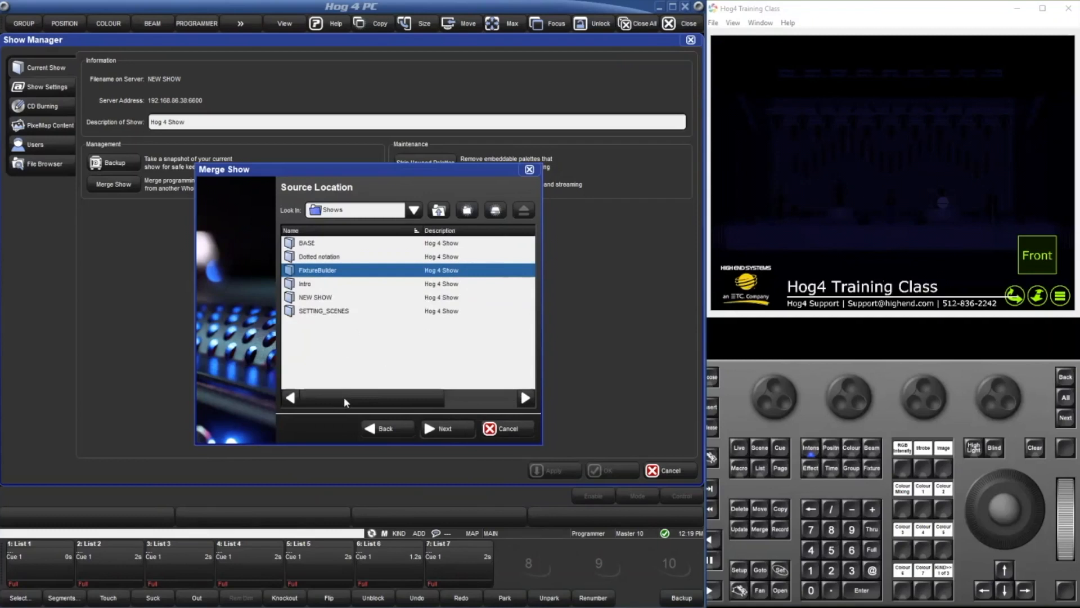
left_click_drag(344, 400, 291, 397)
left_click(526, 430)
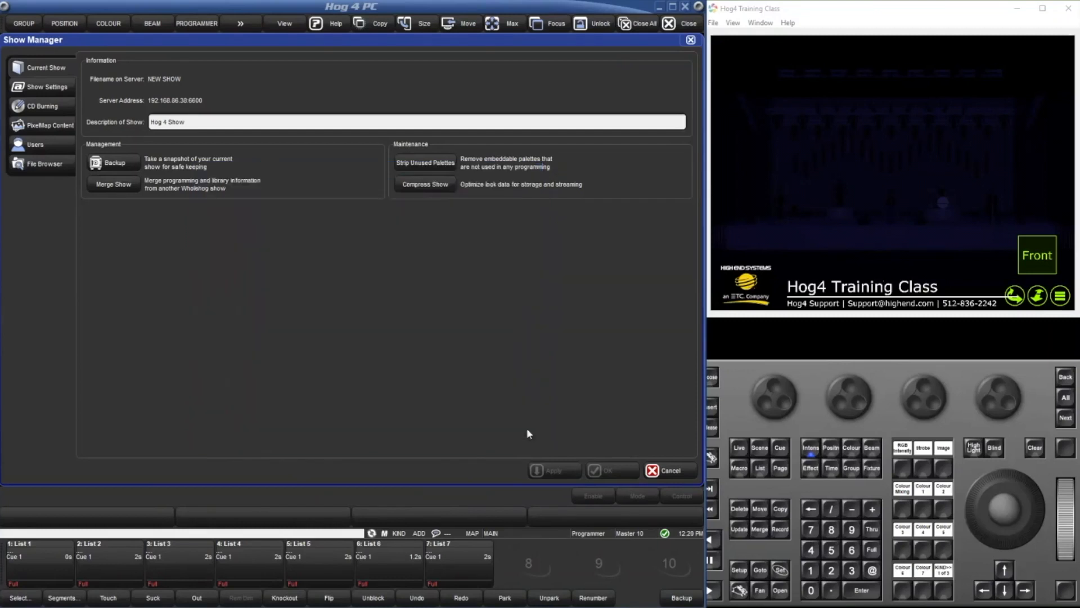
left_click(670, 471)
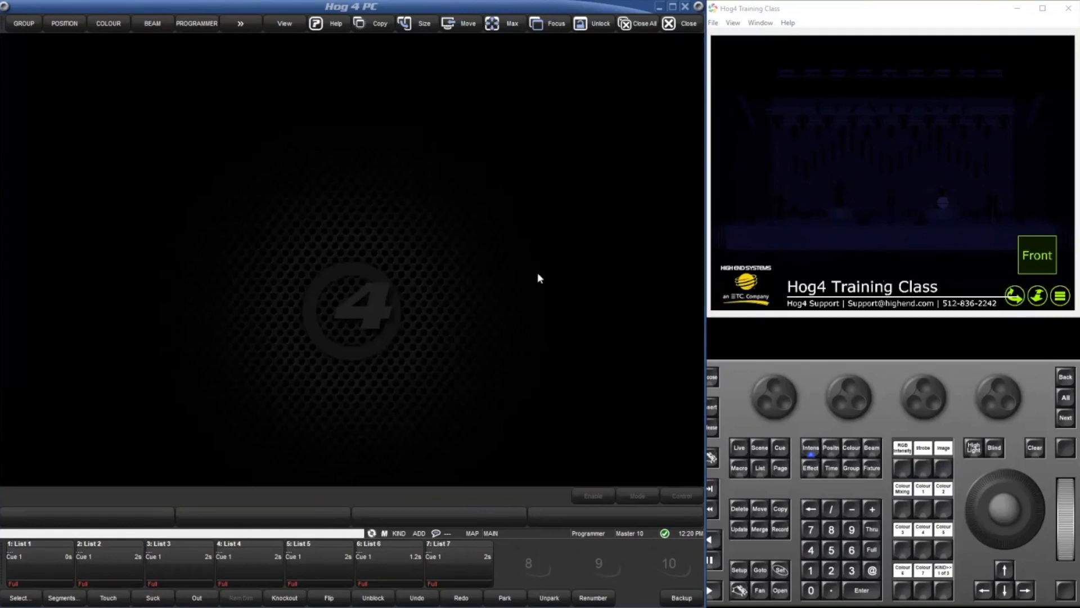
Start a show merge with the FixtureBuilder show as source and view its user-created fixture types.
double_click(274, 289)
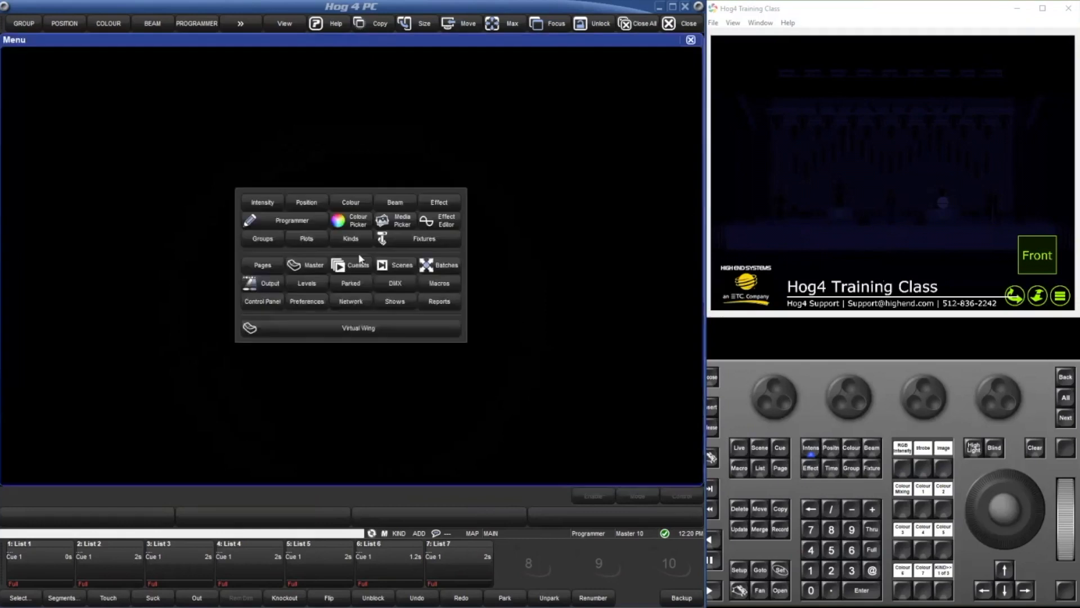
left_click(406, 302)
left_click(134, 179)
left_click(411, 428)
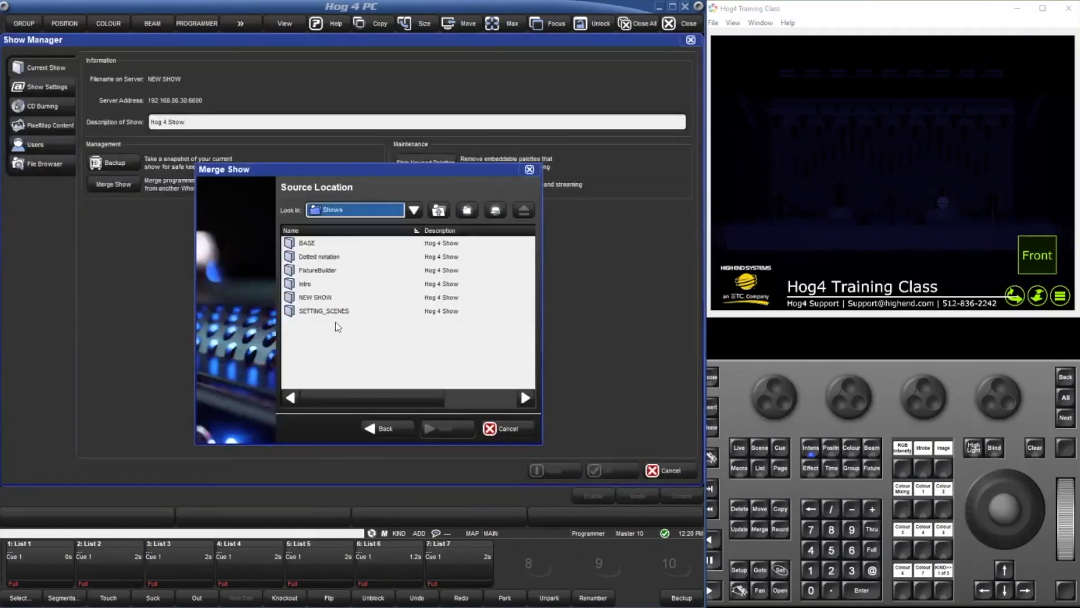
left_click(320, 270)
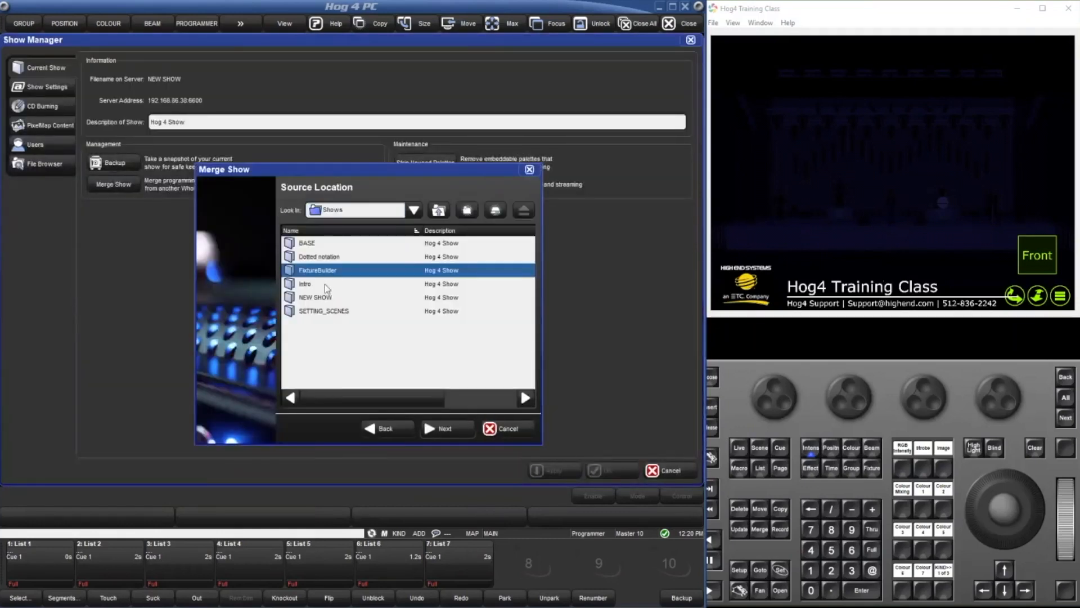
left_click(446, 428)
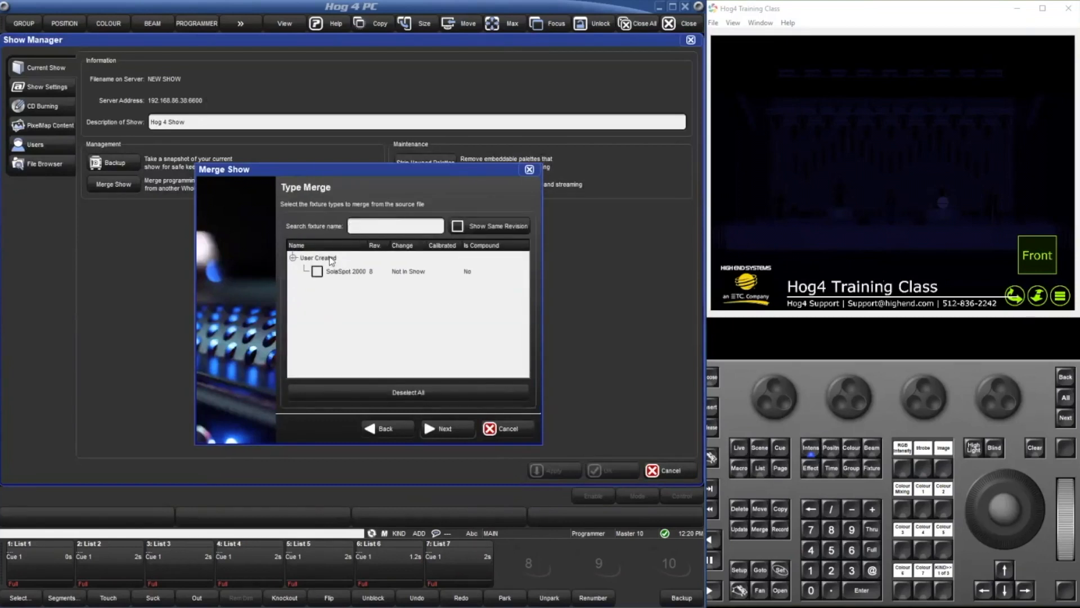
Review the merge option pages from fixtures through groups to cuelists and beyond, and leave the merge and Show Manager without merging.
left_click(444, 428)
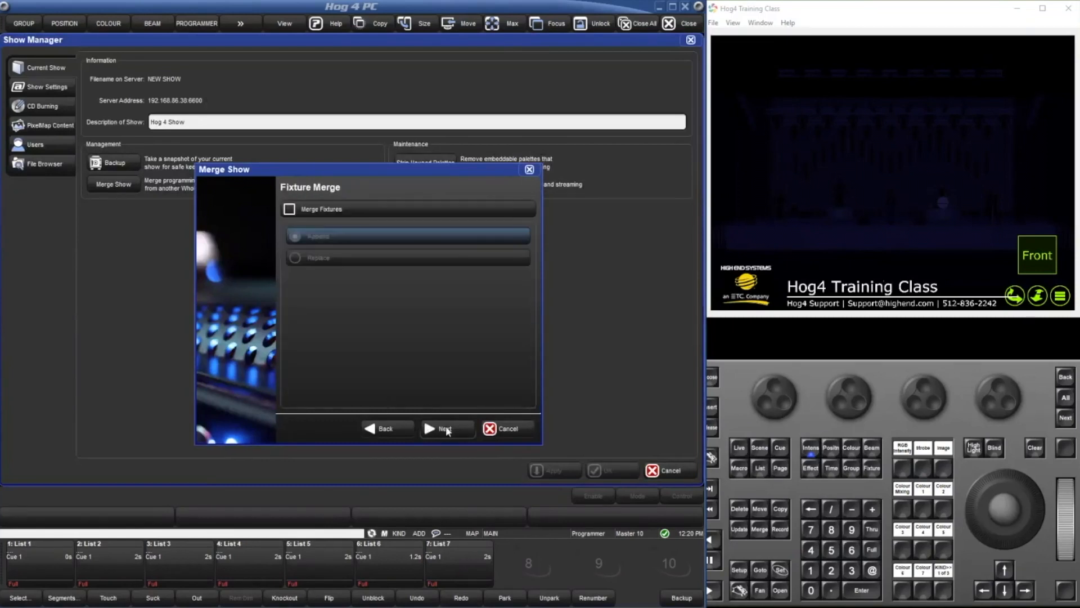
left_click(446, 425)
left_click(446, 429)
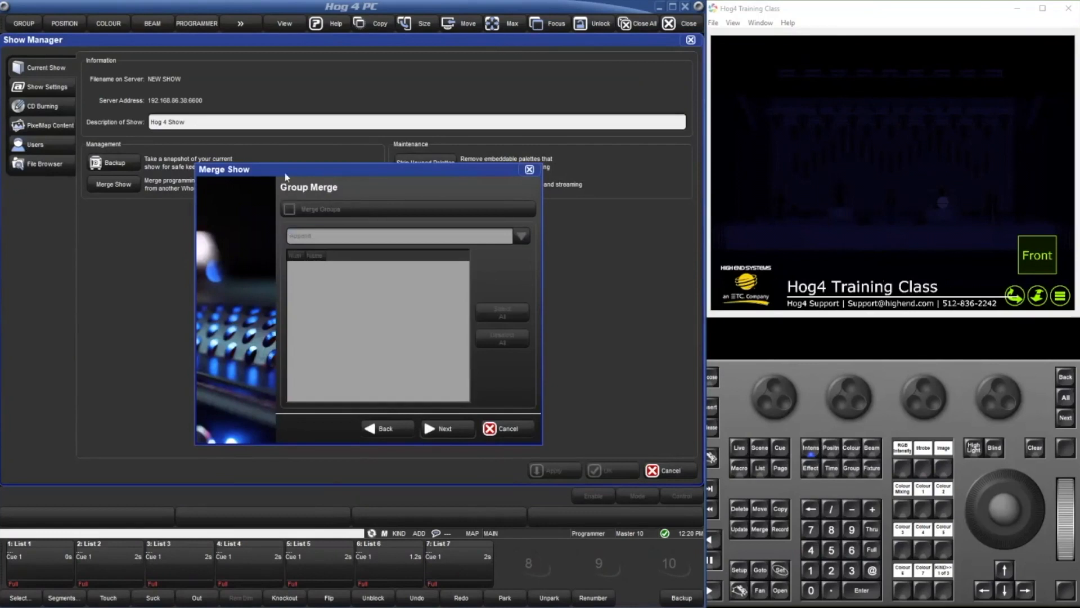
left_click(437, 428)
left_click(437, 429)
left_click(436, 427)
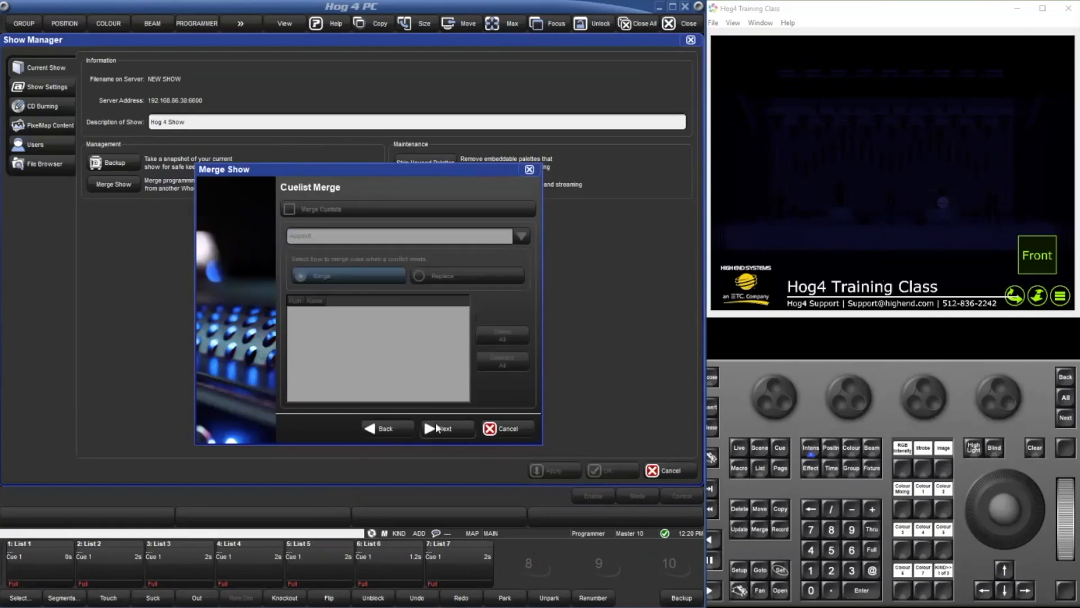
left_click(435, 427)
left_click(437, 428)
left_click(384, 427)
left_click(384, 427)
left_click(484, 431)
left_click(665, 470)
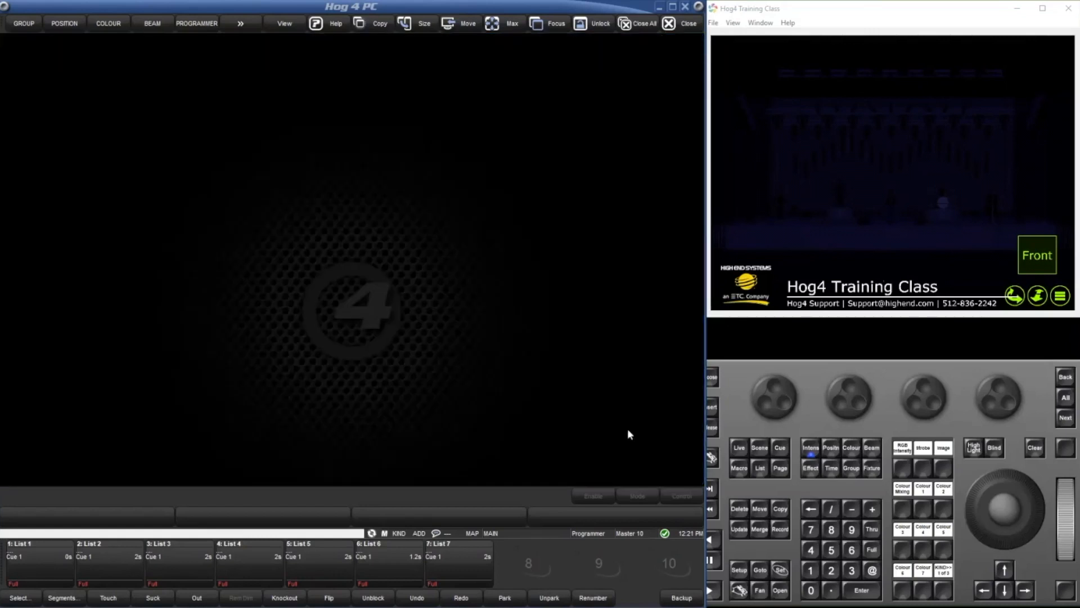
Open the Fixture Window and view the patch universes for dimmer 501 without changing its patch.
left_click(366, 263)
left_click(386, 245)
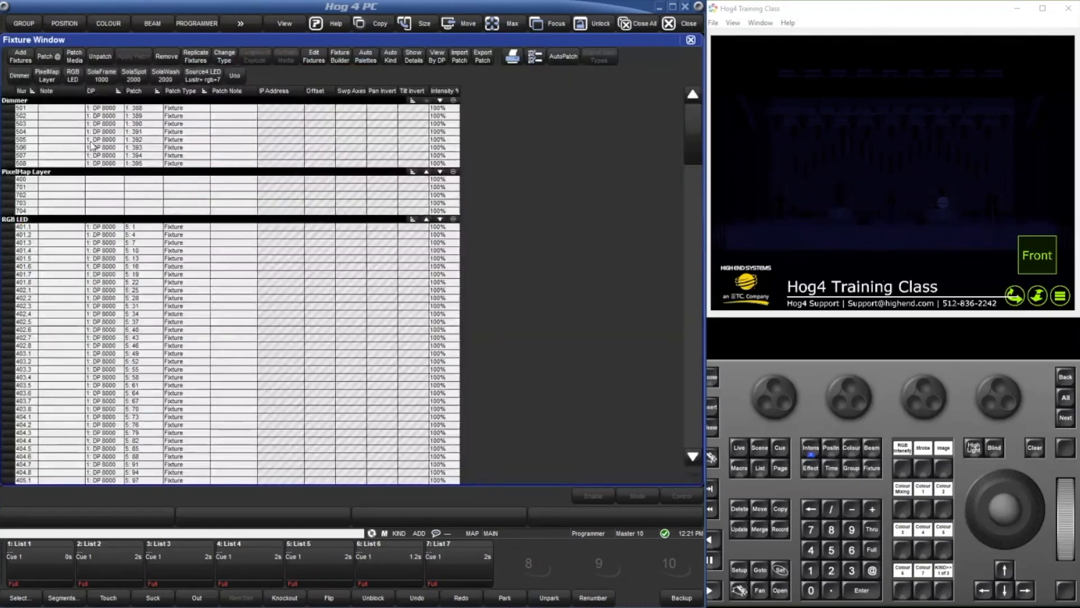
left_click(22, 108)
left_click(49, 57)
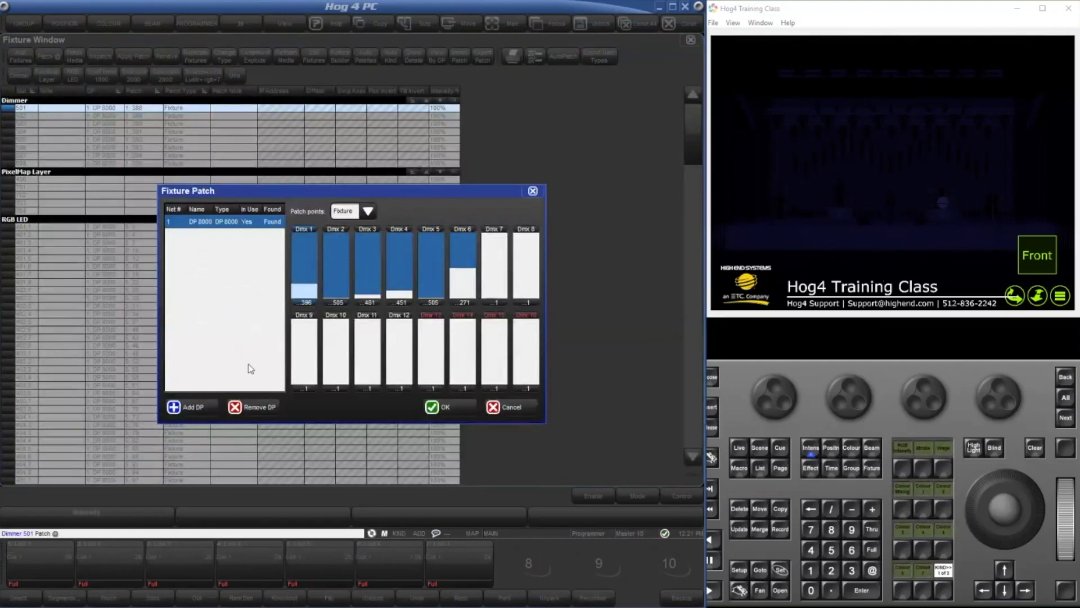
left_click(531, 411)
Renumber the PixelMap Layer fixtures sequentially starting from user number 501.
left_click(30, 229)
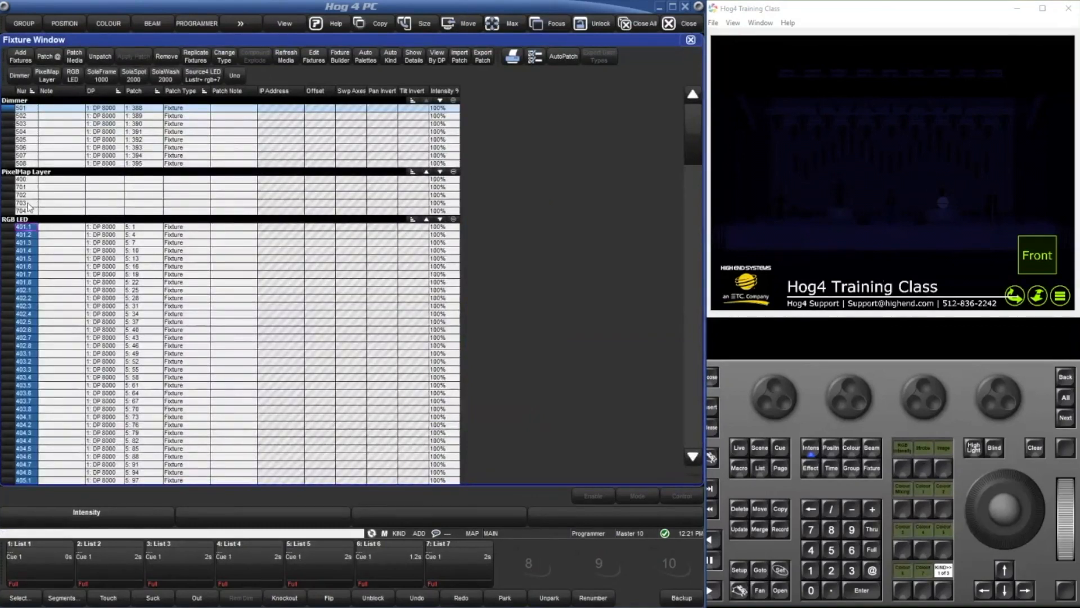
left_click(30, 178)
double_click(31, 177)
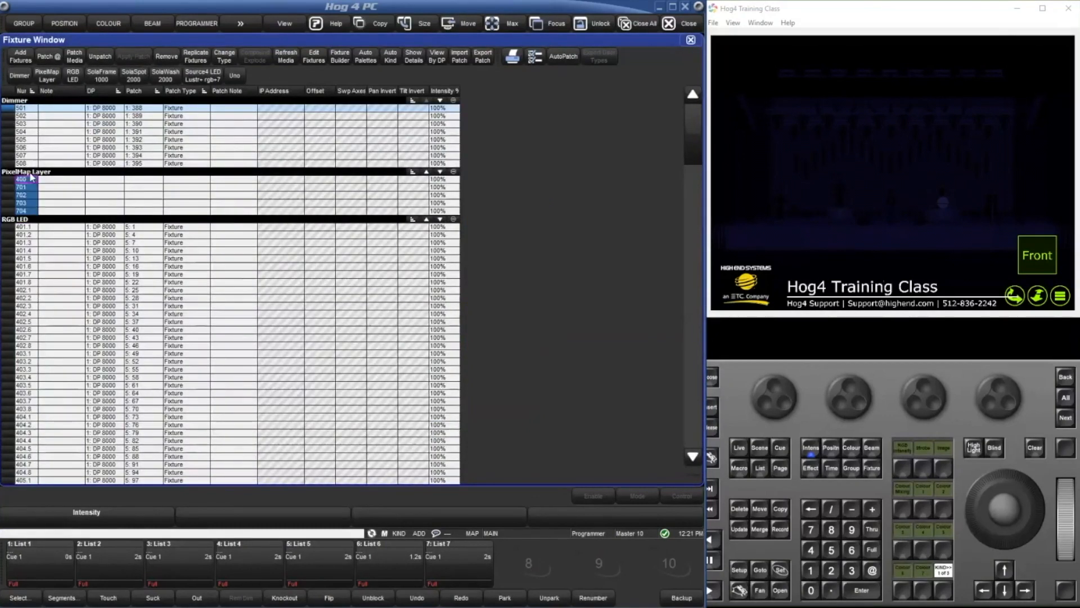
right_click(32, 177)
type("501")
key("Return")
Compare the user numbers shared by the PixelMap Layer fixtures and the Dimmer fixtures.
left_click_drag(22, 180, 27, 213)
left_click(30, 110)
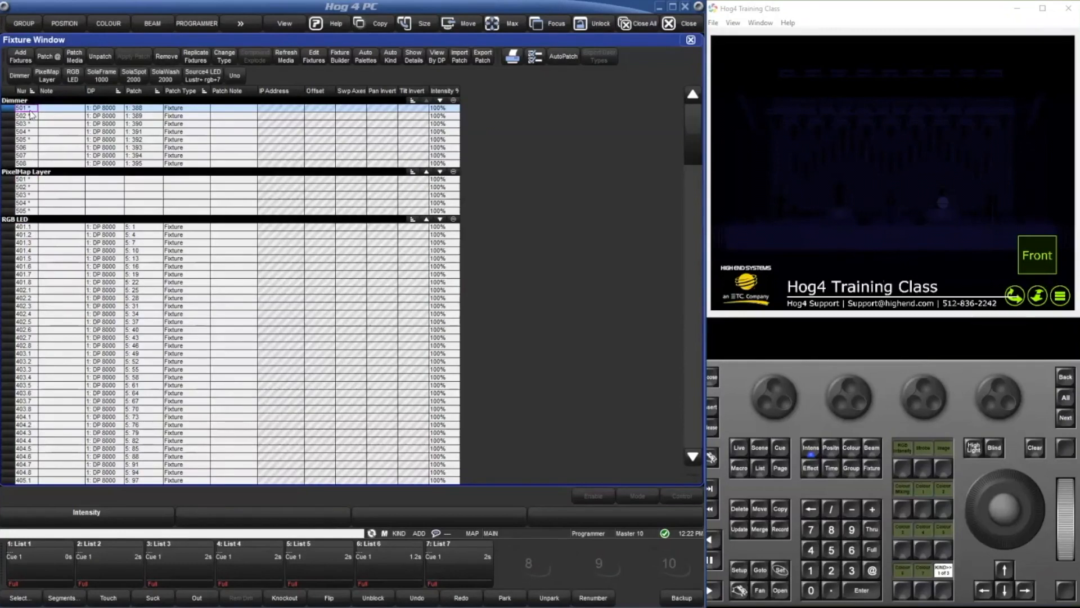
left_click(62, 108)
left_click_drag(26, 180, 25, 209)
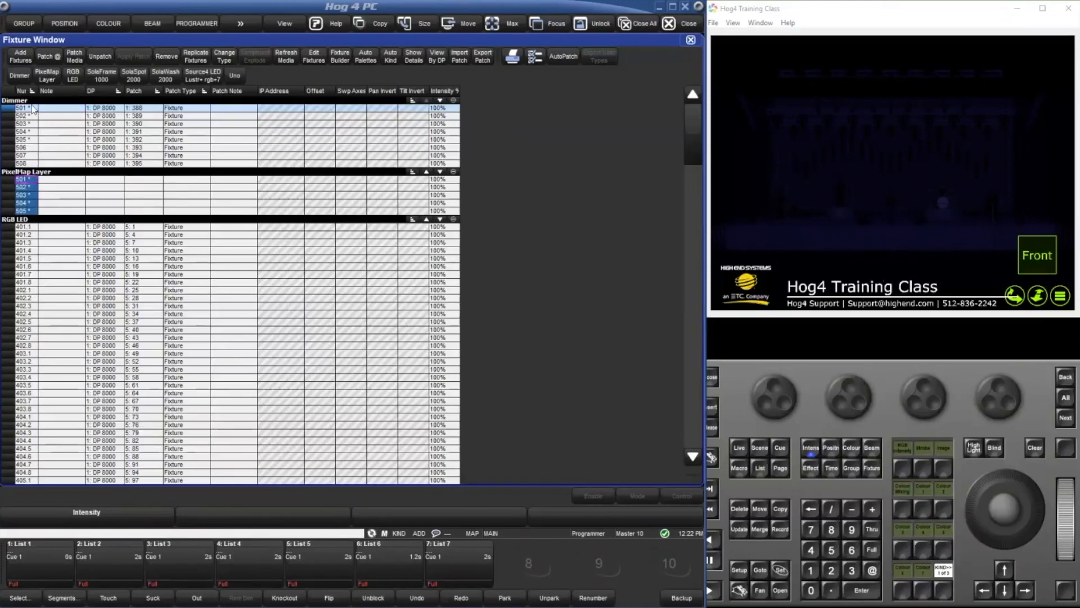
mouse_move(31, 108)
left_mouse_down()
mouse_move(31, 142)
mouse_move(28, 117)
left_mouse_up()
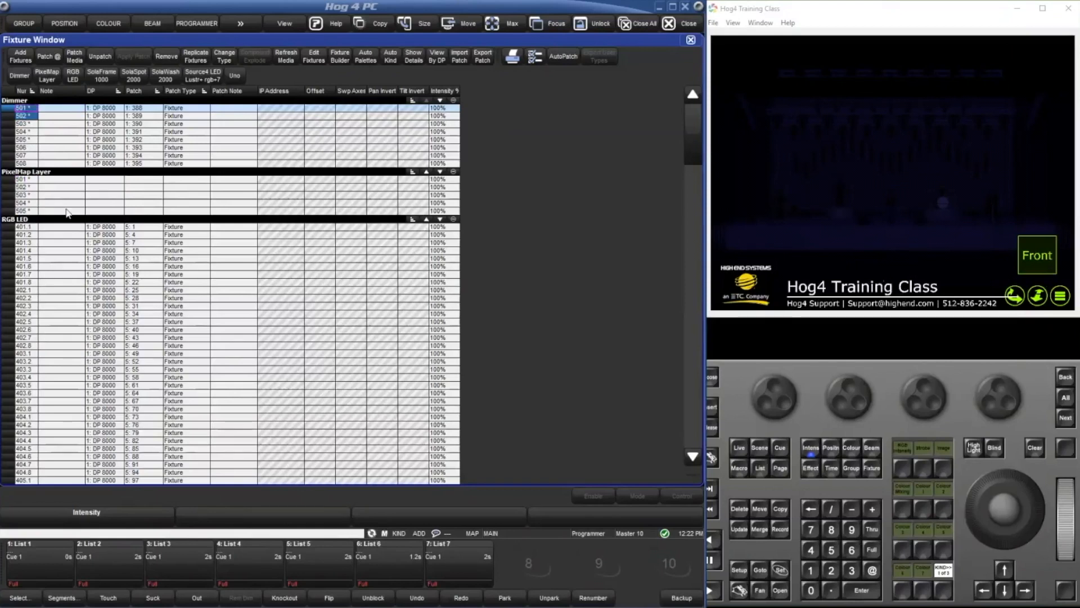
Renumber all PixelMap Layer fixtures sequentially starting from user number 411.
left_click(35, 177)
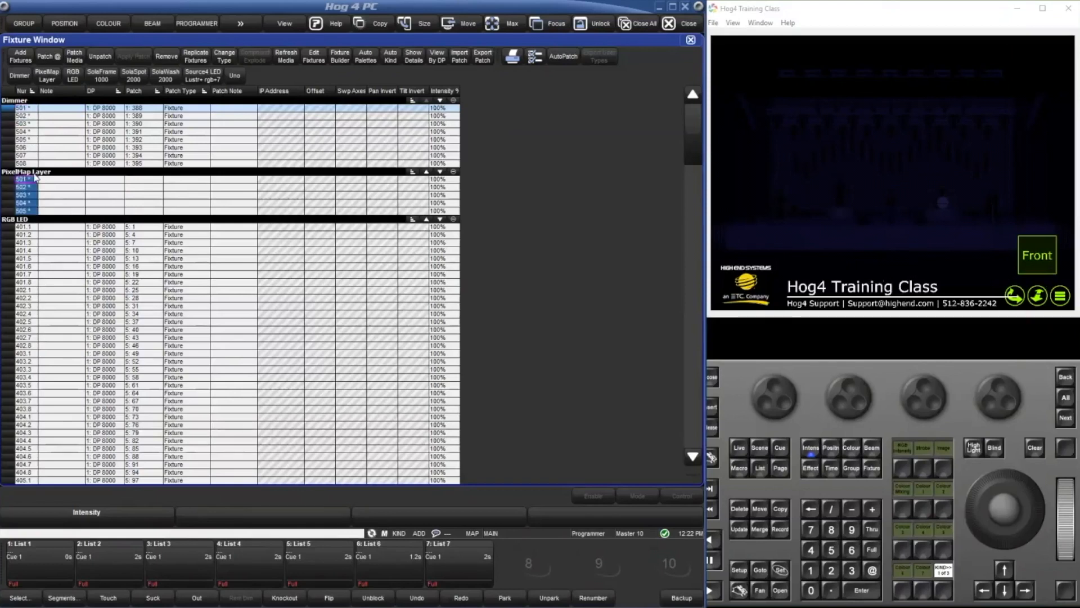
left_click(35, 177)
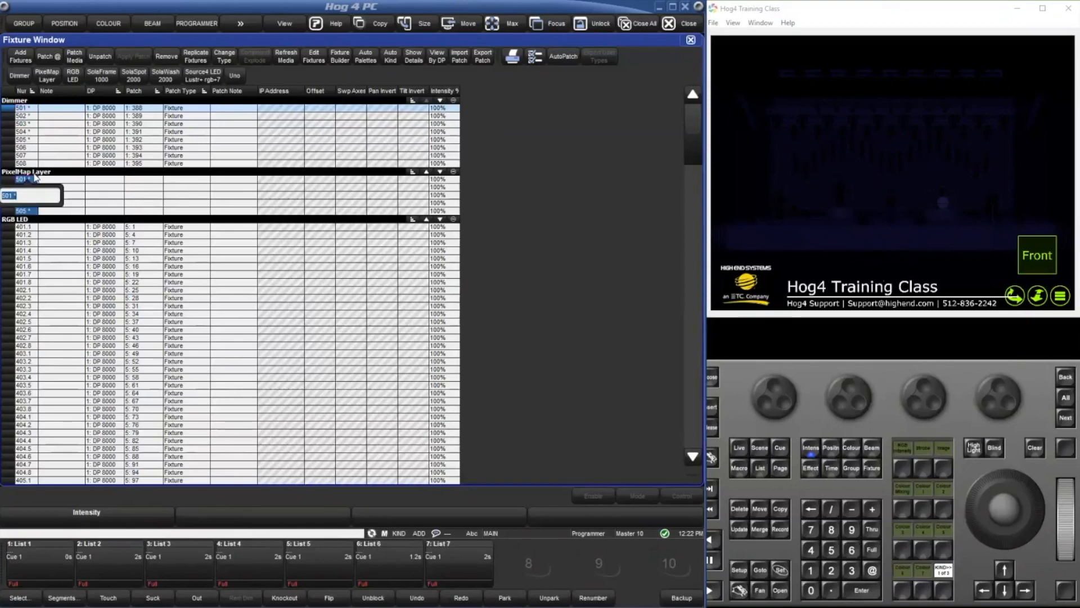
type("411")
key("Return")
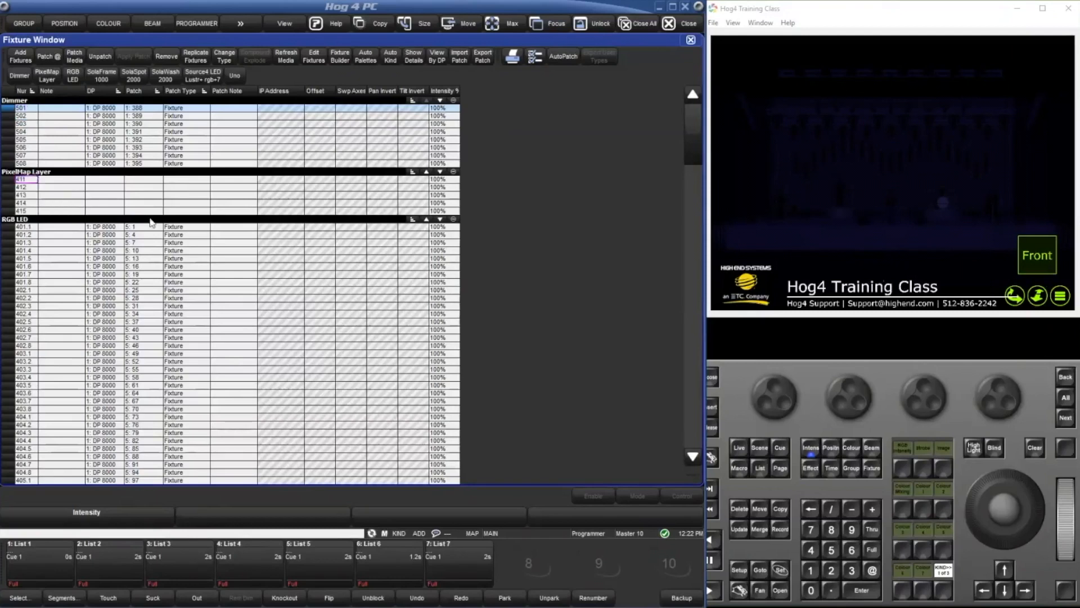
Try to patch dimmer 508 at DMX address 395 and choose to stop patching.
left_click(187, 196)
left_click(145, 147)
left_click(167, 180)
type("508")
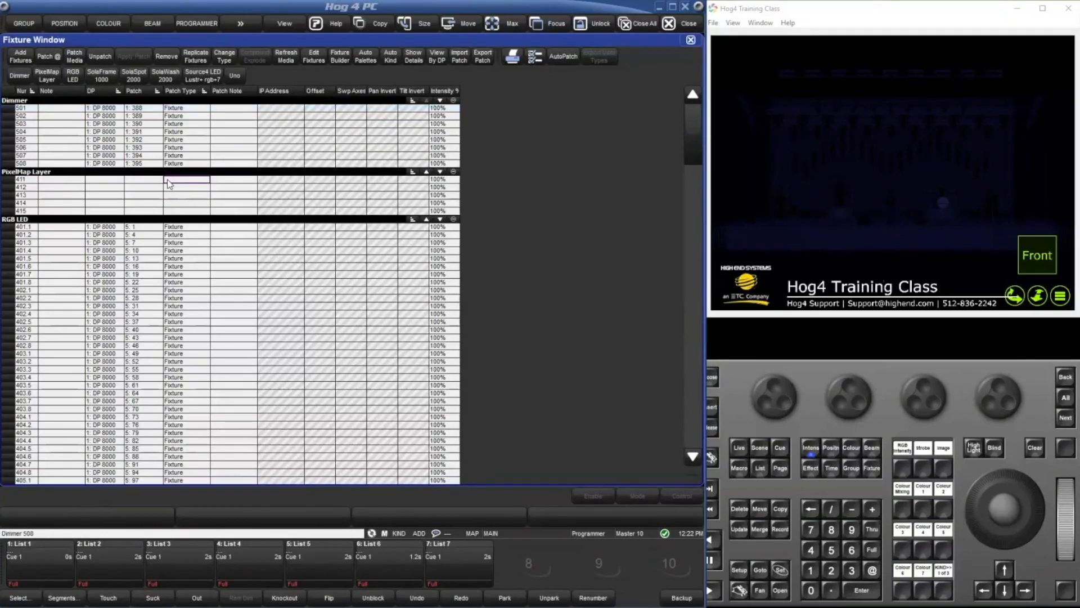
type("@3")
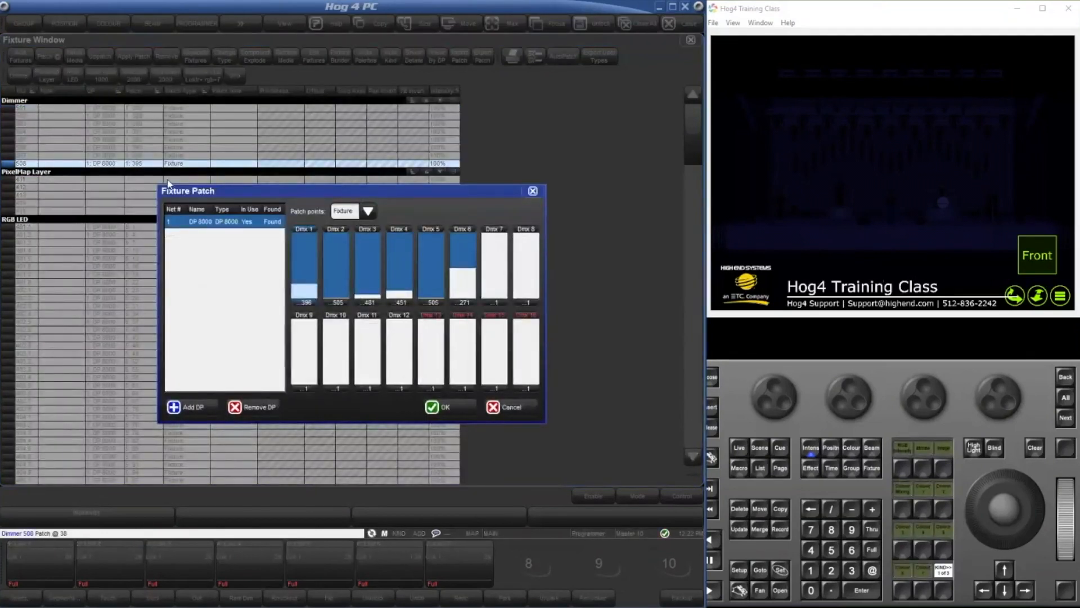
type("95")
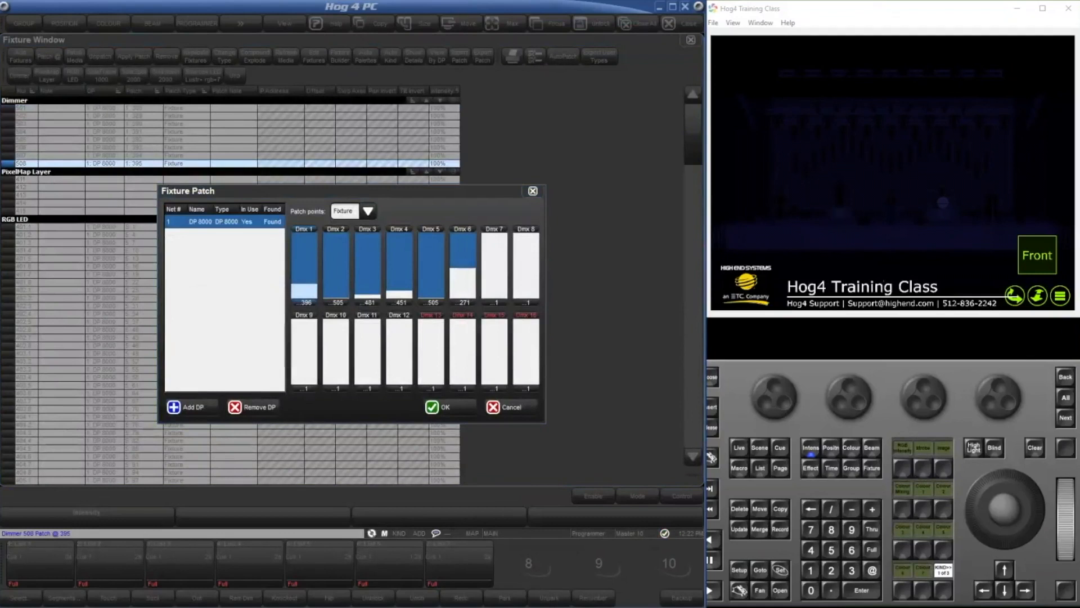
key("Return")
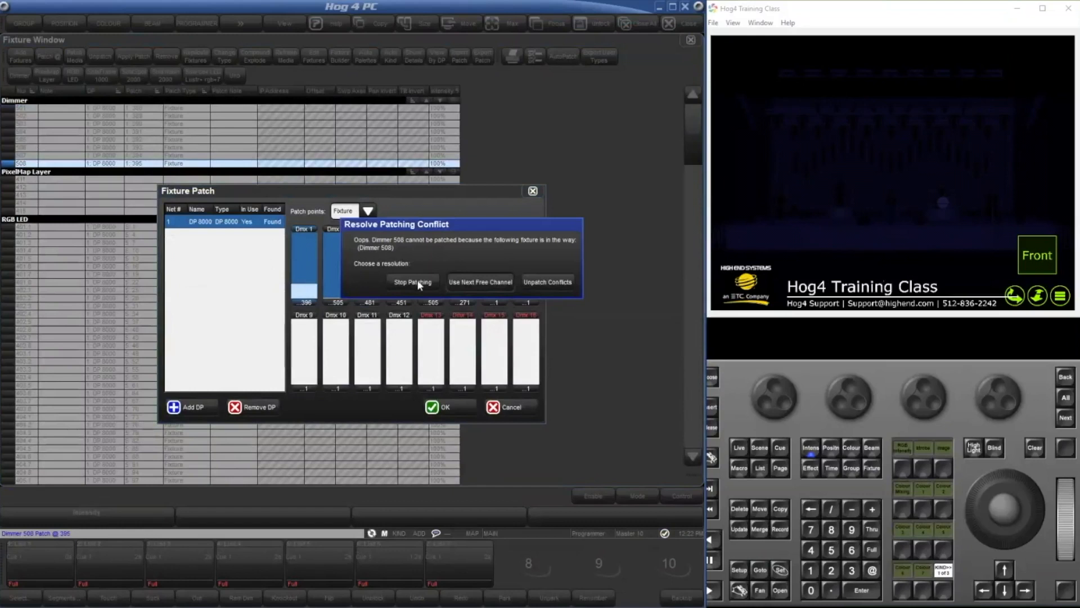
left_click(419, 283)
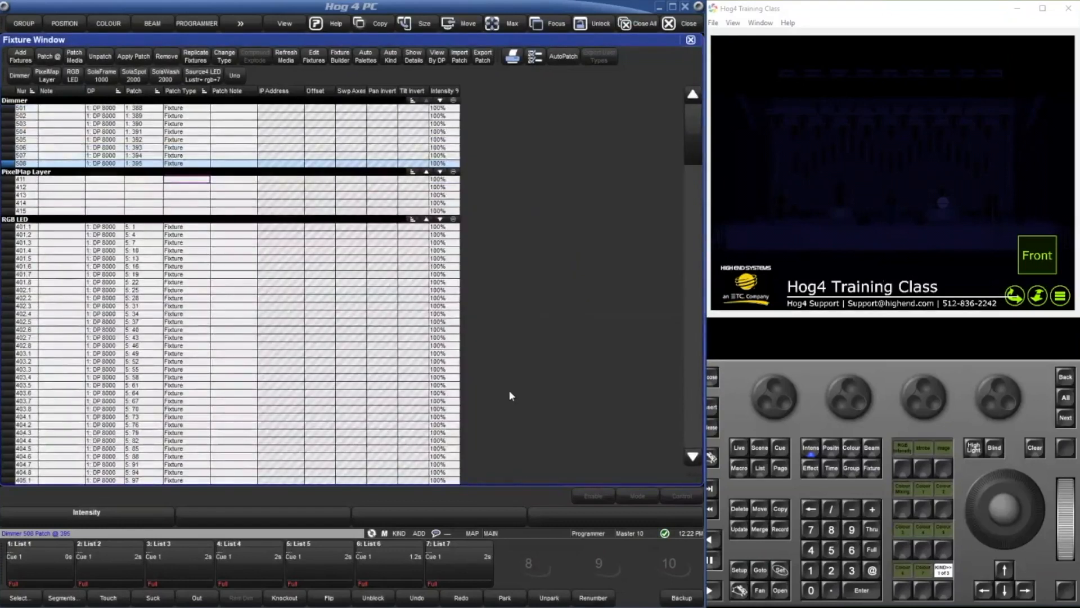
Try to renumber dimmer 505 as 504 and dismiss the notice.
key("Caps_Lock")
key("Caps_Lock")
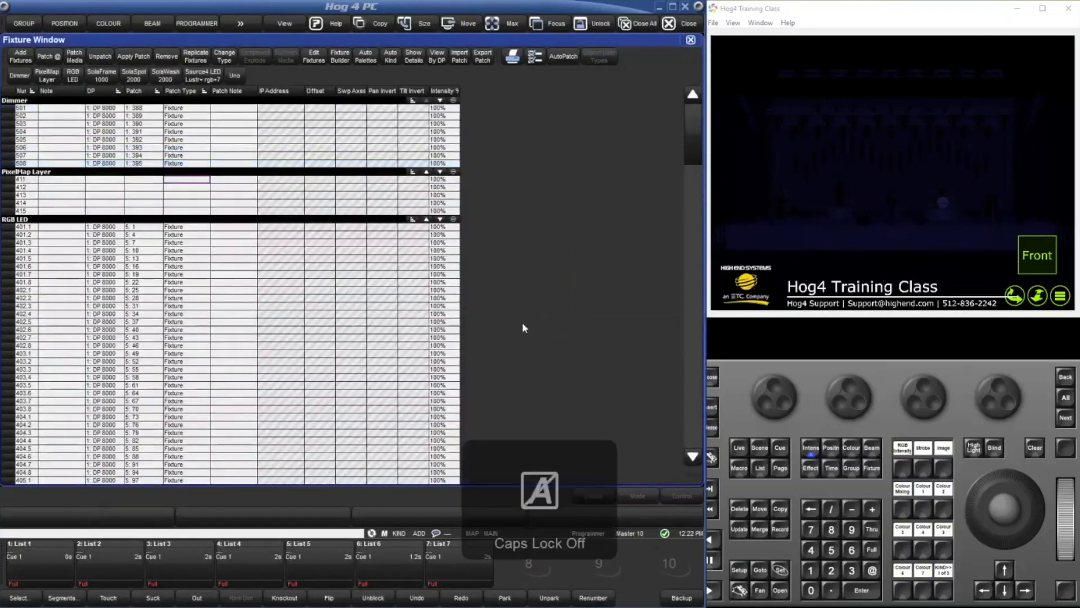
double_click(33, 141)
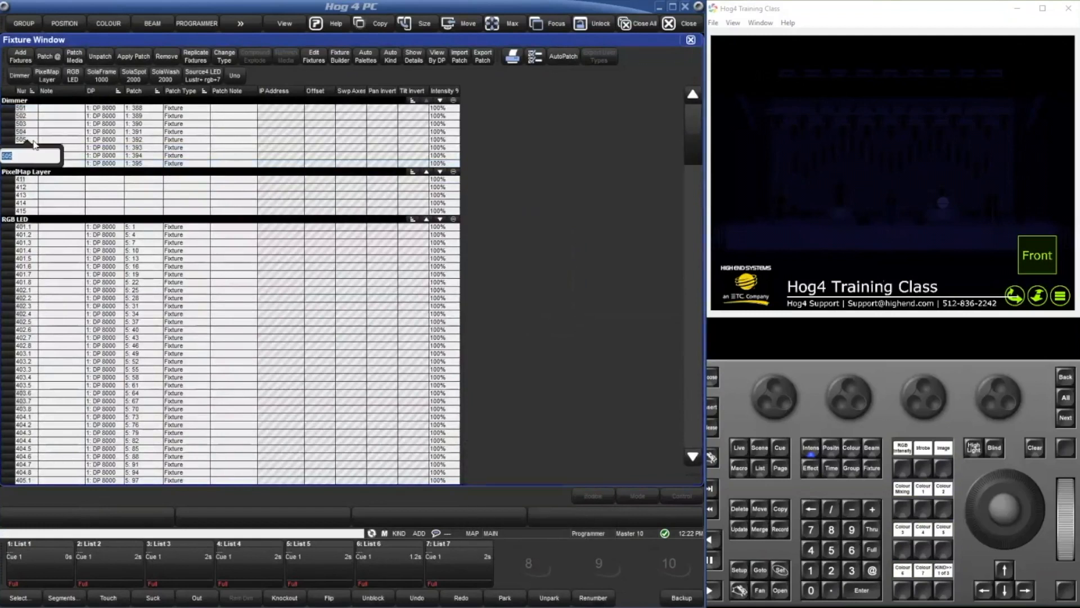
key("Return")
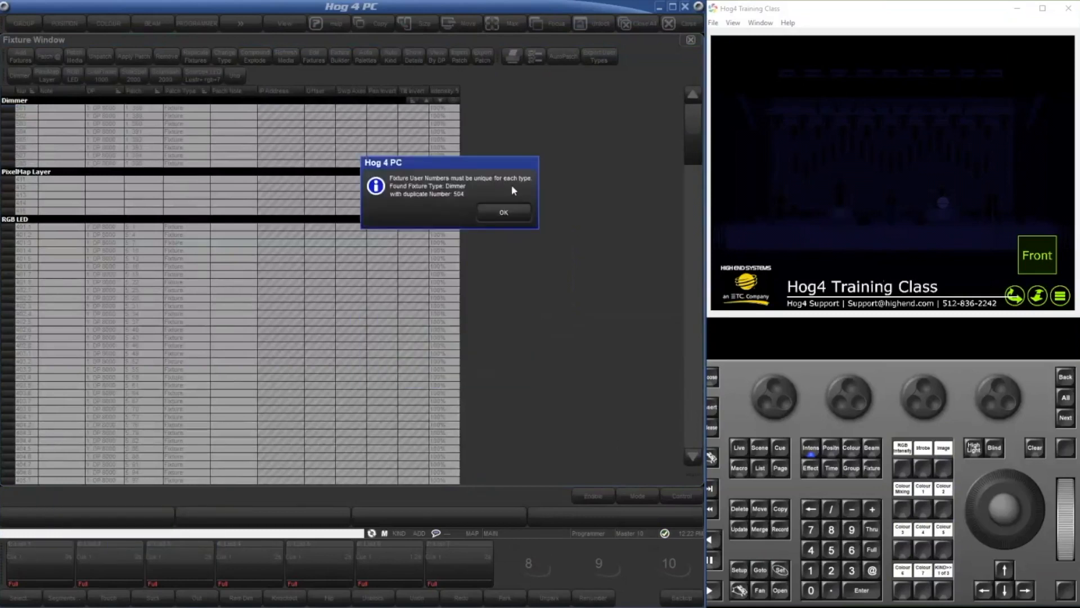
left_click(503, 213)
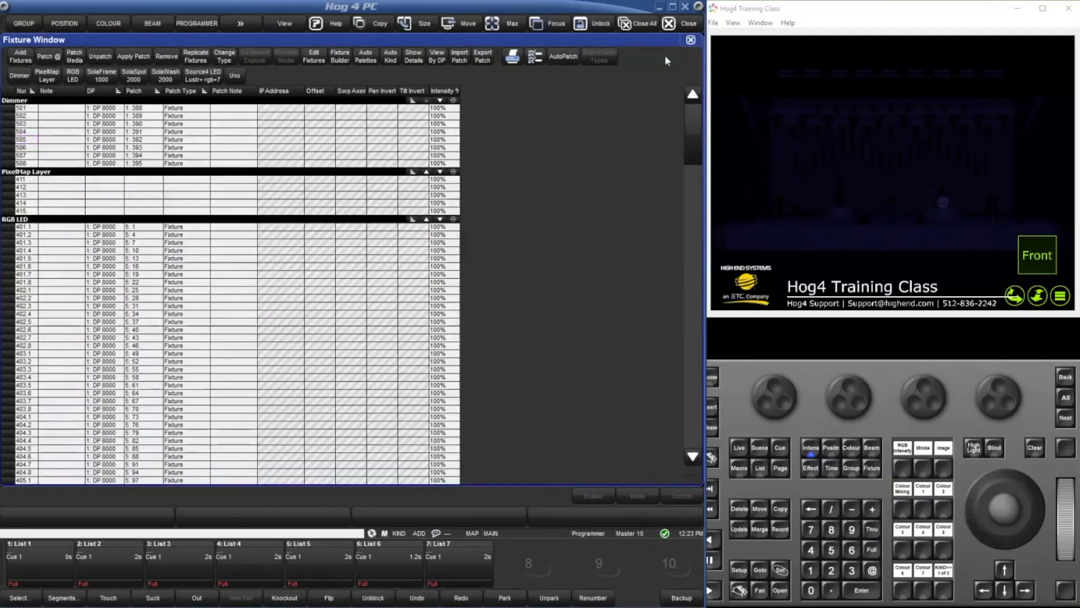
Close the Fixture Window and start a show merge from the Show Manager, continuing to the source selection.
left_click(691, 40)
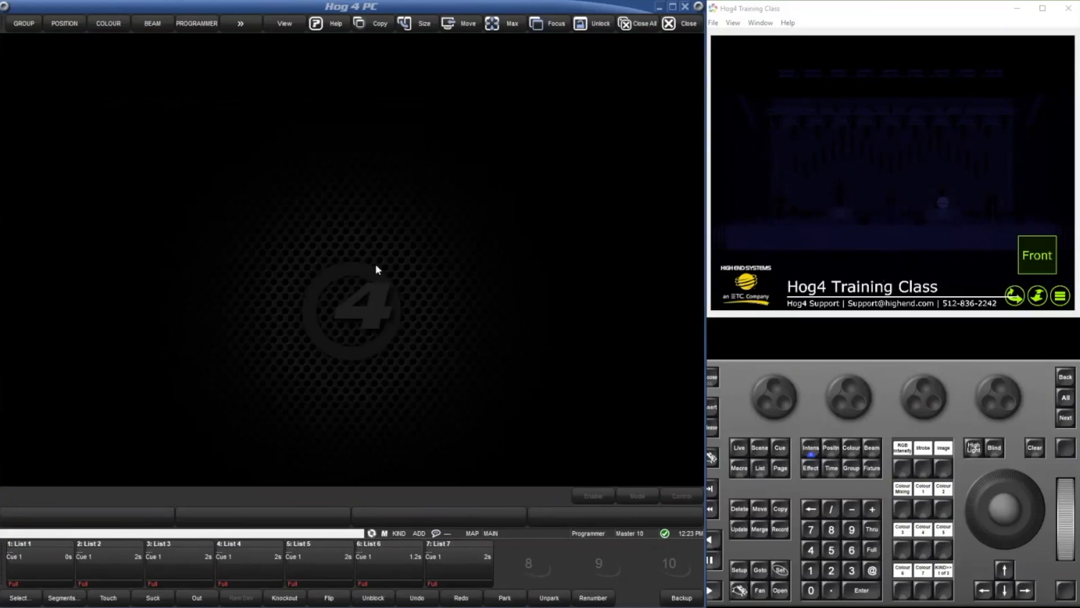
double_click(326, 277)
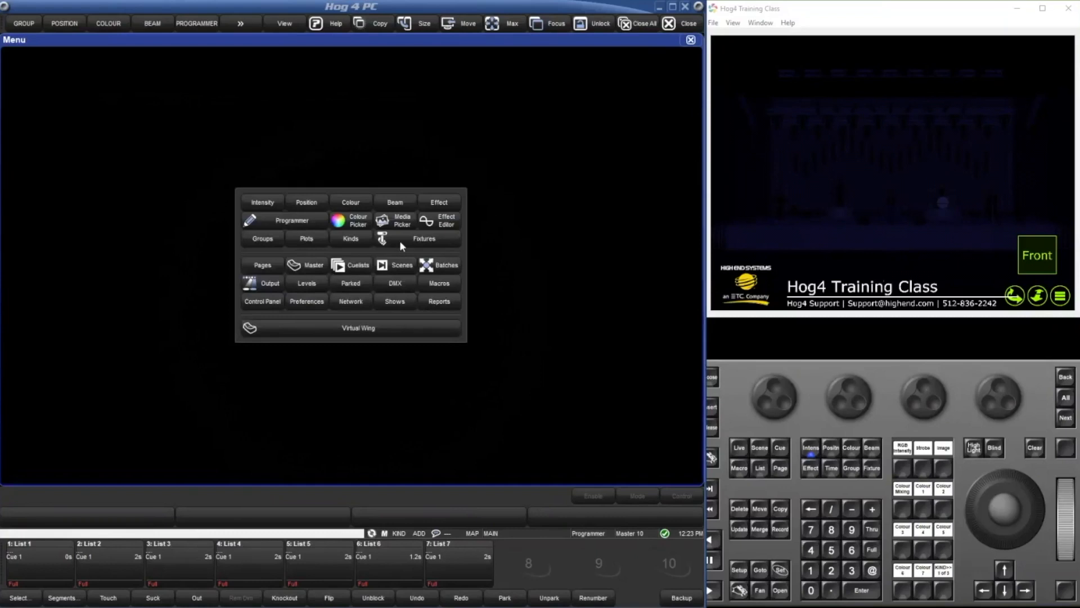
left_click(382, 303)
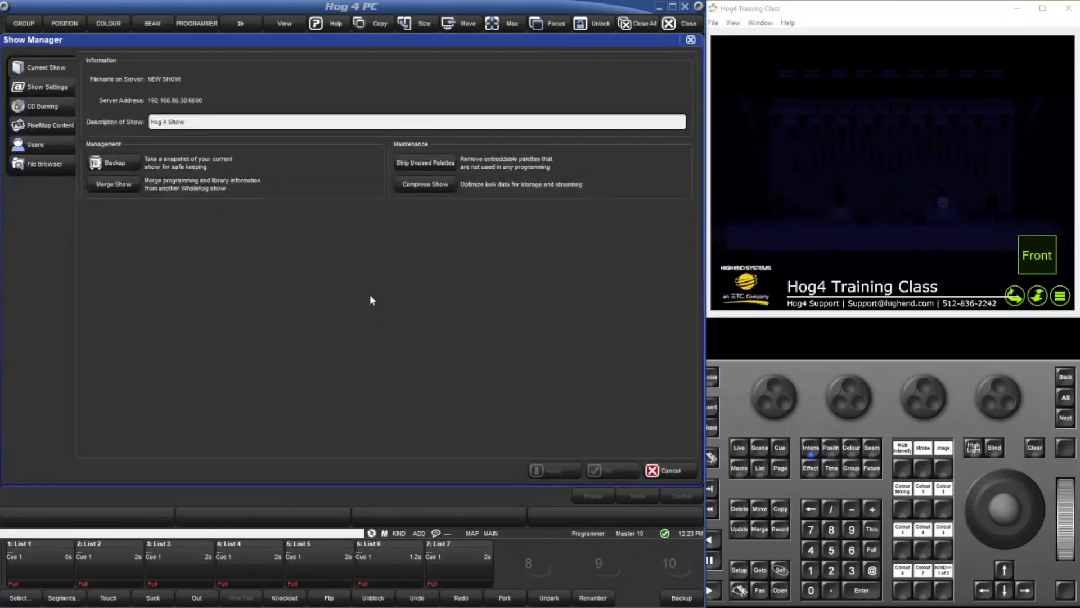
left_click(105, 184)
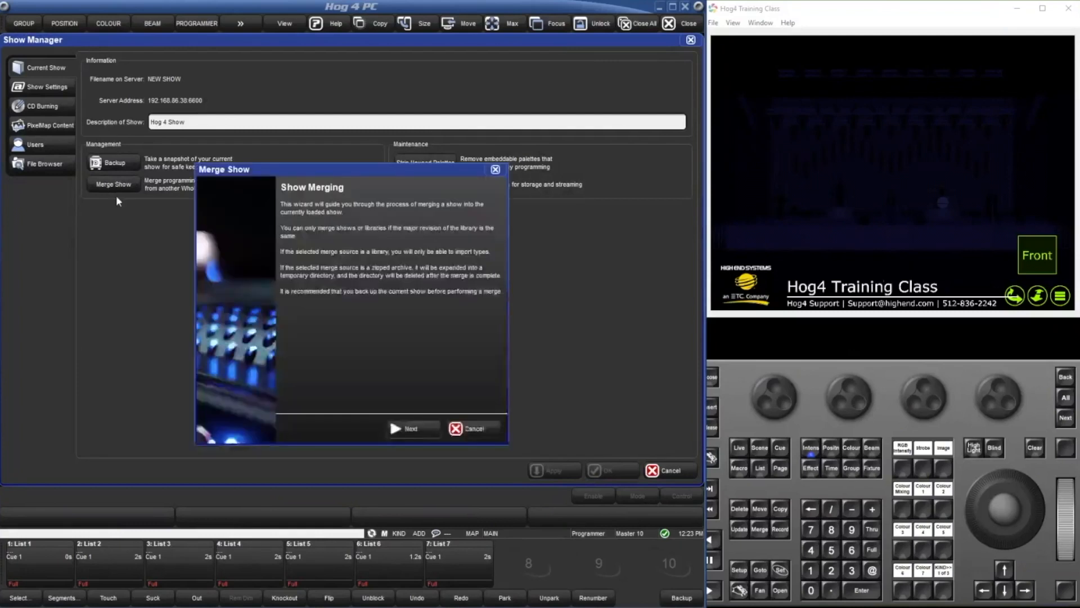
left_click(411, 428)
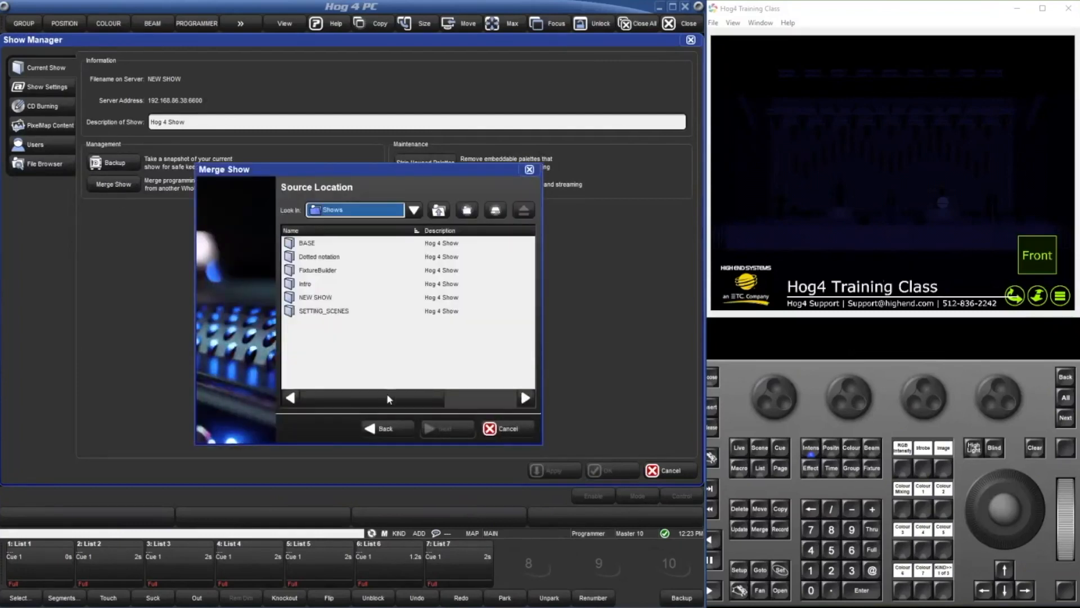
Look through the available merge source shows from BASE to SETTING_SCENES, then cancel the merge and close the Show Manager.
left_click(325, 245)
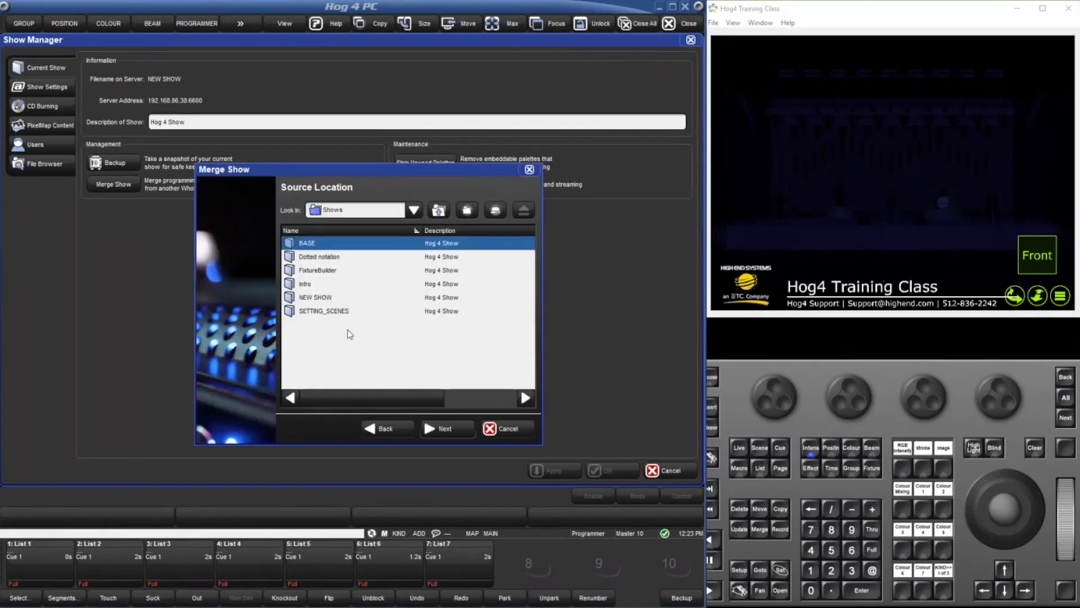
left_click(330, 257)
left_click(322, 298)
left_click(332, 310)
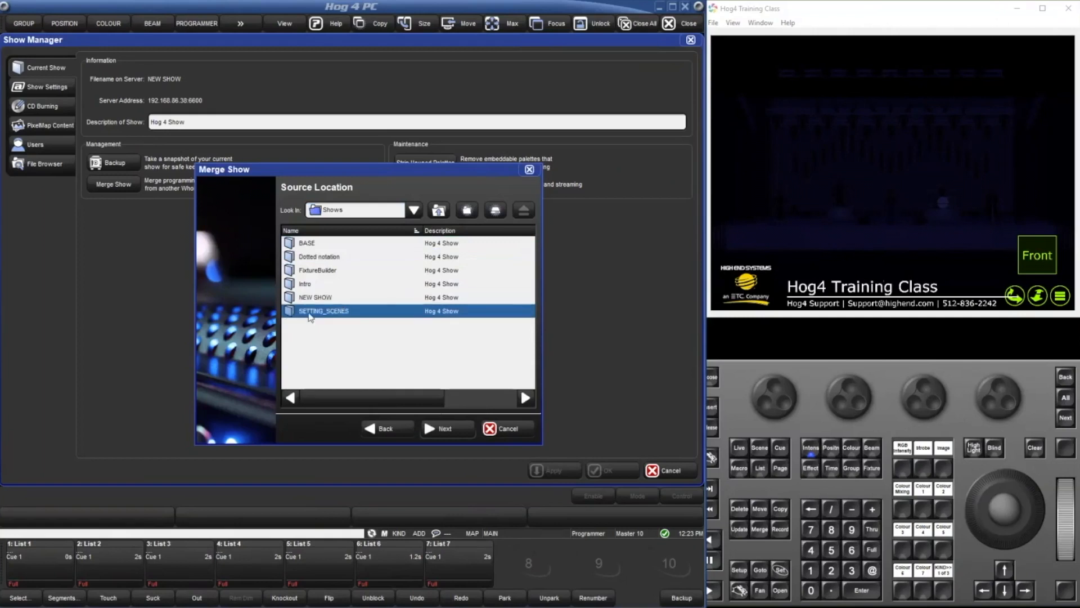
left_click(312, 284)
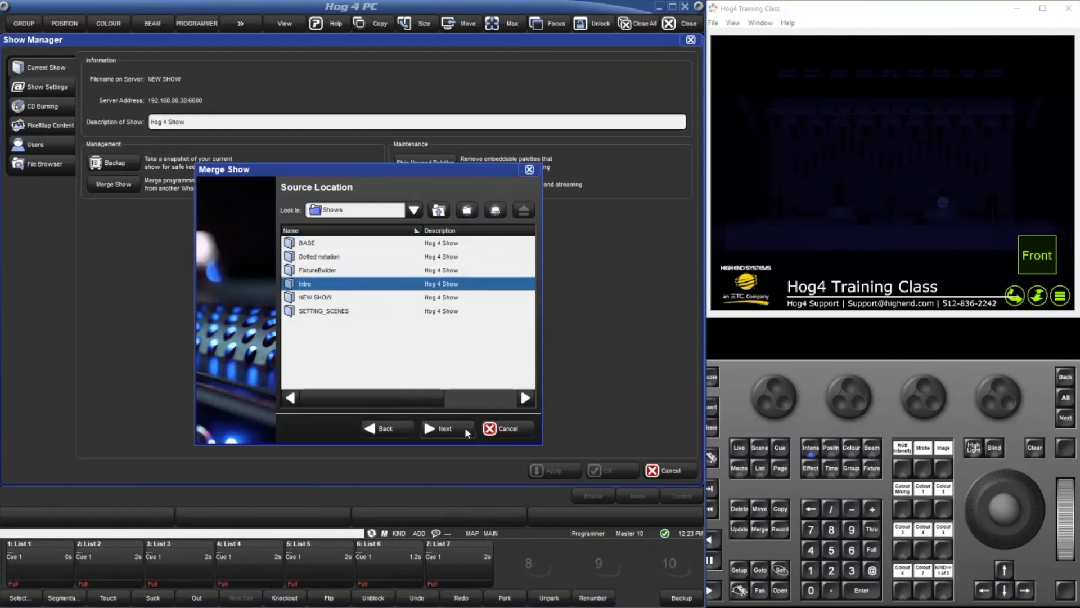
left_click(508, 428)
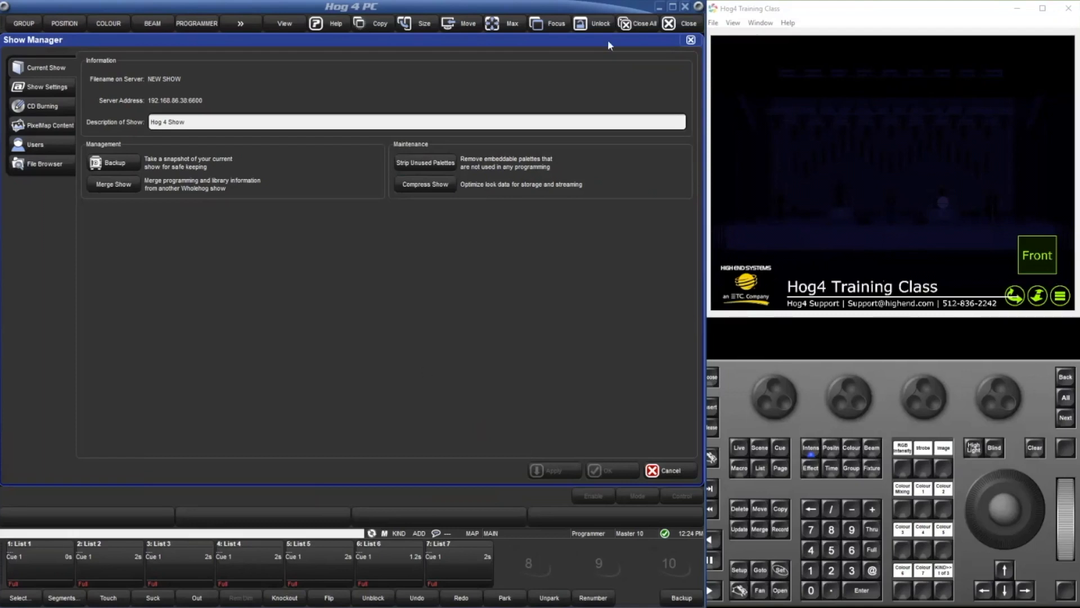
left_click(691, 42)
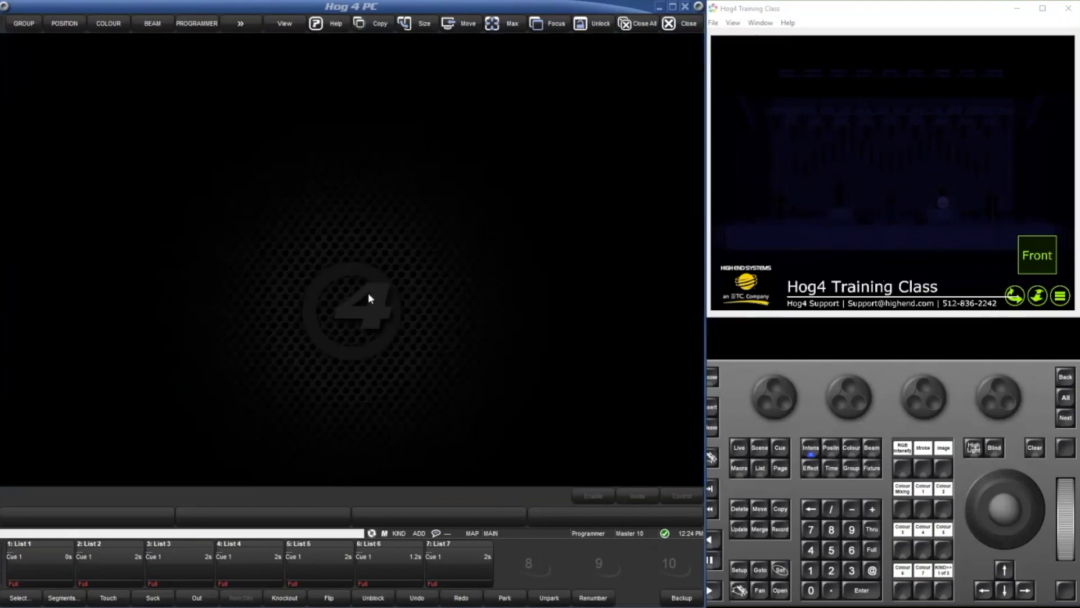
Connect the detected Capture visualizer over the CITP protocol in the network's visualizer settings and close the Network window.
double_click(368, 292)
left_click(350, 304)
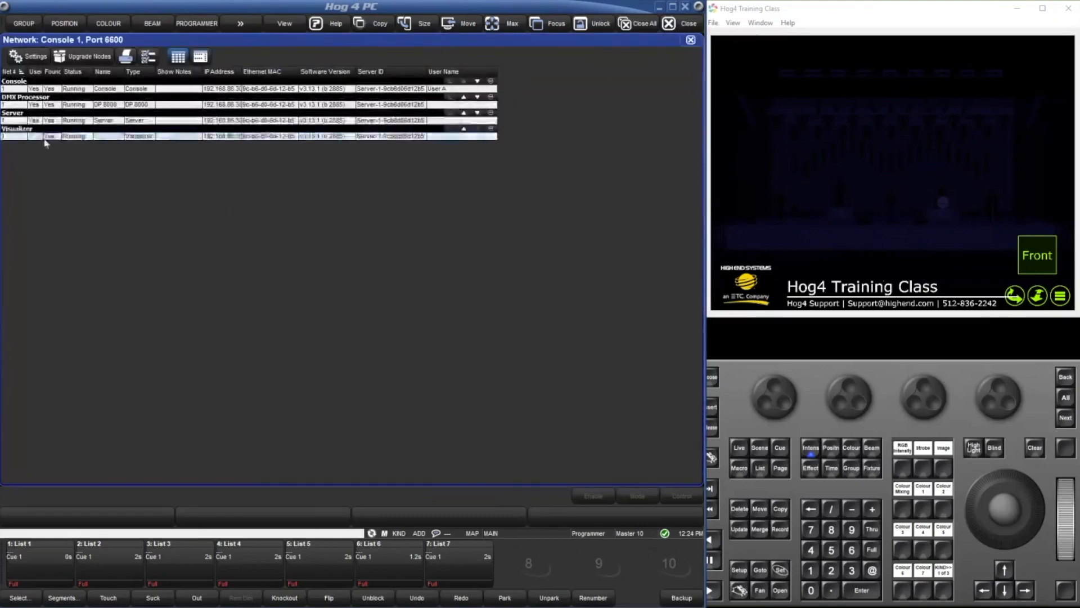
left_click(41, 59)
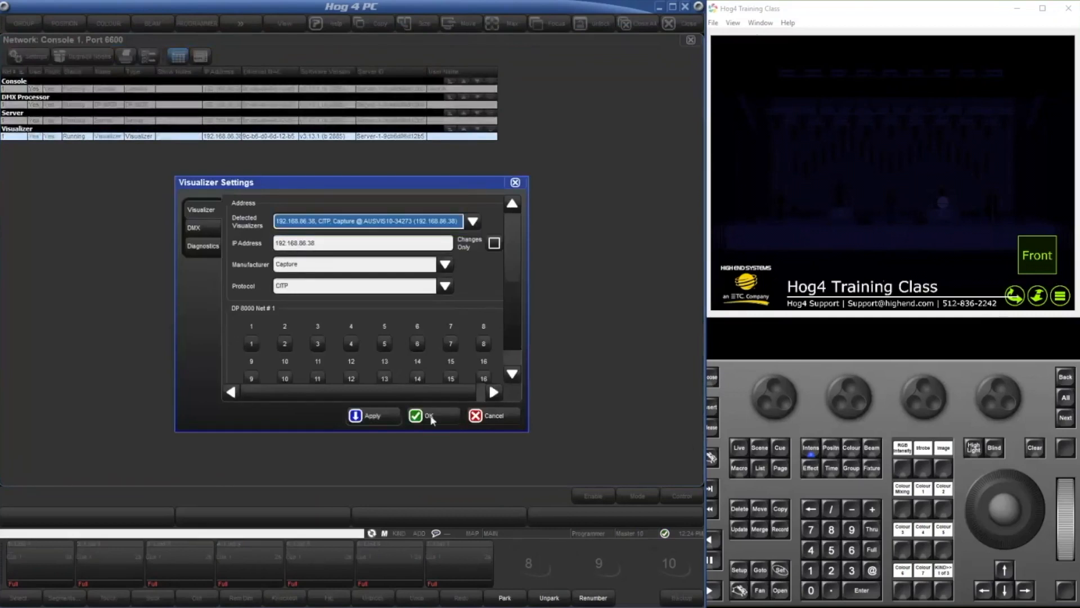
left_click(429, 416)
left_click(691, 41)
Bring SolaSpot 2000 fixtures 1 through 9 to full intensity and tilt their beams toward the front of the stage.
left_click(817, 574)
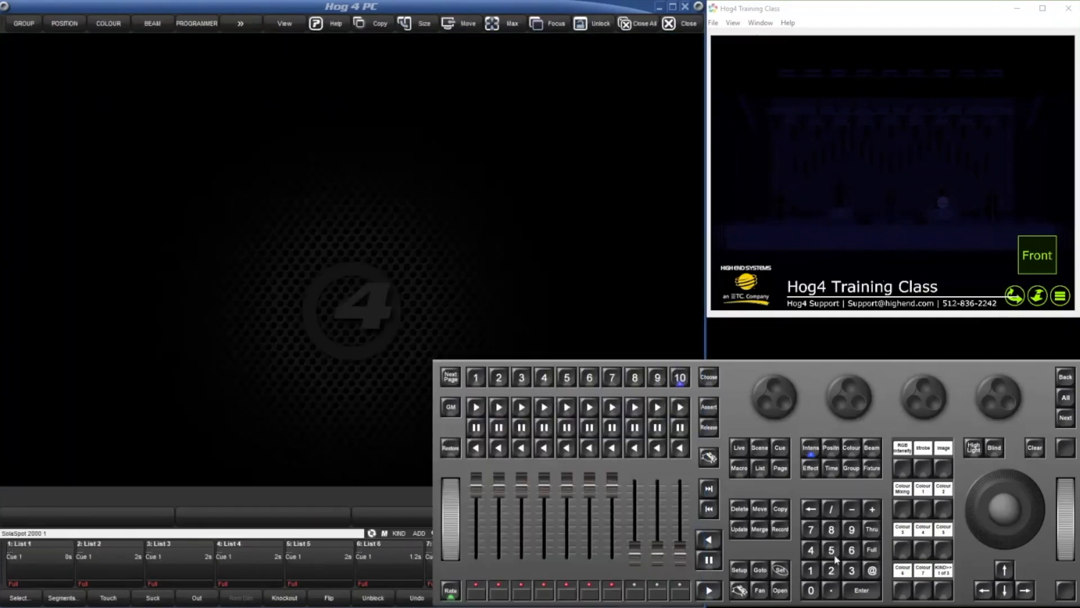
left_click(871, 528)
left_click(852, 529)
left_click(869, 550)
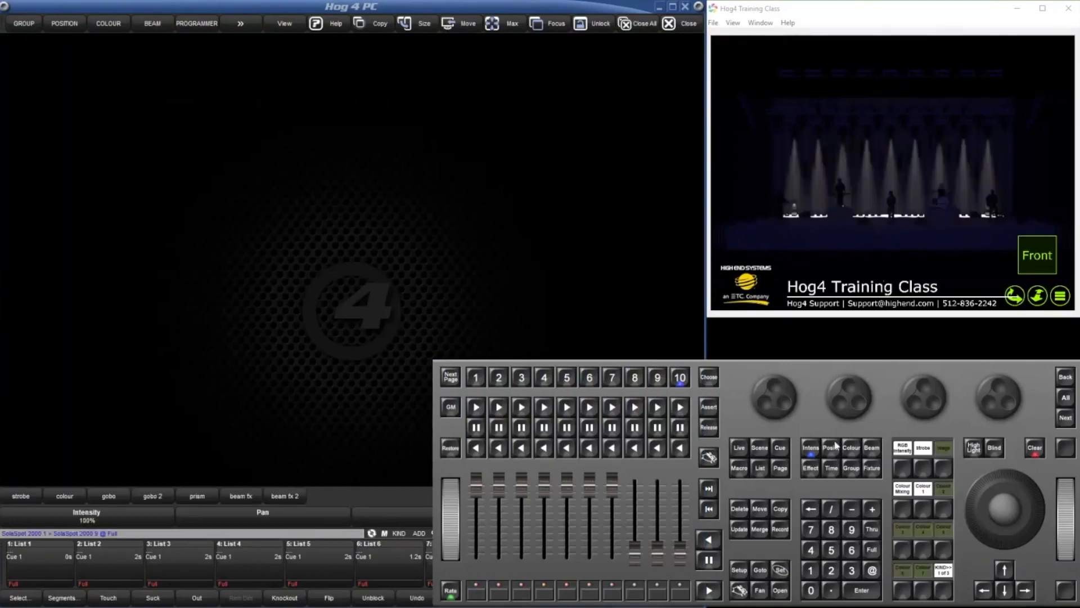
left_click_drag(923, 397, 939, 394)
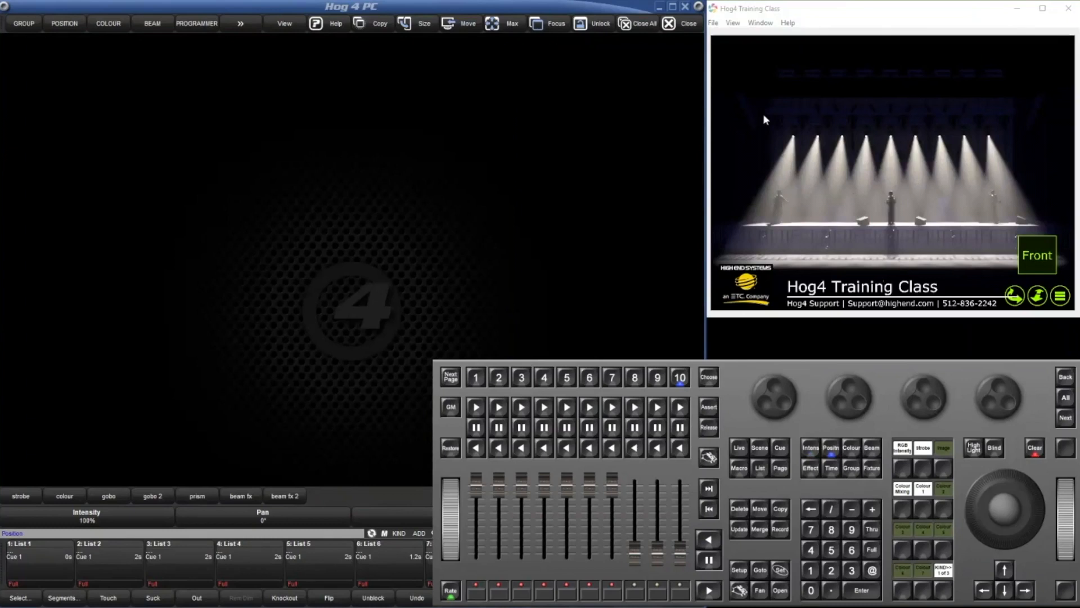
Copy the programming of SolaSpot 2000 fixtures 1 through 9 to the fixtures starting at 201.
left_click(810, 572)
left_click(871, 529)
left_click(851, 529)
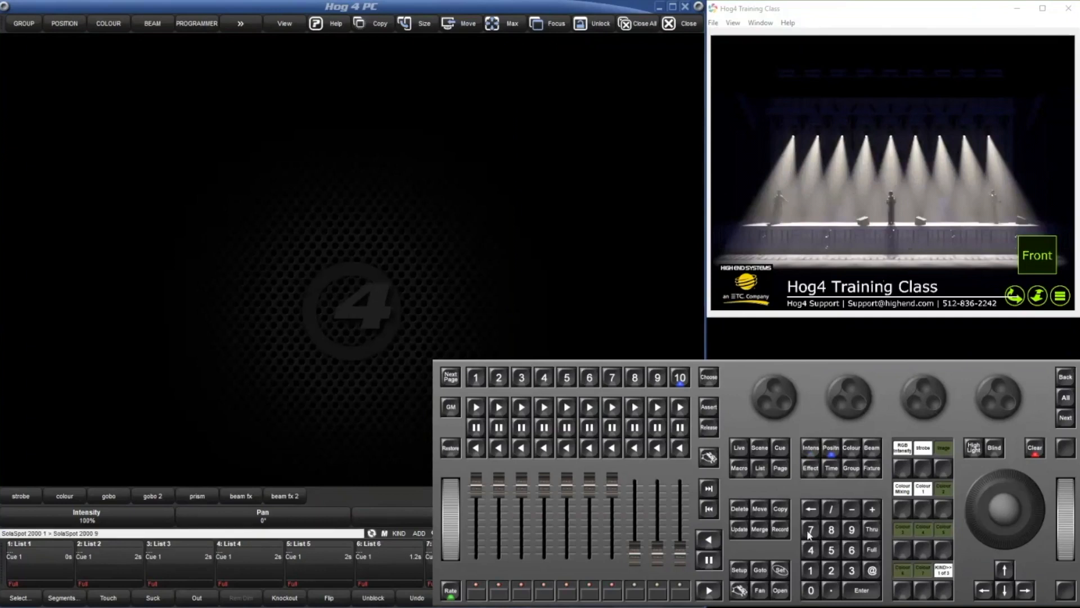
left_click(781, 508)
left_click(832, 573)
left_click(816, 591)
left_click(810, 570)
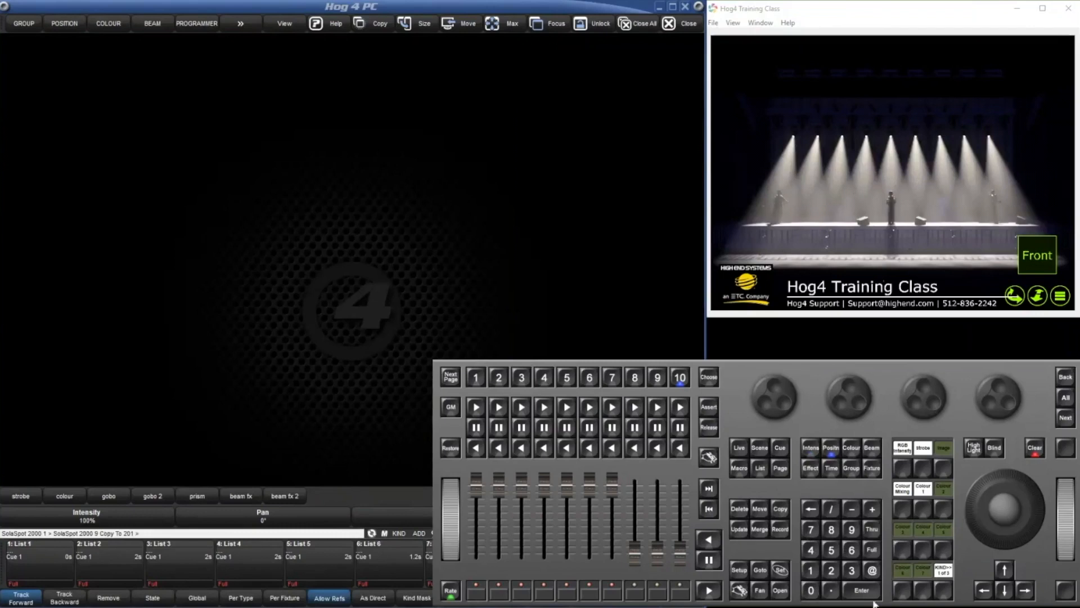
left_click(871, 596)
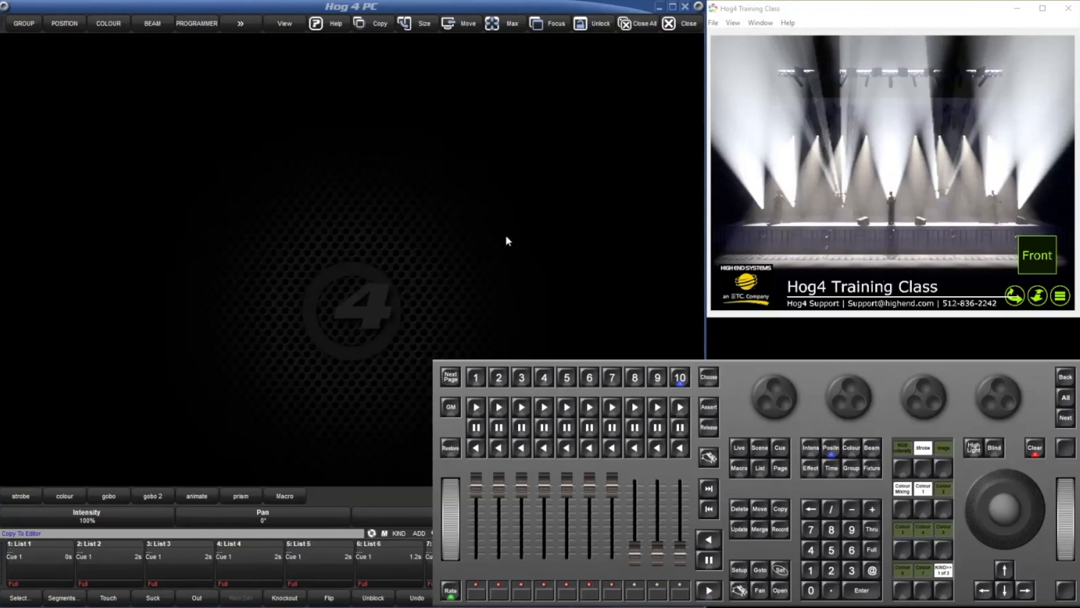
Clear the programmer and open the Show Manager.
left_click(470, 279)
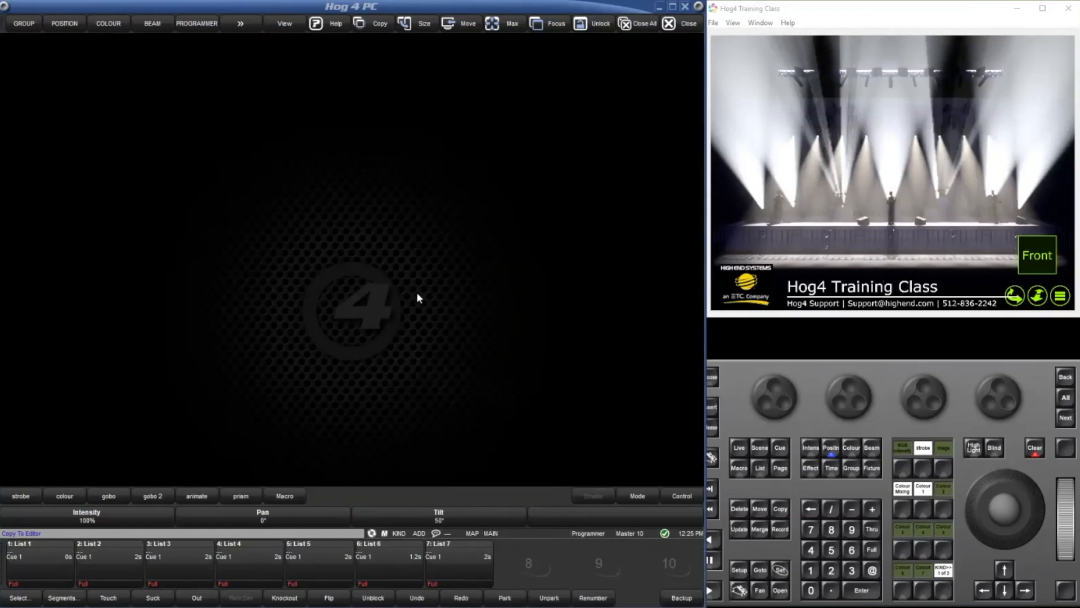
key("Escape")
double_click(356, 262)
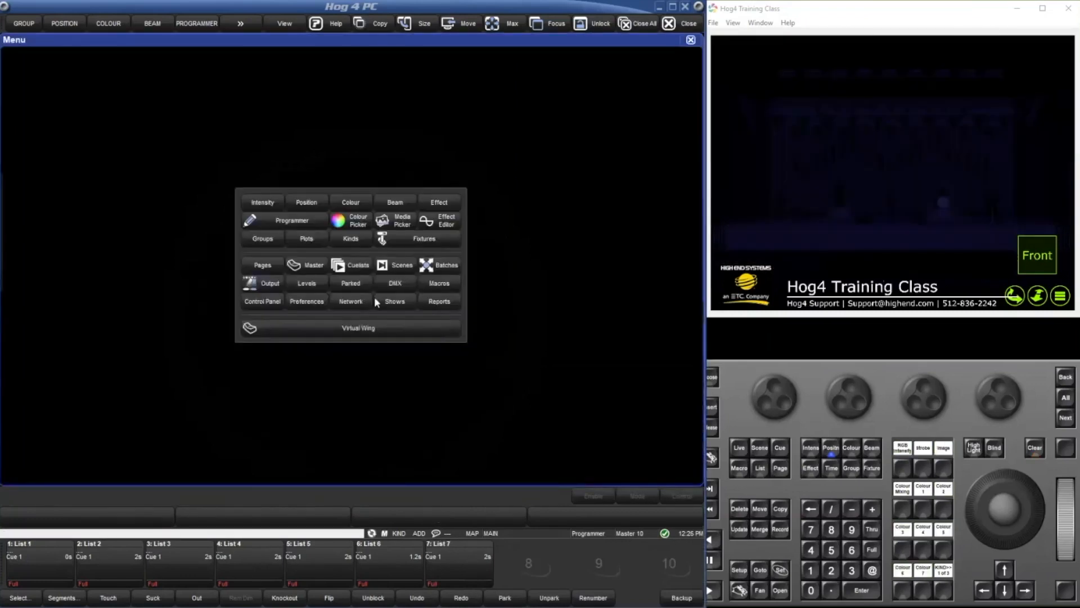
left_click(376, 301)
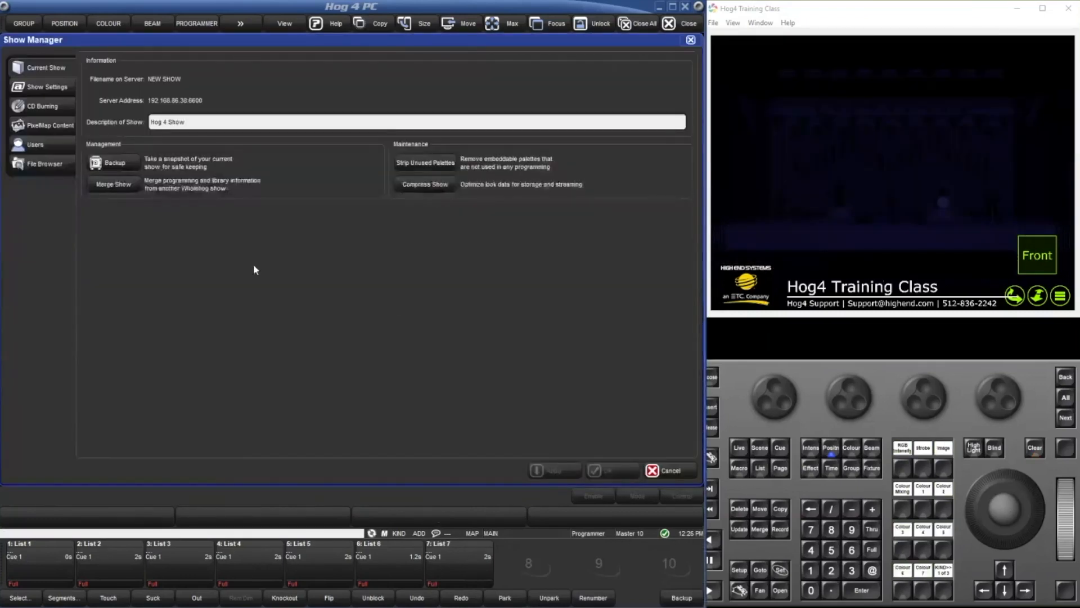
Start a show merge with the BASE show as the source.
left_click(105, 183)
left_click(397, 429)
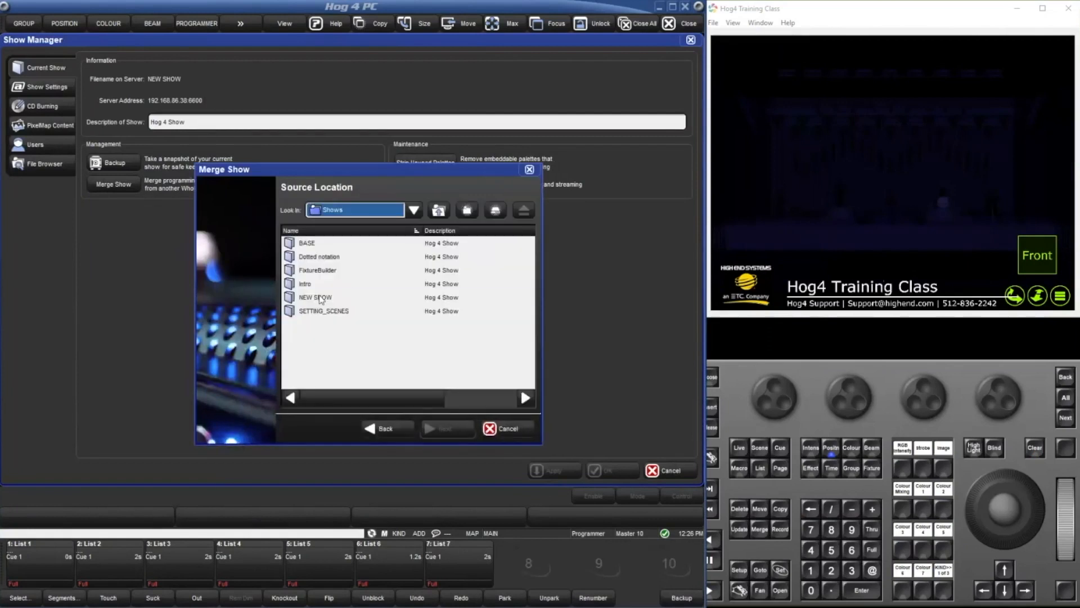
left_click(321, 297)
left_click(312, 245)
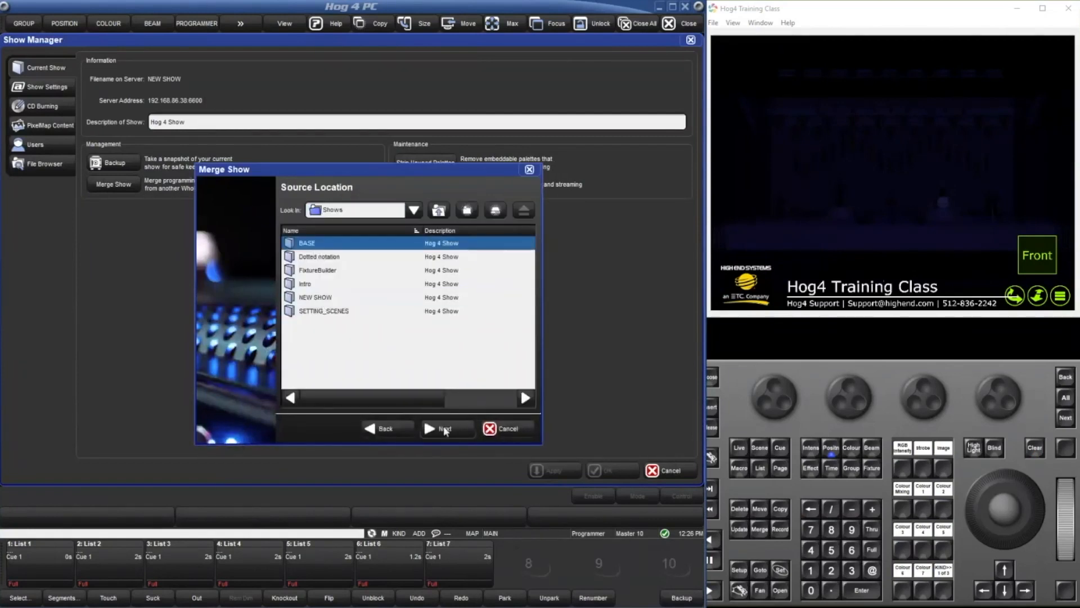
left_click(444, 429)
Choose SolaFrame 1000 under User Created as the only fixture type to merge from the source show.
double_click(325, 262)
scroll(315, 316, "down", 5)
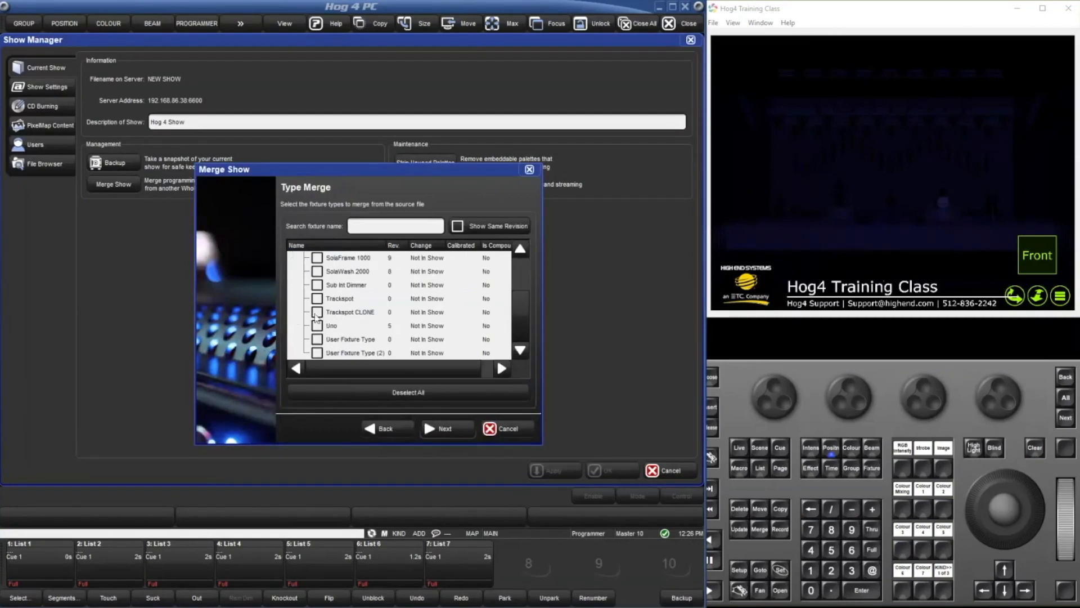
scroll(312, 304, "up", 5)
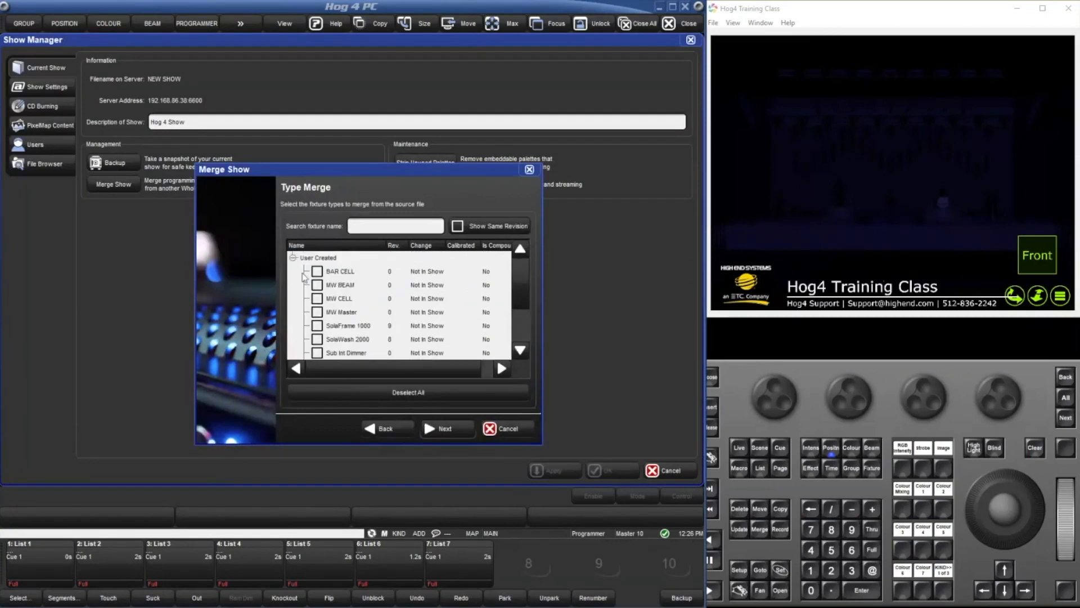
left_click(317, 272)
scroll(337, 338, "down", 1)
scroll(332, 335, "up", 1)
left_click(318, 325)
left_click(439, 425)
Set fixtures to merge in Append mode and advance through the merge wizard to the cuelist options.
left_click(383, 207)
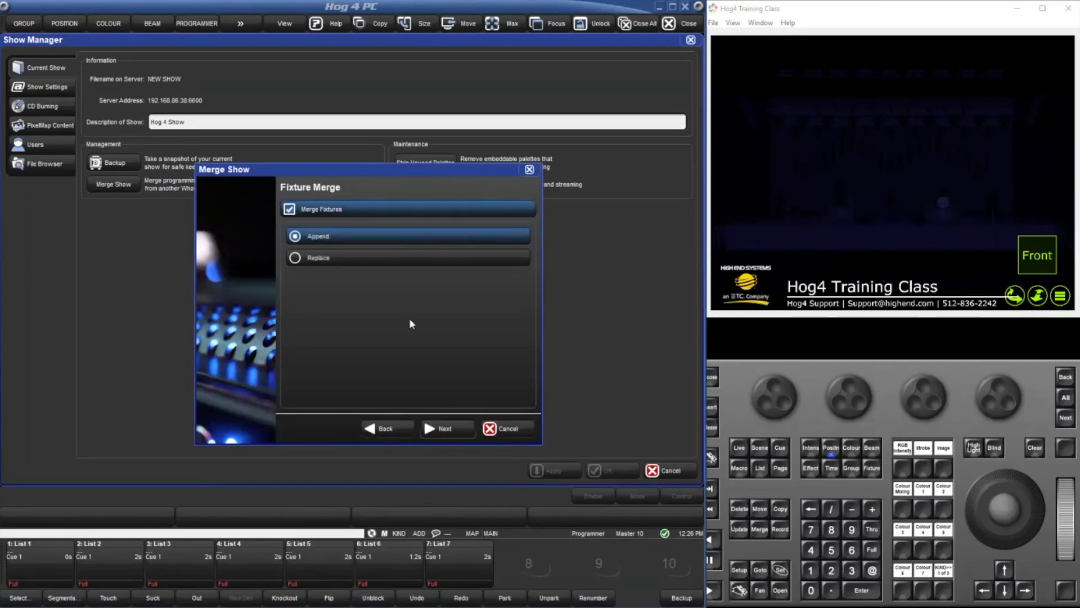
left_click(453, 428)
left_click(458, 430)
left_click(458, 430)
left_click(458, 429)
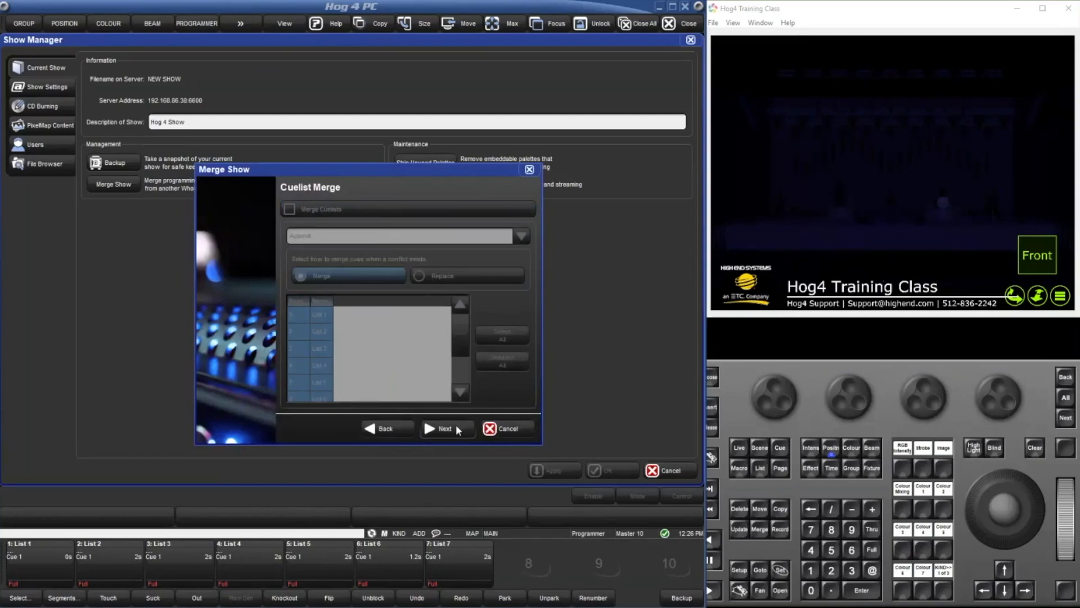
Go back to the wizard's fixture type list and examine its entries, then cancel the merge and close the Show Manager.
left_click(384, 427)
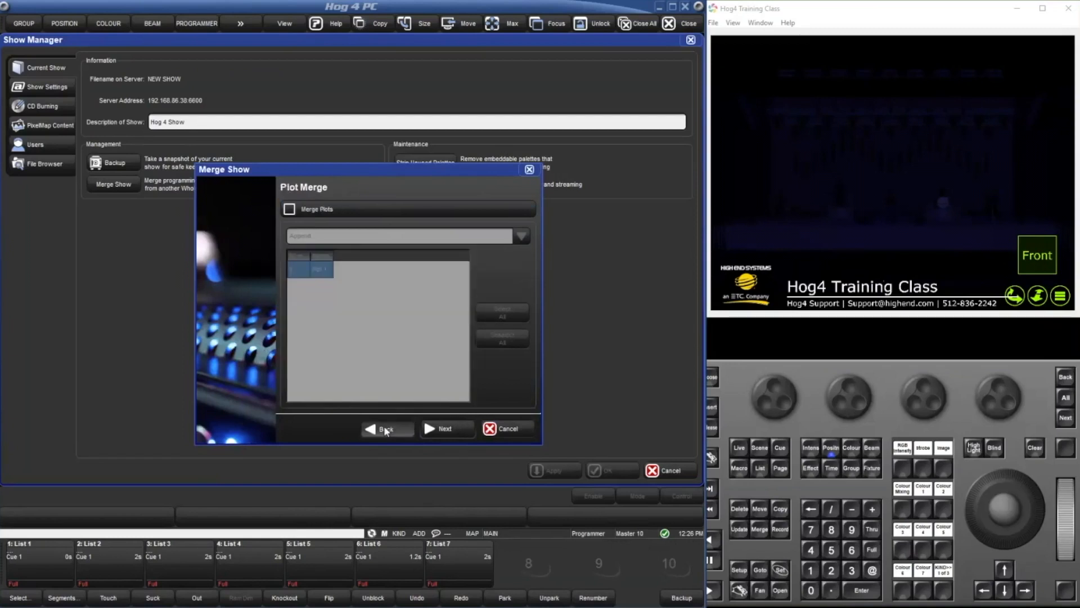
left_click(385, 430)
left_click(385, 429)
left_click(385, 429)
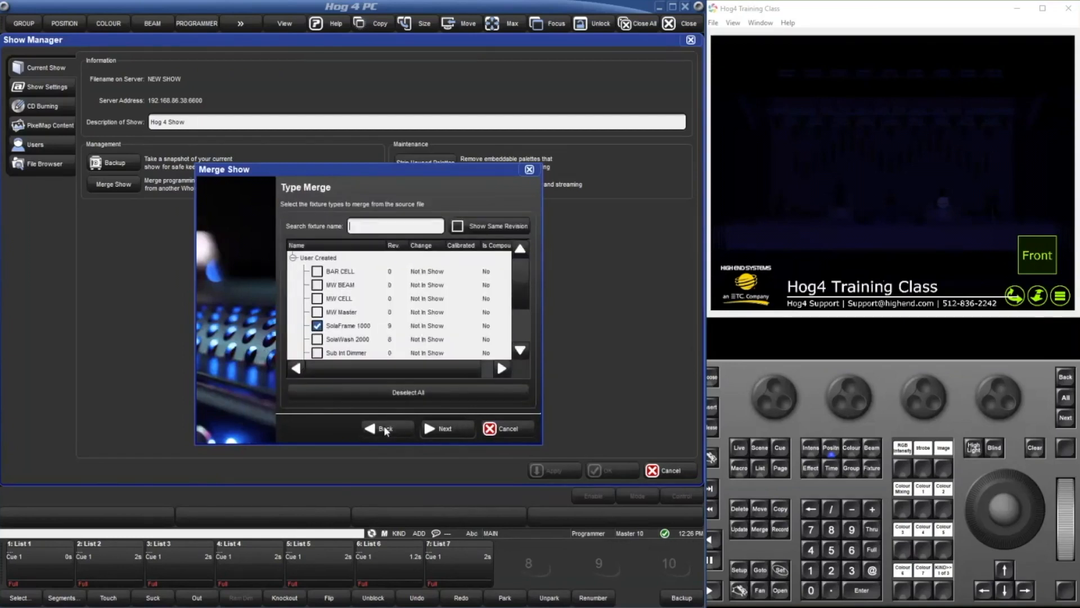
scroll(365, 333, "down", 2)
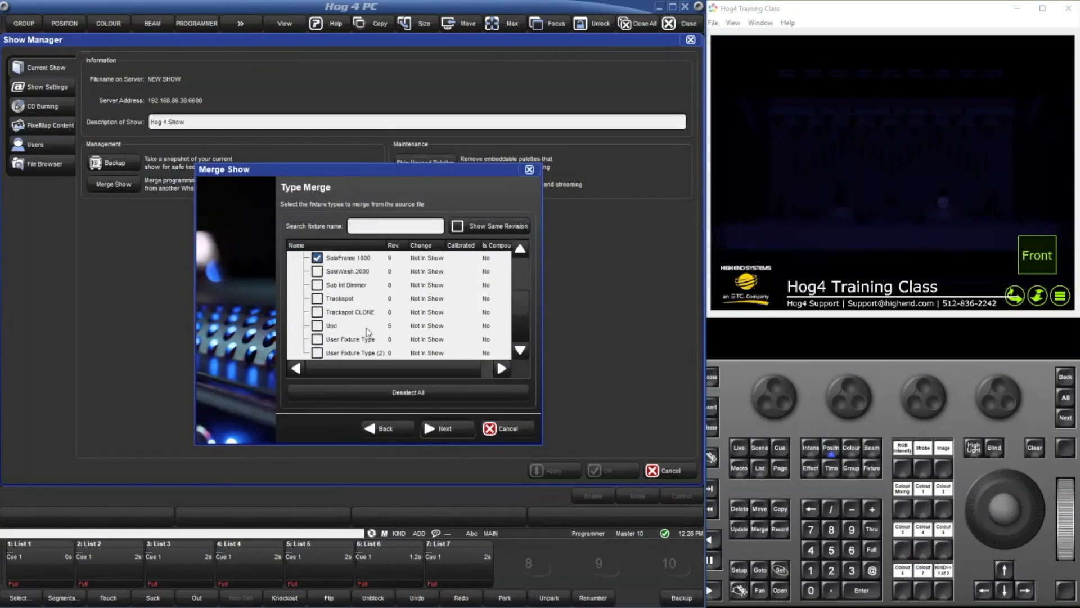
scroll(472, 373, "right", 1)
scroll(473, 373, "left", 1)
scroll(472, 365, "right", 1)
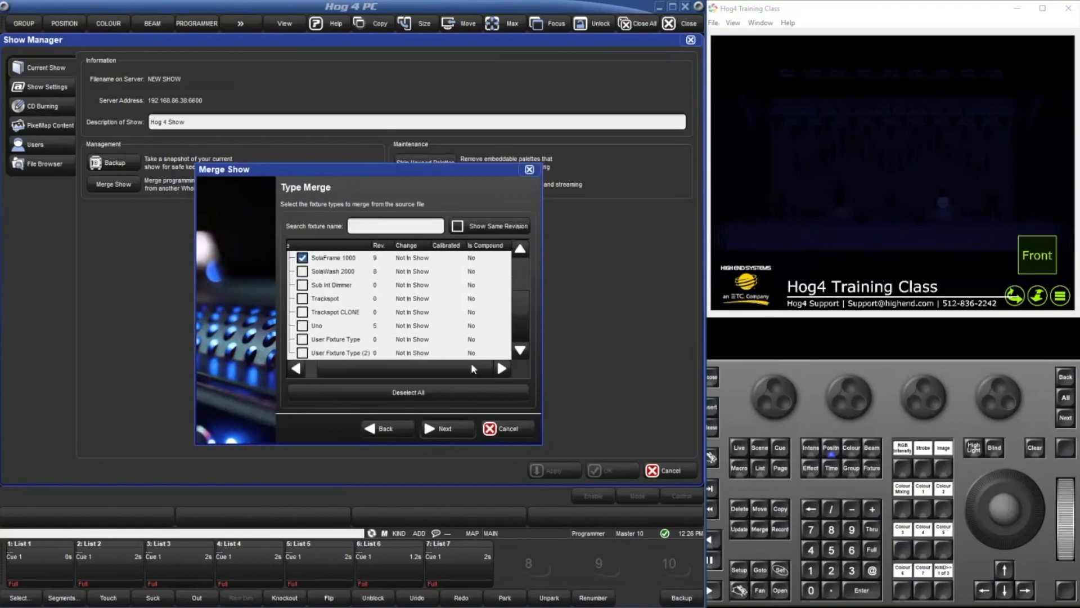
scroll(471, 365, "left", 1)
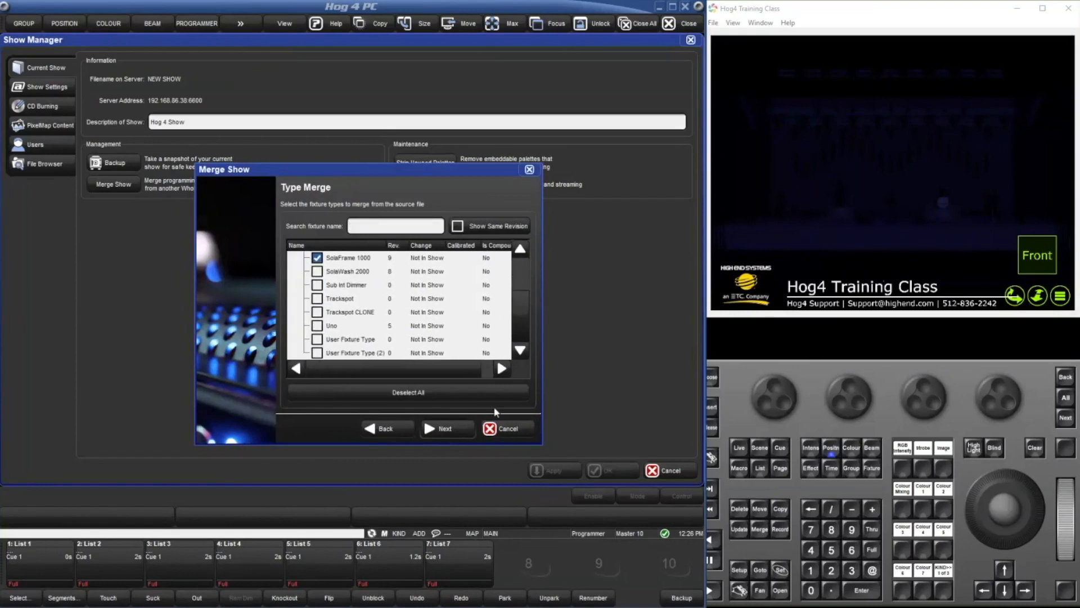
left_click(517, 427)
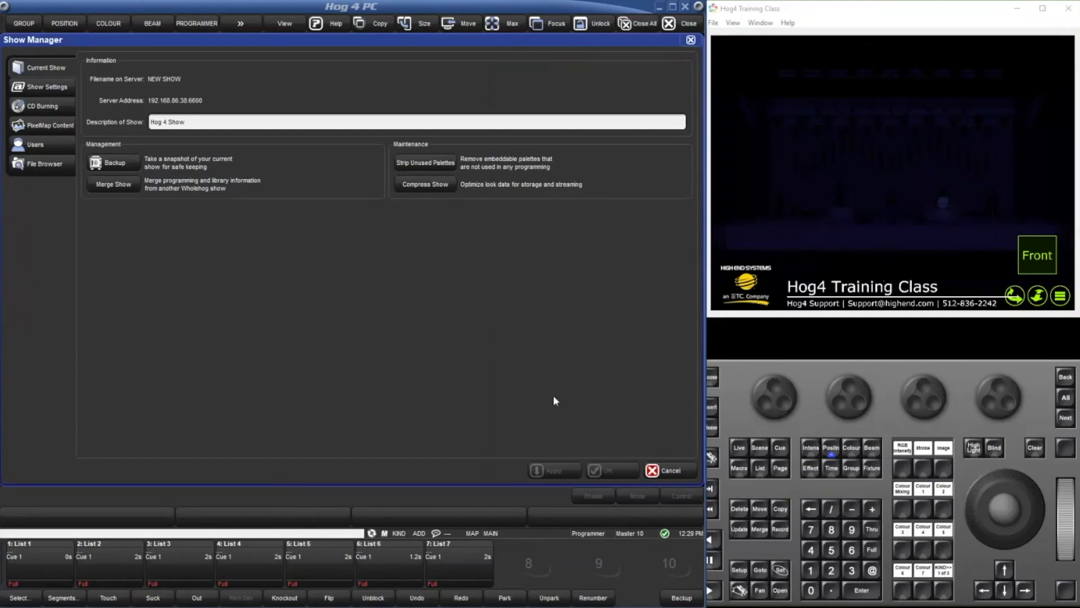
left_click(663, 475)
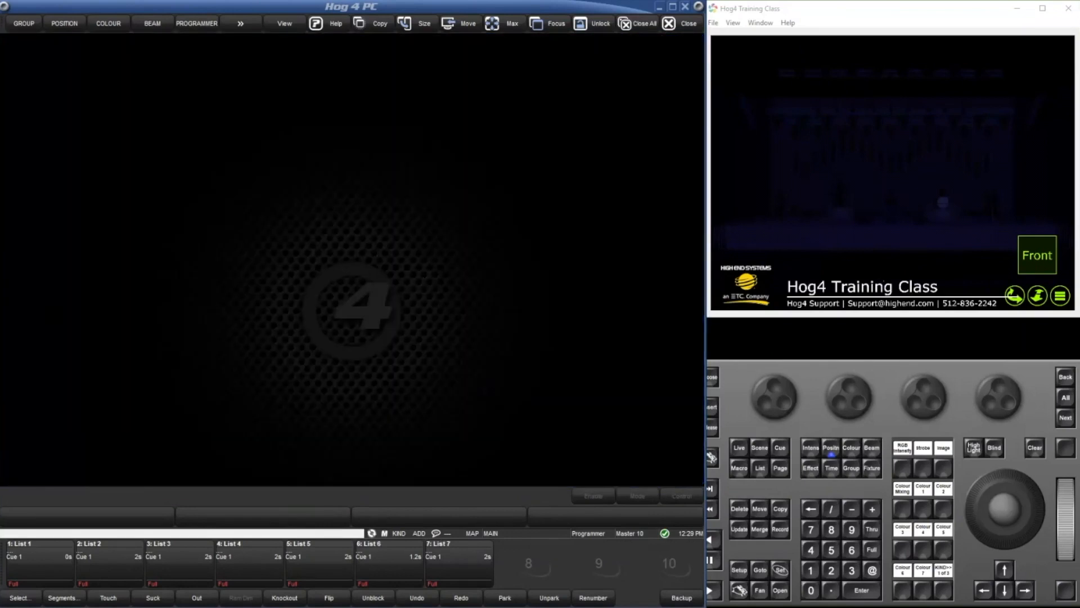
Look through the merge source shows Intro, FixtureBuilder, BASE and SETTING_SCENES, then cancel the merge and close the Show Manager.
double_click(425, 283)
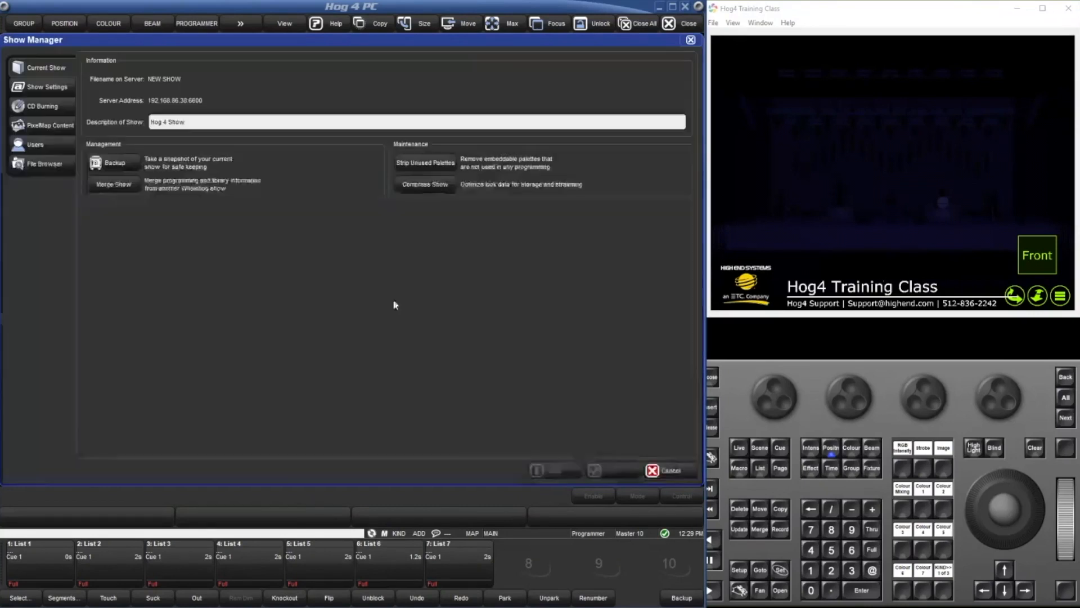
left_click(116, 184)
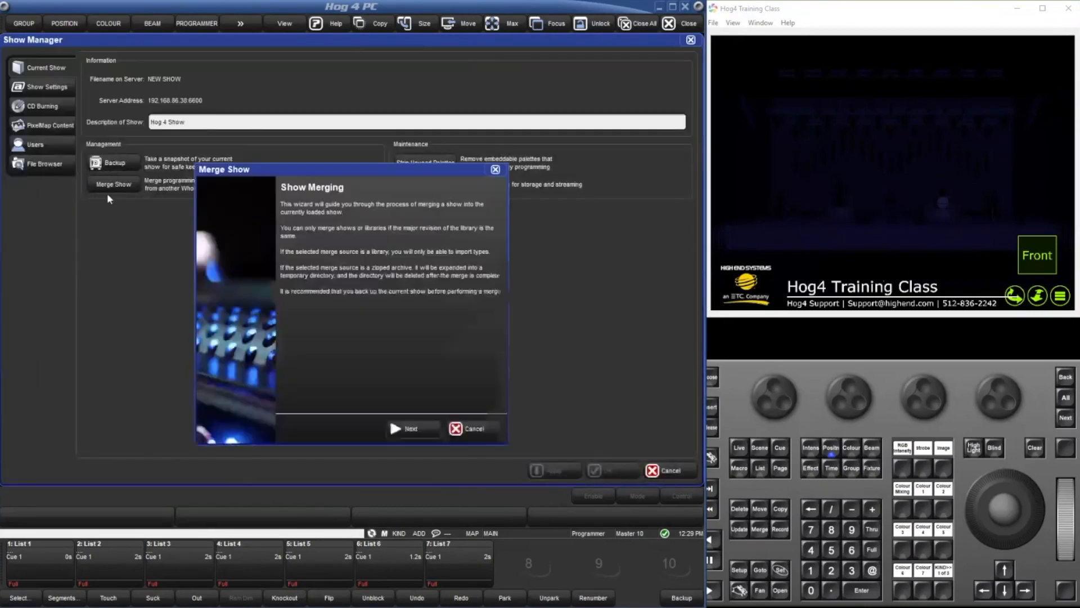
left_click(402, 431)
left_click(366, 311)
left_click(363, 284)
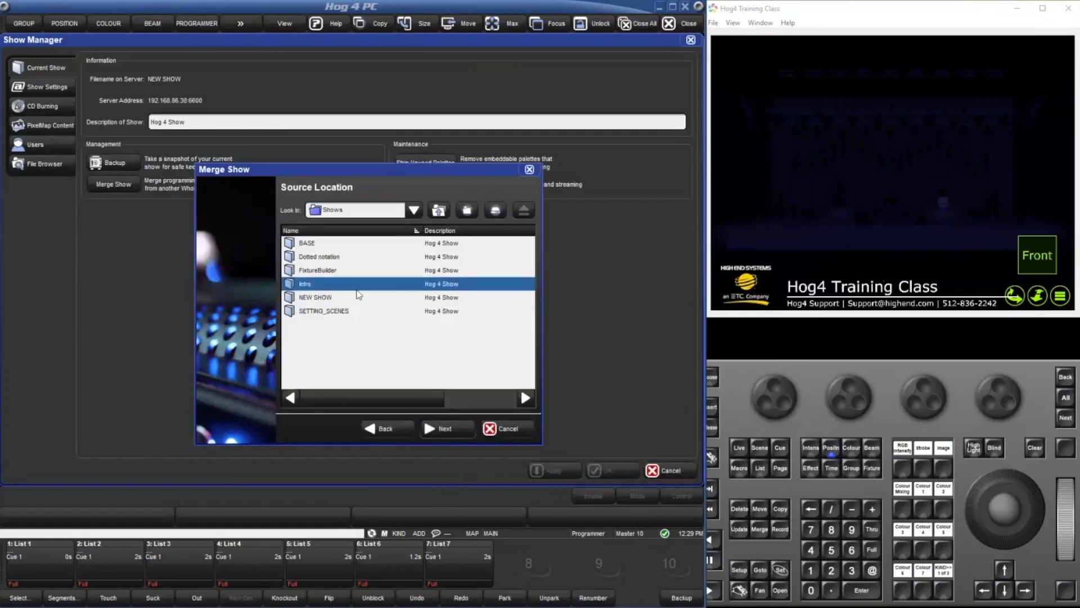
left_click(354, 271)
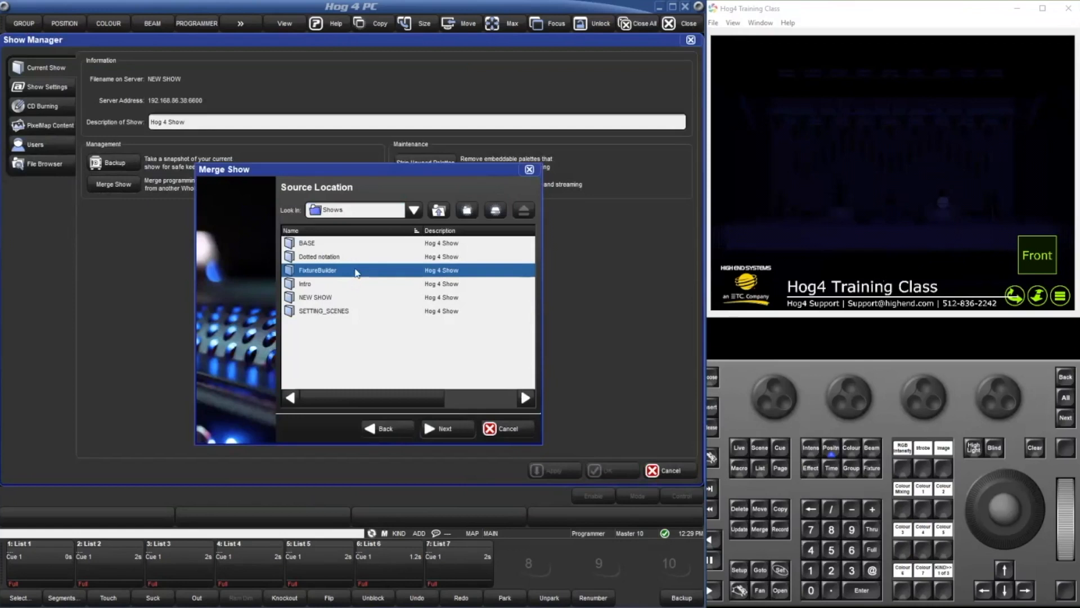
left_click(371, 244)
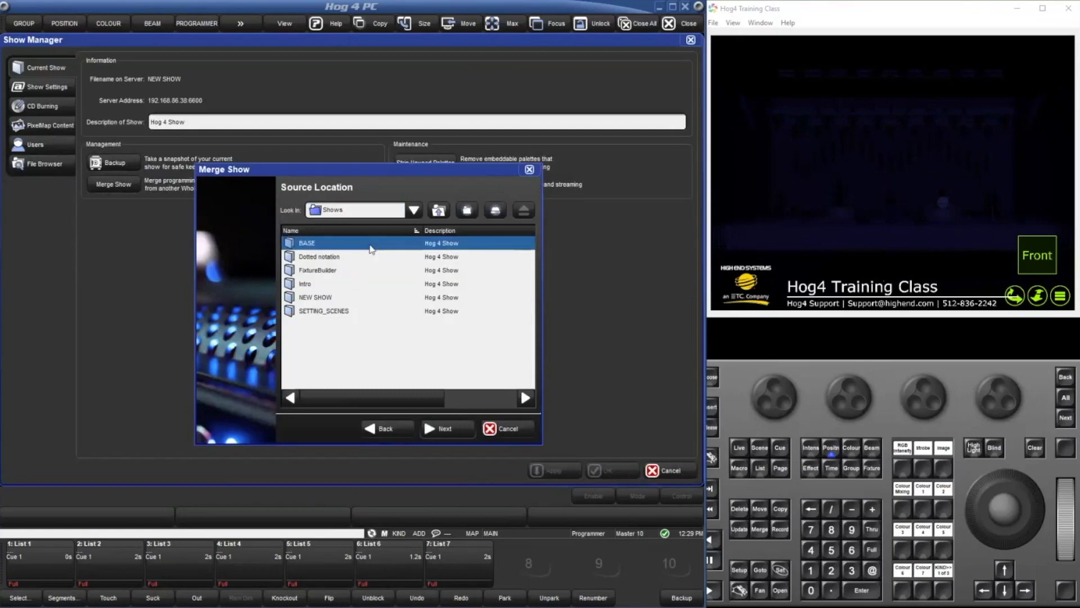
left_click(372, 313)
left_click(516, 431)
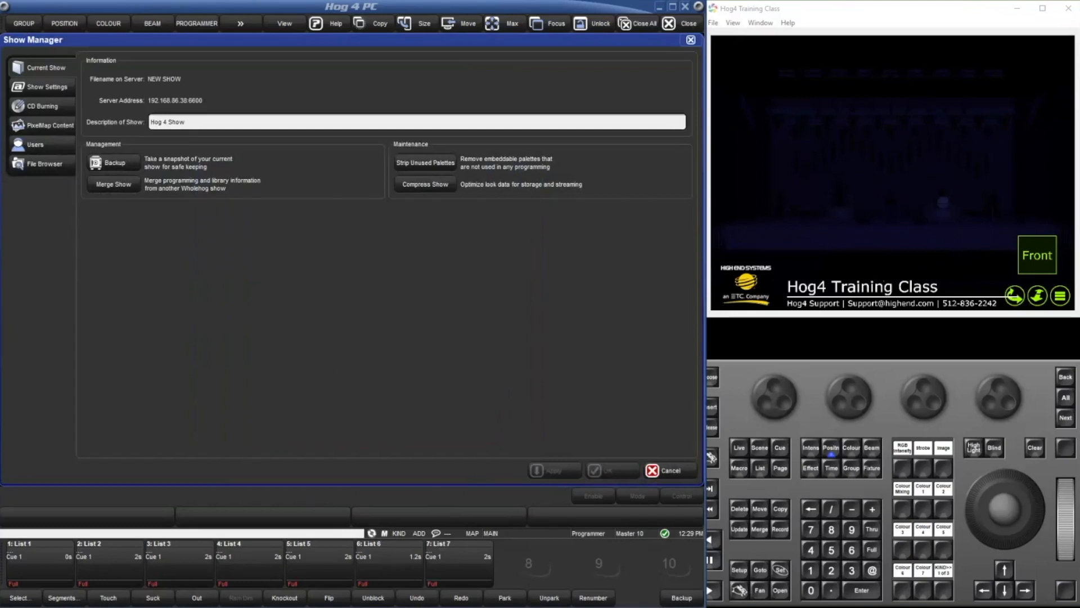
left_click(693, 43)
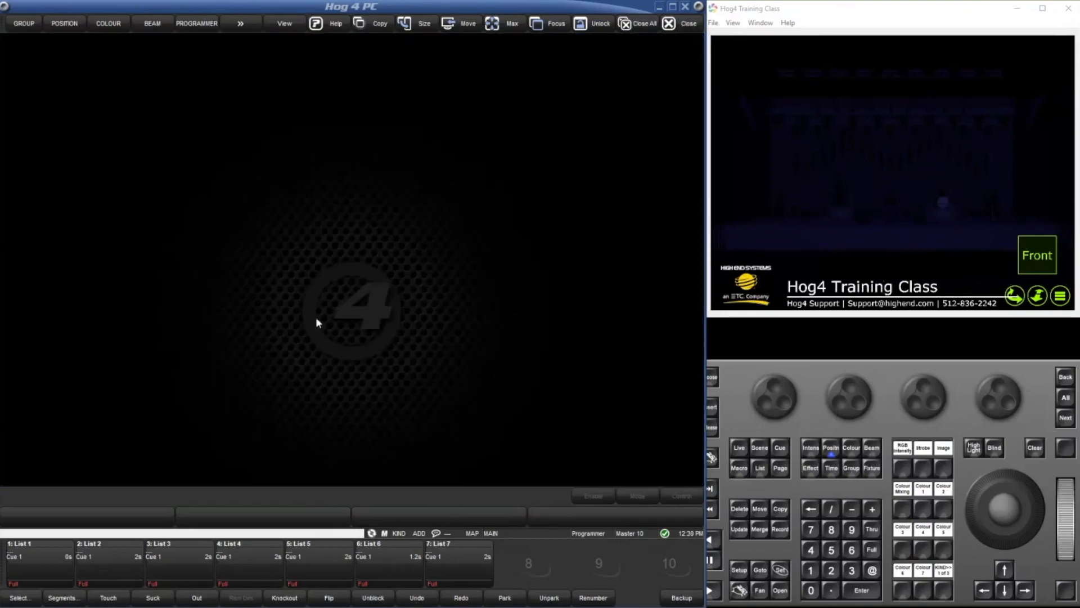
View the Commands directory and close it again.
double_click(316, 318)
key("s")
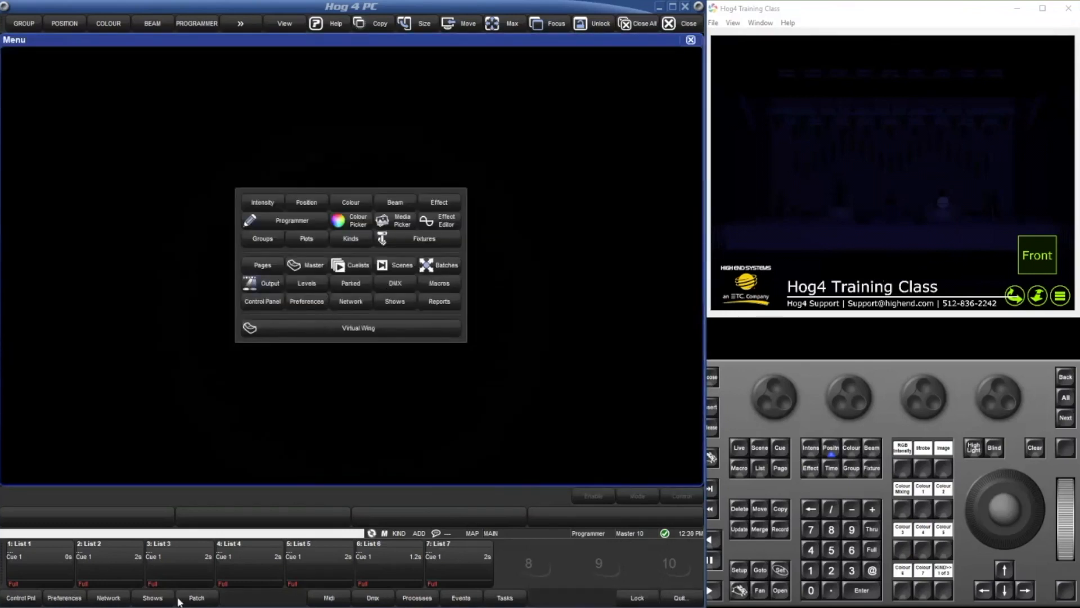
key("o")
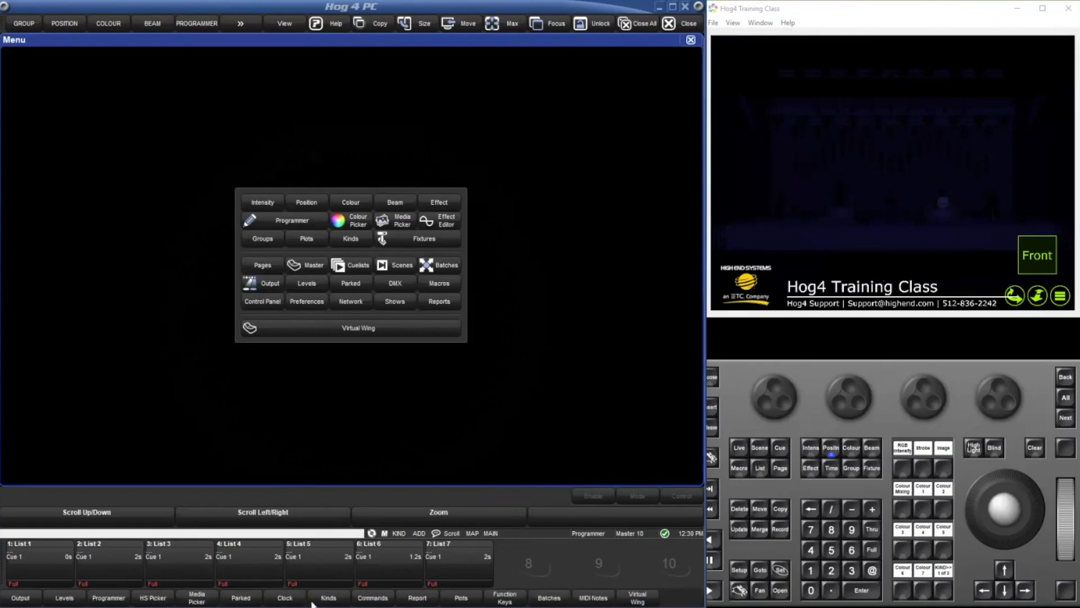
left_click(373, 597)
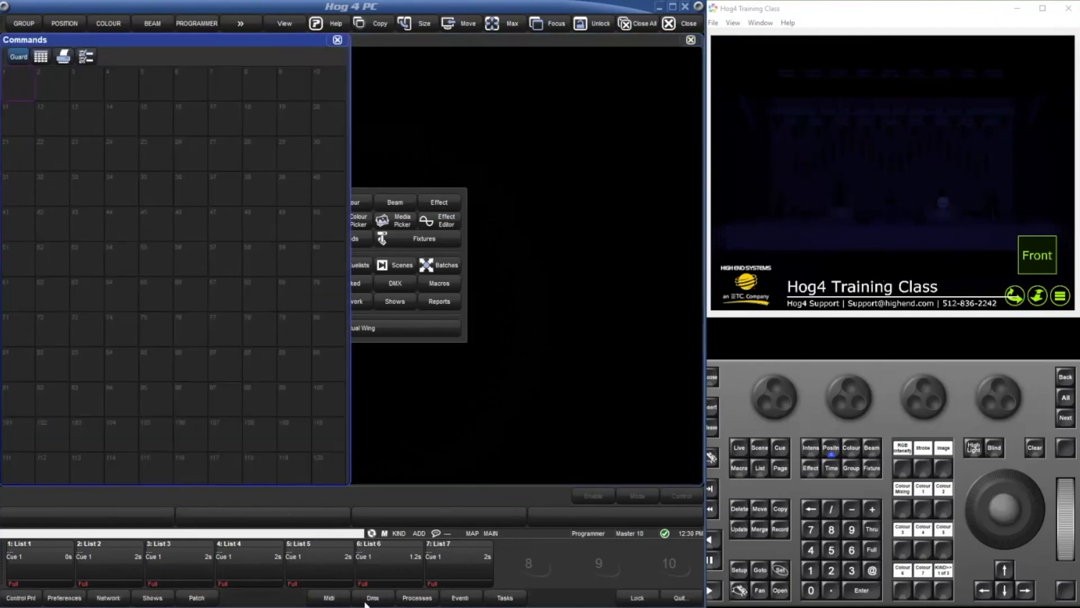
left_click(338, 40)
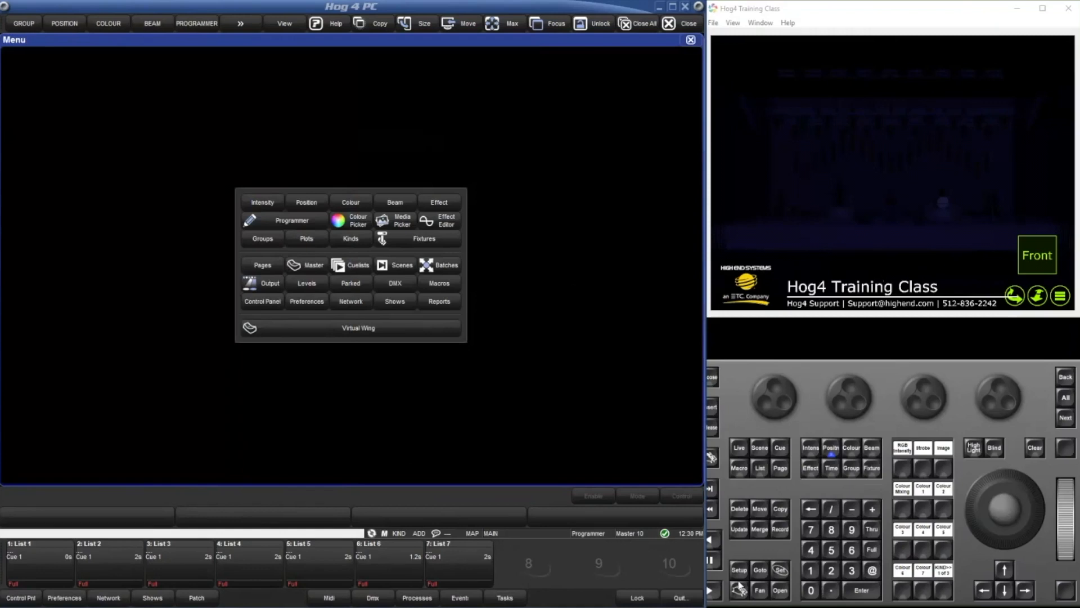
Switch the function keys to show commands and record List 1 as Command 1.
double_click(739, 586)
left_click(527, 179)
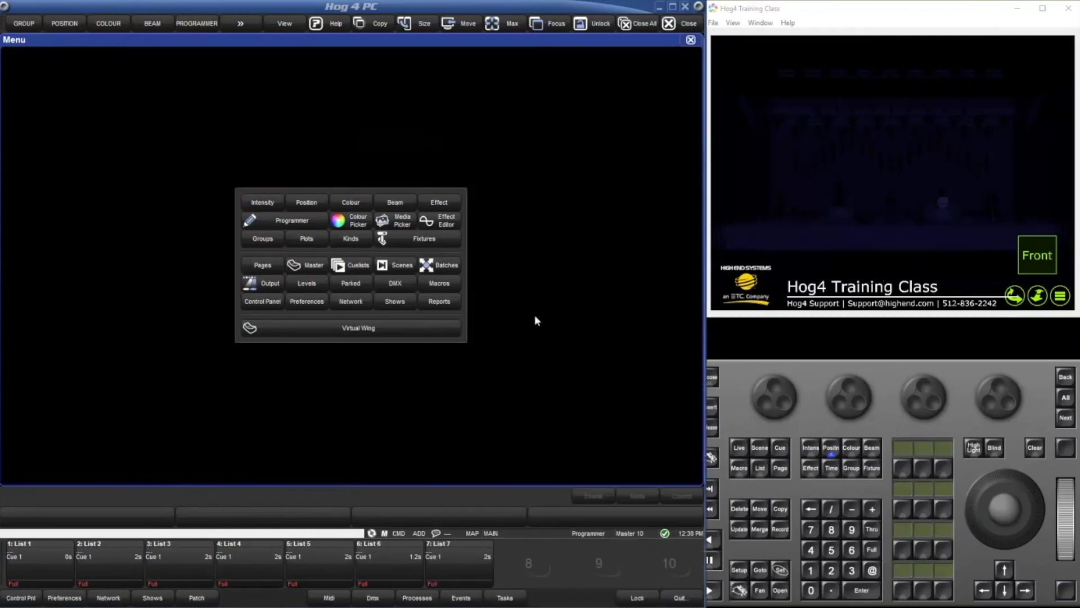
key("ctrl")
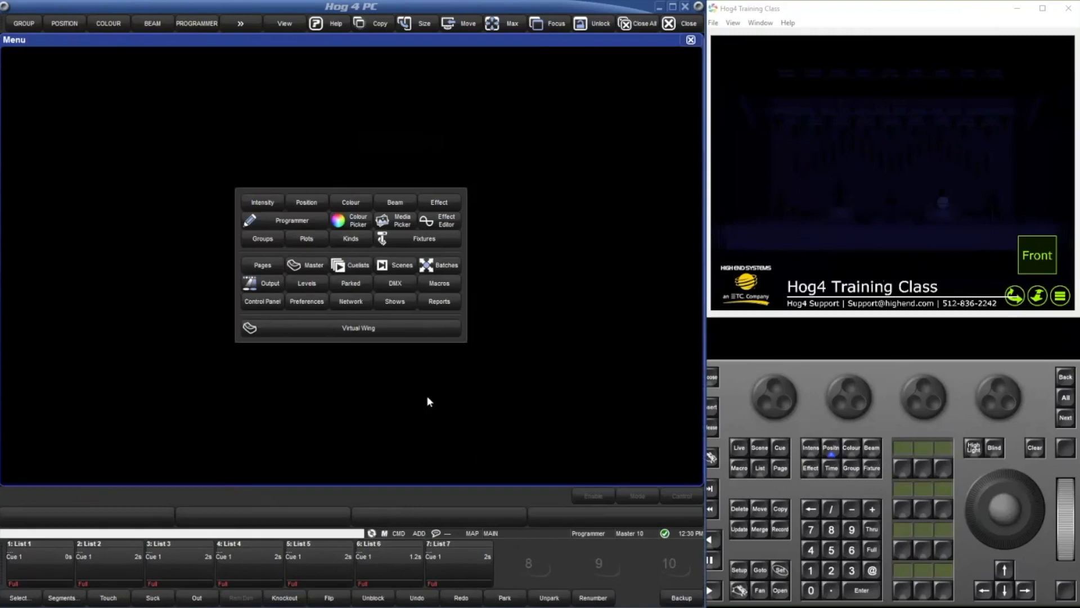
left_click(759, 468)
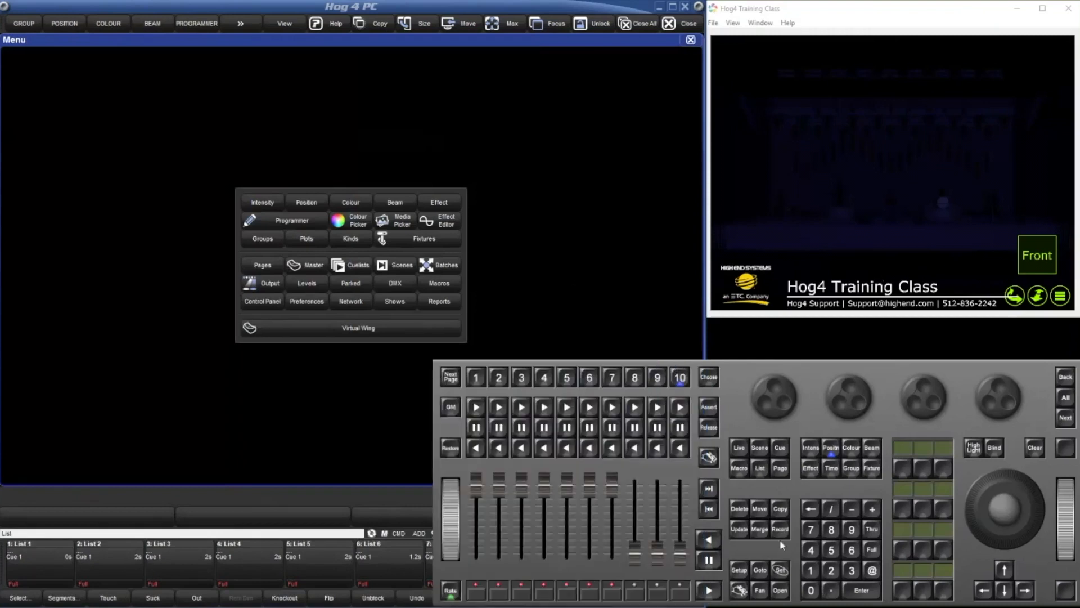
left_click(779, 529)
left_click(901, 470)
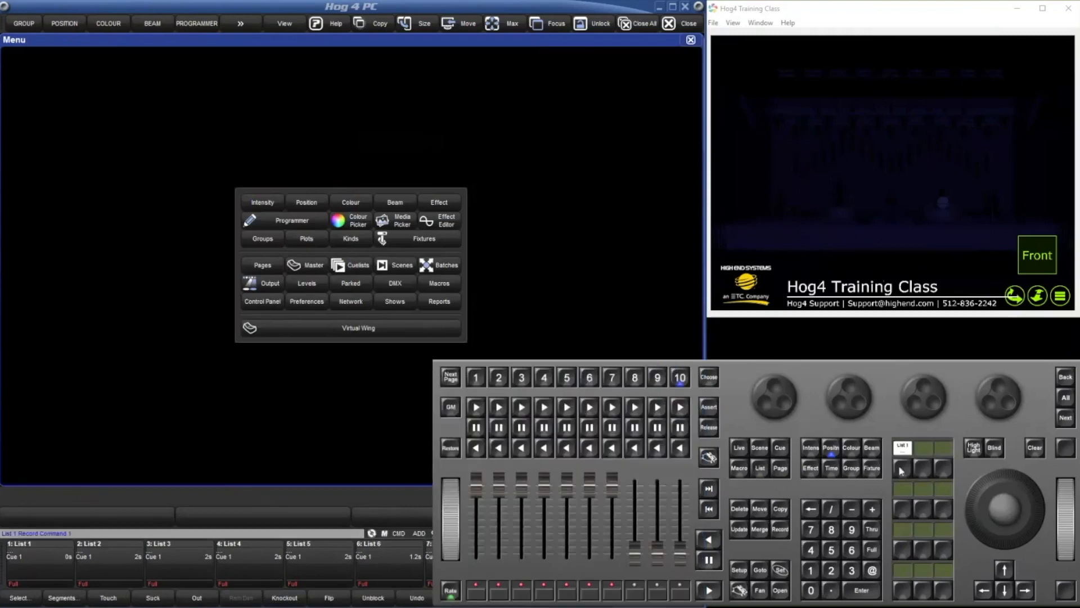
left_click(470, 333)
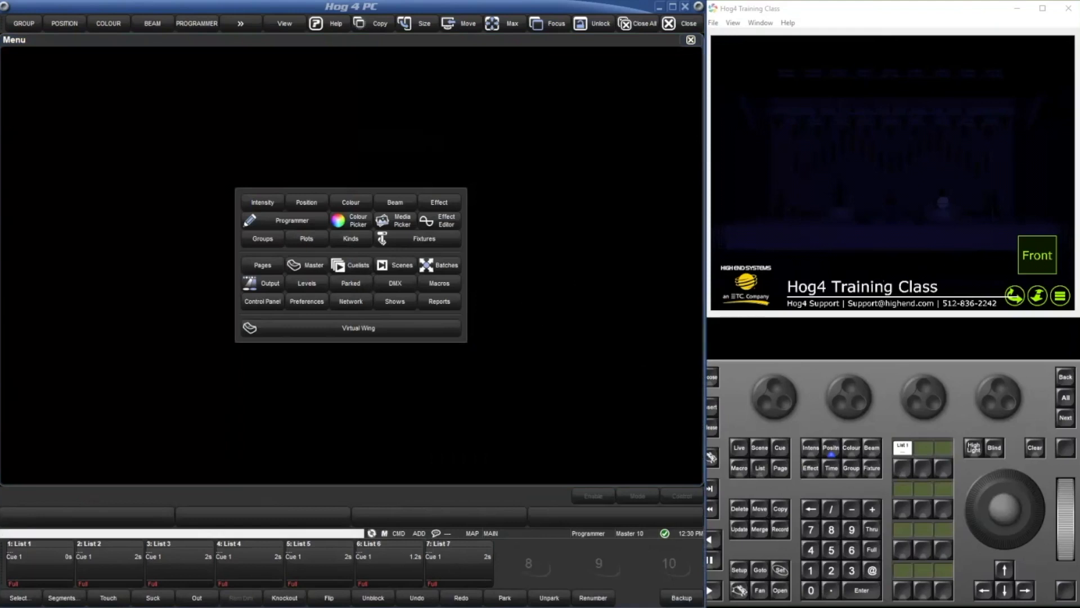
Leave the running show and relaunch the existing show NEW SHOW.
left_click(623, 188)
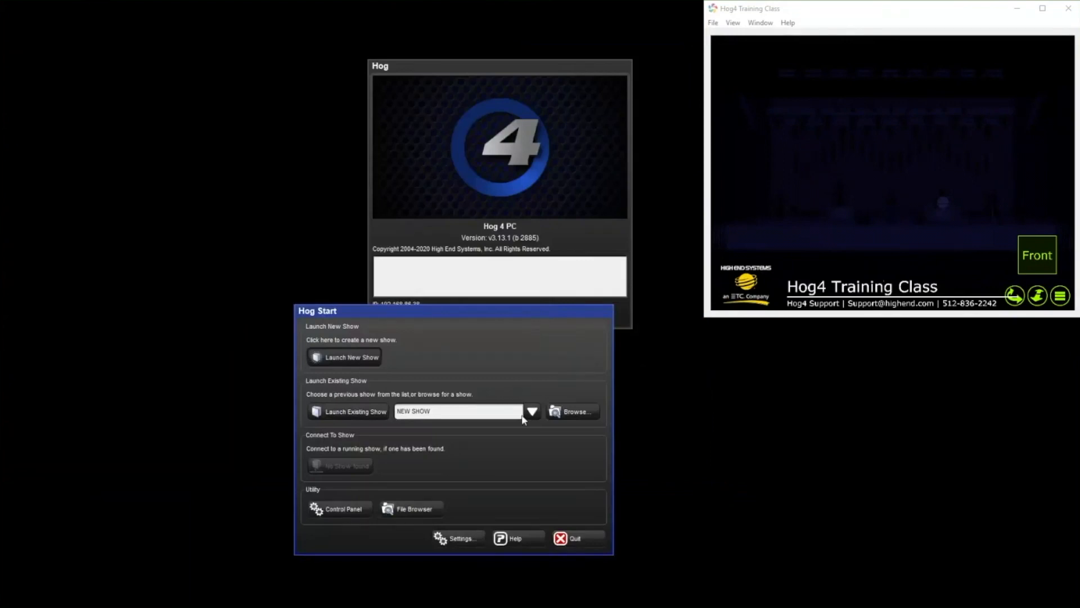
left_click(349, 413)
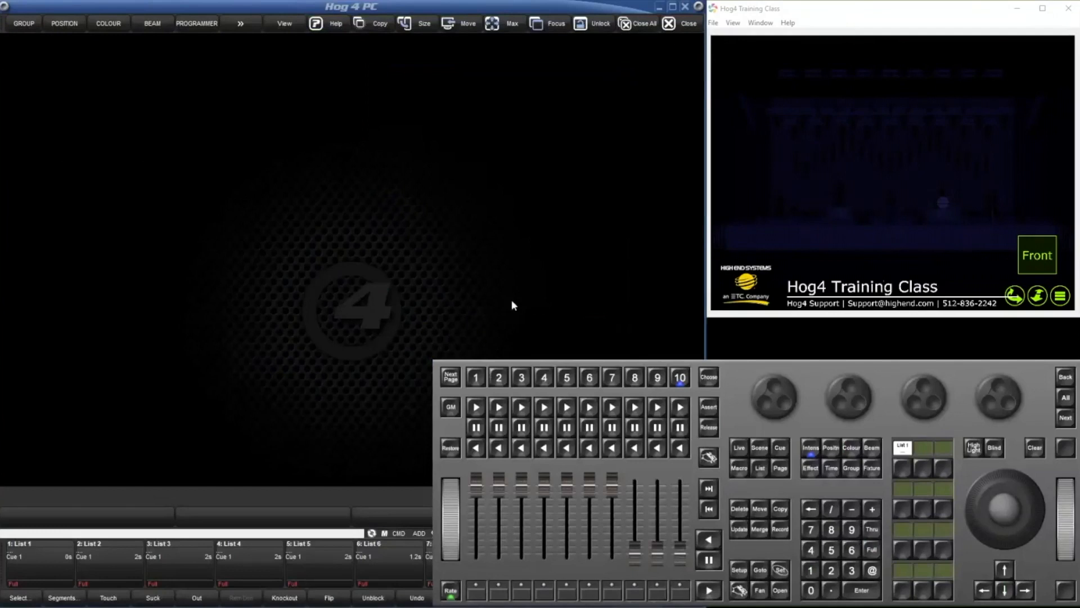
Leave the running show and create a new show named NEW SHOW 2.
left_click(322, 389)
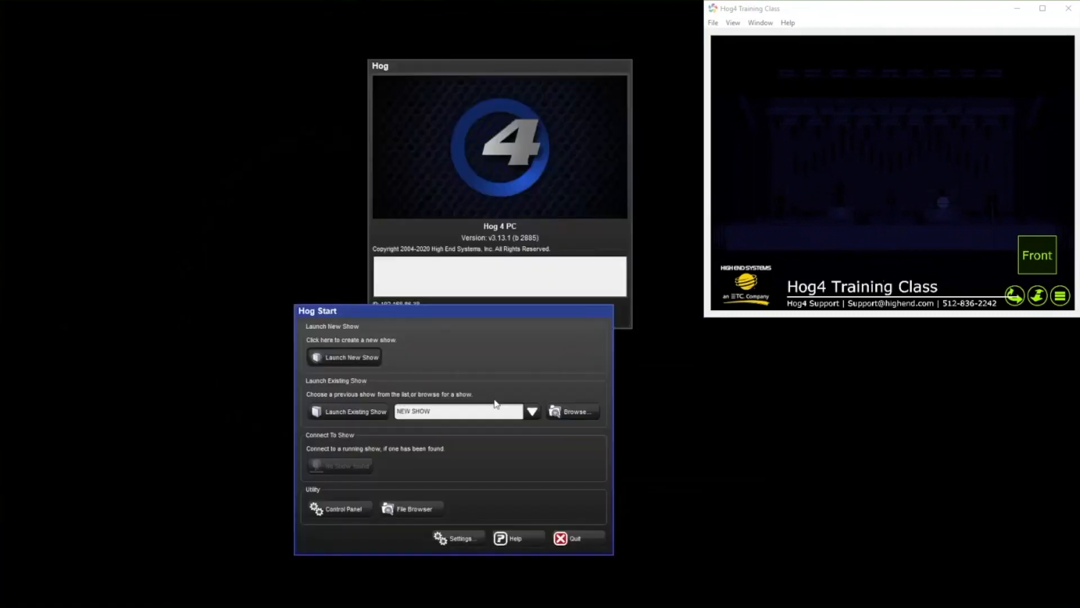
left_click(374, 359)
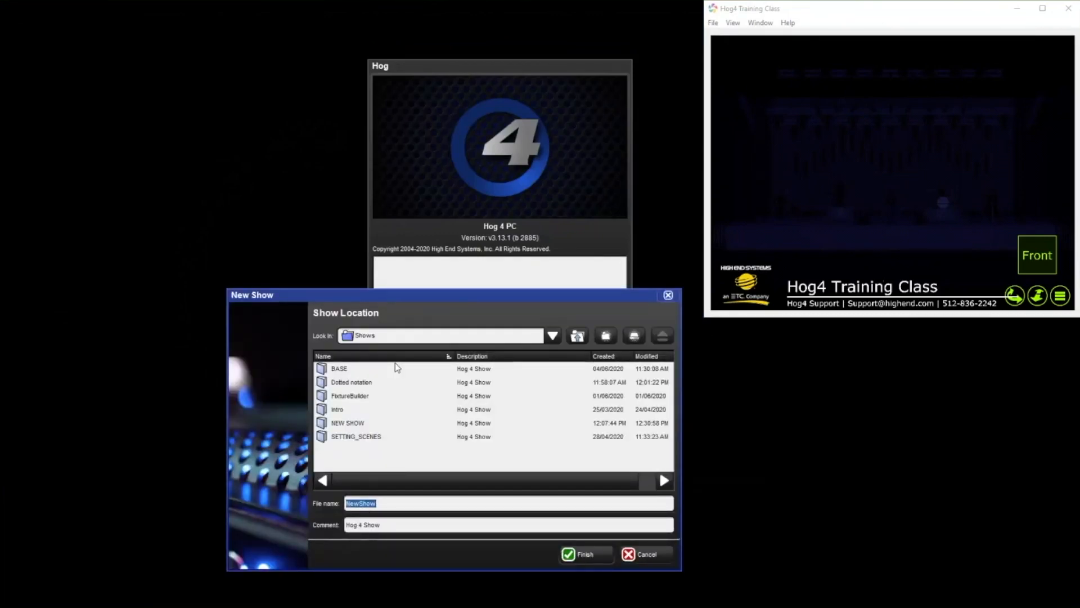
type("NEW SHOW2")
key("Return")
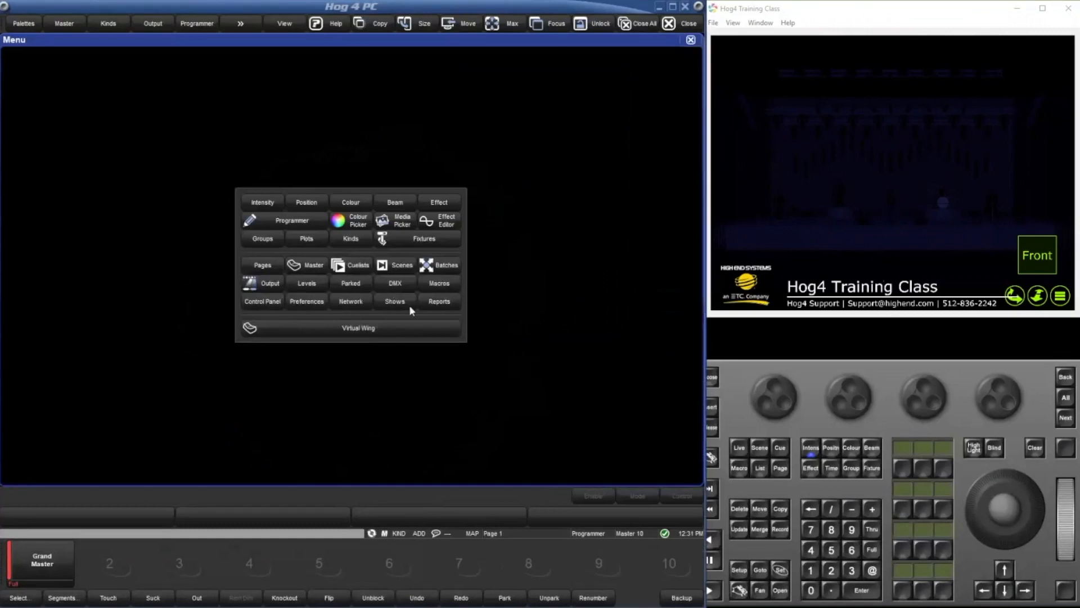
Start a show merge from the Show Manager and choose NEW SHOW as the source.
left_click(407, 303)
left_click(112, 186)
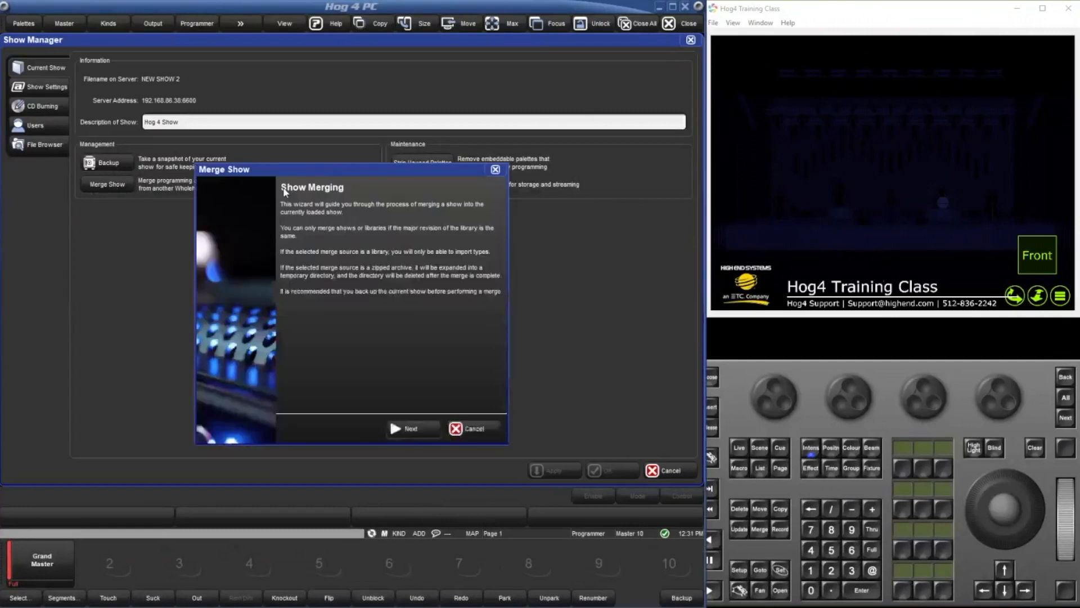
left_click(408, 431)
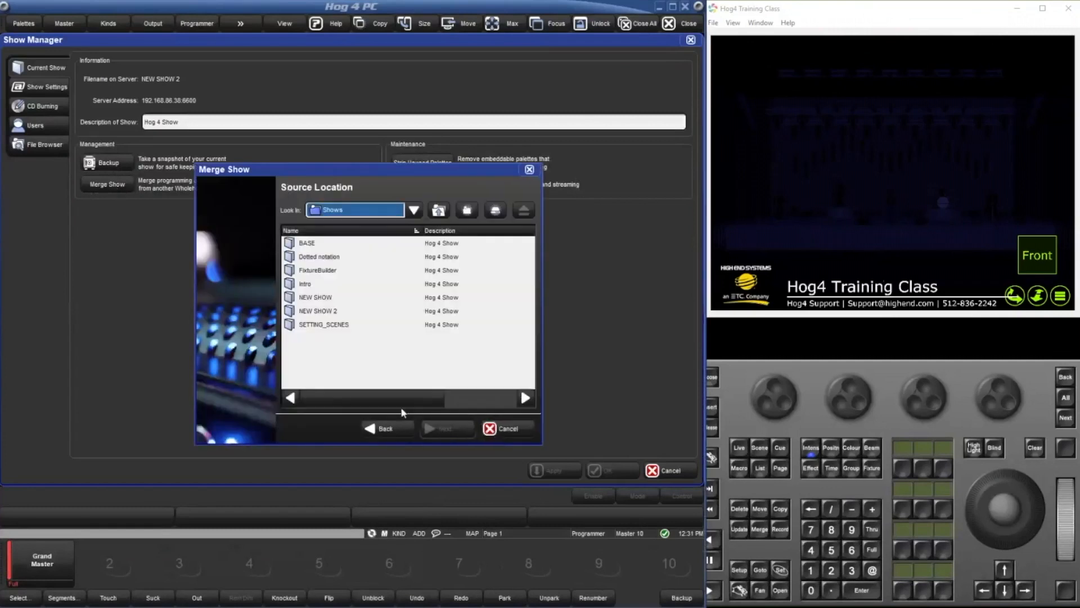
left_click(314, 297)
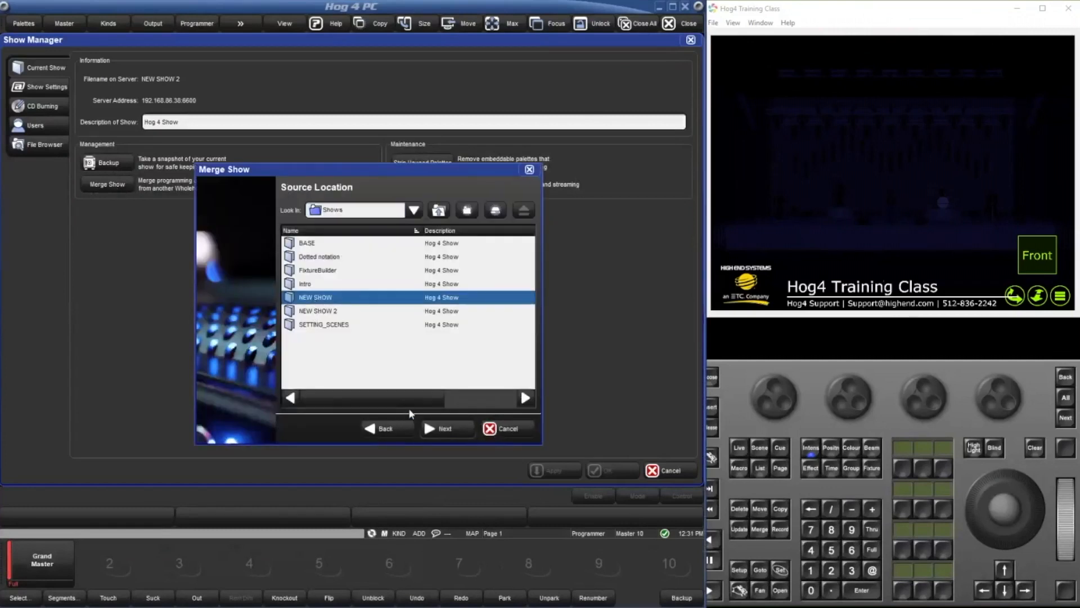
left_click(465, 433)
Expand the fixture type categories and include all ETC, Generic, High End and Hog types in the merge.
left_click(293, 257)
left_click(317, 271)
left_click(293, 285)
left_click(317, 298)
left_click(319, 312)
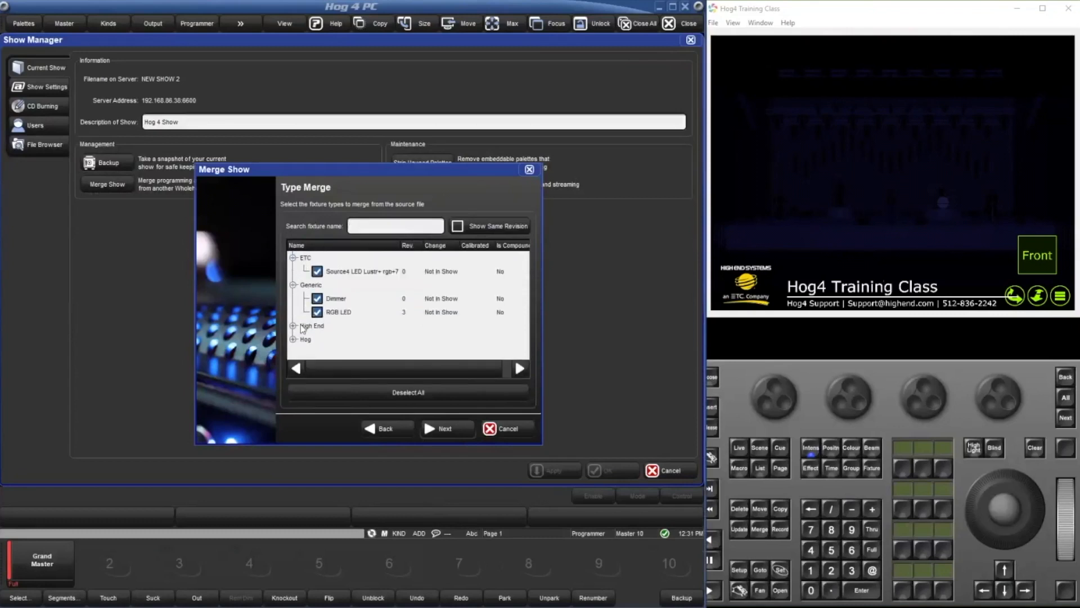
left_click(292, 326)
left_click(317, 339)
scroll(320, 338, "down", 2)
left_click(318, 312)
left_click(318, 325)
left_click(317, 338)
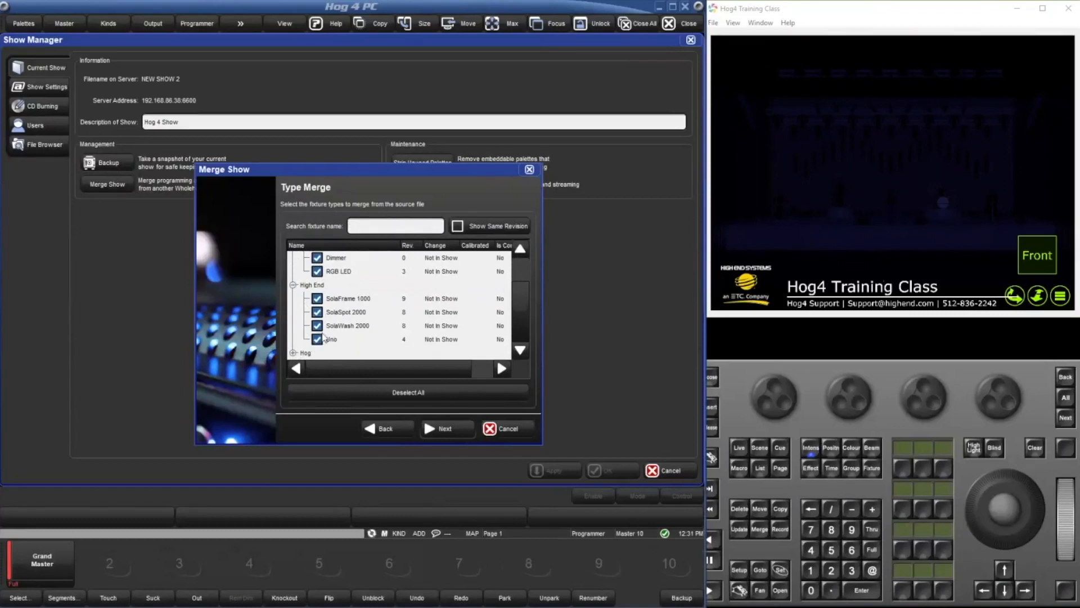
scroll(302, 329, "down", 1)
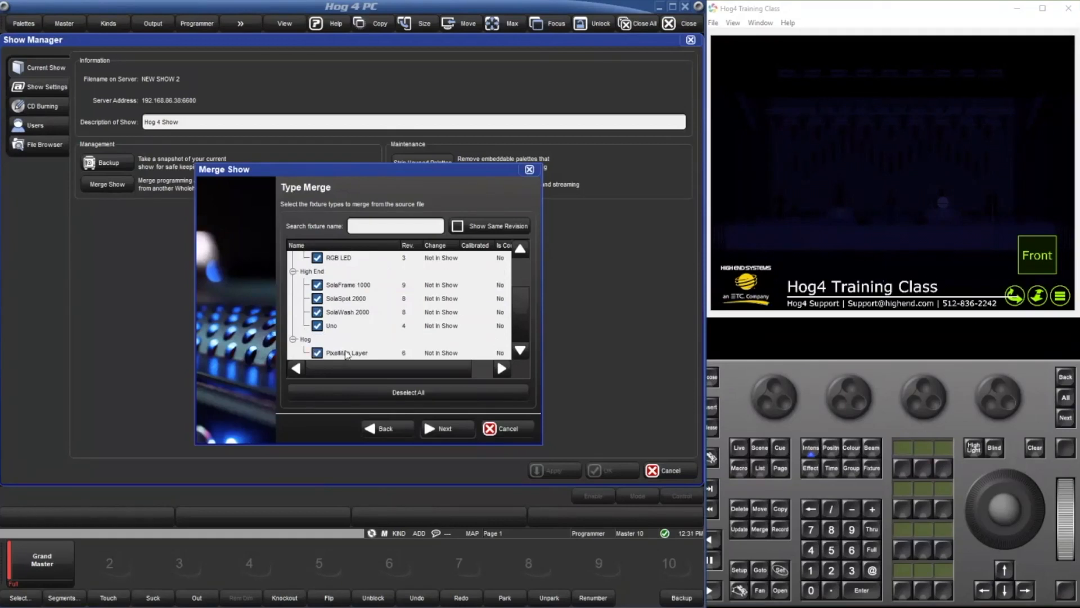
Try excluding SolaWash 2000, SolaFrame 1000 and SolaSpot 2000 from the type merge, then include them again.
scroll(346, 355, "up", 4)
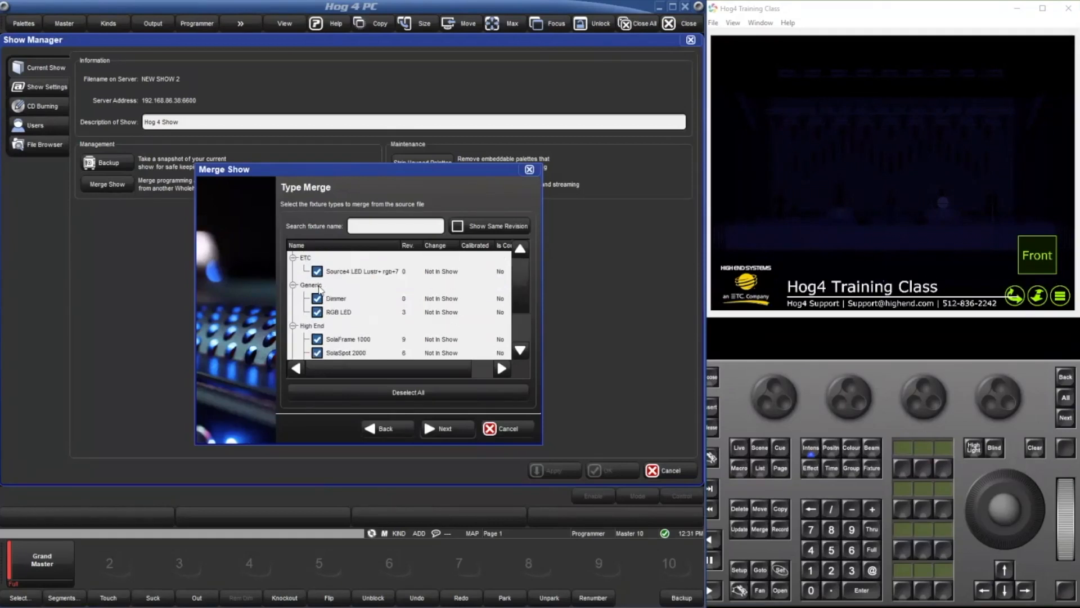
scroll(319, 288, "down", 4)
left_click(318, 312)
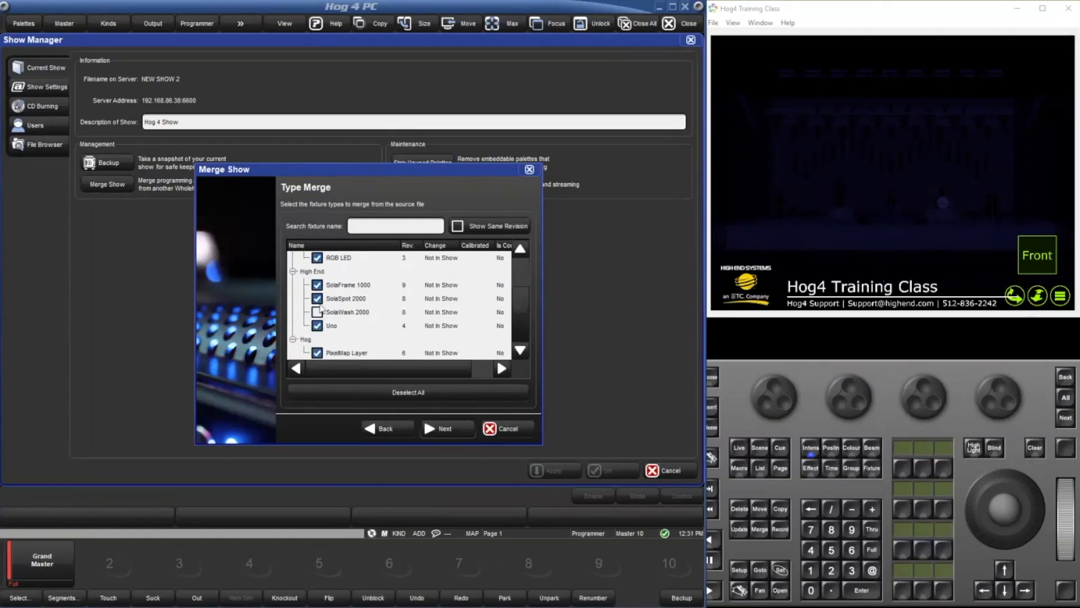
left_click(317, 285)
left_click(317, 298)
left_click(317, 311)
left_click(318, 298)
left_click(317, 285)
Enable fixture merging with Append, glance at the user kind options, then turn fixture merging off again.
left_click(430, 429)
left_click(337, 209)
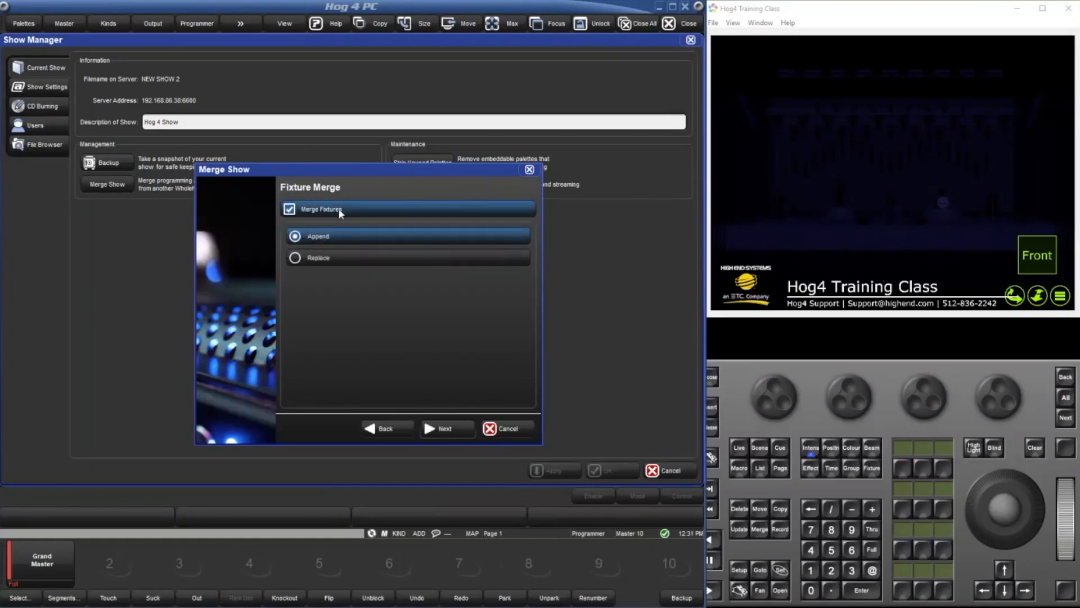
left_click(435, 429)
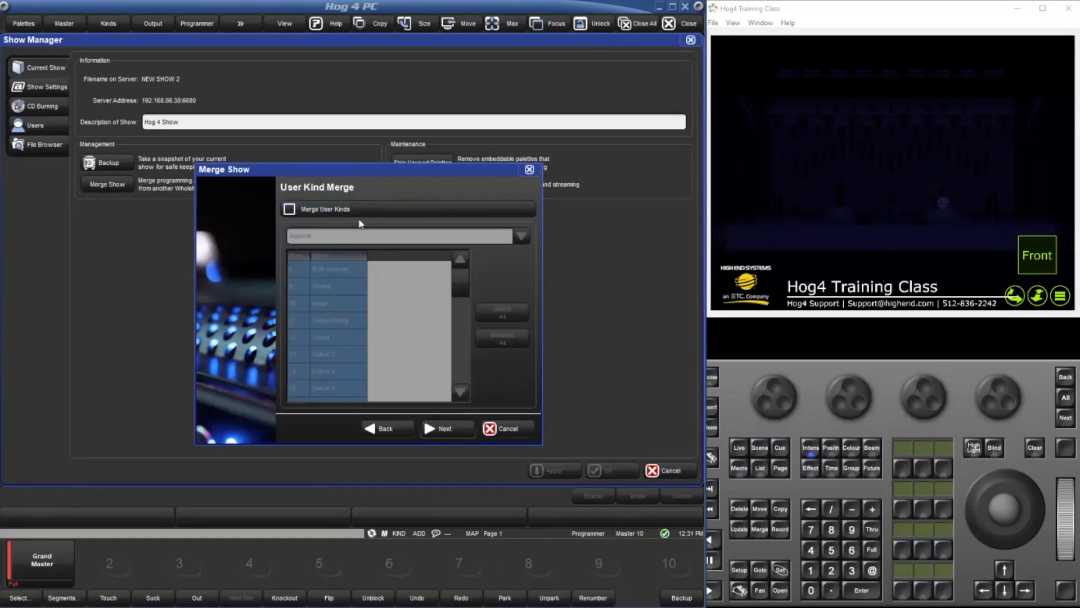
left_click(408, 429)
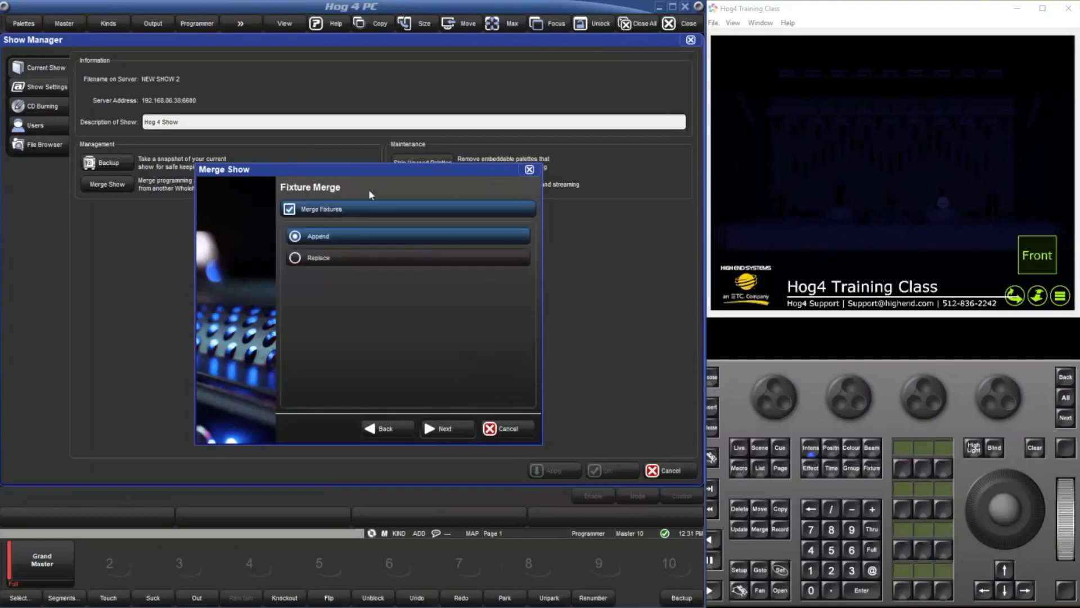
left_click(374, 214)
Look through the merge options from user kinds, groups and palettes to macros and views without enabling any.
left_click(429, 430)
left_click(429, 430)
left_click(429, 429)
left_click(401, 428)
left_click(439, 431)
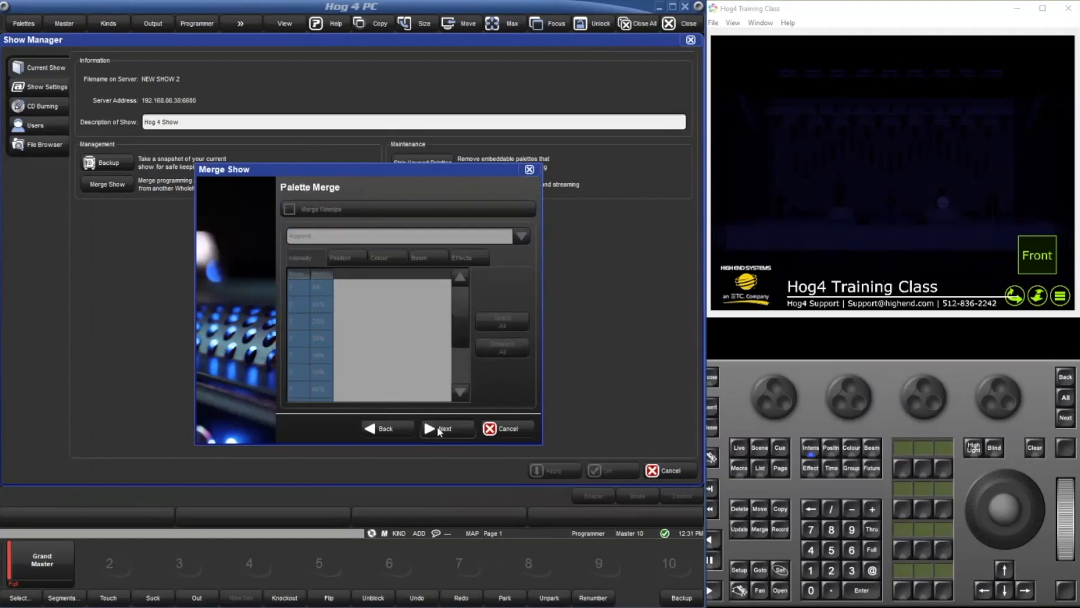
left_click(439, 431)
left_click(440, 431)
left_click(439, 431)
left_click(439, 431)
left_click(439, 431)
left_click(439, 431)
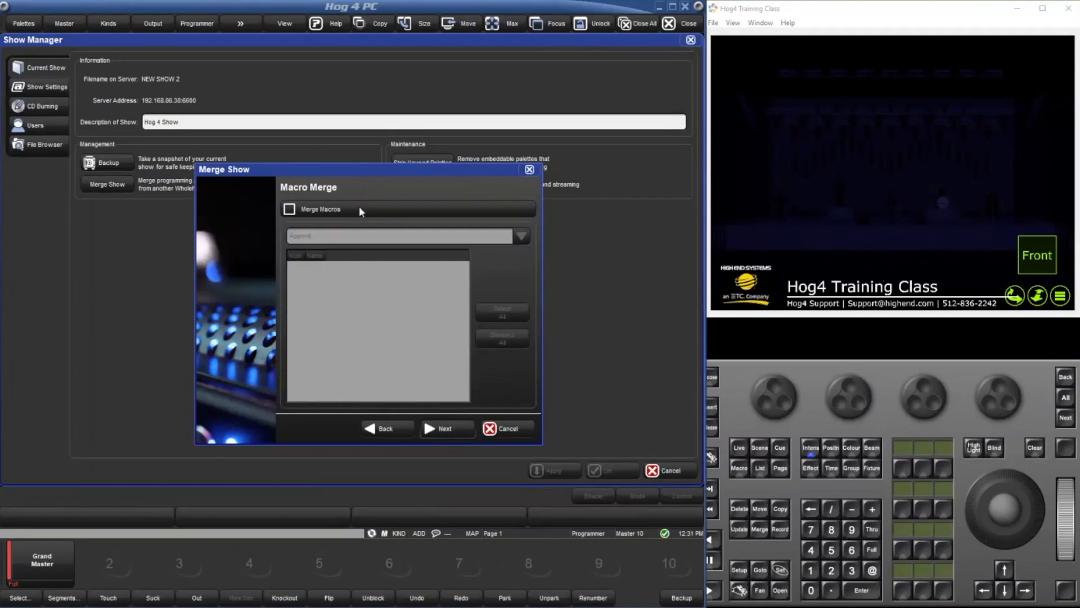
left_click(444, 434)
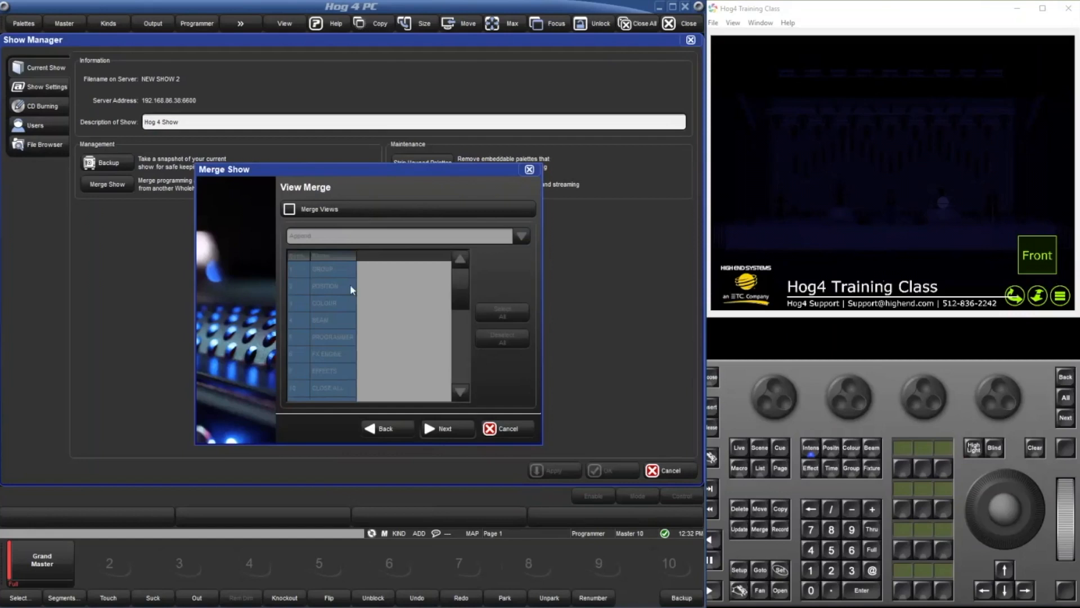
Go back to the fixture merge options and enable Merge Fixtures with Replace.
left_click(394, 427)
left_click(393, 428)
left_click(394, 427)
left_click(393, 428)
left_click(393, 427)
left_click(394, 428)
left_click(393, 430)
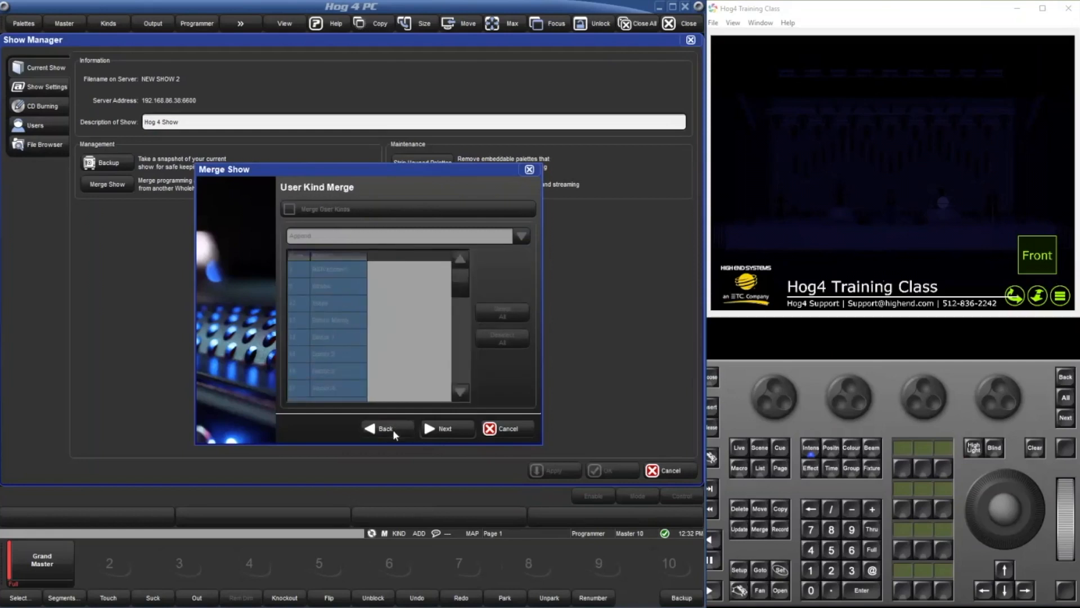
left_click(393, 430)
left_click(349, 211)
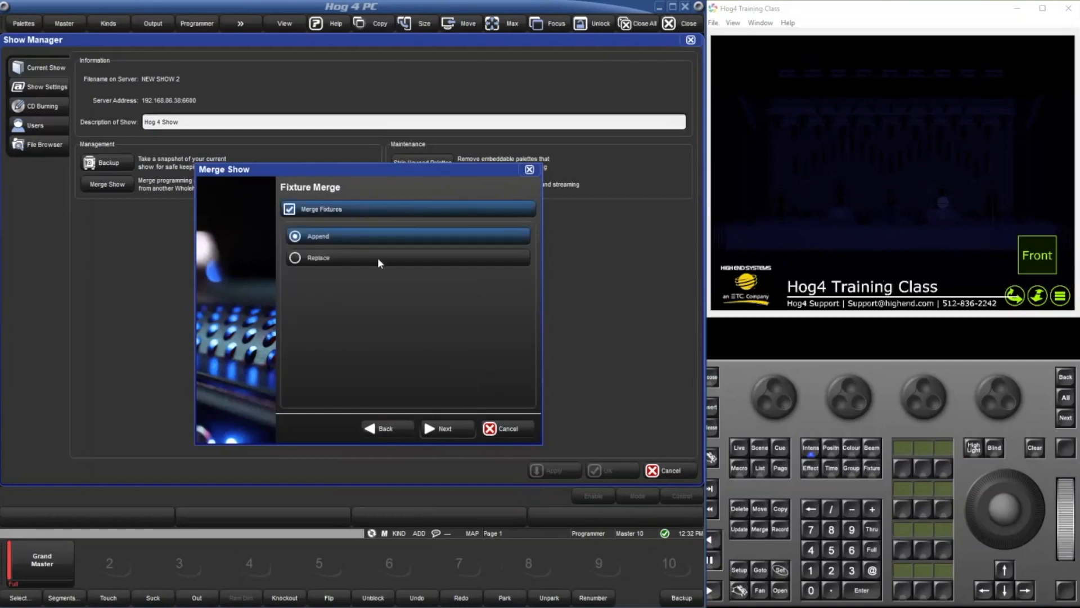
left_click(378, 261)
Enable merging of all user kinds and all groups using Append.
left_click(440, 429)
left_click(325, 209)
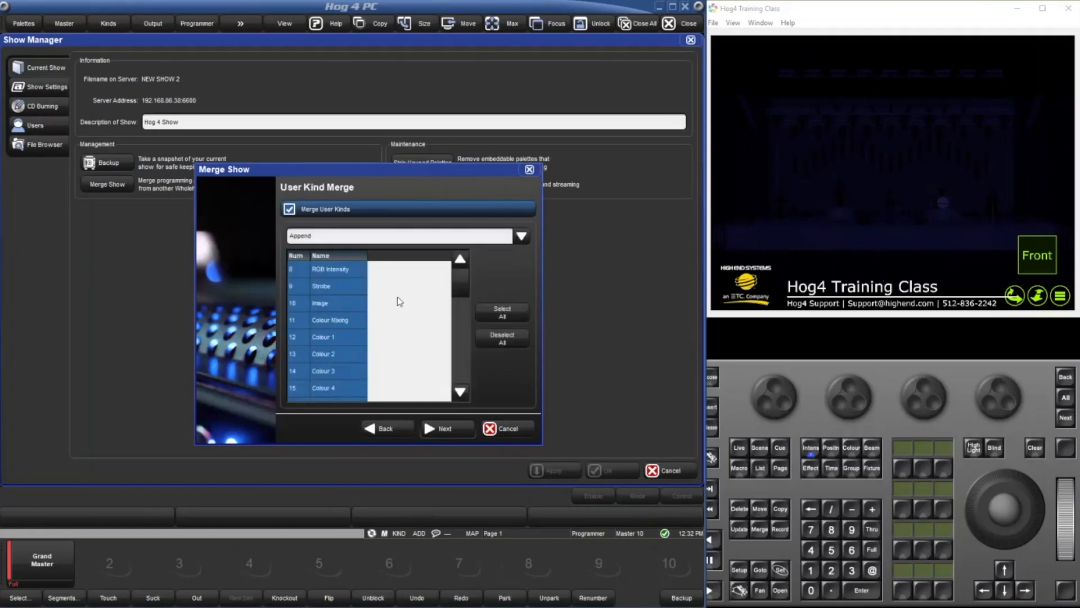
left_click(439, 433)
left_click(372, 212)
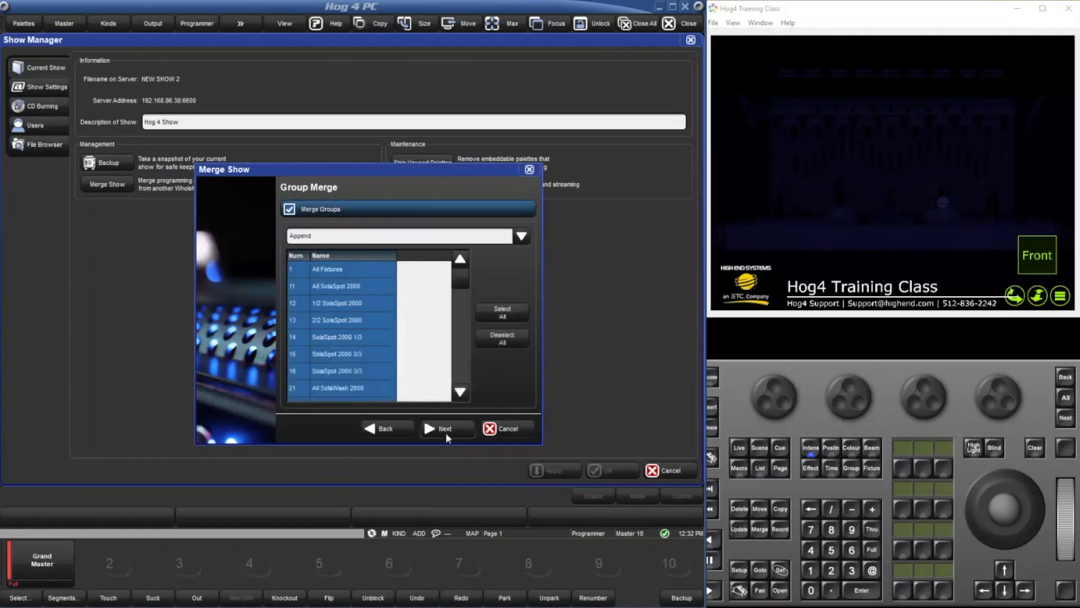
Enable merging for palettes, cuelists and the category between them.
left_click(445, 430)
left_click(356, 207)
left_click(445, 428)
left_click(371, 209)
left_click(457, 425)
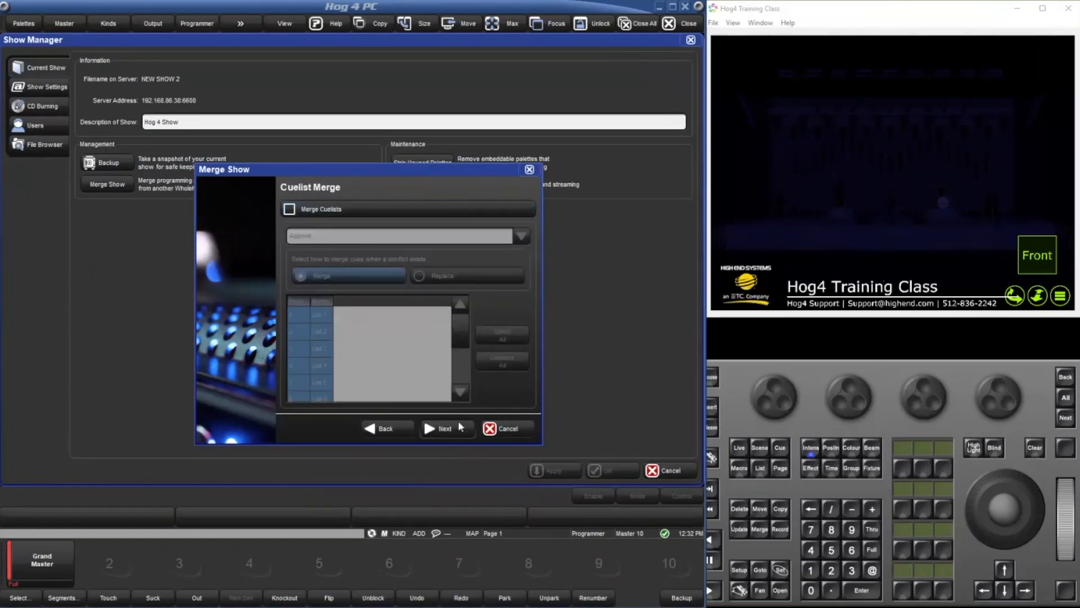
left_click(366, 208)
Enable merging of scenes and batches, keeping the Append method.
left_click(453, 428)
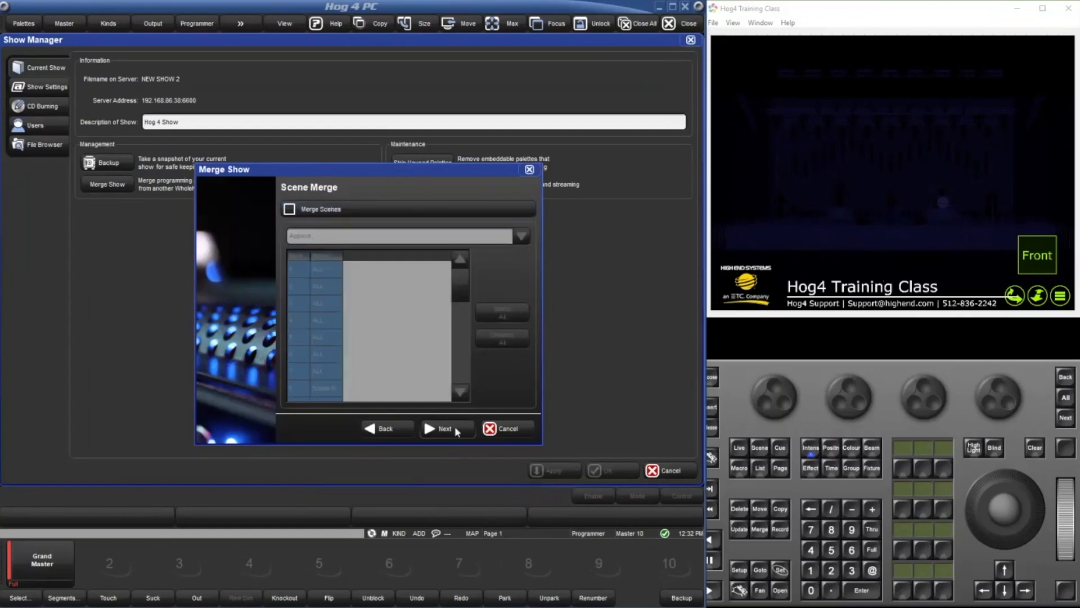
left_click(366, 210)
left_click(443, 427)
left_click(377, 210)
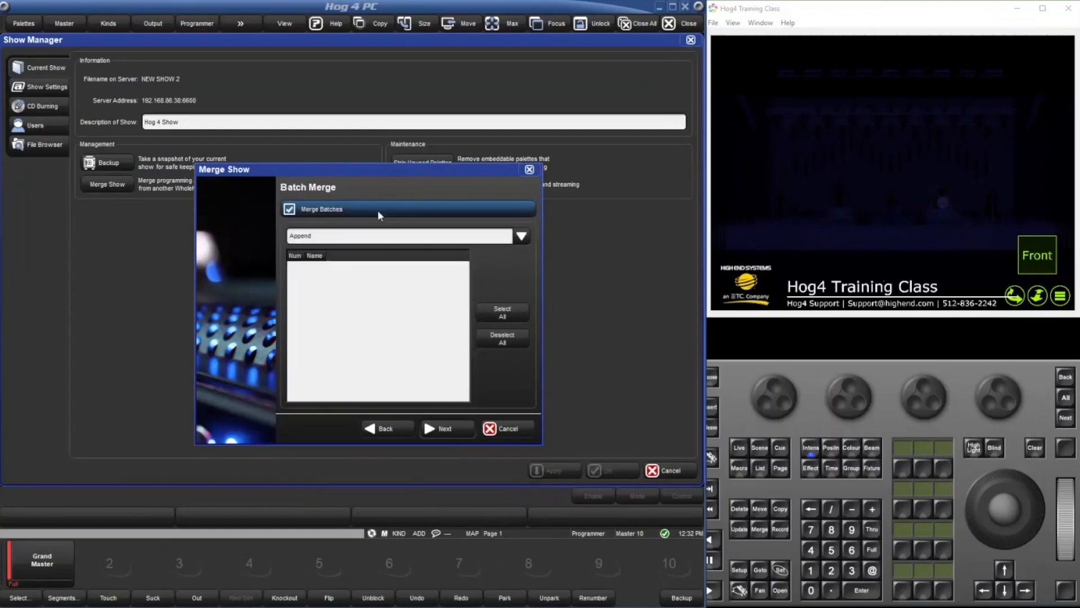
Enable merging of all pages and set the page merge method to Replace.
left_click(446, 425)
left_click(367, 208)
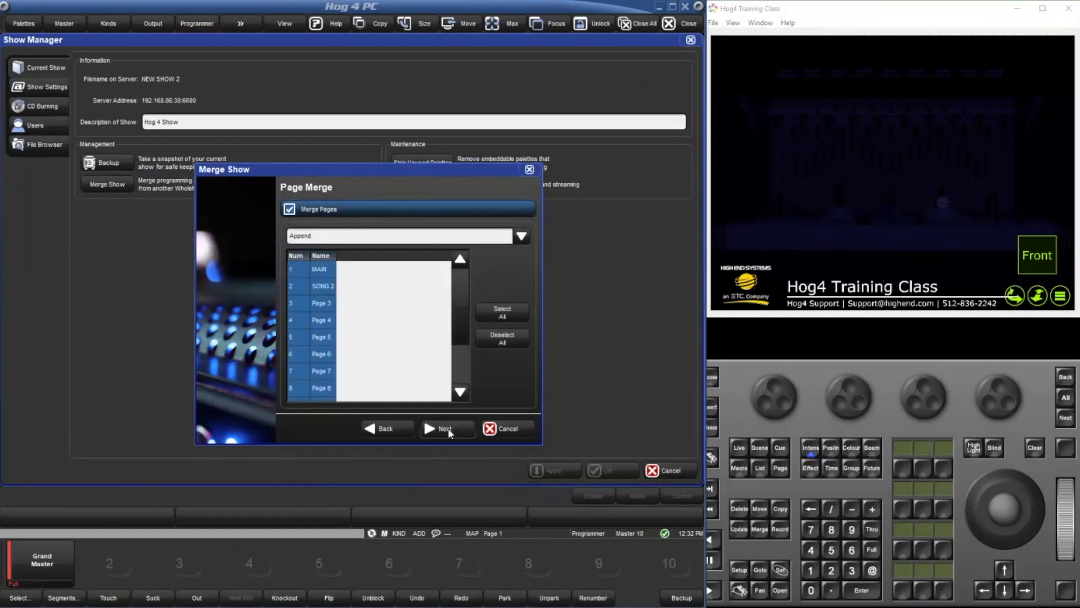
left_click(345, 238)
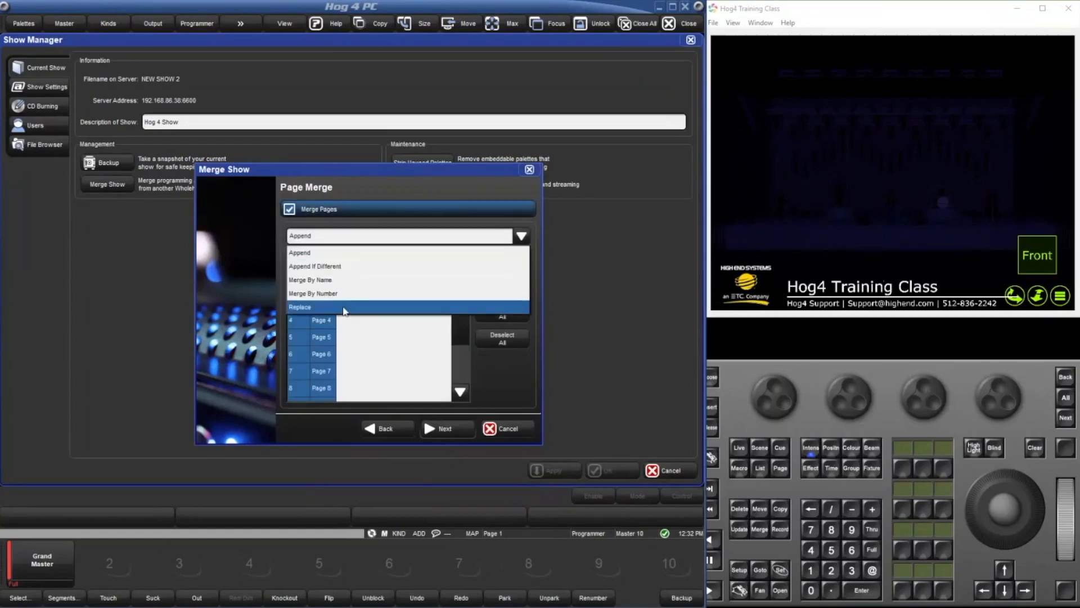
left_click(361, 307)
Enable macro and view merging, choose the view merge method, and complete the merge without report queries.
left_click(429, 432)
left_click(394, 205)
left_click(444, 428)
left_click(349, 208)
left_click(348, 236)
left_click(352, 271)
left_click(441, 428)
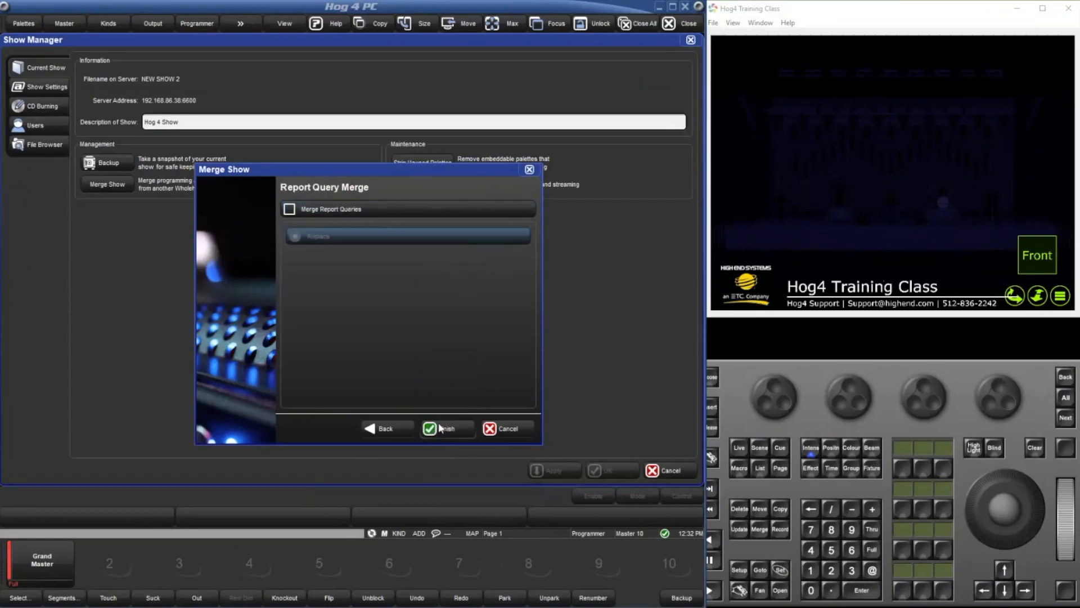
left_click(440, 428)
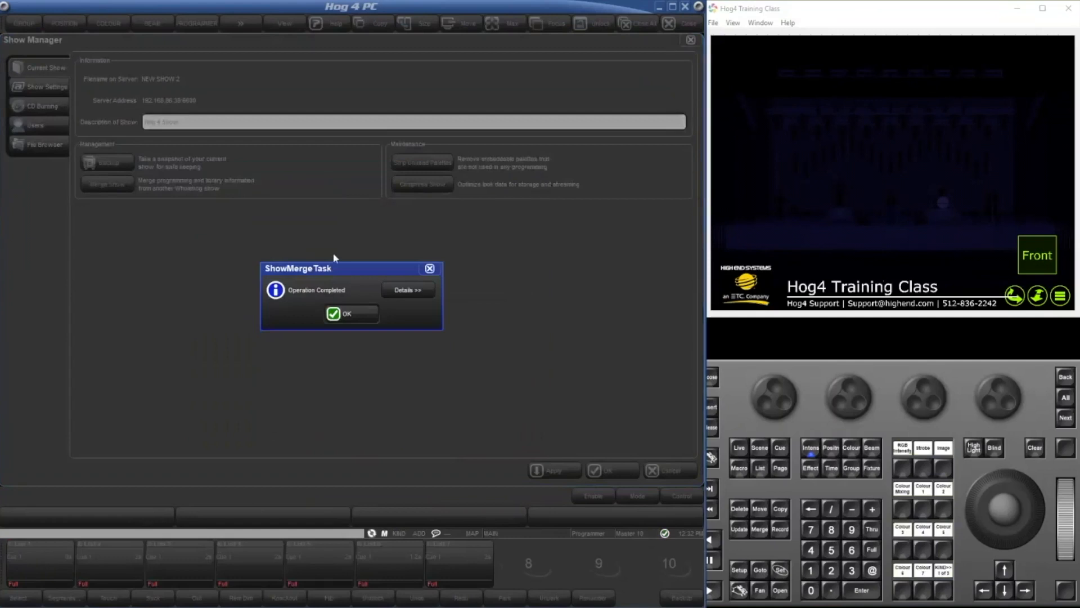
left_click(366, 312)
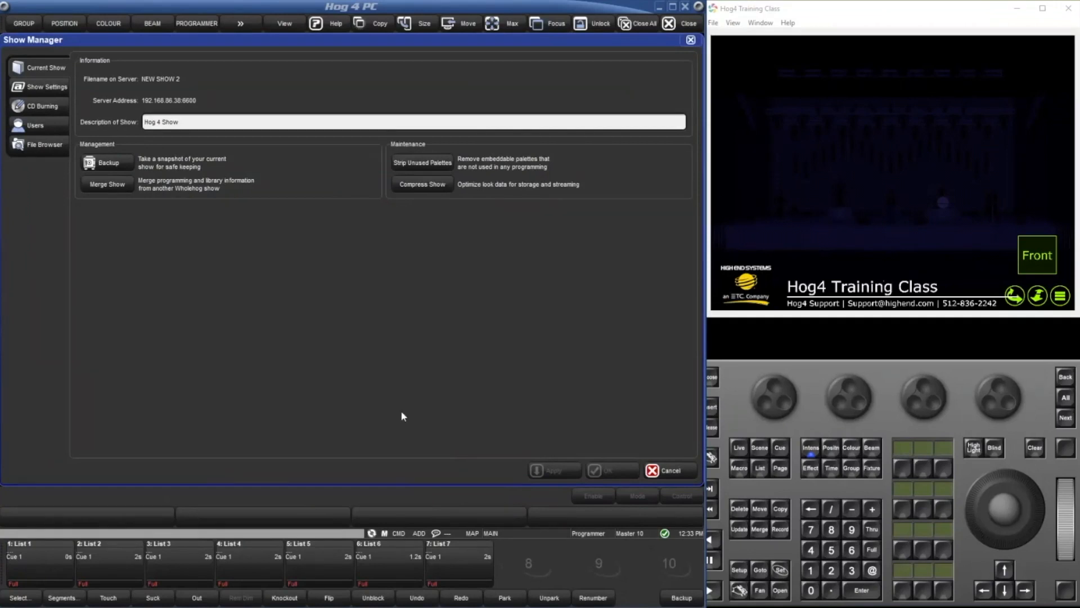
Open the Commands directory to check for merged commands.
key("o")
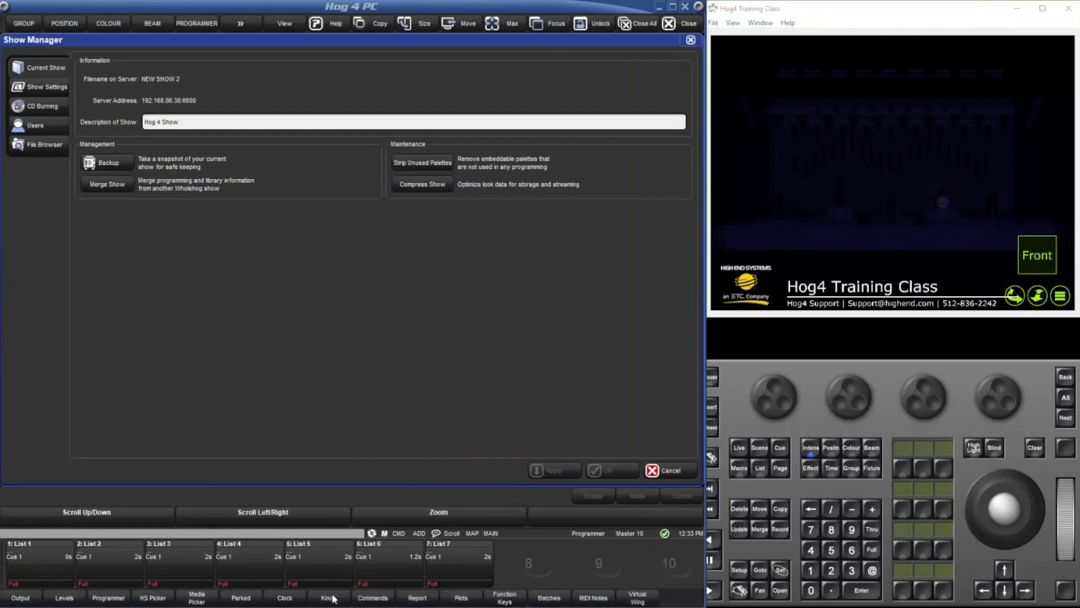
left_click(371, 597)
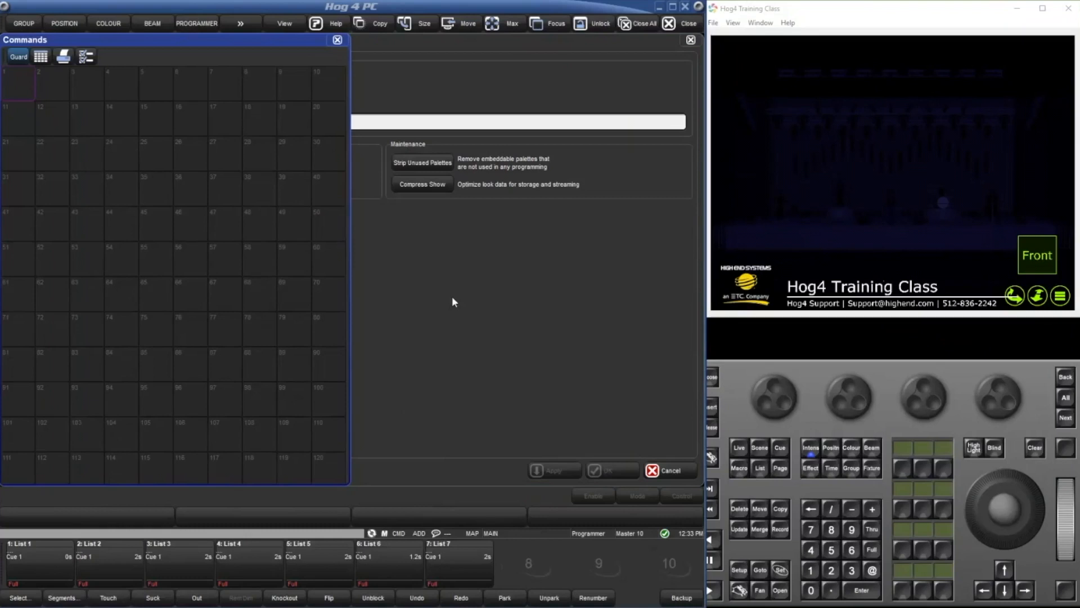
Start another show merge and choose the FixtureBuilder show as its source.
left_click(454, 301)
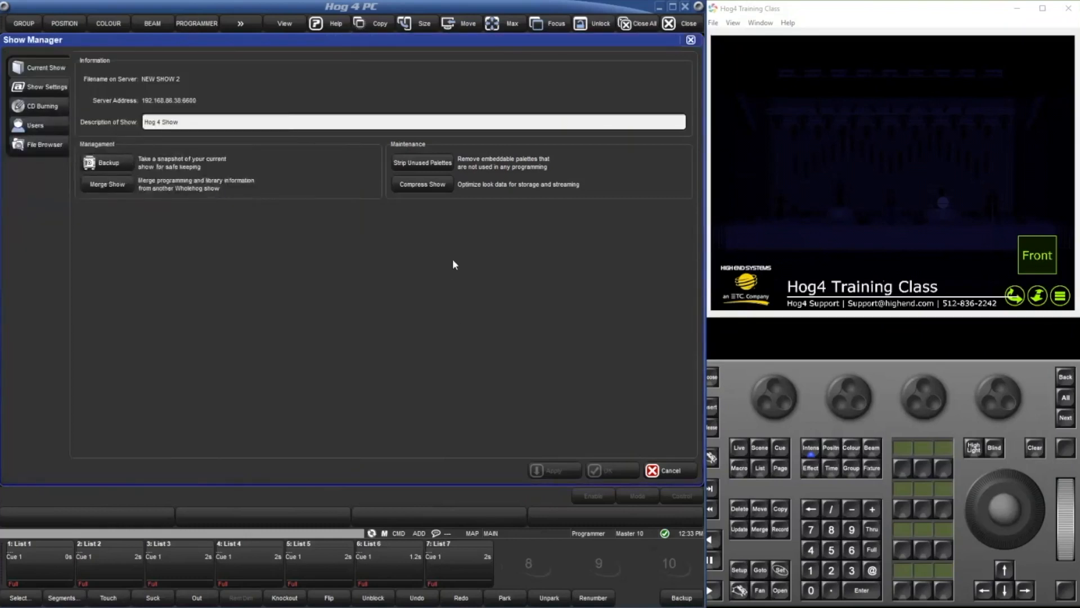
left_click(108, 185)
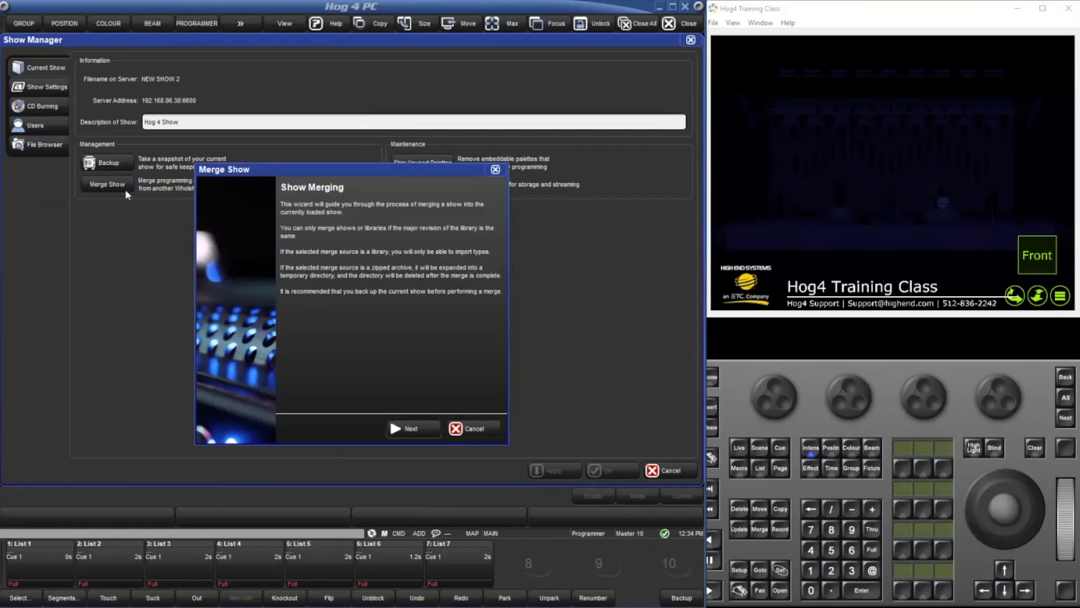
left_click(402, 427)
left_click(326, 258)
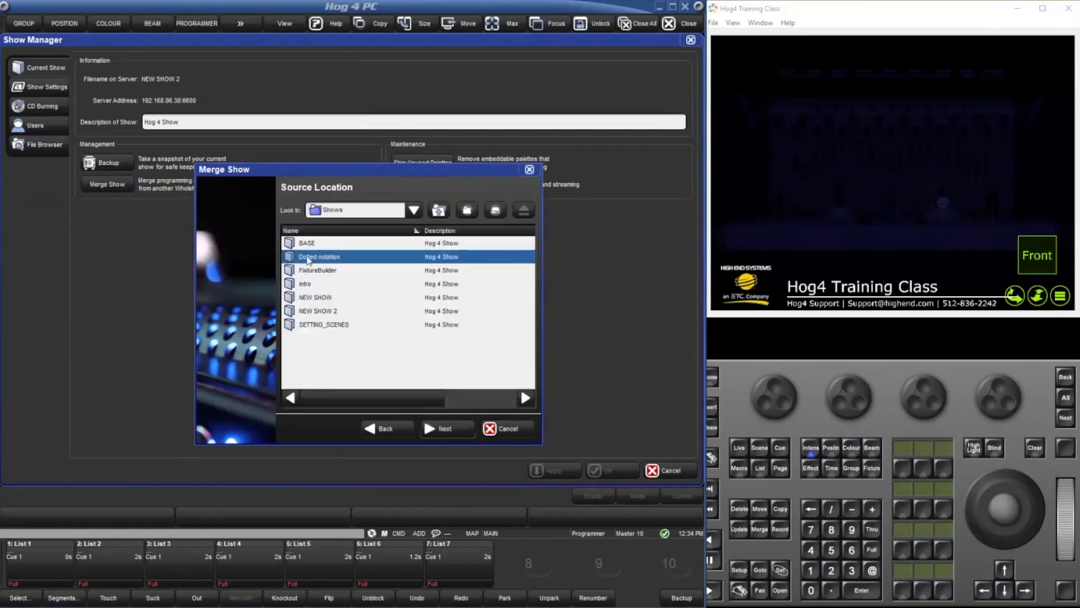
left_click(317, 270)
left_click(445, 428)
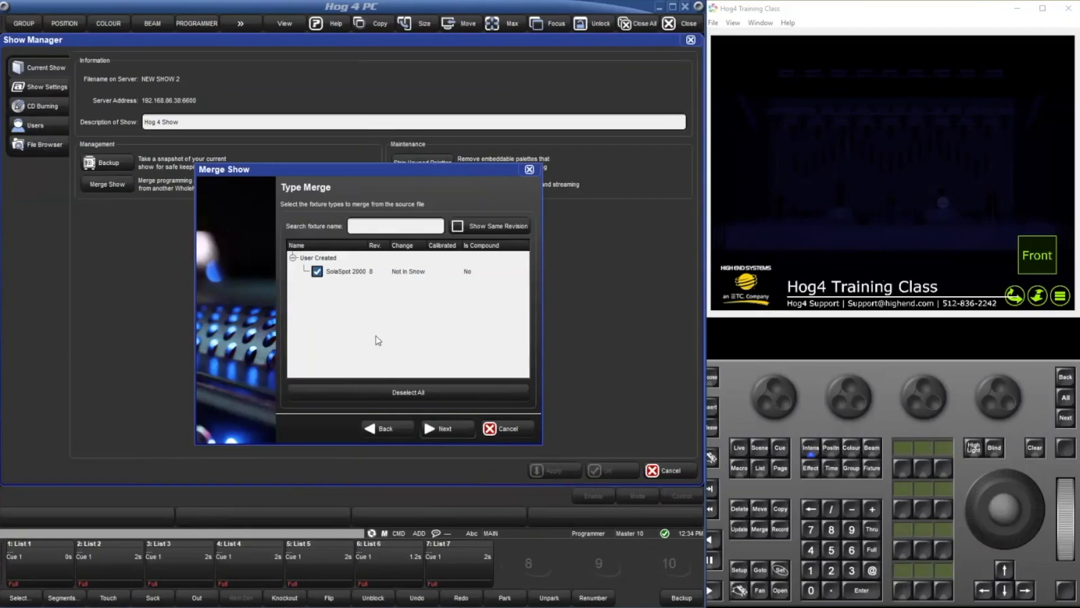
Accept the listed fixture types, enable fixture merging with the Replace method, and cancel the merge.
left_click(467, 431)
left_click(398, 216)
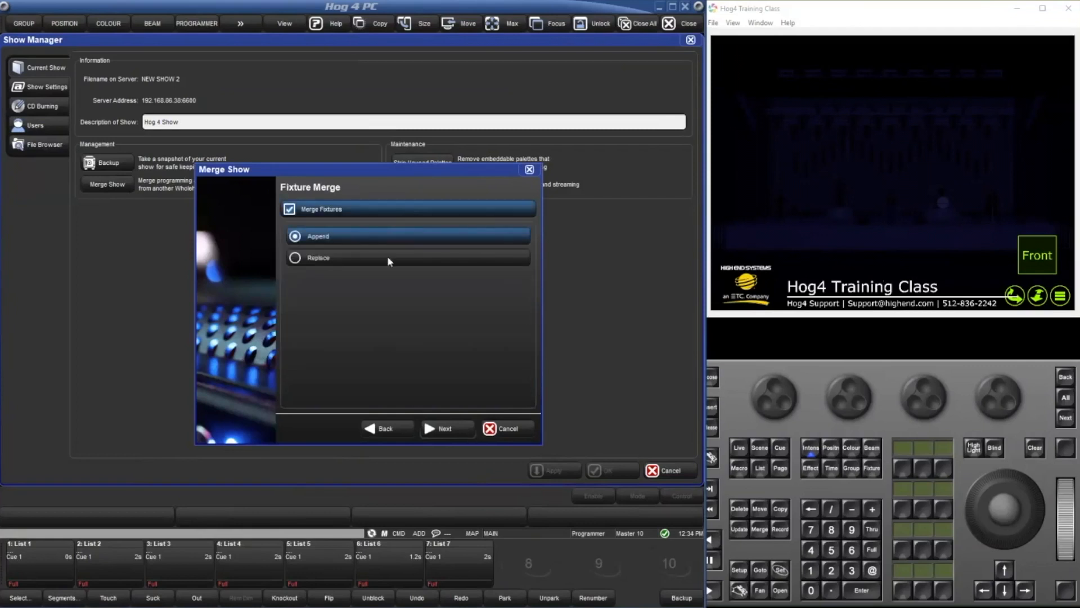
left_click(387, 257)
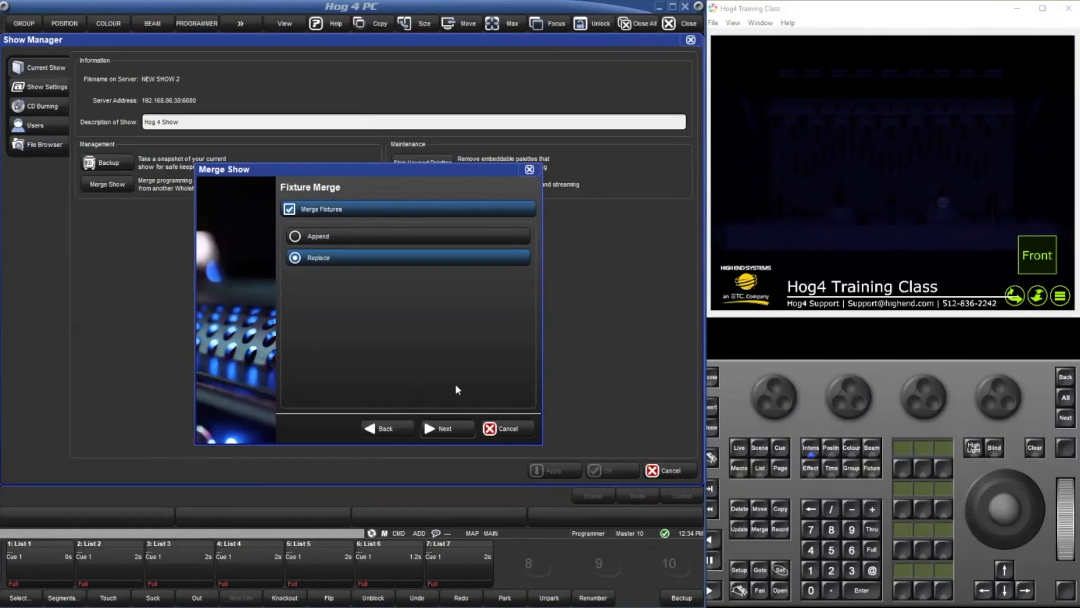
left_click(507, 430)
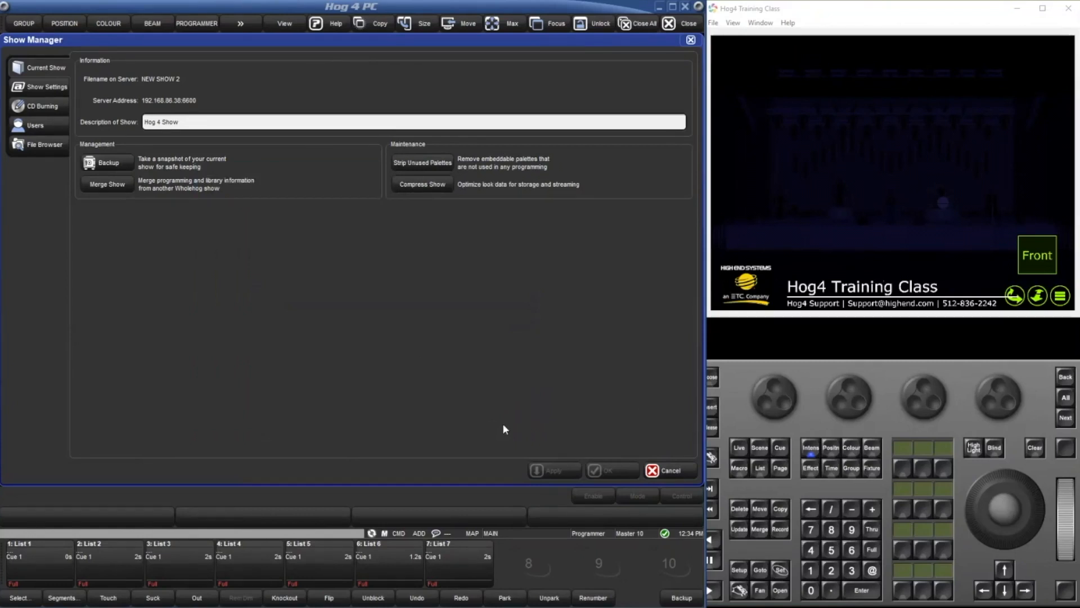
Close the Show Manager and Commands directory, and connect the visualizer node to the detected Capture visualizer in its network settings.
left_click(692, 41)
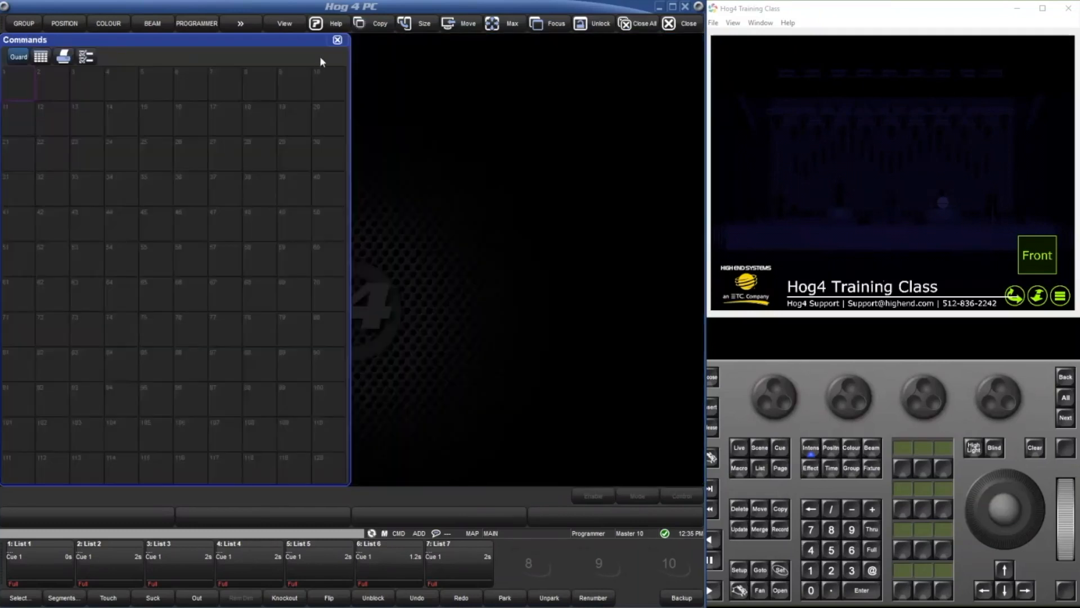
left_click(337, 40)
left_click(328, 305)
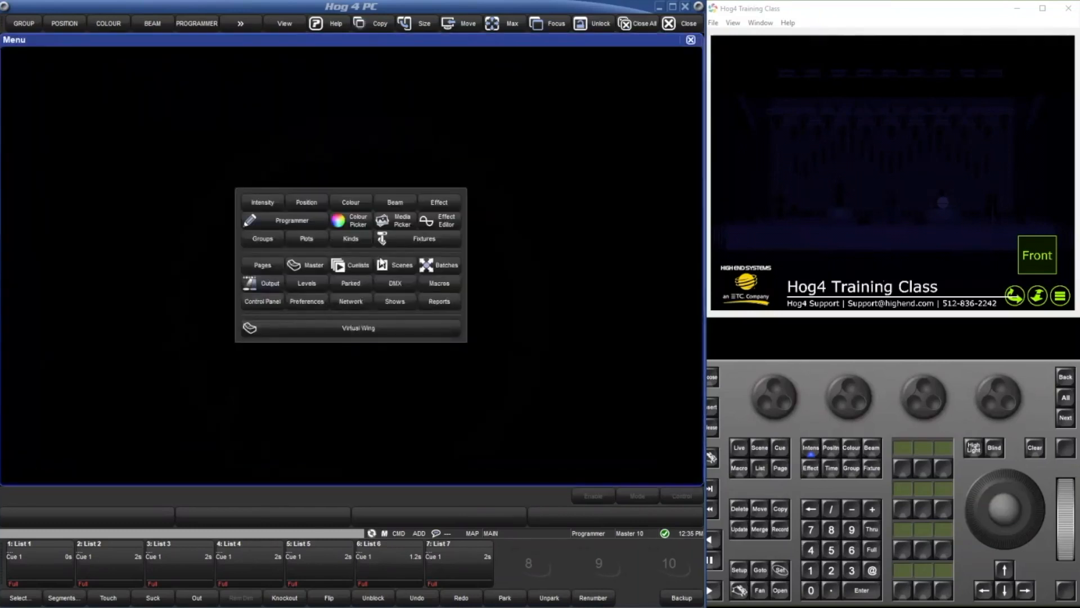
left_click(346, 302)
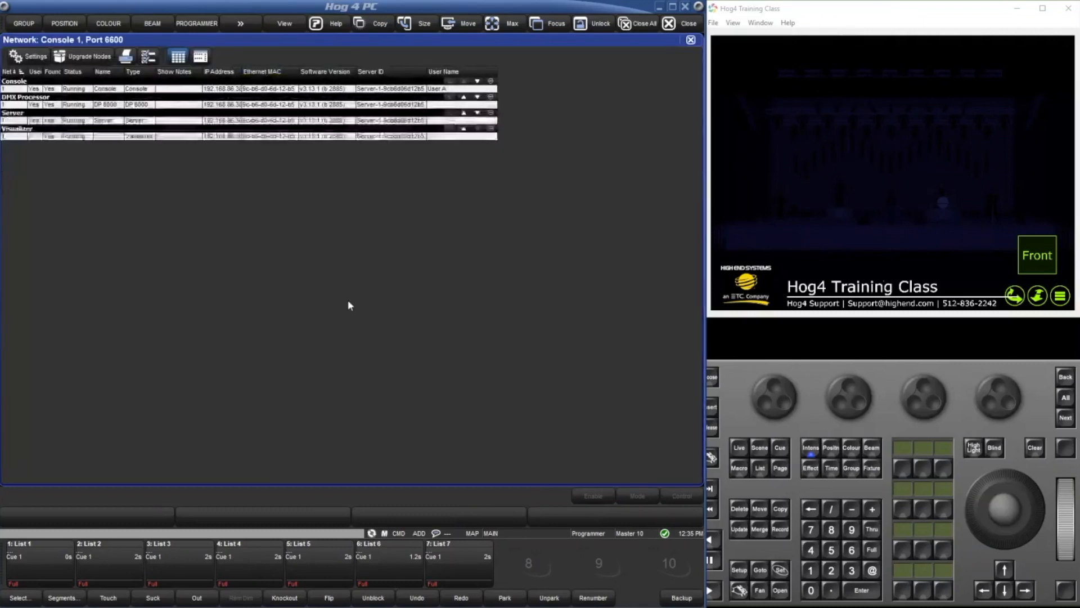
left_click(35, 54)
left_click(301, 222)
left_click(313, 265)
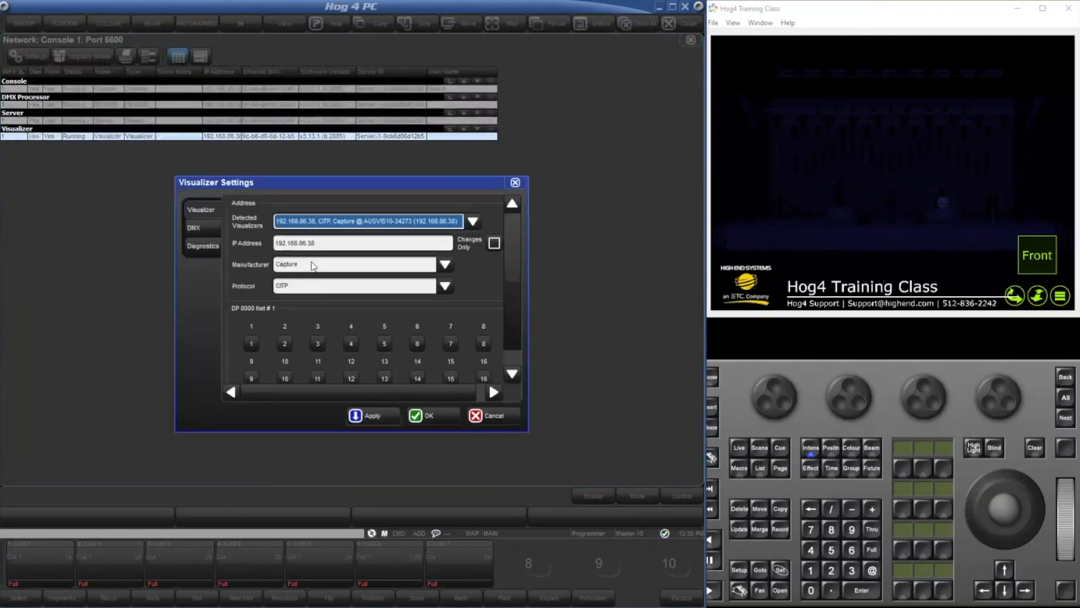
left_click(450, 419)
left_click(691, 40)
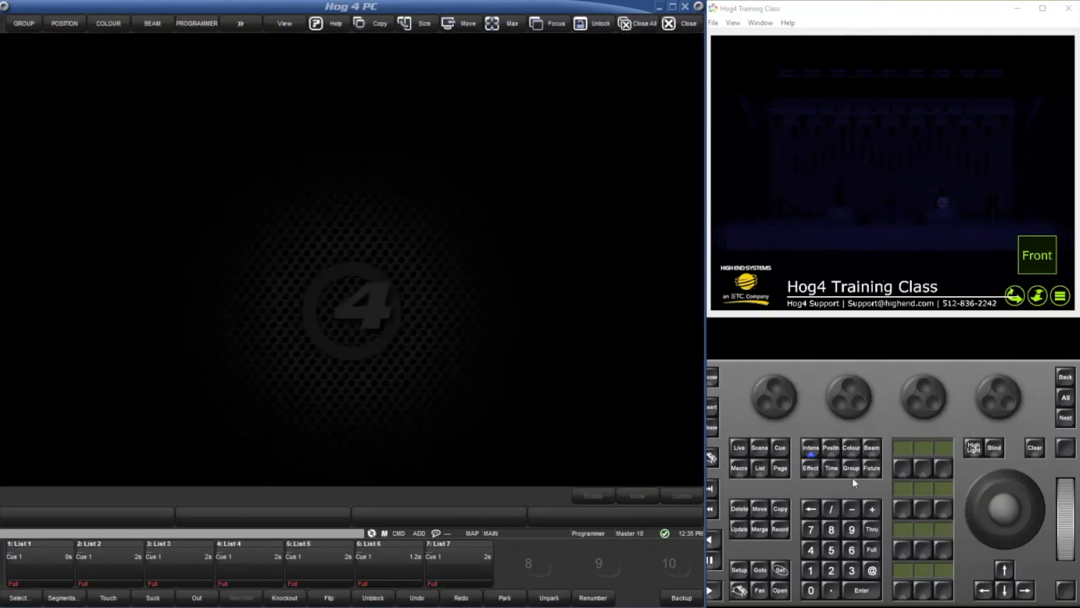
Test the visualizer output by setting the All Fixtures group to full, and clear the programmer.
left_click(24, 23)
left_click(29, 96)
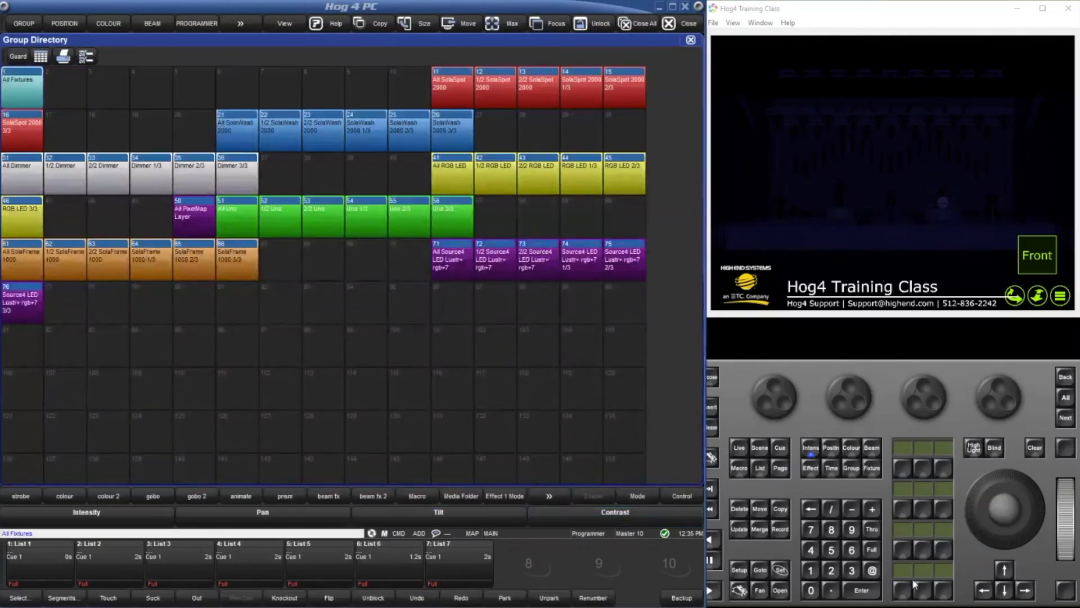
left_click(870, 551)
left_click(1038, 449)
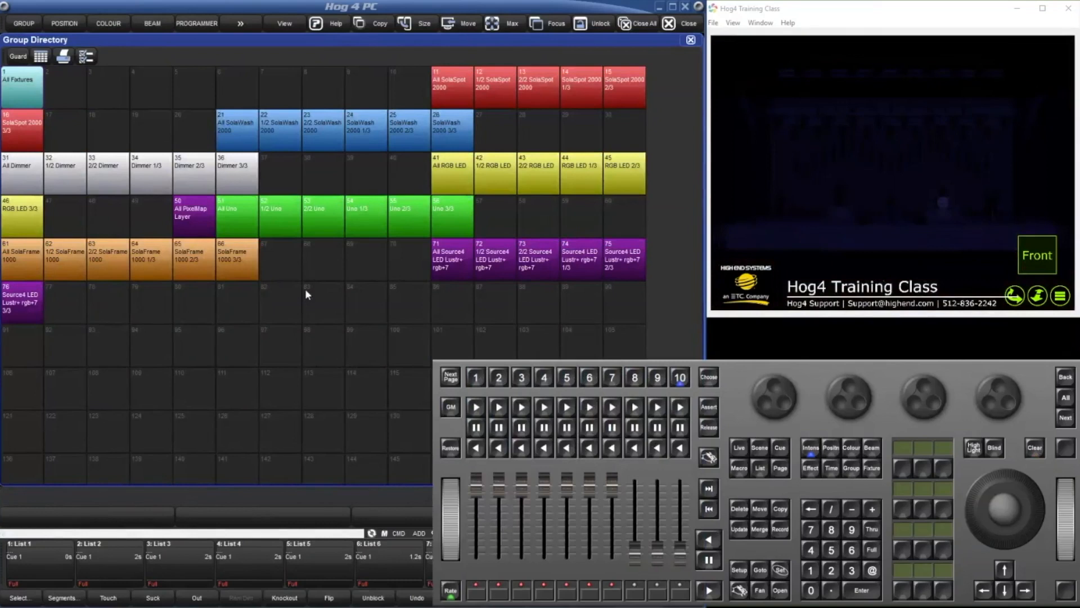
left_click(263, 423)
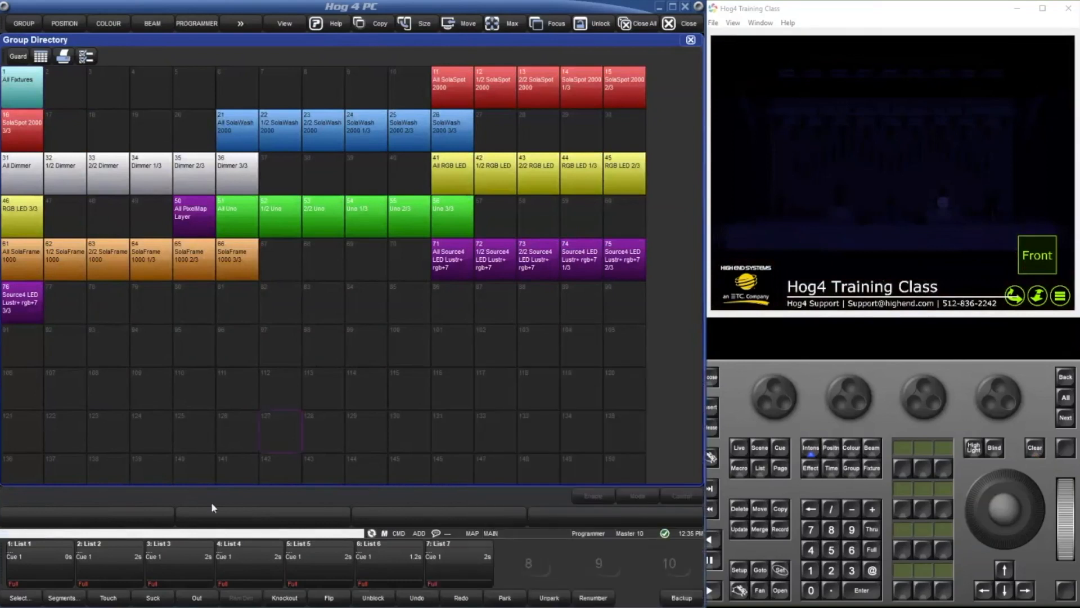
View the export dialog in the user preferences, cancel it, and close the preferences and Group Directory.
key("s")
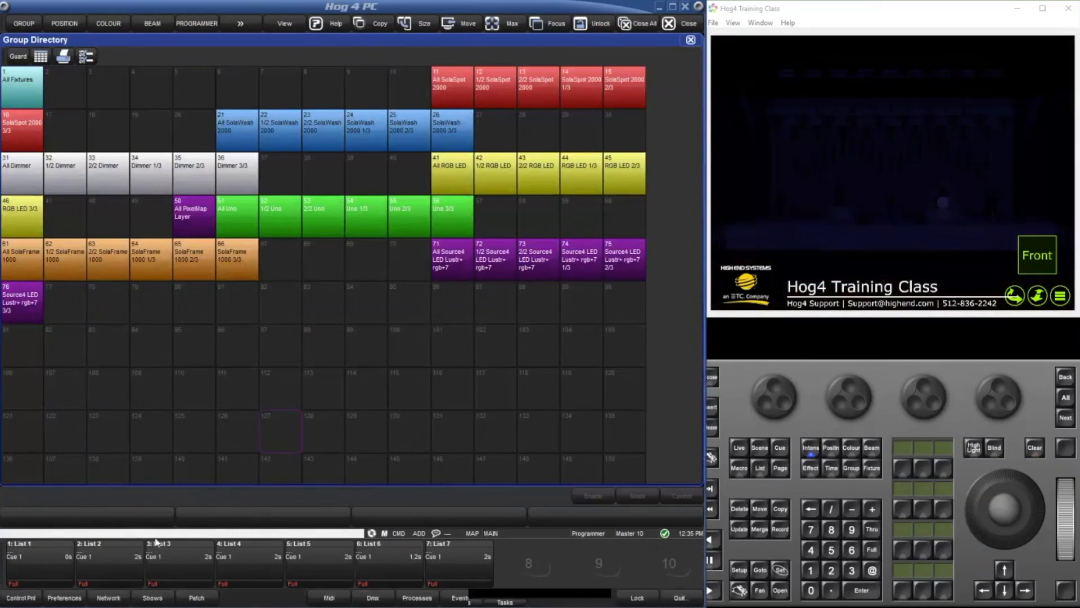
left_click(55, 600)
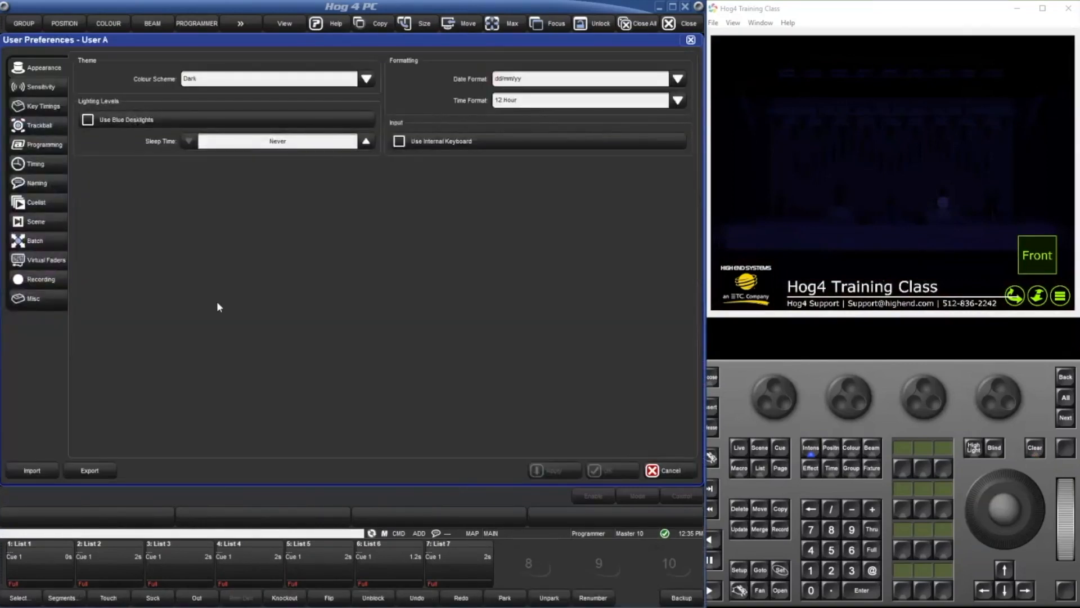
left_click(109, 472)
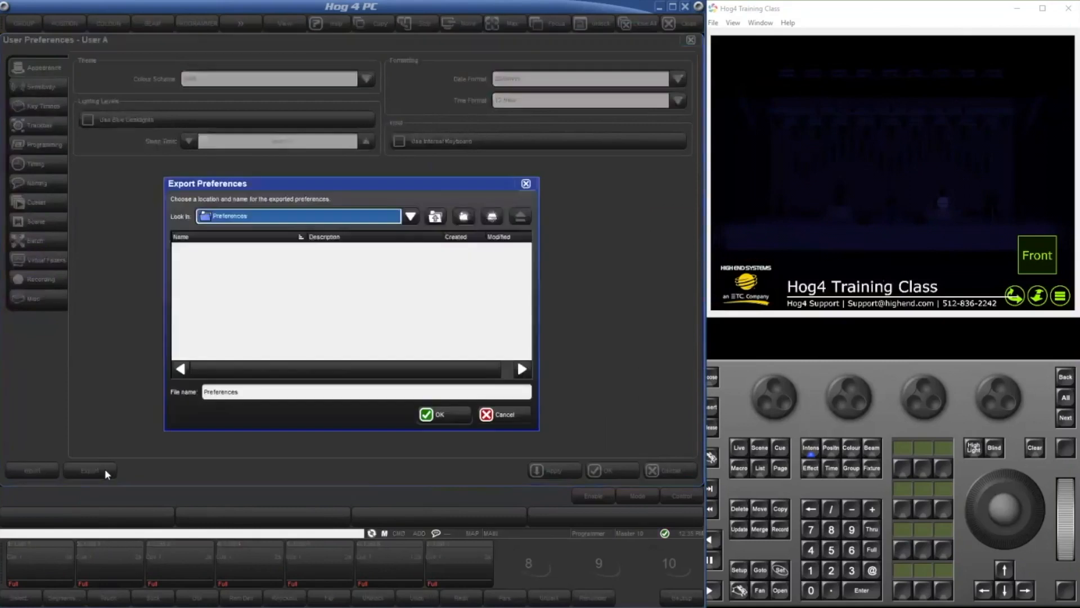
double_click(243, 388)
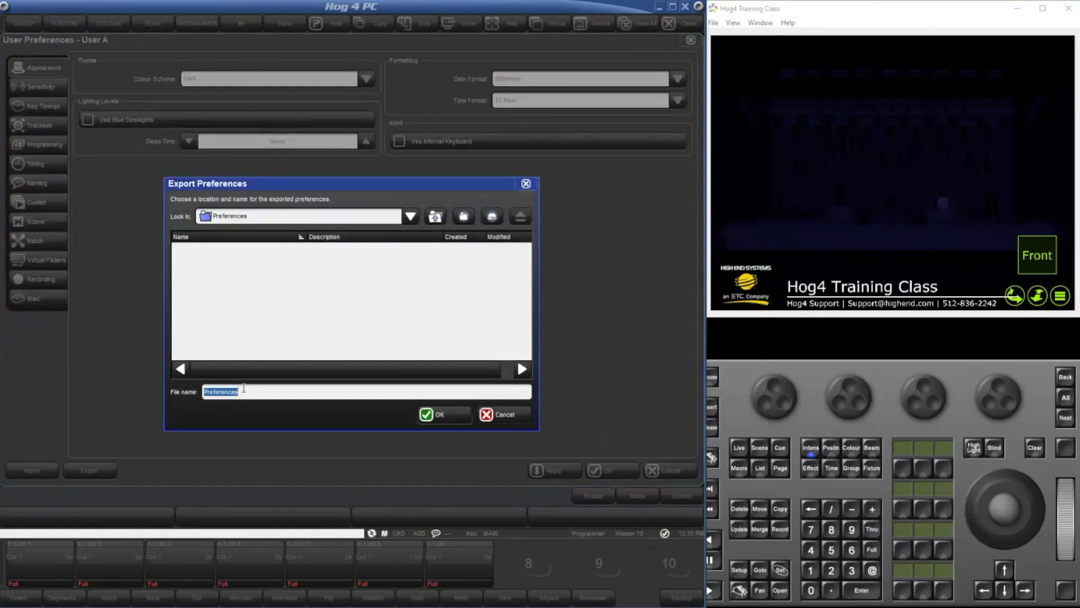
left_click(507, 418)
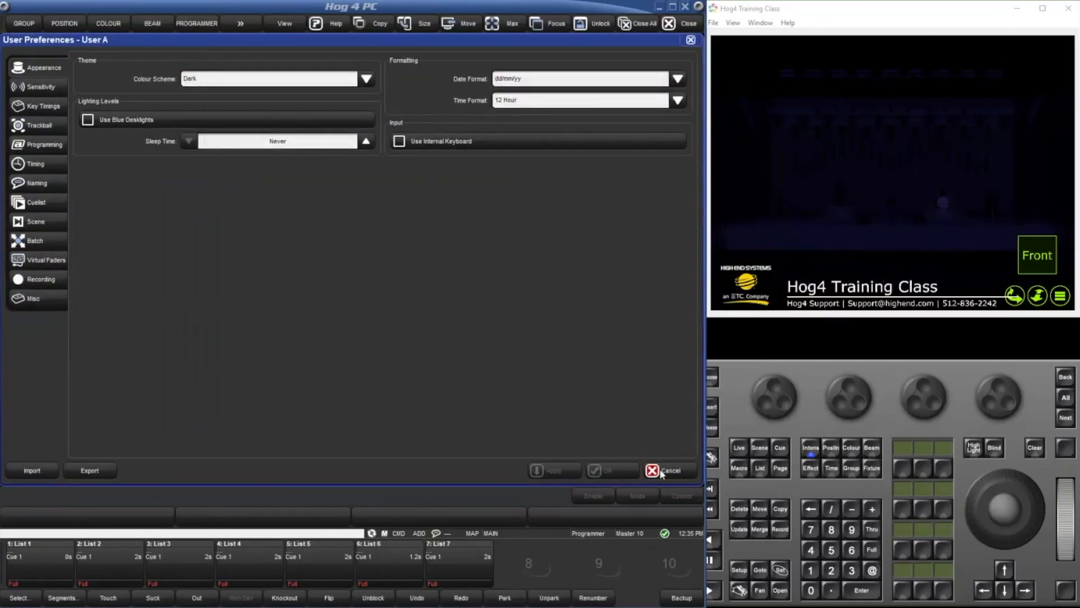
left_click(663, 473)
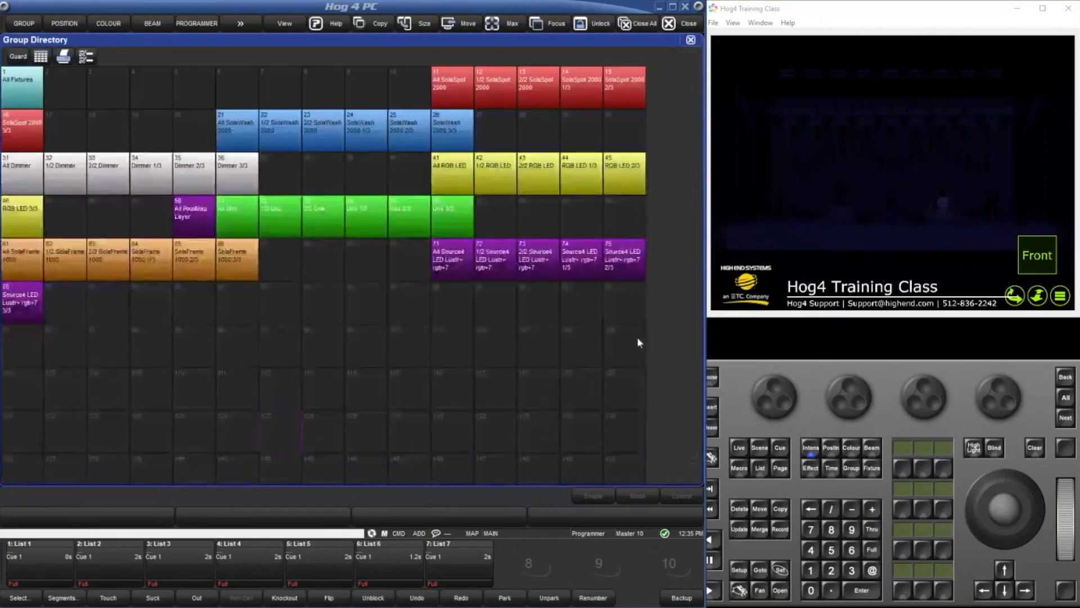
left_click(686, 31)
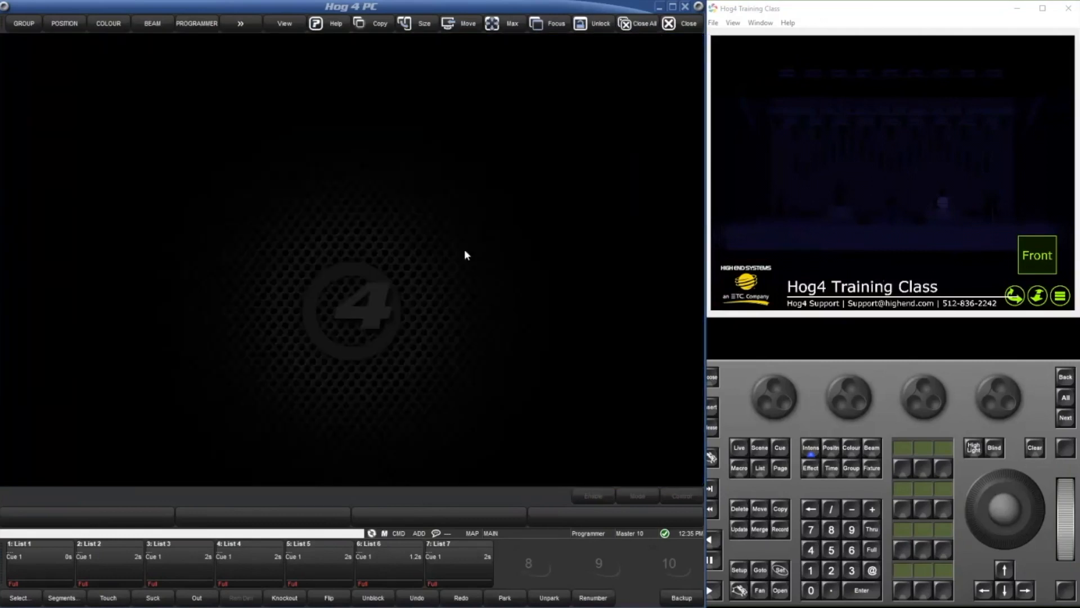
View the patch export dialog from the Fixture Window and cancel it.
left_click(340, 274)
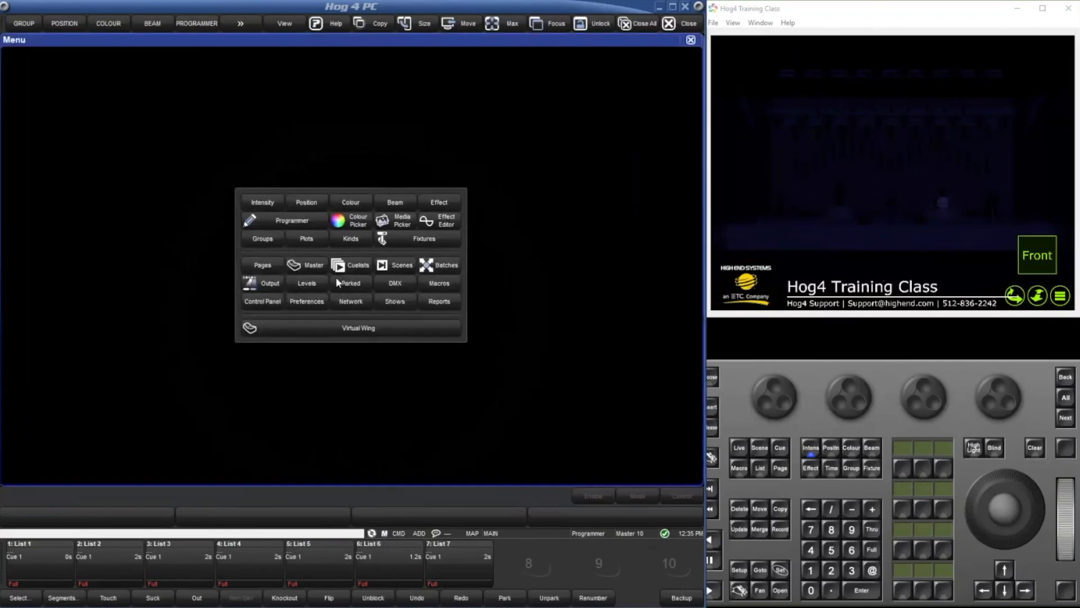
left_click(411, 241)
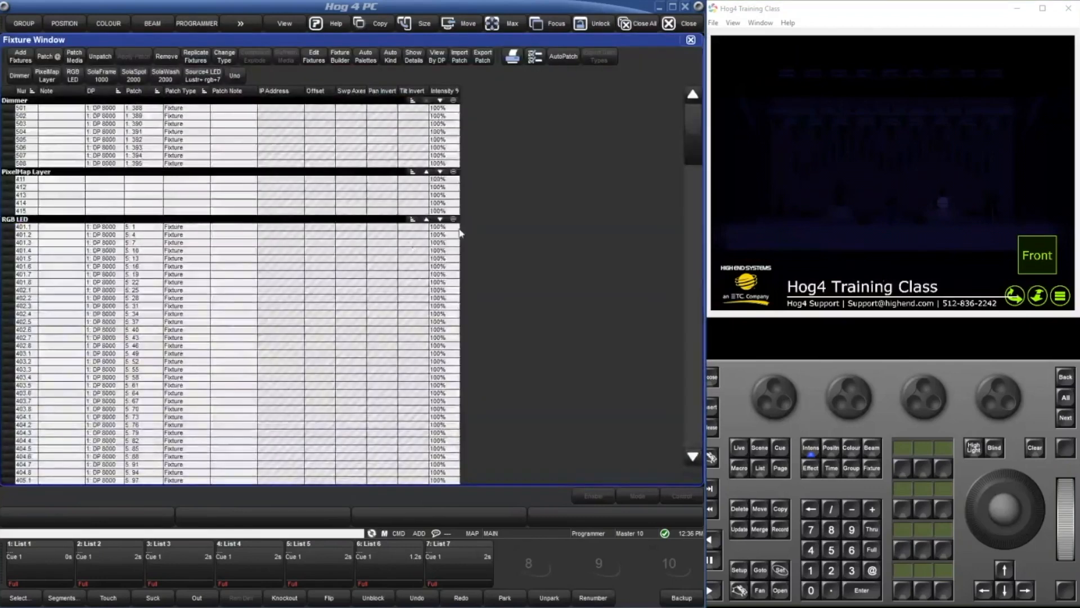
left_click(476, 61)
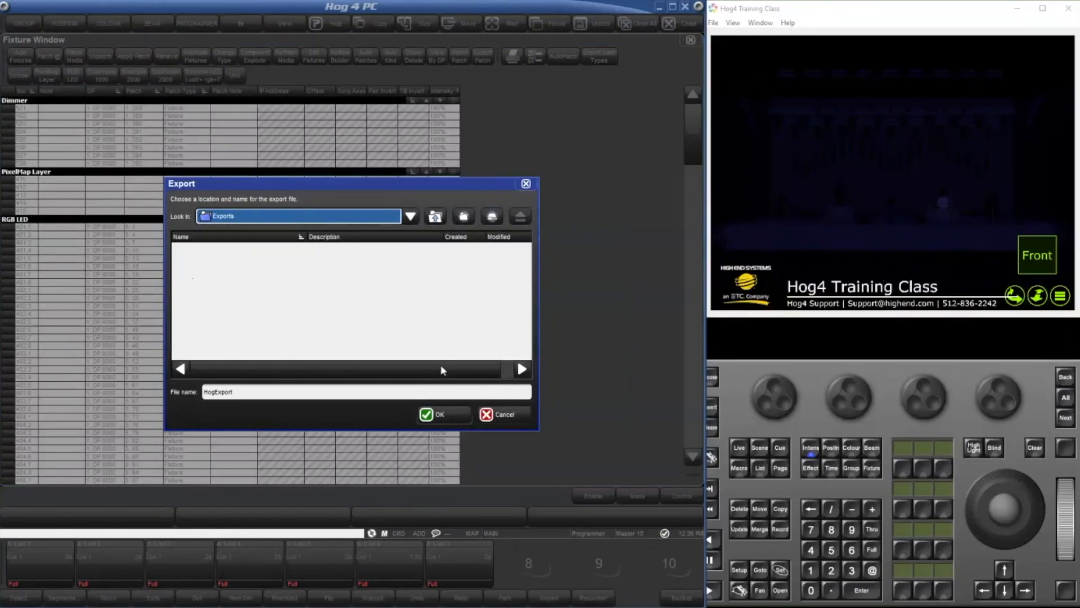
left_click(522, 417)
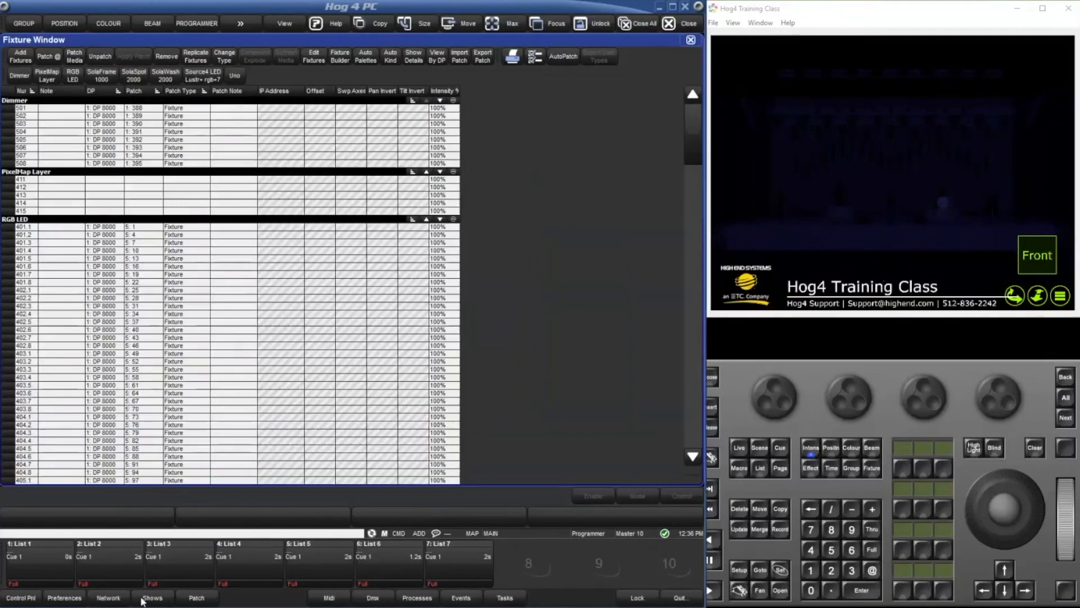
Review the DMX Processor 8000's FixtureNet, Art-Net output, E1.31 (sACN) and DMX widget settings, and cancel the dialog.
left_click(108, 597)
left_click(23, 105)
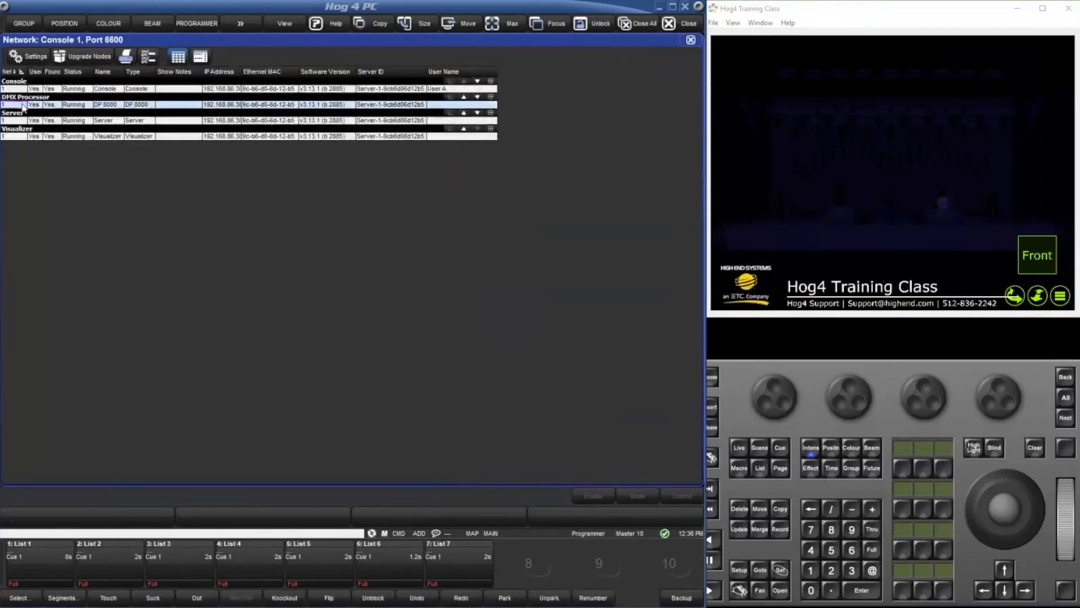
left_click(27, 58)
left_click(160, 192)
left_click(157, 174)
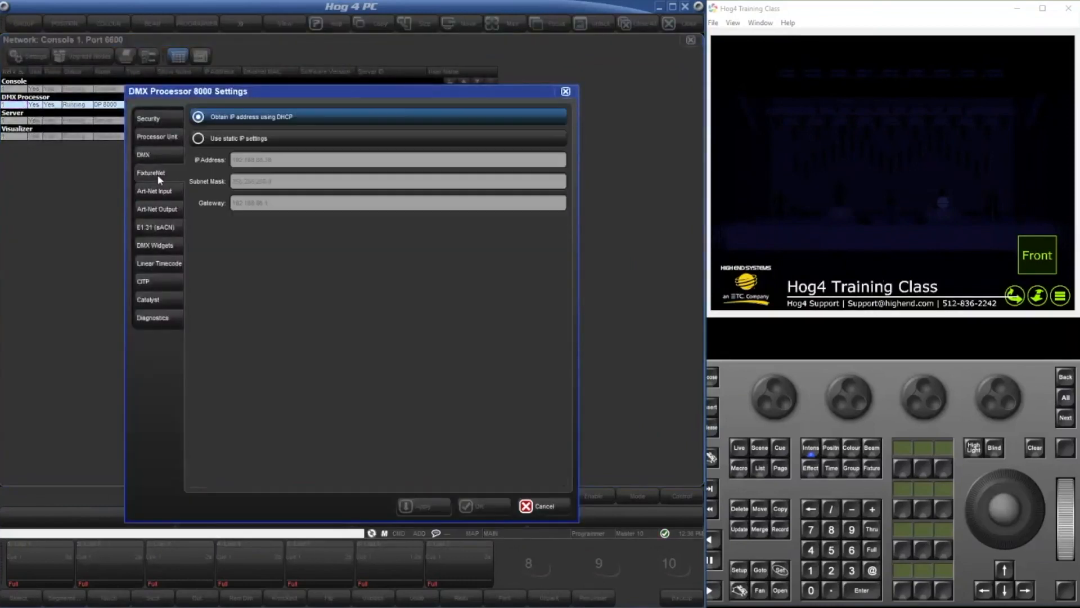
left_click(162, 209)
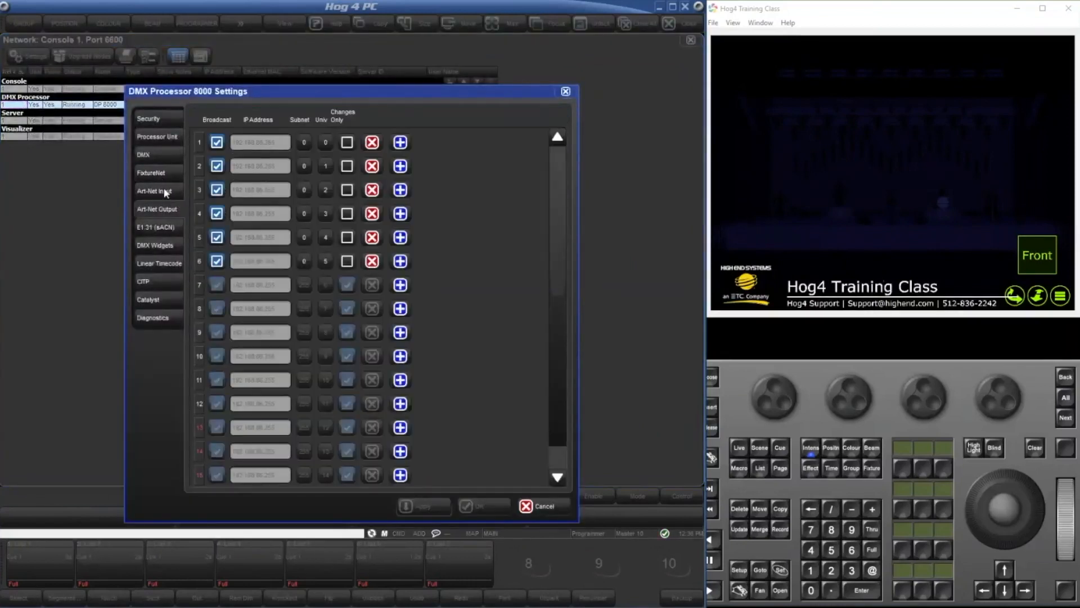
left_click(138, 230)
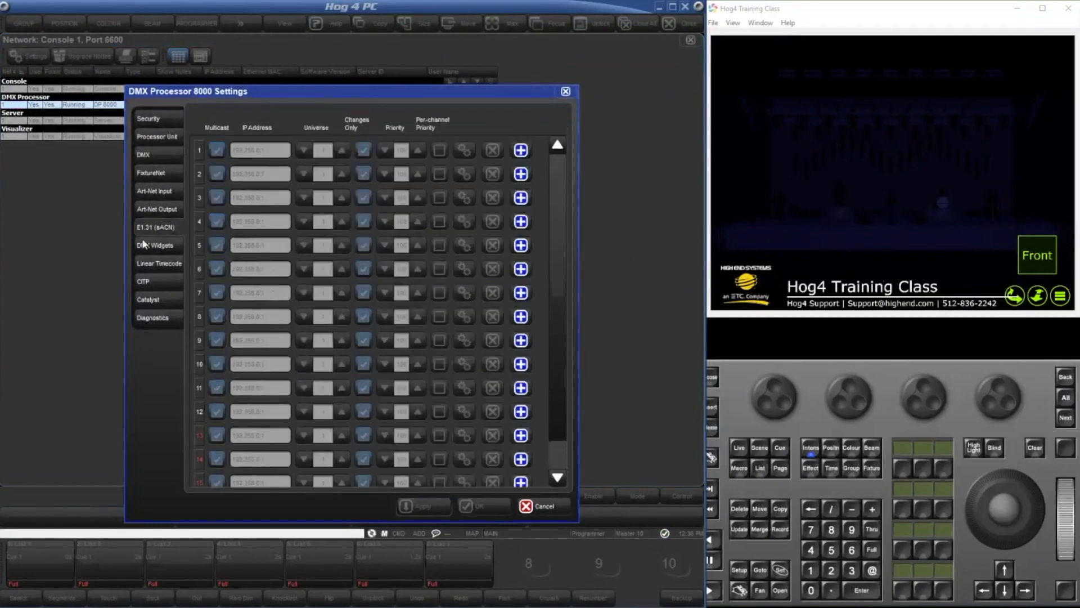
left_click(153, 245)
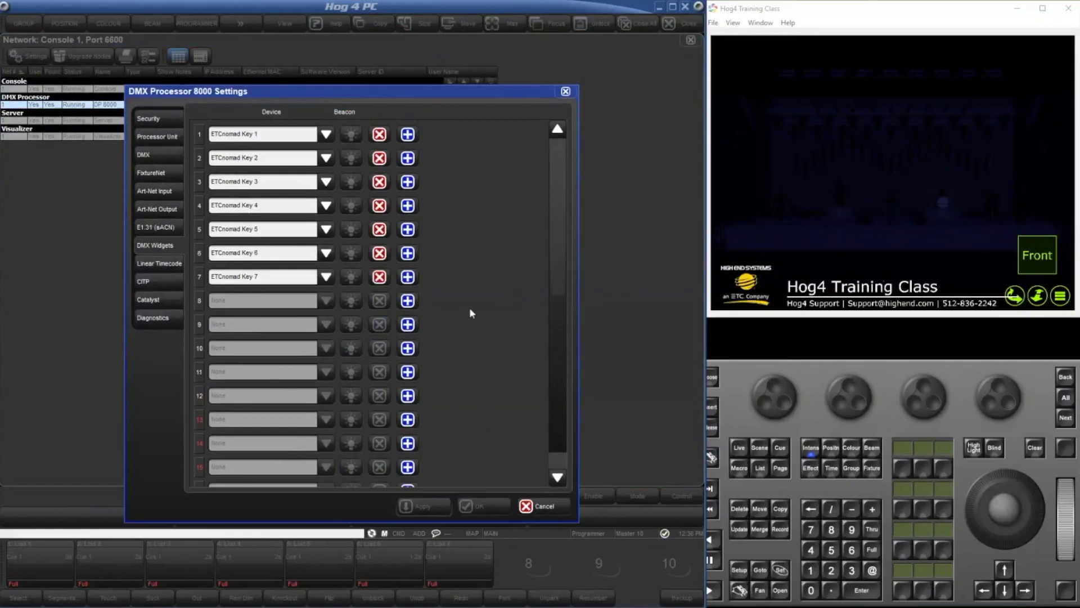
left_click(549, 503)
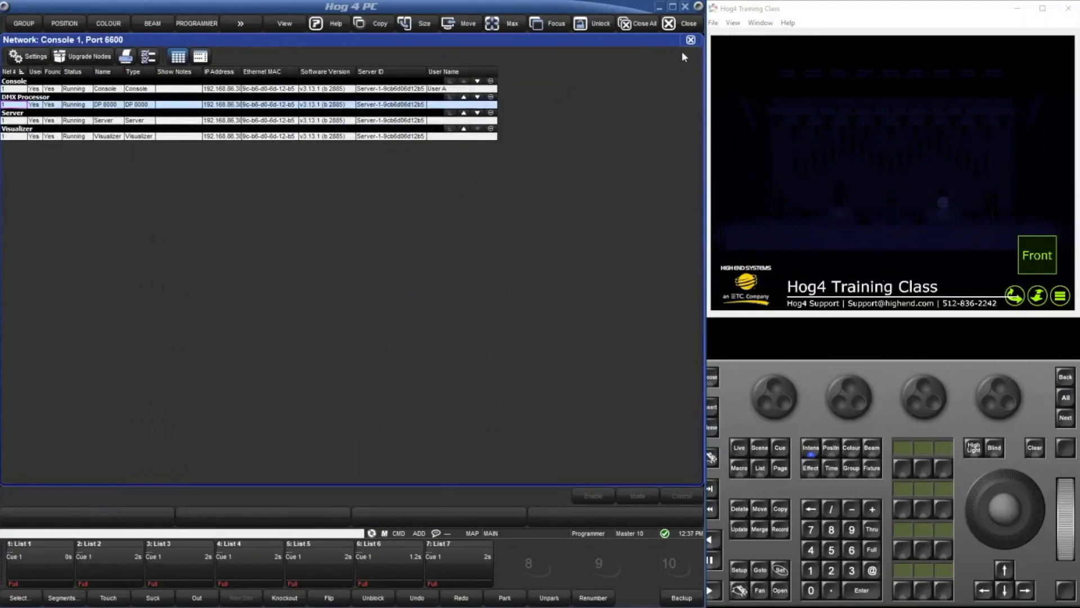
Close the Network and Fixture windows and open the Group Directory.
left_click(690, 41)
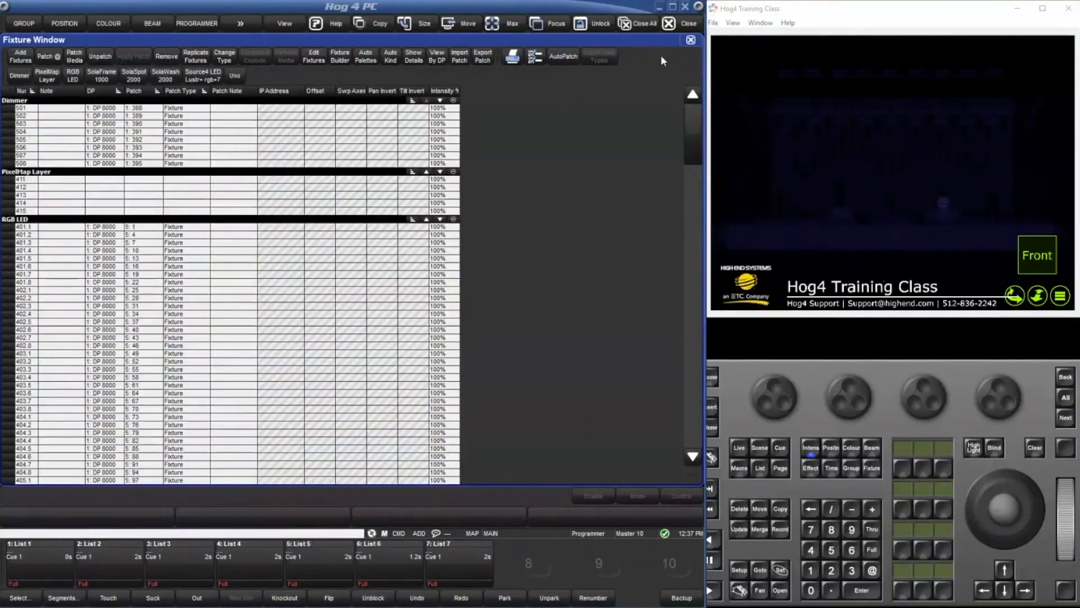
left_click(690, 40)
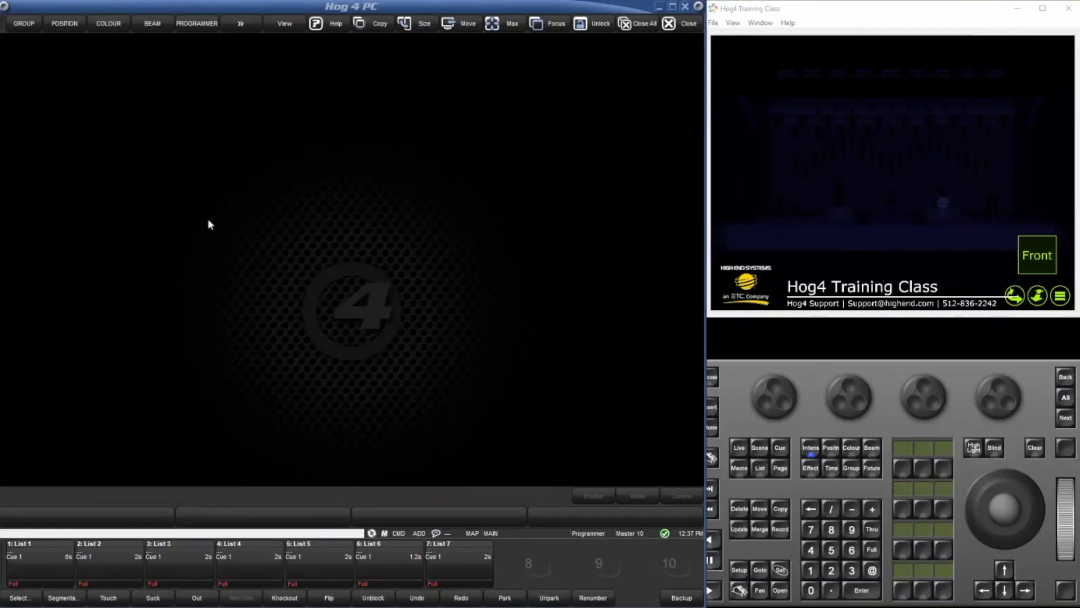
left_click(24, 23)
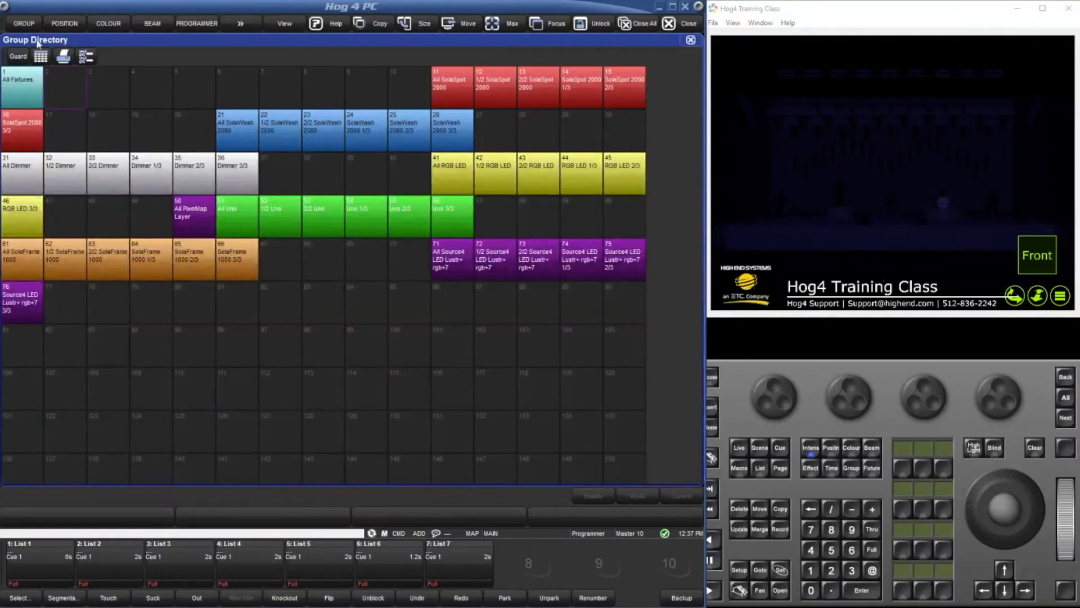
Configure the Group Directory to show 10 buttons across and close its configuration.
left_click(85, 58)
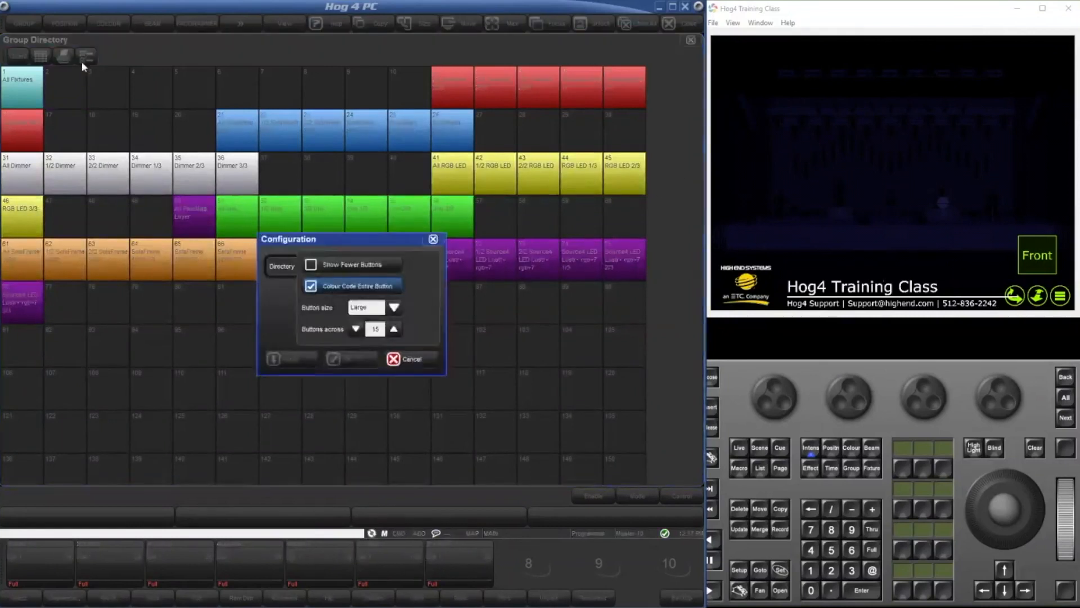
left_click(394, 329)
left_click(279, 359)
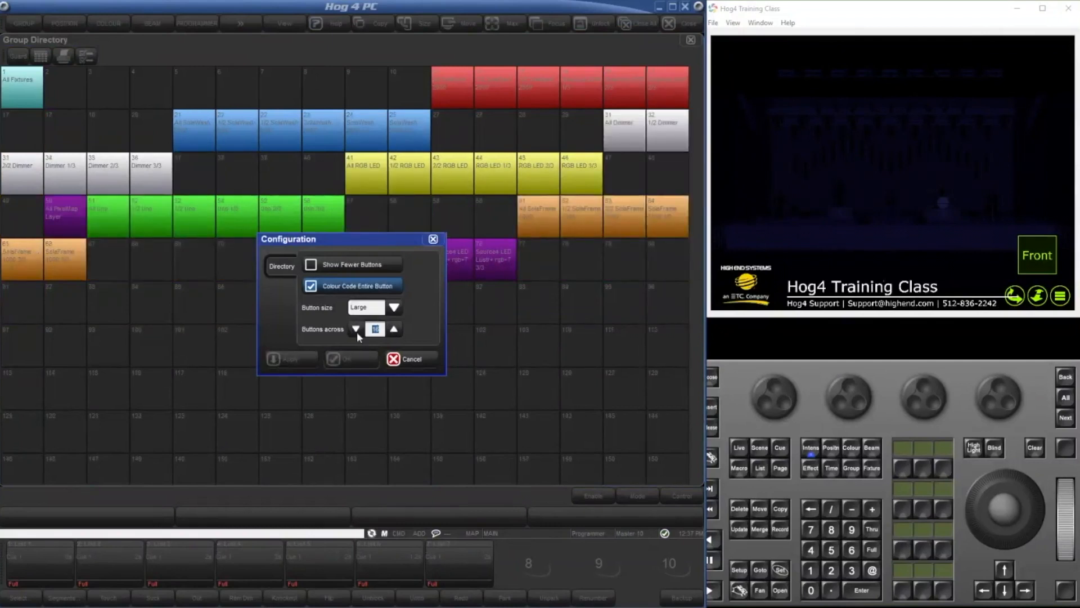
left_click(357, 332)
left_click(290, 358)
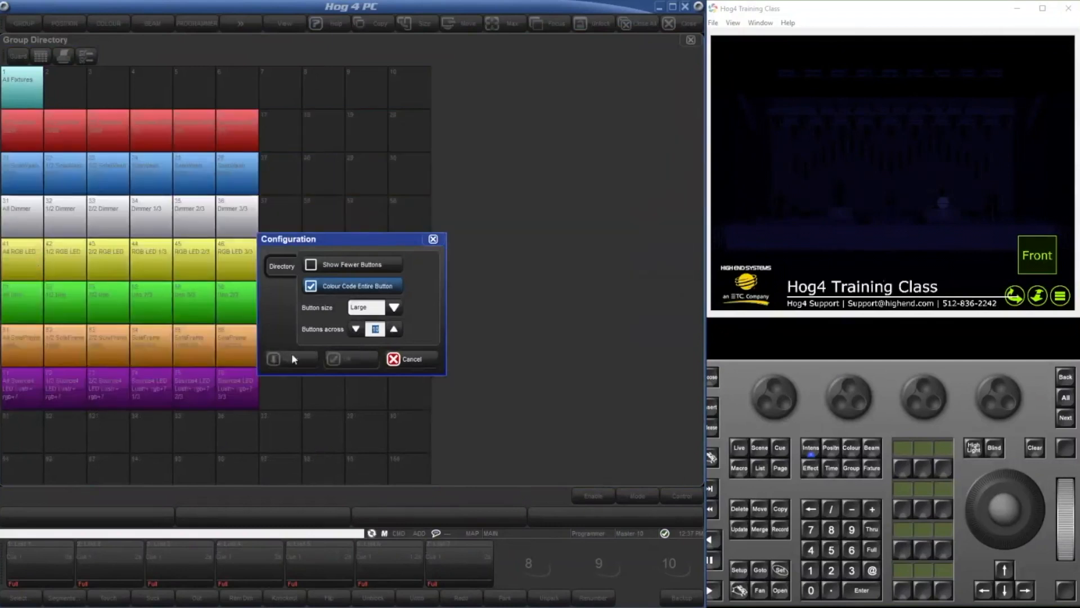
left_click(417, 358)
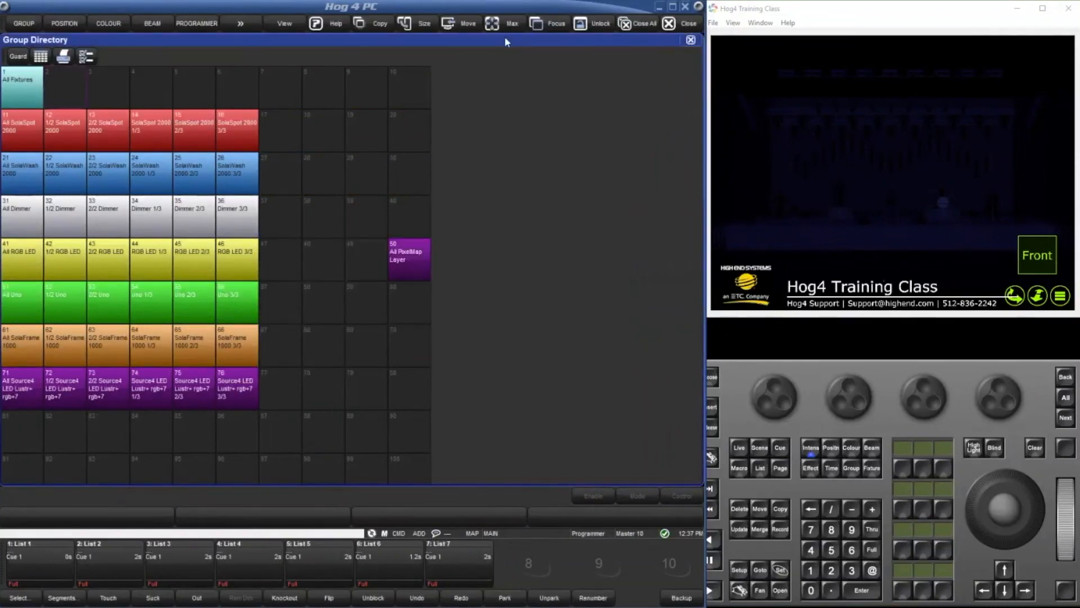
Unlock the window layout and narrow the Group Directory to the width of its ten columns.
left_click(595, 24)
mouse_move(703, 75)
left_mouse_down()
mouse_move(526, 84)
mouse_move(699, 91)
left_mouse_up()
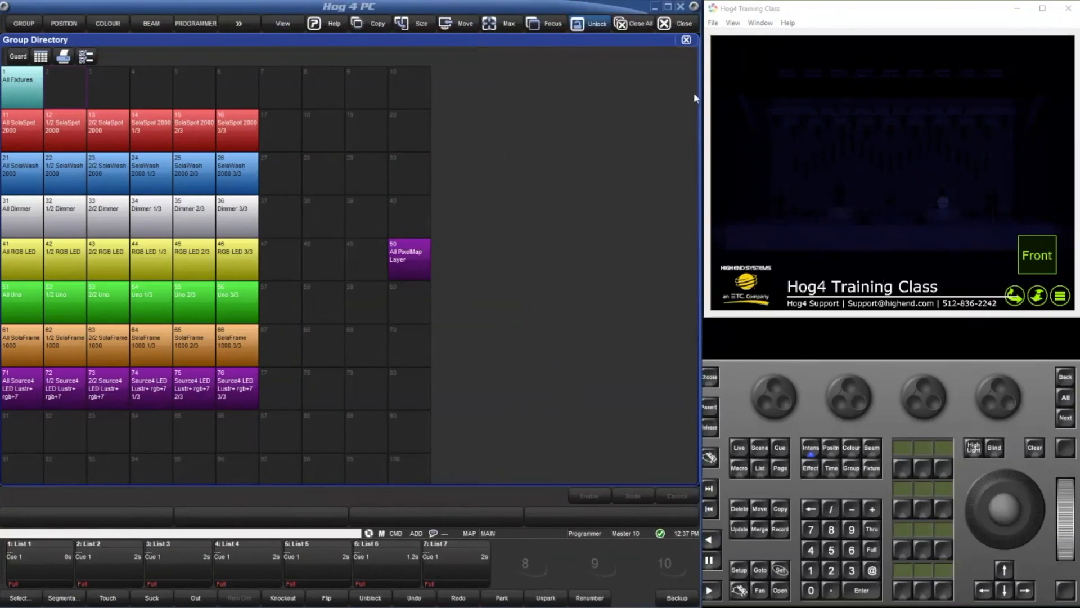
left_click_drag(696, 38, 431, 39)
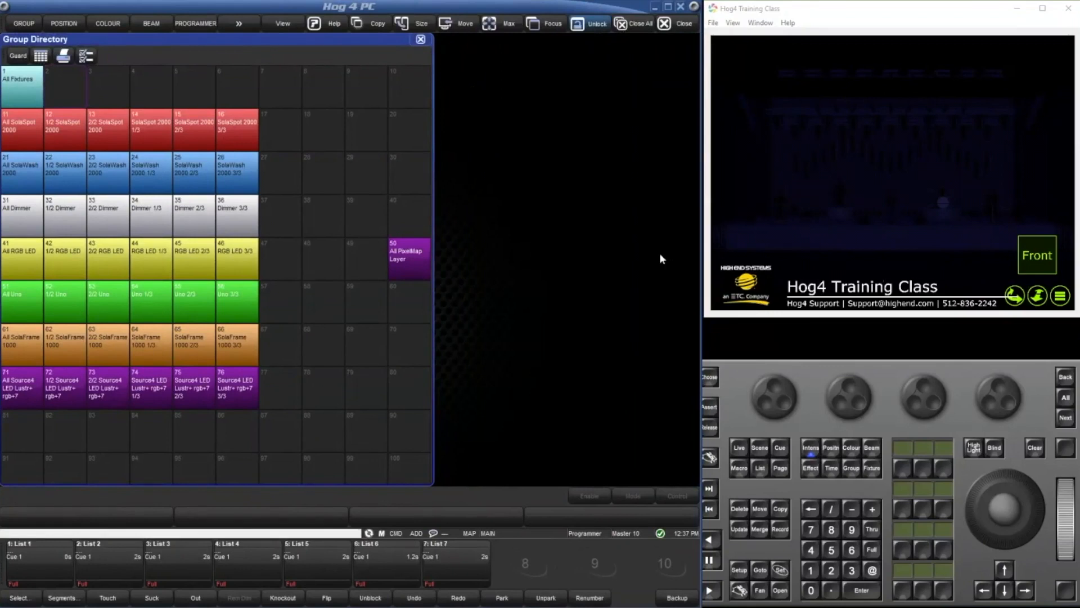
double_click(564, 117)
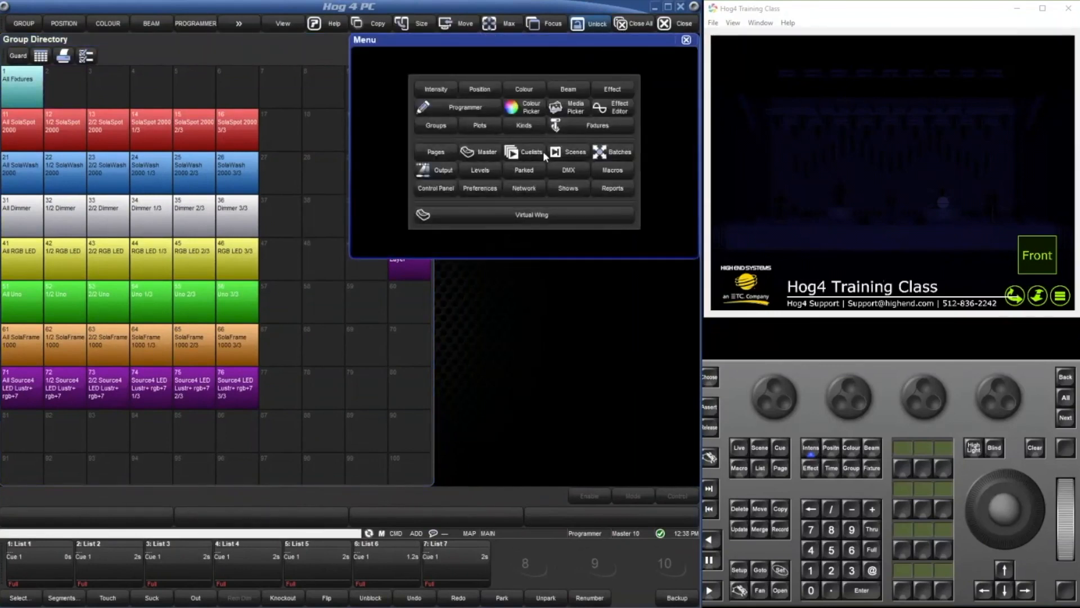
left_click(684, 41)
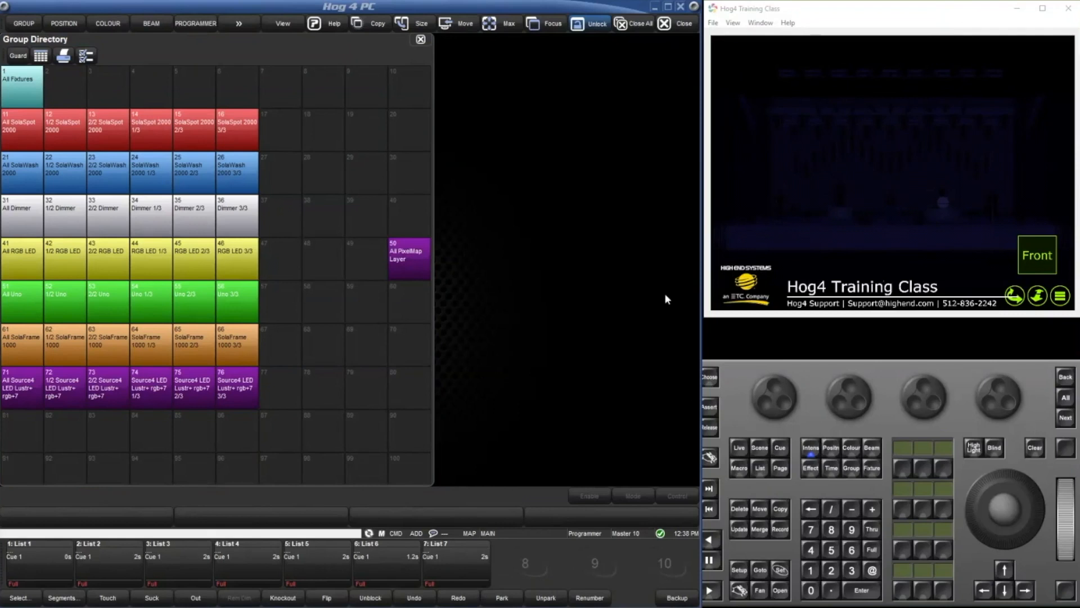
Open the cuelist of List 7 and examine the comment macro types available for Cue 1.
double_click(465, 565)
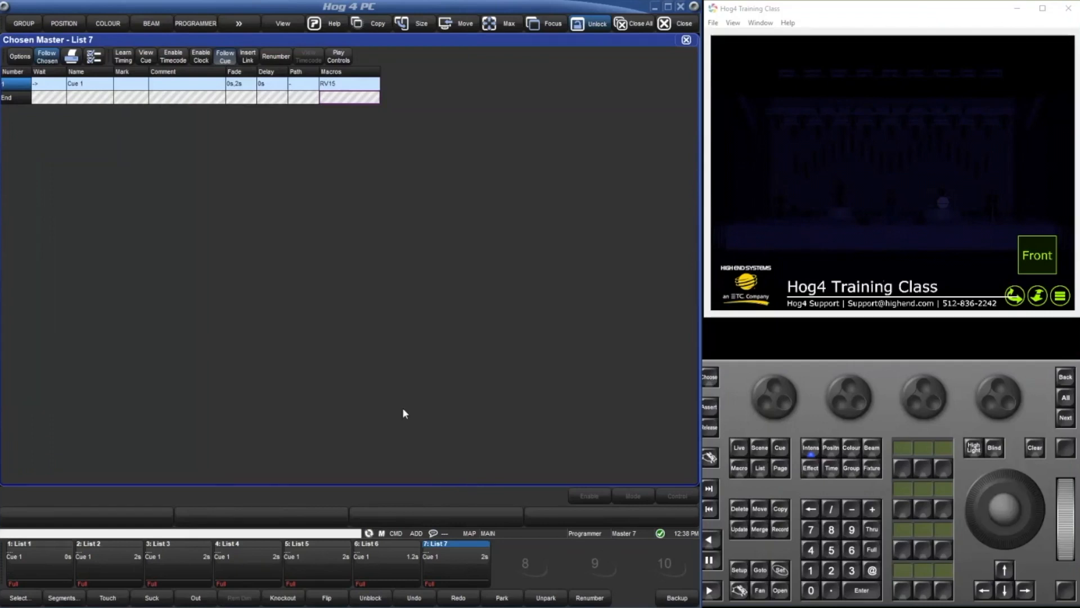
double_click(351, 90)
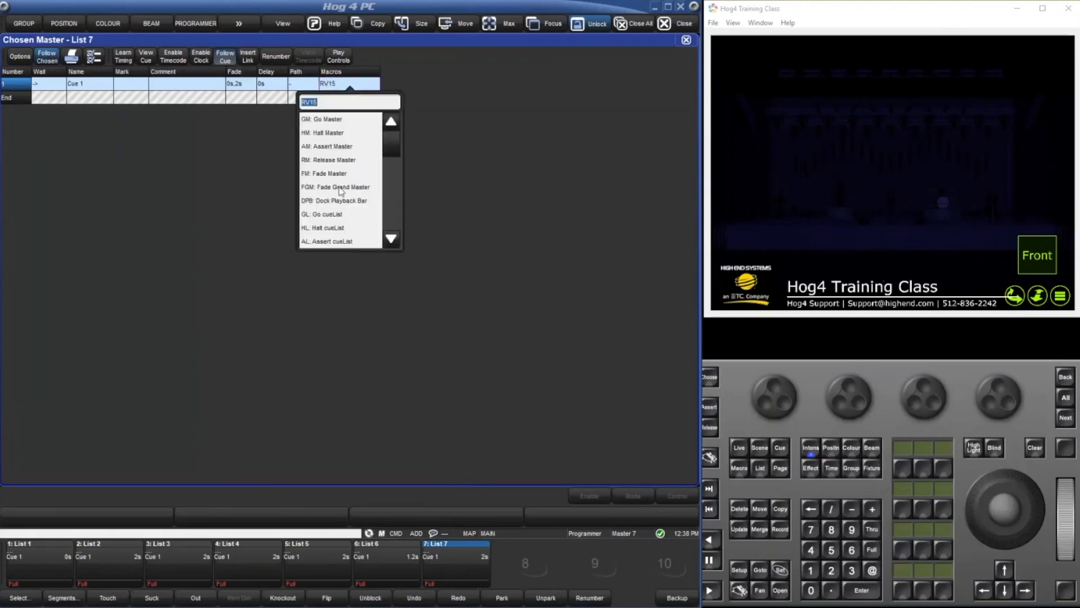
scroll(357, 228, "down", 3)
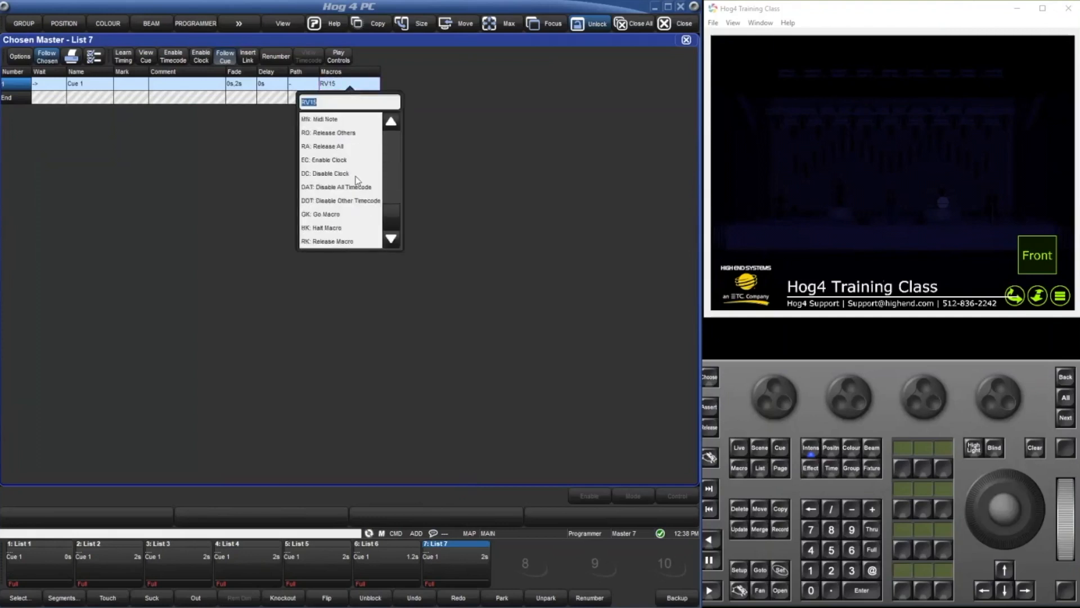
scroll(355, 176, "up", 3)
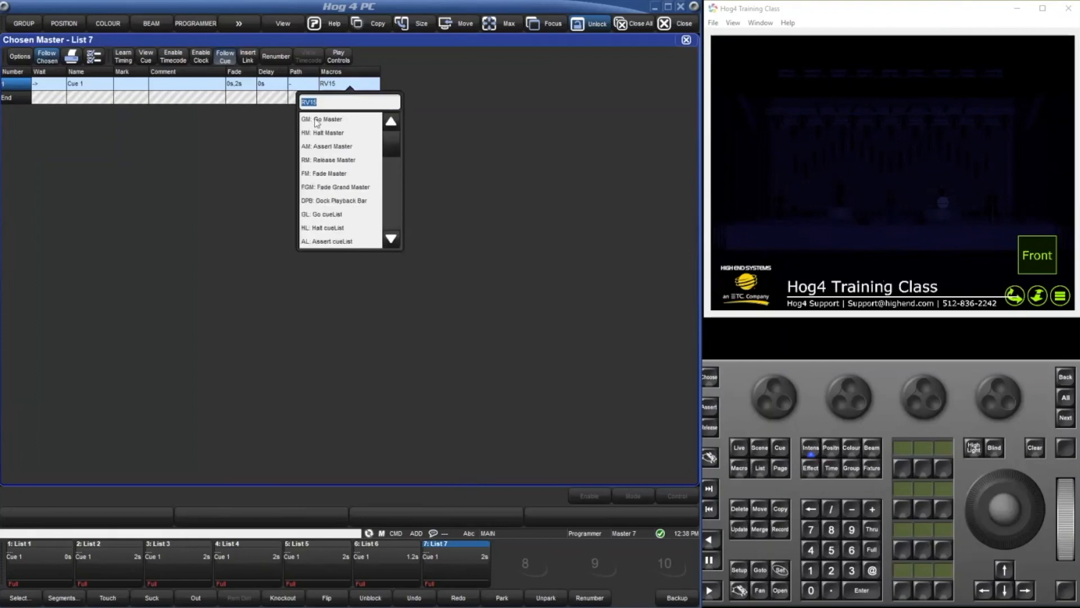
scroll(356, 173, "down", 1)
scroll(356, 173, "down", 2)
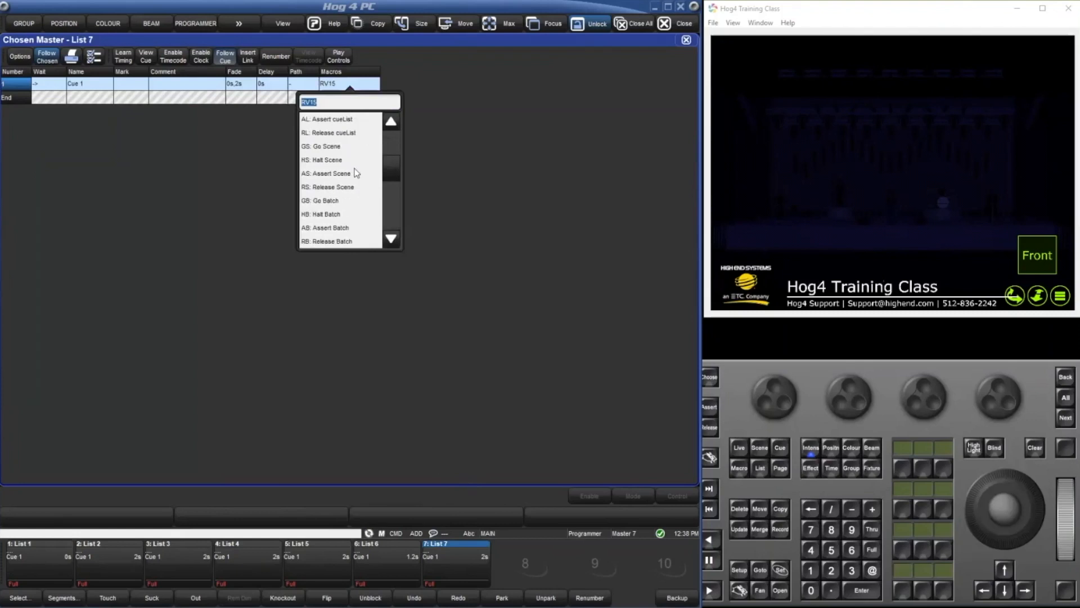
scroll(356, 173, "down", 1)
scroll(356, 173, "down", 1)
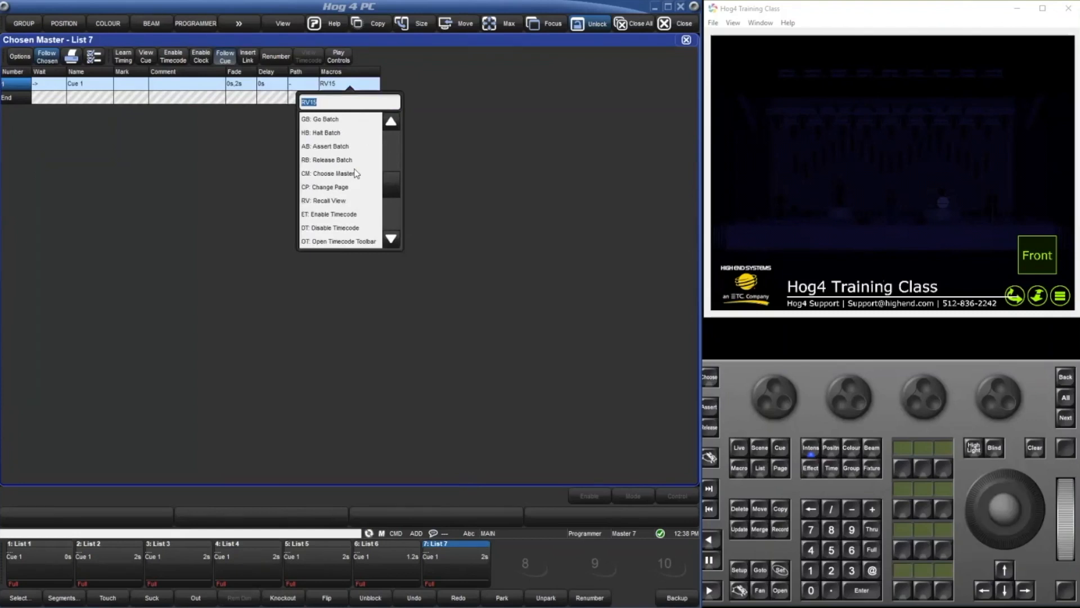
scroll(356, 173, "down", 2)
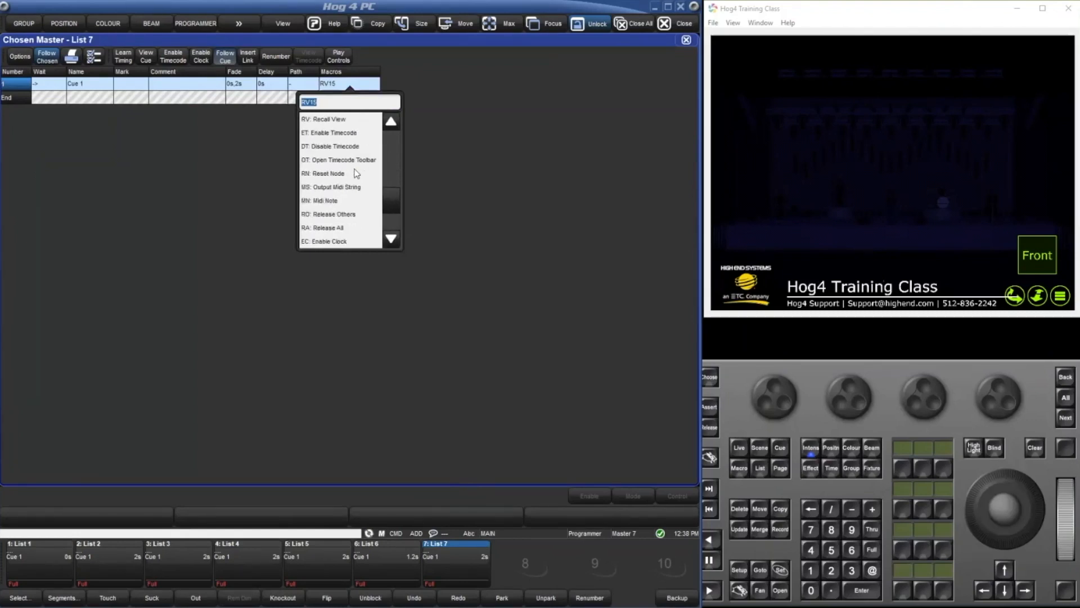
scroll(355, 172, "down", 1)
scroll(355, 173, "up", 1)
scroll(350, 235, "down", 2)
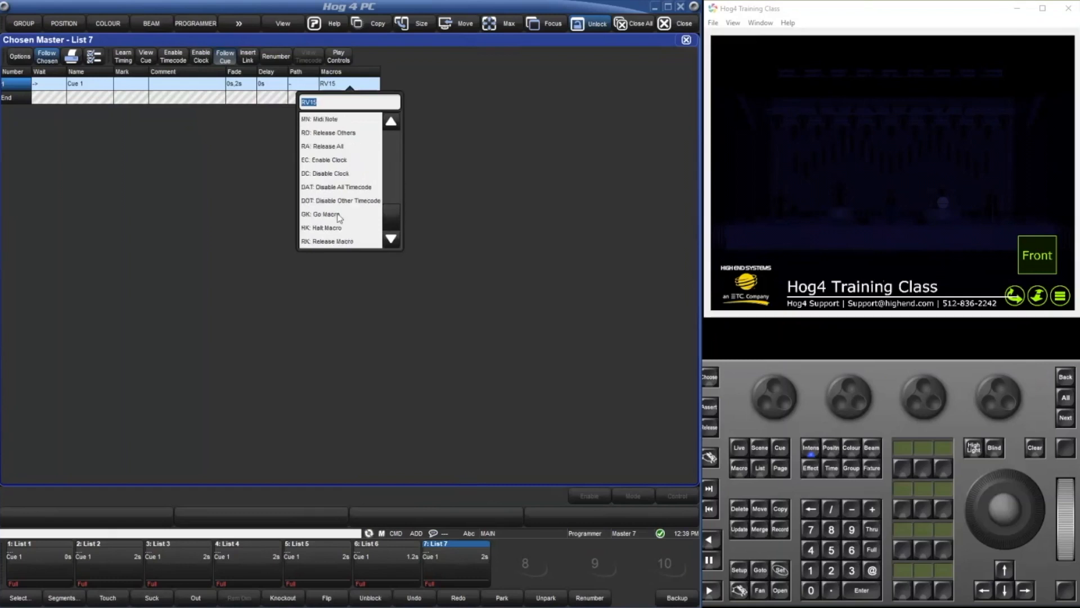
key("BackSpace")
scroll(385, 208, "up", 5)
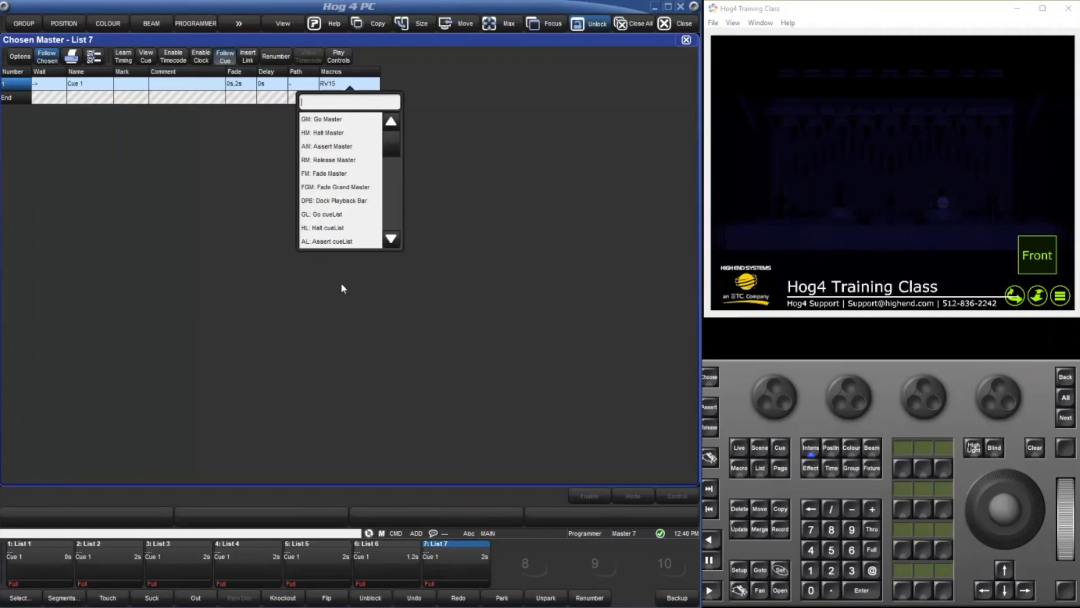
scroll(356, 191, "down", 5)
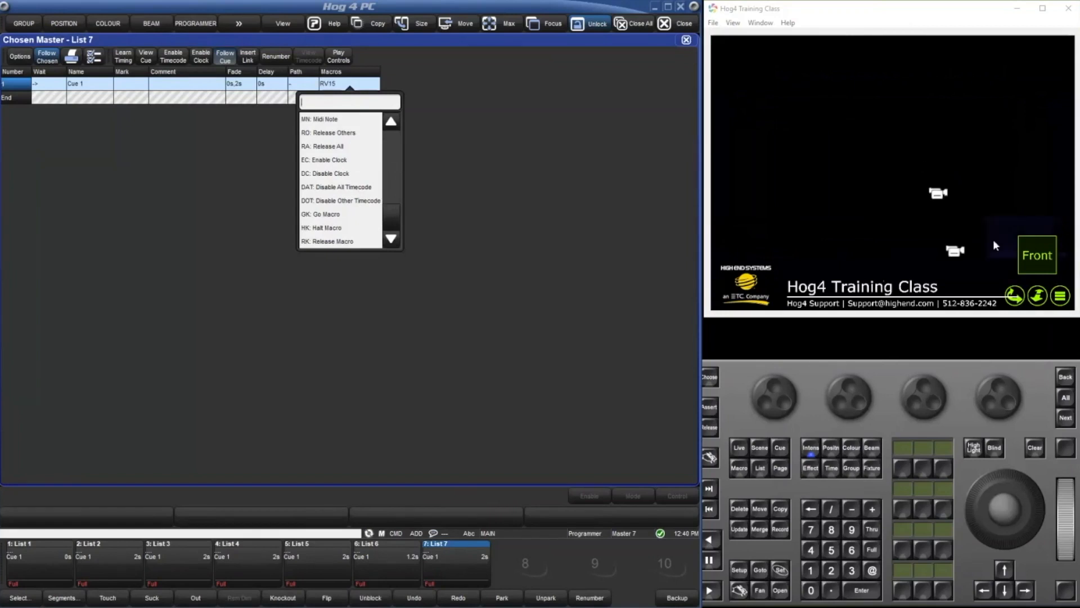
left_click_drag(1021, 225, 897, 207)
scroll(897, 207, "up", 5)
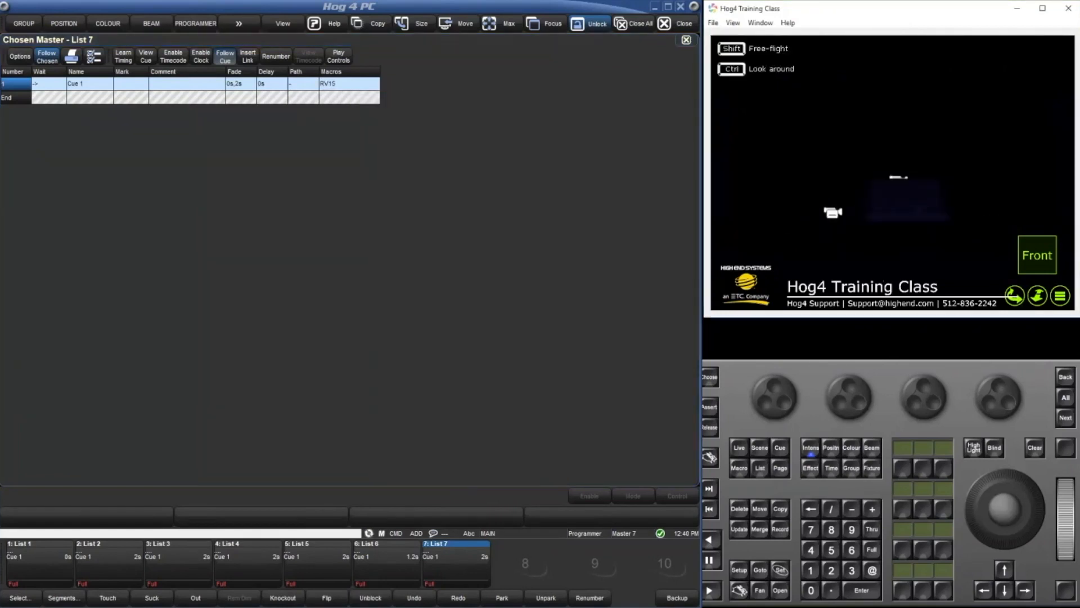
scroll(921, 217, "up", 3)
scroll(921, 217, "down", 2)
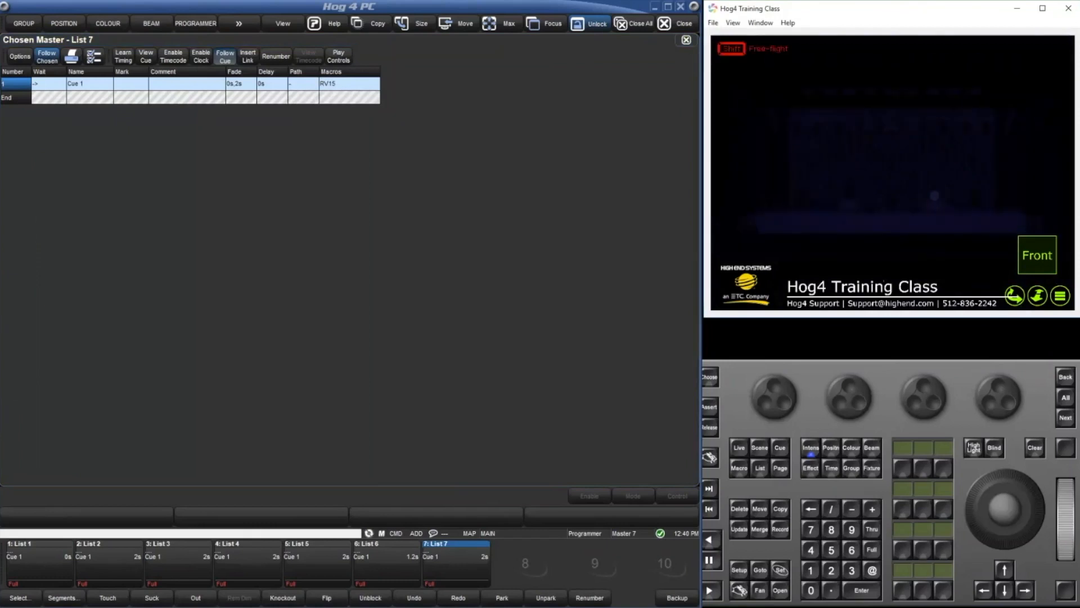
Close all windows and open the Group Directory, widened to show all ten columns, with the Plots window below it.
left_click(483, 42)
left_click(629, 26)
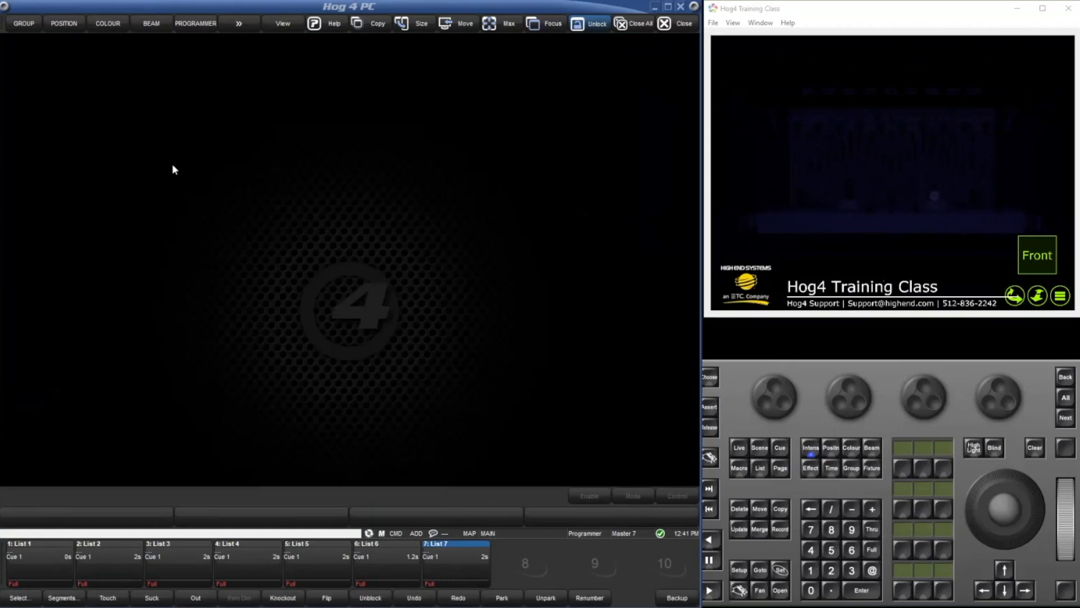
double_click(137, 150)
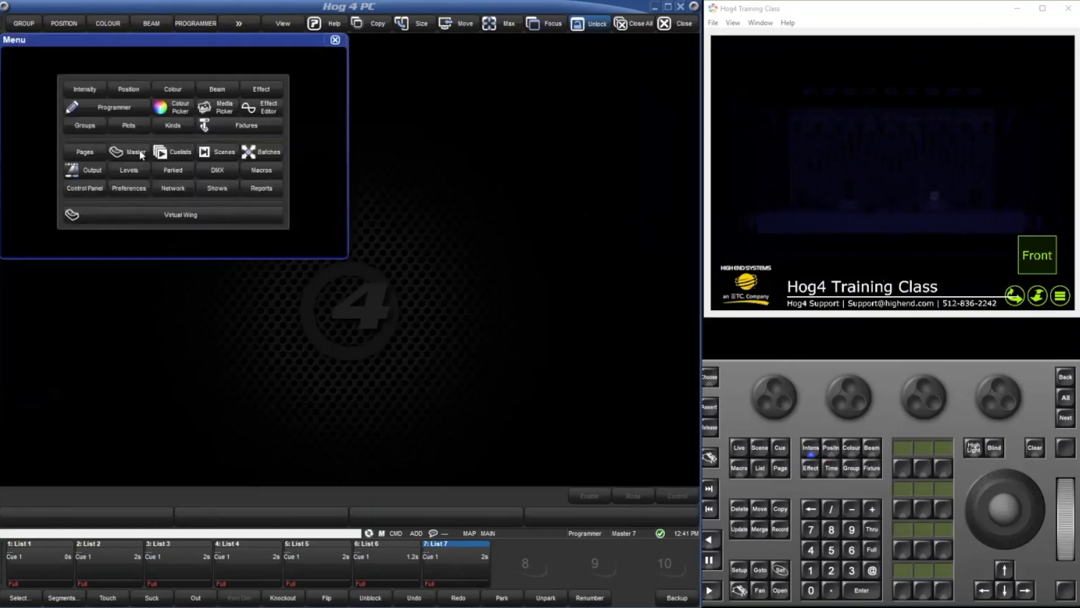
left_click(101, 121)
scroll(102, 125, "down", 3)
scroll(102, 129, "down", 3)
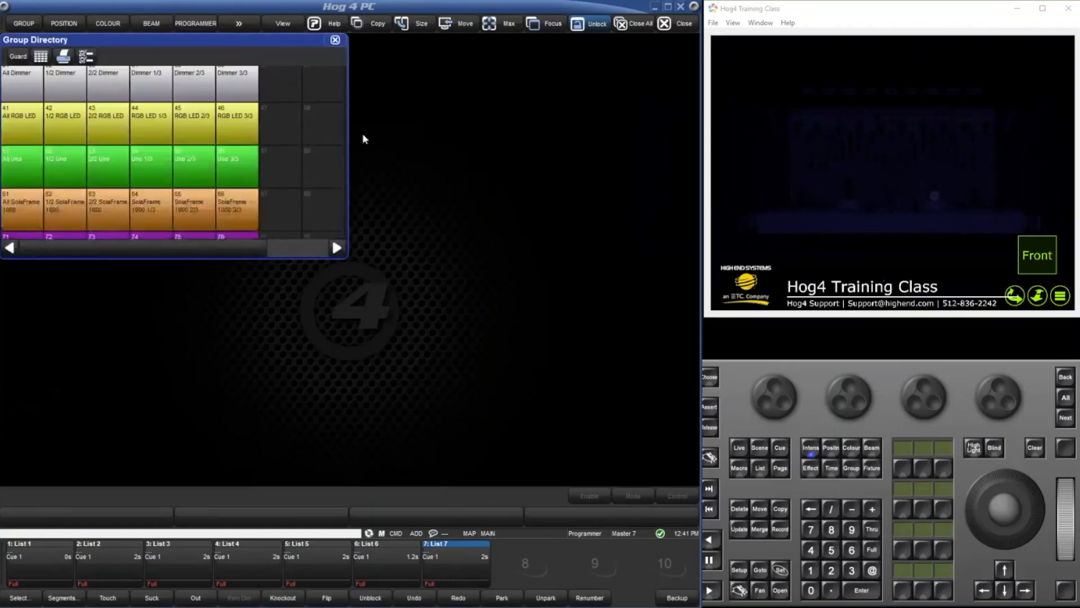
left_click_drag(347, 132, 603, 151)
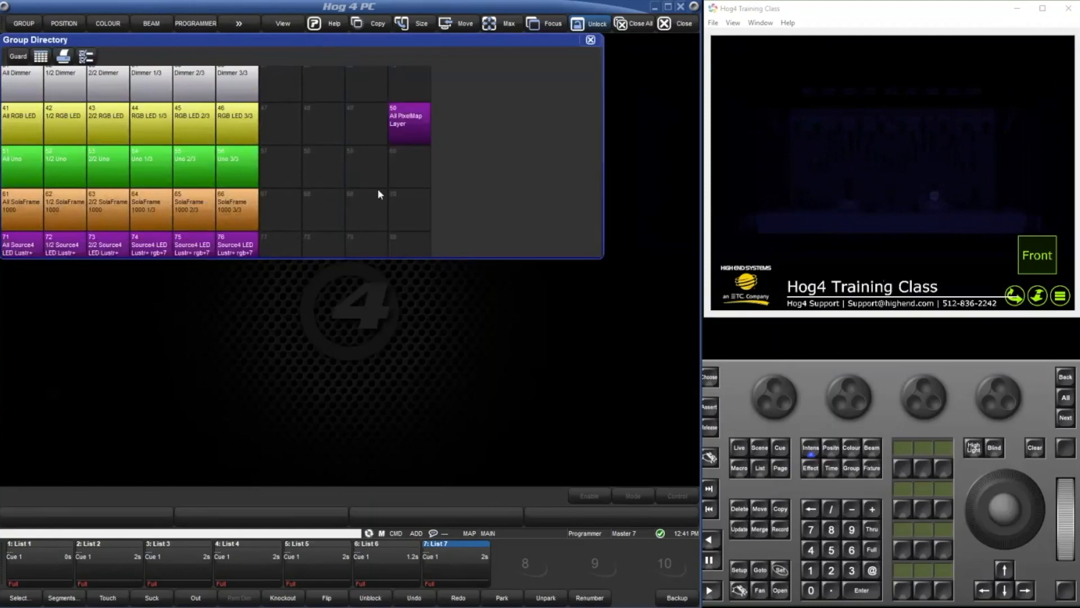
scroll(378, 192, "down", 2)
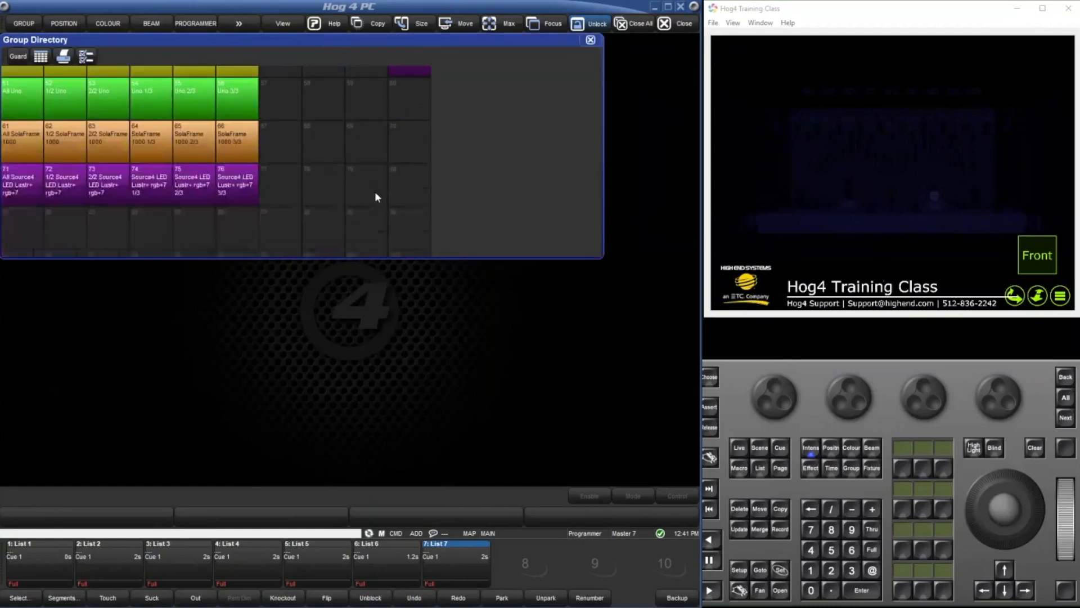
double_click(177, 386)
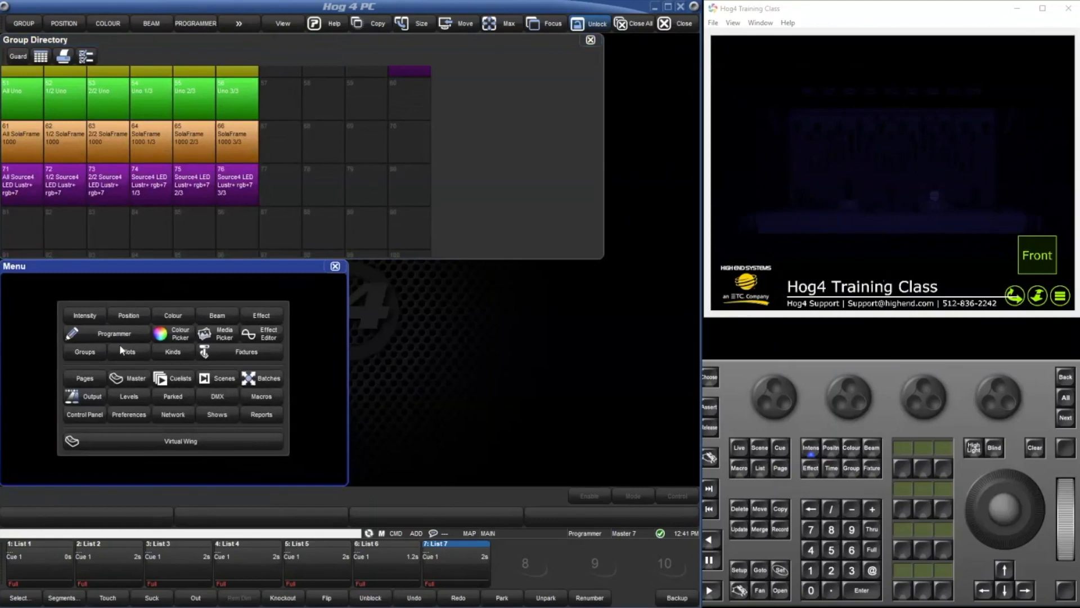
left_click(120, 346)
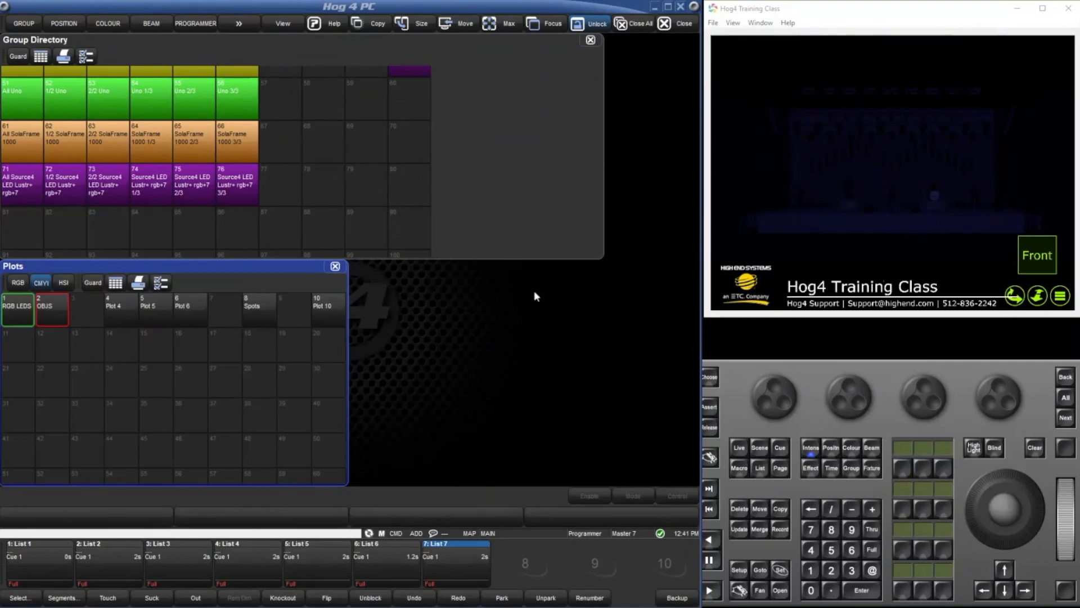
Select the Source4 LED Lustr+ rgb+7 2/3 group and clear the selection.
left_click(475, 211)
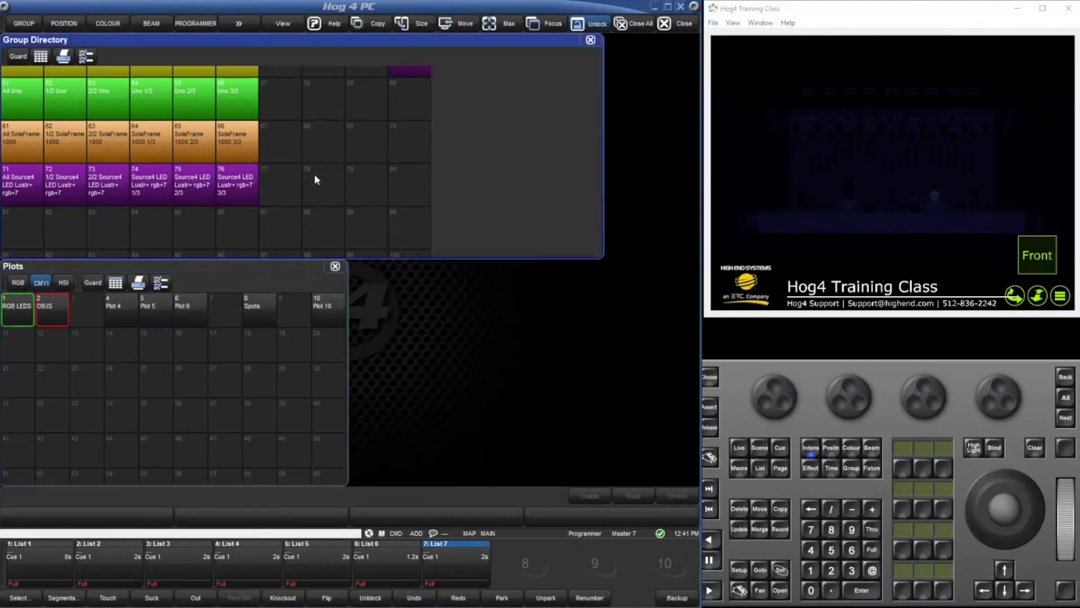
left_click(203, 190)
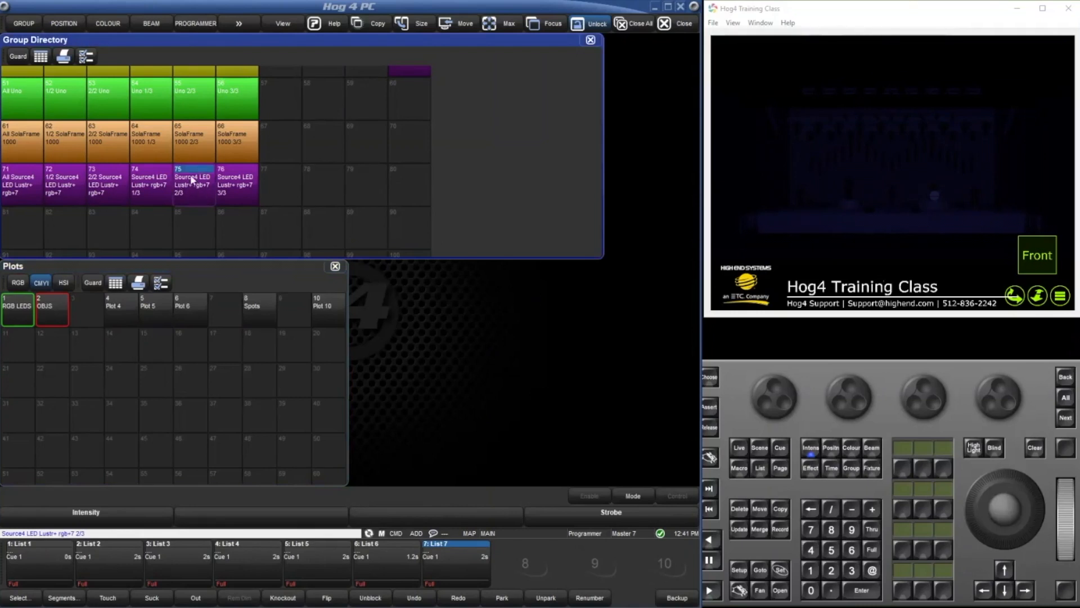
key("Escape")
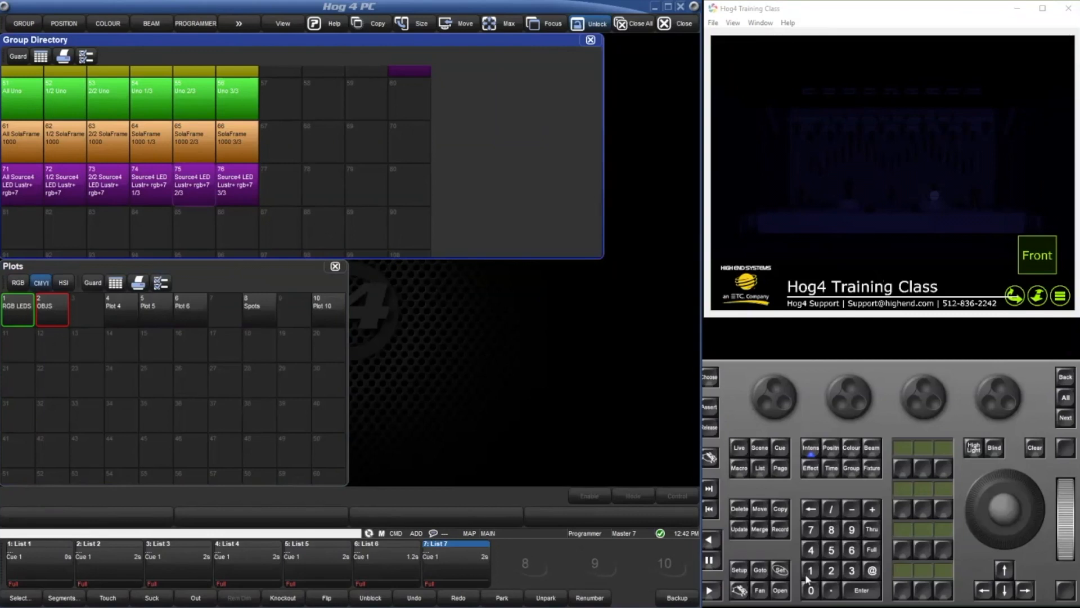
Start recording a keystroke macro into slot 1 of the Macro Directory.
left_click(786, 542)
left_click(784, 531)
left_click(738, 467)
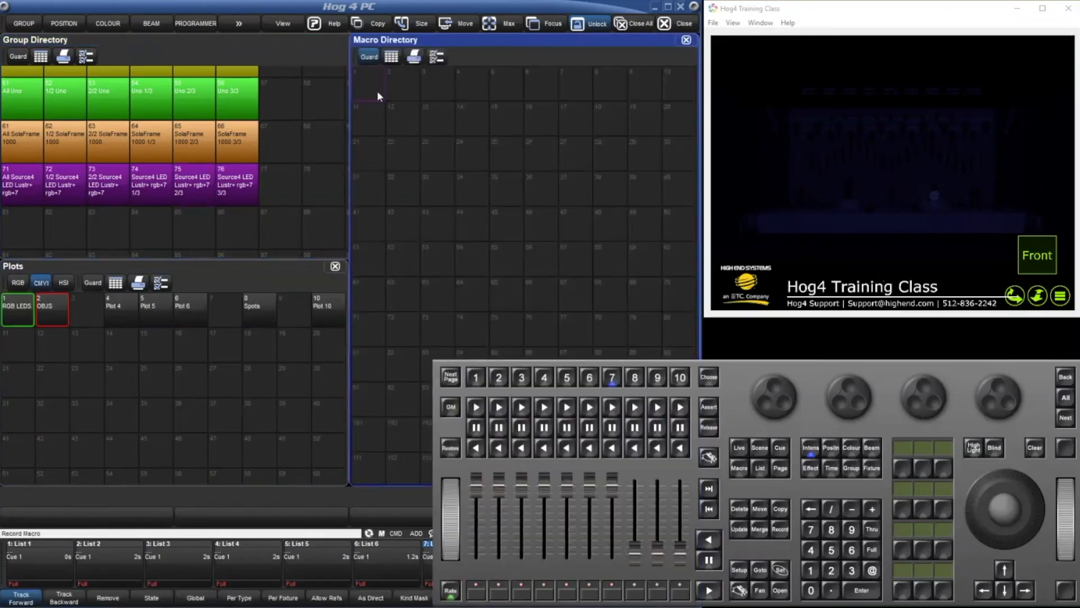
left_click(376, 92)
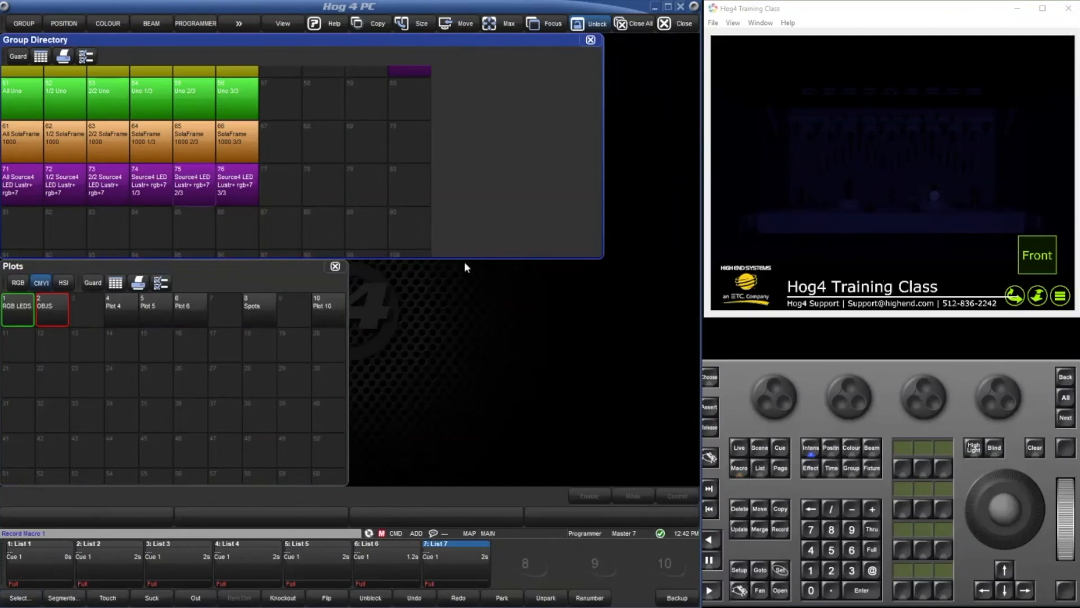
Select group 41, All RGB LED, by number so the selection is captured in the macro.
scroll(522, 229, "up", 2)
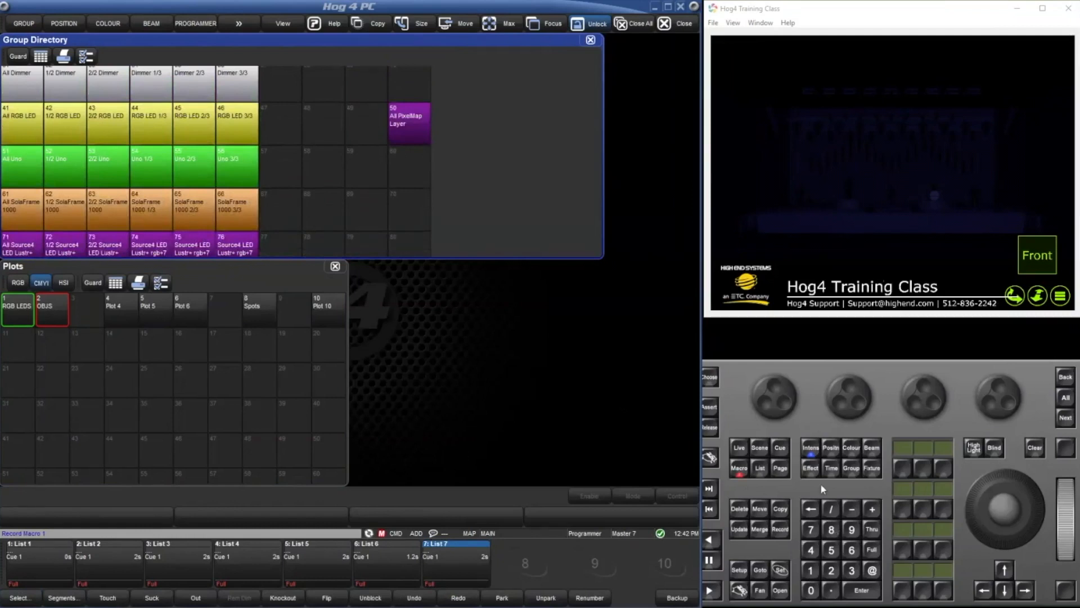
left_click(852, 468)
left_click(811, 550)
left_click(811, 570)
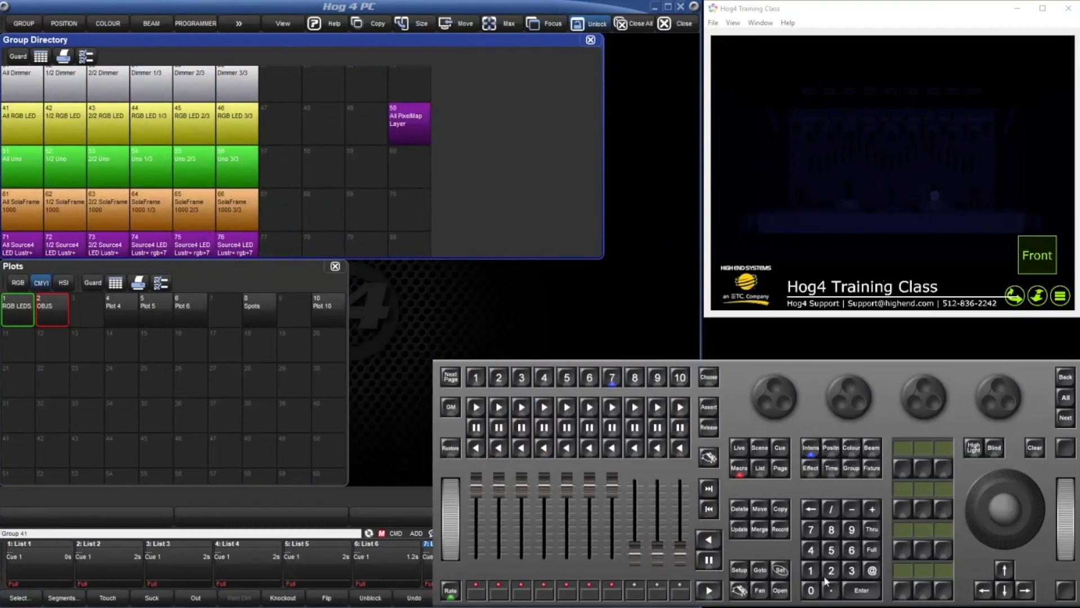
left_click(871, 595)
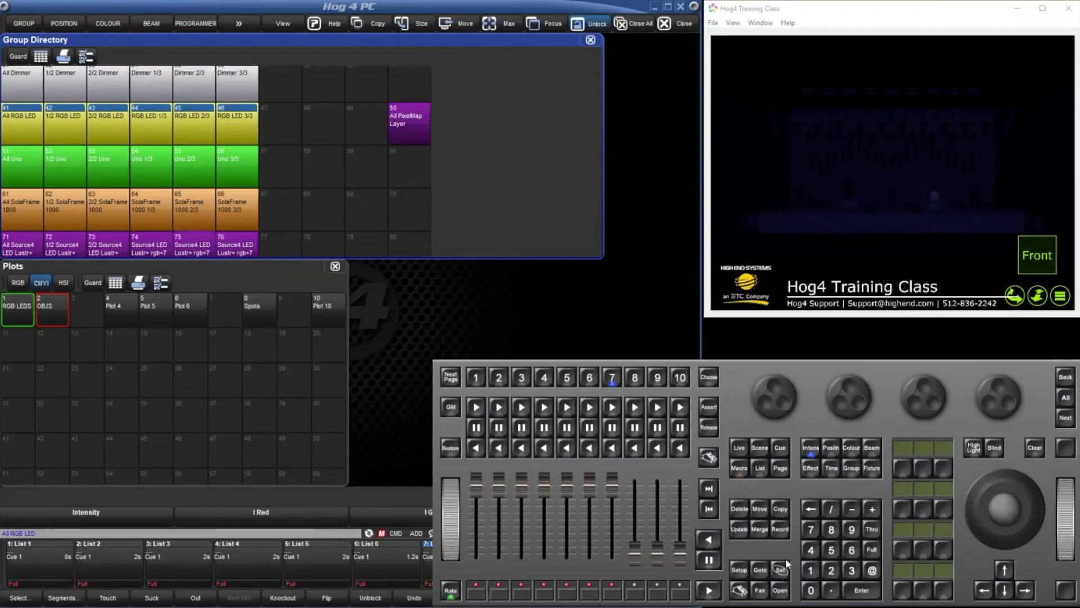
Apply plot 1, RGB LEDS, to the selected All RGB LED group while the macro is recording.
right_click(742, 587)
left_click(874, 471)
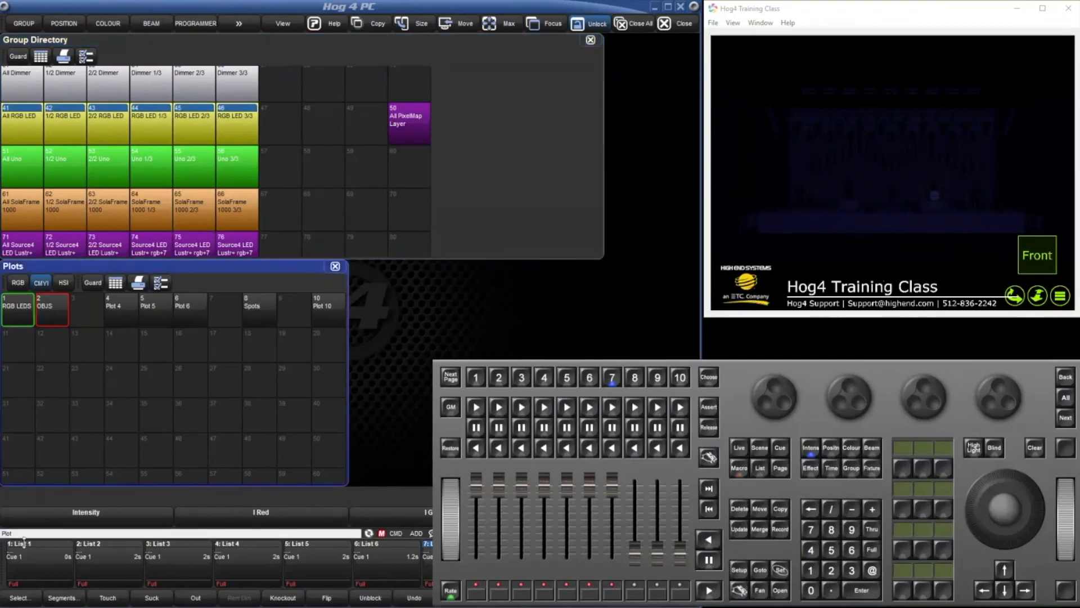
left_click(813, 573)
left_click(861, 590)
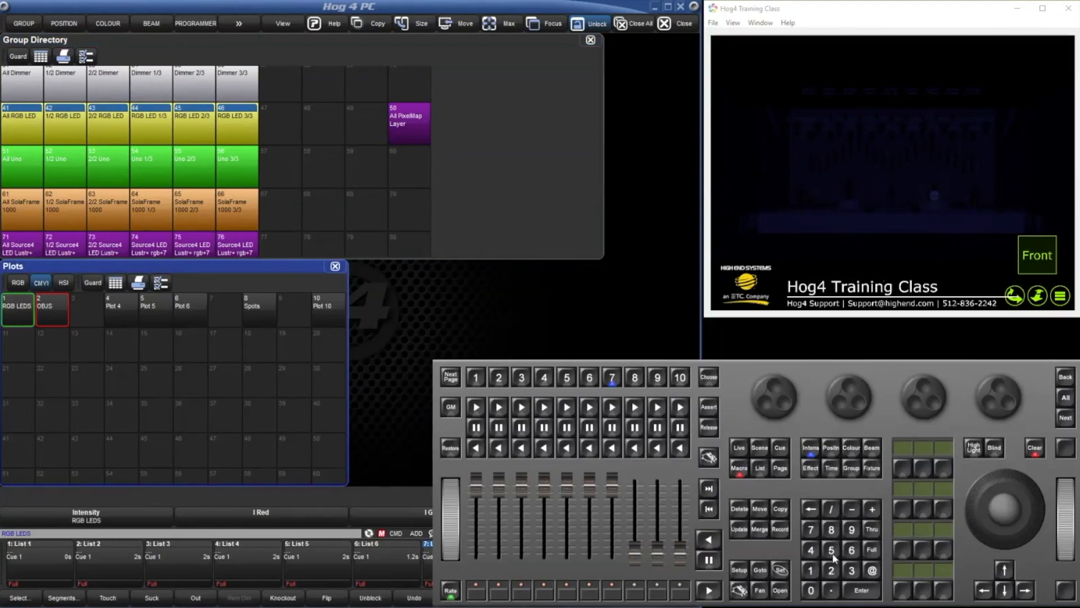
Set group 50, All PixelMap Layer, to full intensity and open the Media Picker as part of the recorded macro.
left_click(851, 468)
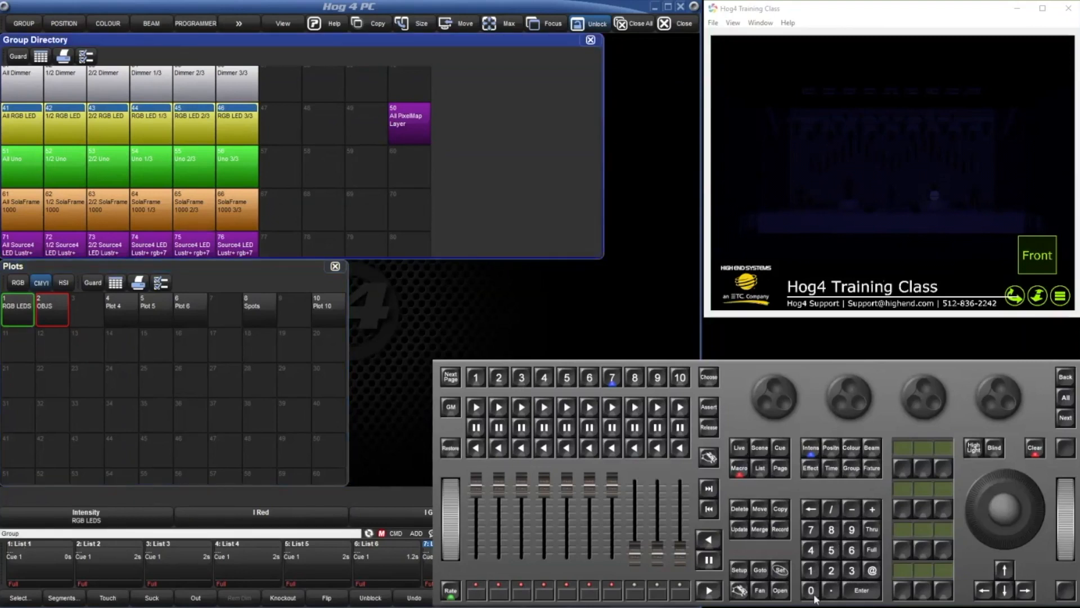
left_click(872, 549)
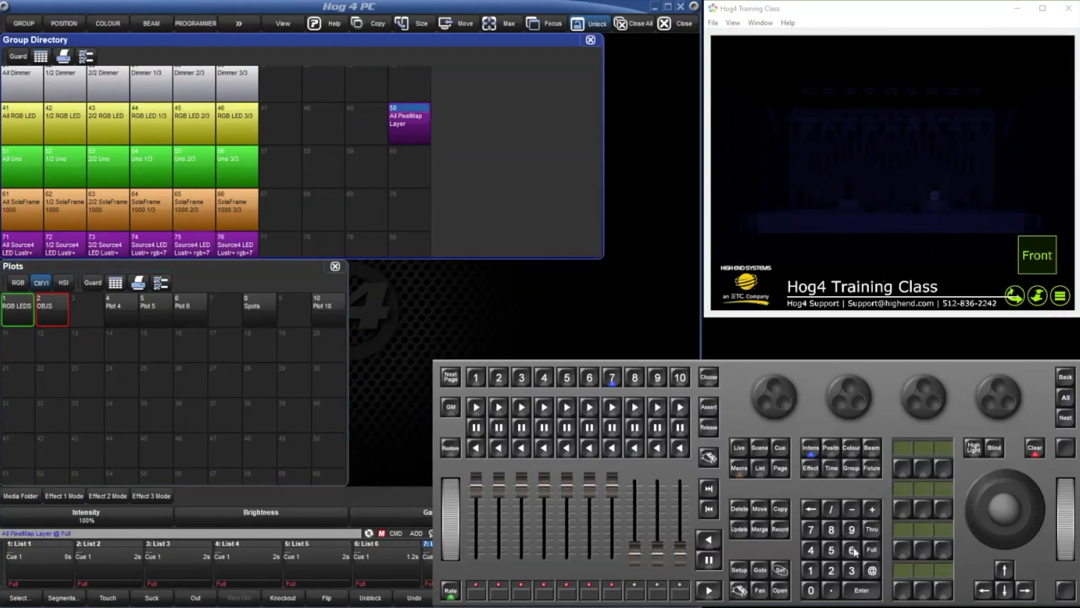
left_click(738, 597)
left_click(878, 448)
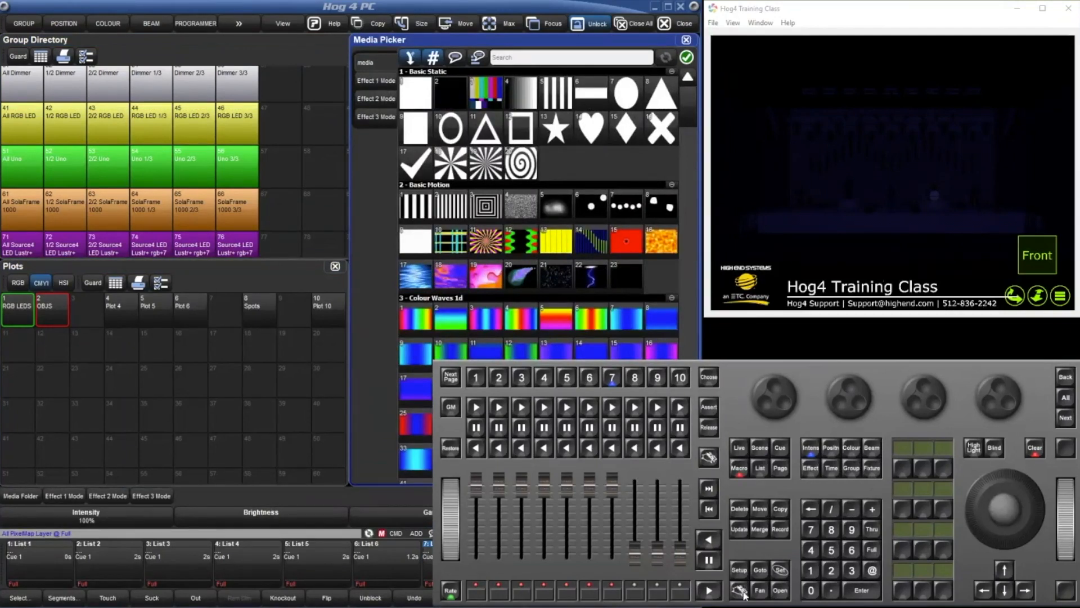
Stop the macro recording, try a Colour Waves 1d clip on the pixel map layer, and clear the programmer.
left_click(739, 472)
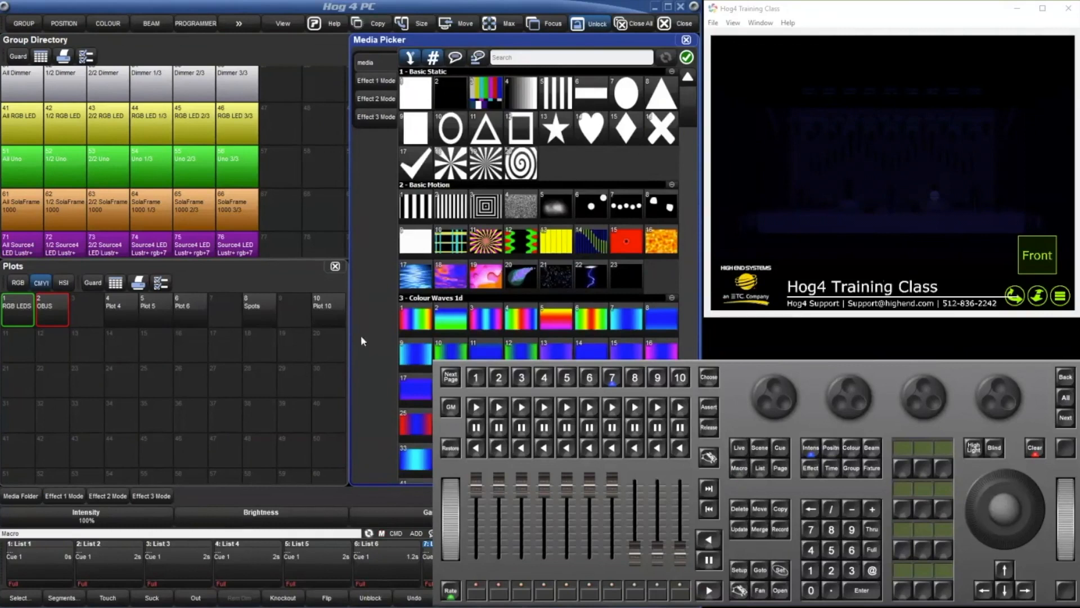
left_click(375, 340)
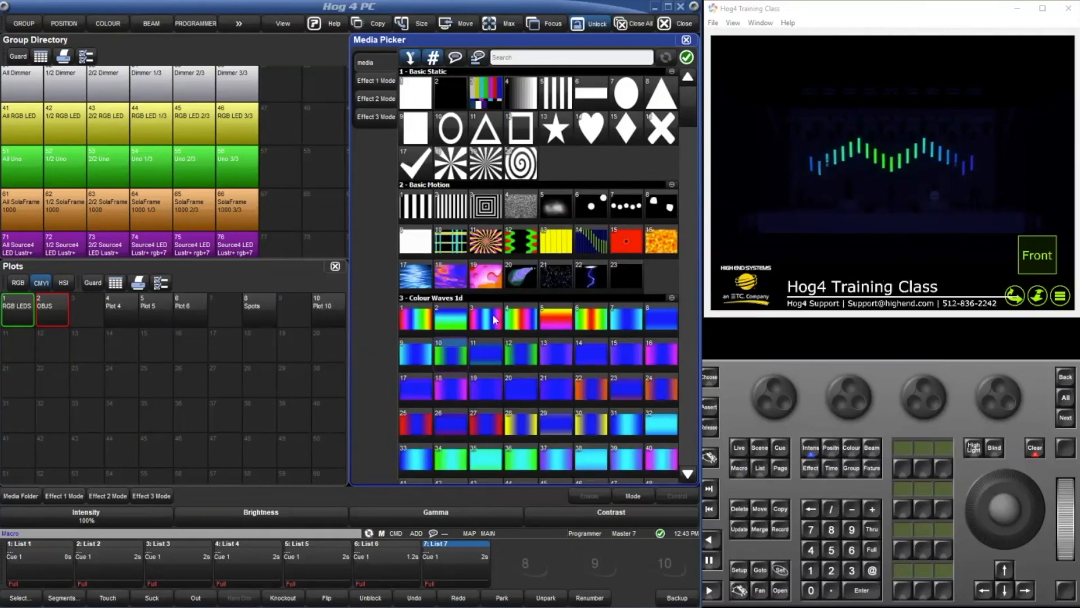
key("Escape")
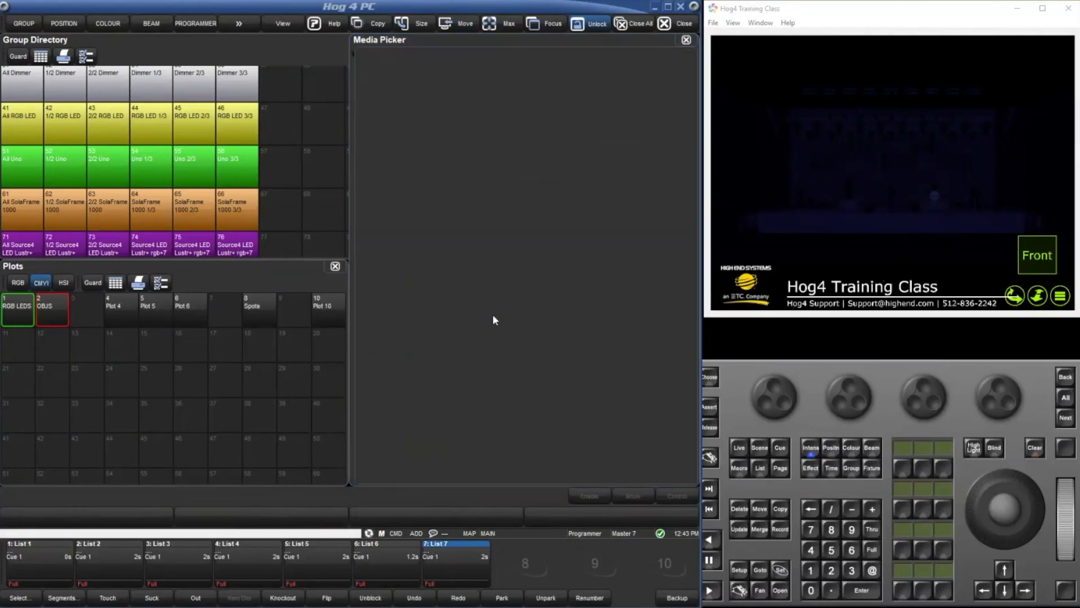
Play back macro 1 by number and let it run through to the opening of the Media Picker.
left_click(739, 467)
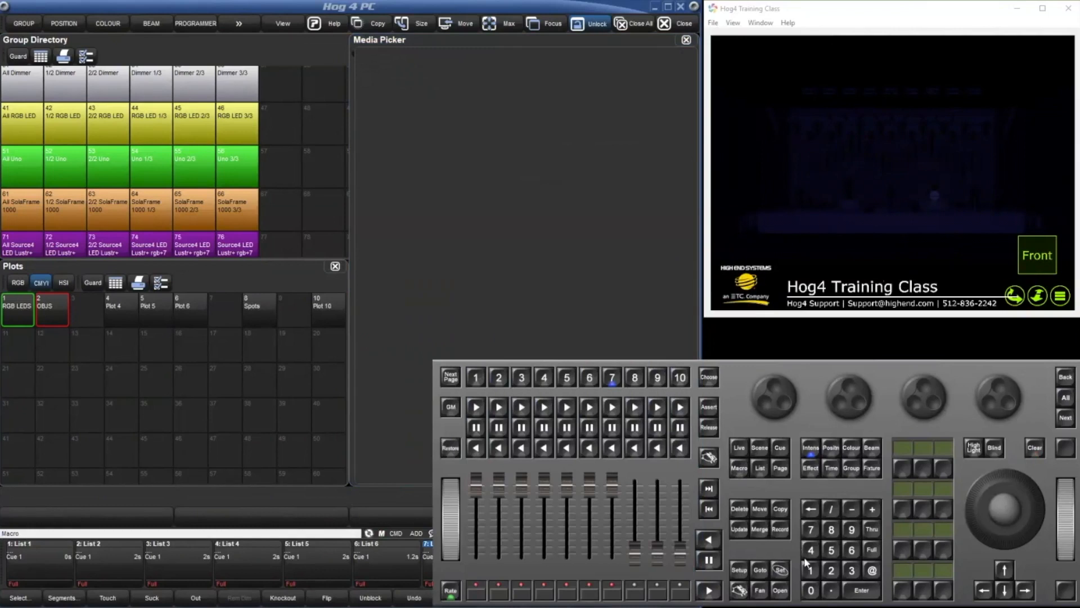
left_click(862, 599)
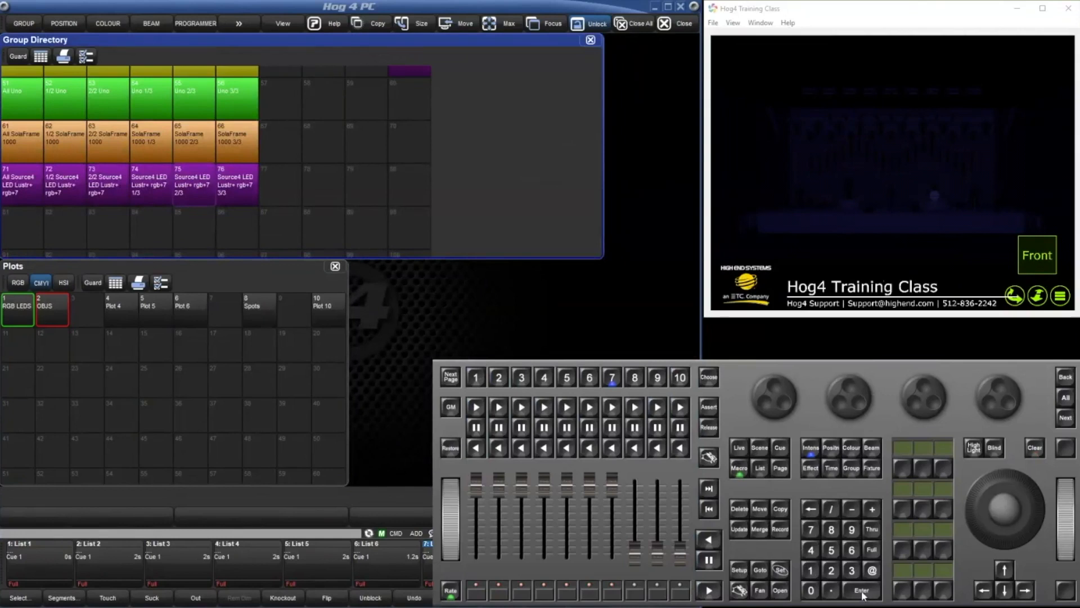
left_click(395, 503)
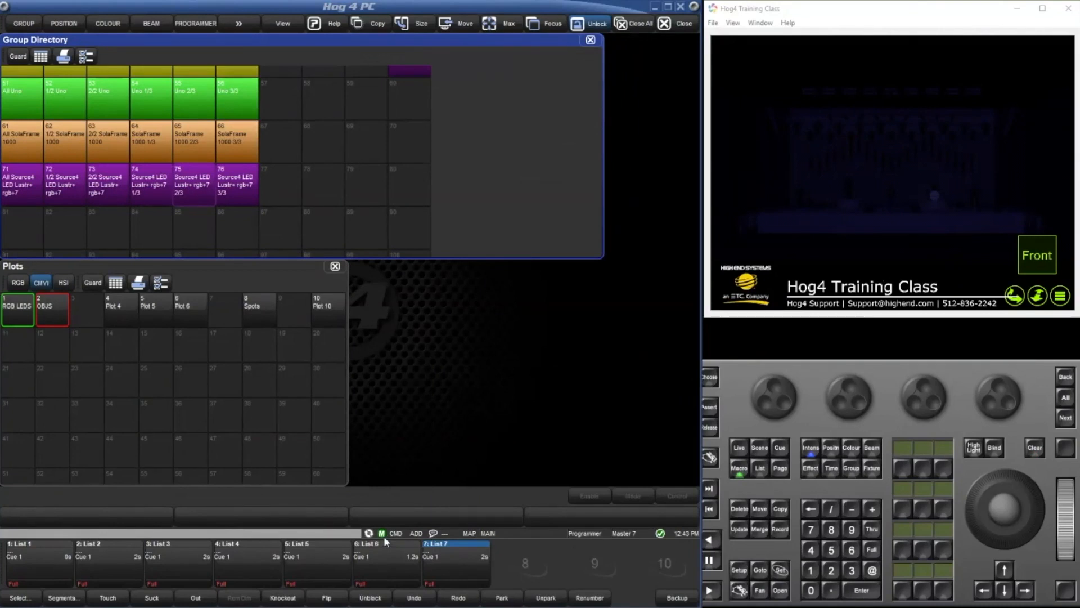
key("g")
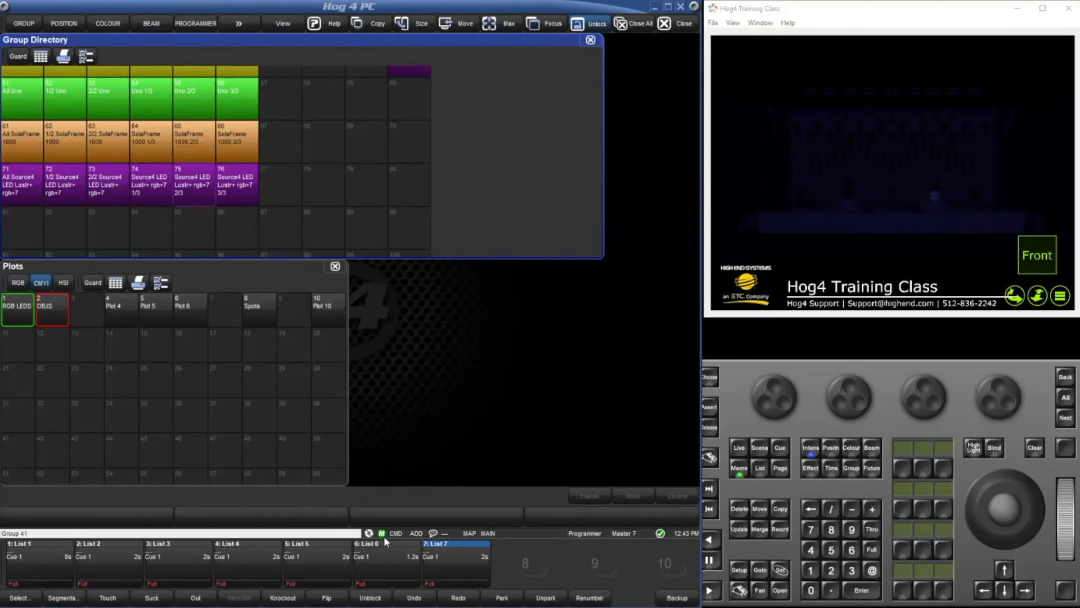
type("41")
key("Return")
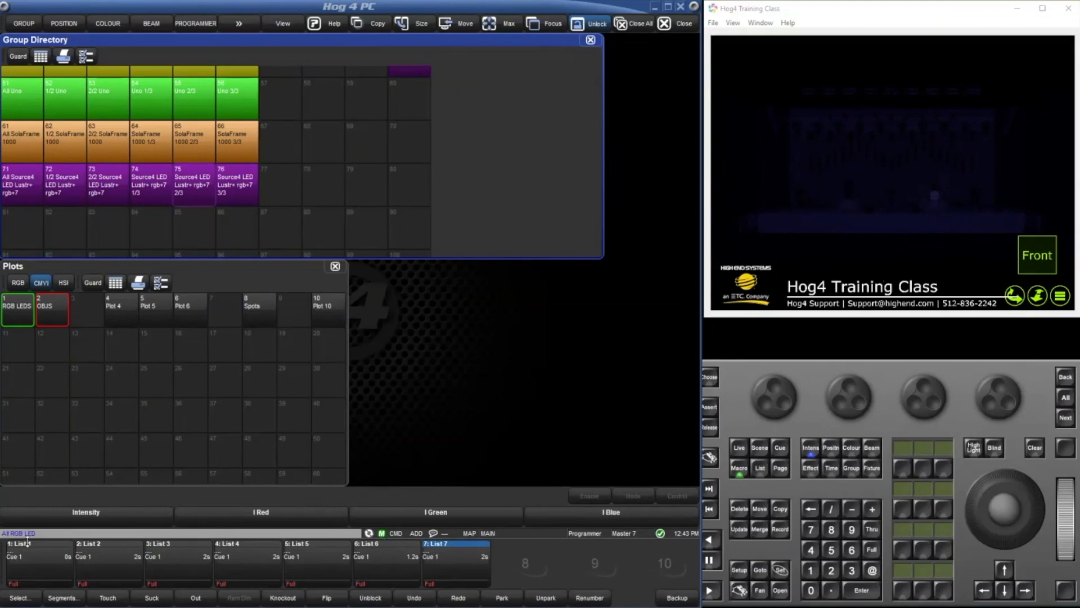
key("p")
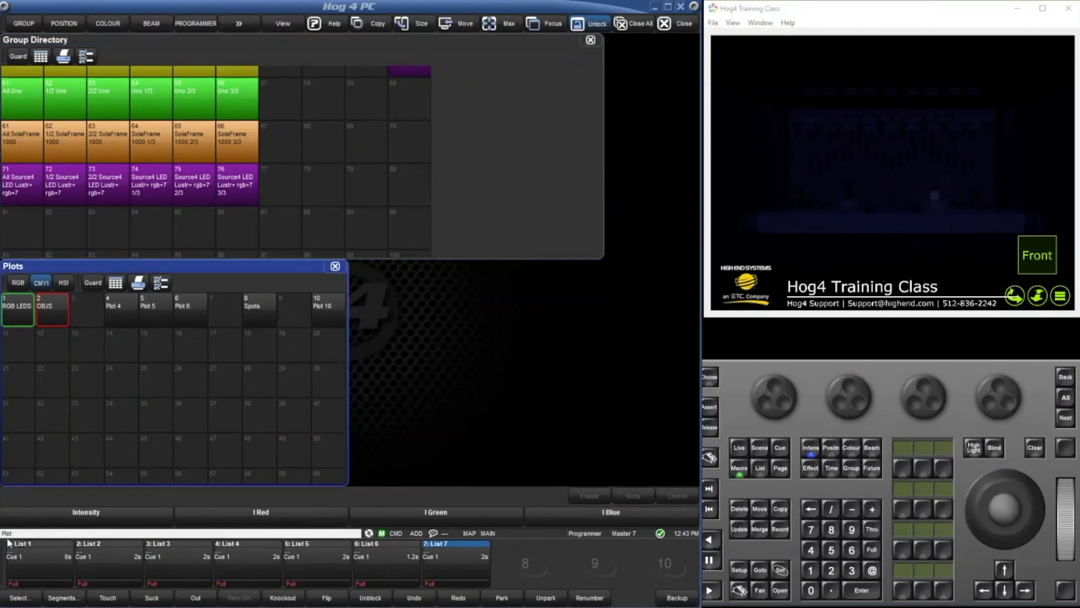
key("Return")
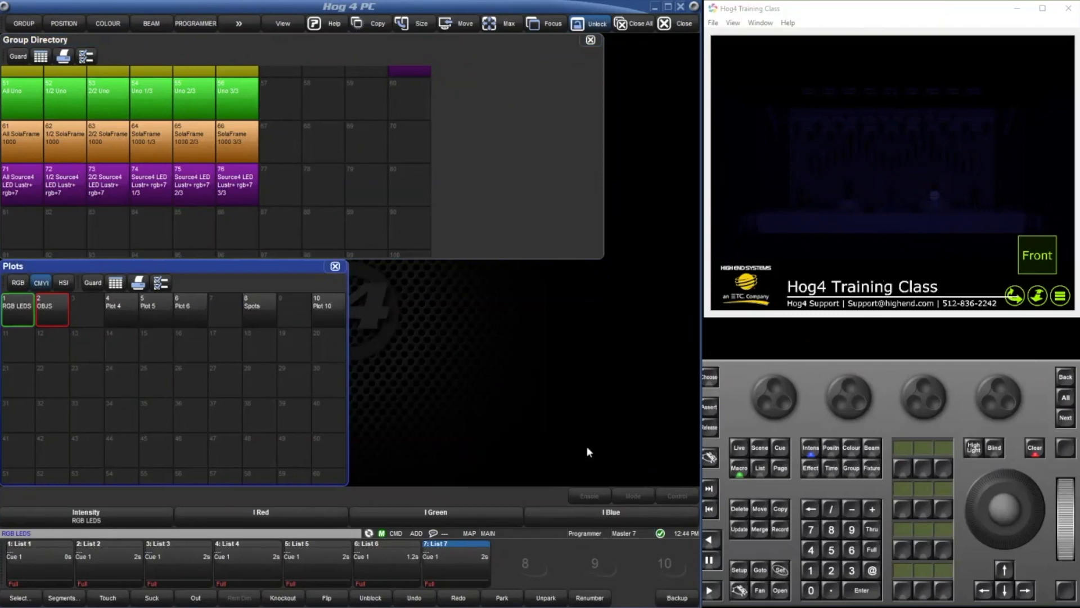
key("g")
type("50")
key("Return")
key("f")
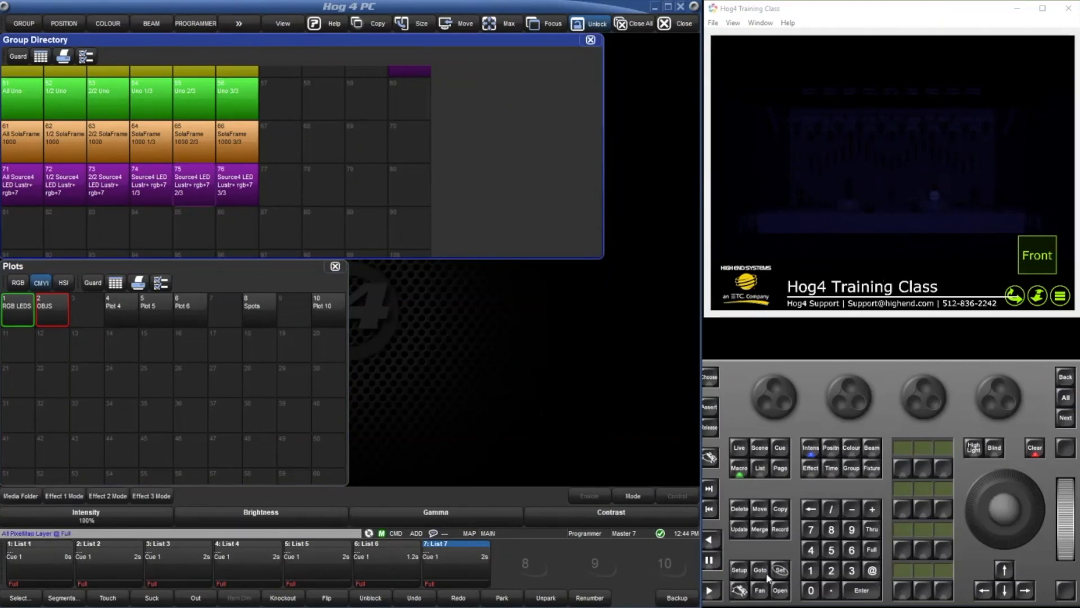
key("o")
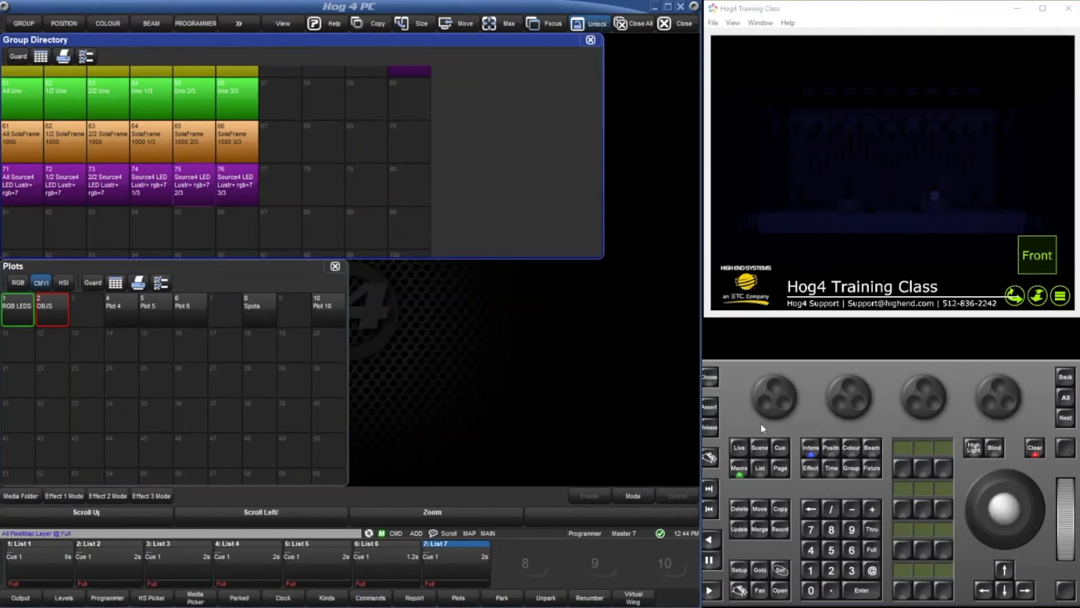
key("F5")
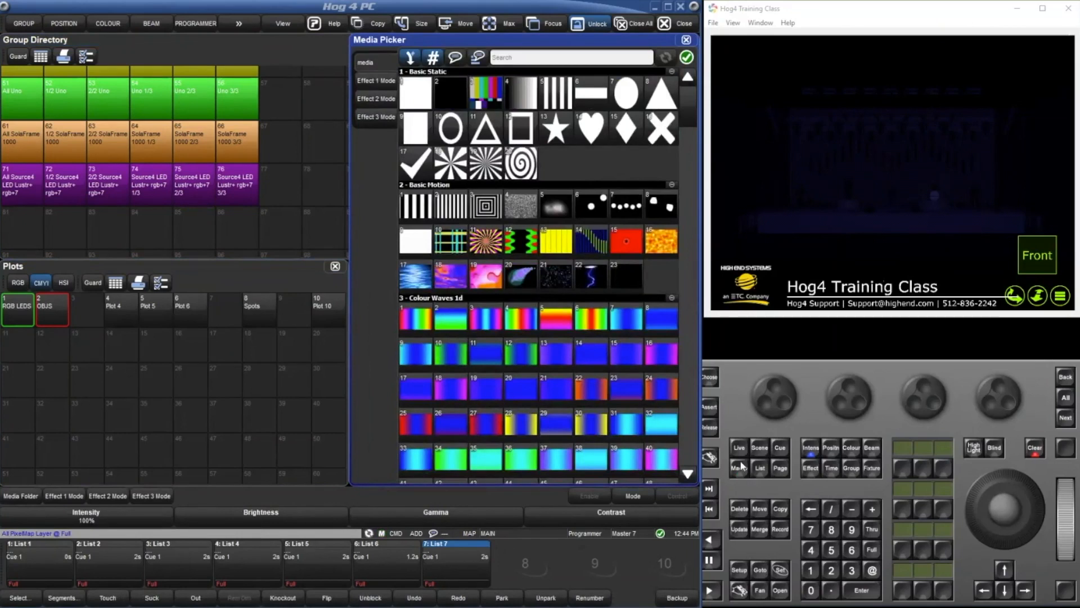
Apply Colour Waves 1d clip 8 to the pixel map layer and start list 7, closing both Virtual Wing windows that open.
left_click(662, 329)
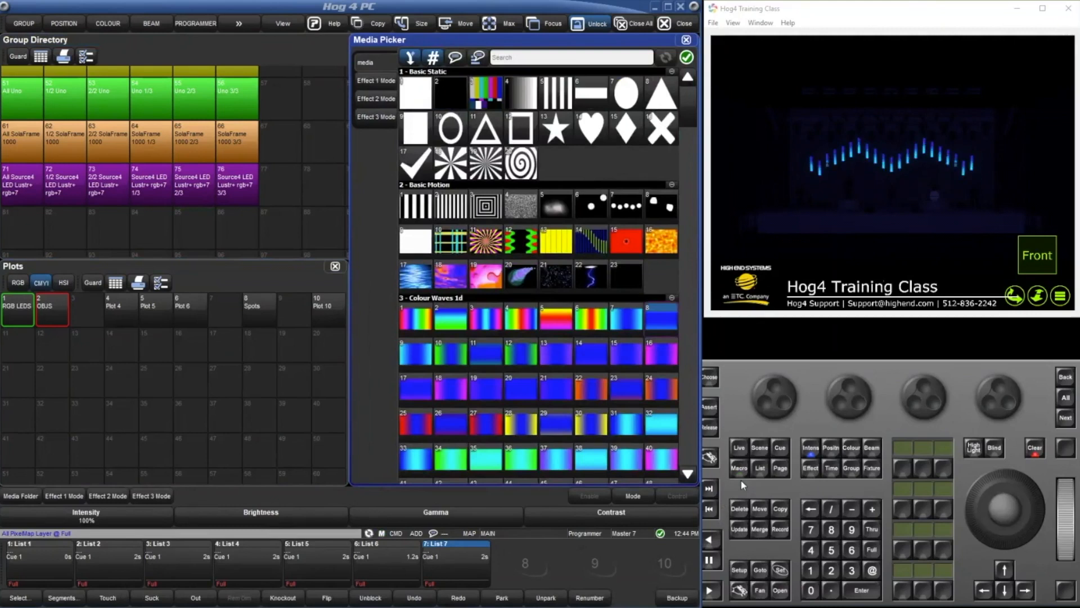
key("F12")
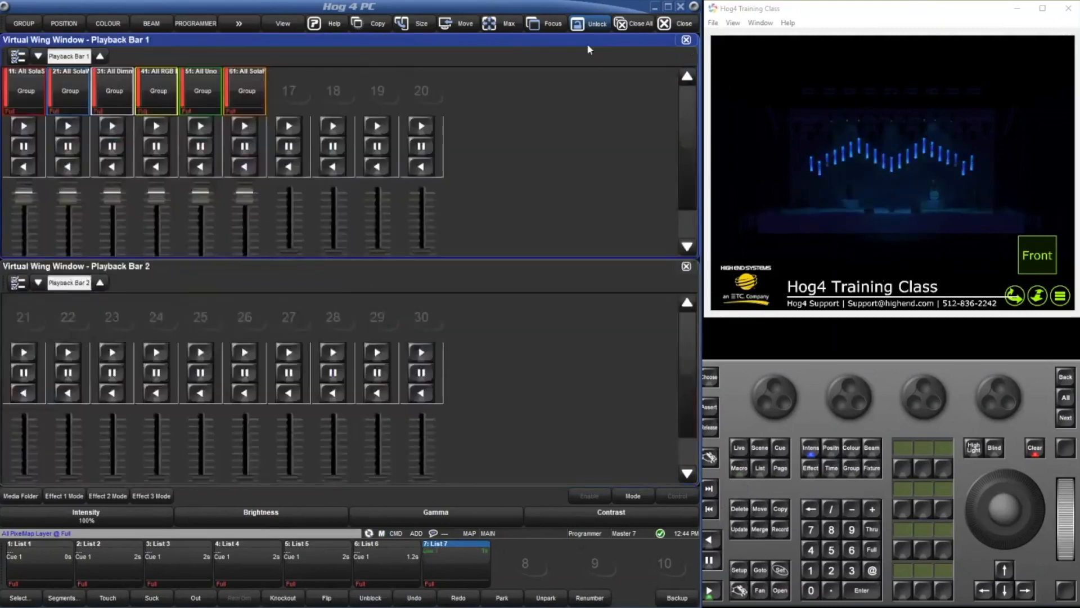
left_click(686, 39)
left_click(686, 265)
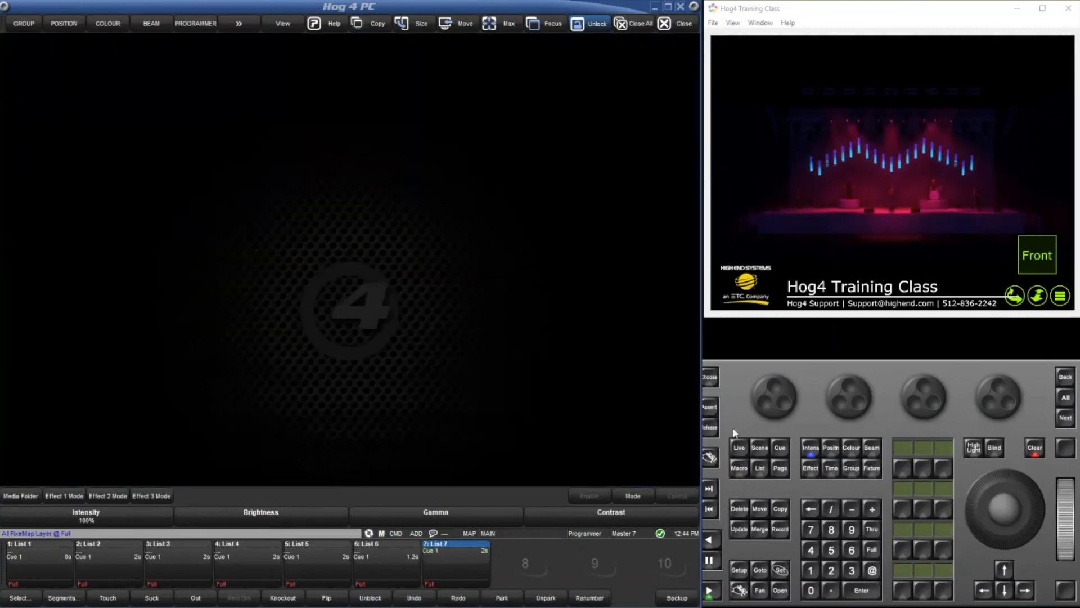
Open macro 1 for editing from the Macro Directory and widen its Command Data column.
left_click(739, 468)
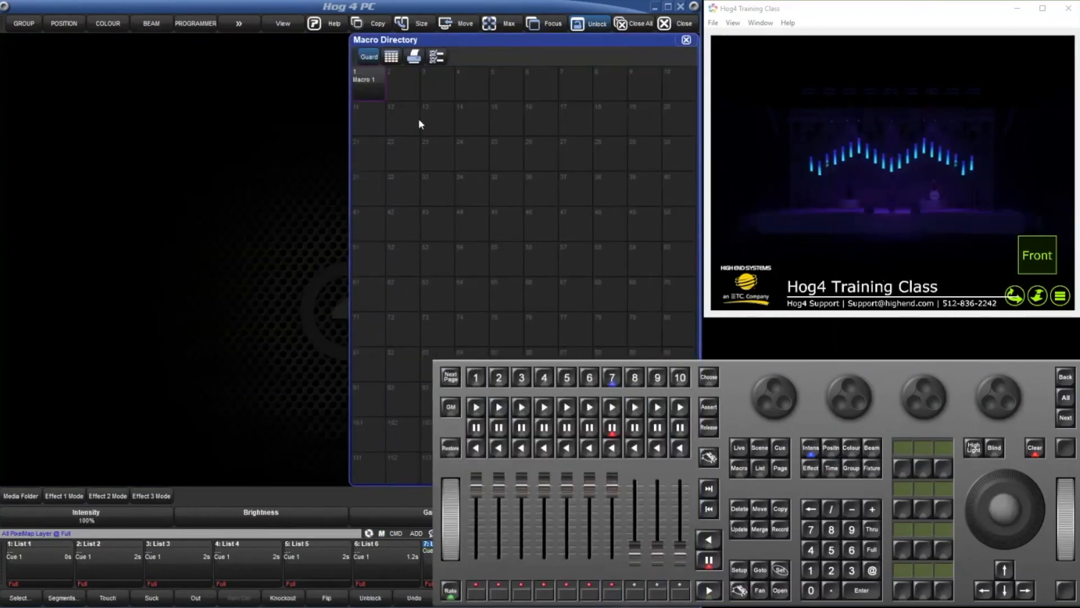
left_click(378, 82)
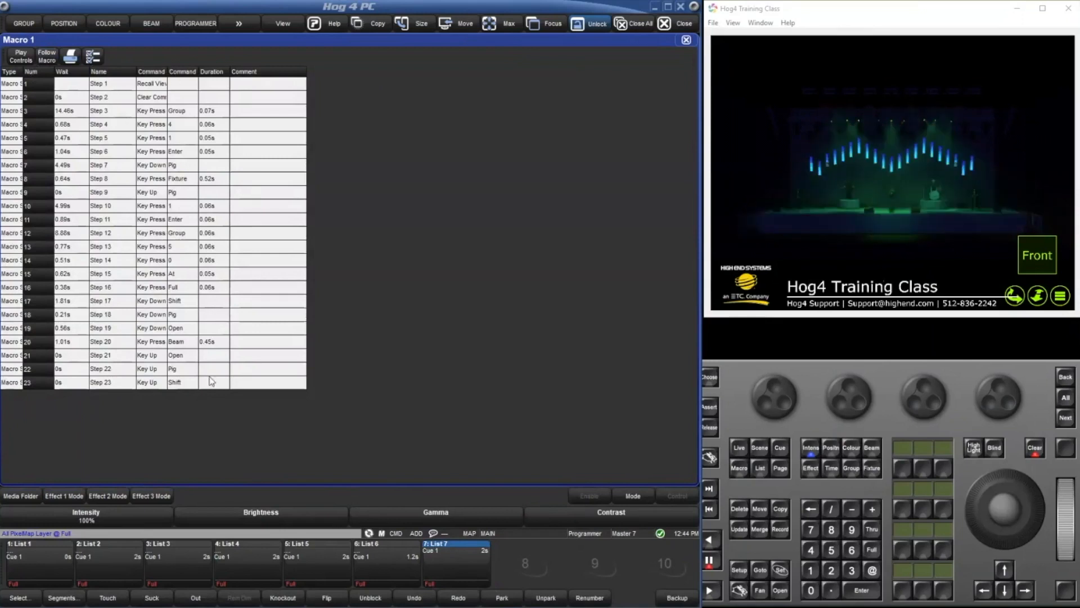
left_click_drag(198, 71, 231, 72)
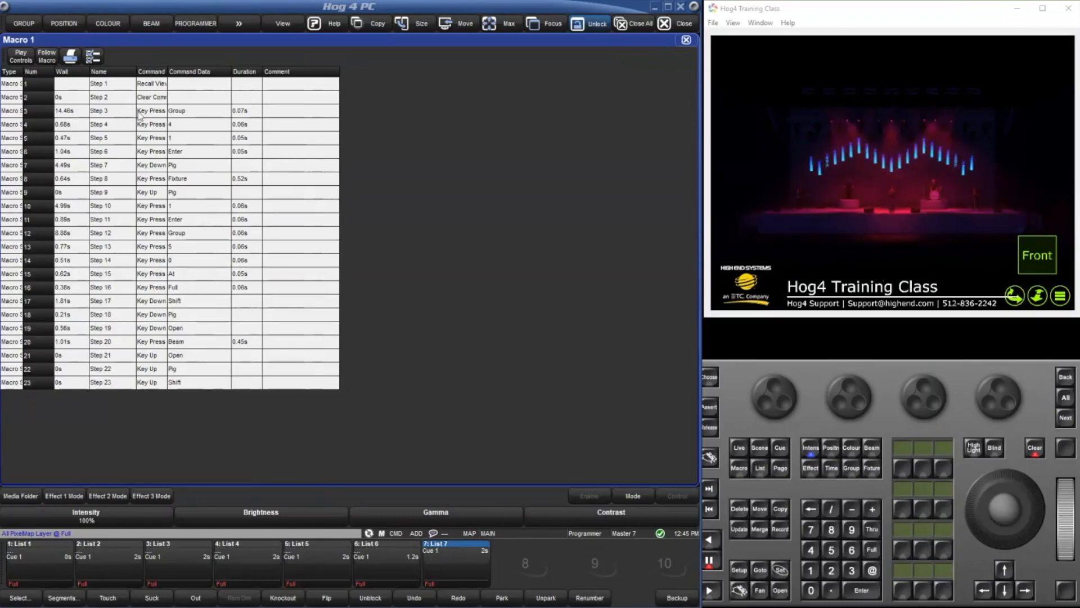
Set the wait time of macro steps 2 and 3 together to 0.01 s.
left_click_drag(65, 97, 72, 110)
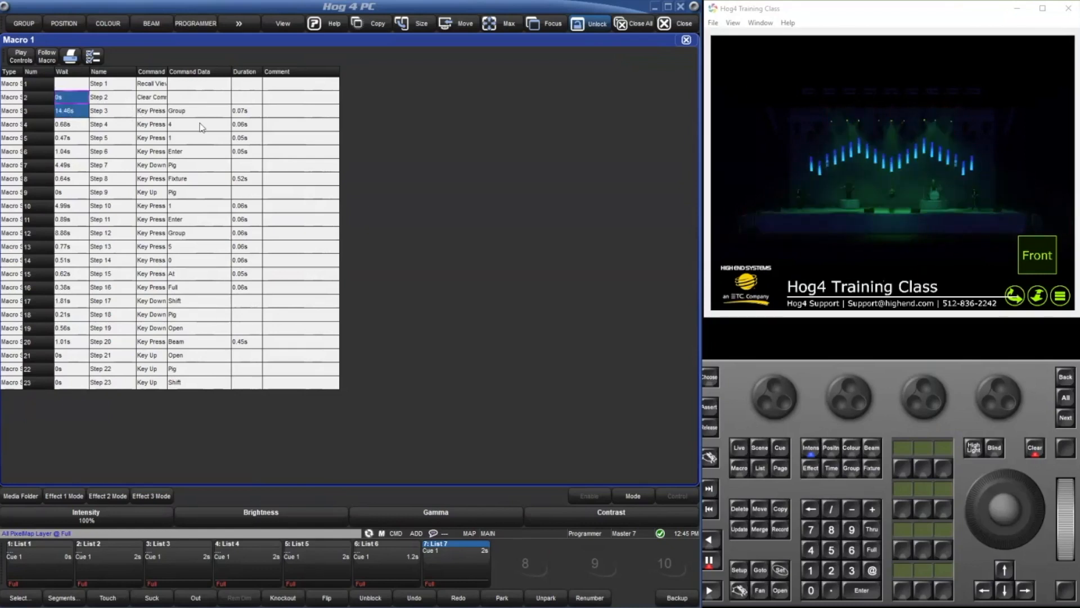
key("s")
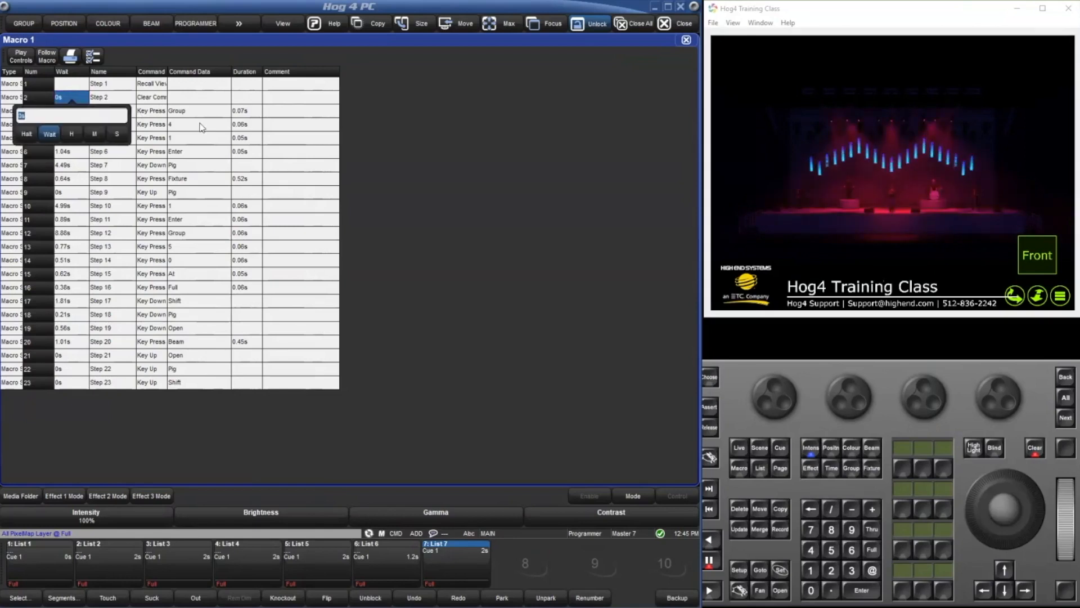
type("0.01")
key("Return")
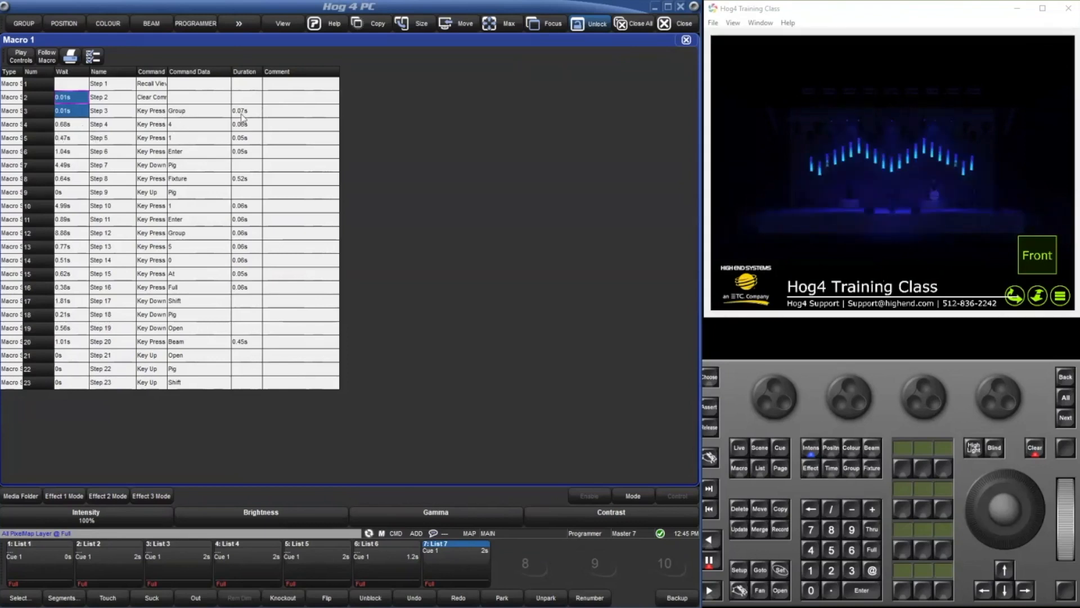
Set the wait time of macro step 4 to 0.08 s and of step 5 to 0.07 s.
left_click(74, 125)
left_click(73, 125)
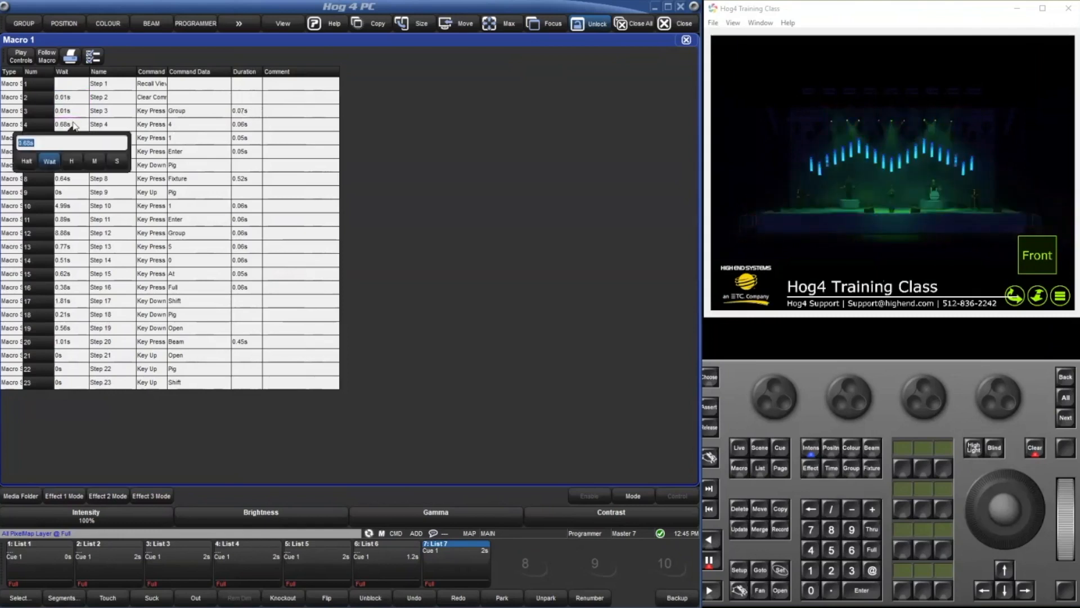
type("0.08")
key("Return")
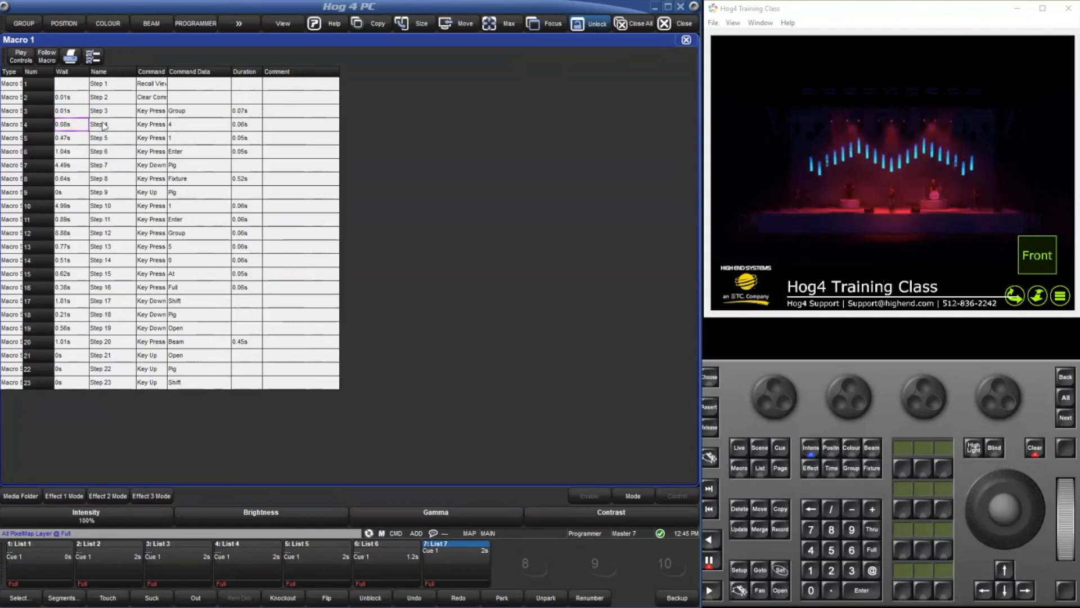
left_click(75, 140)
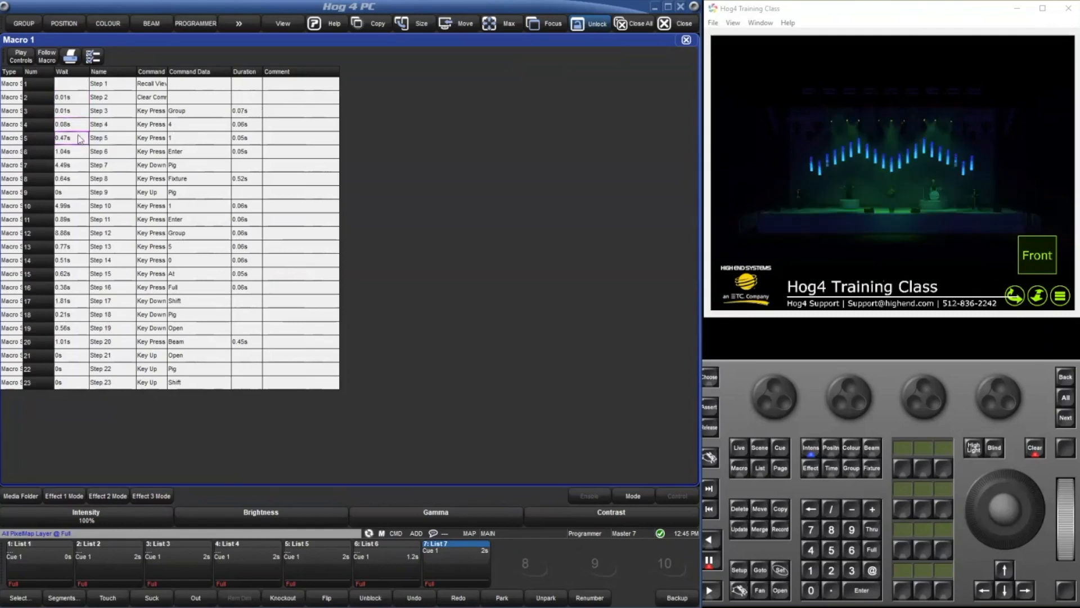
left_click(75, 141)
type("0.07")
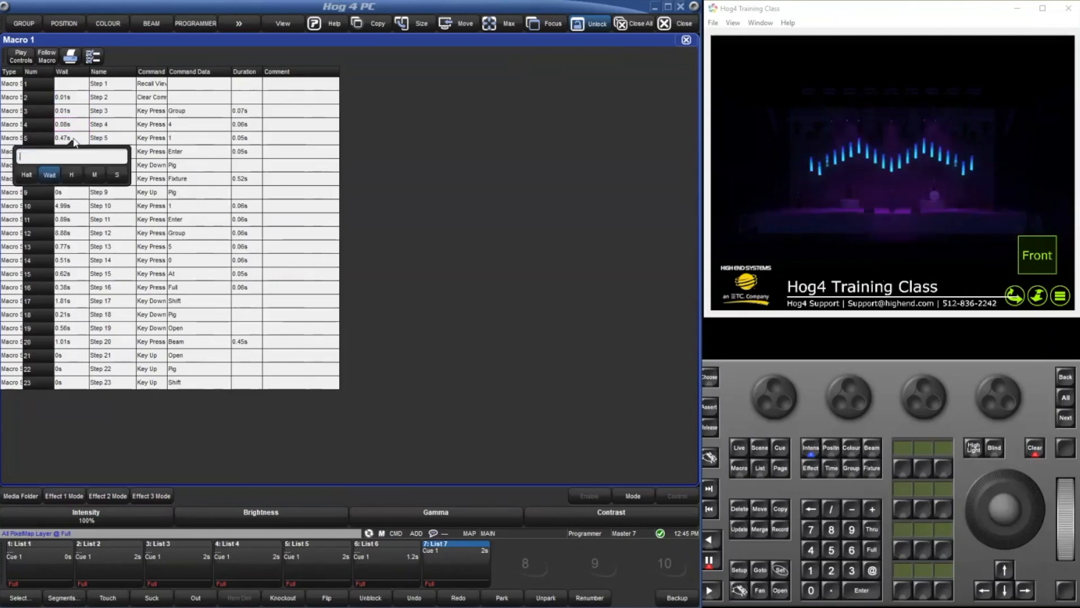
key("Return")
Set the wait times of macro steps 6 and 7 to 0.06 s each.
left_click(79, 153)
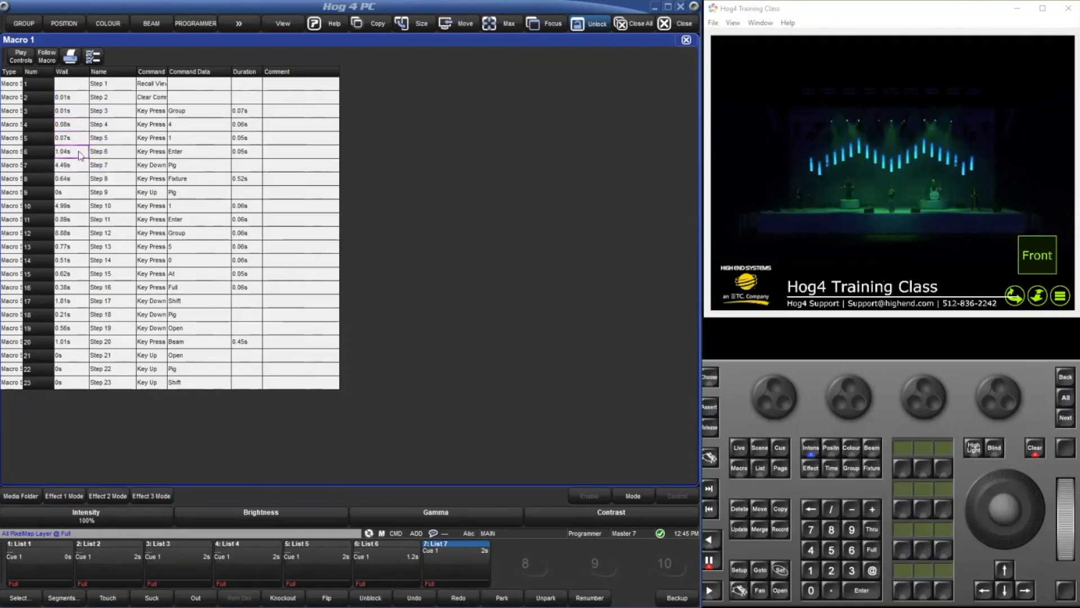
left_click(80, 151)
type(".06")
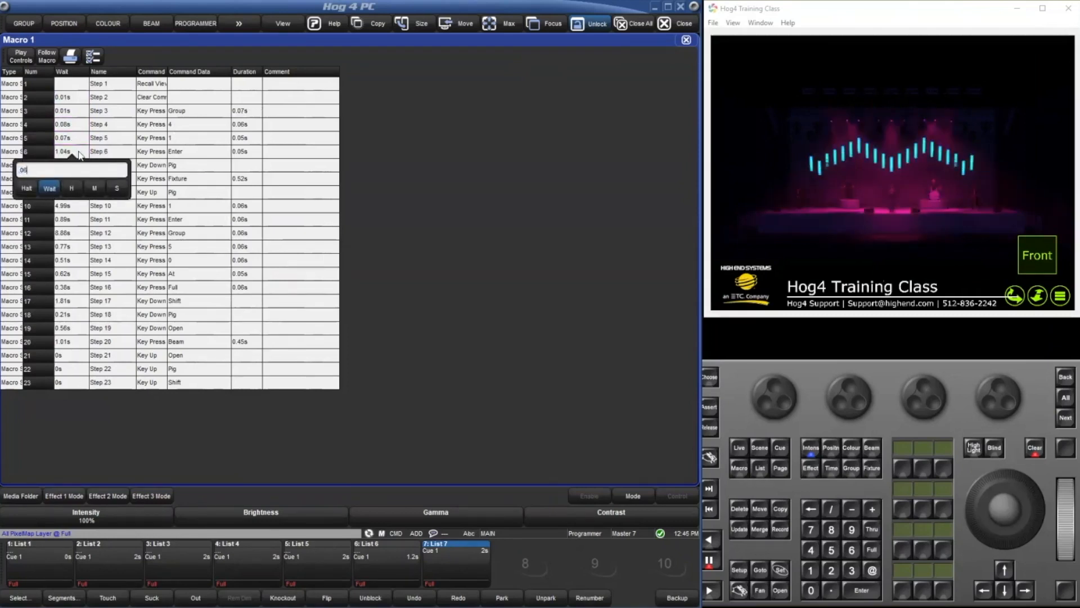
key("Return")
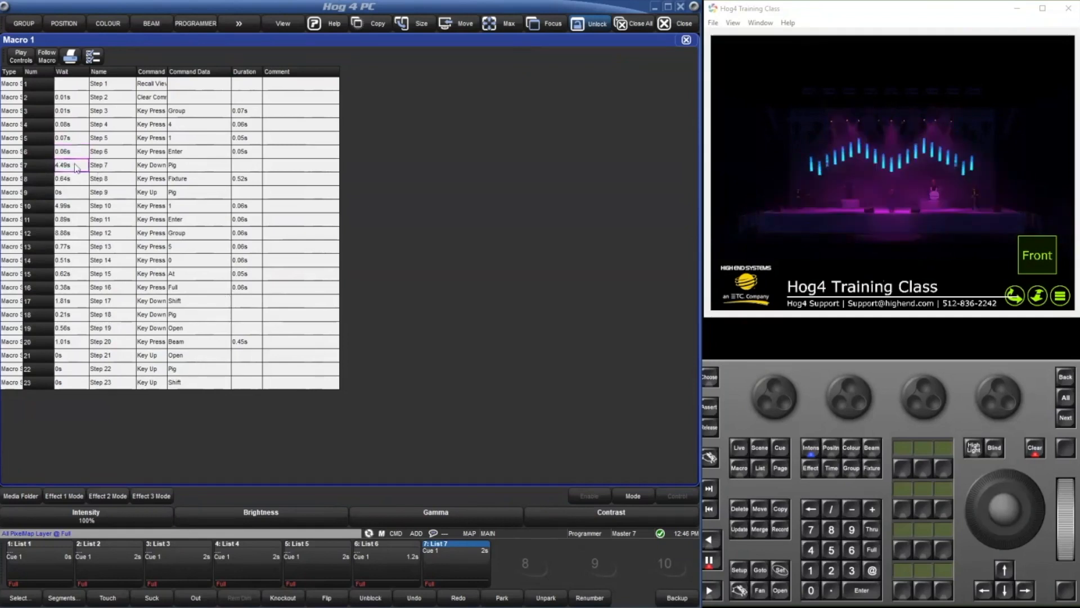
key("s")
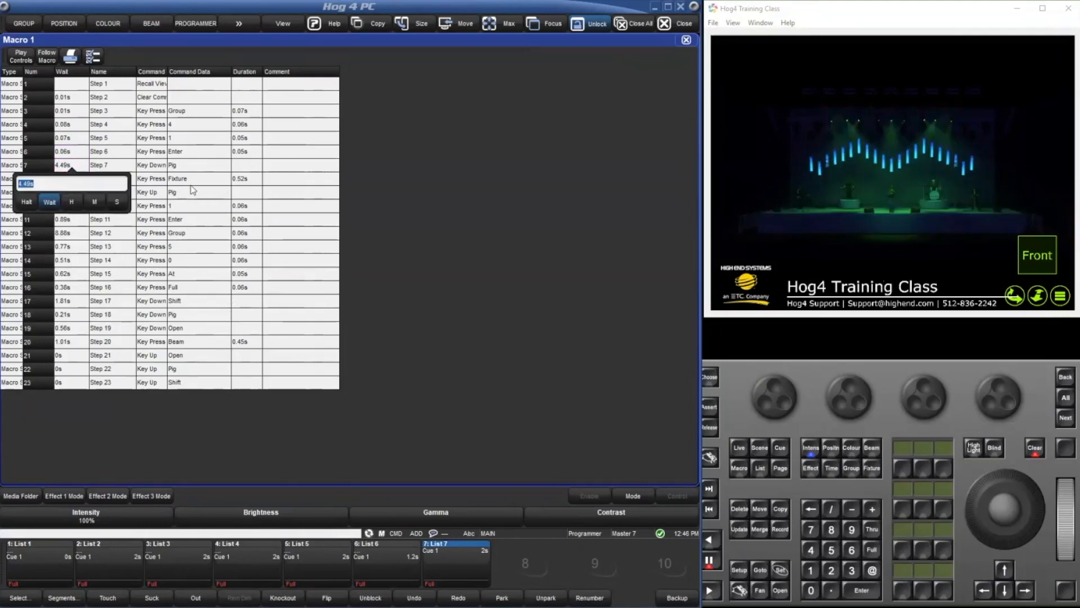
type("0.06")
key("Return")
Set the wait time of macro step 8, the Fixture key press, to 0.01 s.
left_click(193, 191)
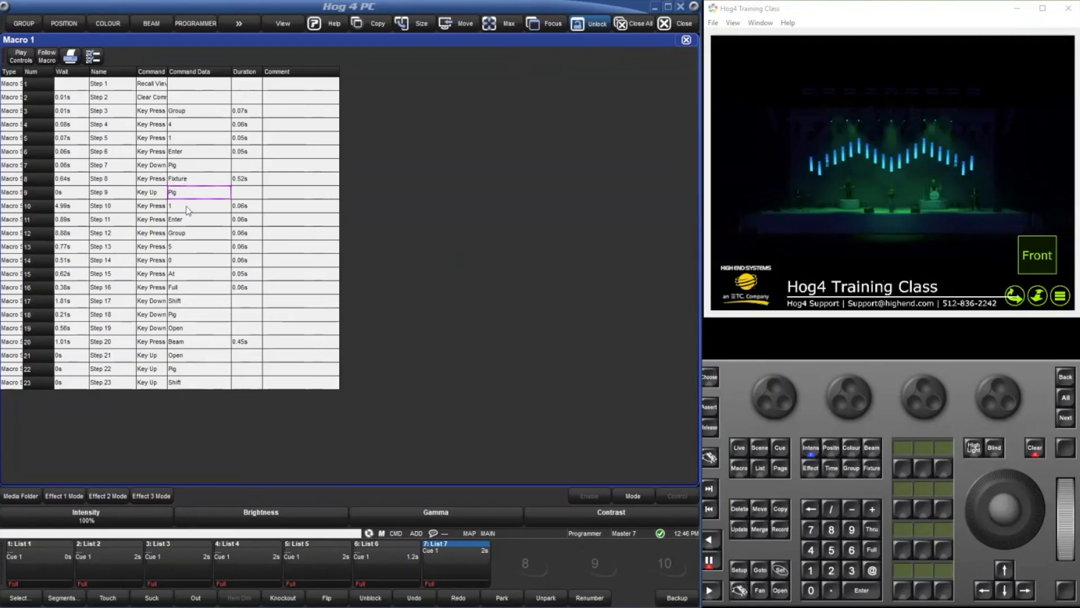
left_click(252, 181)
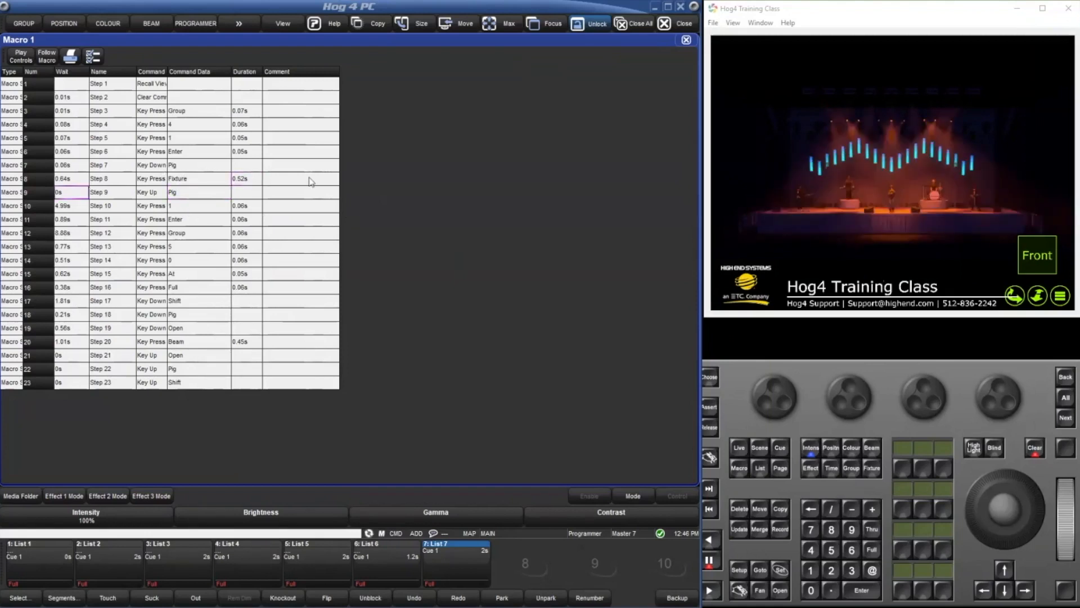
left_click(67, 181)
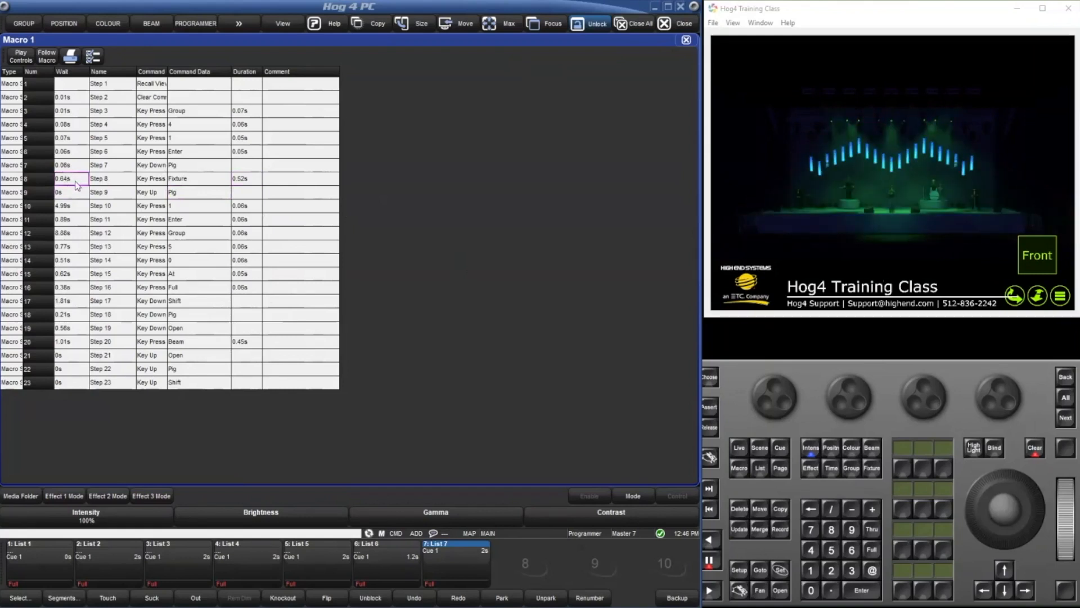
left_click(76, 180)
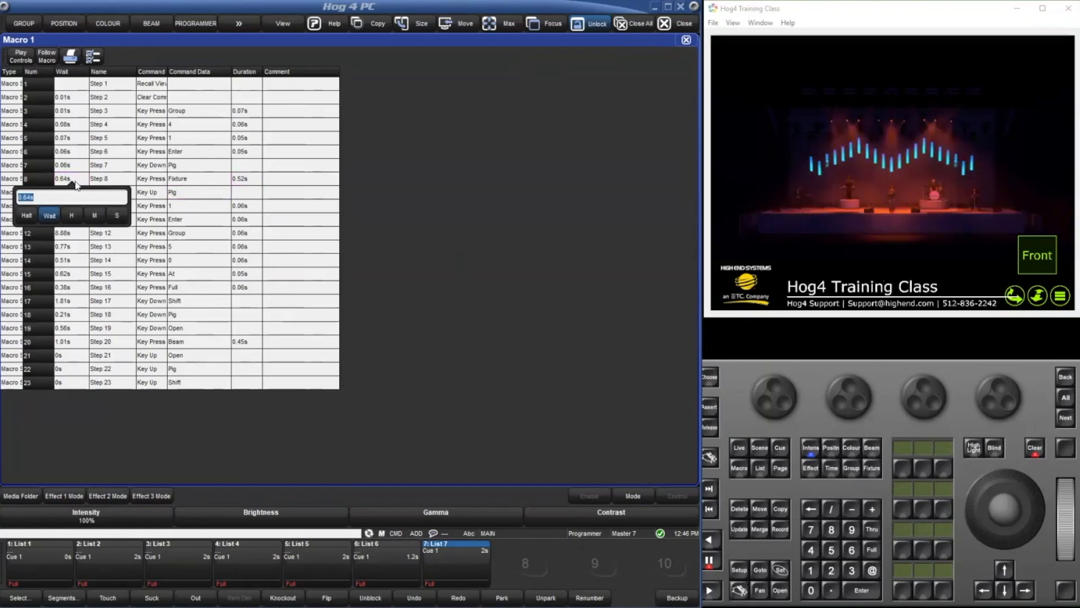
type("0")
key("Return")
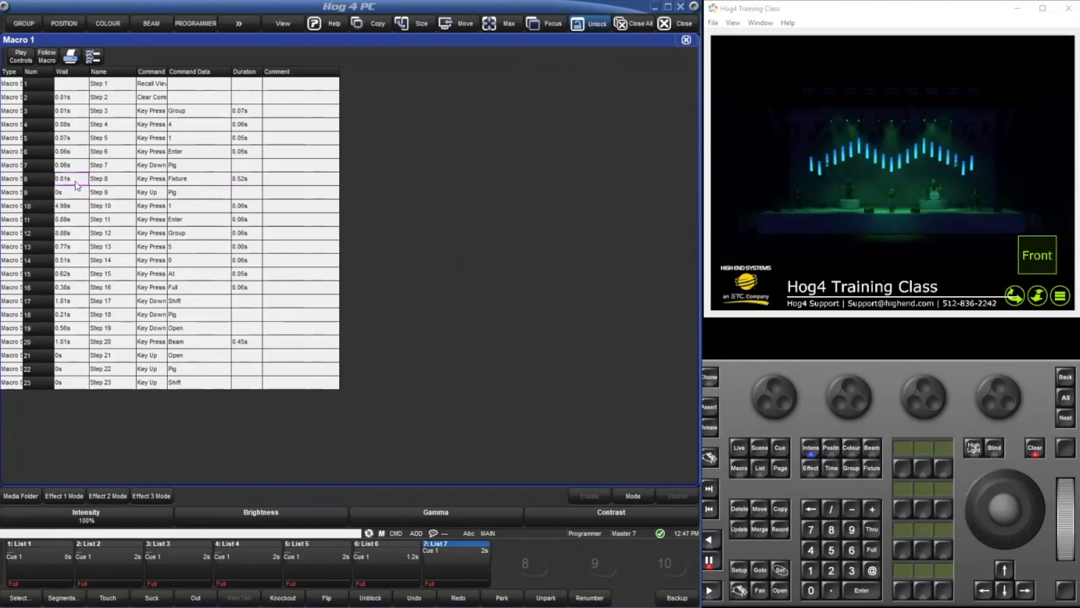
Set the wait time of macro step 9, the Pig key release, to 0.53 s.
left_click(84, 197)
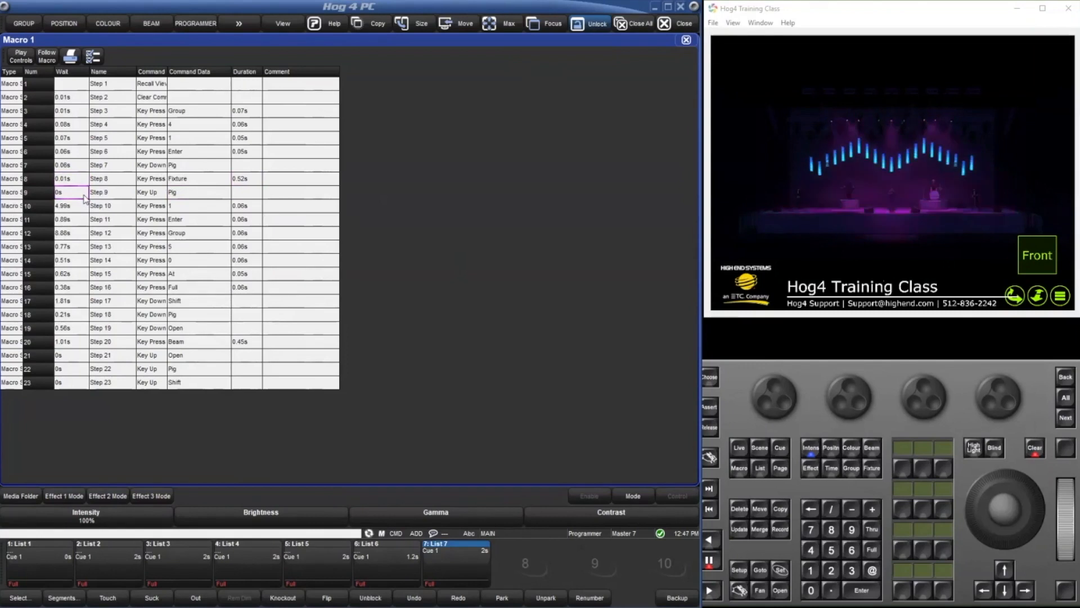
left_click(85, 197)
key("BackSpace")
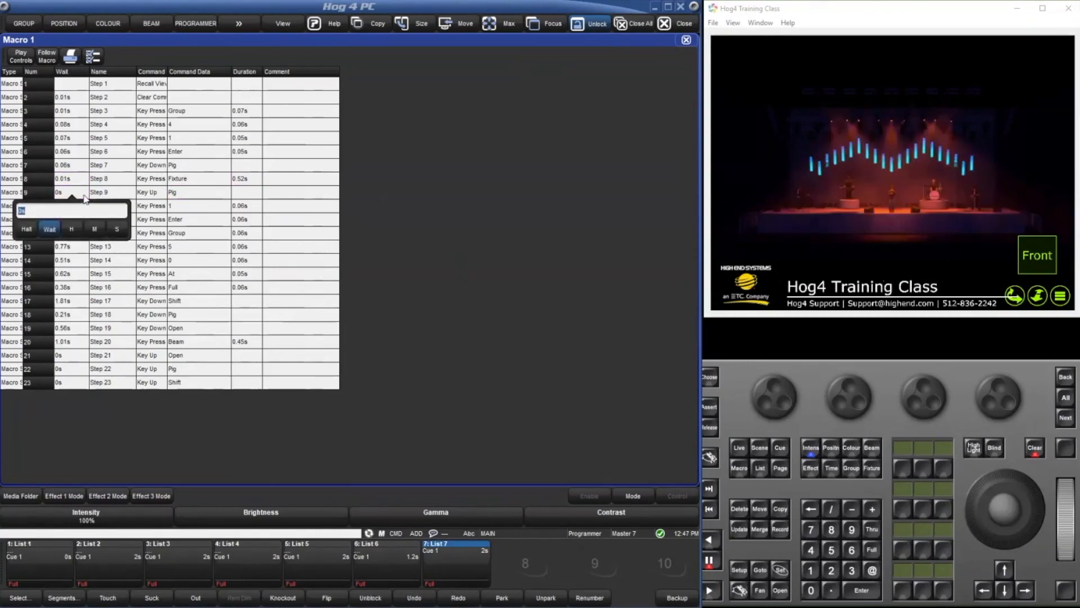
type("0")
key("Return")
Set the wait times of macro steps 10 through 20 together to 0.07 s.
left_click(85, 207)
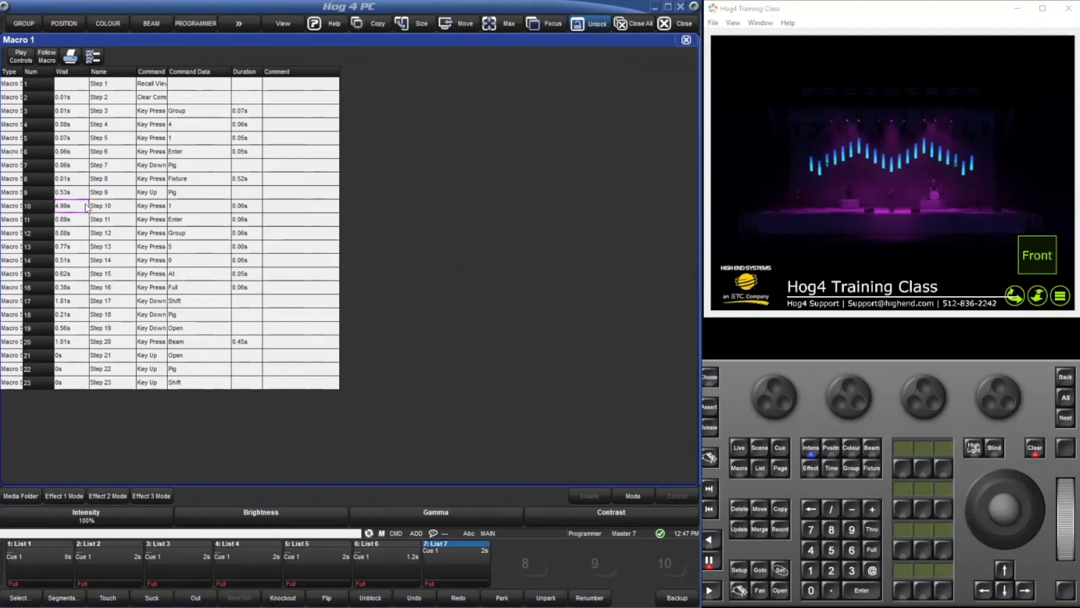
left_click_drag(85, 206, 83, 351)
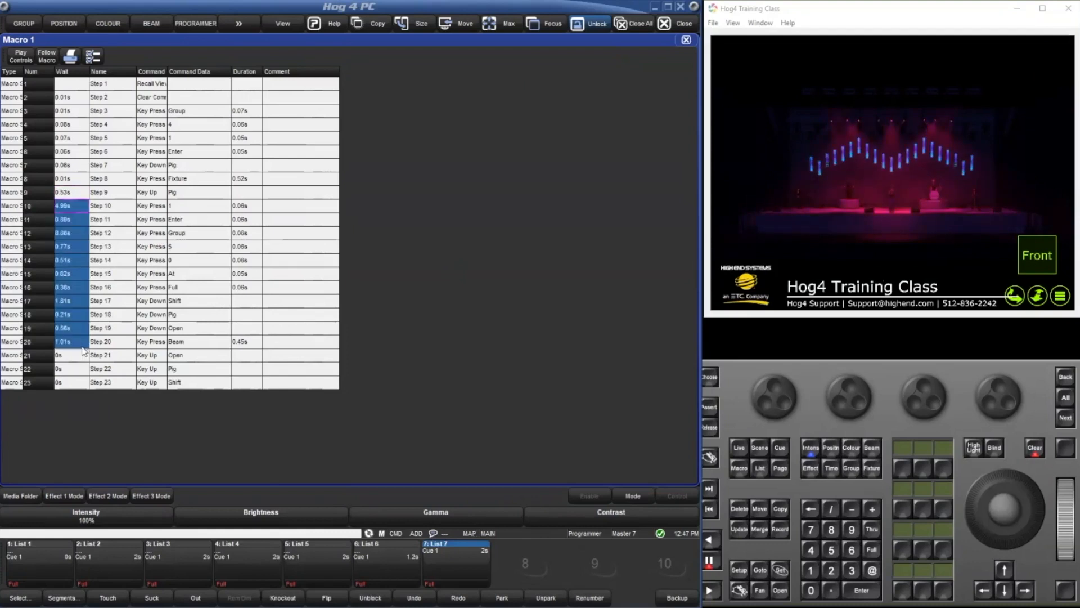
key("s")
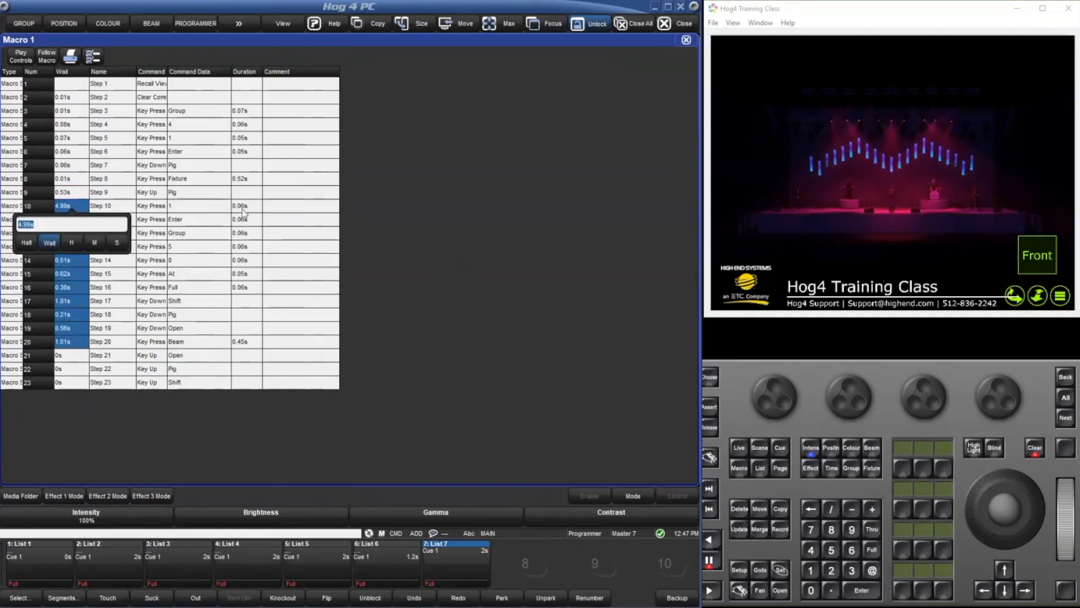
type(".07")
key("Return")
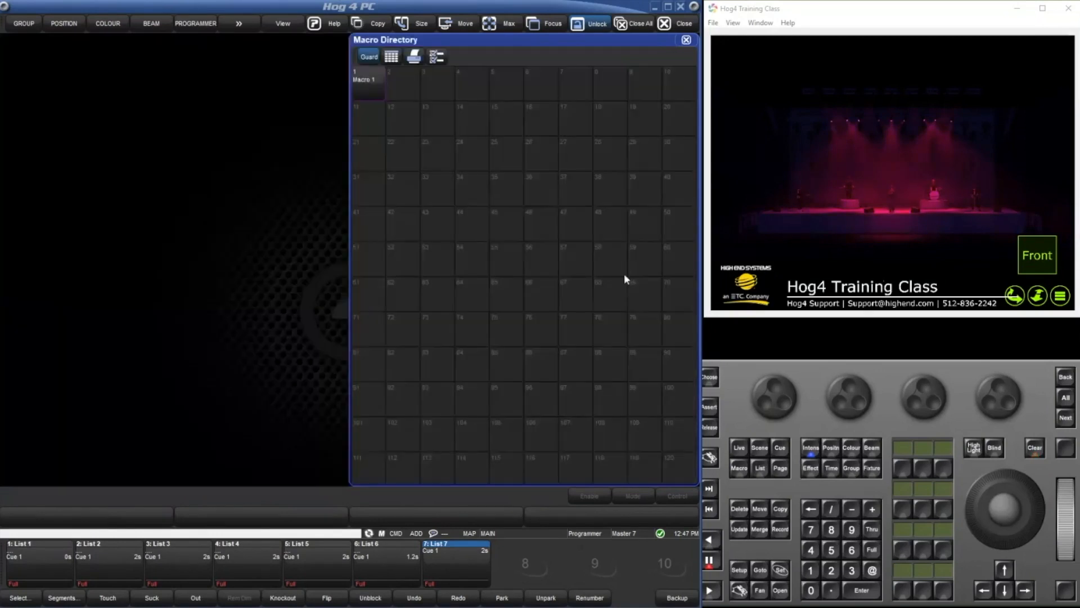
Run macro 1 with the playbacks released and apply Colour Waves 1d clip 5 to the pixel map layer.
left_click(709, 427)
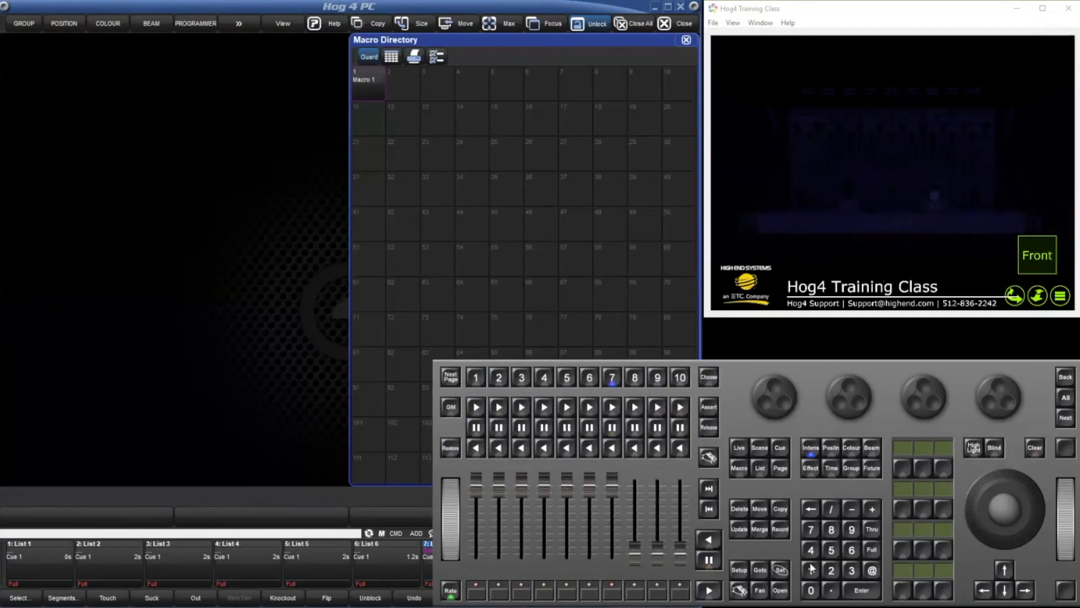
left_click(740, 467)
left_click(862, 590)
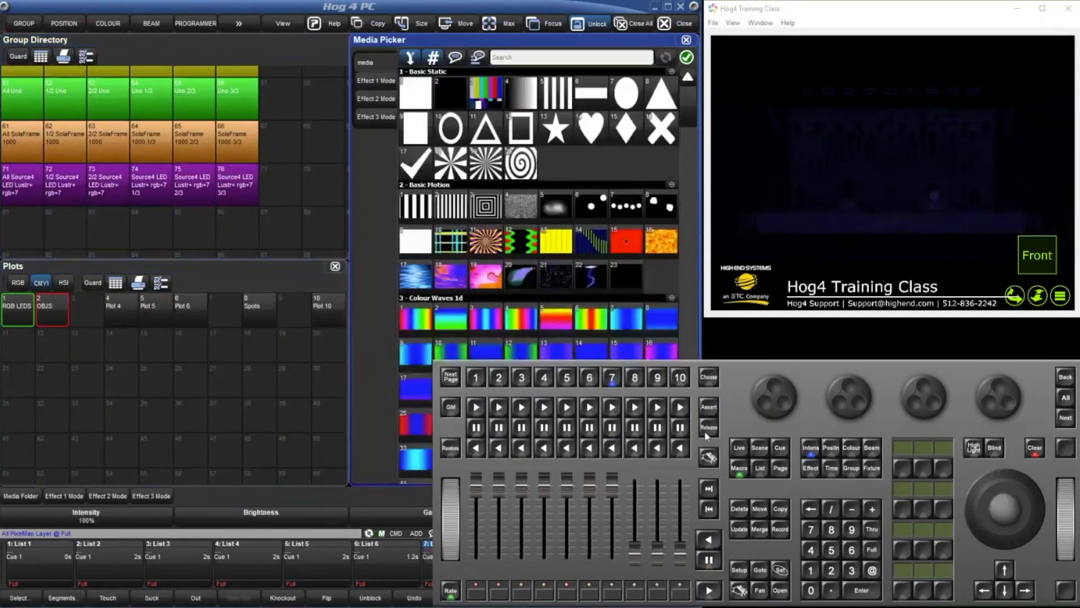
left_click(546, 312)
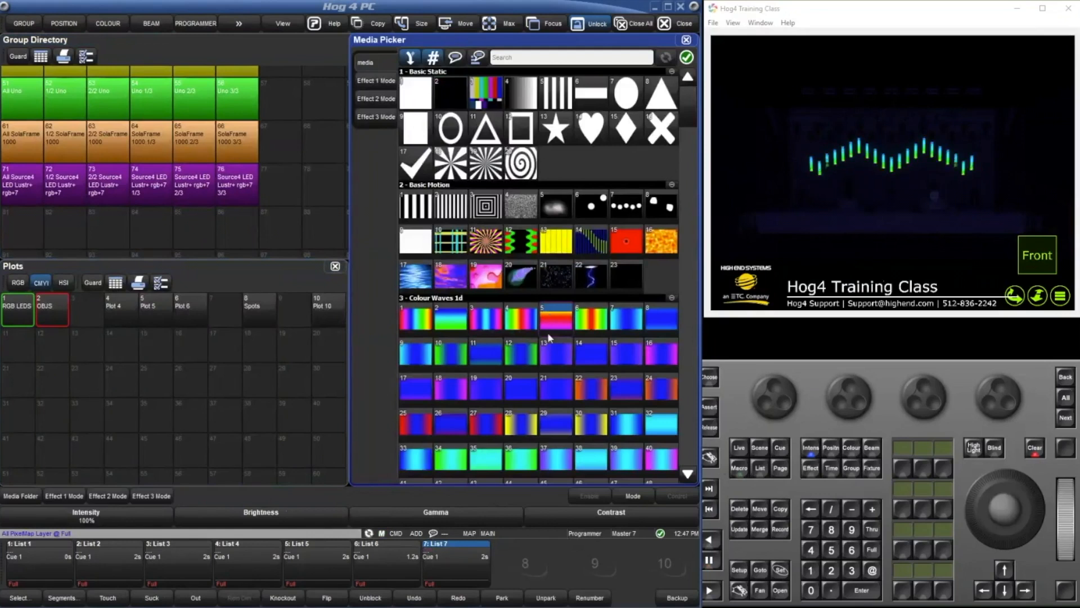
Open macro 1 from the Macro Directory to review its steps and close all windows.
double_click(744, 475)
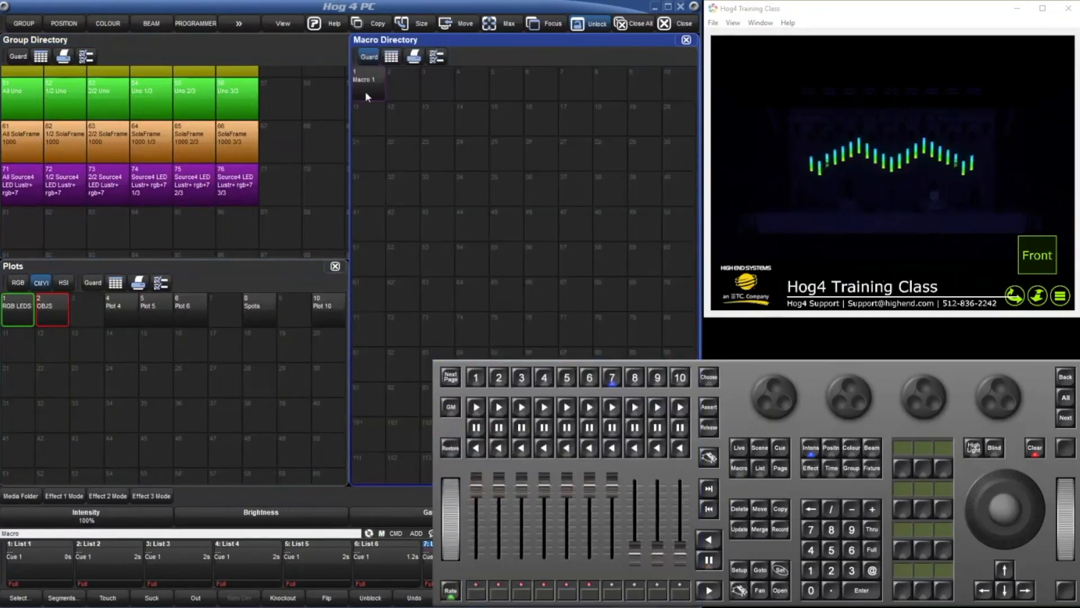
left_click(365, 91)
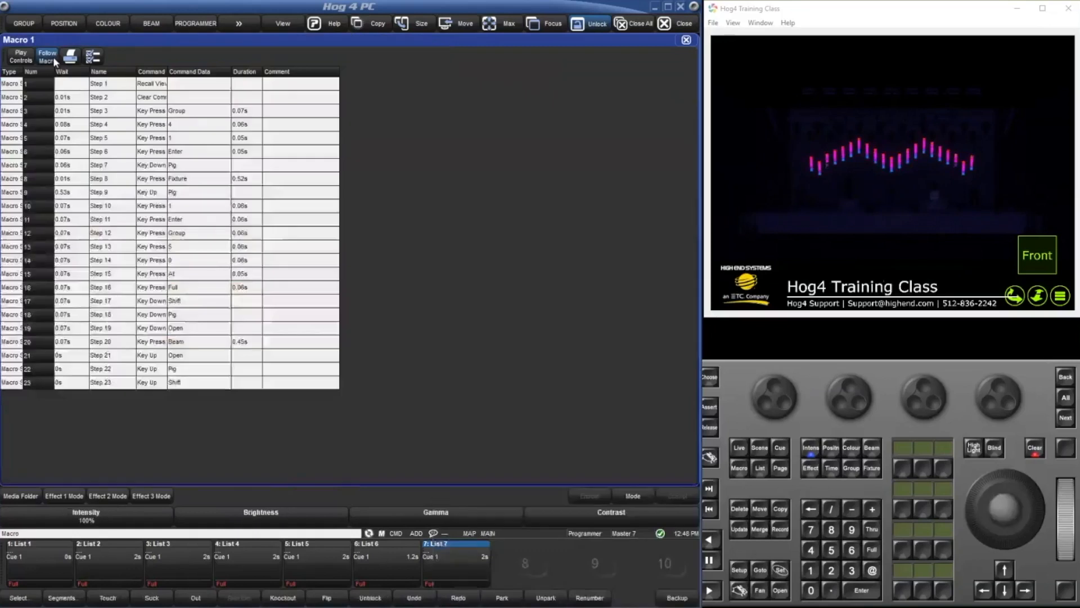
left_click(686, 40)
left_click(629, 22)
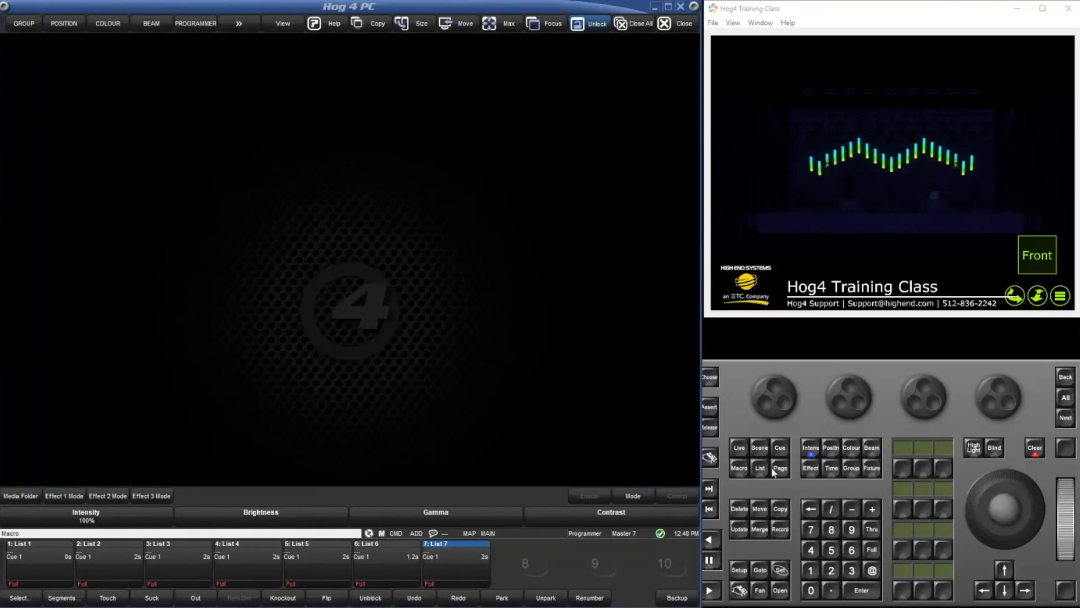
Run macro 1 again from the empty screen.
left_click(811, 570)
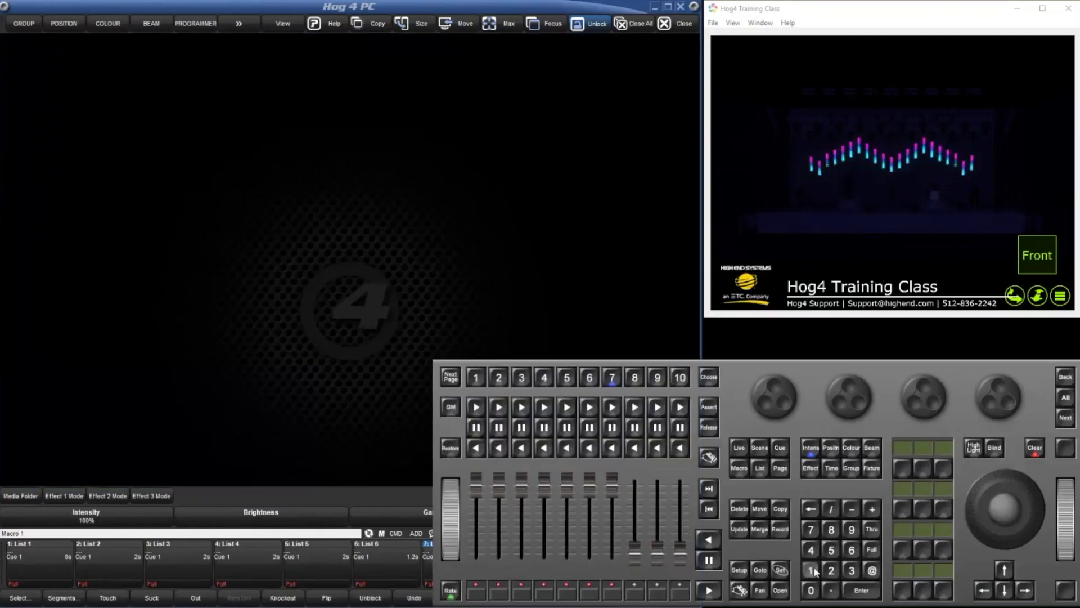
left_click(861, 589)
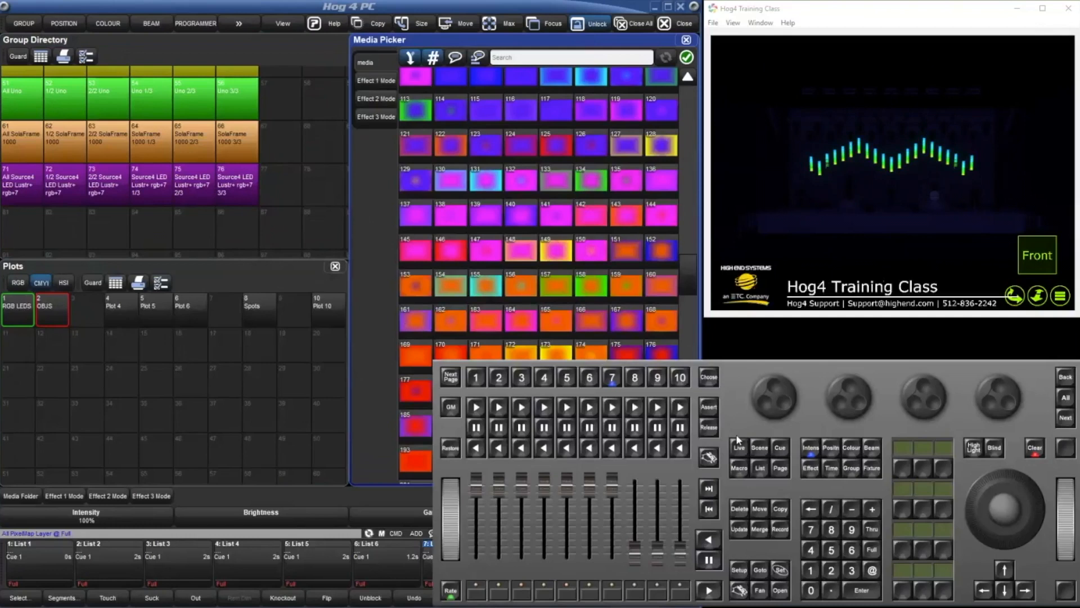
Delete the Recall View step (step 1) from macro 1 and widen the macro editor's Command column.
left_click(746, 473)
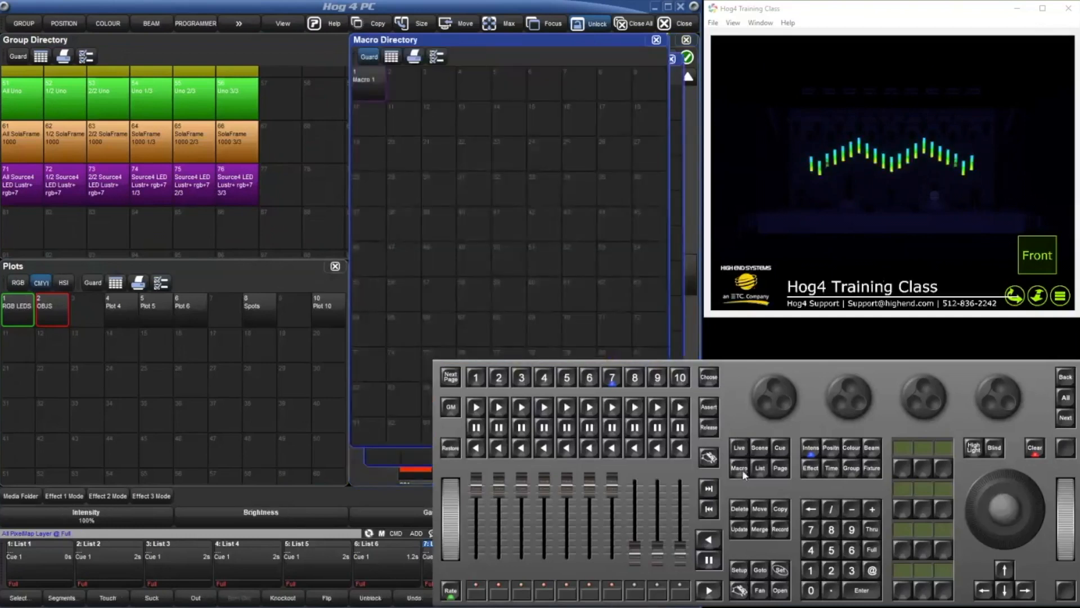
double_click(380, 82)
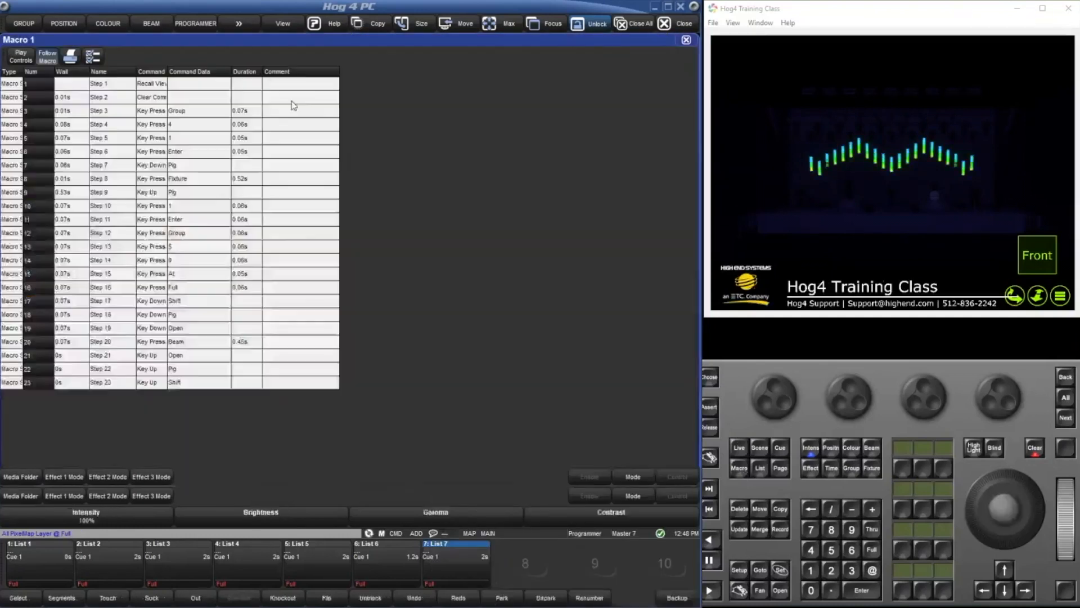
left_click(36, 83)
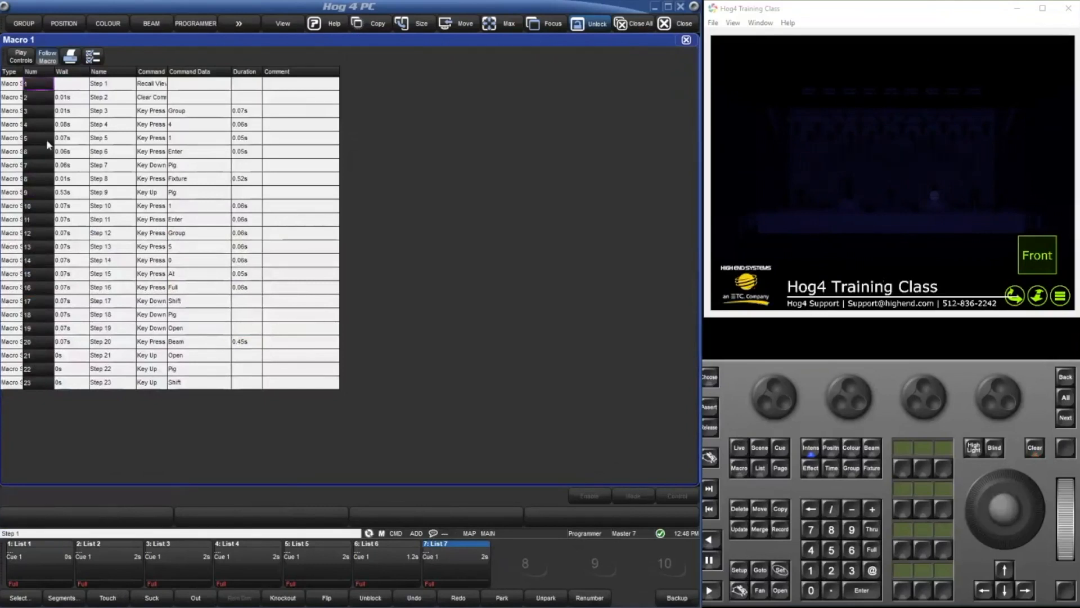
left_click(738, 509)
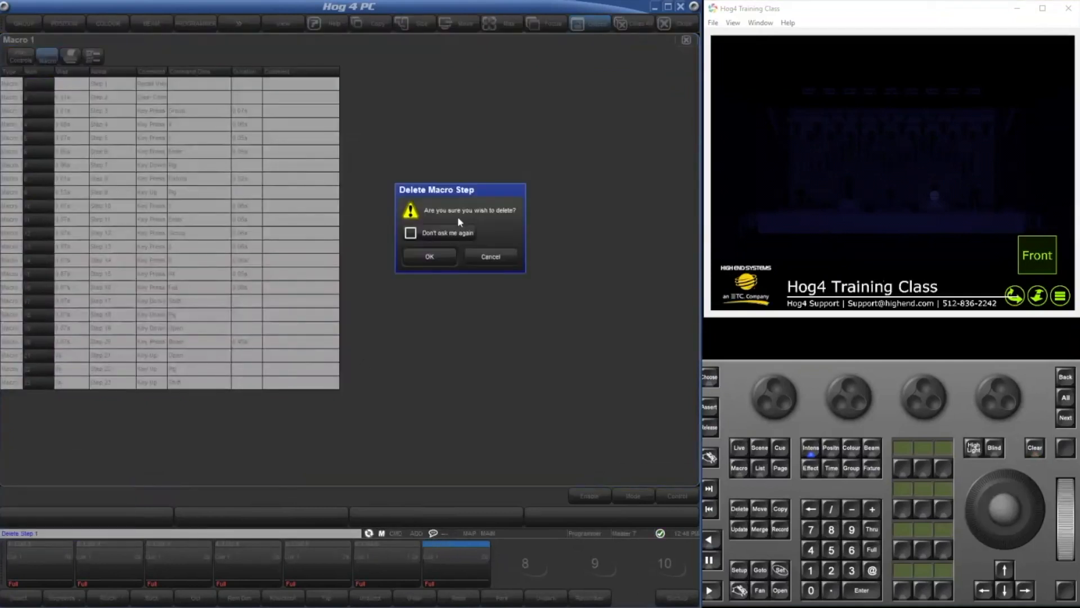
left_click(427, 257)
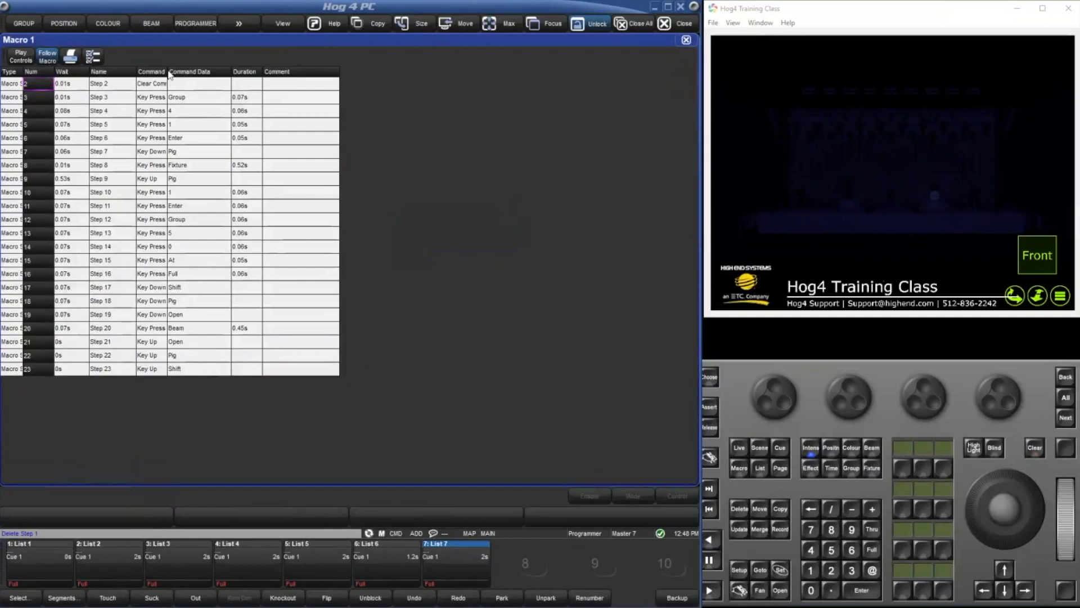
left_click_drag(167, 71, 223, 72)
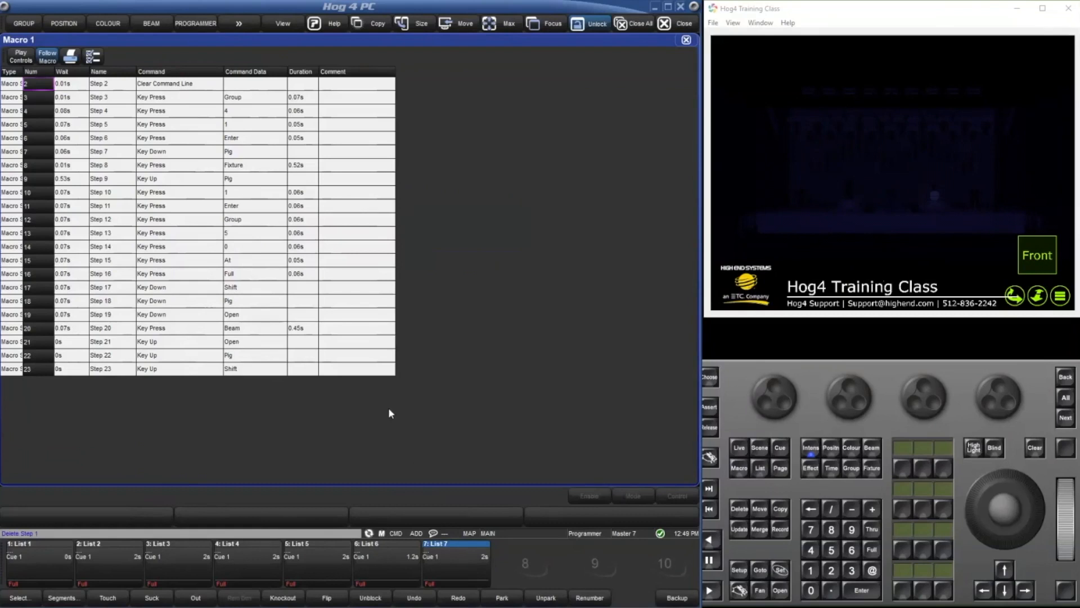
Close the macro editor and all remaining windows, including the Group Directory and Plots.
left_click(678, 43)
left_click(679, 43)
left_click(679, 44)
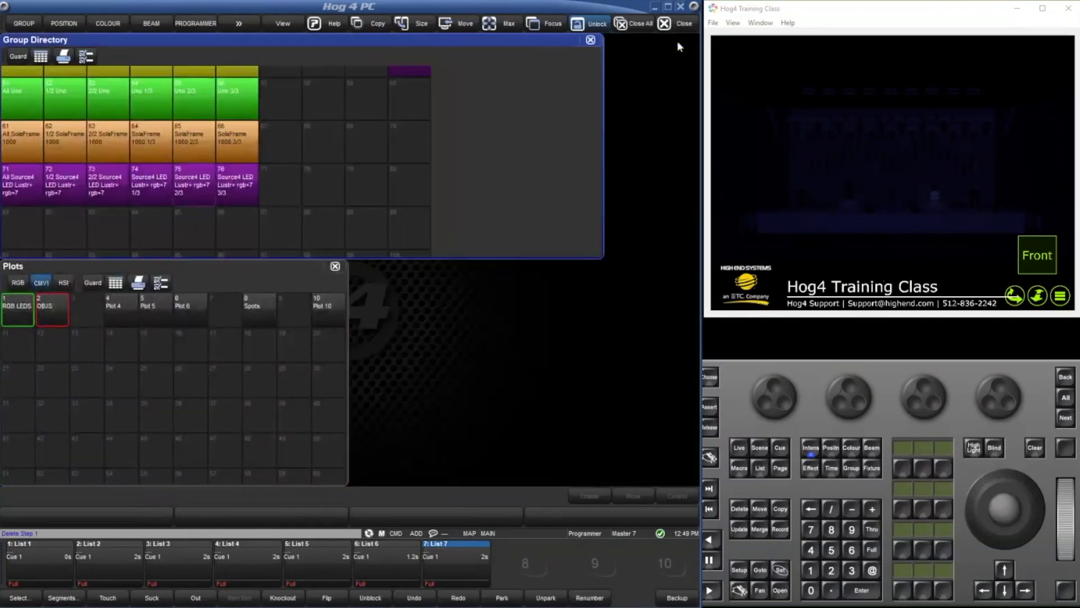
left_click(677, 41)
left_click(677, 41)
Run the edited macro 1 and apply Colour Waves 1d clip 7 to the pixel map layer.
left_click(739, 478)
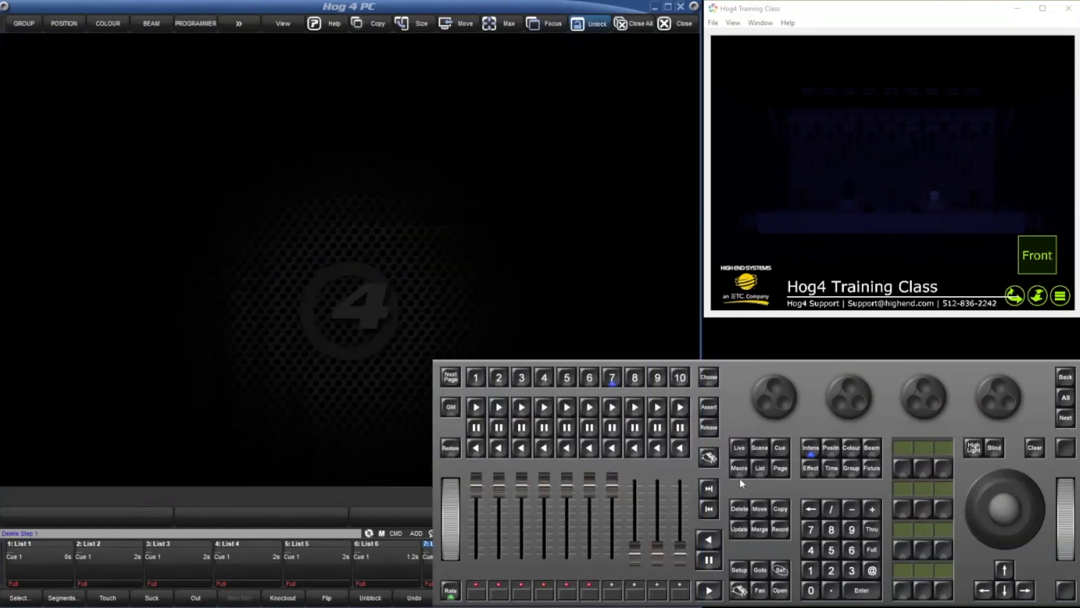
left_click(811, 570)
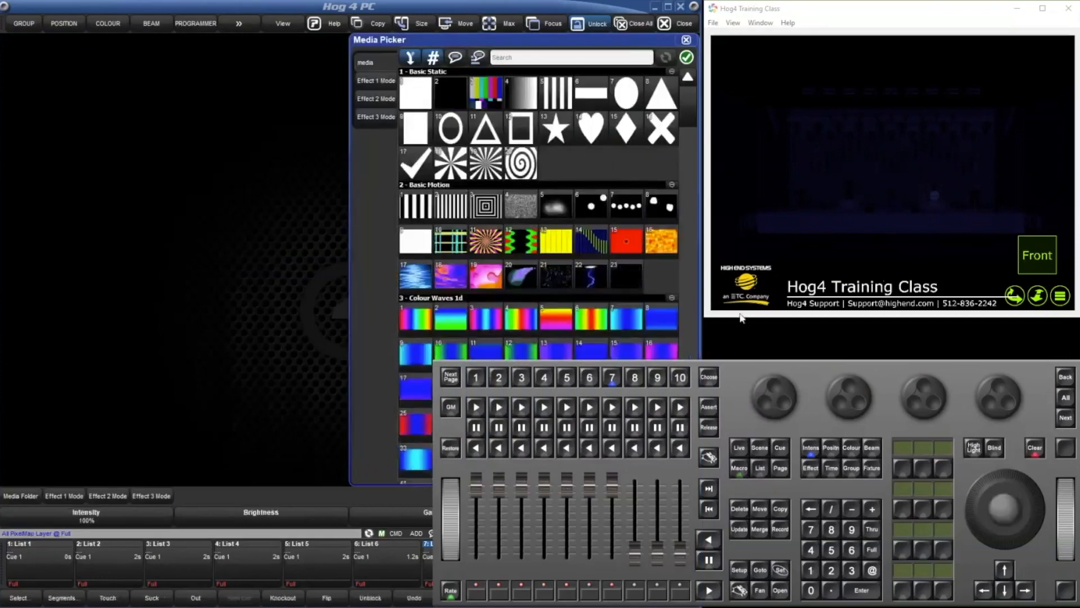
left_click(613, 320)
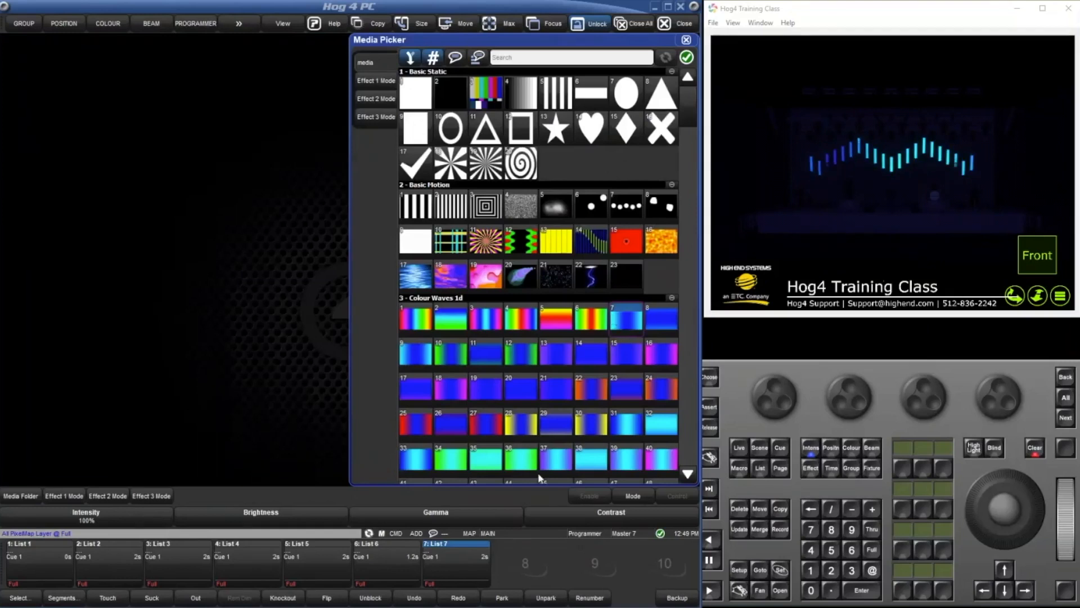
Clear the programmer and start list 7.
left_click(1036, 450)
left_click(424, 568)
left_click(456, 565)
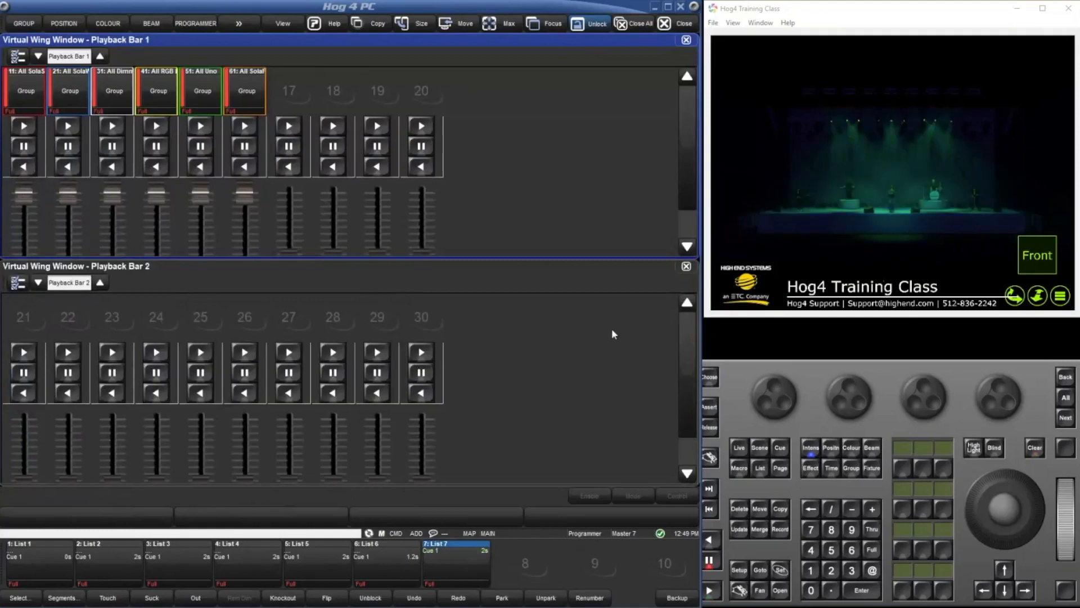
Run macro 1 while list 7 is playing to bring up the Media Picker over the Virtual Wing windows.
left_click(738, 470)
left_click(809, 574)
left_click(862, 591)
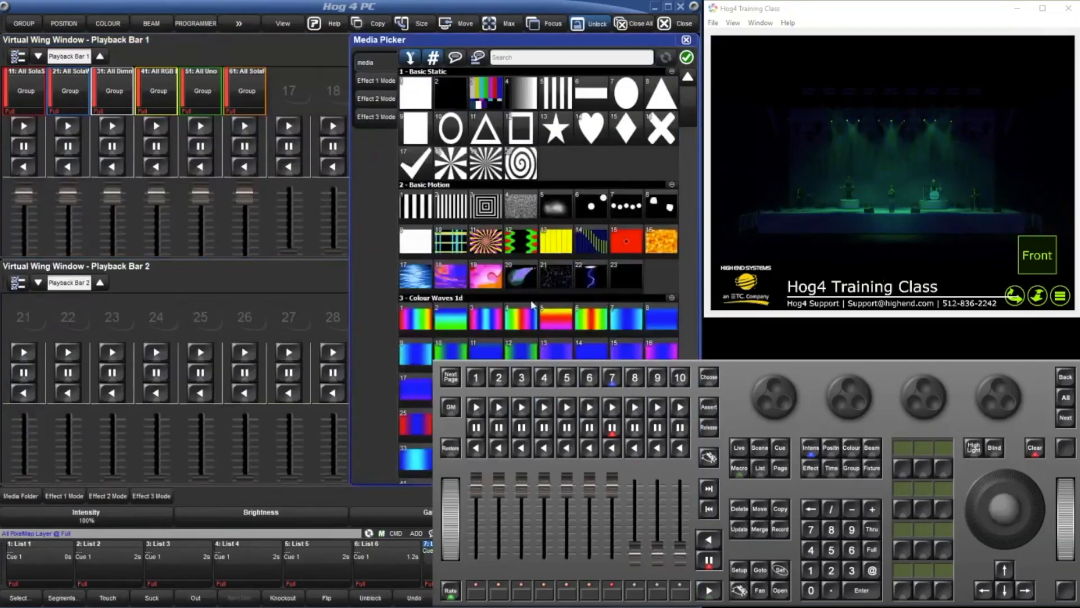
Apply Basic Motion clip 19 to the pixel map layer and clear the programmer.
left_click(533, 304)
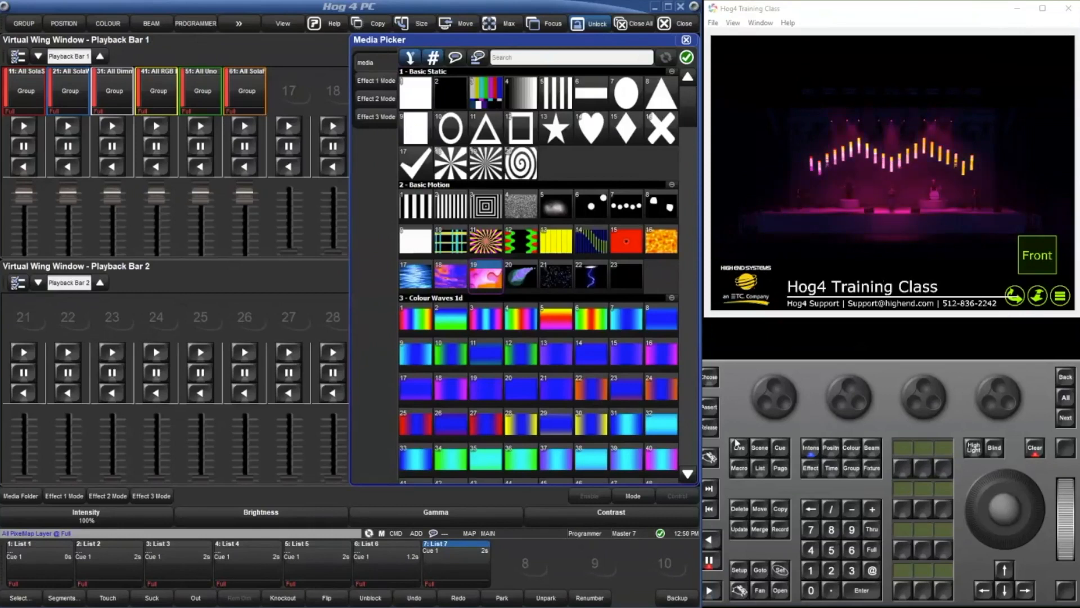
left_click(1035, 447)
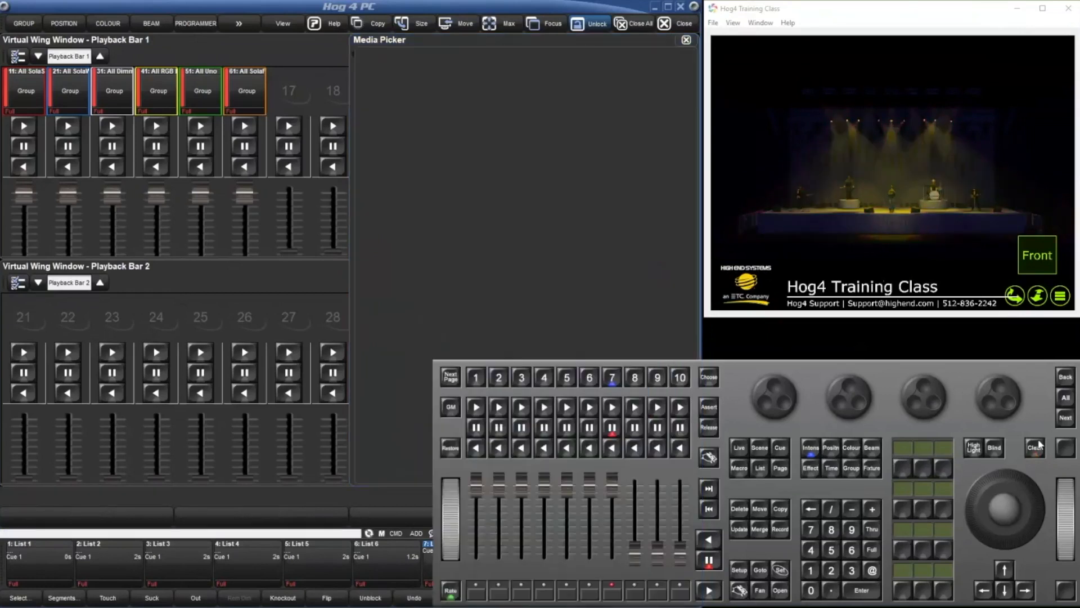
Record macro 1 onto command key 1 and run it from that key.
left_click(741, 476)
left_click(804, 569)
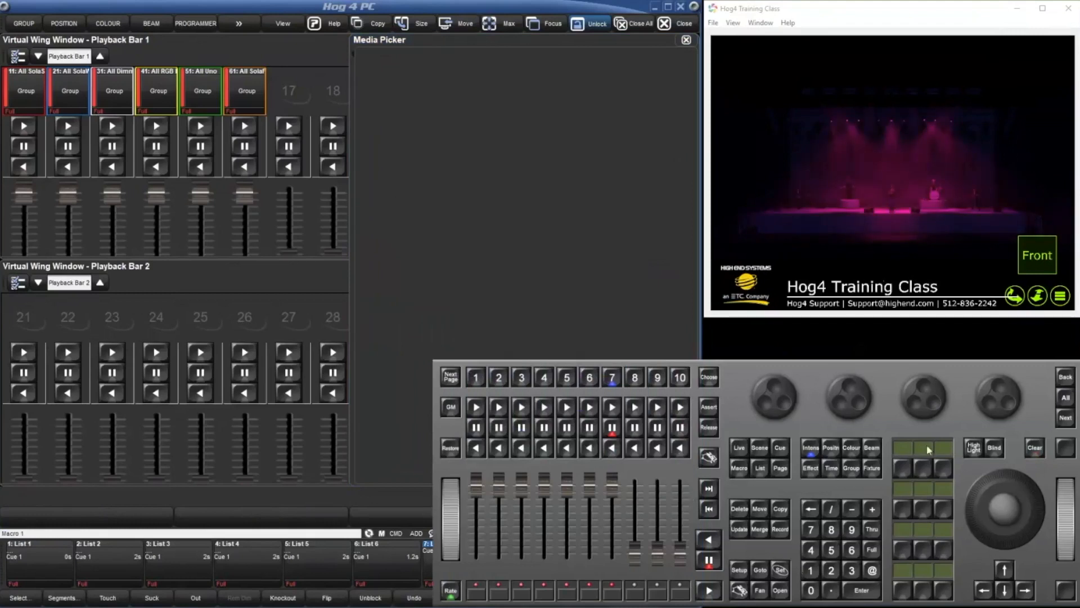
left_click(905, 469)
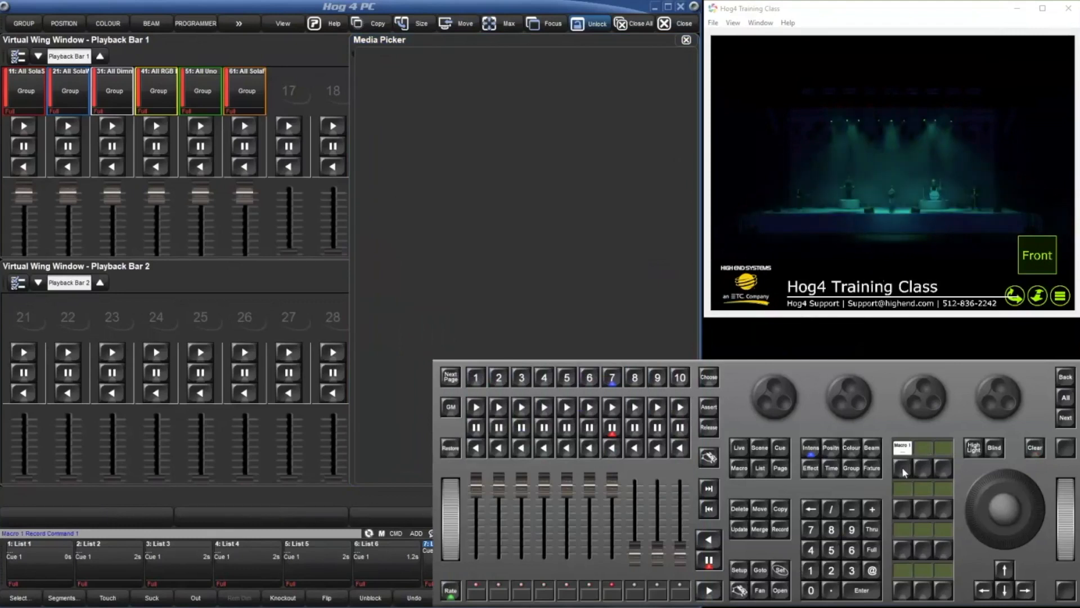
left_click(903, 470)
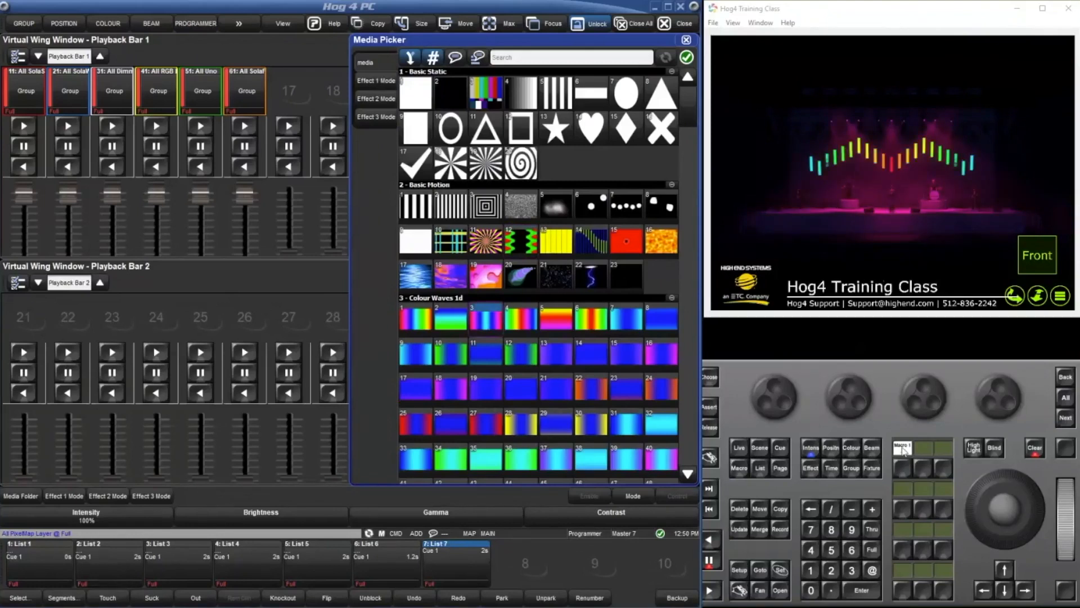
Open macro 1 for editing and set the durations of steps 10 to 16 to 0.01 s.
left_click(905, 471)
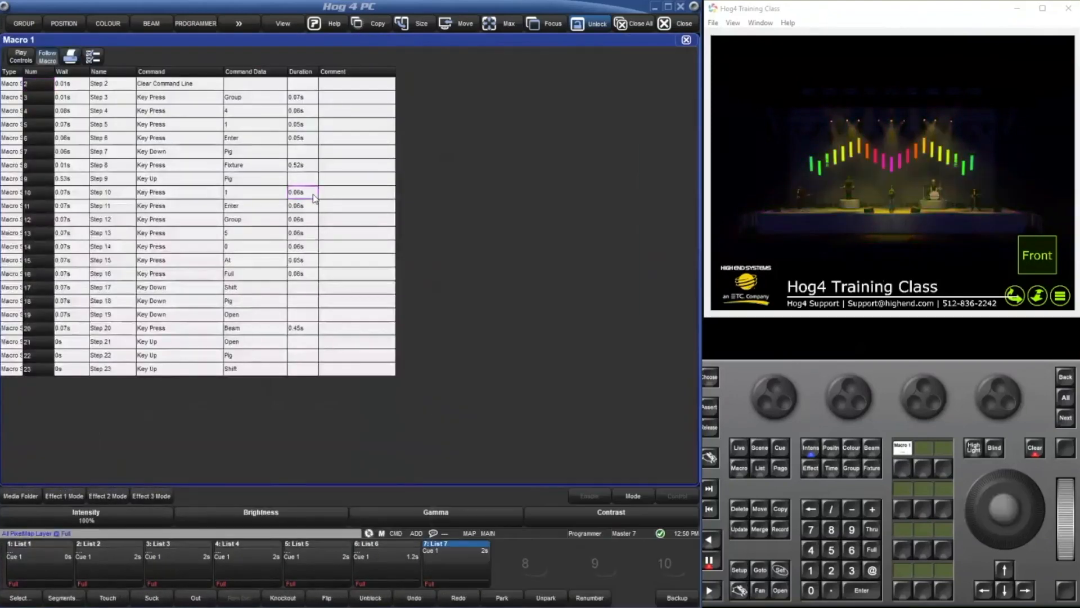
left_click_drag(307, 193, 305, 271)
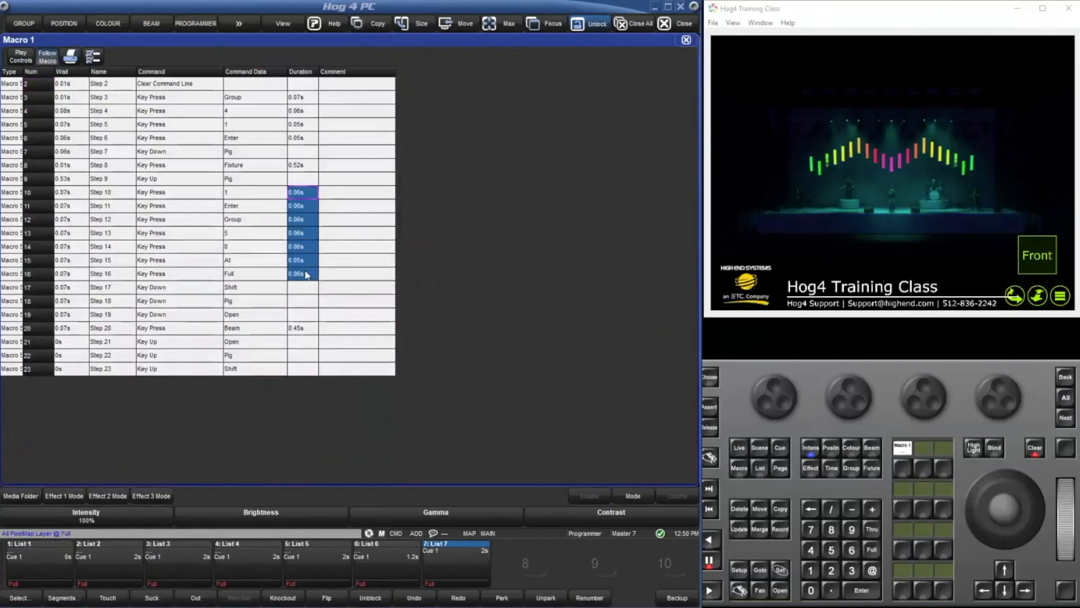
type("s0.01")
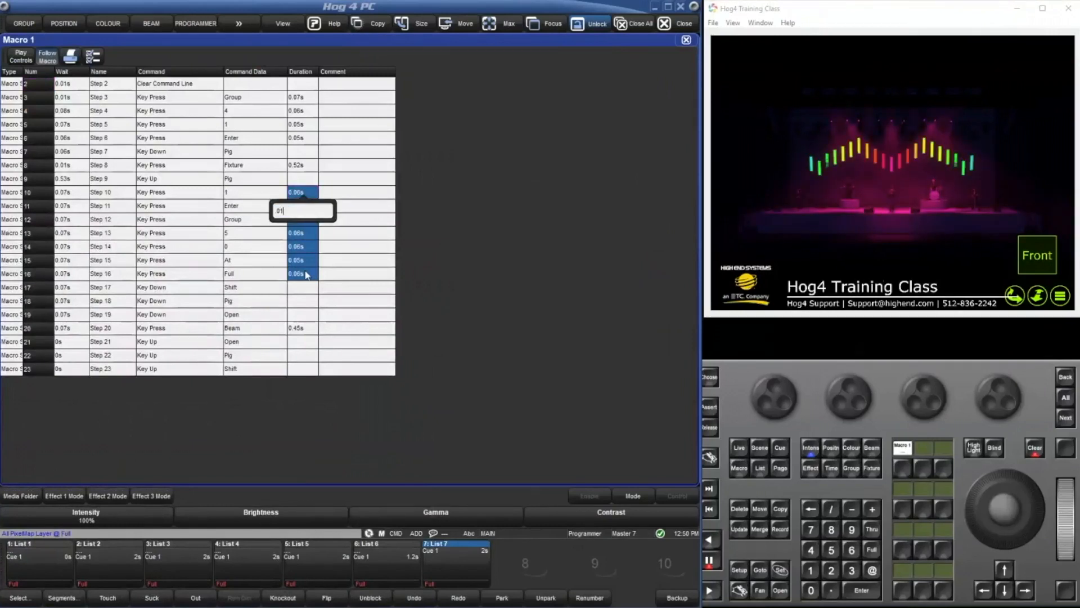
key("Return")
Set the durations of the Fixture key press in step 8 and of steps 3 to 6 to 0.01 s.
left_click(300, 167)
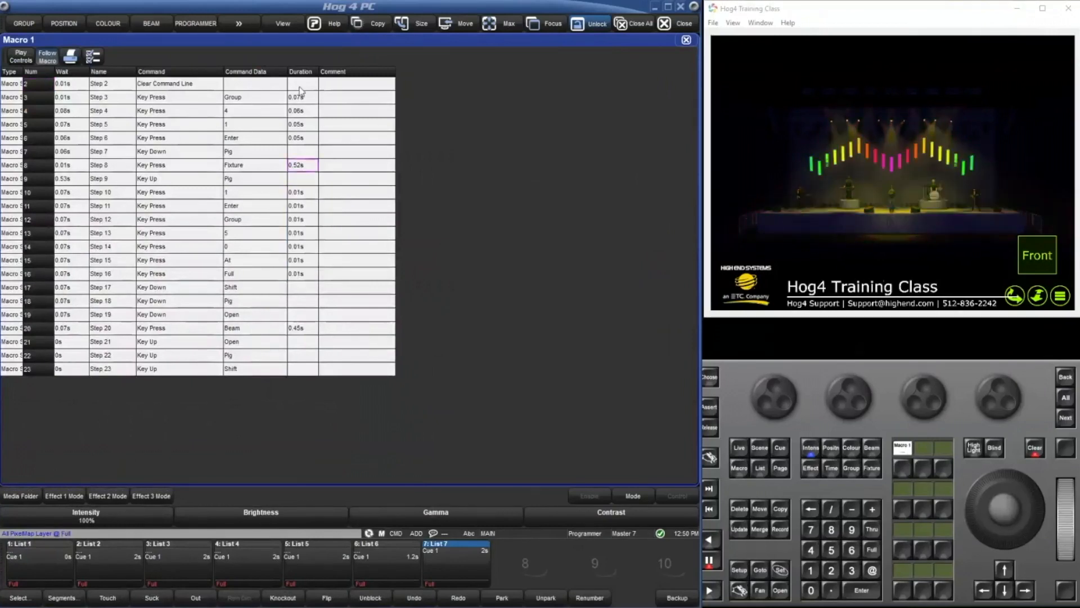
type("s0.01")
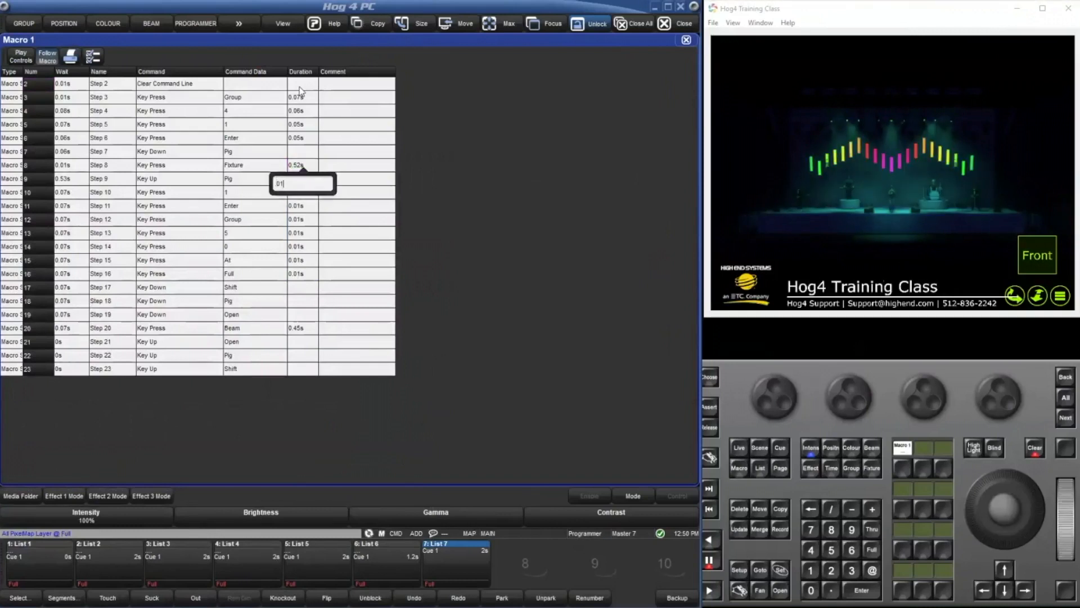
key("Return")
left_click(301, 97)
left_click_drag(300, 113, 301, 139)
type("s0.01")
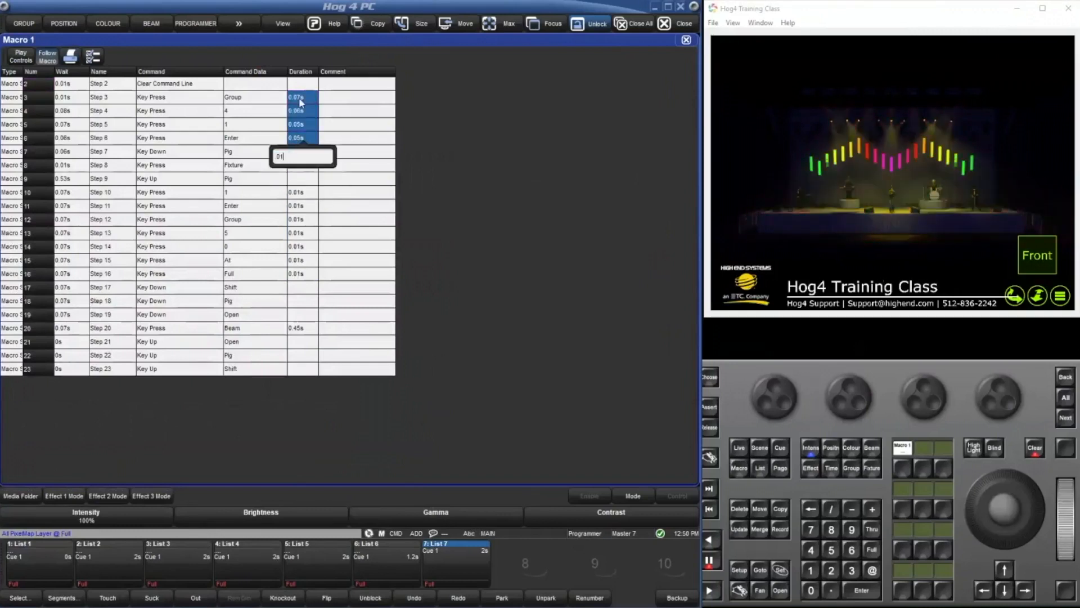
key("Return")
Set the duration of the Beam key press in step 20 to 0.01 s.
left_click(72, 110)
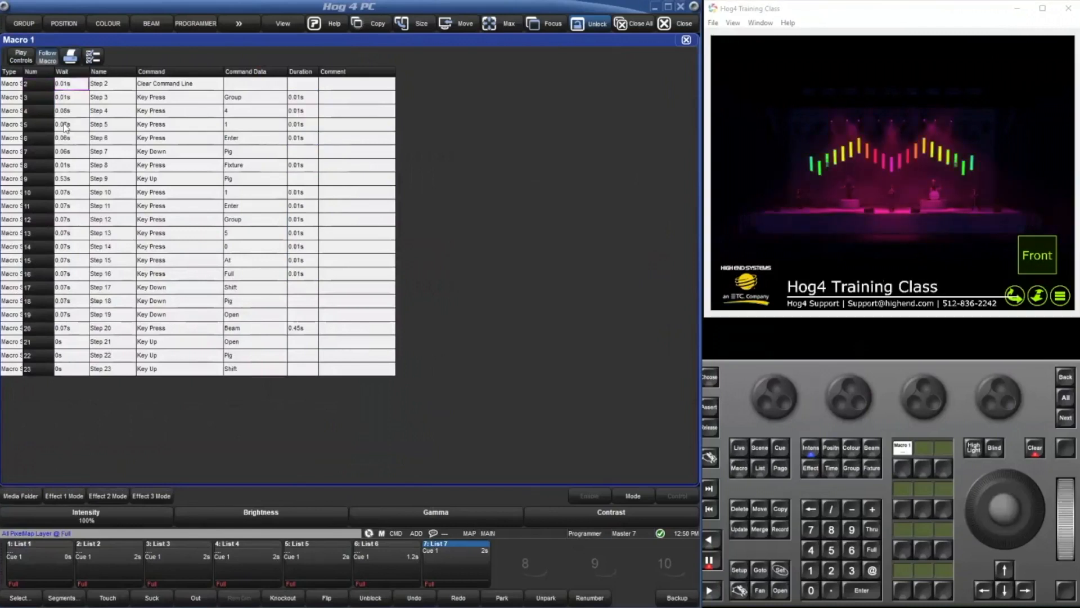
left_click_drag(72, 84, 67, 362)
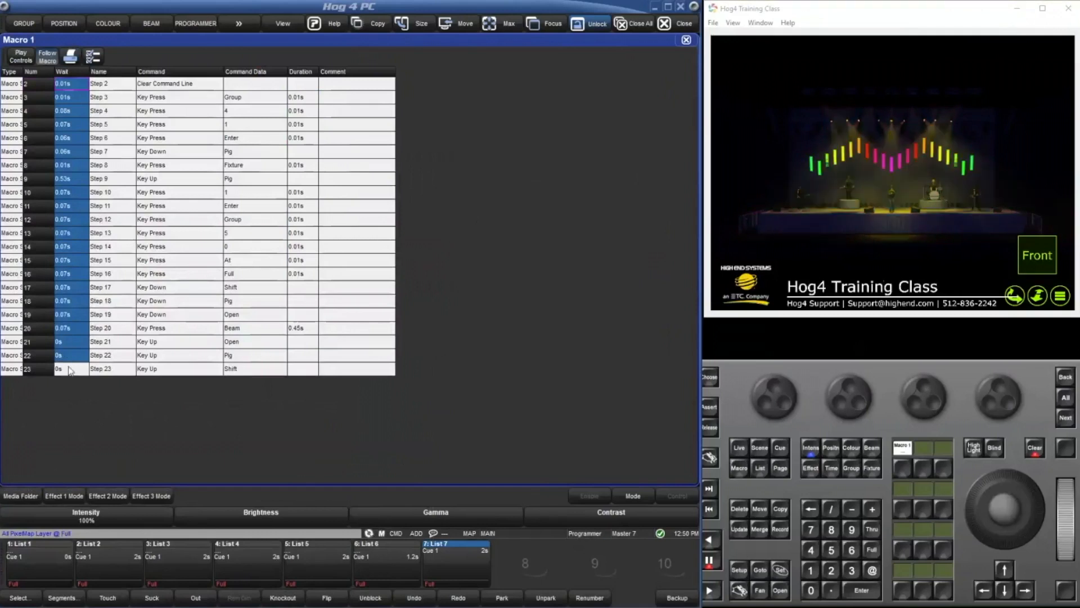
left_click(314, 329)
left_click(314, 329)
type("0")
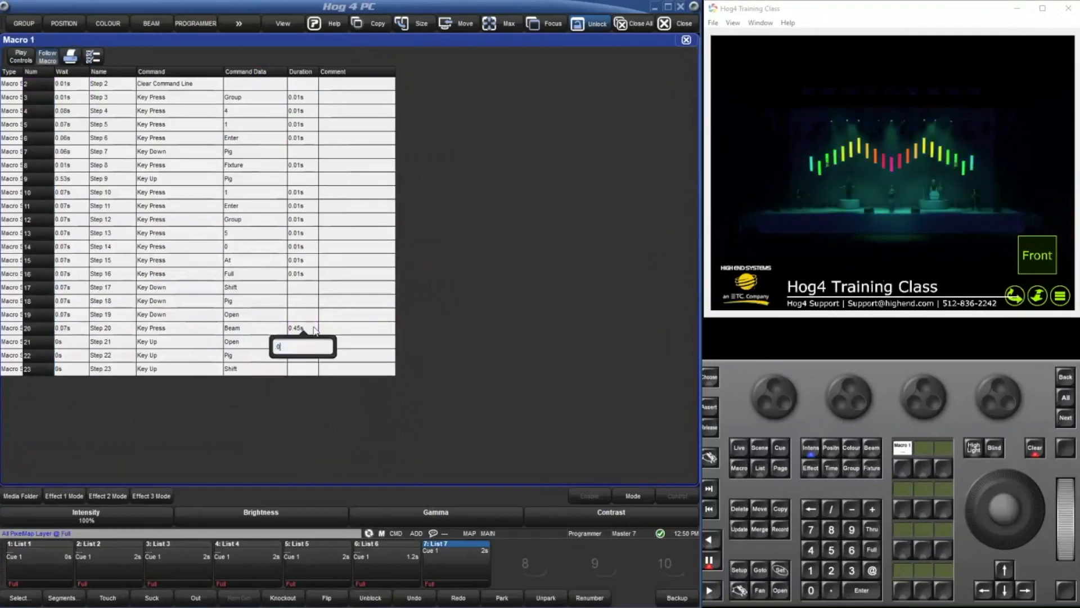
key("Return")
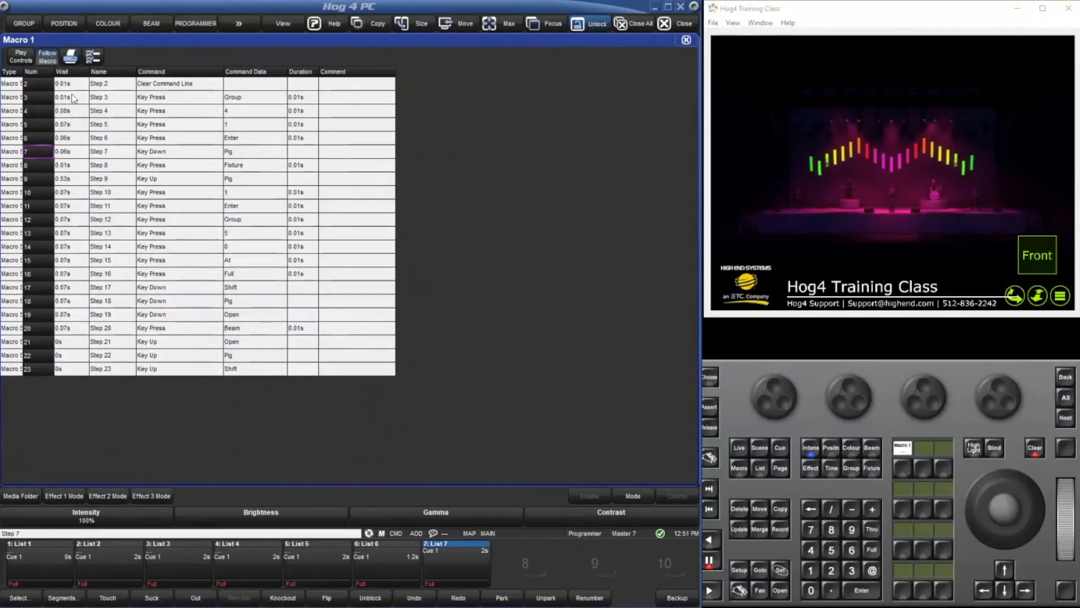
Set the wait time of macro steps 3 to 20 to 0.02 s.
left_click_drag(72, 96, 83, 332)
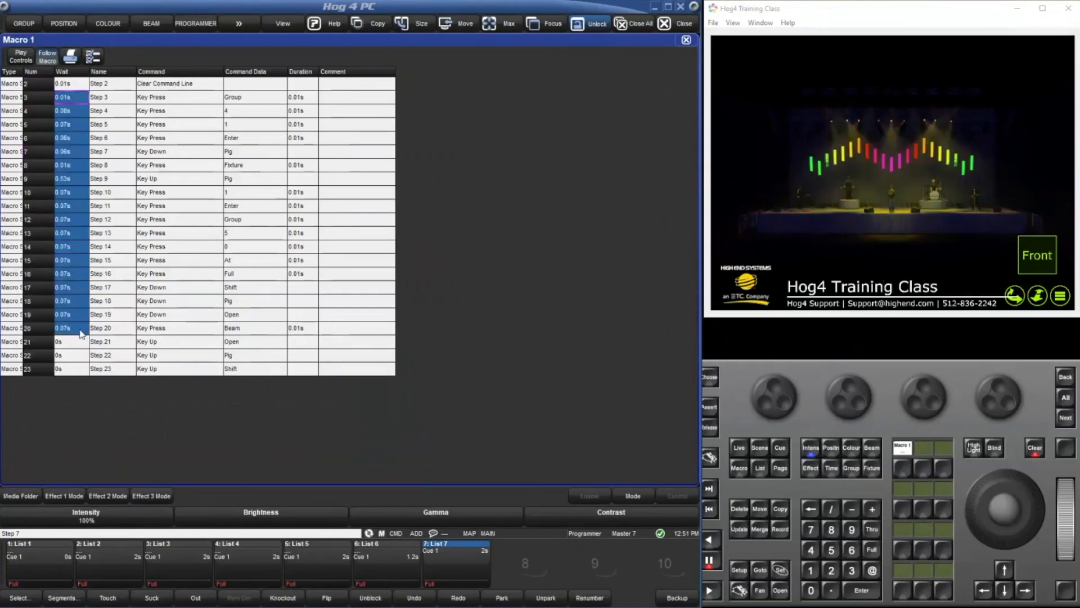
left_click(83, 332)
type("0")
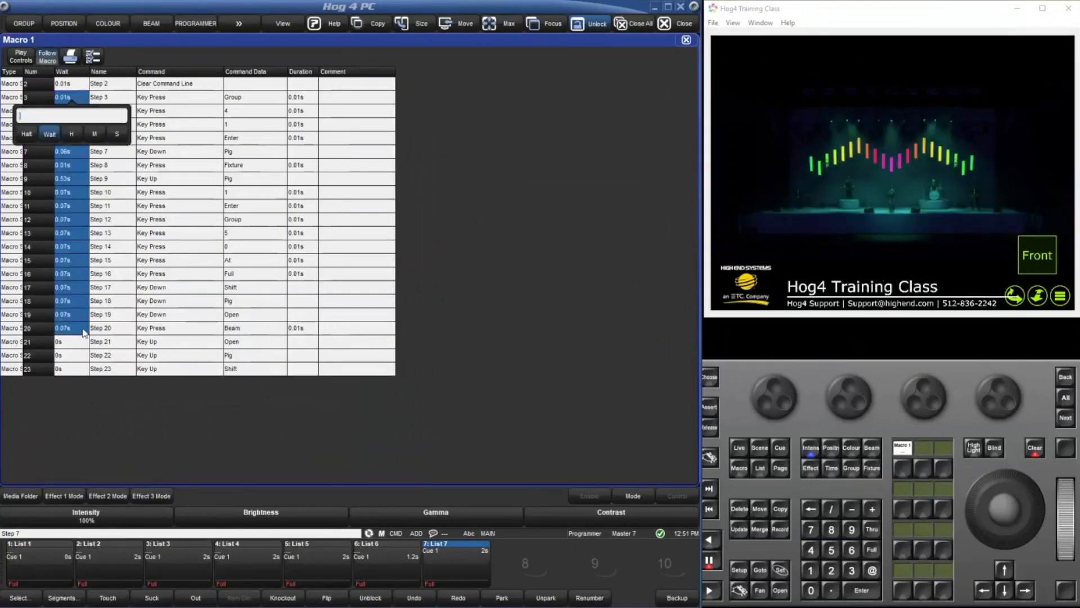
type(".02")
key("Return")
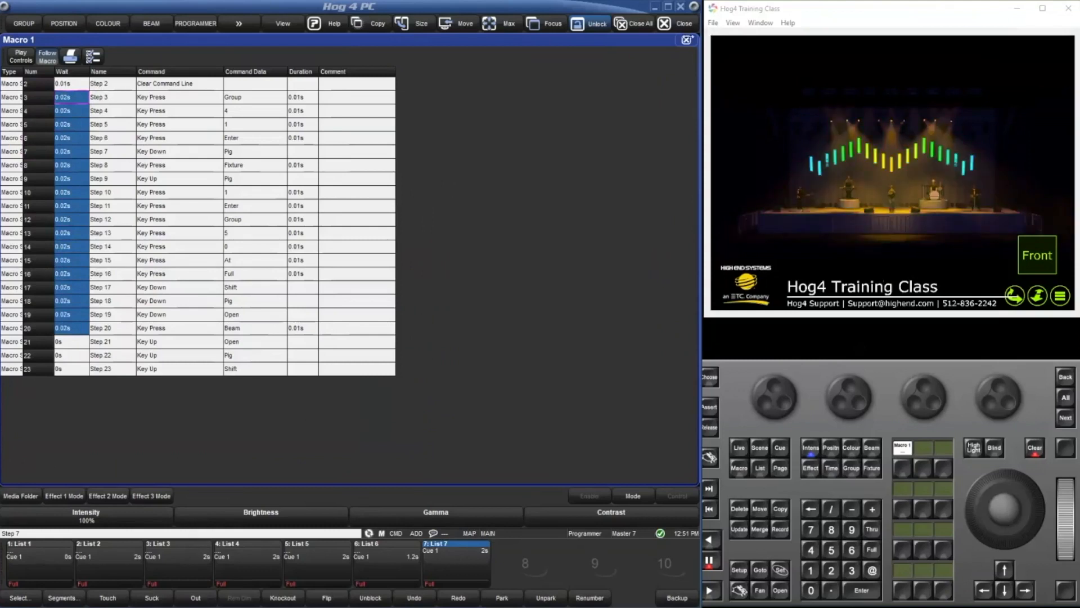
Close the macro editor, clear the programmer and run macro 1 from its command key.
left_click(687, 40)
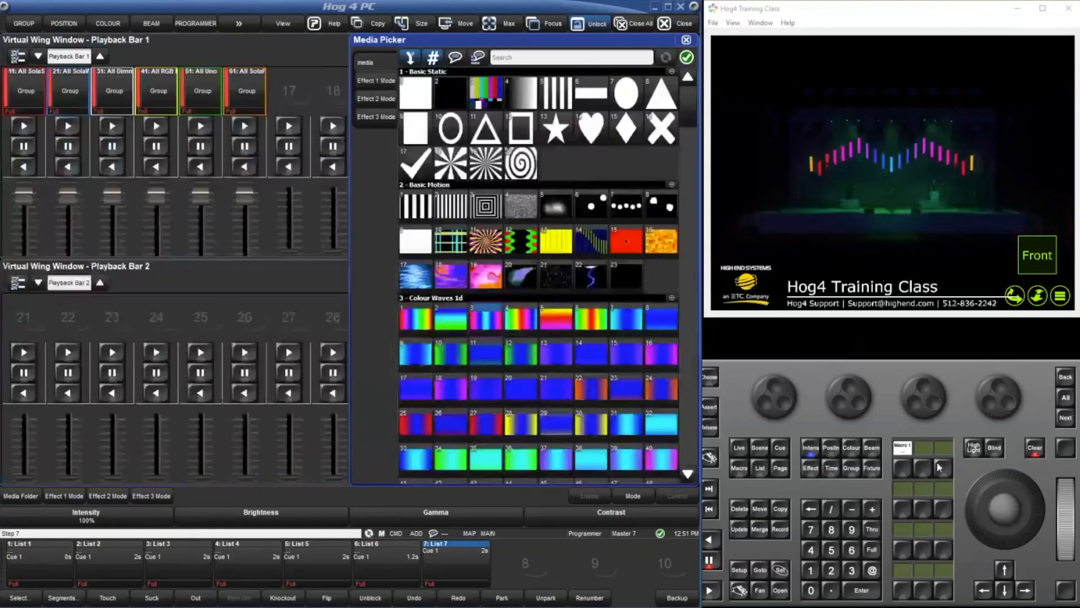
left_click(1029, 450)
left_click(903, 469)
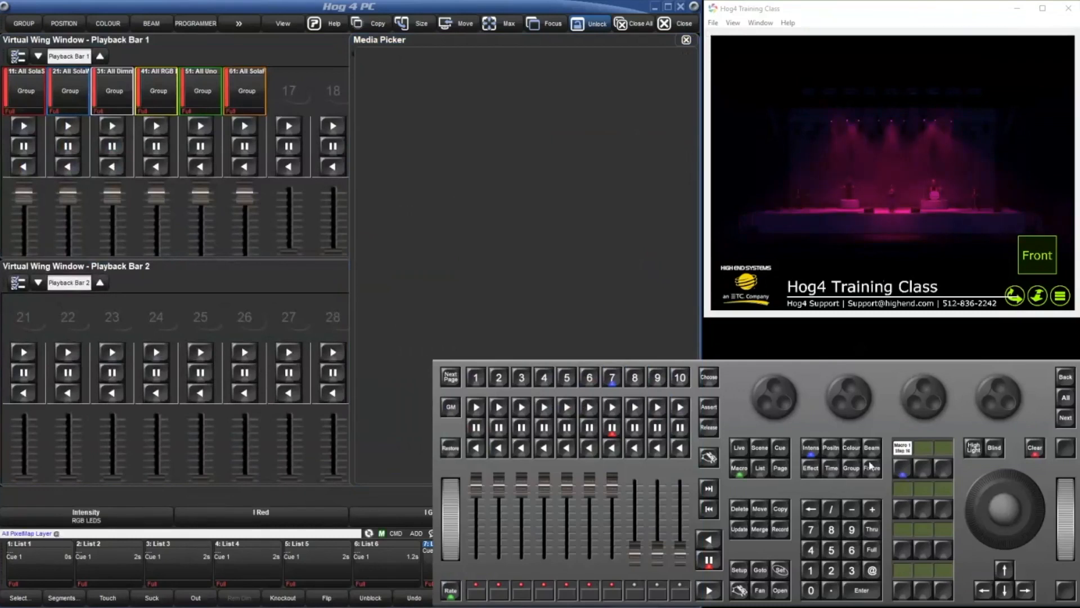
Try Basic Motion clip 12 and Colour Waves 1d clips 4, 3, 1 and 30 on the pixel map layer.
left_click(536, 244)
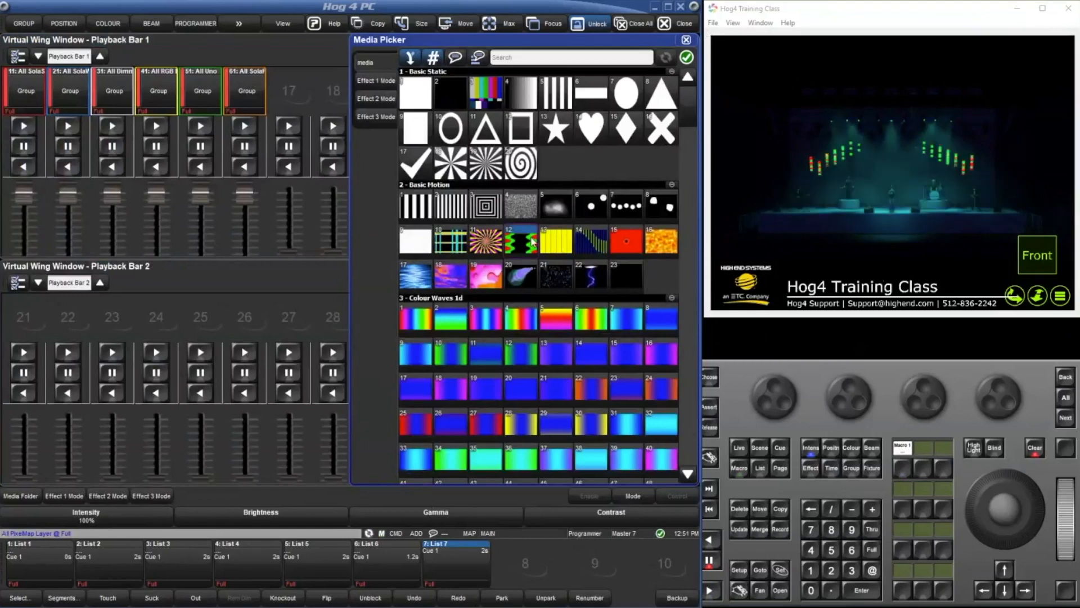
left_click(518, 319)
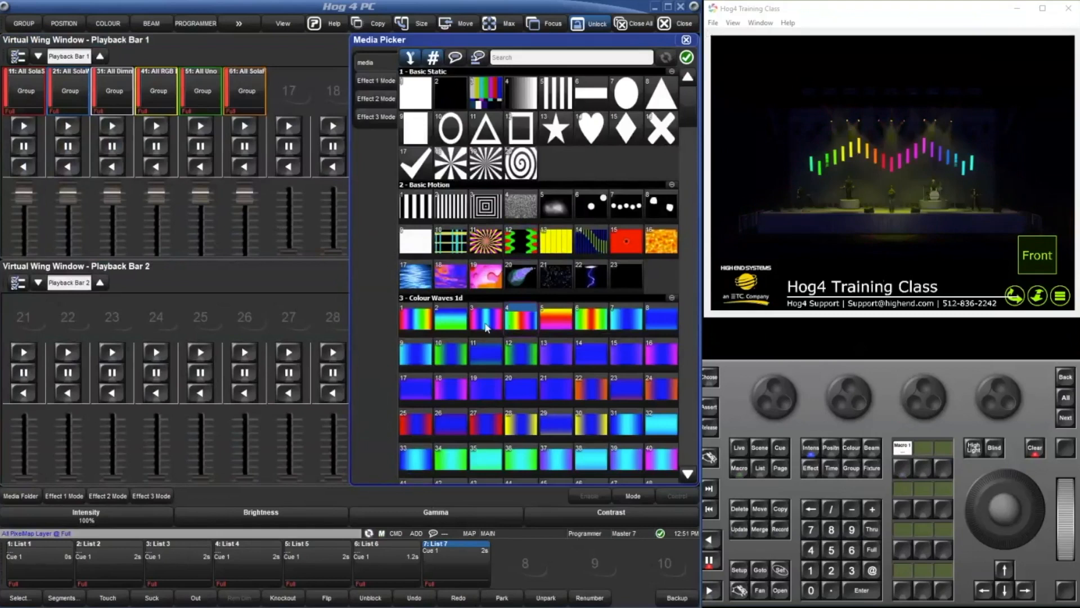
left_click(486, 325)
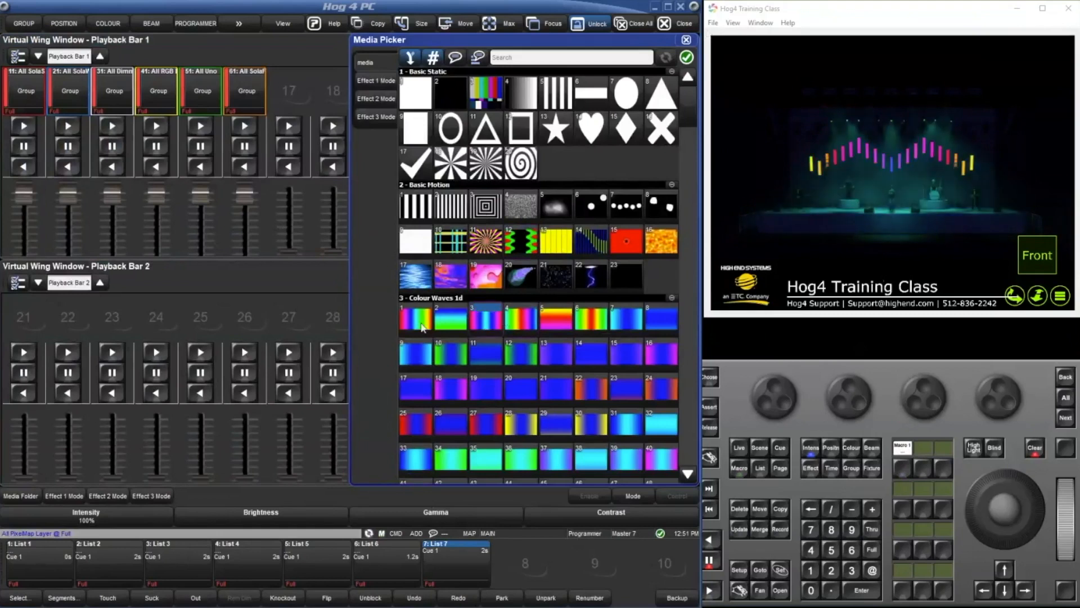
left_click(423, 327)
left_click(595, 427)
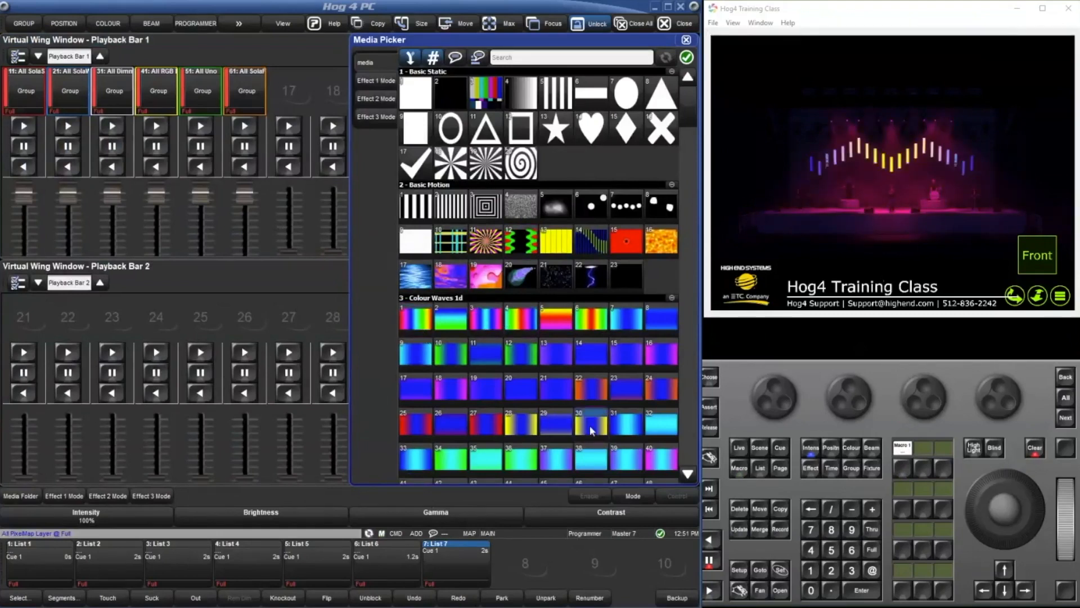
Clear the programmer and close all open windows, including the Media Picker and the Virtual Wing windows.
left_click(907, 468)
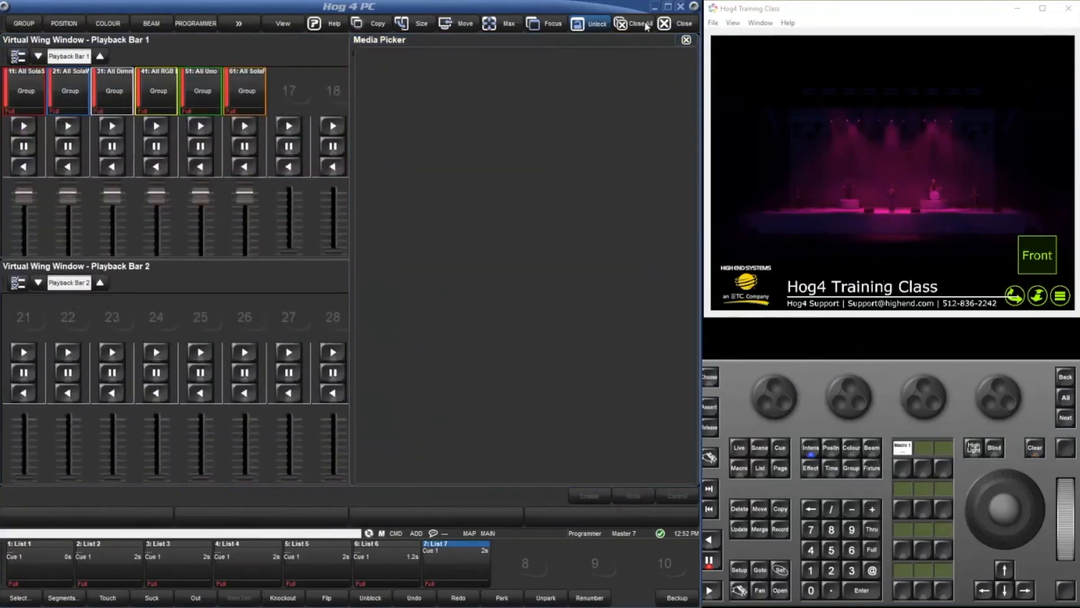
left_click(643, 22)
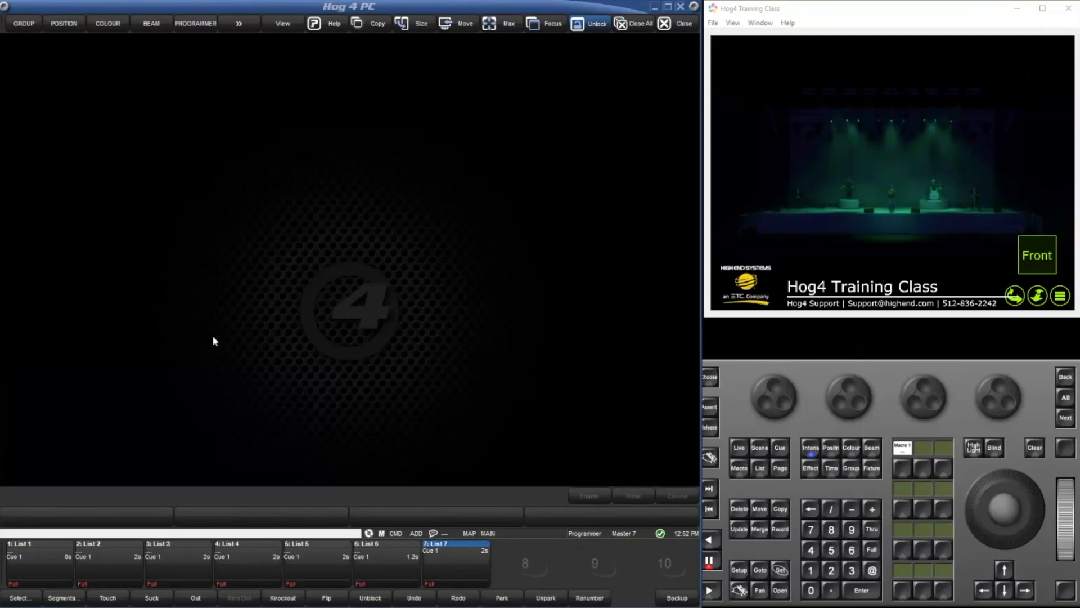
left_click(1023, 448)
left_click(406, 318)
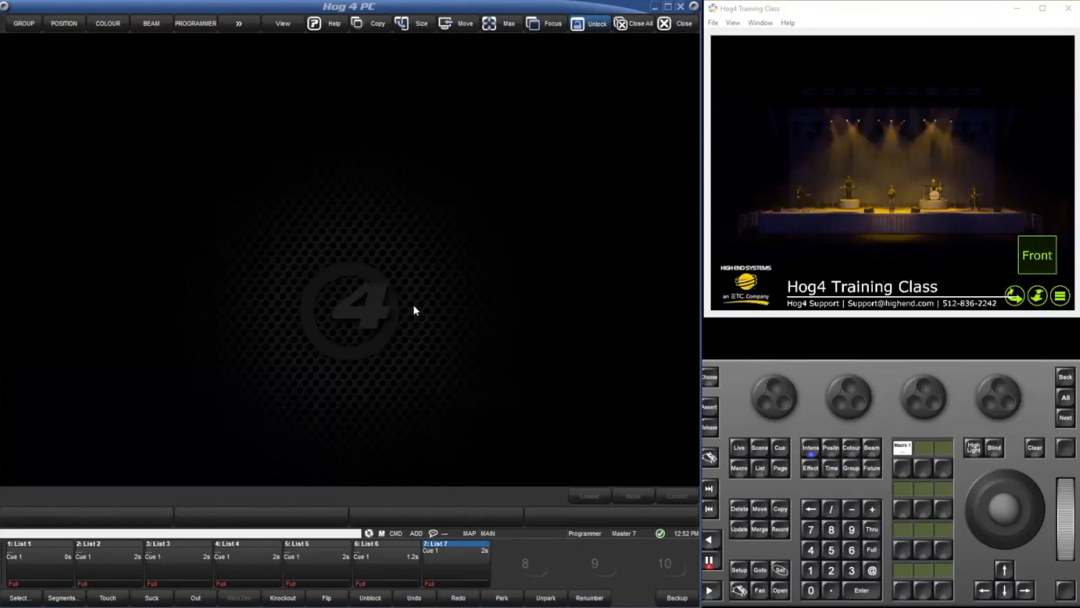
Rename macro 1 as PM.
left_click(899, 471)
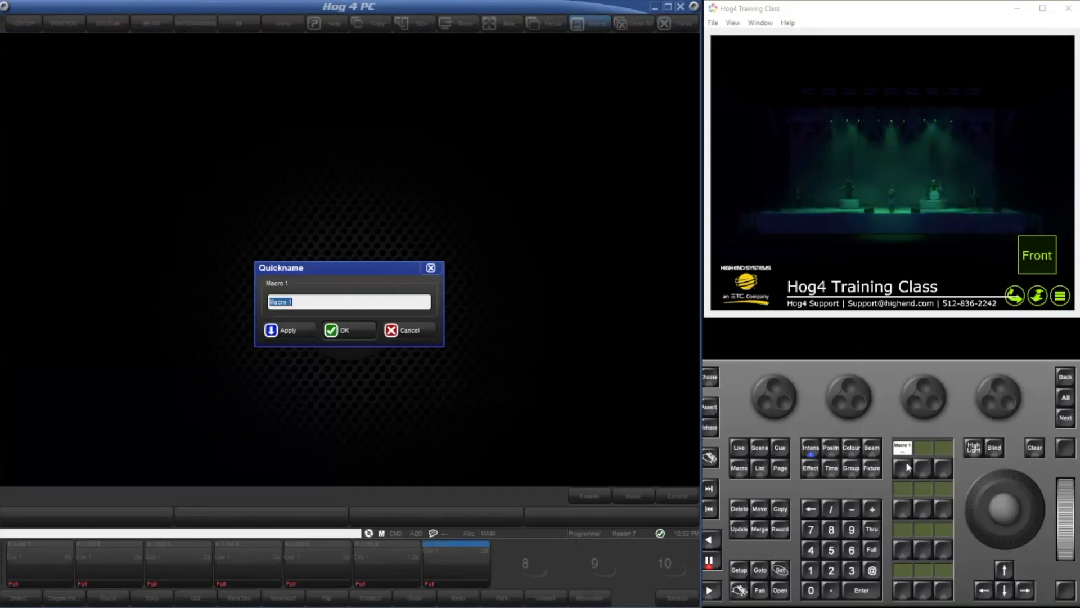
type("P")
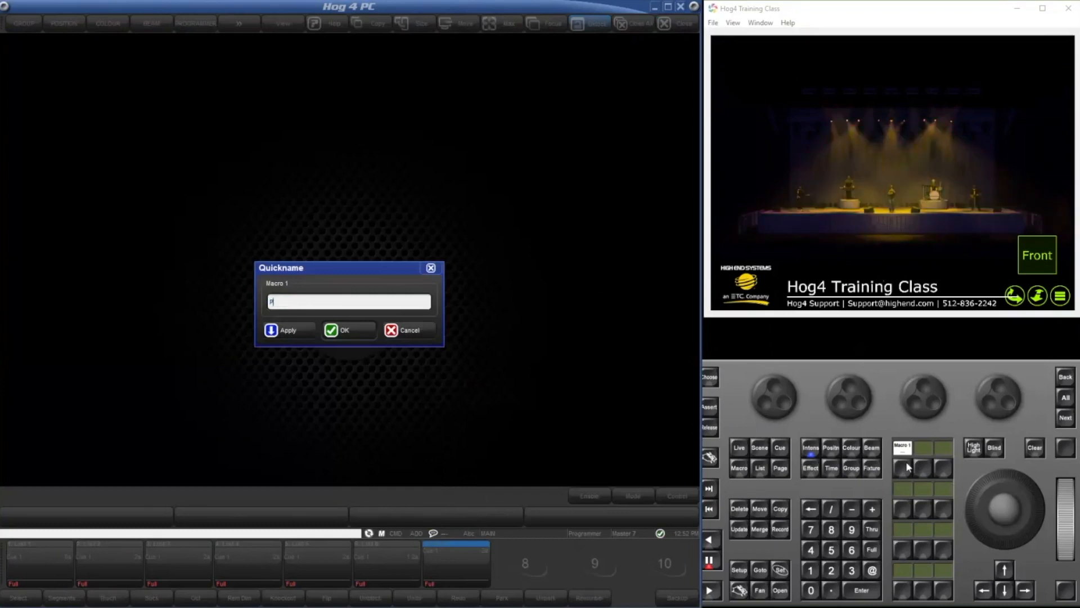
key("Return")
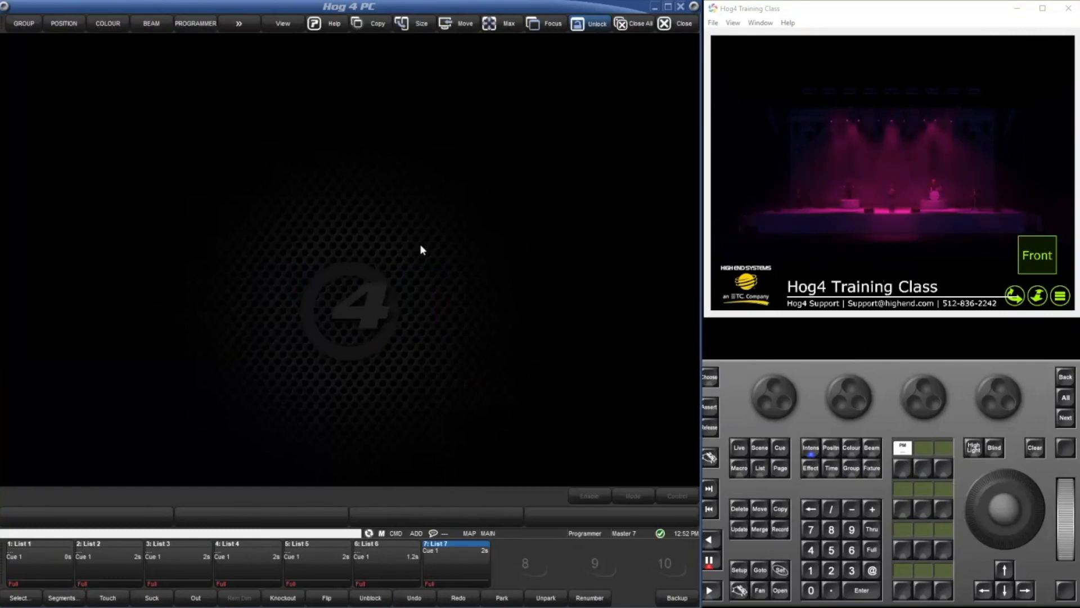
Open the Macro Directory and open the PM macro for editing.
left_click(386, 293)
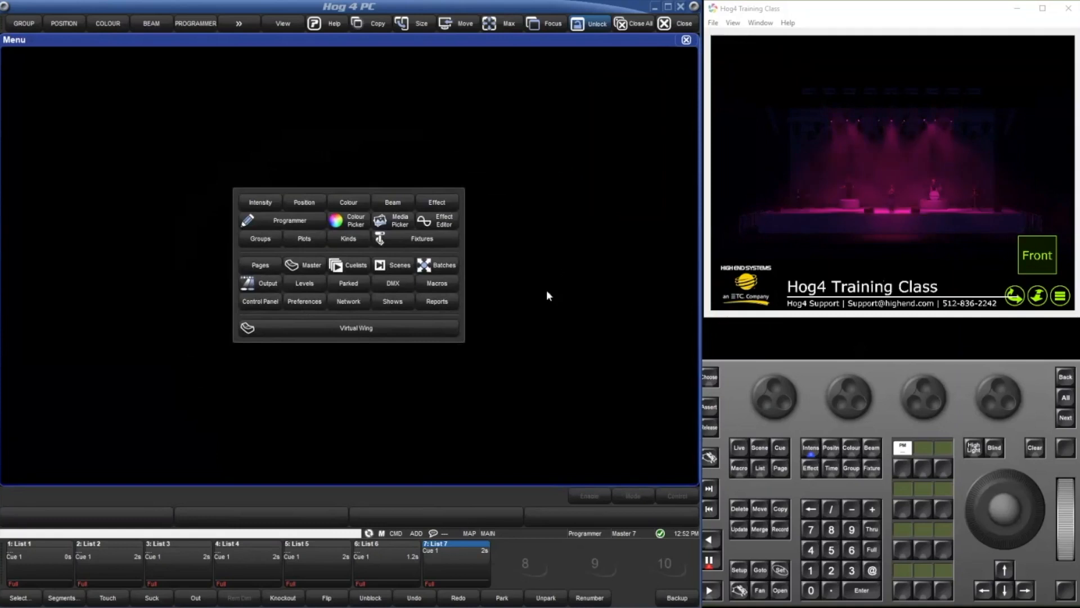
left_click(449, 287)
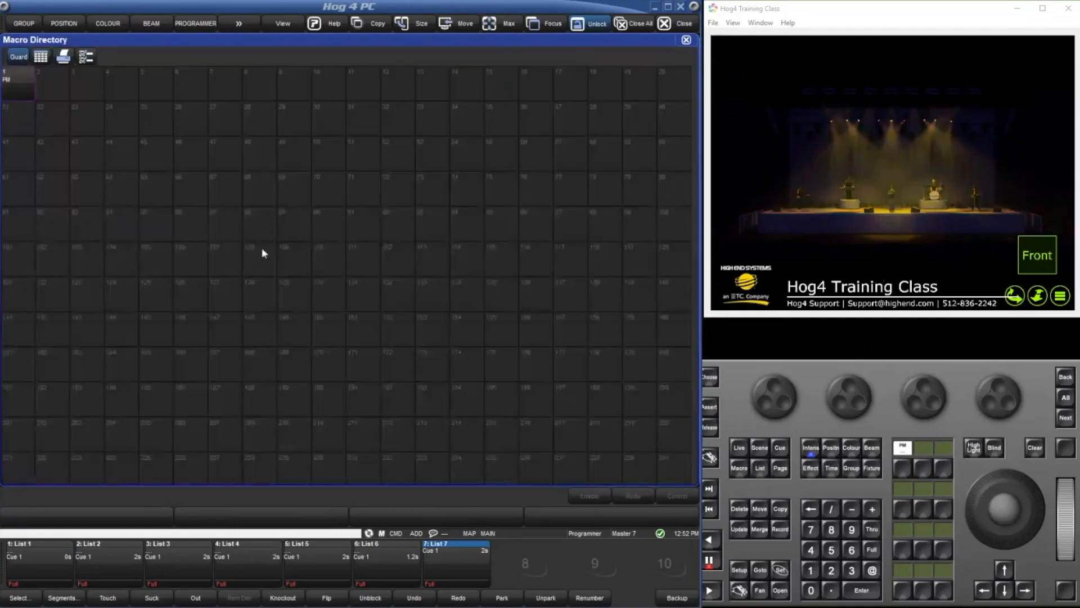
key("o")
left_click(21, 74)
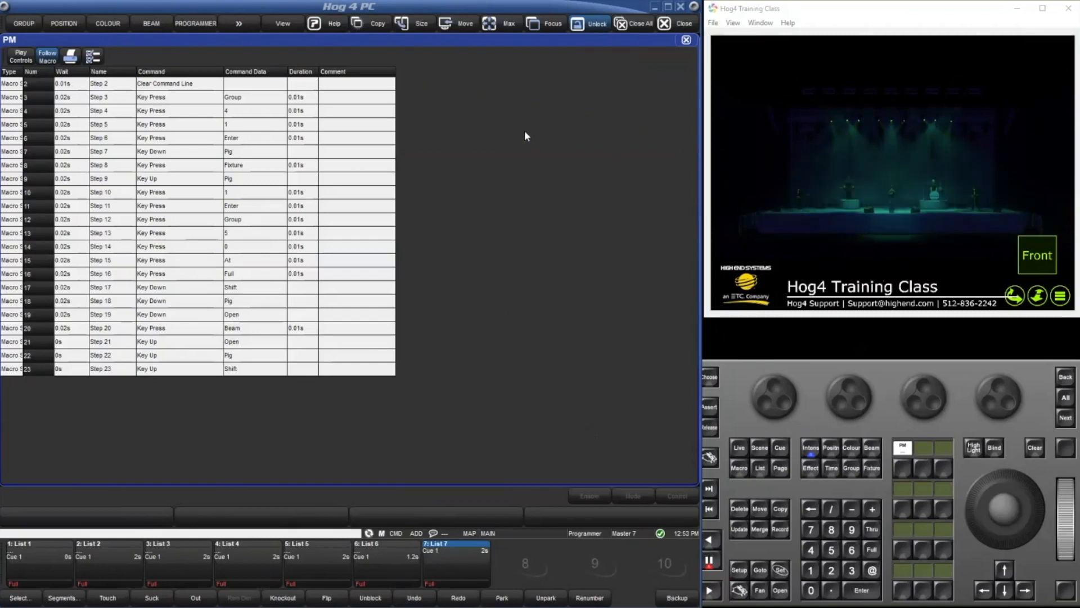
Set the wait time of PM macro steps 2 to 23 to 0.05 s.
left_click_drag(63, 83, 66, 372)
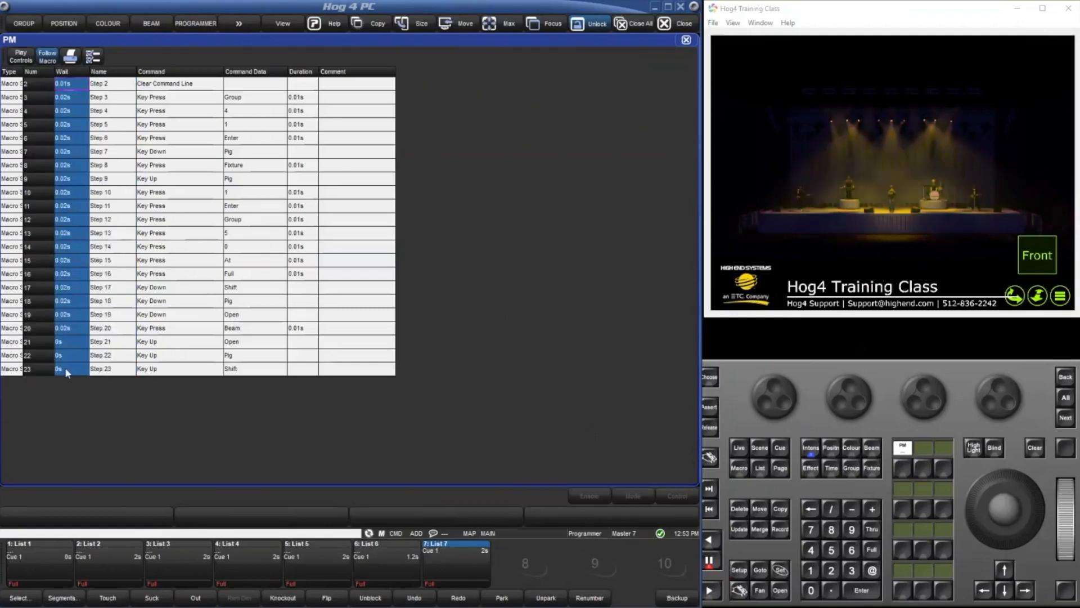
type("s0s")
key("Return")
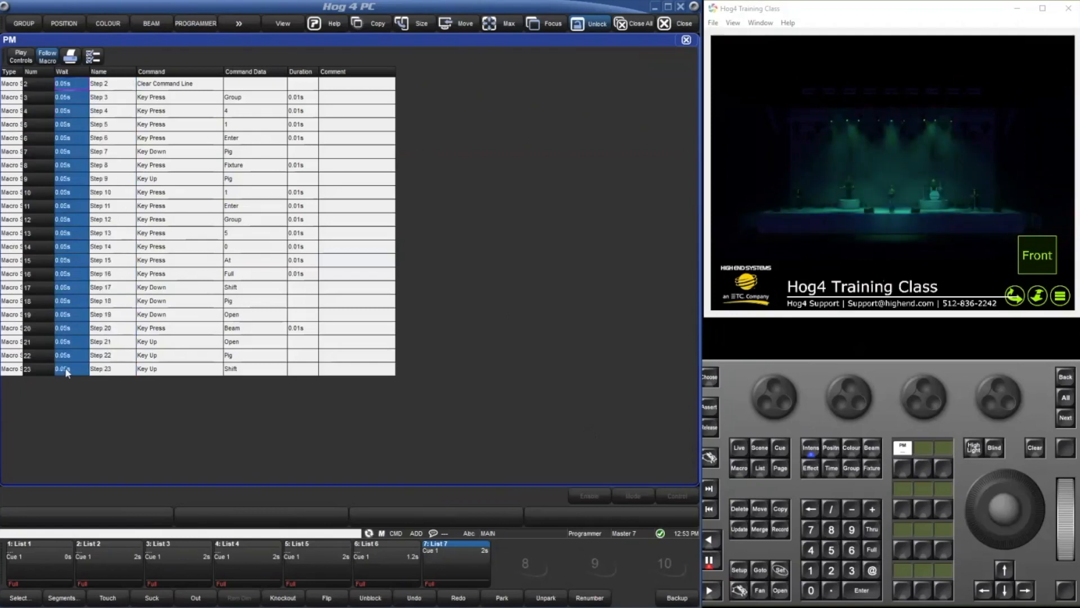
Close the PM macro editor, run the PM macro from its command key, and apply media 3 from Colour Waves 1d.
left_click(687, 39)
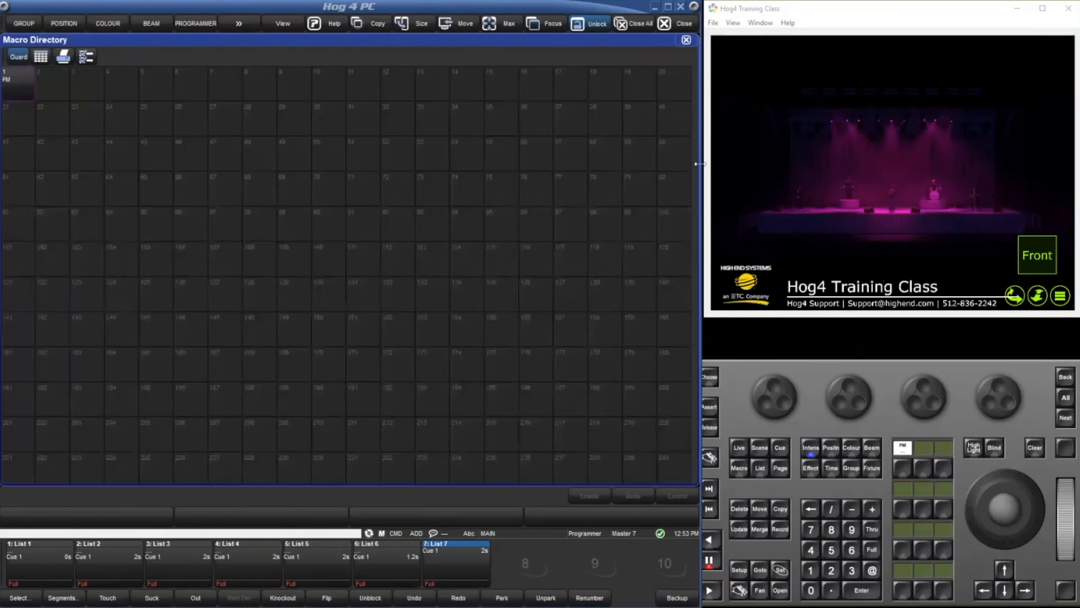
left_click(904, 468)
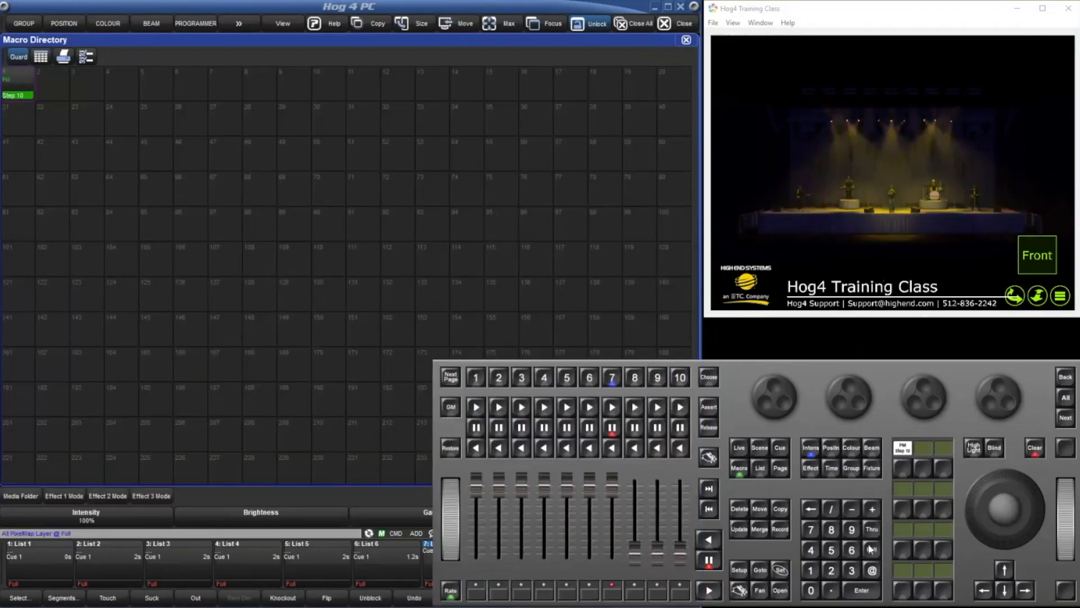
left_click(474, 318)
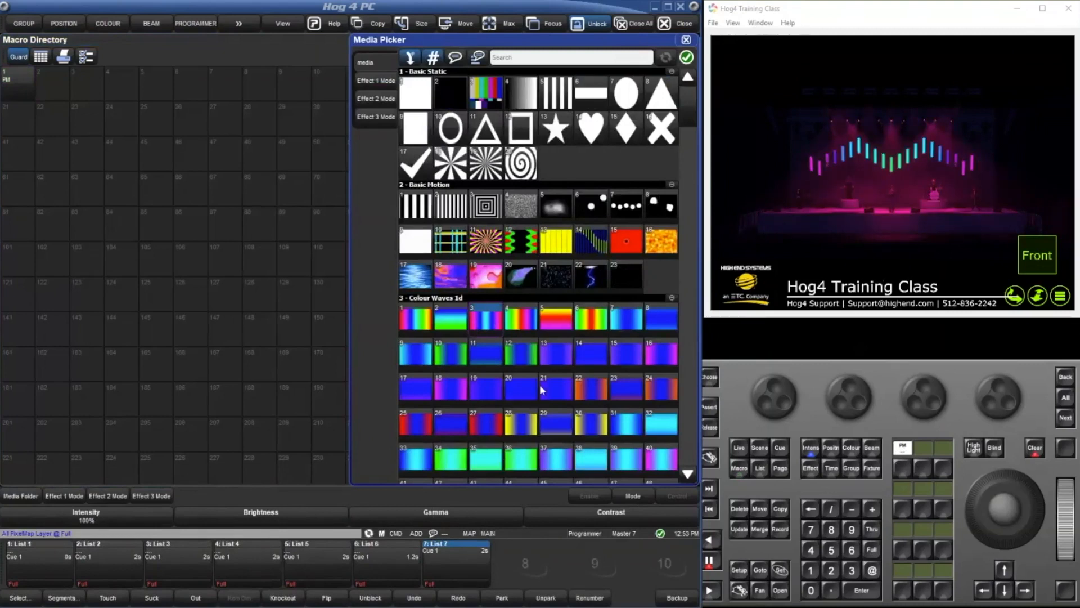
Clear the programmer and close the Media Picker and the Macro Directory.
left_click(1037, 450)
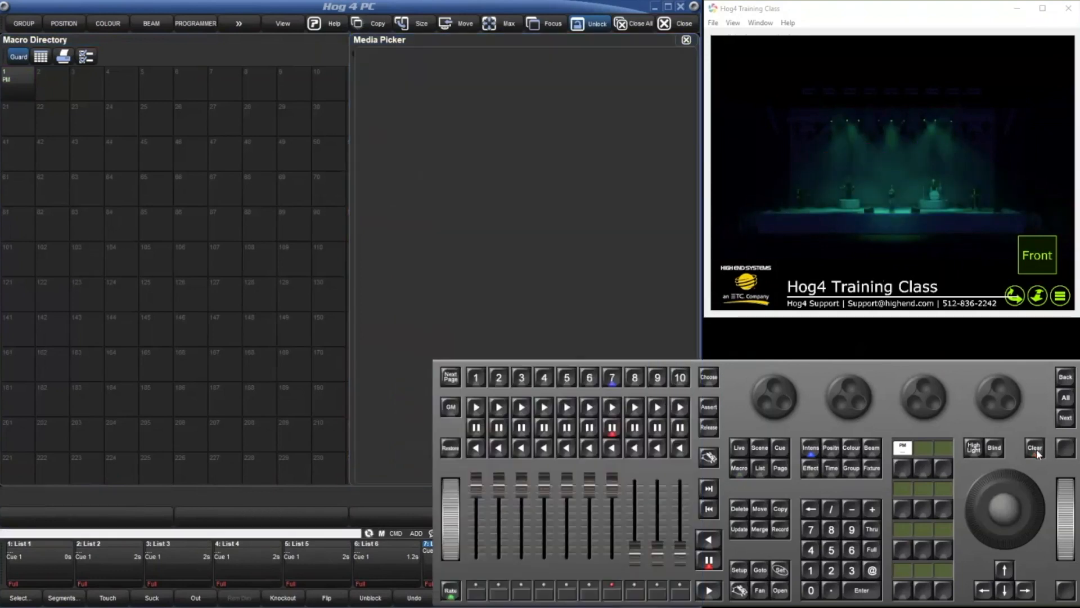
left_click(686, 40)
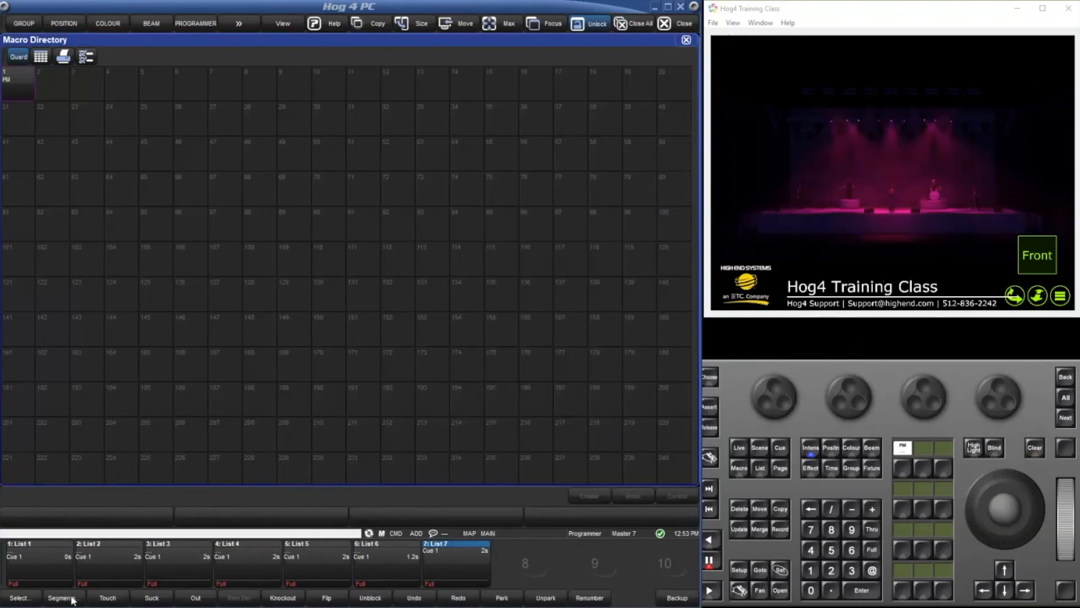
left_click(25, 600)
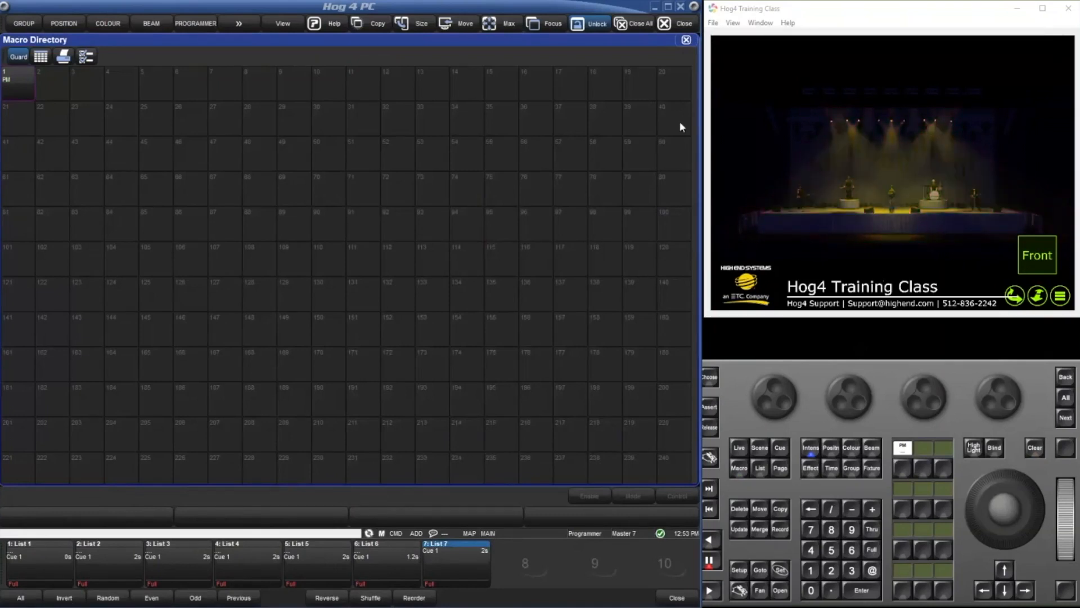
left_click(687, 40)
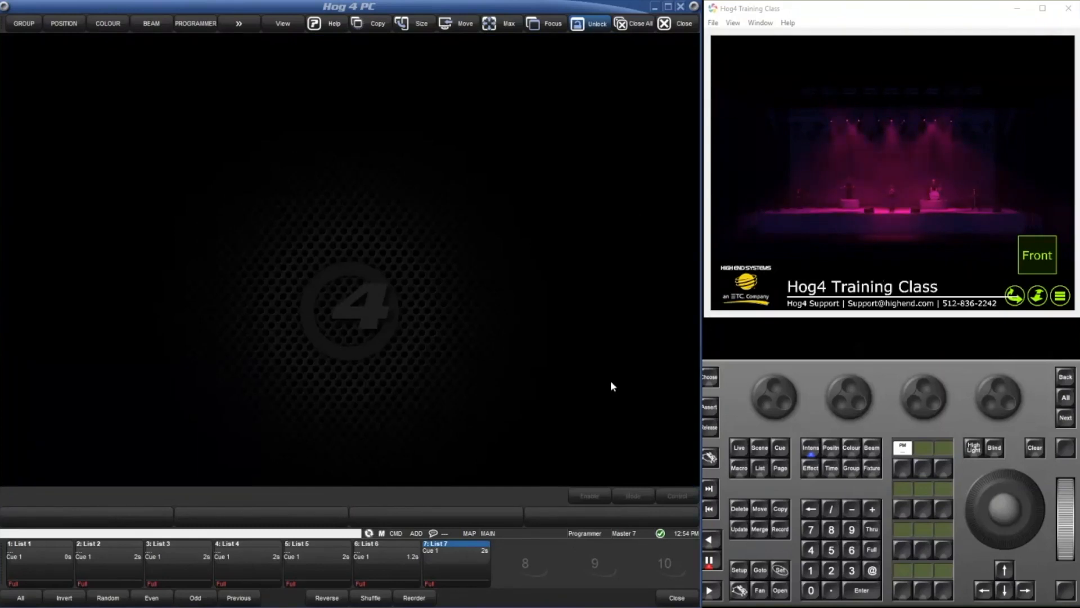
key("Escape")
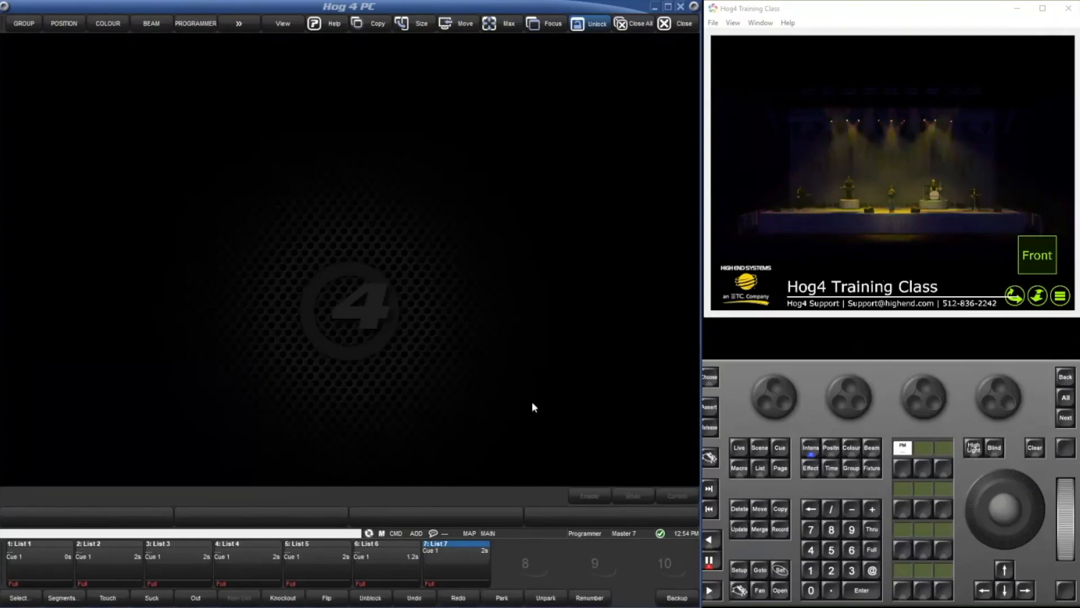
Record macro 2 with the Even selection operation, and stop recording.
left_click(779, 532)
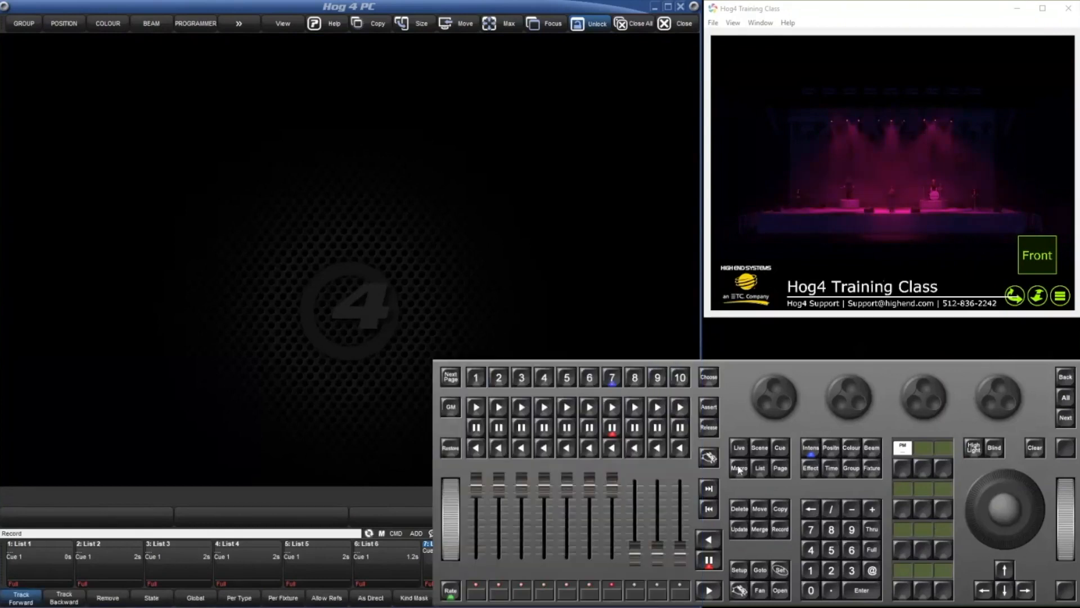
left_click(739, 469)
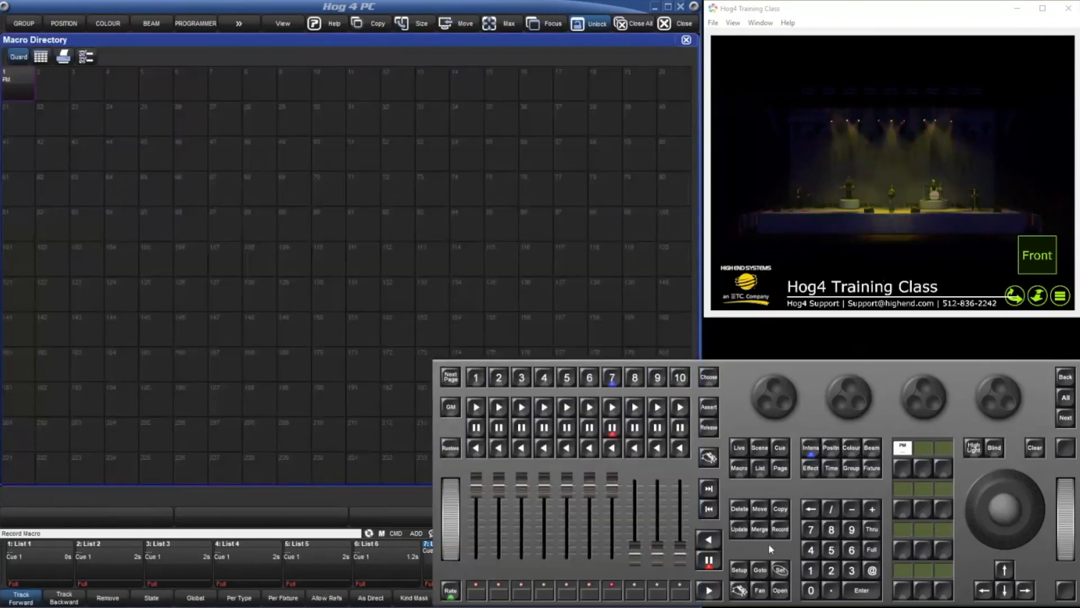
key("2")
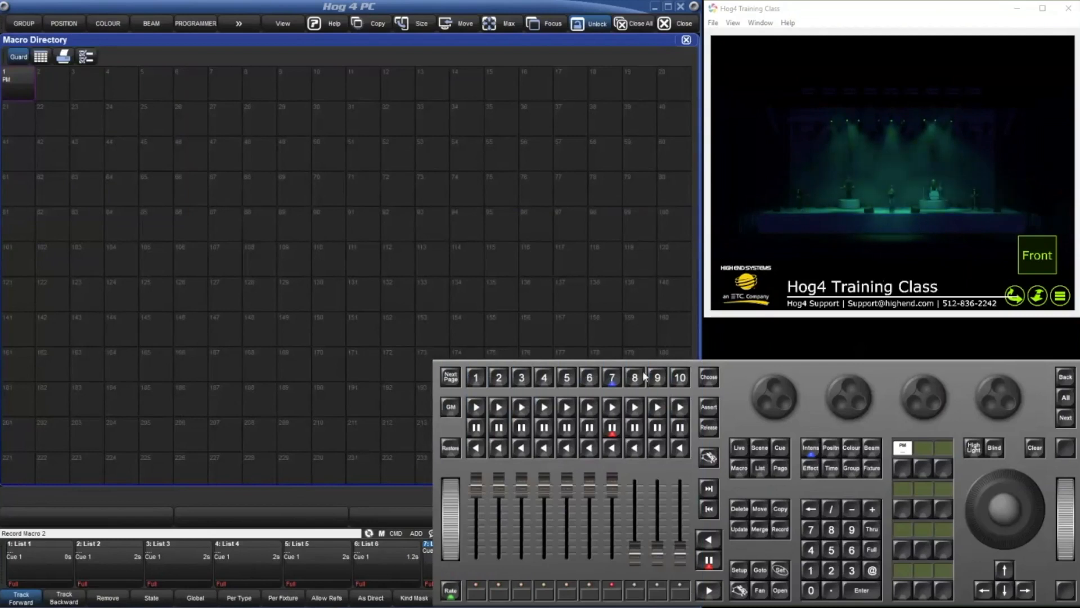
key("Return")
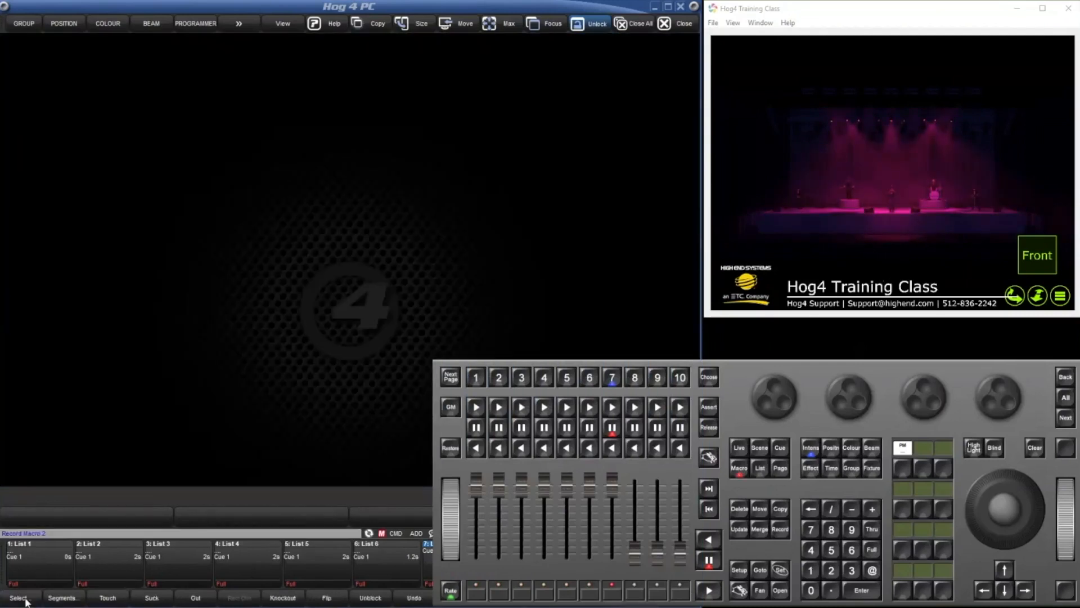
left_click(22, 597)
left_click(158, 601)
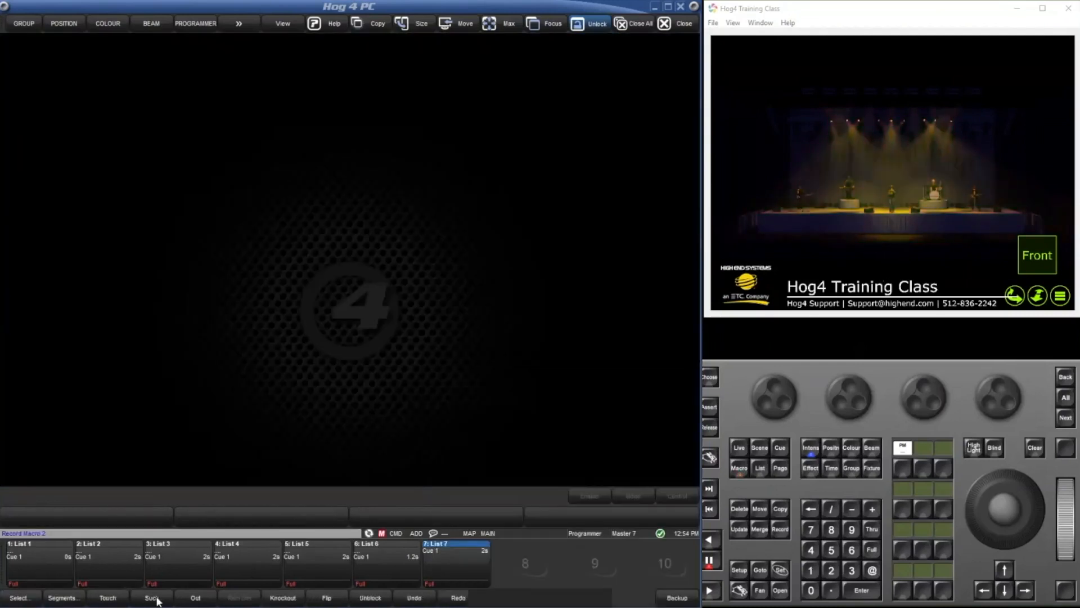
left_click(741, 595)
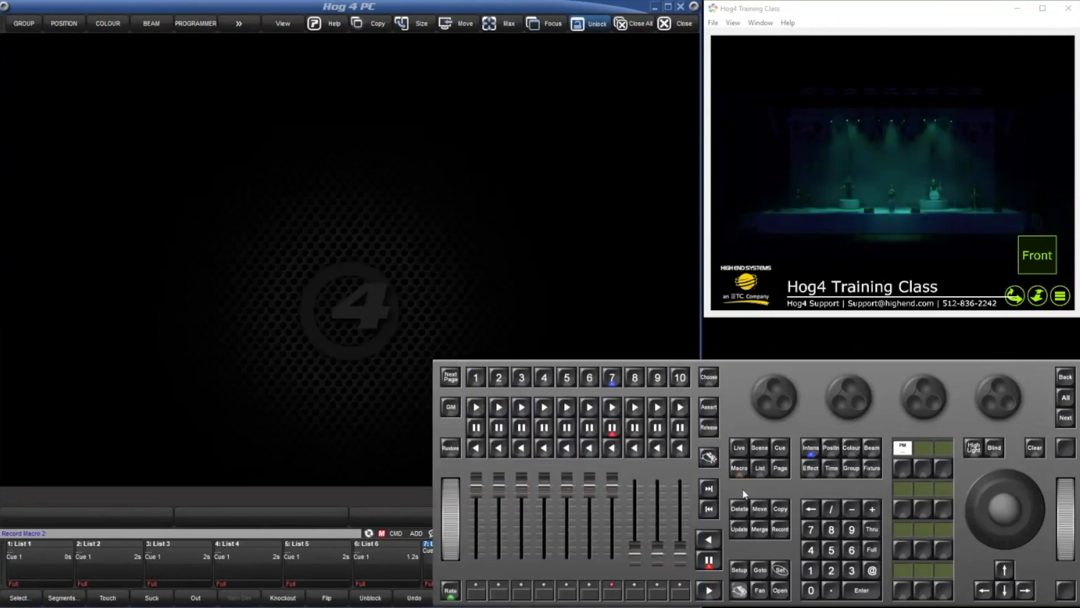
left_click(738, 469)
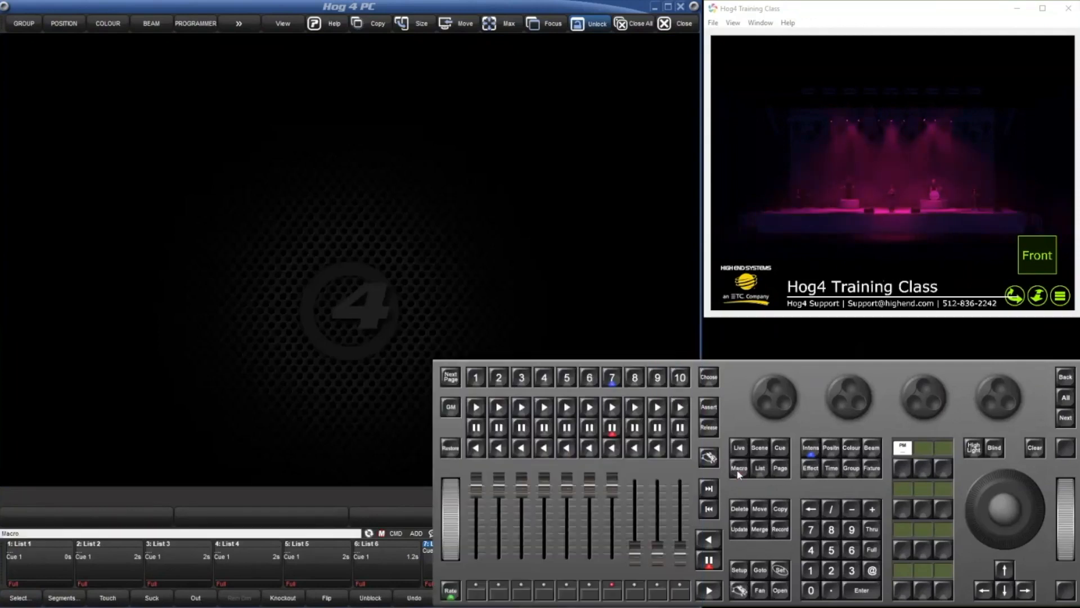
Record macro 3 with the Odd selection operation, and stop recording.
left_click(774, 531)
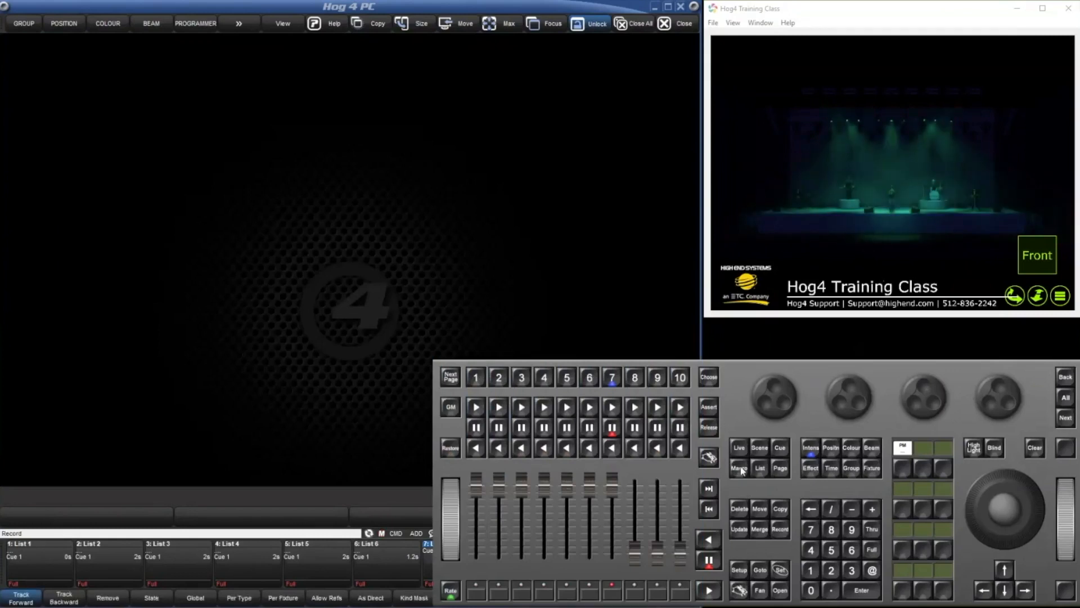
left_click(741, 469)
left_click(852, 570)
left_click(862, 590)
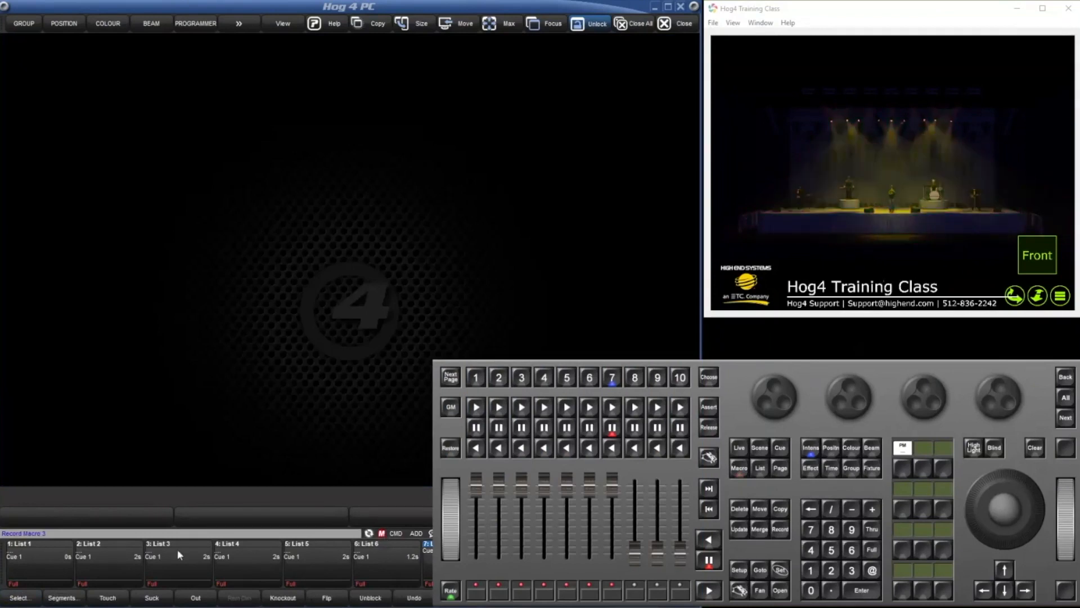
left_click(21, 598)
left_click(189, 599)
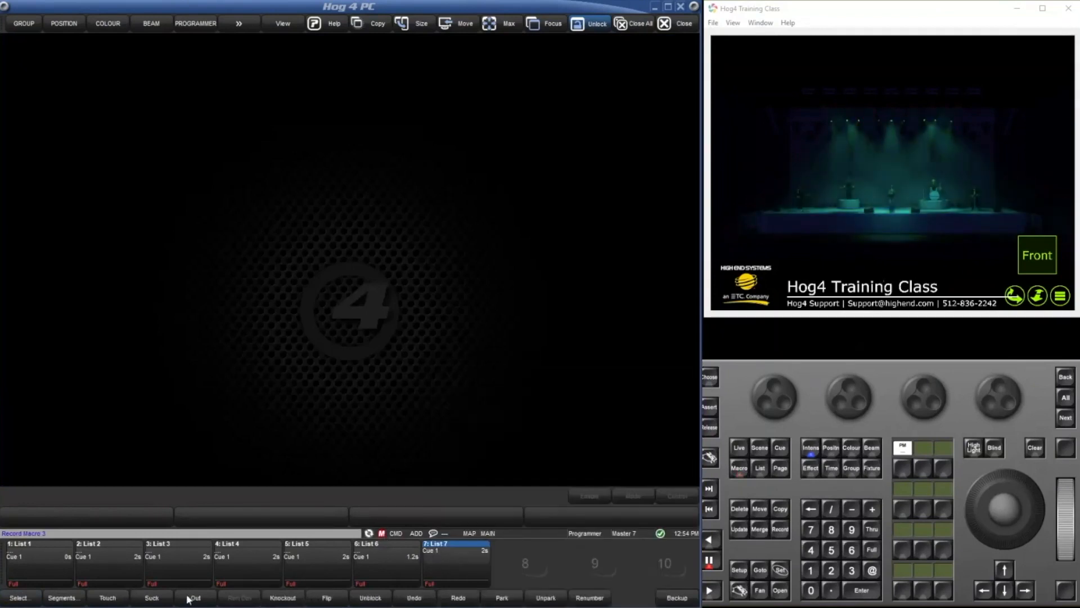
left_click(740, 590)
left_click(739, 472)
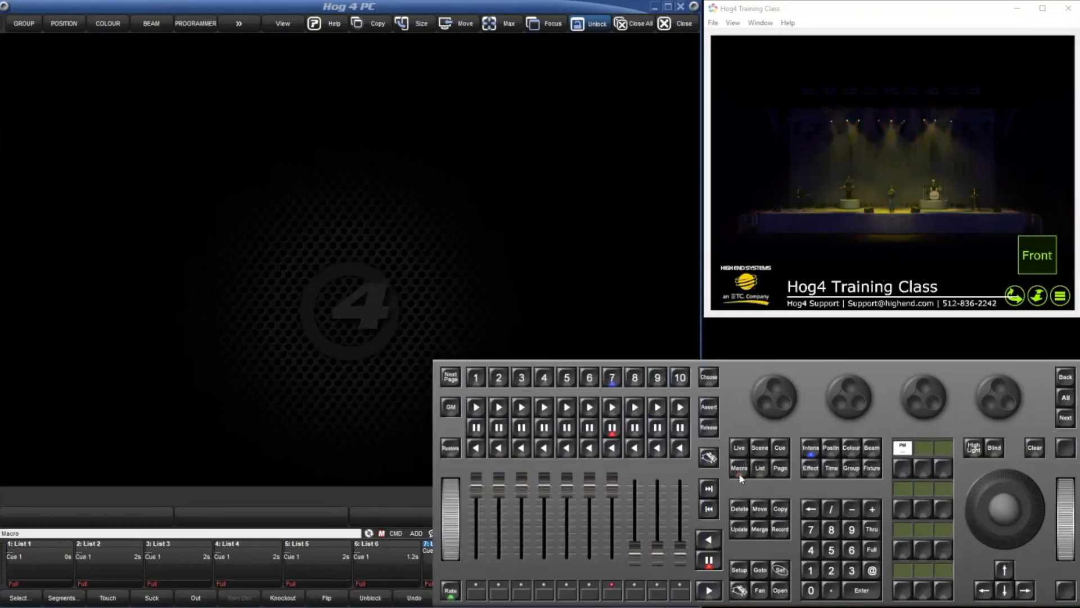
Open macro 2 from the Macro Directory to review its recorded steps, and close it.
left_click(738, 473)
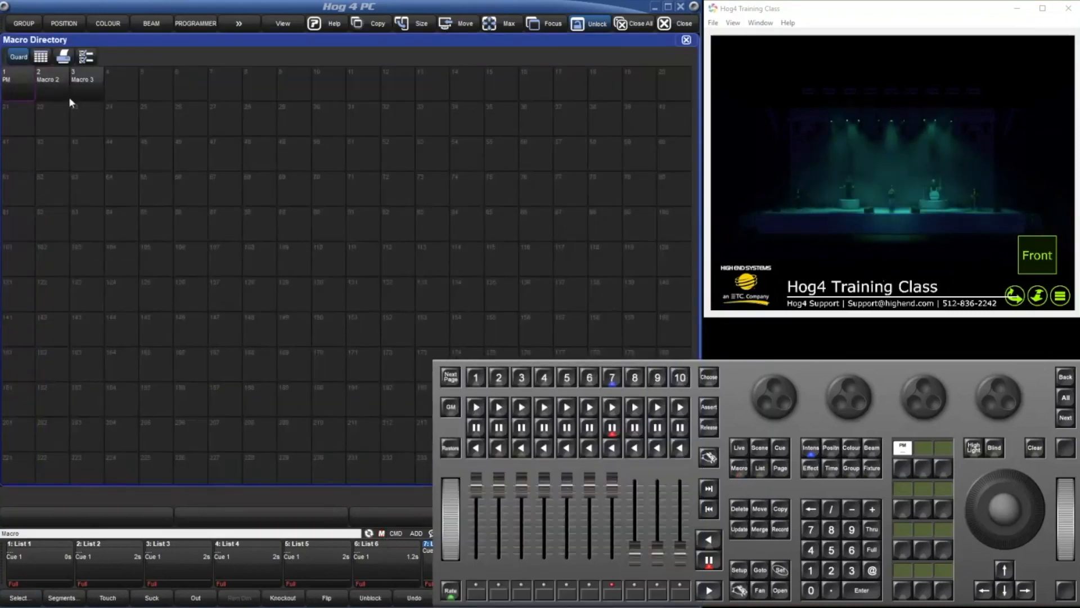
left_click(154, 37)
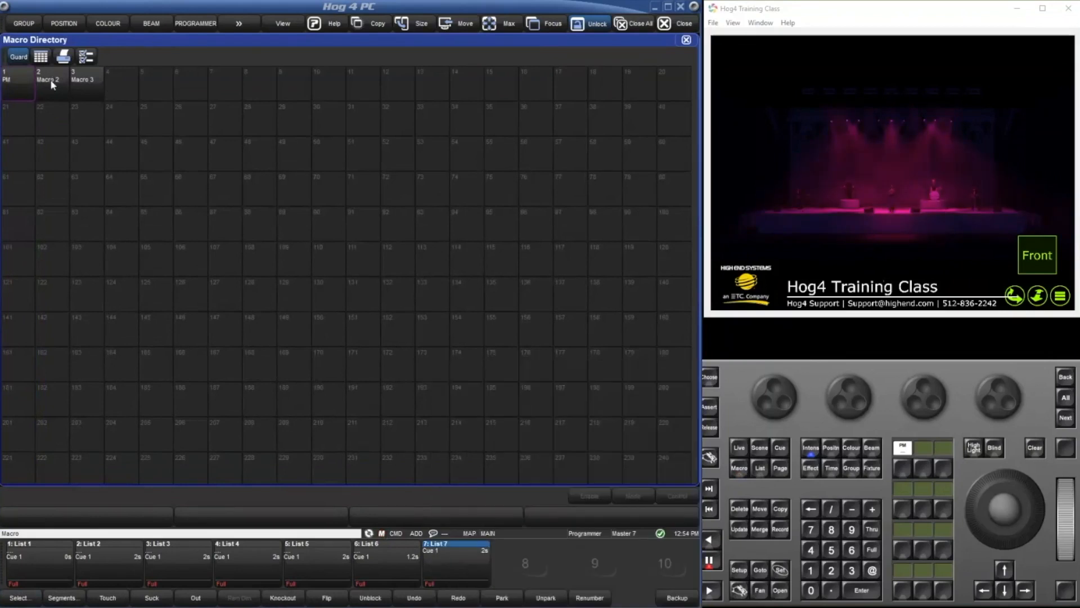
left_click(52, 83)
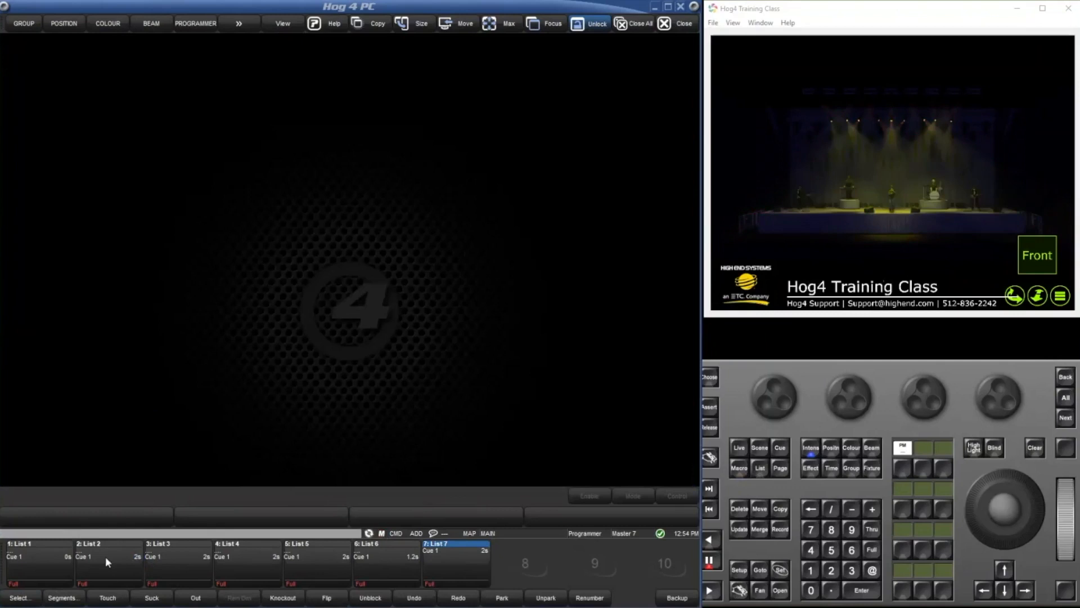
left_click(732, 471)
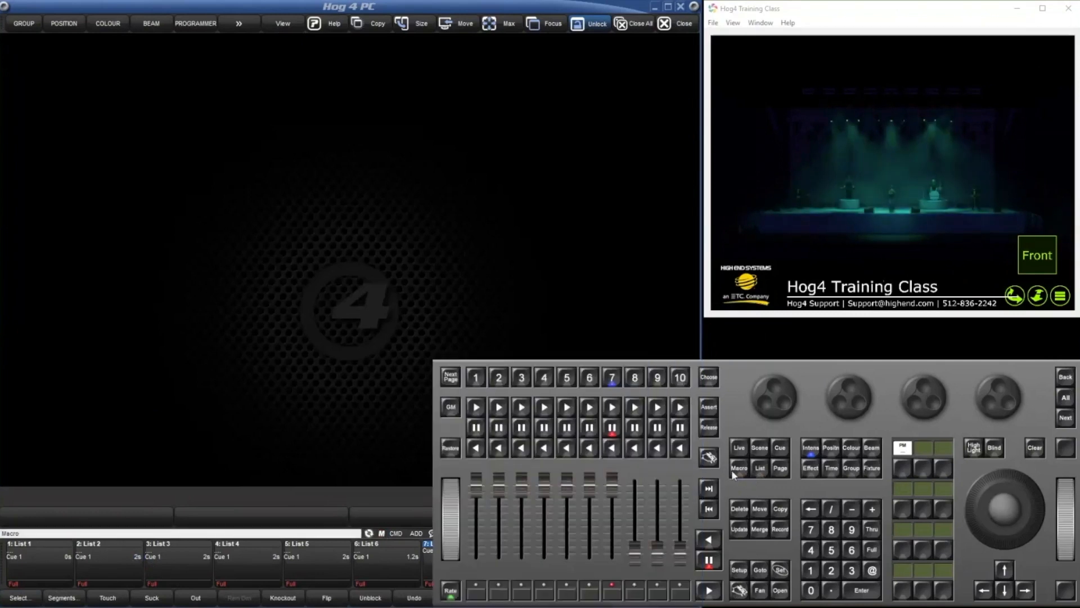
left_click(732, 472)
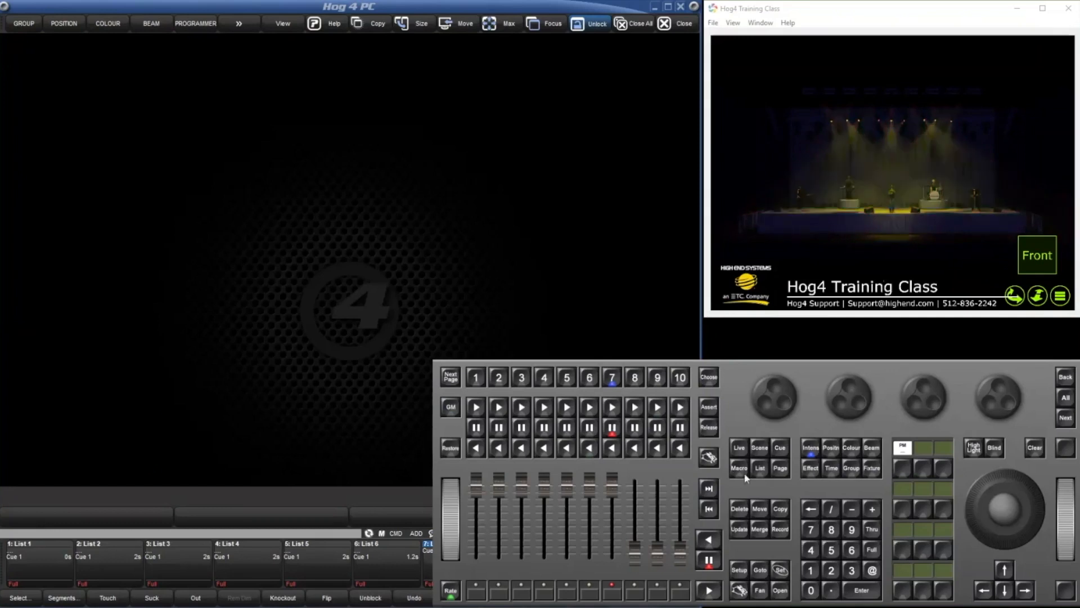
double_click(738, 473)
left_click(60, 93)
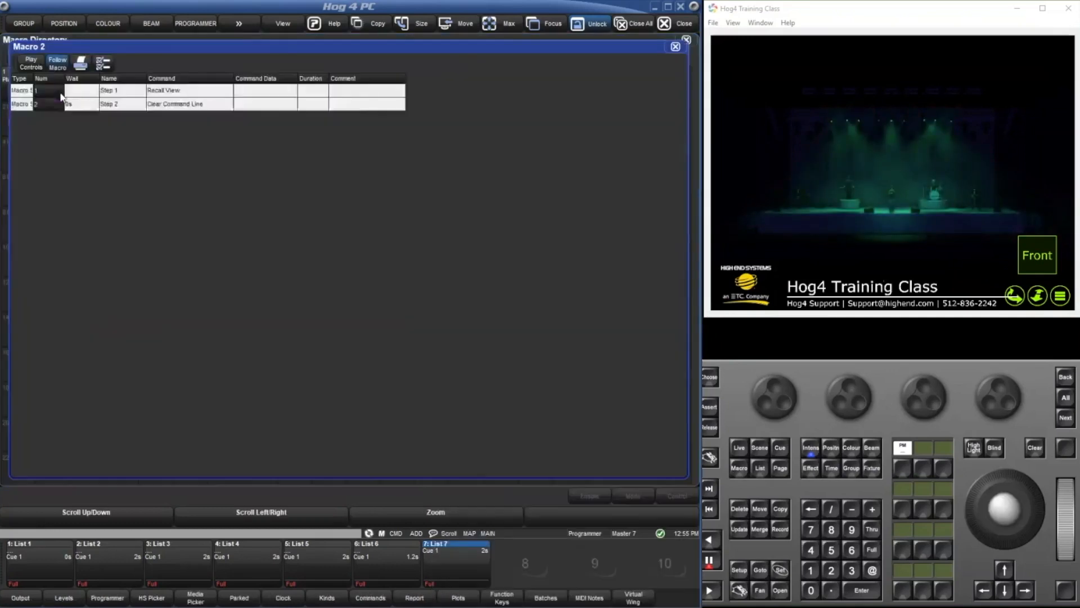
left_click(687, 40)
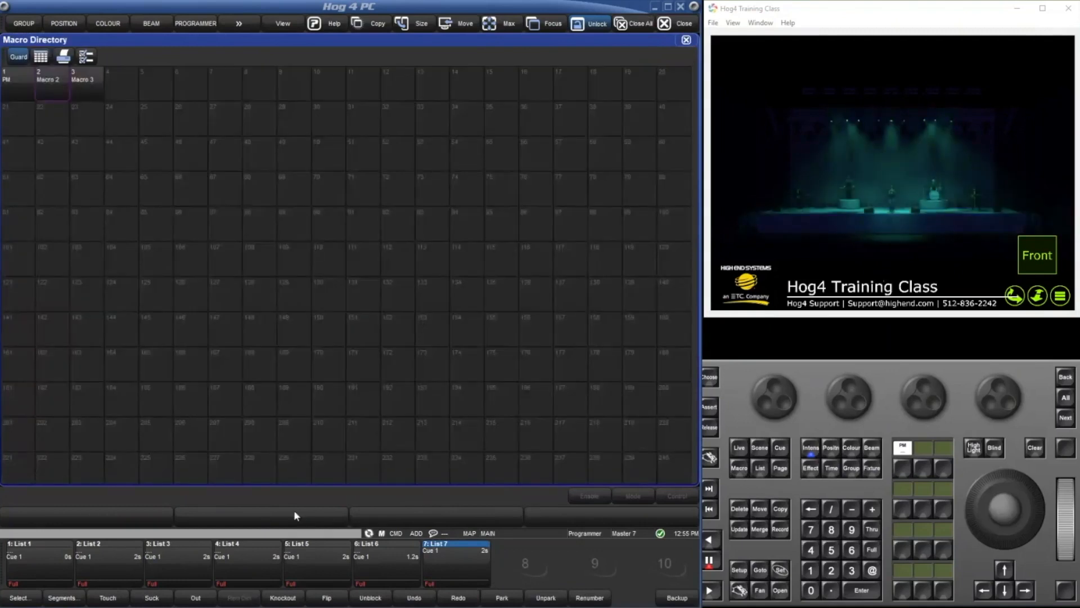
Re-record macro 2 from the Macro Directory with the Even selection operation, and stop recording.
key("r")
left_click(65, 90)
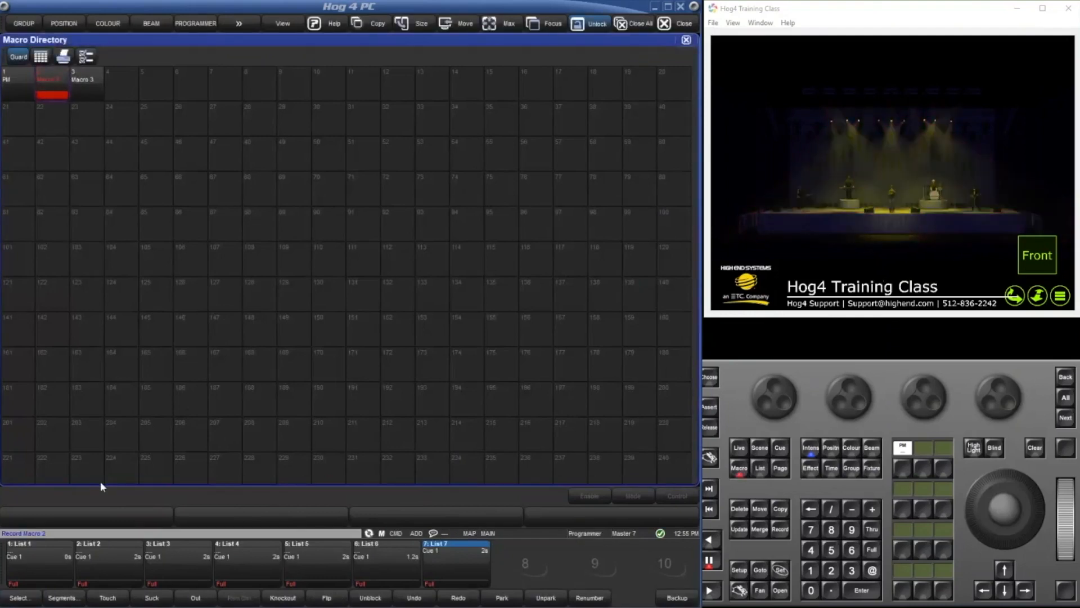
left_click(28, 598)
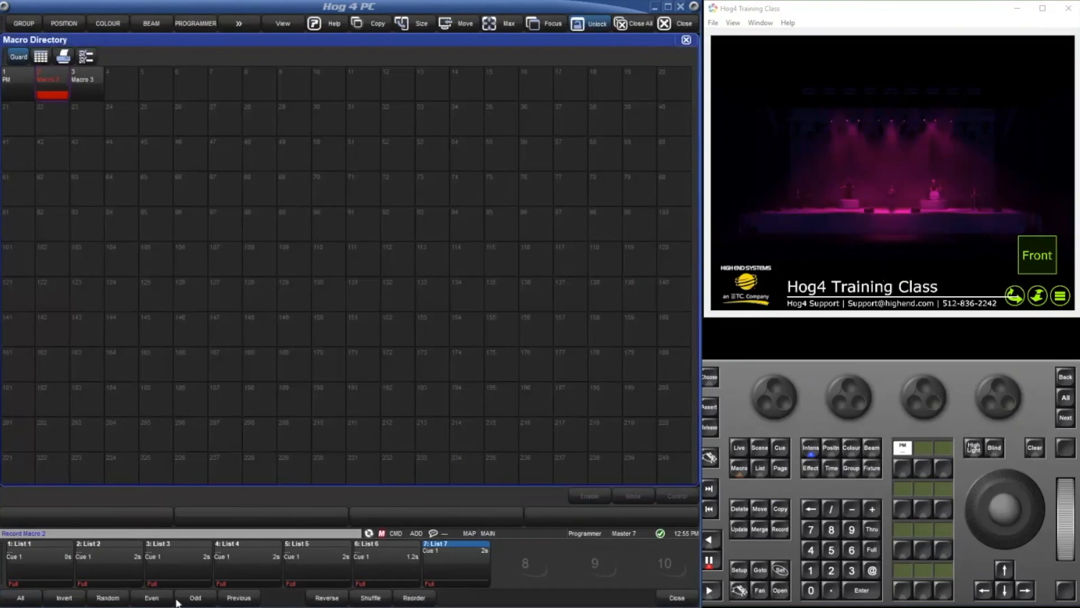
left_click(152, 599)
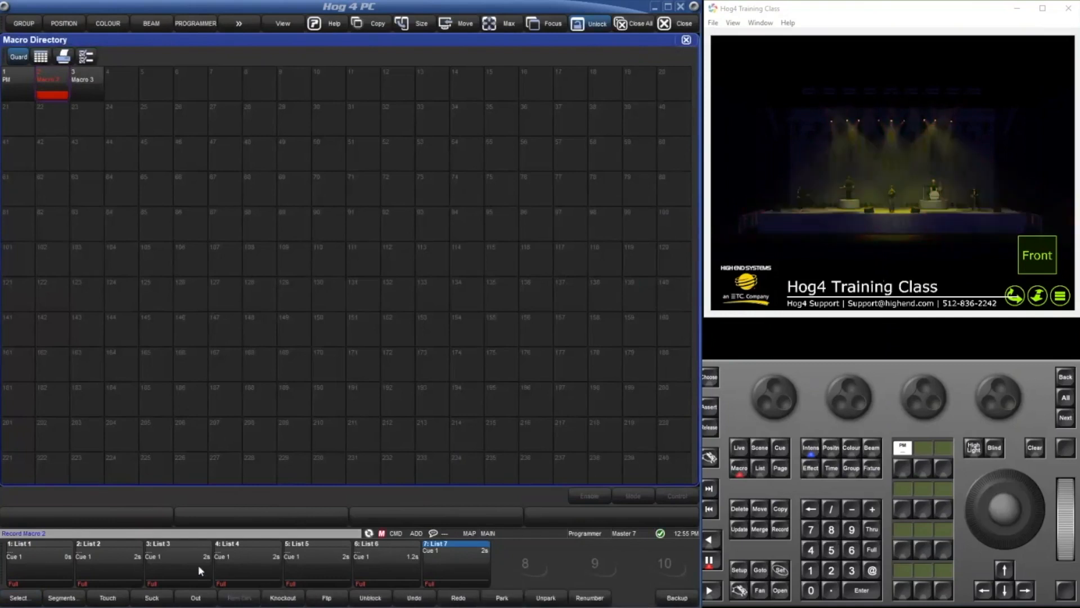
right_click(739, 590)
left_click(739, 469)
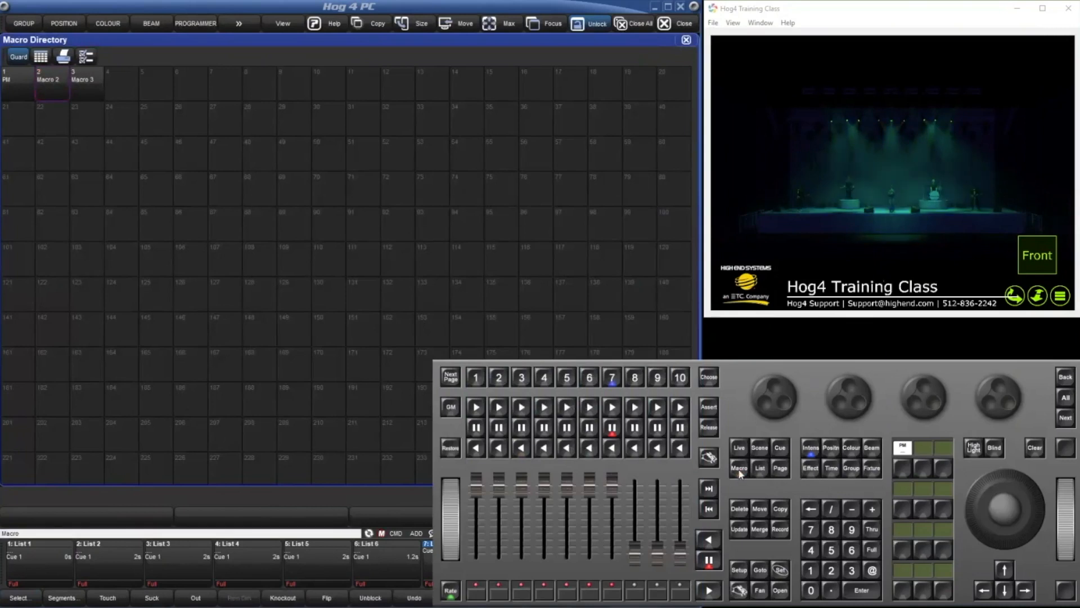
Open macro 2 for editing and set its step 1 command to Key Press.
double_click(39, 88)
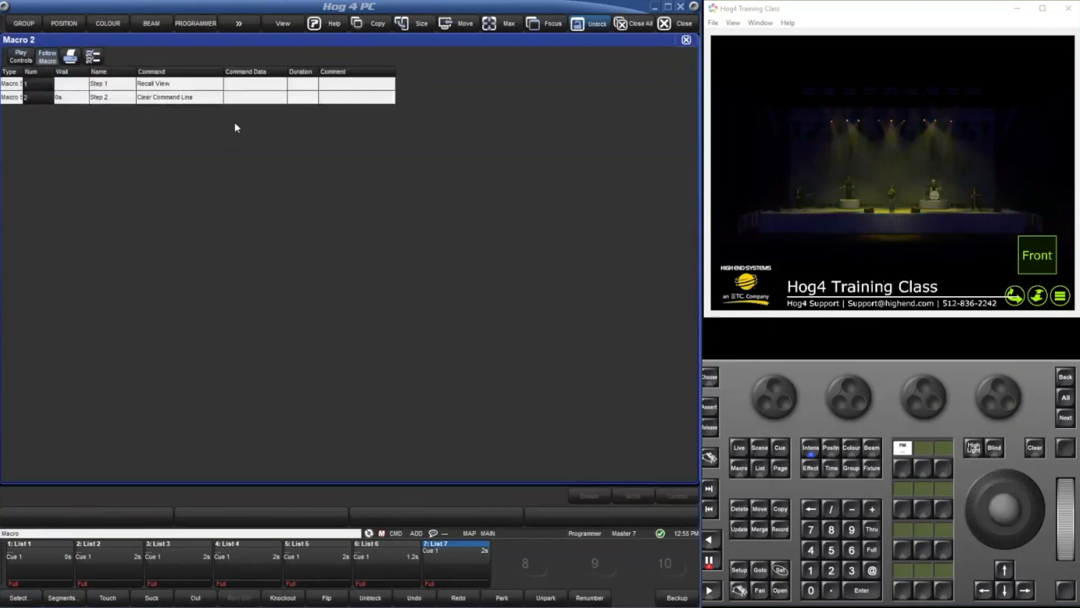
left_click(687, 41)
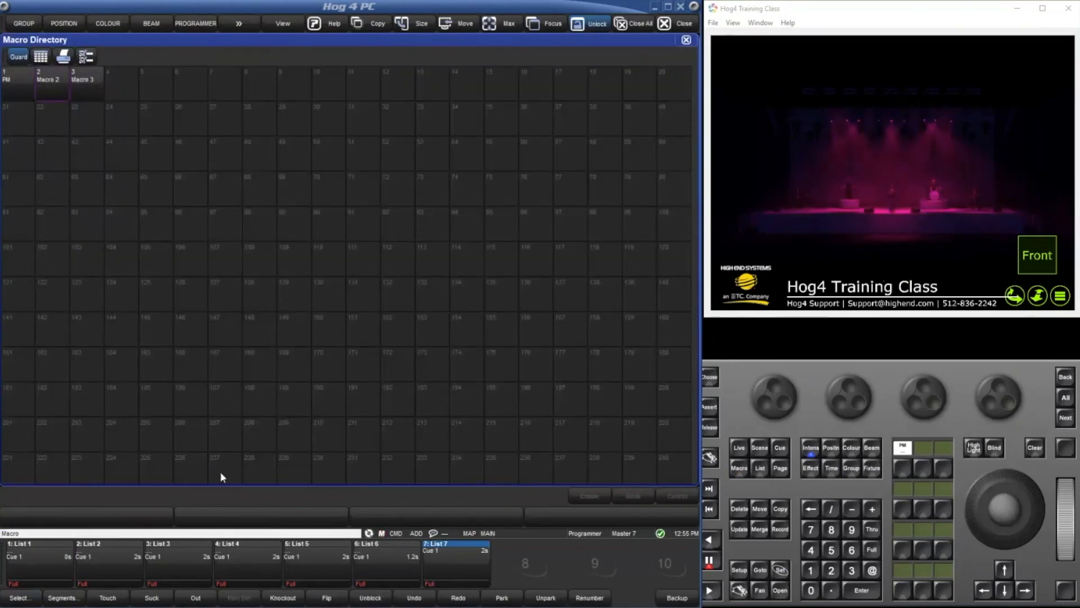
double_click(64, 90)
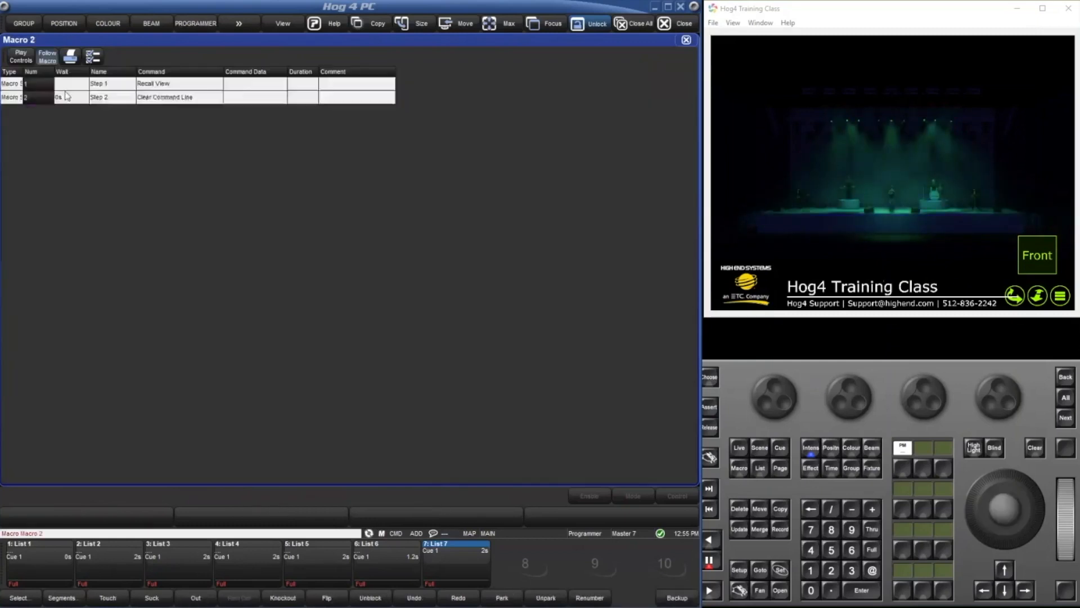
left_click(183, 90)
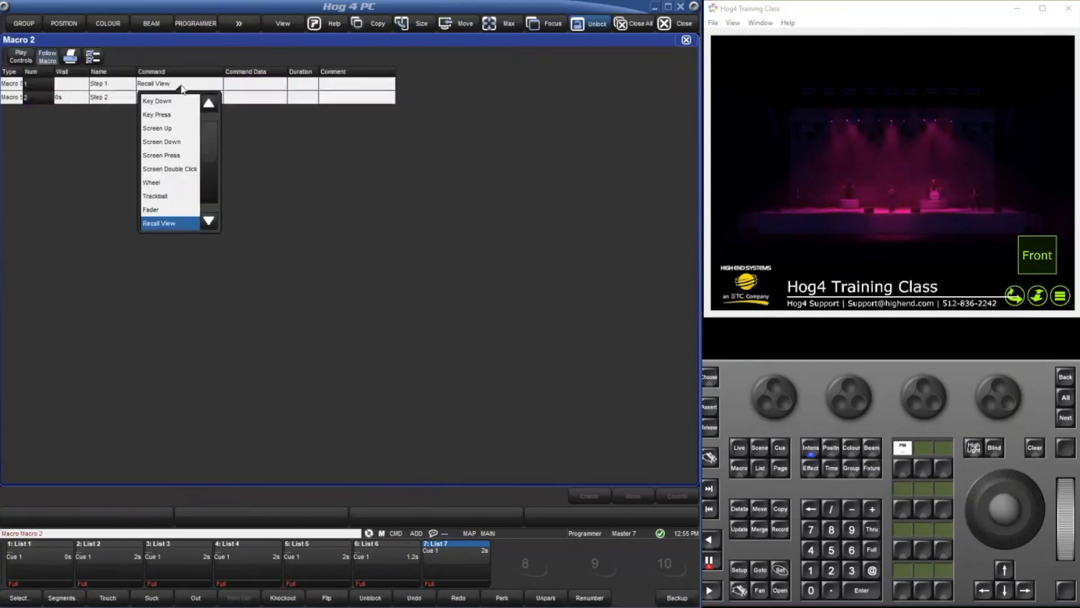
scroll(179, 141, "up", 1)
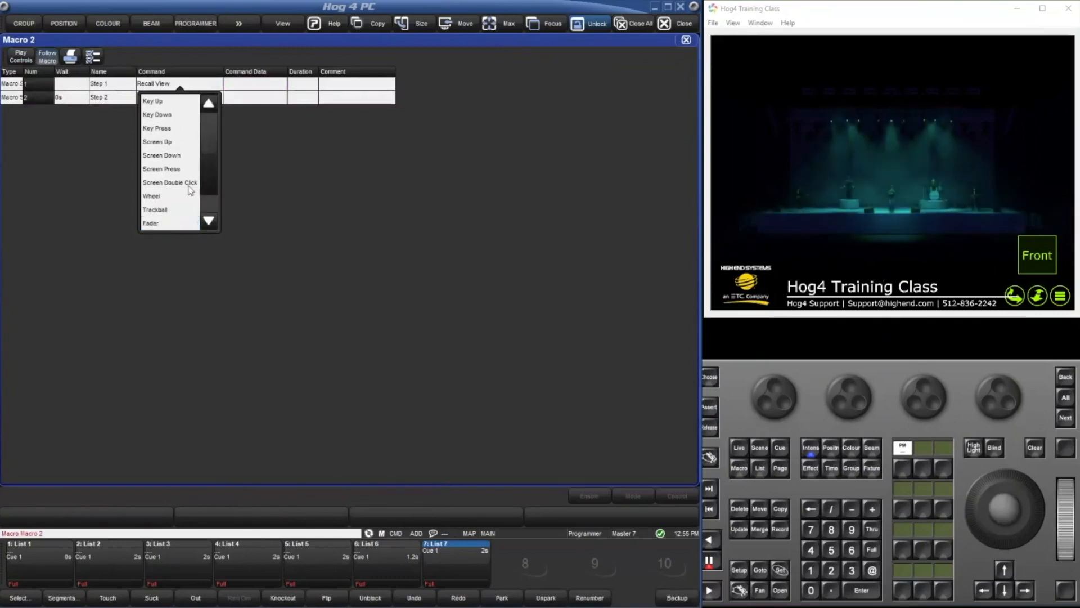
scroll(189, 197, "down", 2)
scroll(175, 129, "up", 2)
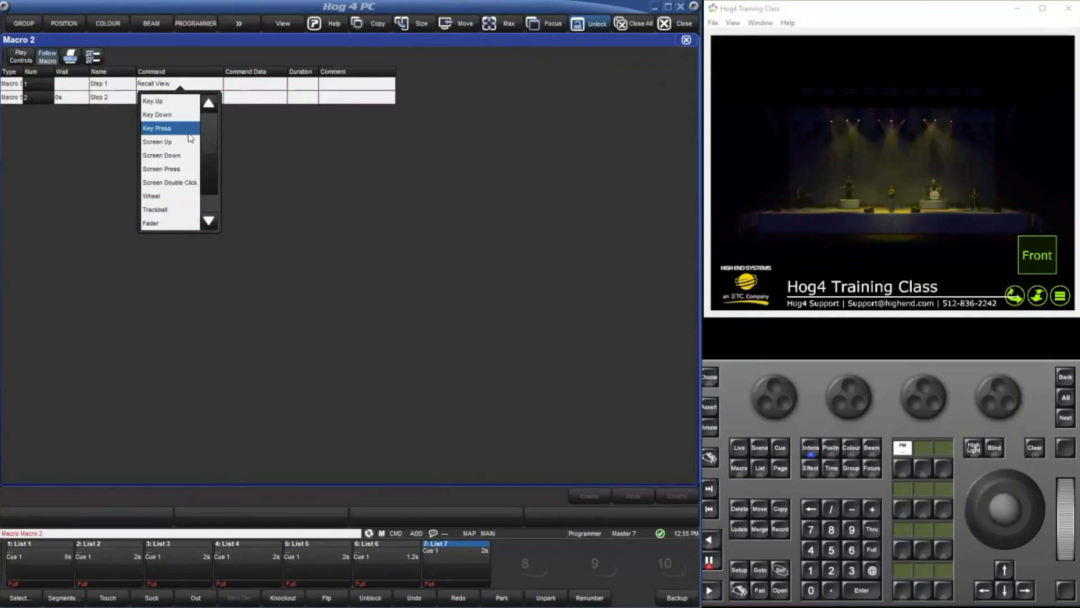
left_click(189, 133)
Examine the key categories offered as step 1's command data and compare the soft key numbering with the Select options.
left_click(253, 85)
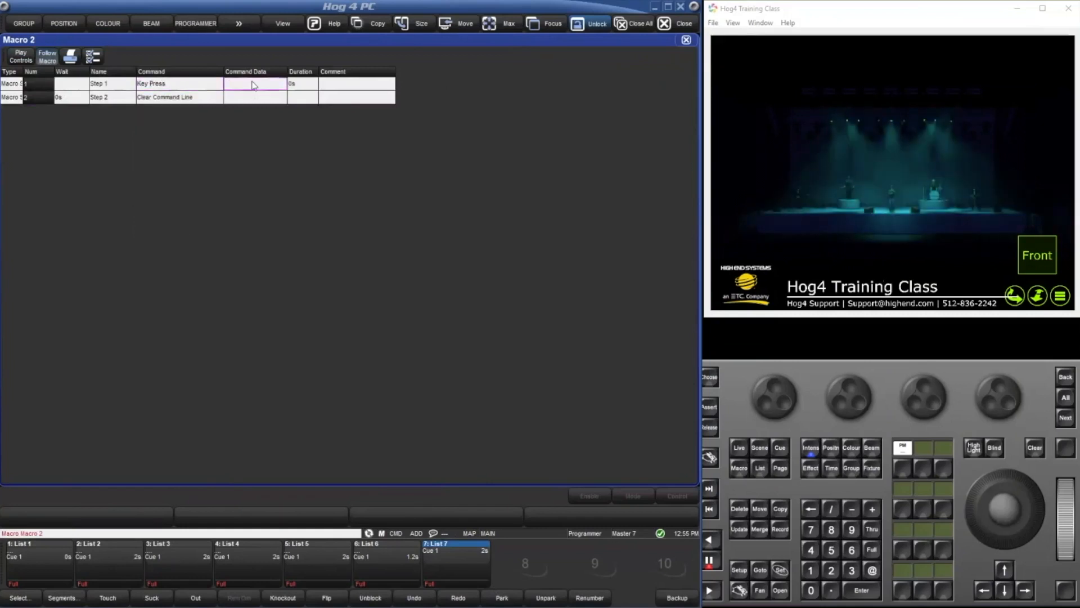
left_click(262, 117)
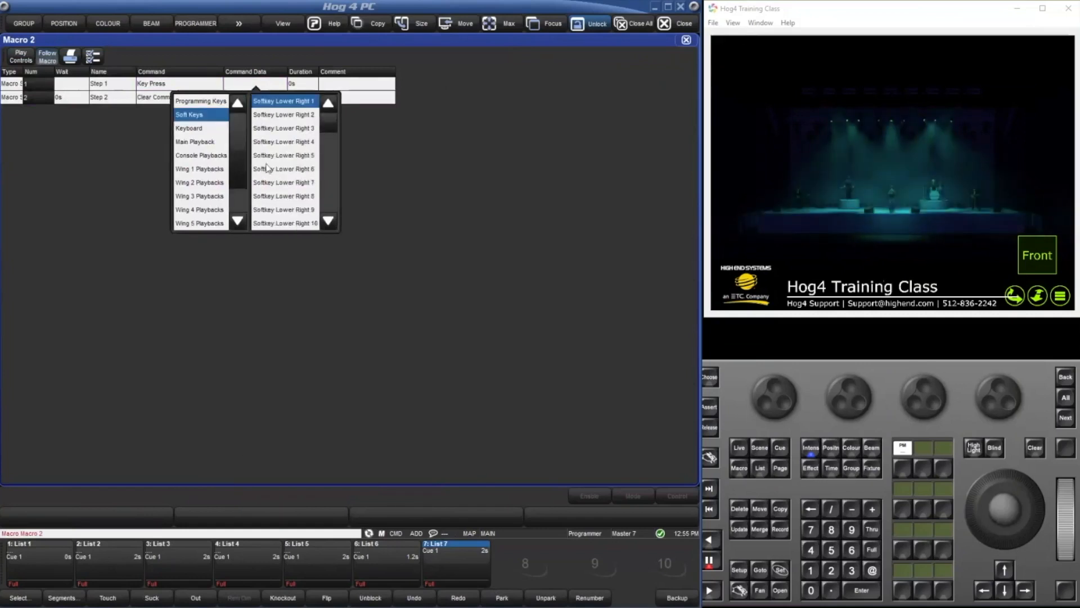
scroll(223, 133, "down", 1)
scroll(224, 133, "up", 1)
left_click(214, 130)
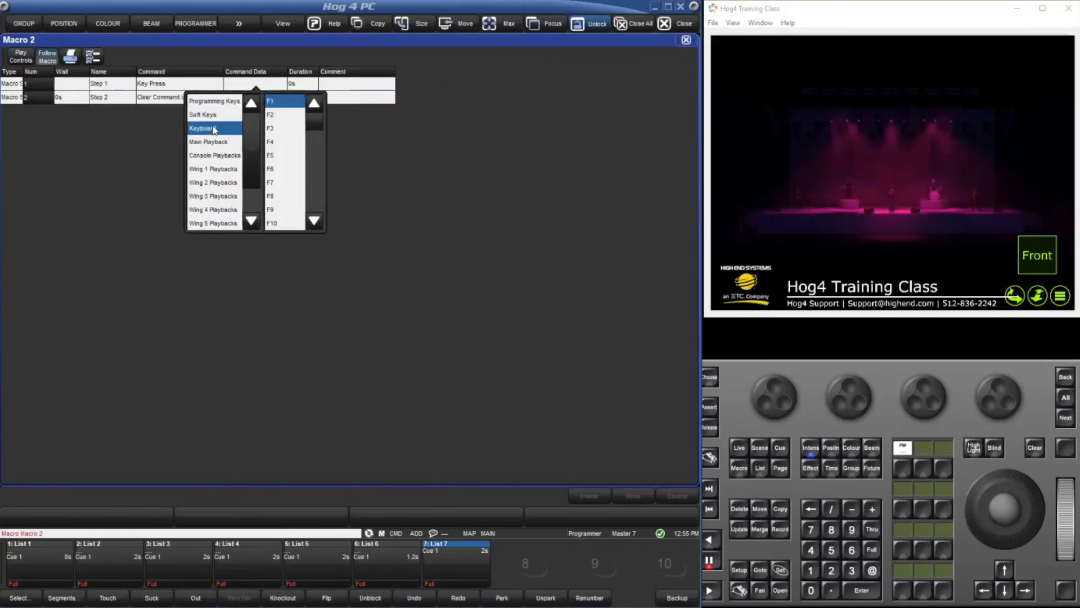
left_click(220, 118)
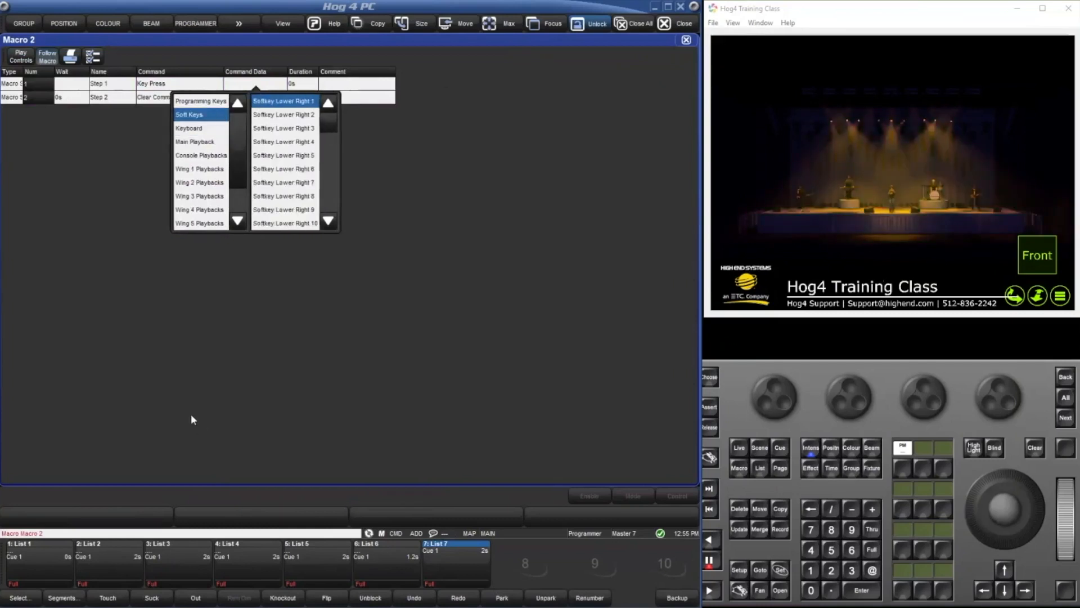
left_click(505, 318)
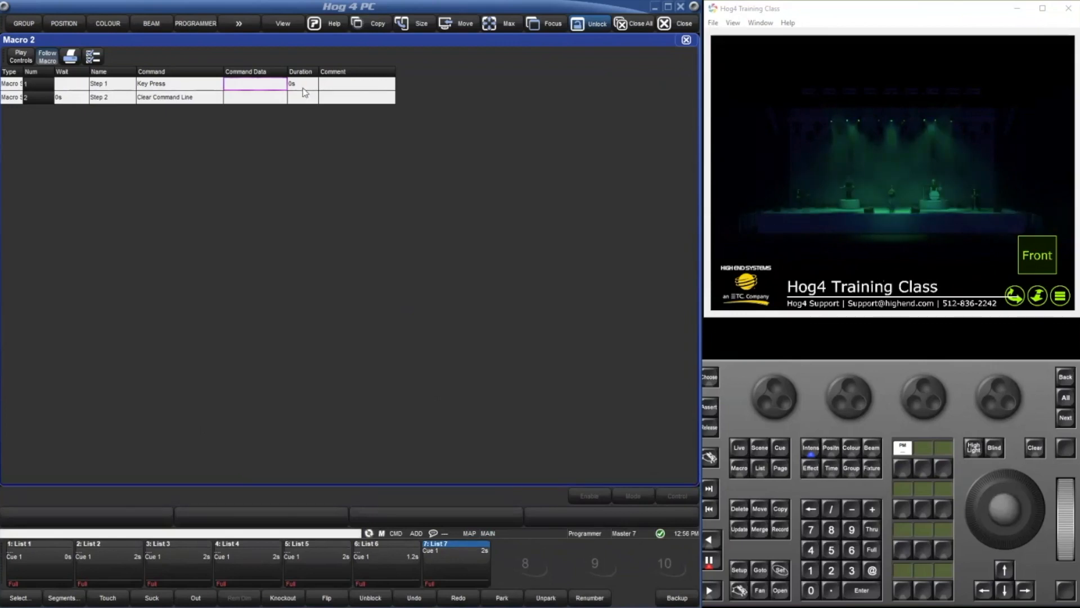
left_click(35, 599)
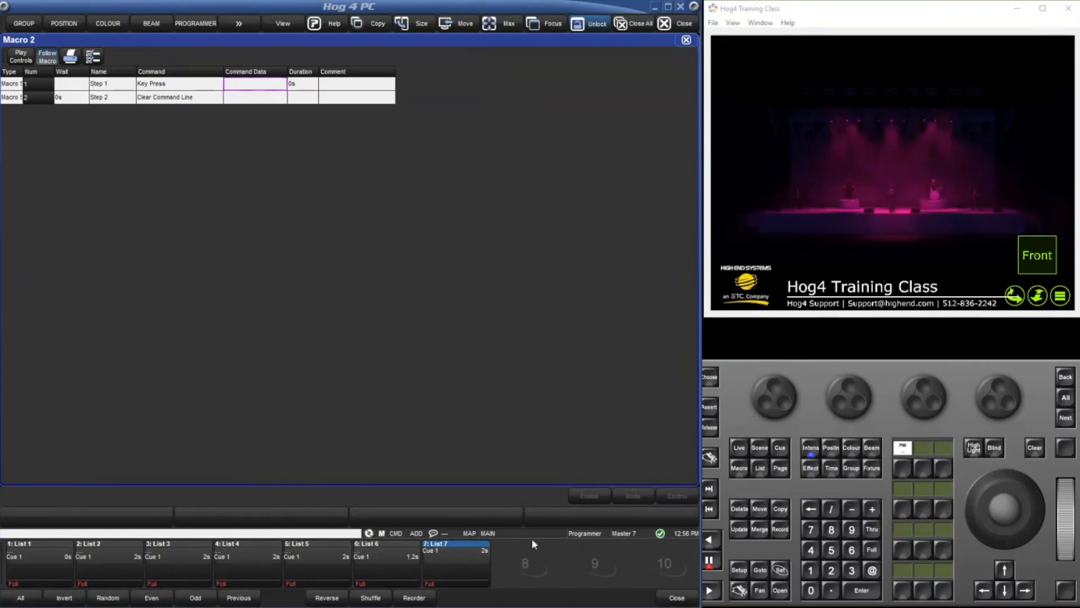
left_click(248, 84)
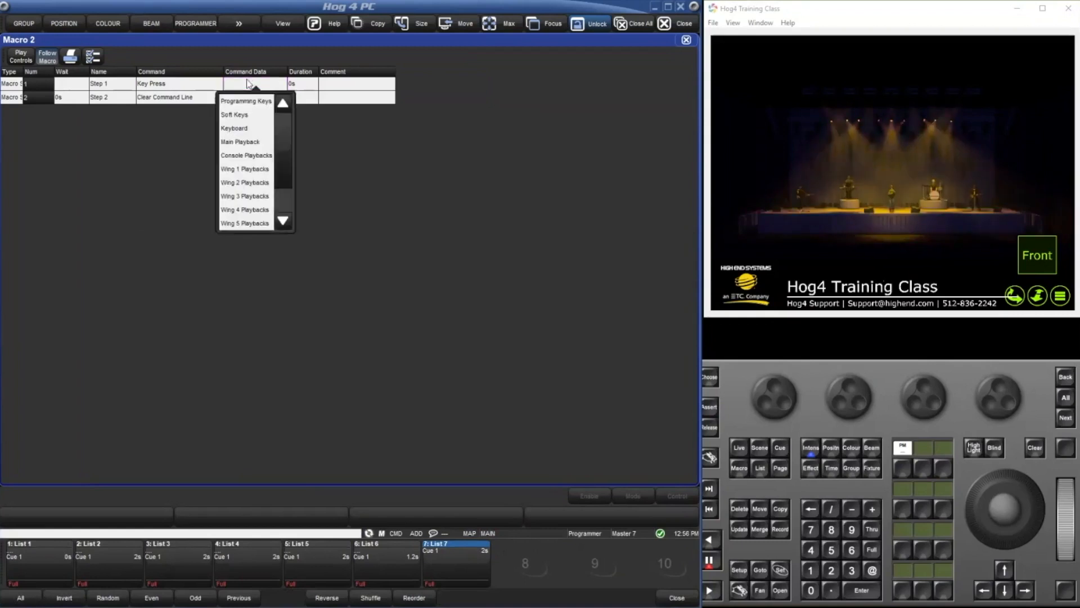
left_click(241, 114)
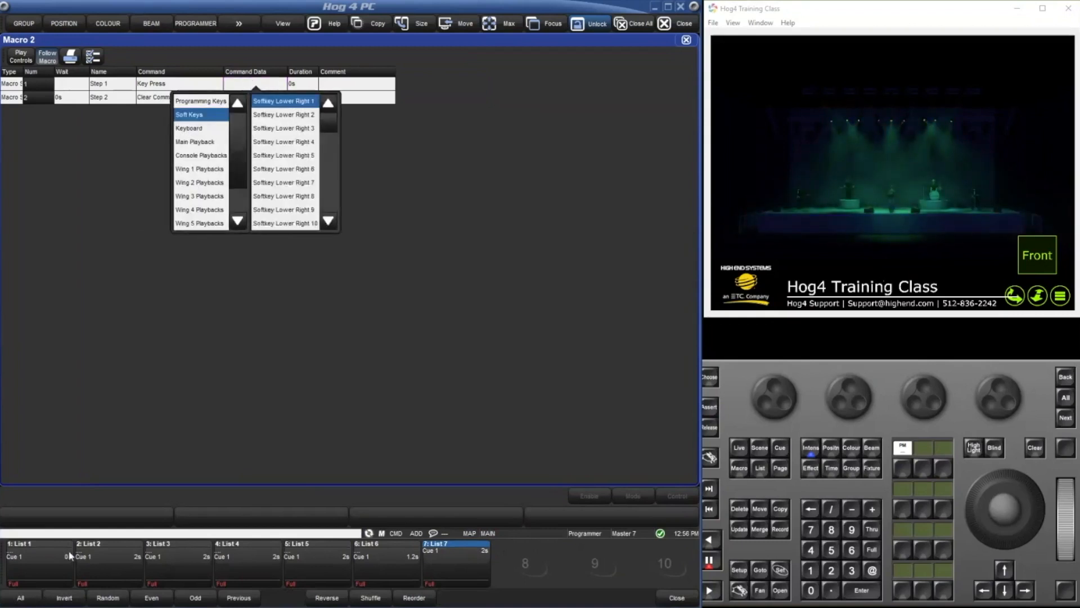
left_click(678, 599)
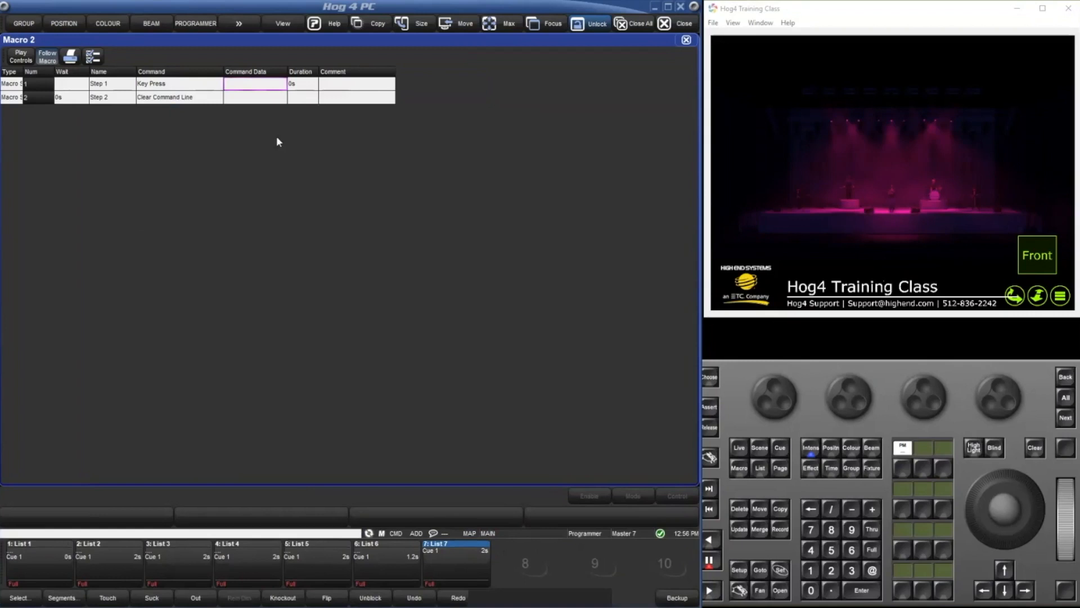
Set step 1's command data to Softkey Lower Right 1 and step 2's wait to 0.5 s.
left_click(242, 83)
left_click(236, 114)
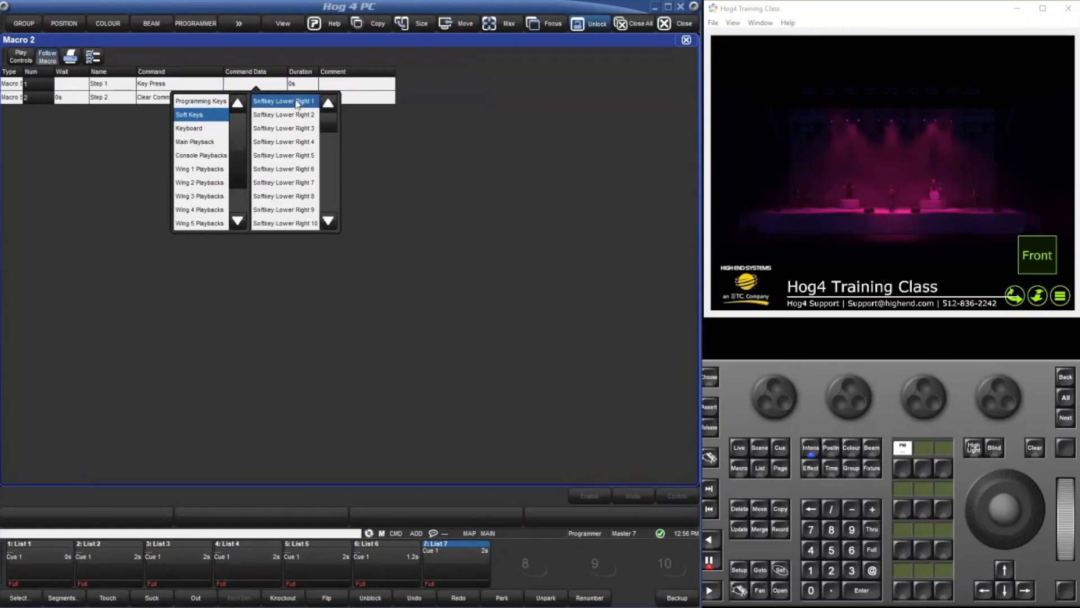
left_click(297, 103)
left_click(71, 97)
left_click(71, 97)
type("0.5")
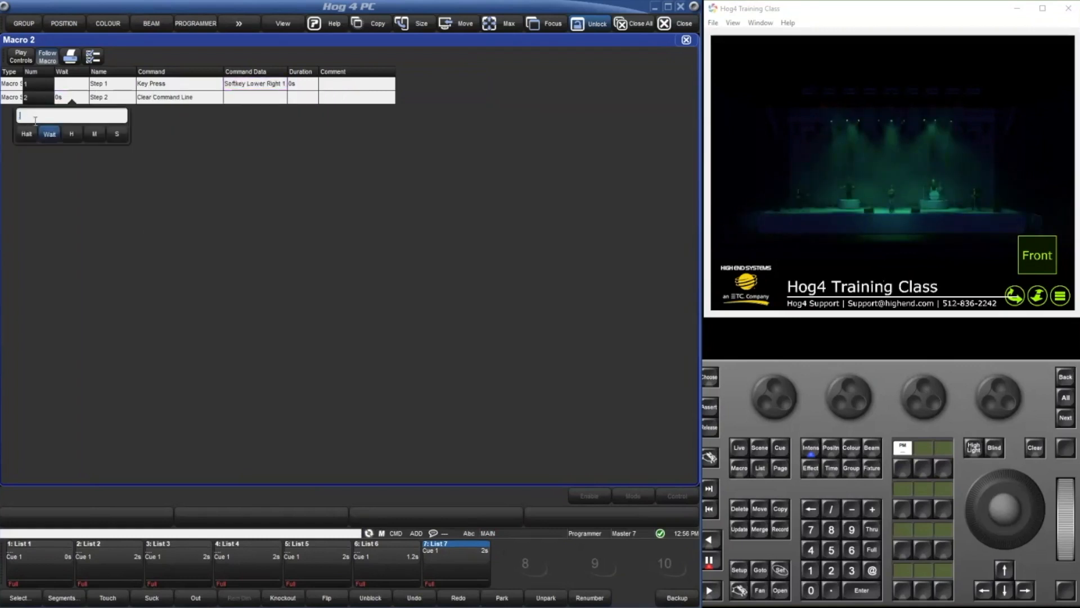
key("Return")
Change step 2's command to Key Press with Softkey Lower Right 4 as its command data.
left_click(251, 100)
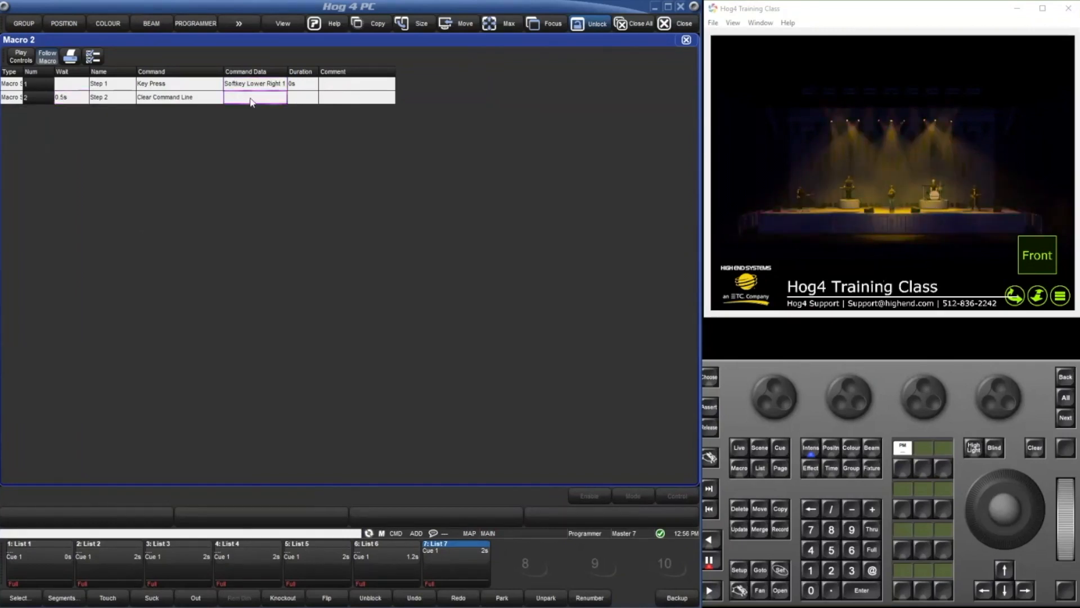
left_click(169, 97)
left_click(169, 98)
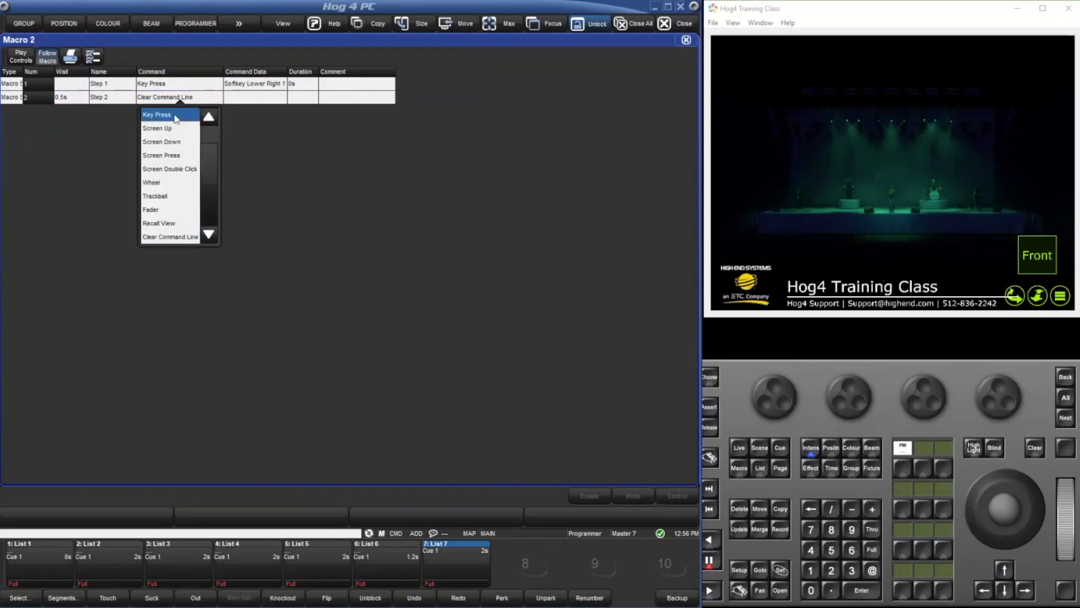
left_click(161, 115)
left_click(243, 102)
left_click(263, 99)
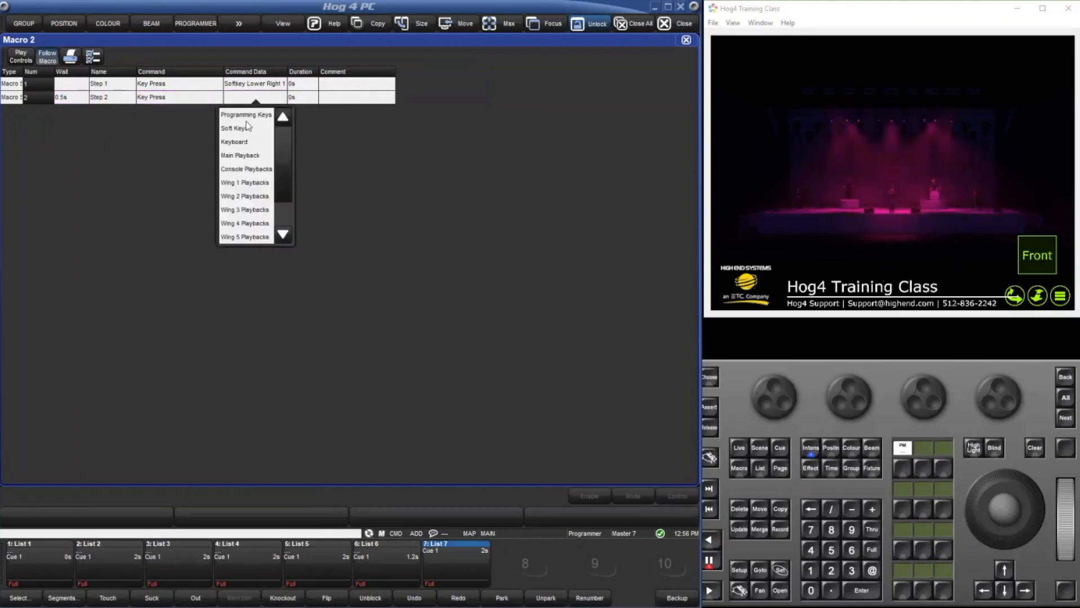
left_click(17, 600)
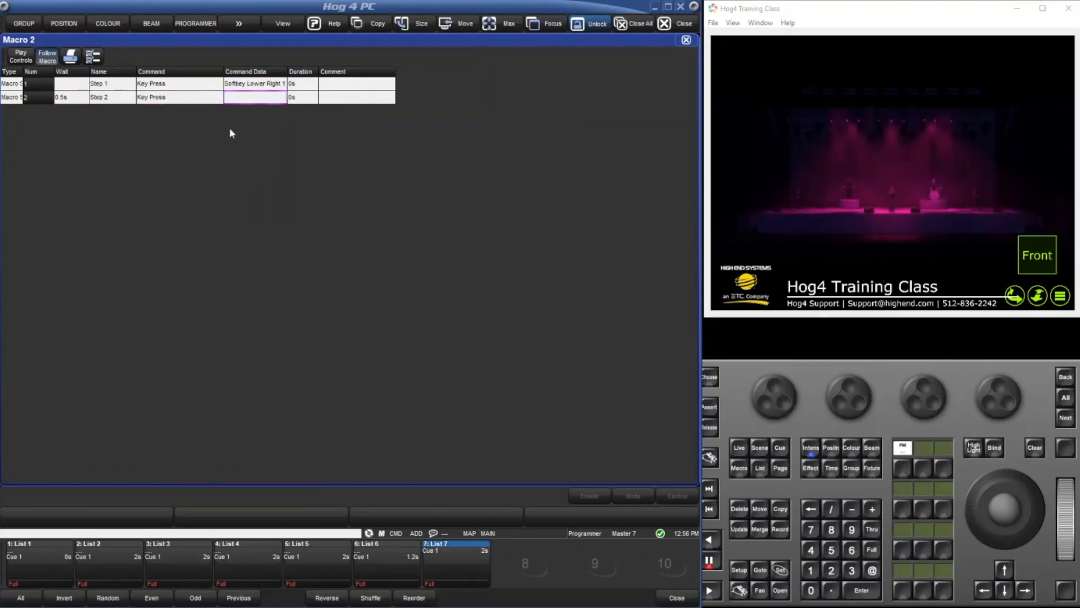
left_click(269, 97)
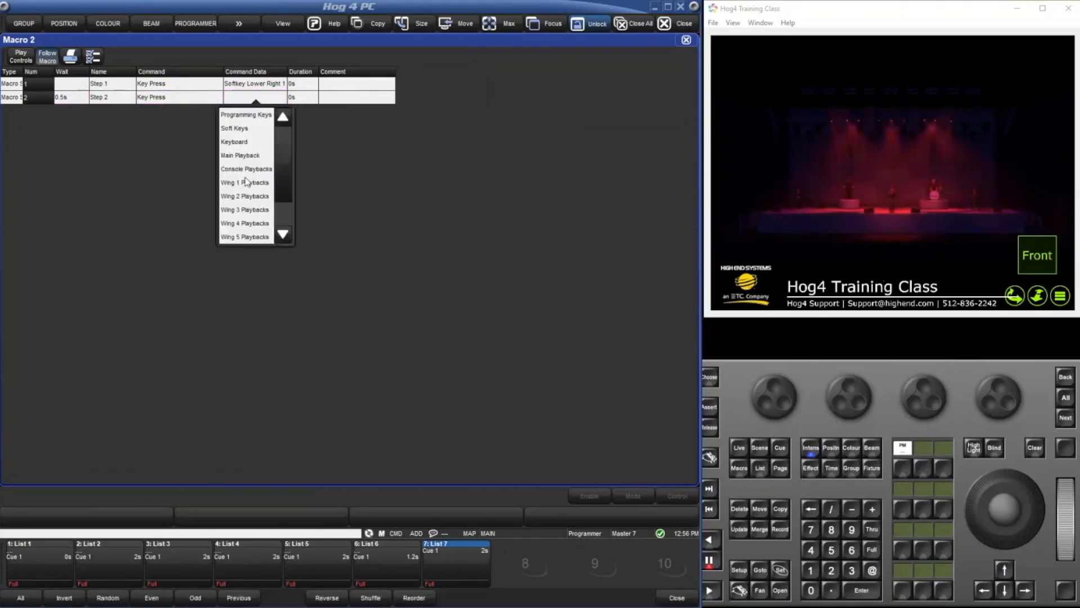
left_click(250, 129)
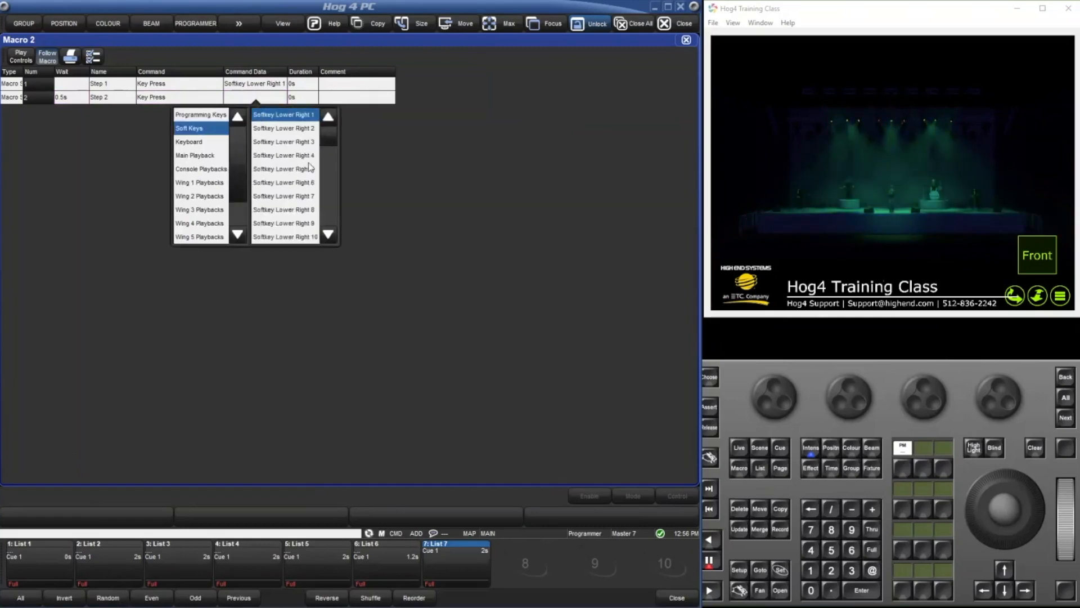
left_click(294, 160)
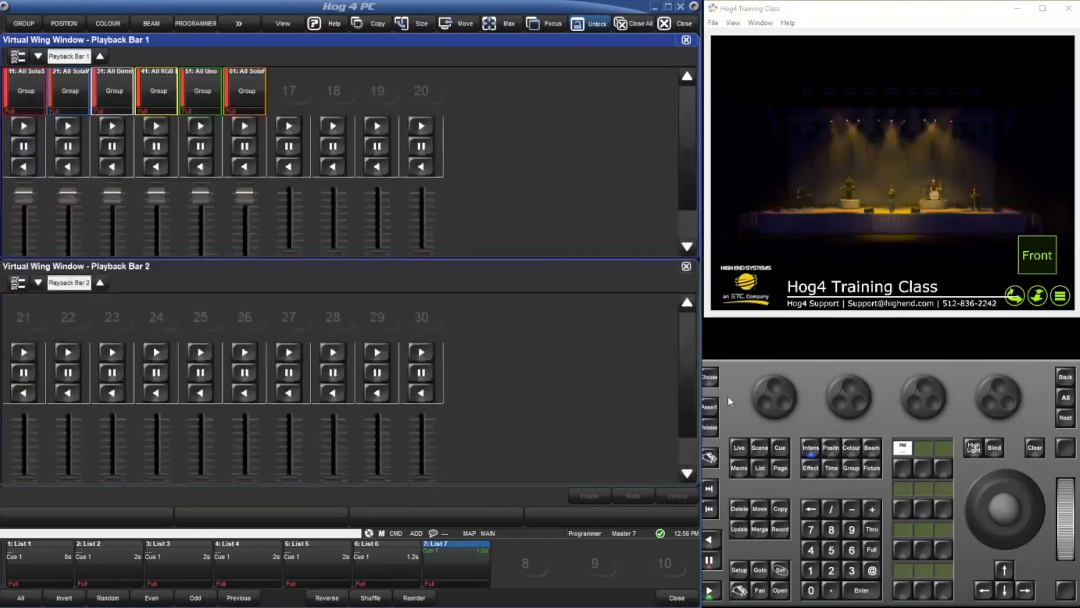
Run macro 2 without any fixtures selected.
left_click(743, 473)
left_click(831, 570)
left_click(862, 591)
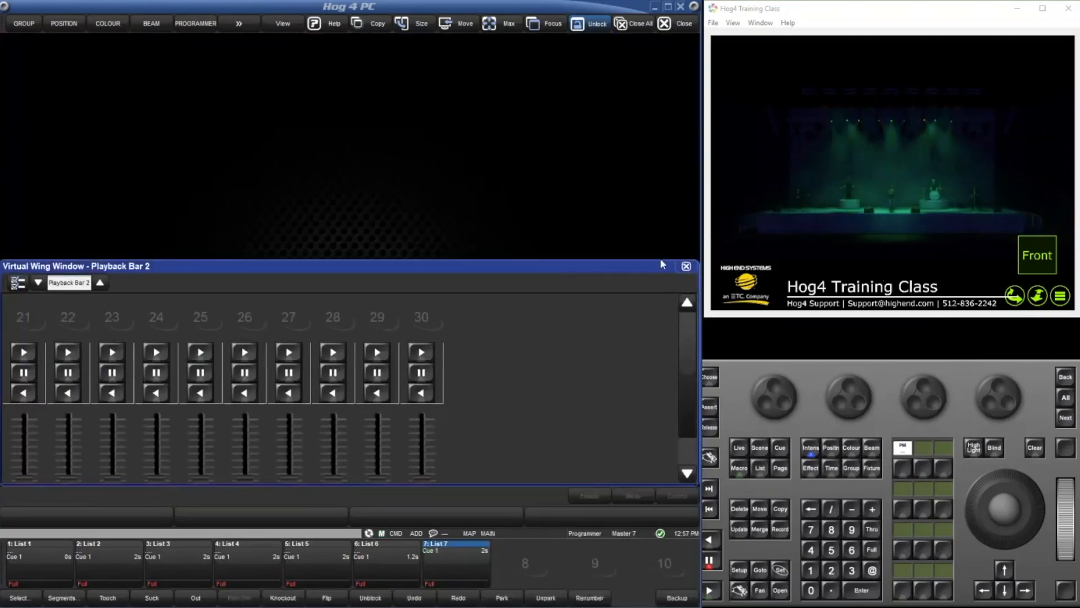
Replace the remaining Virtual Wing window with the Programmer and select the All RGB LED group in the Group Directory.
left_click(686, 265)
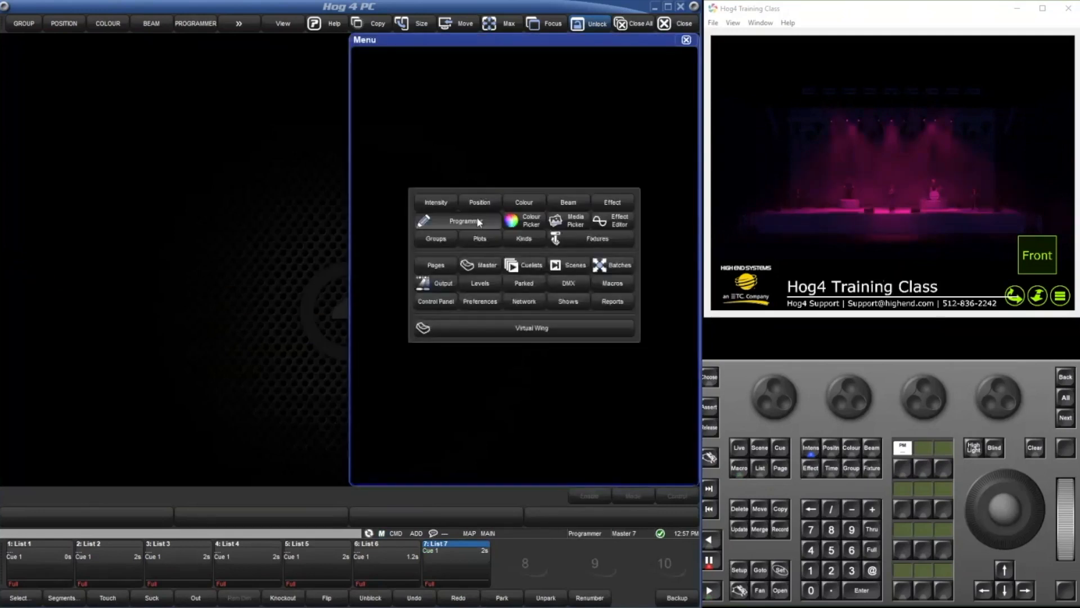
left_click(477, 219)
left_click(87, 241)
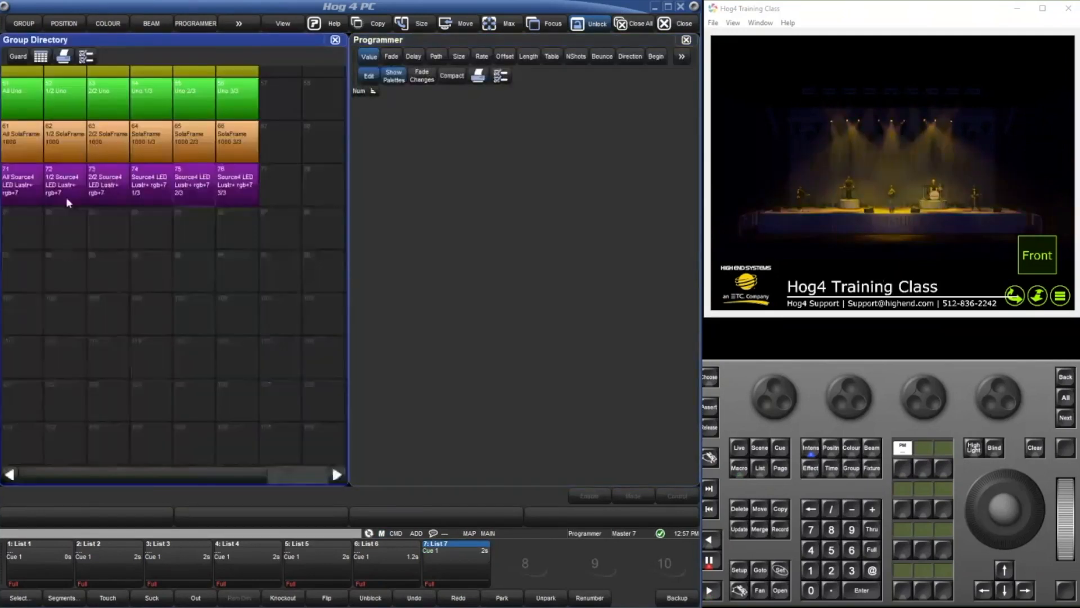
left_click(23, 259)
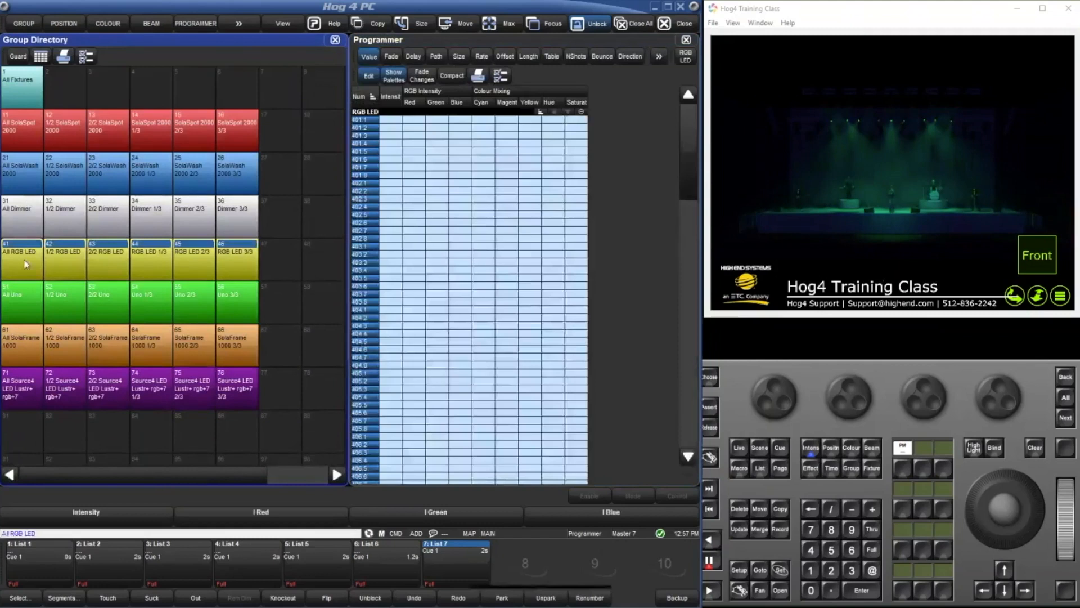
Run macro 2 on the selected All RGB LED fixtures.
left_click(741, 469)
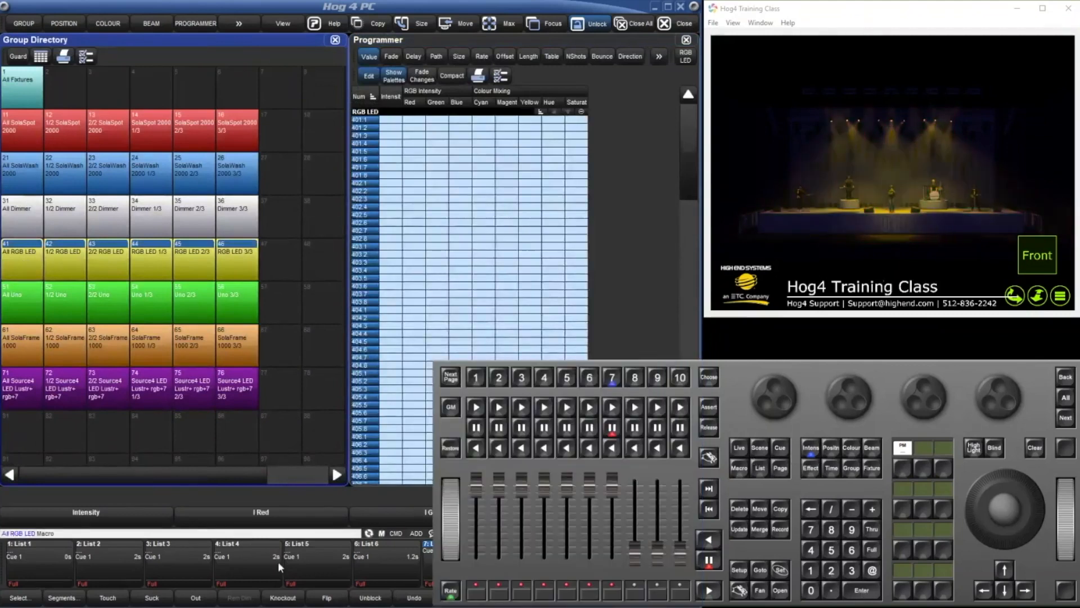
left_click(745, 468)
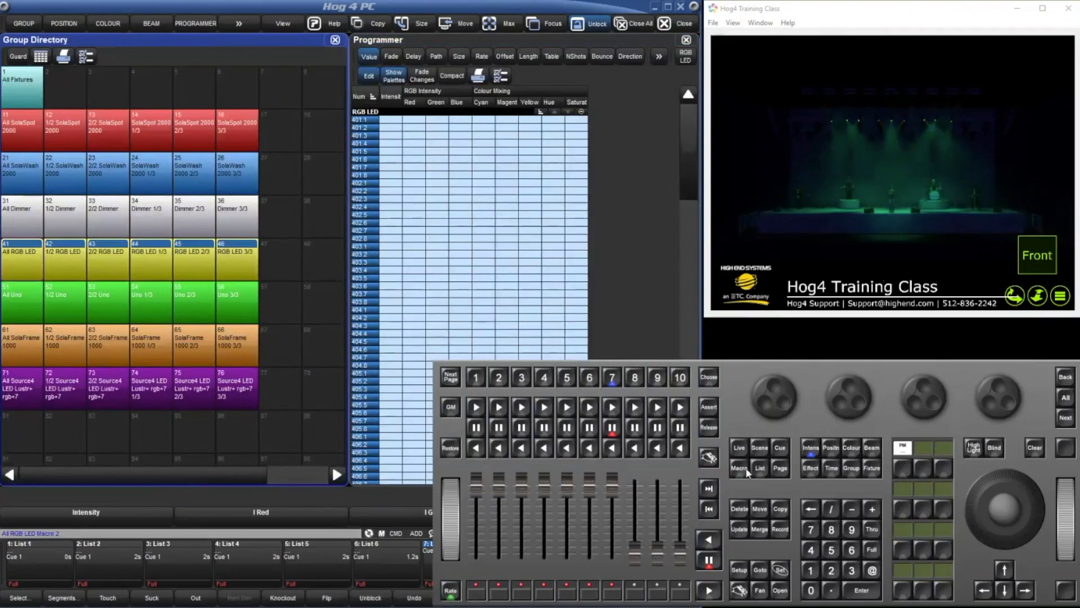
left_click(745, 469)
left_click(851, 590)
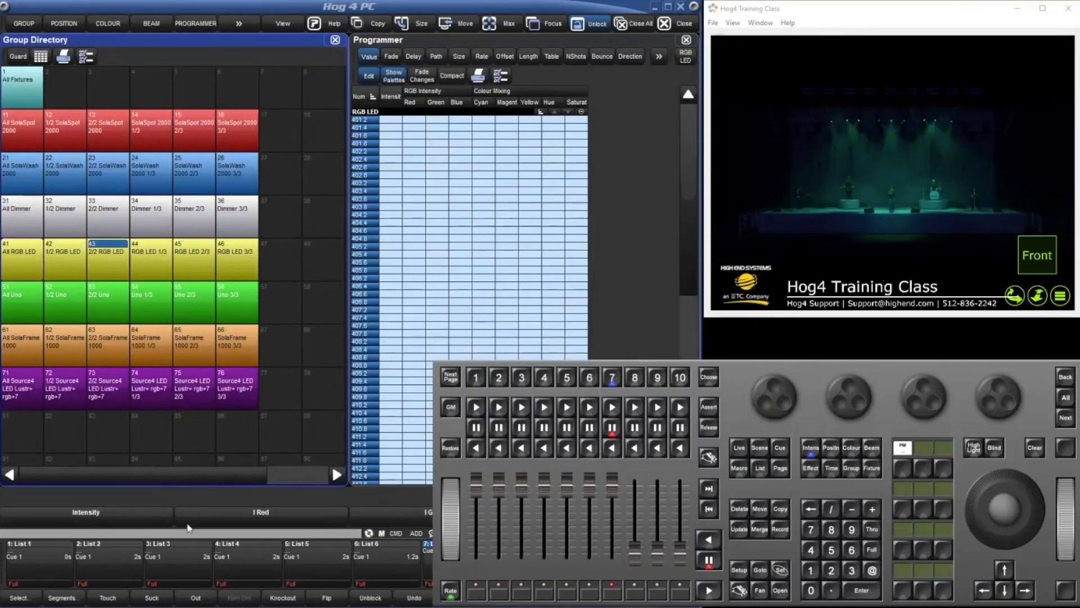
Review the fixture selection options under Select, and close them.
left_click(237, 493)
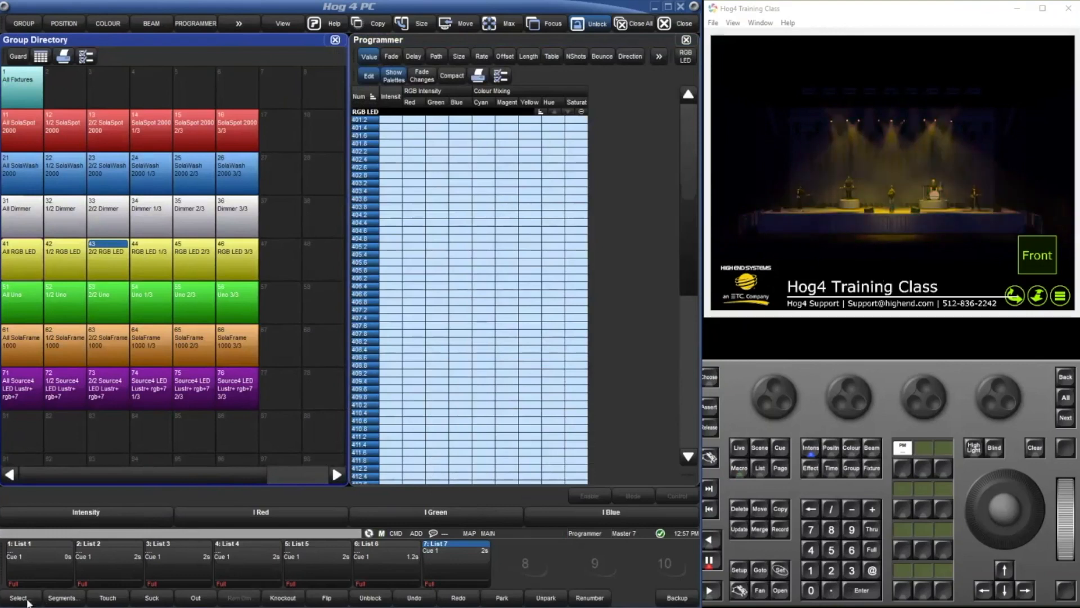
left_click(20, 599)
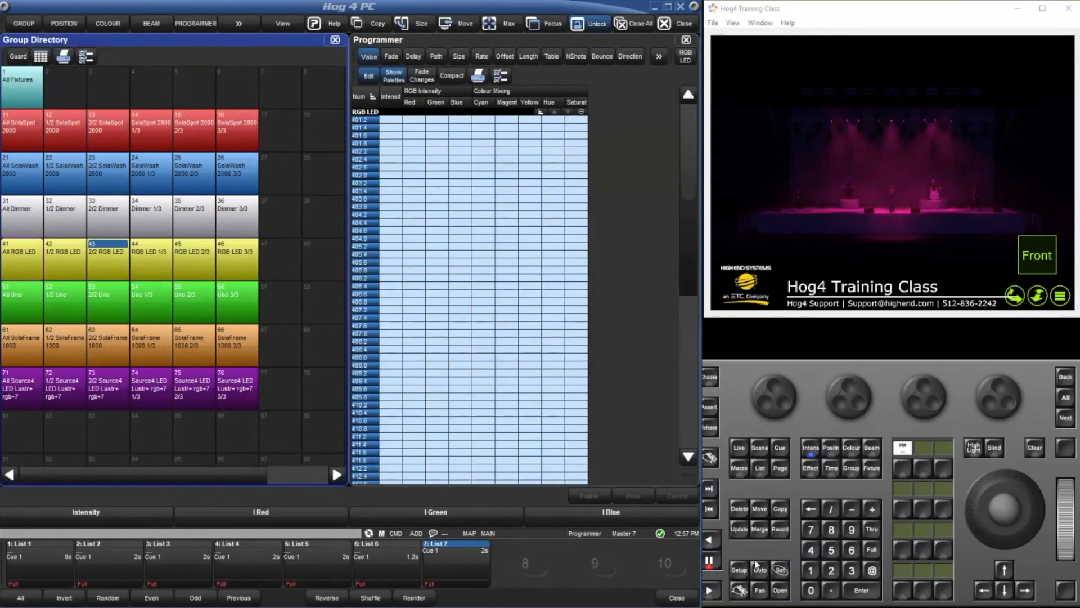
left_click(681, 597)
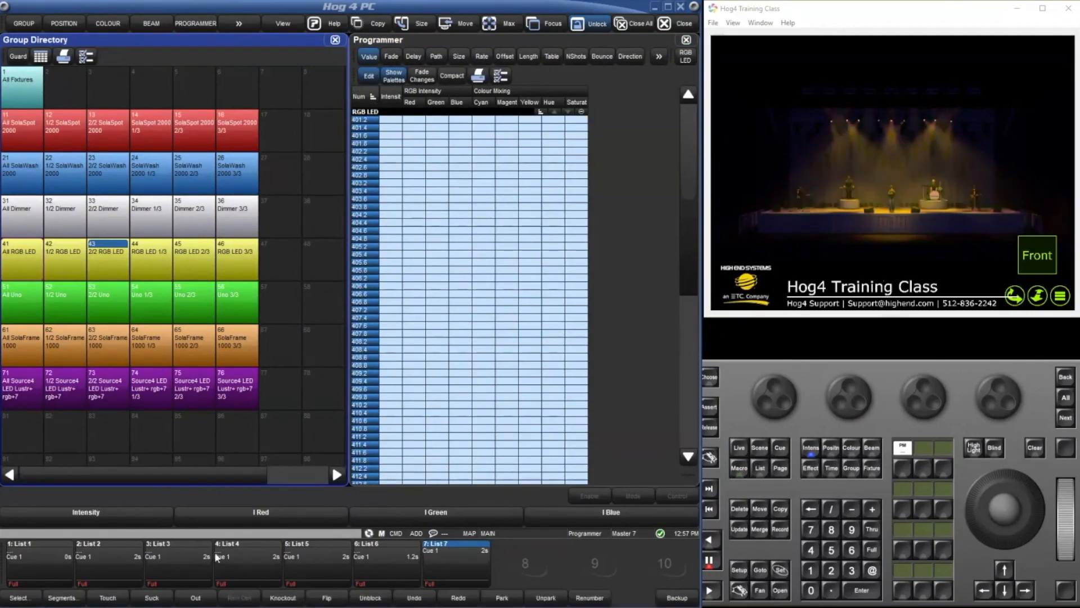
Review the kind mask options offered when recording, and cancel the record command.
key("r")
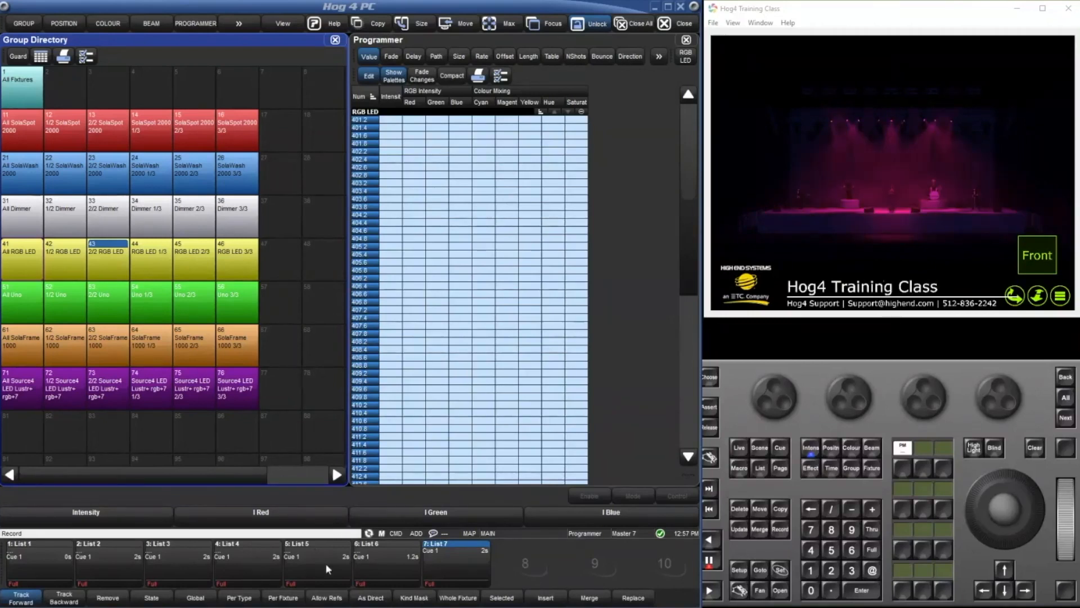
left_click(409, 599)
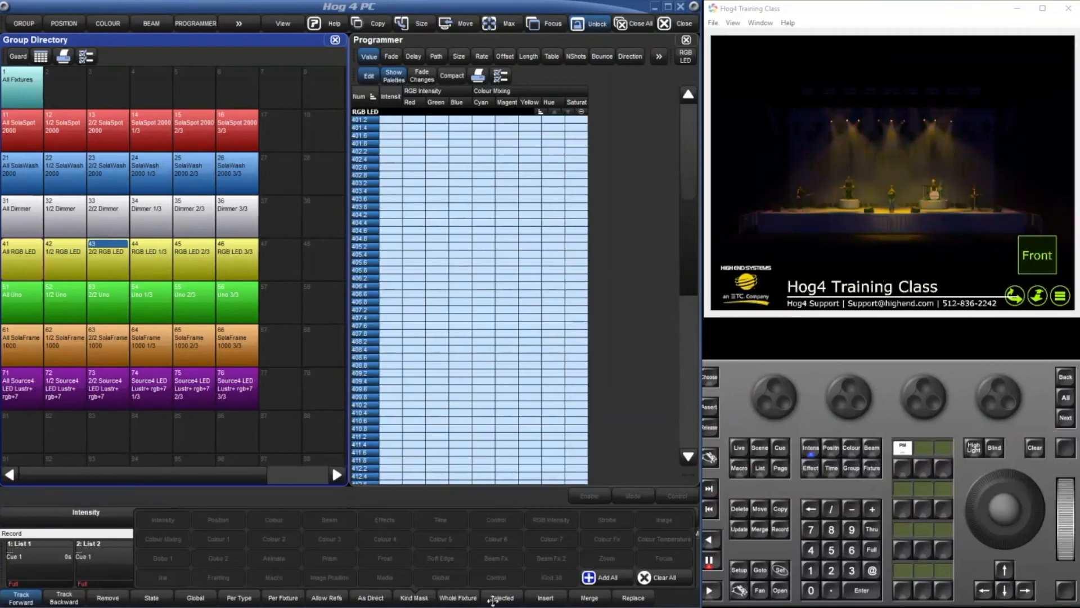
key("Escape")
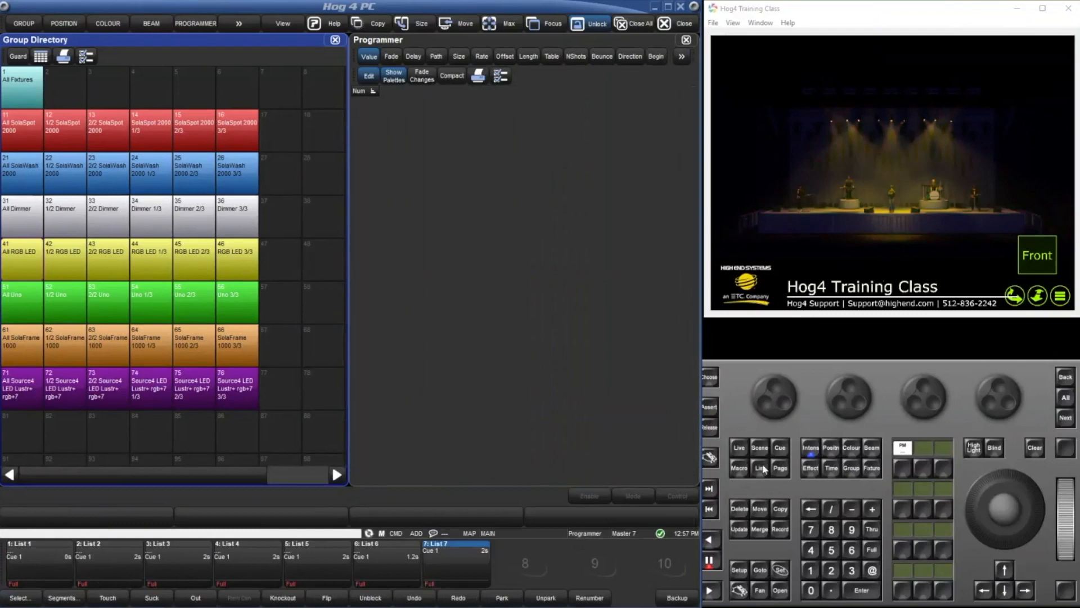
Open macro 3 from the Macro Directory and set Step 1's command to Key Press.
double_click(739, 468)
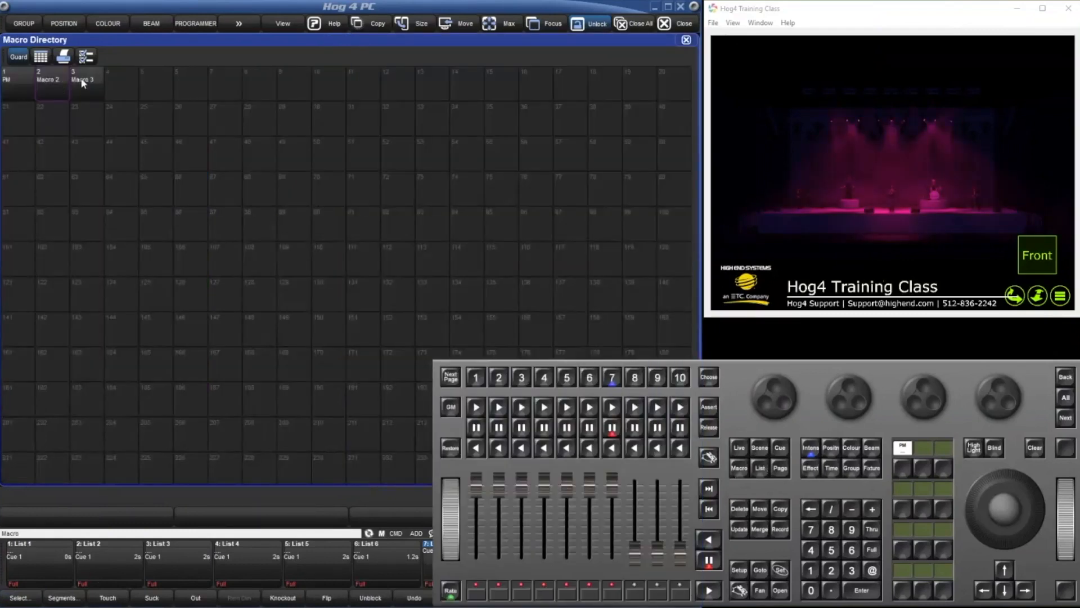
double_click(82, 82)
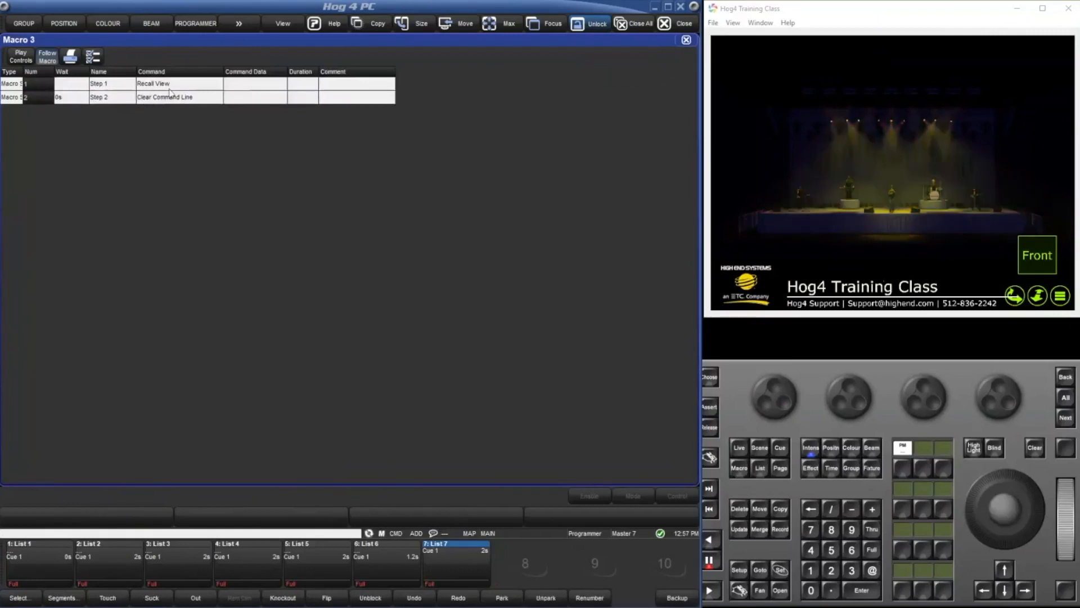
double_click(169, 91)
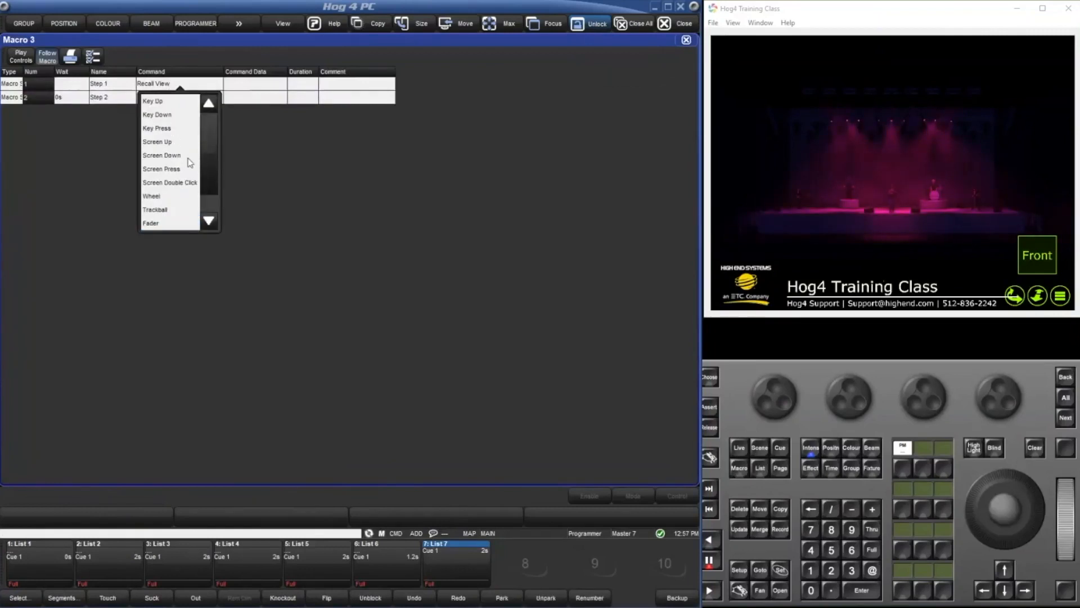
left_click(160, 128)
Browse the Soft Keys and Programming Keys choices for Step 1's command data without picking one, and close macro 3.
left_click(253, 84)
left_click(253, 115)
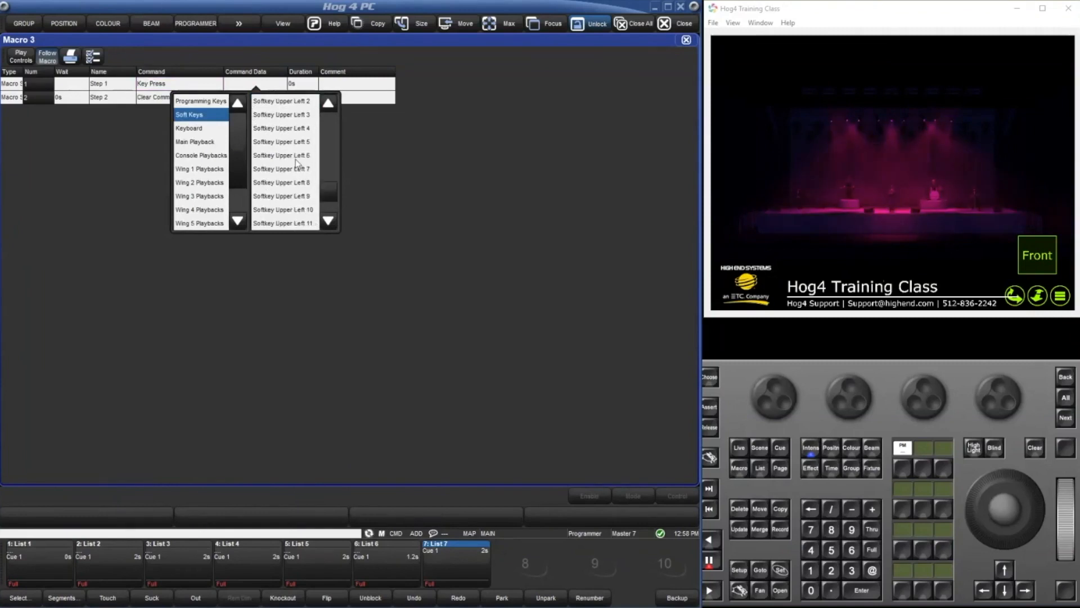
scroll(297, 164, "down", 5)
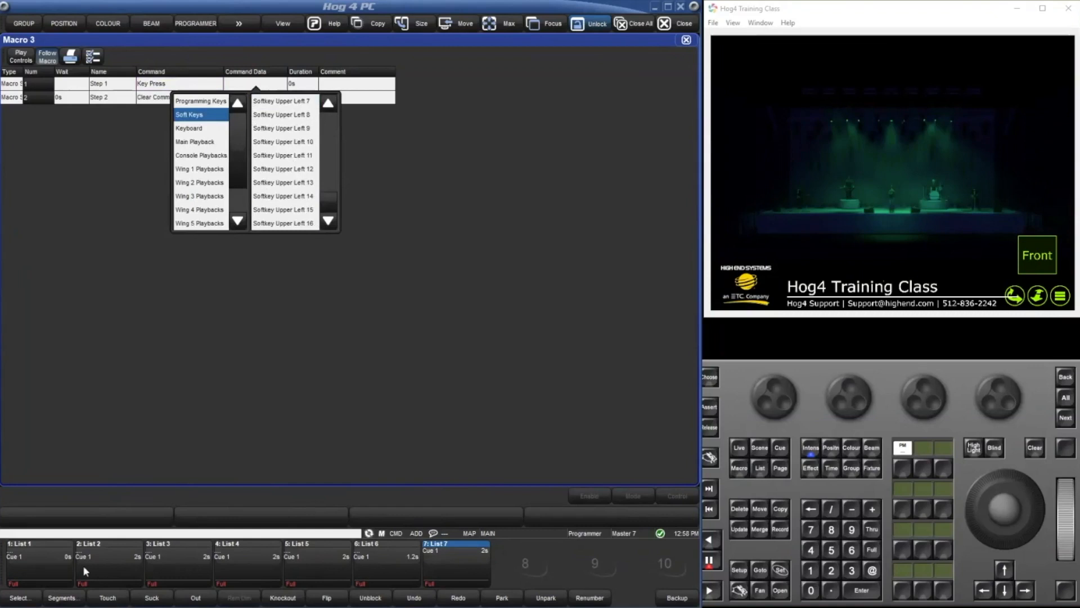
scroll(295, 169, "down", 4)
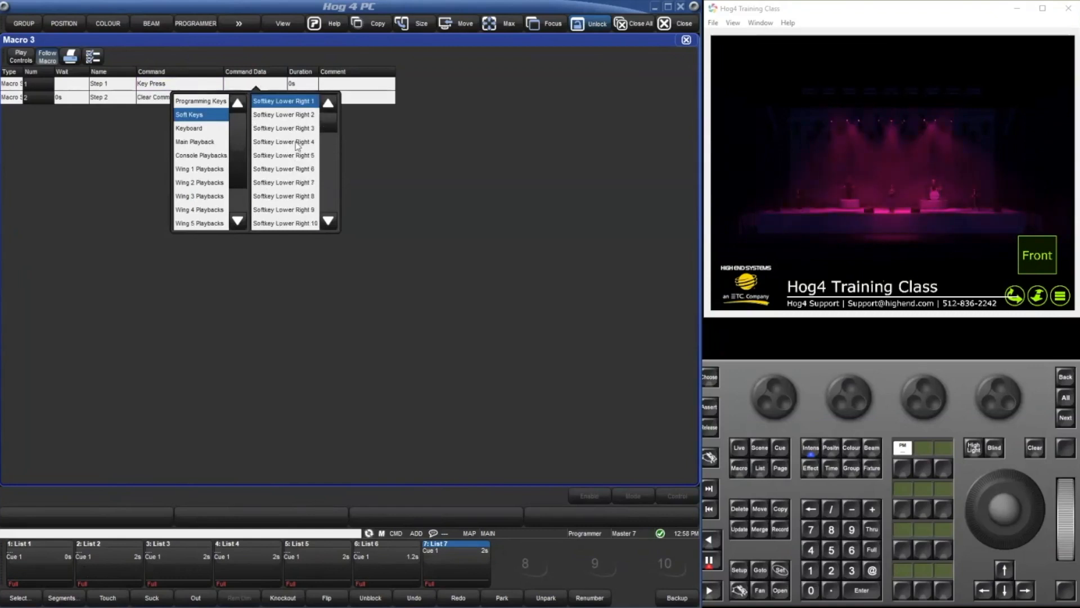
left_click(211, 101)
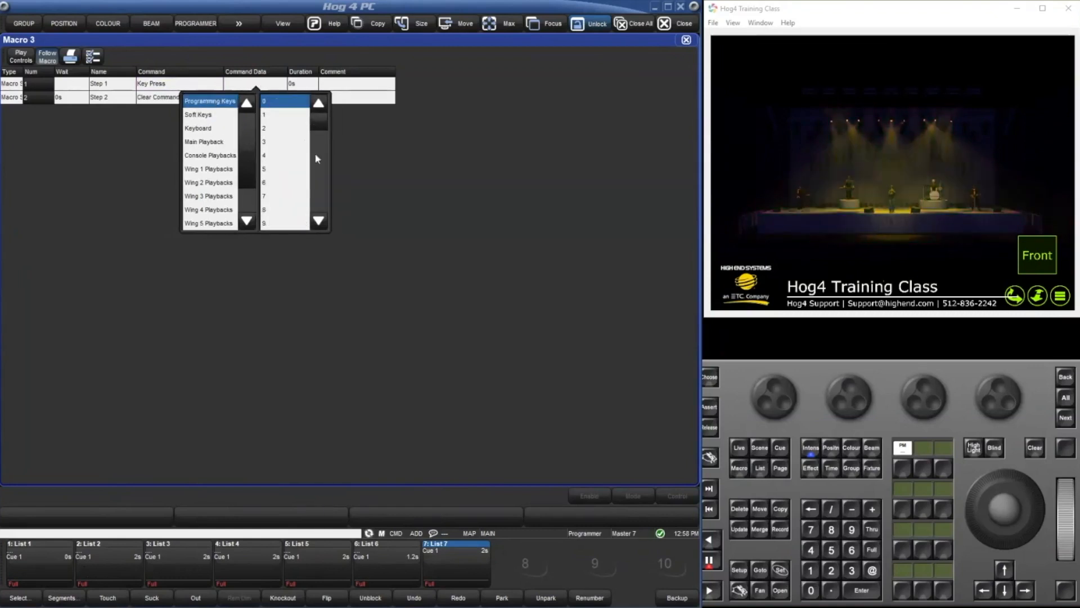
scroll(280, 156, "down", 5)
scroll(281, 153, "down", 5)
scroll(286, 150, "up", 10)
left_click(345, 132)
left_click(252, 87)
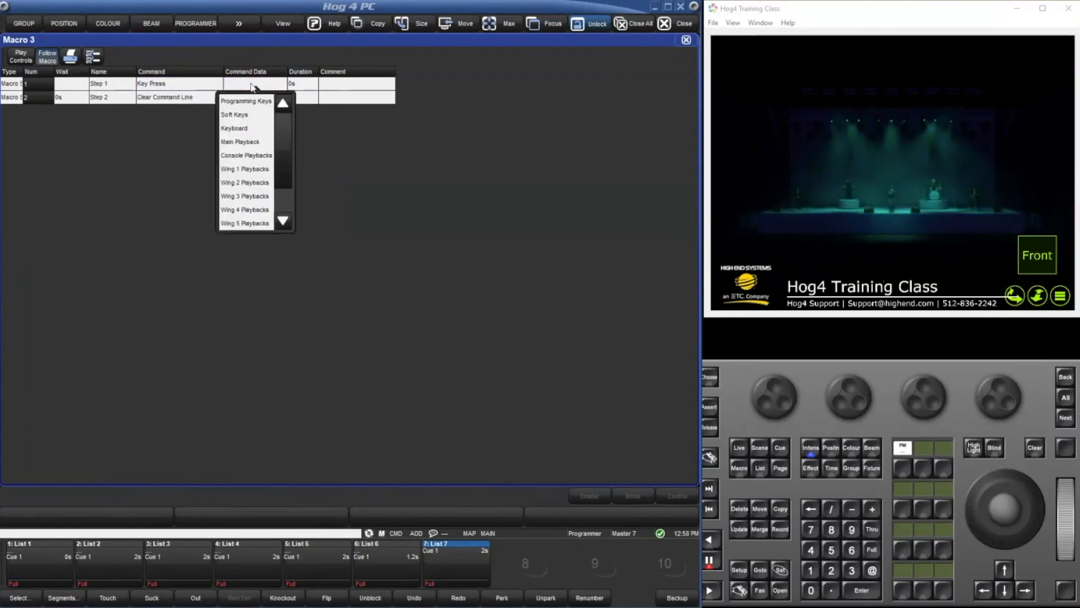
left_click(485, 163)
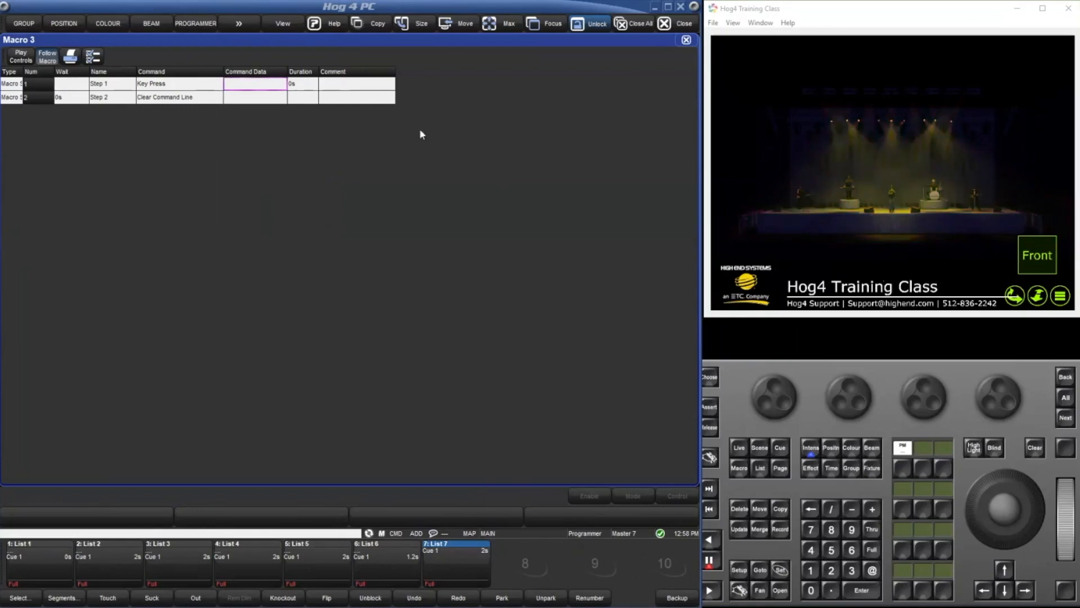
left_click(192, 83)
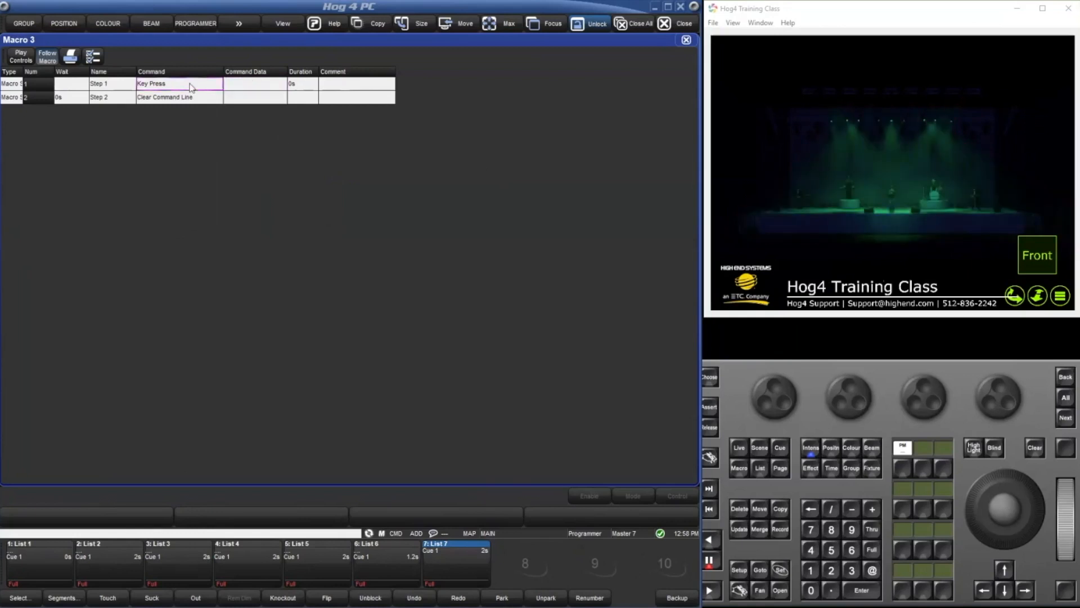
left_click(686, 42)
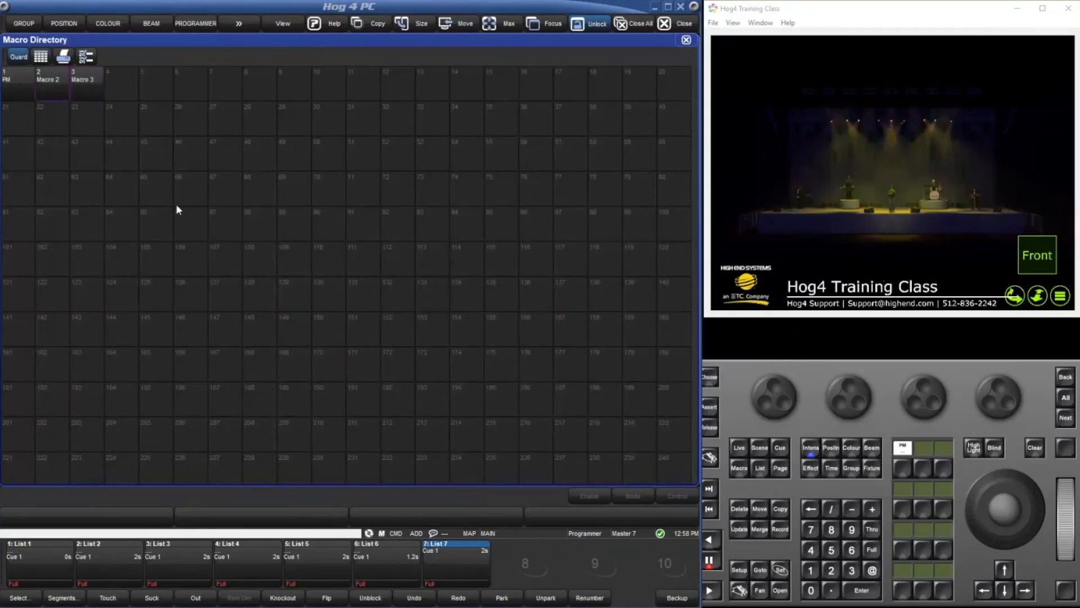
Rename macro 2 as EVENS.
key("s")
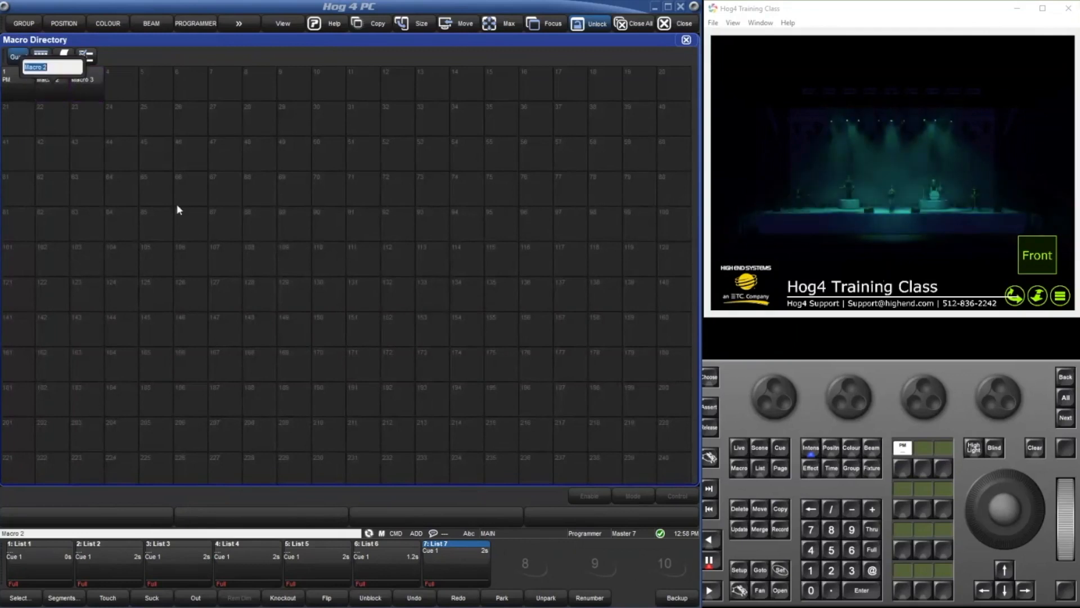
key("BackSpace")
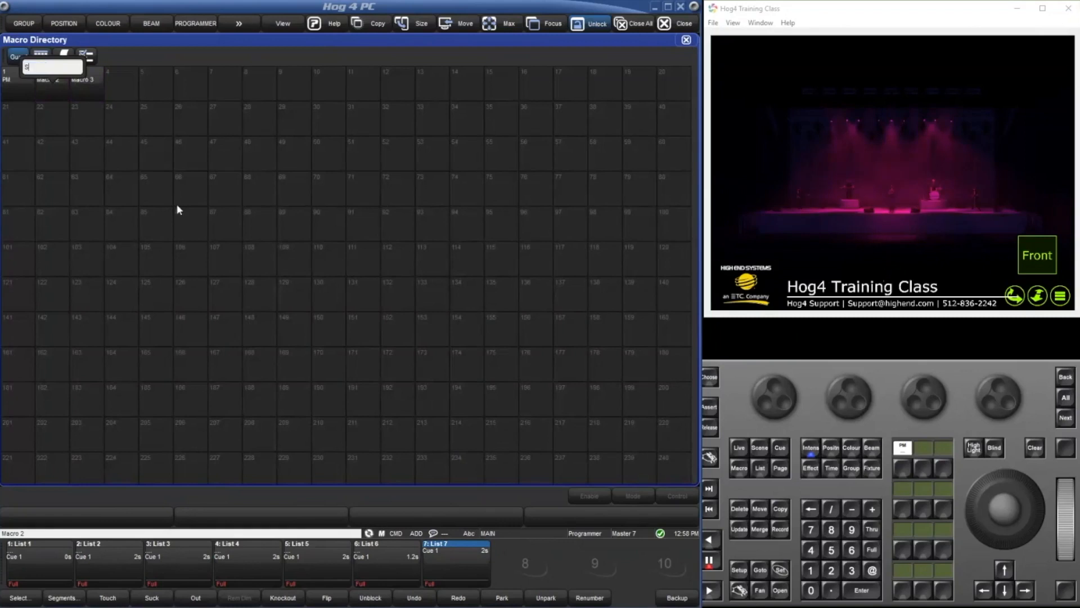
type("EVENS")
key("Return")
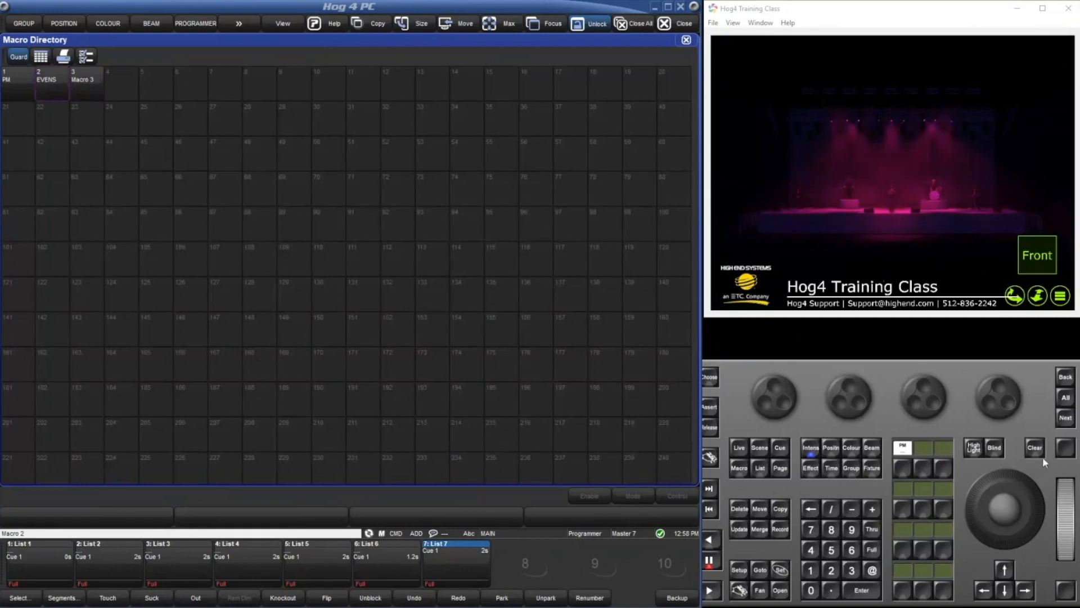
left_click(932, 462)
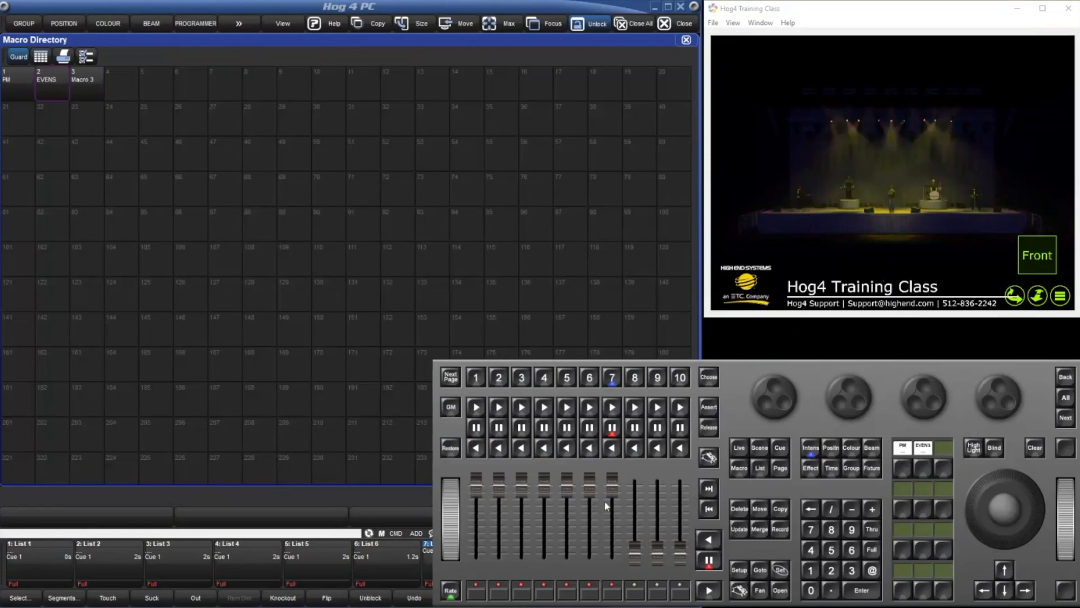
Start recording into the existing macro 3 with the Add Steps option.
left_click(780, 534)
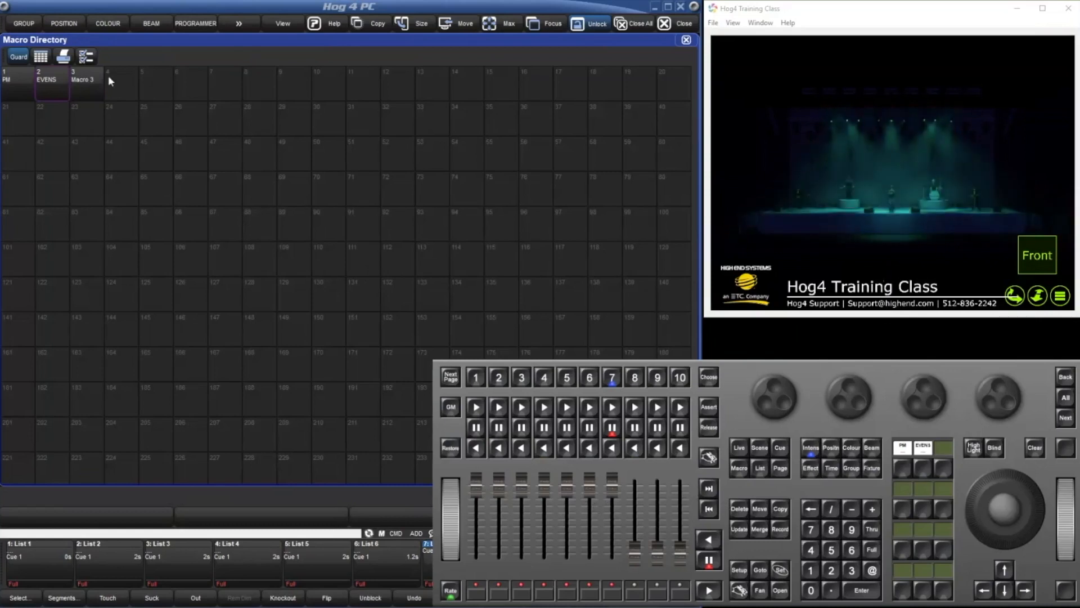
left_click(89, 95)
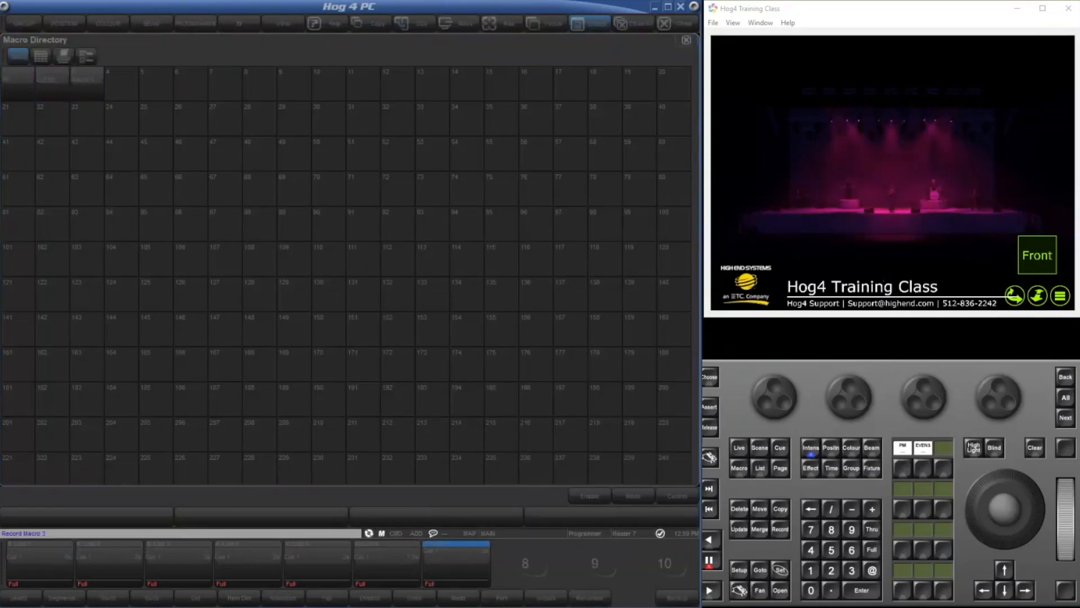
left_click_drag(323, 476, 381, 117)
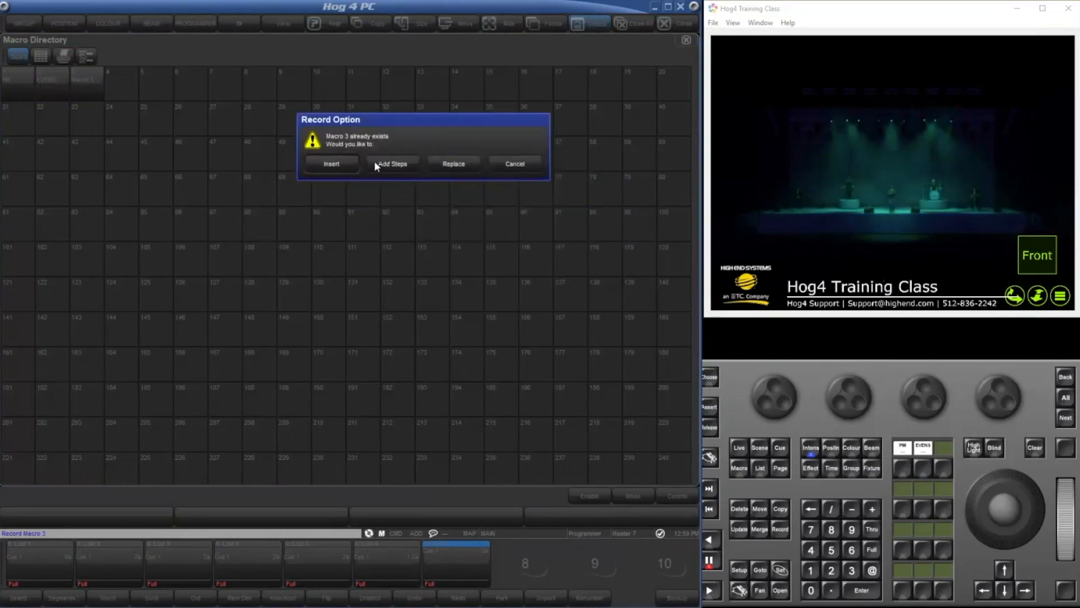
left_click(375, 163)
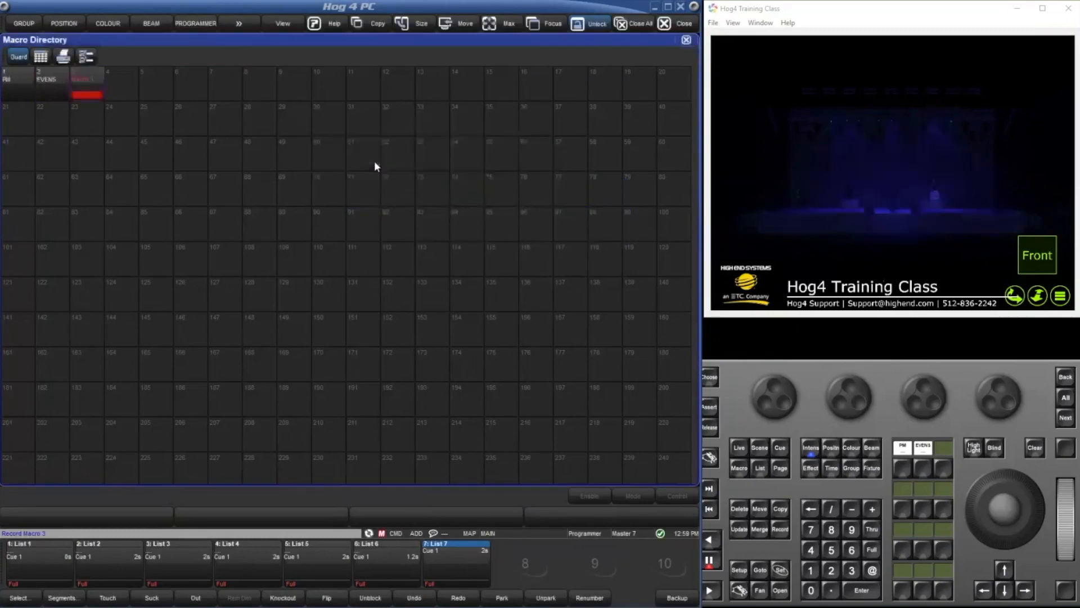
While recording, close the Macro Directory, Group Directory and Programmer, open the Colour Picker, and stop the macro recording.
left_click(687, 40)
left_click(337, 40)
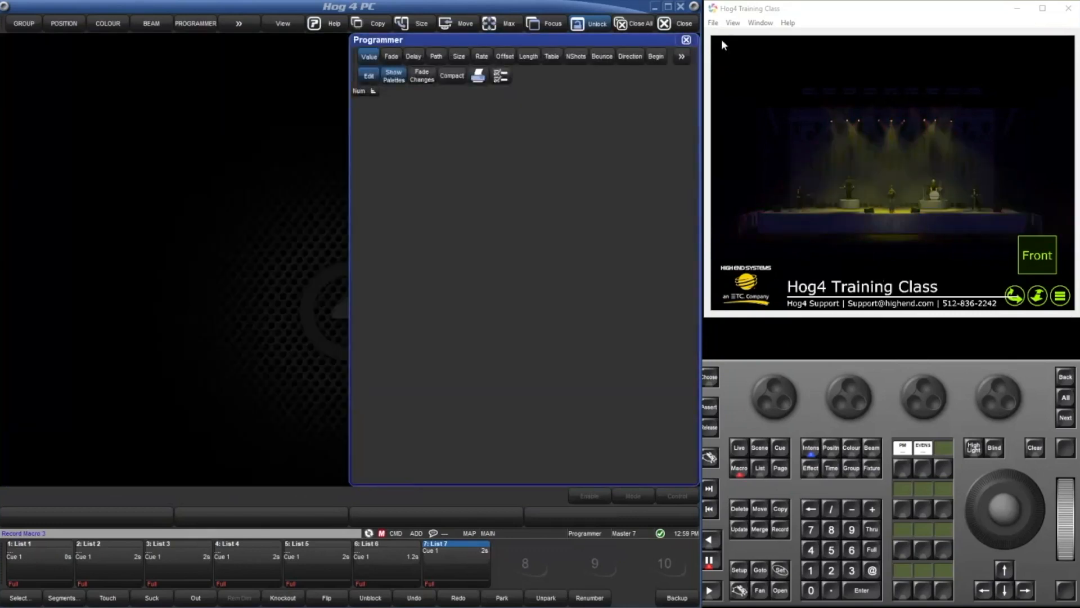
left_click(686, 40)
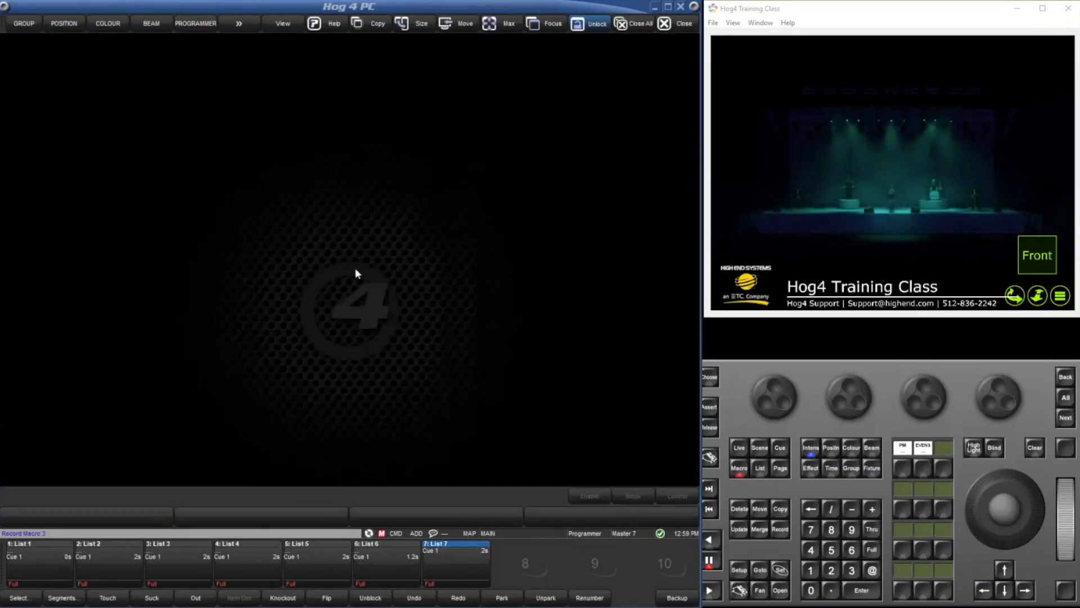
double_click(344, 281)
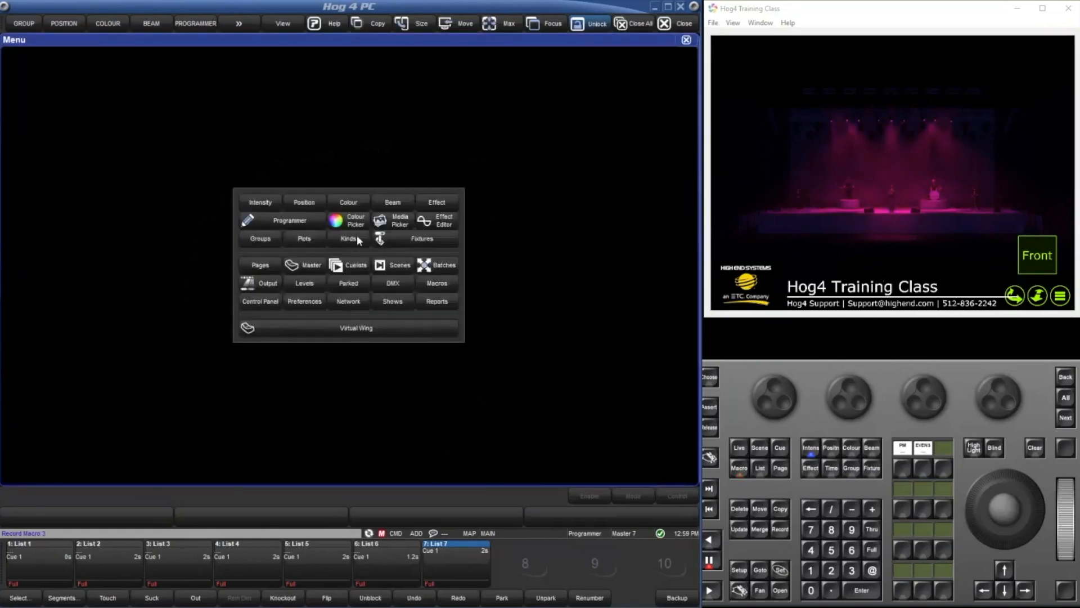
left_click(349, 221)
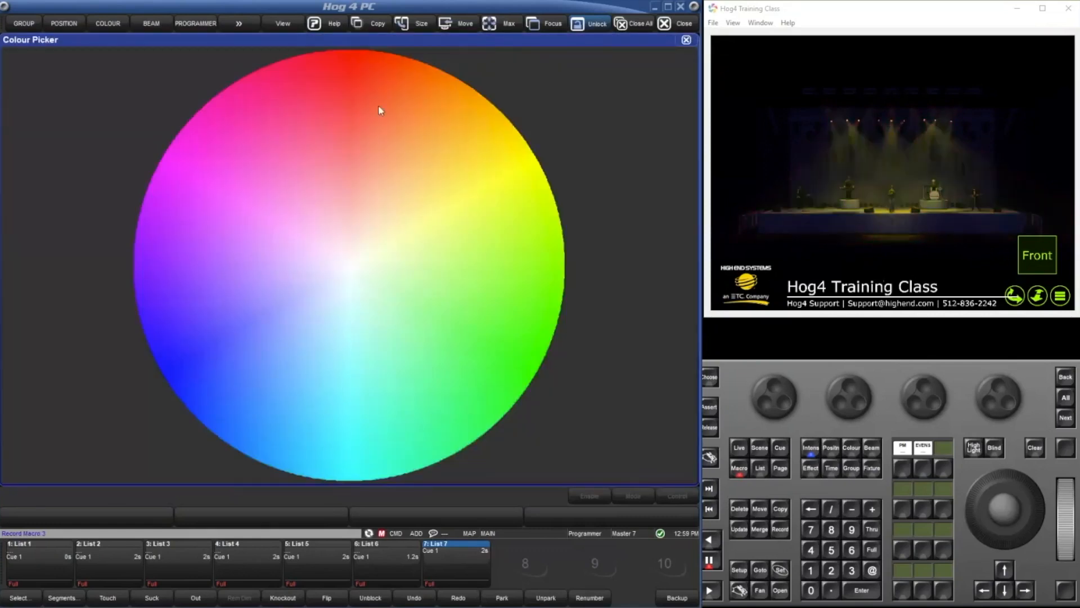
right_click(737, 593)
Open macro 3's step list to check what was recorded, and close all open windows.
left_click(733, 477)
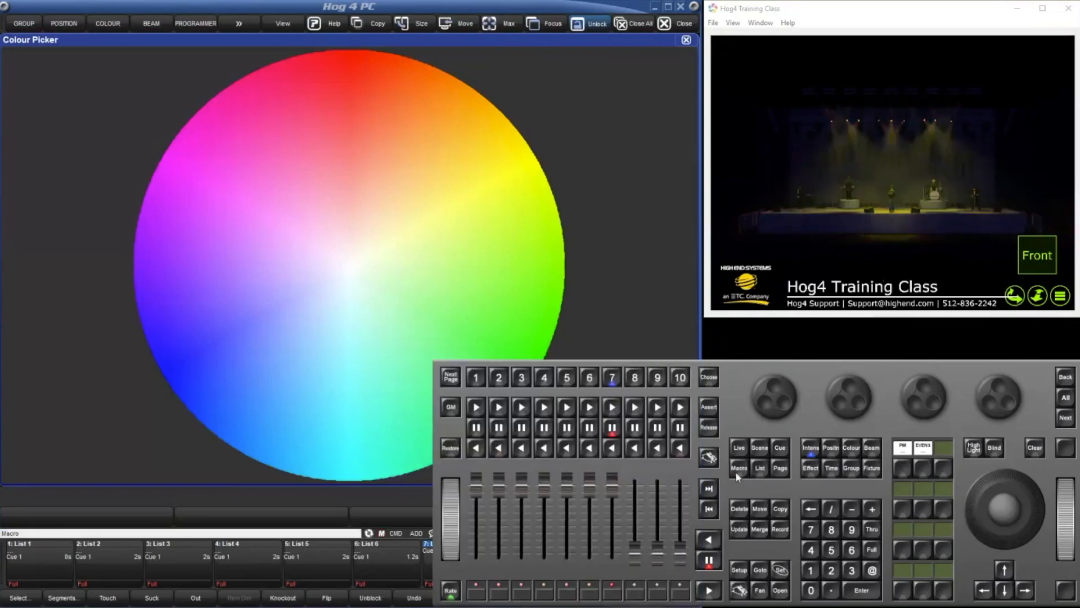
left_click(735, 472)
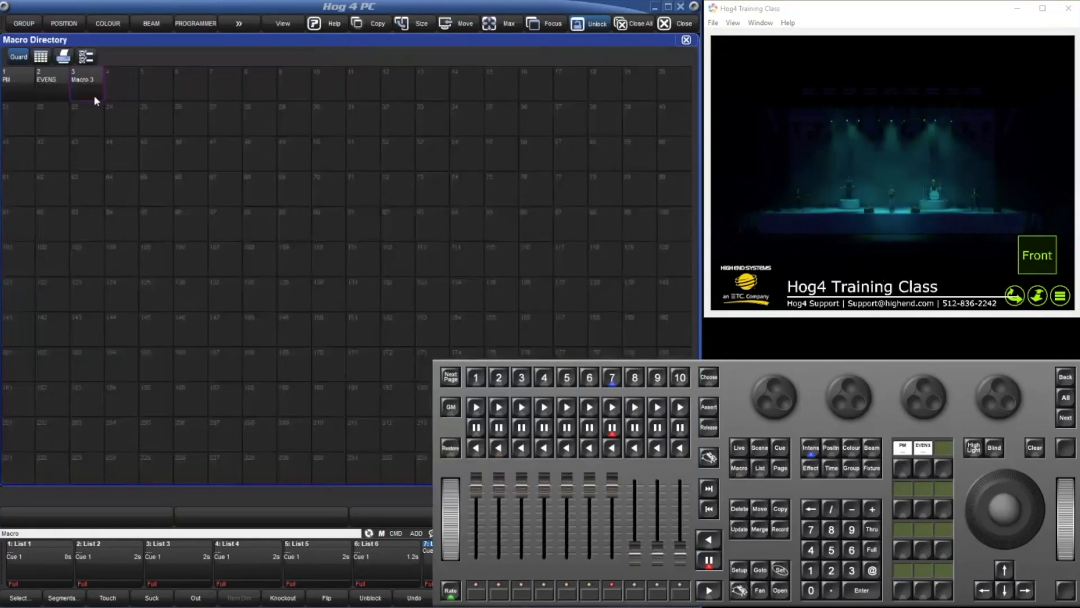
double_click(95, 96)
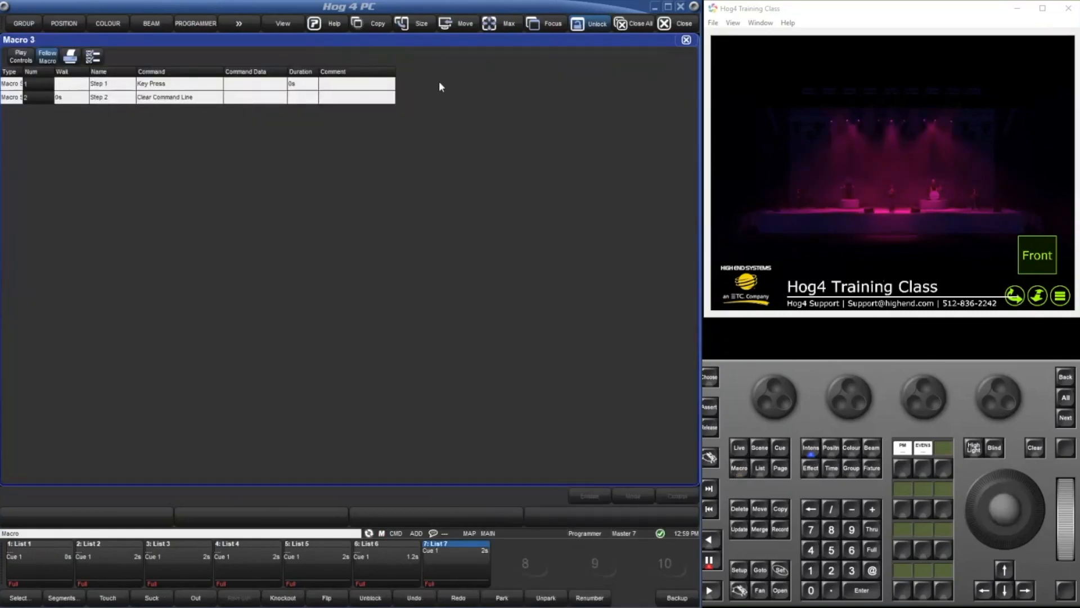
left_click(687, 40)
left_click(688, 40)
left_click(687, 40)
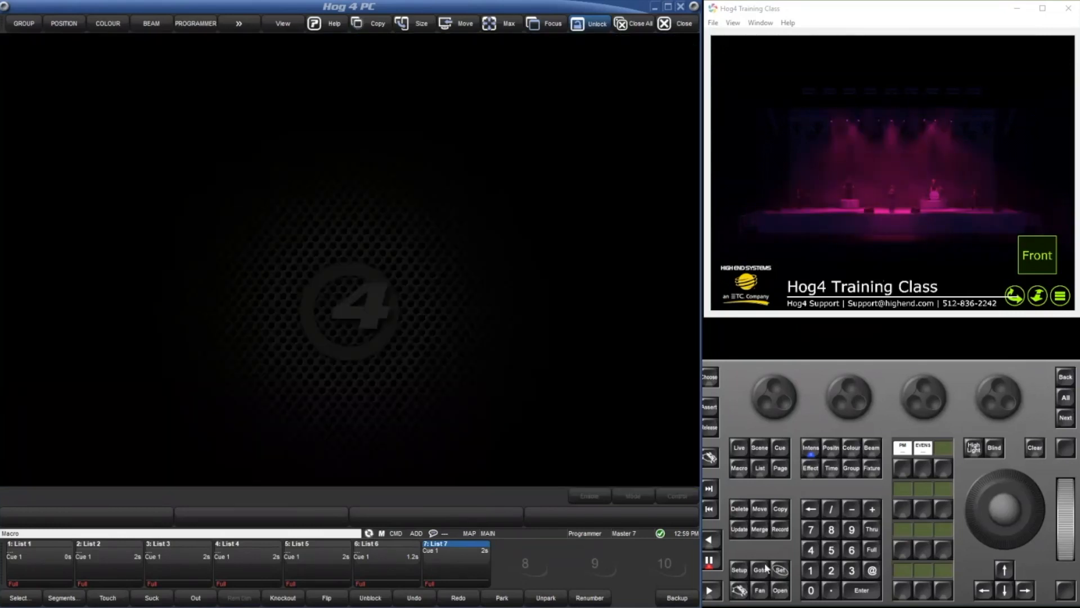
Start recording again into the existing macro 3 and settle how its current content is handled.
left_click(780, 529)
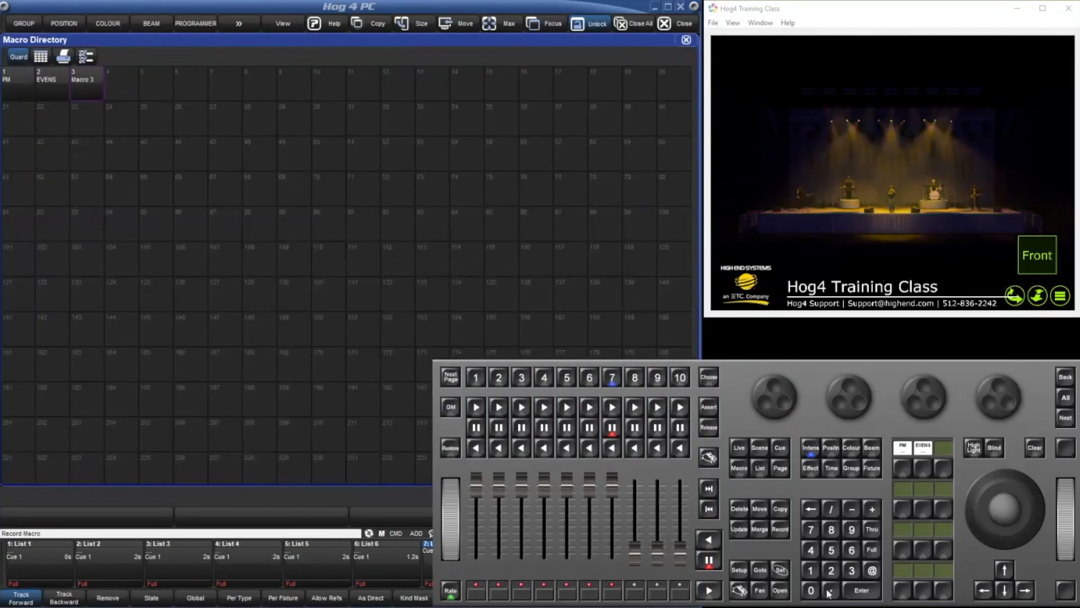
left_click(861, 590)
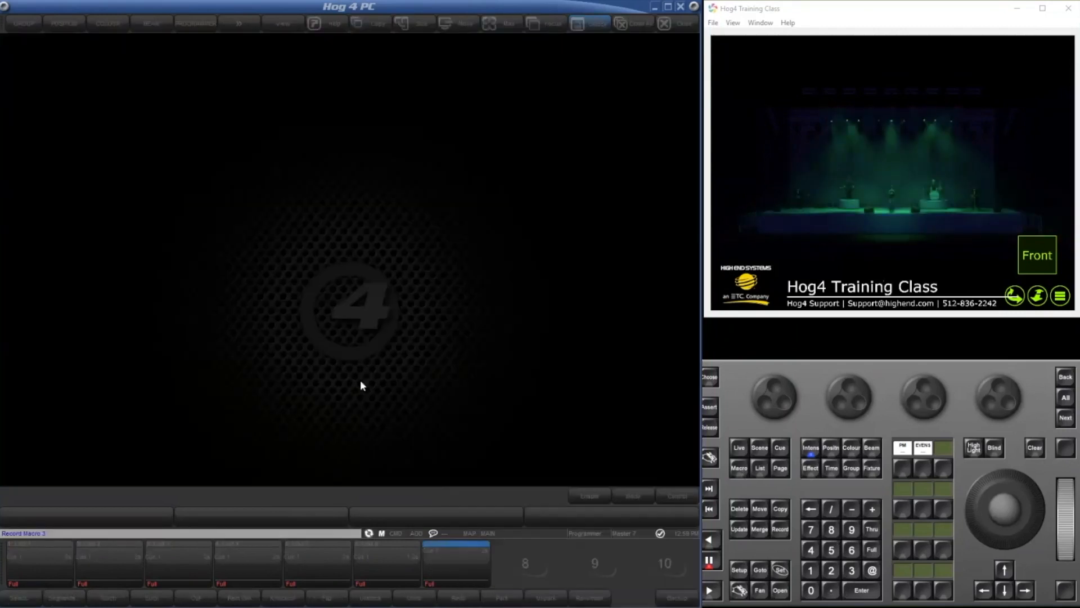
left_click(375, 319)
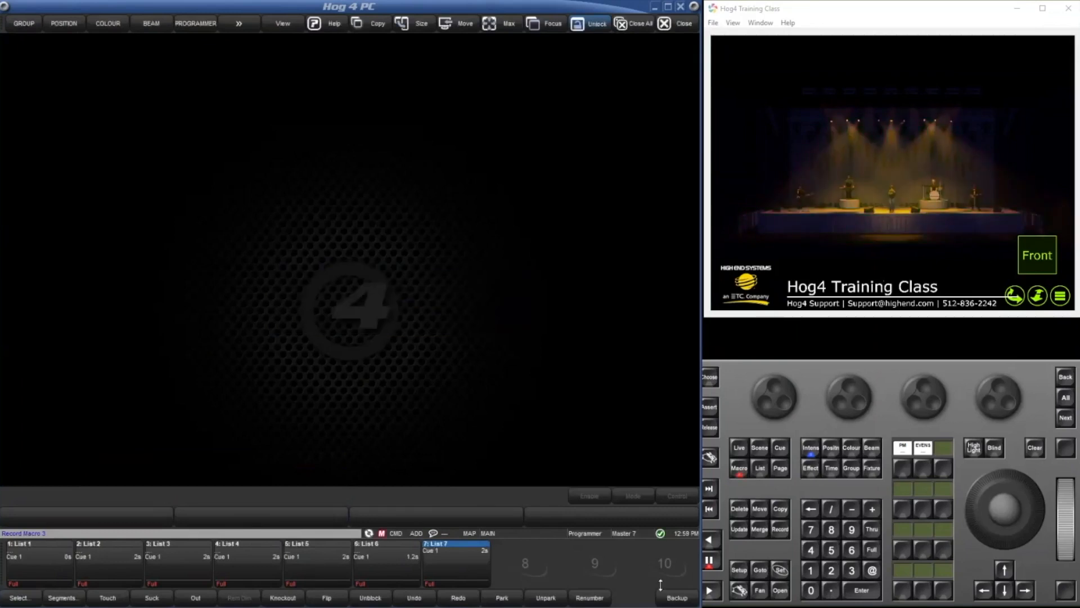
While recording, choose Position, Colour, Beam, Effect, Time, Group and Fixture in sequence.
left_click(831, 449)
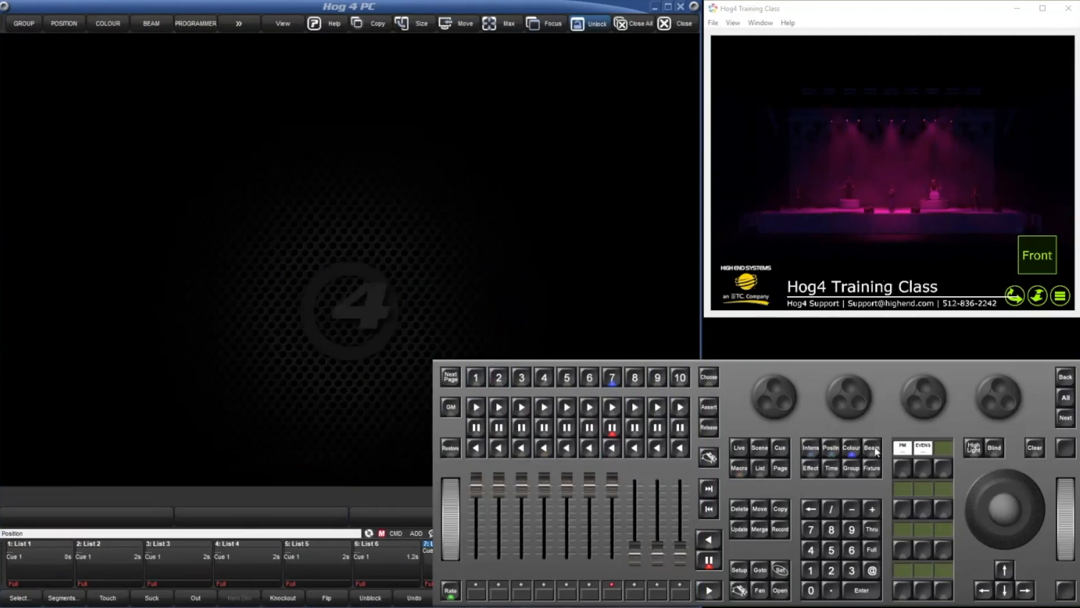
left_click(809, 468)
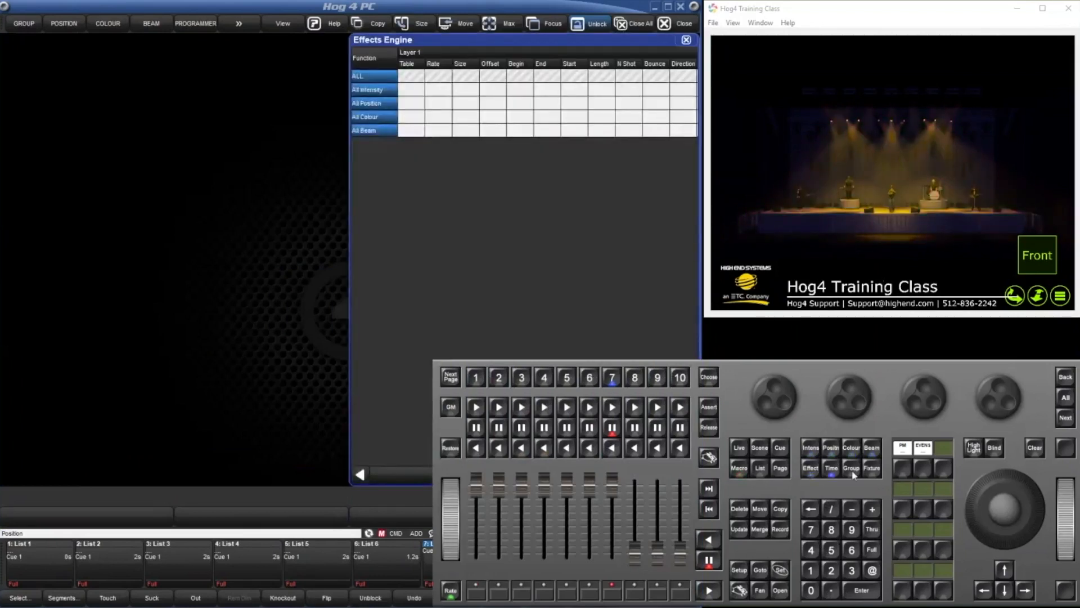
left_click(852, 469)
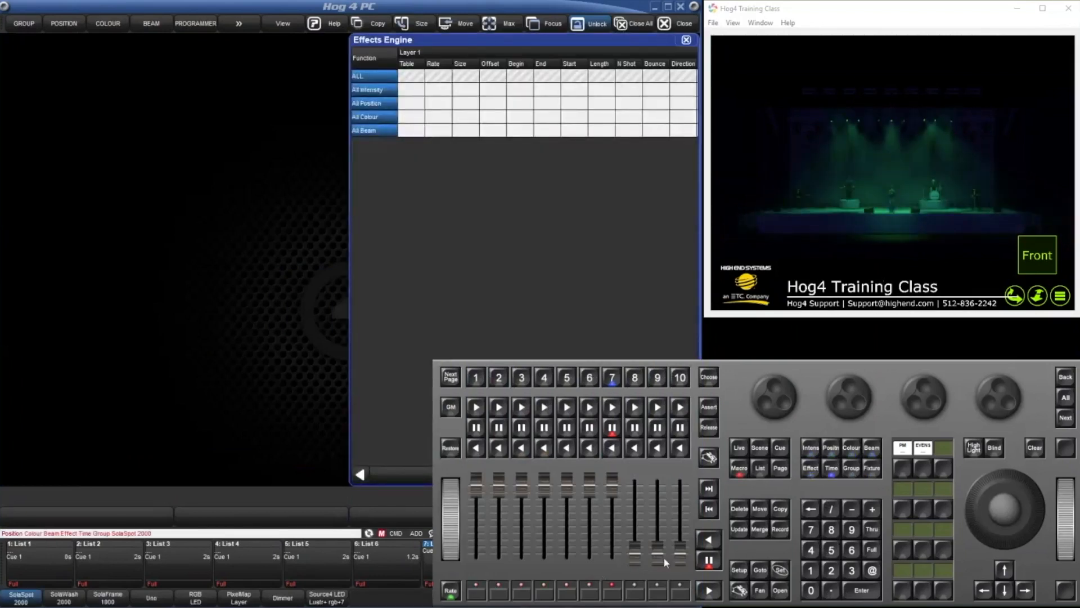
Stop the macro recording and open macro 3's step list from the Macro Directory.
left_click(740, 470)
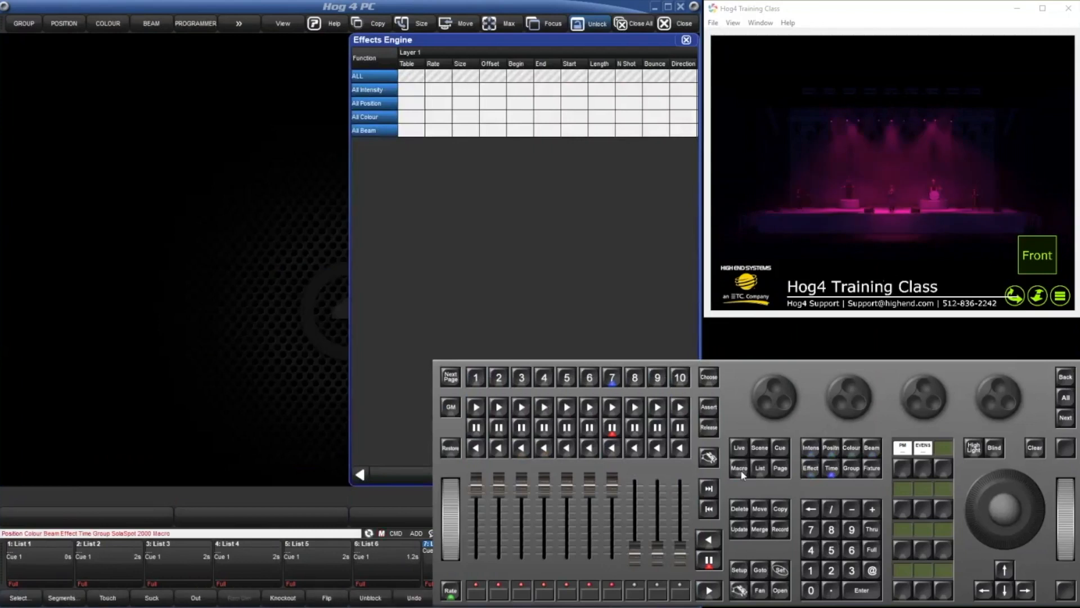
left_click(741, 469)
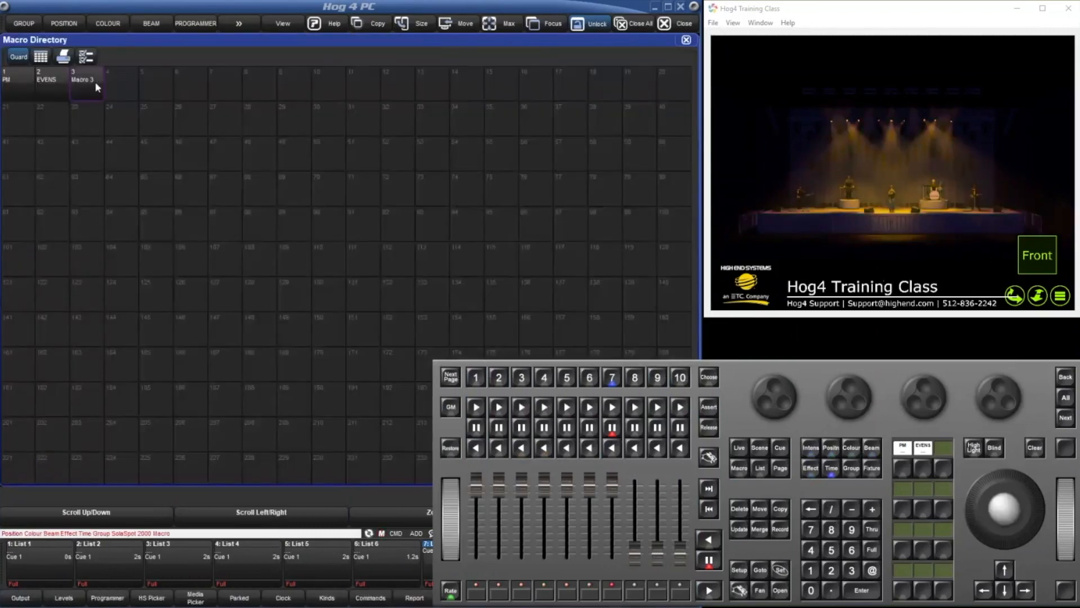
left_click(96, 82)
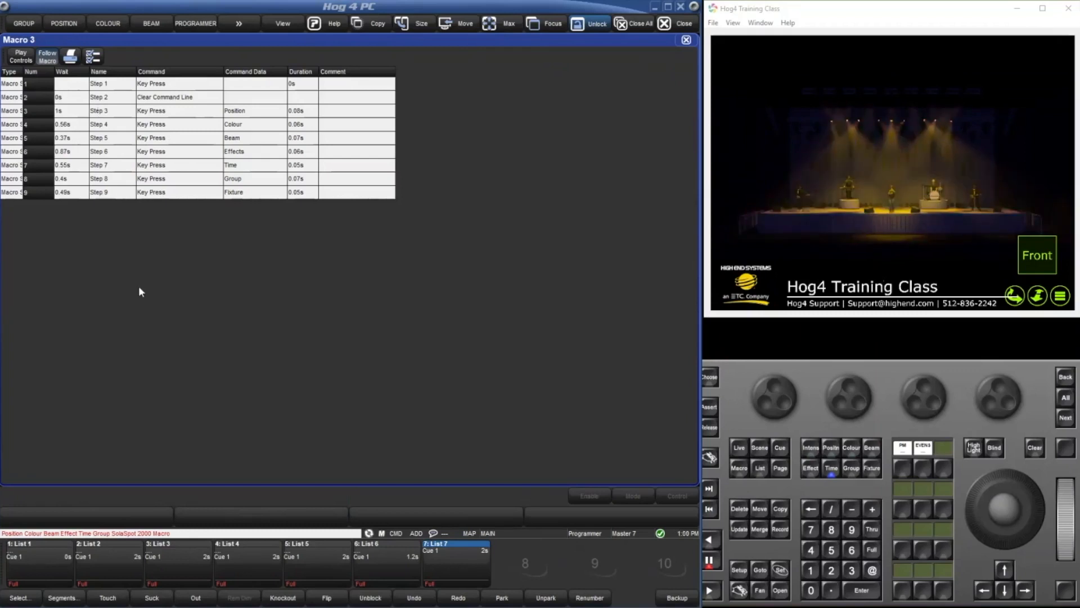
Try to move macro step 2, Clear Command Line, to step number 5.
left_click(40, 95)
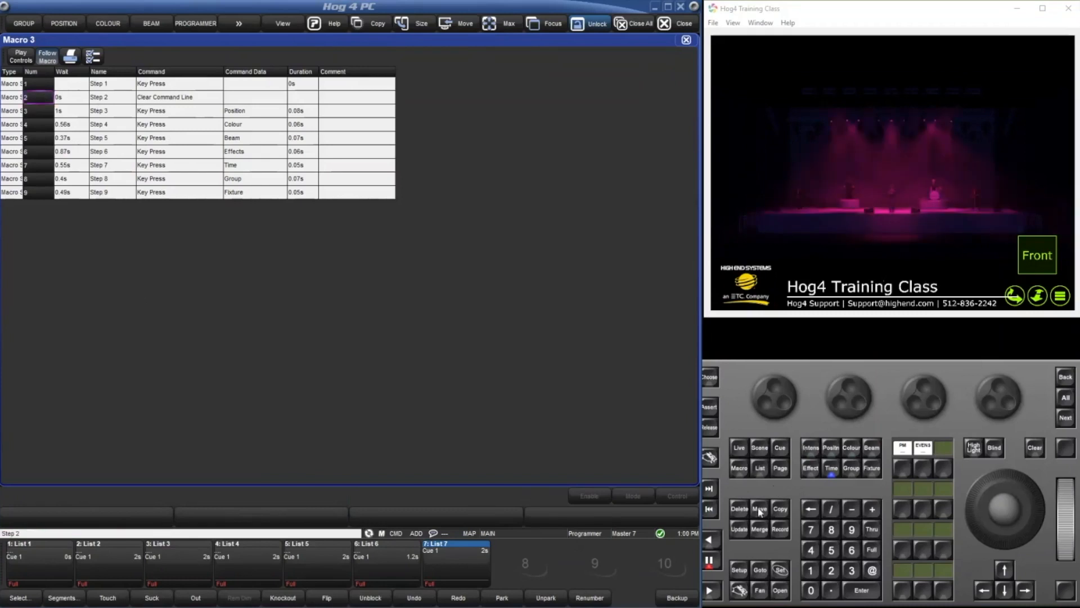
left_click(759, 509)
left_click(831, 549)
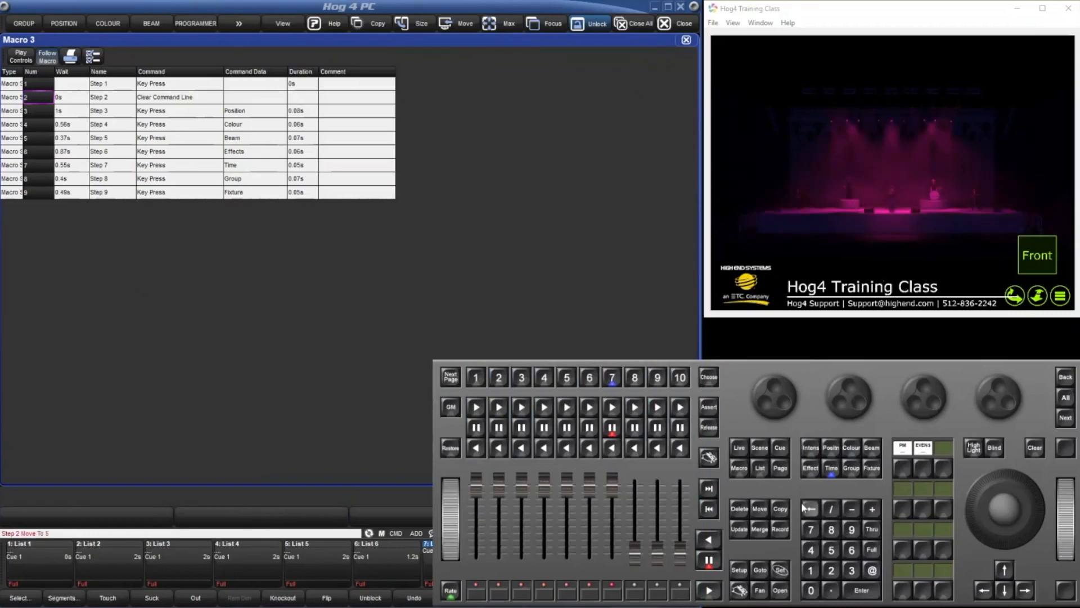
left_click(26, 192)
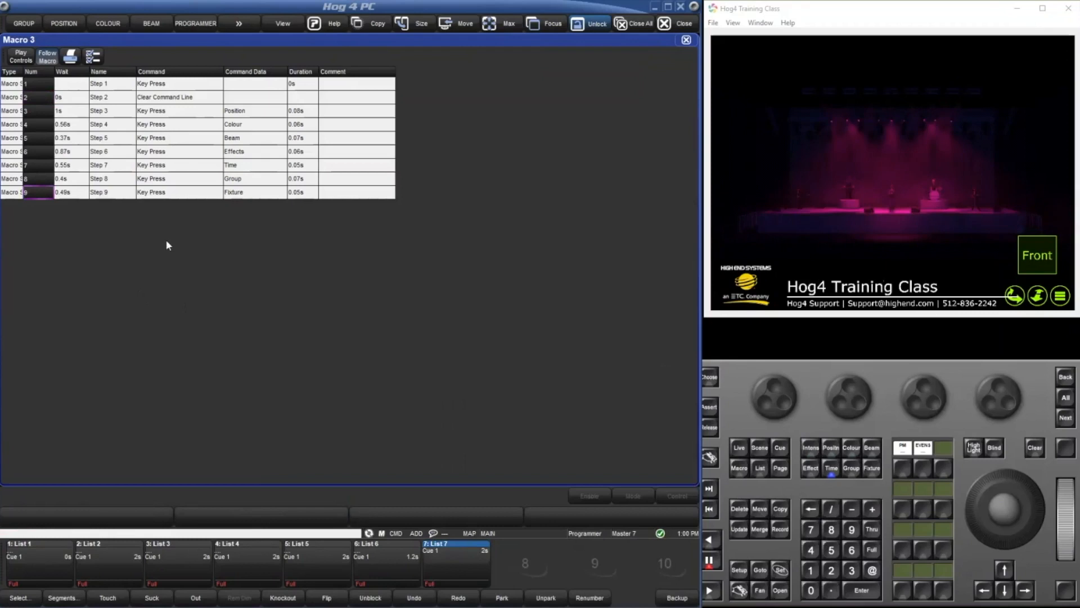
left_click(39, 108)
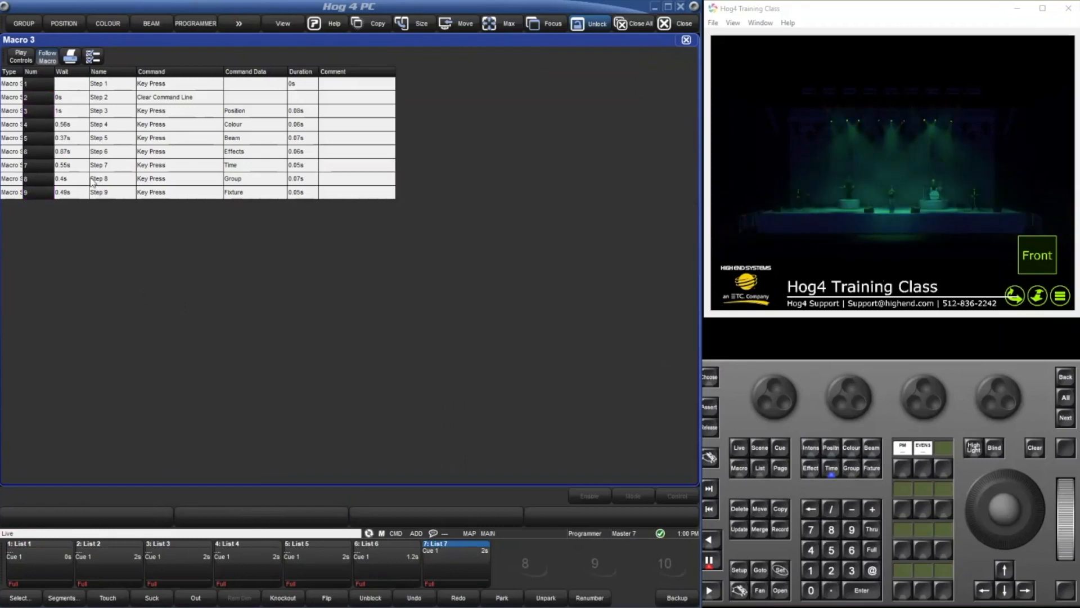
Delete step 5, the Beam key press, from macro 3 and confirm the deletion.
left_click(29, 137)
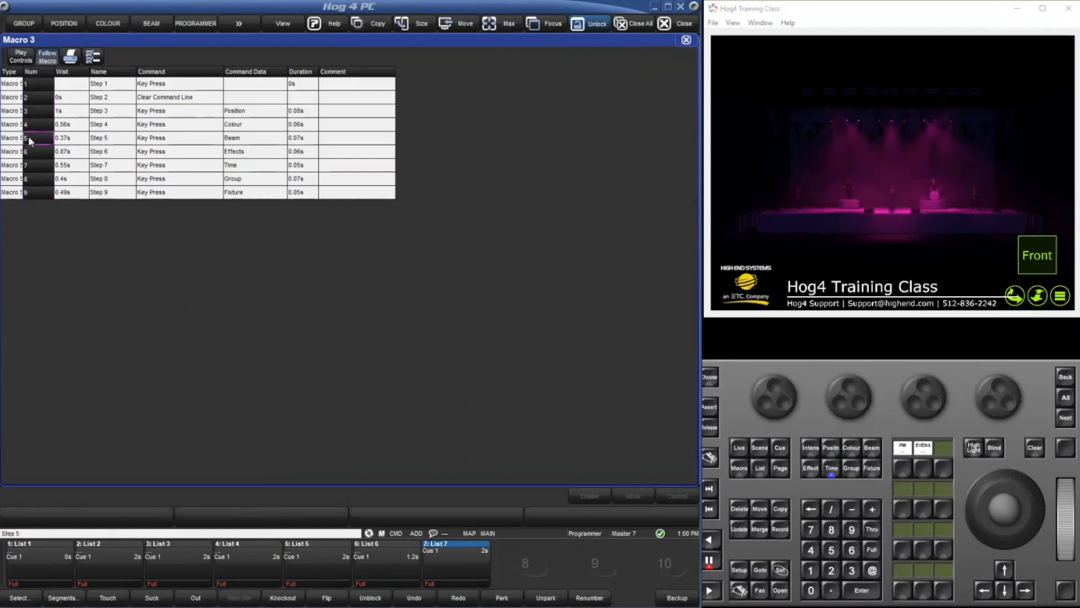
left_click(759, 508)
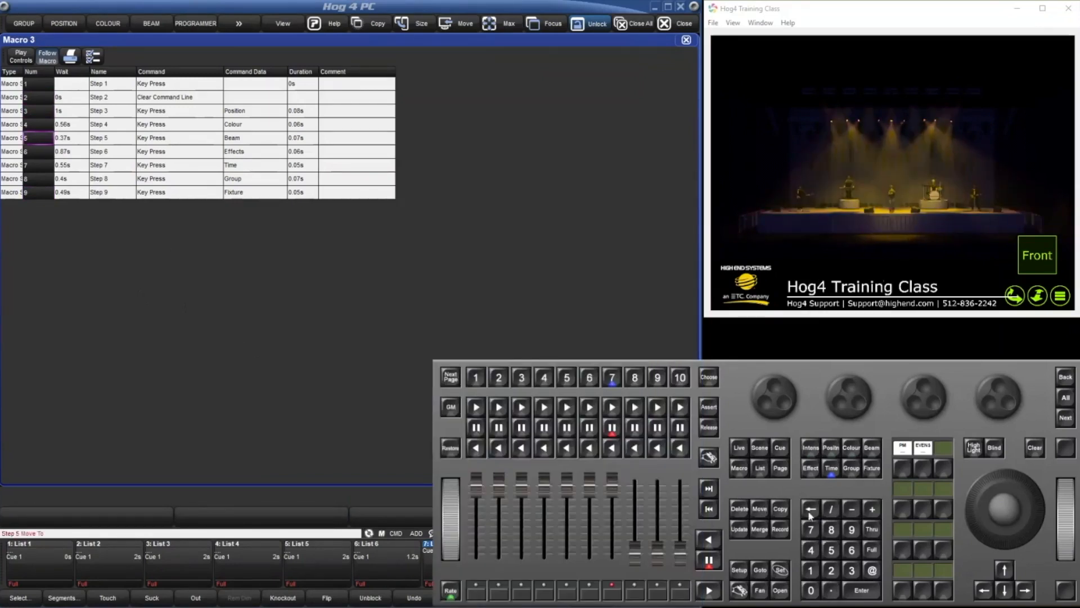
left_click(735, 511)
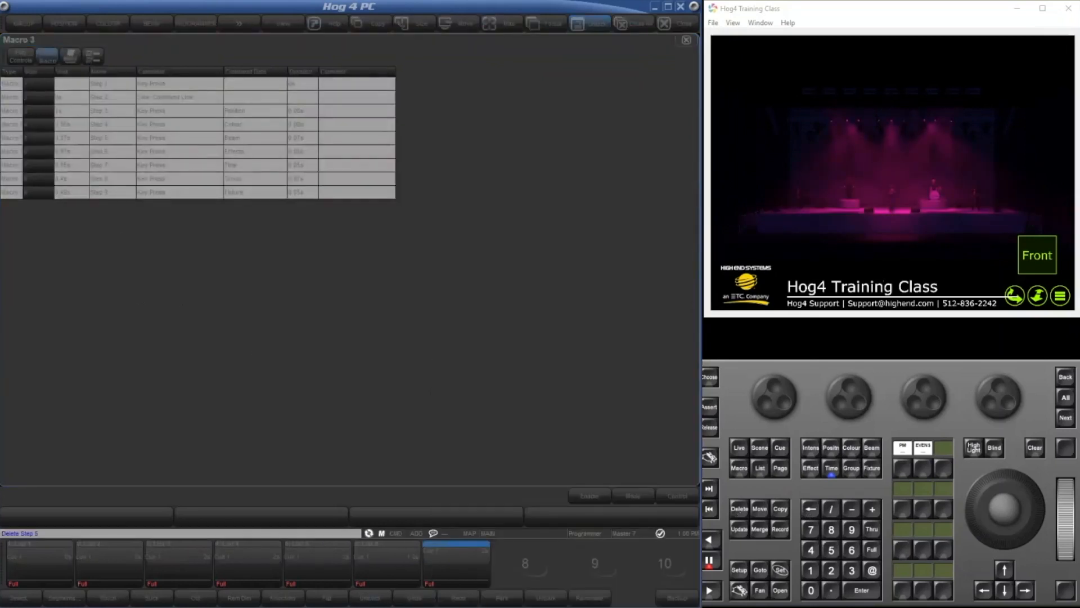
left_click(128, 508)
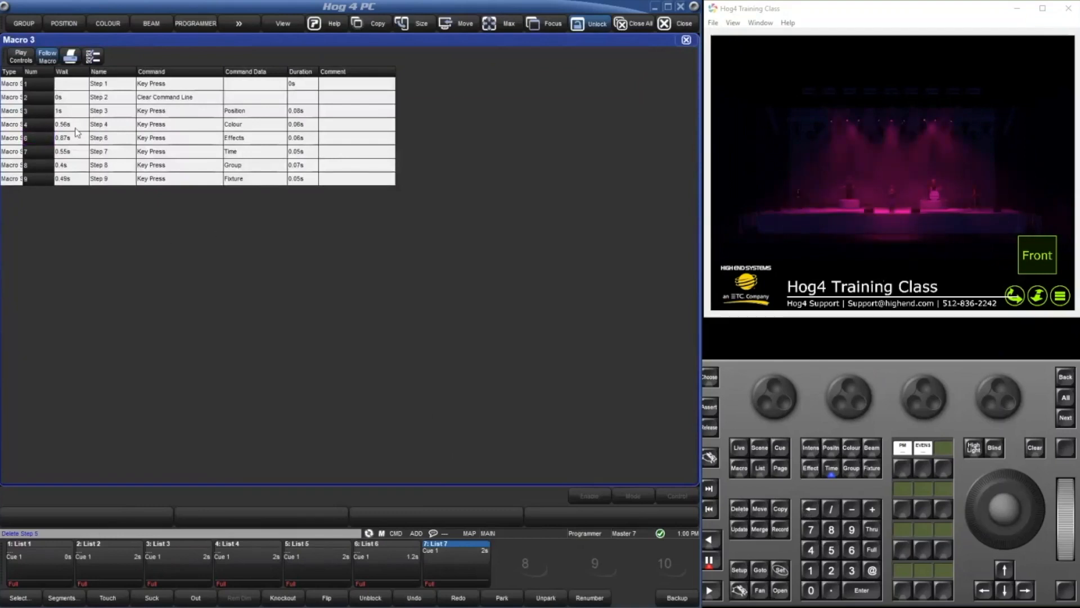
Renumber step 4, the Colour key press, as 10, and reopen macro 3 to refresh the step order.
left_click(30, 124)
left_click(29, 127)
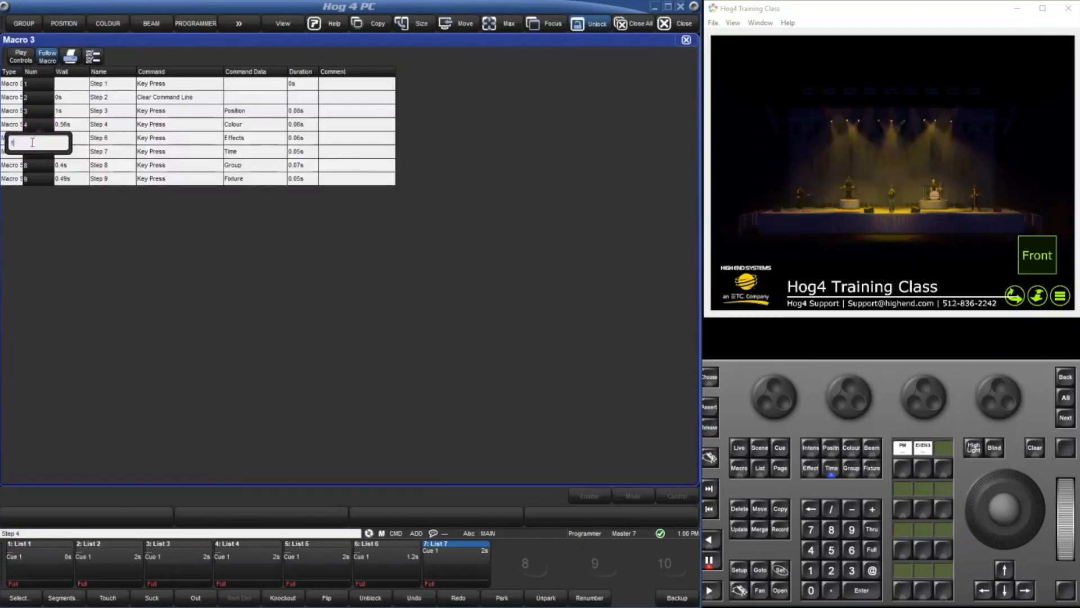
type("10")
key("Return")
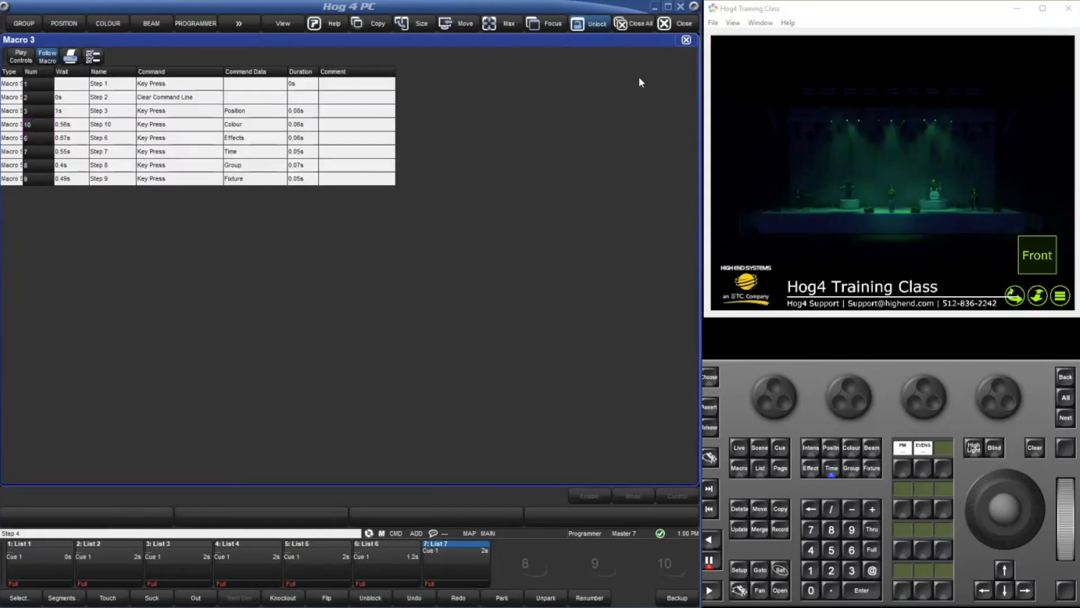
left_click(684, 40)
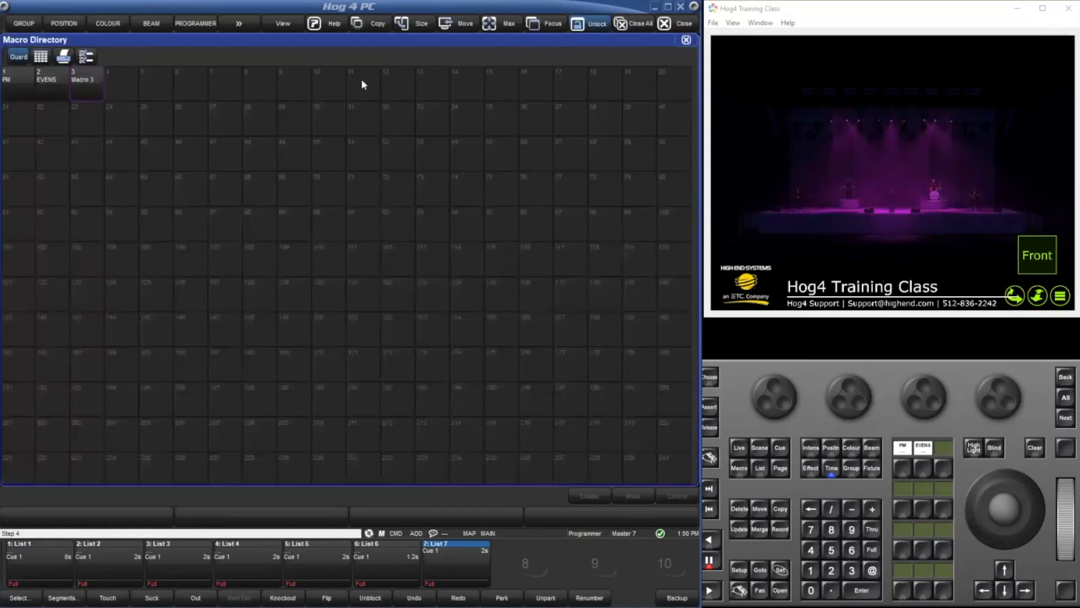
double_click(101, 89)
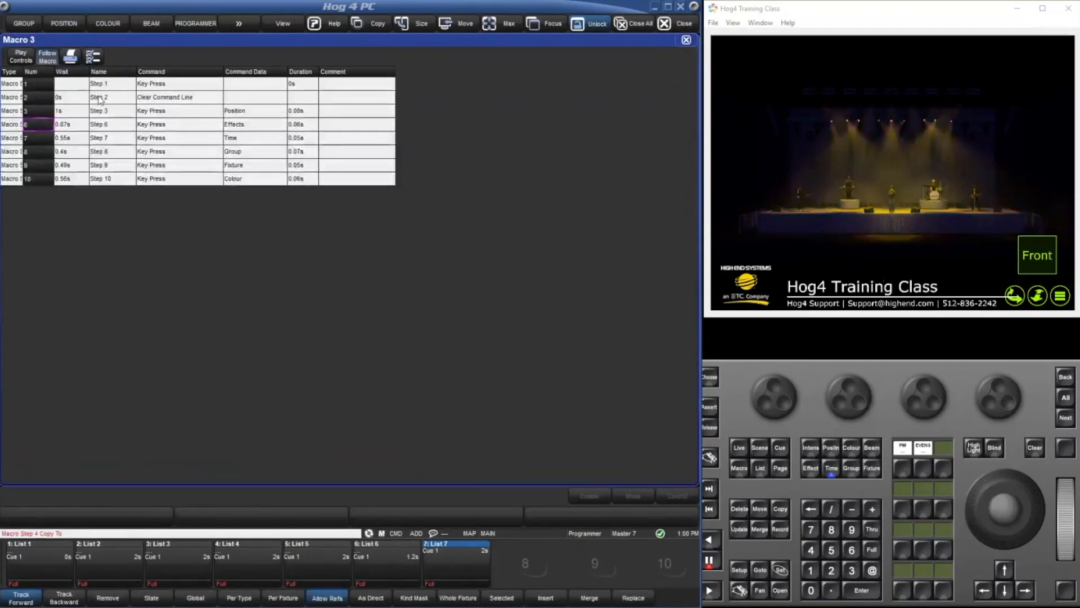
Renumber step 6, the Effects key press, as 11, and reopen macro 3 to re-sort its steps.
left_click(48, 132)
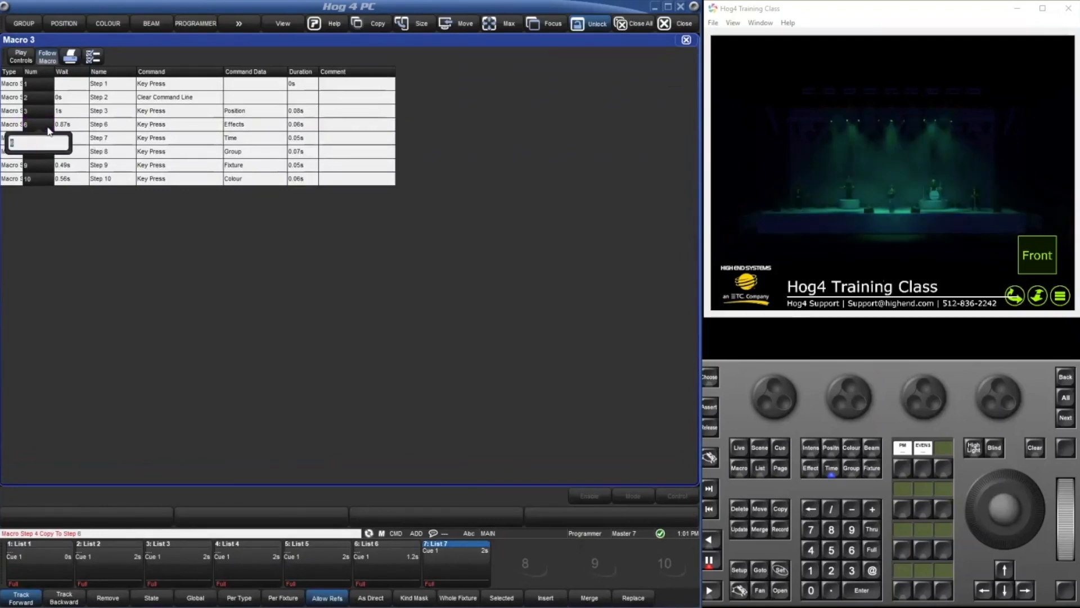
type("11")
key("Return")
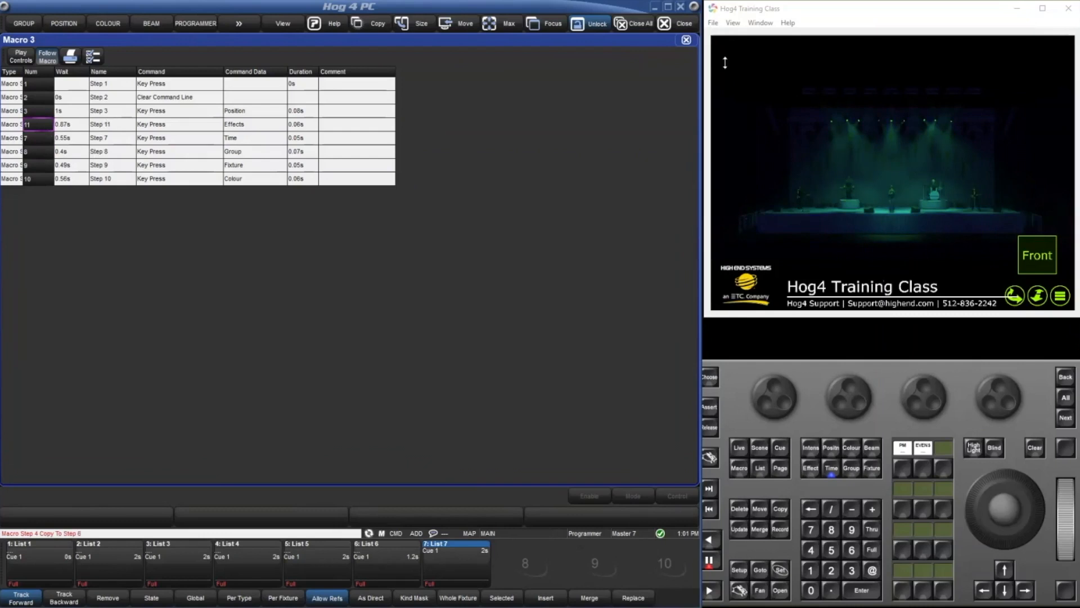
left_click(686, 39)
double_click(85, 91)
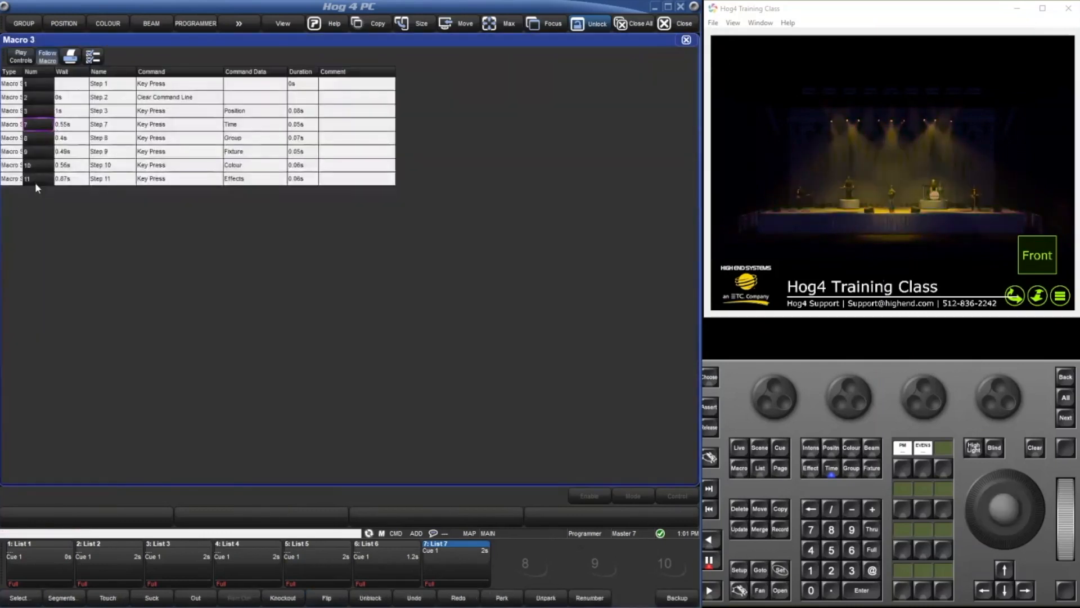
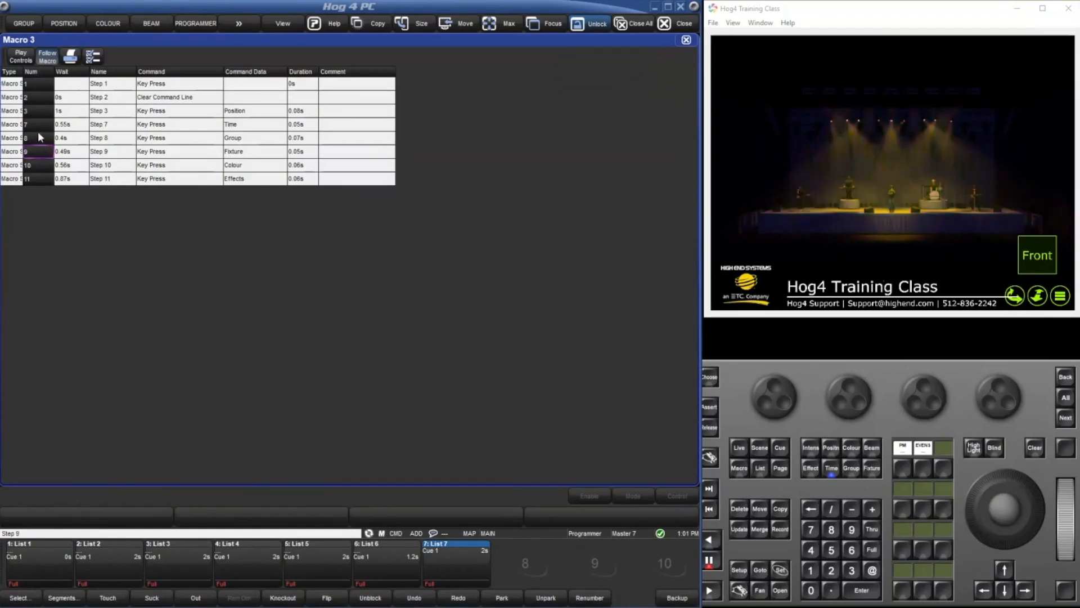
Renumber step 9, the Fixture key press, as 5, and reopen macro 3 to re-sort its steps.
key("s")
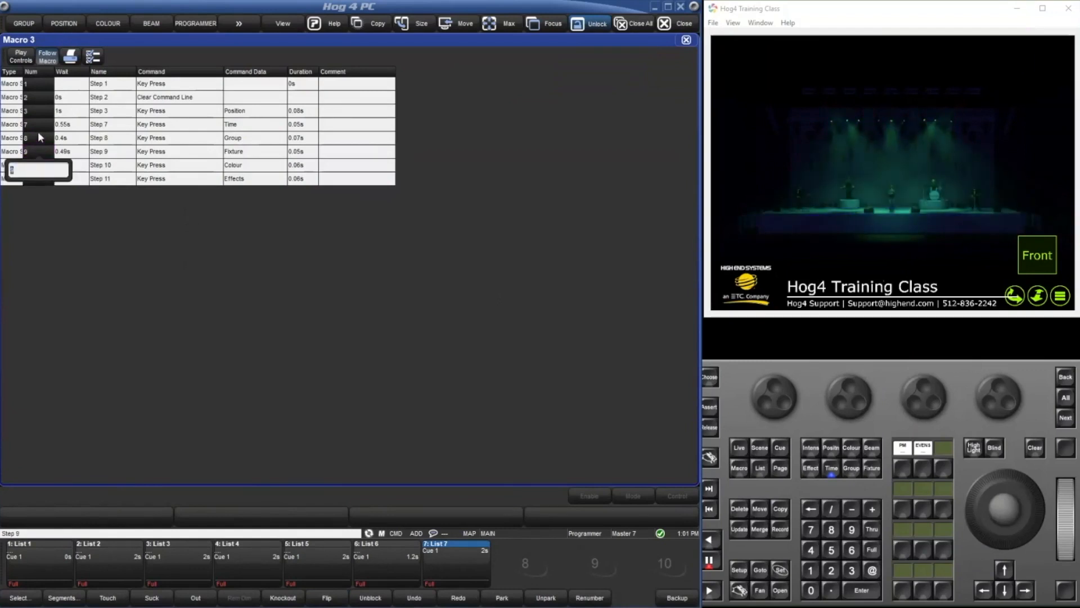
type("5")
key("Return")
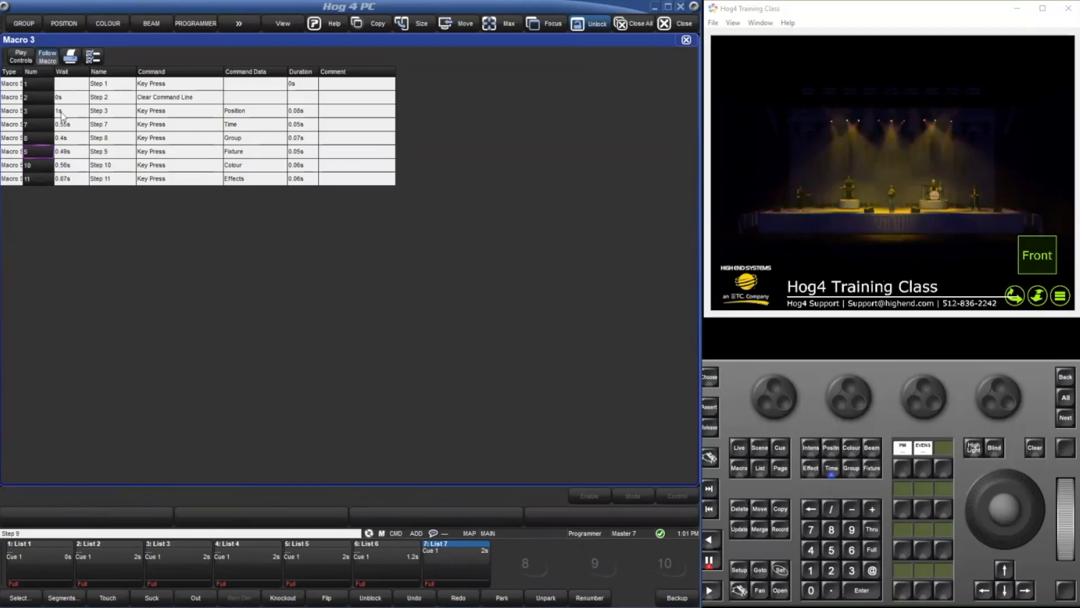
left_click(685, 40)
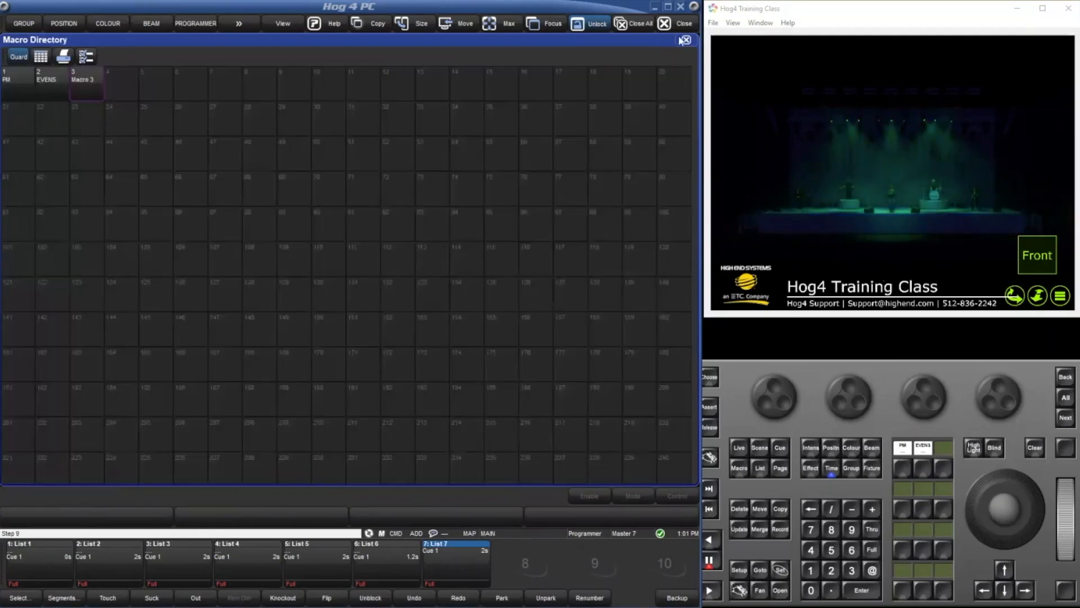
left_click(100, 82)
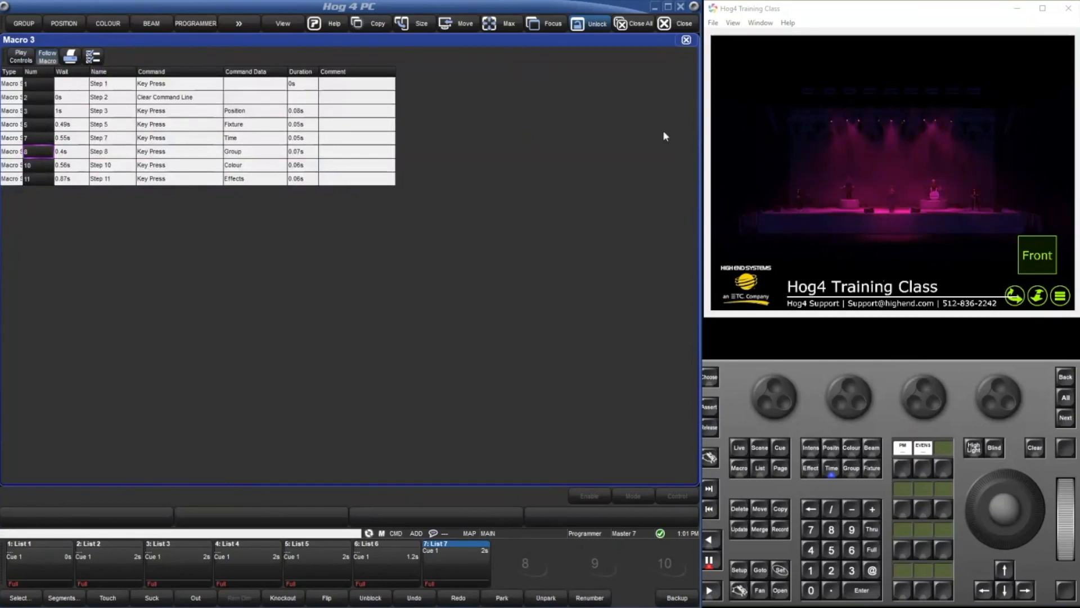
left_click(686, 39)
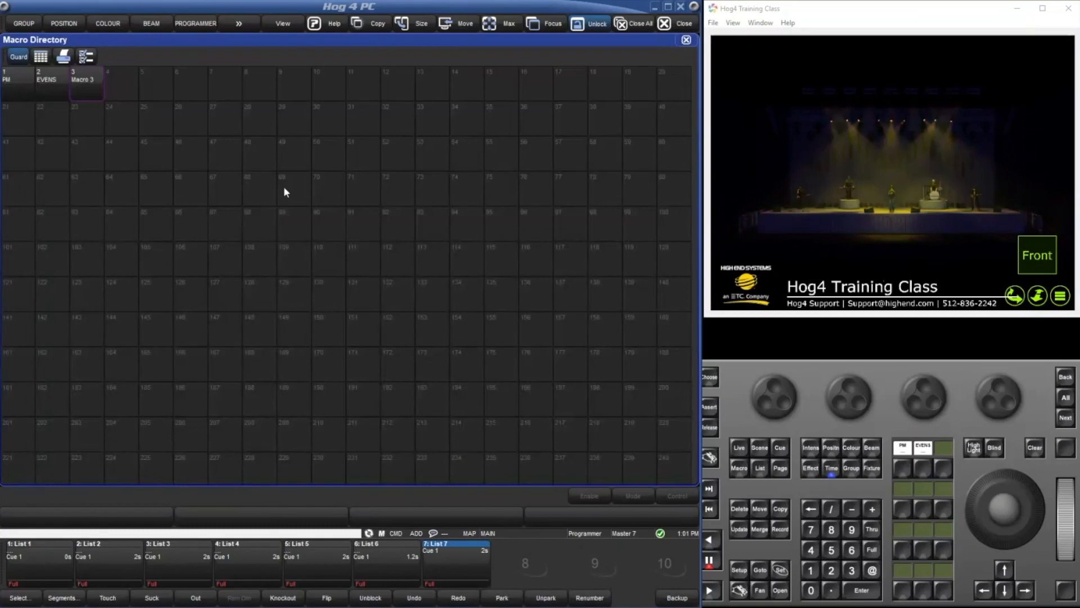
Bring up the record options for the existing macro 3 and cancel without recording.
key("r")
left_click(81, 86)
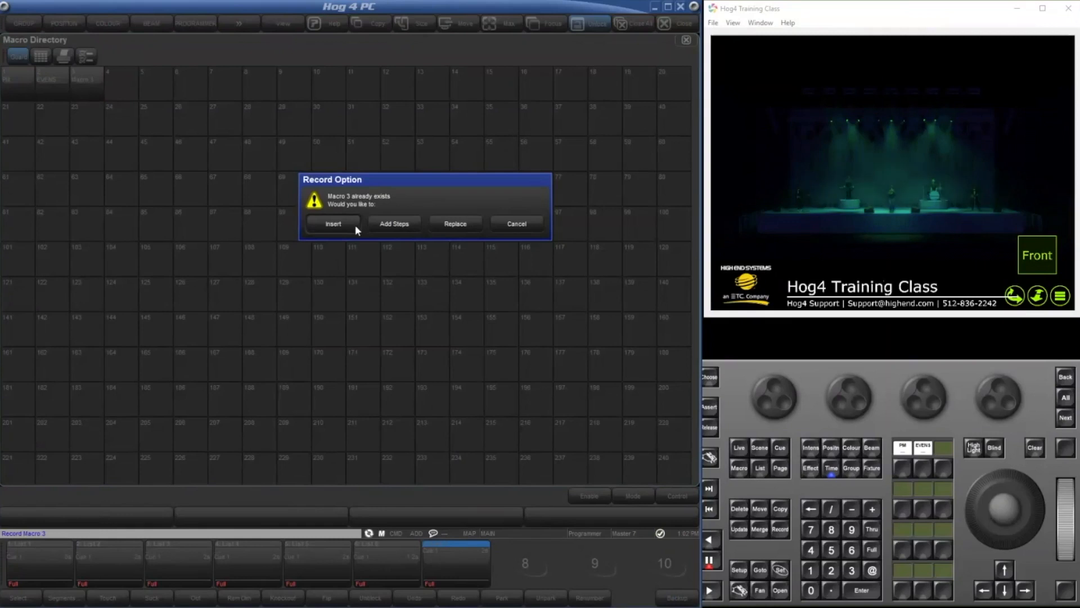
left_click(516, 223)
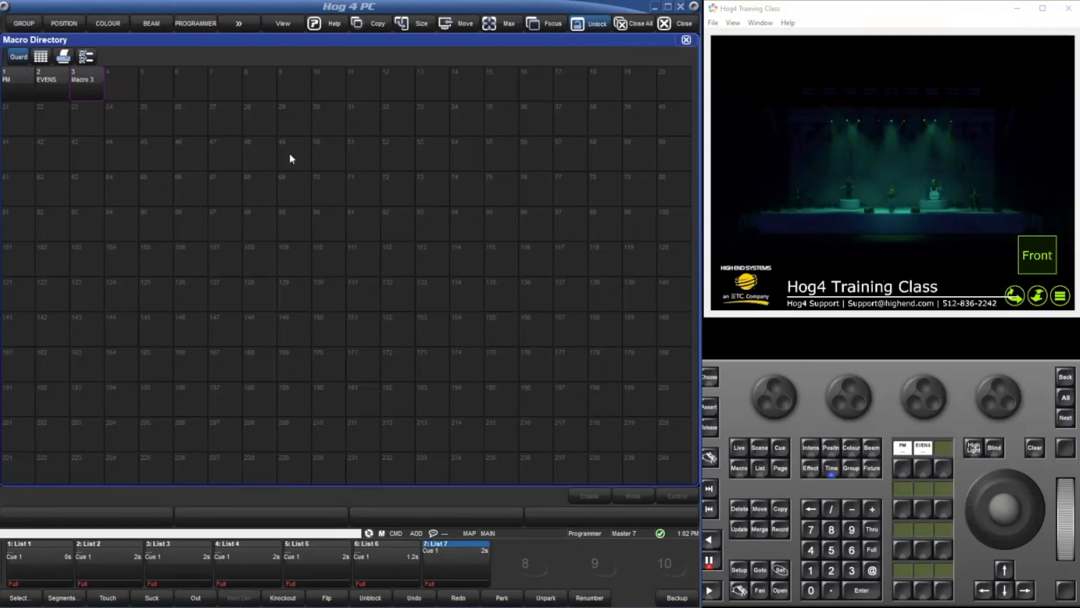
Renumber step 11, the Effects key press, as 3.5, and reopen macro 3 to check the new step order.
double_click(91, 82)
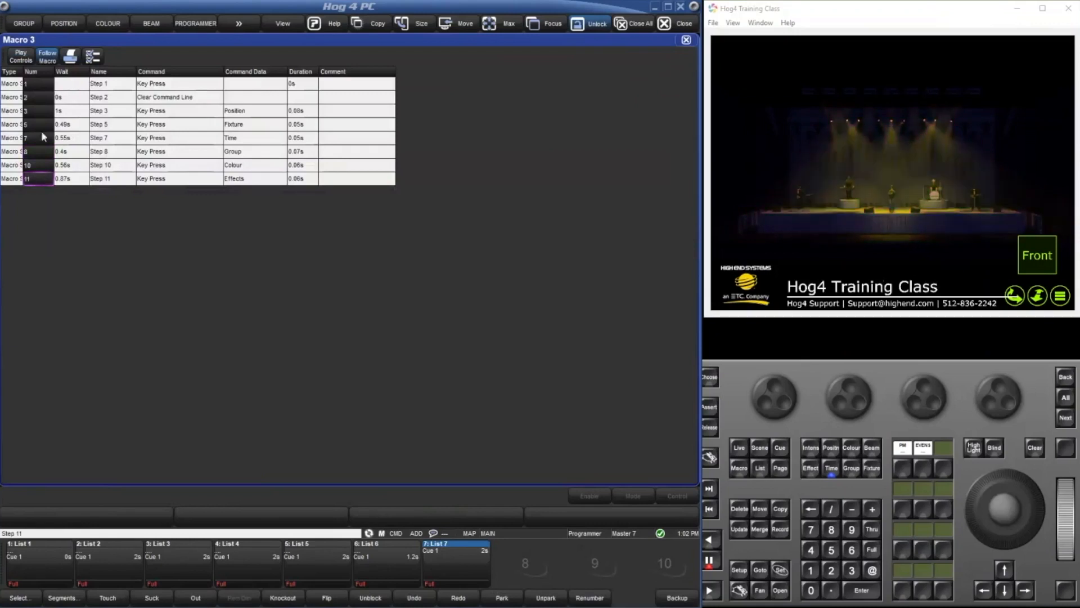
left_click(35, 177)
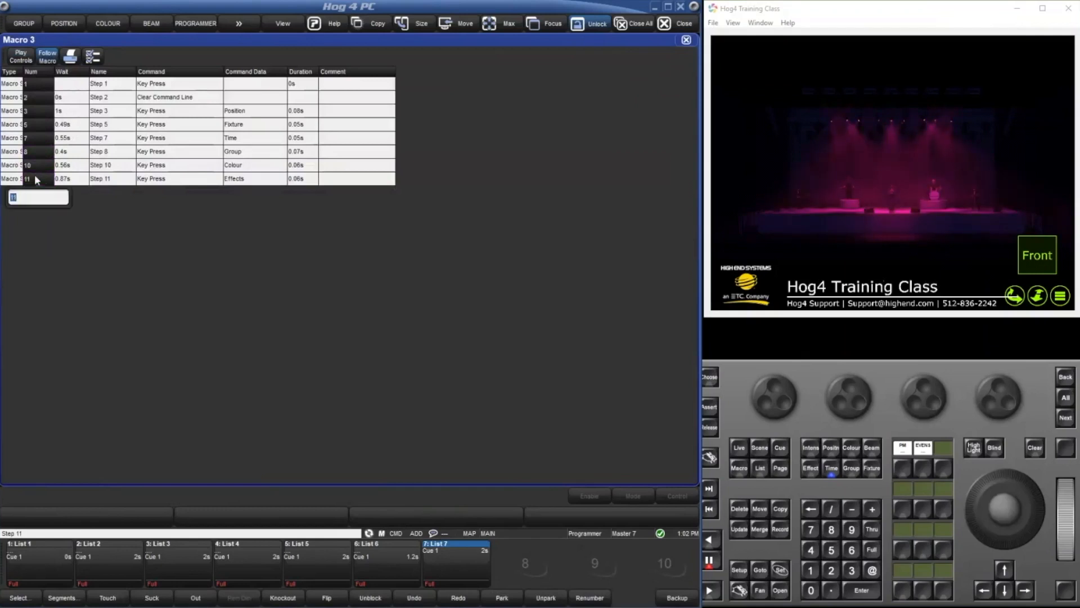
type("305")
key("Return")
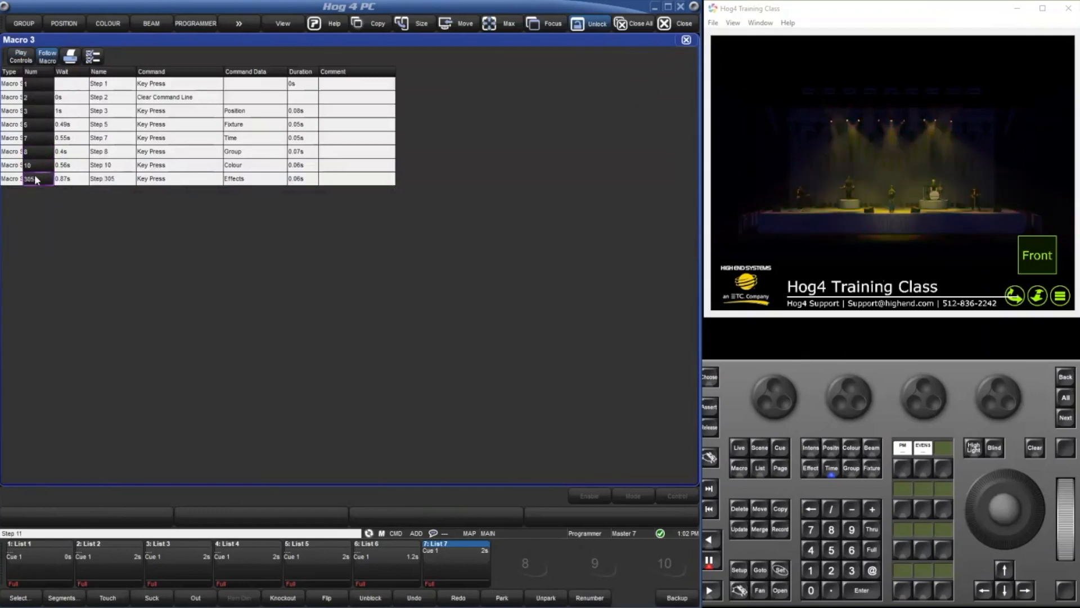
left_click(35, 180)
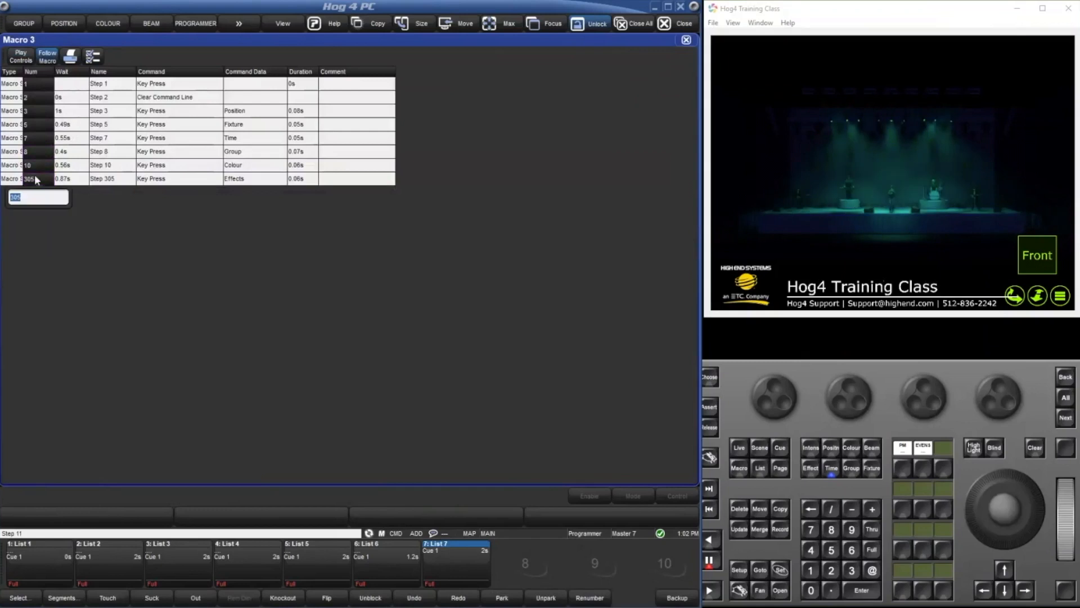
type("3.5")
key("Return")
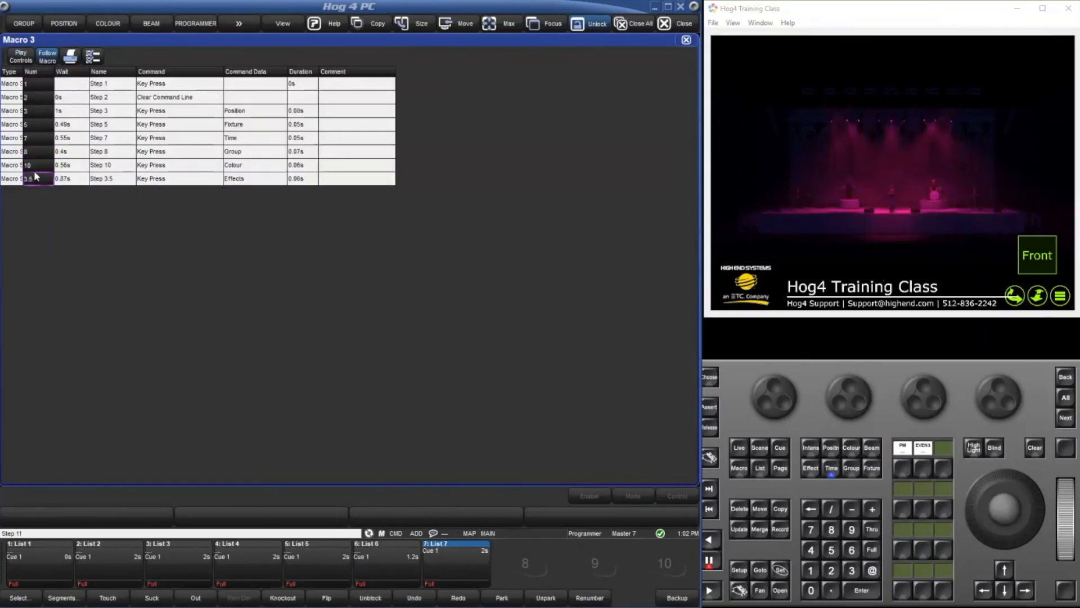
left_click(112, 181)
left_click(686, 40)
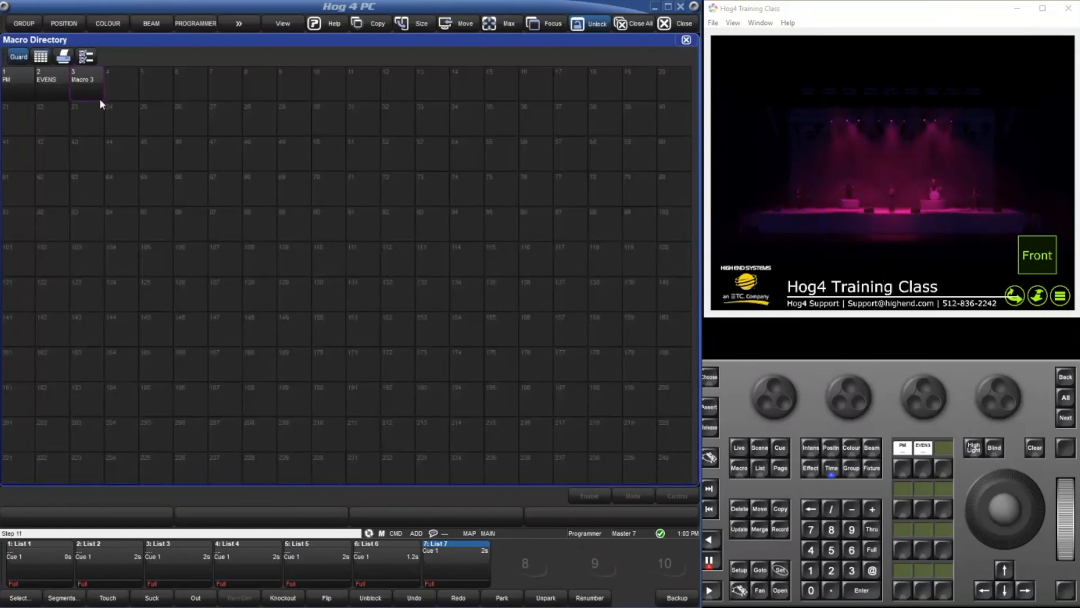
double_click(88, 83)
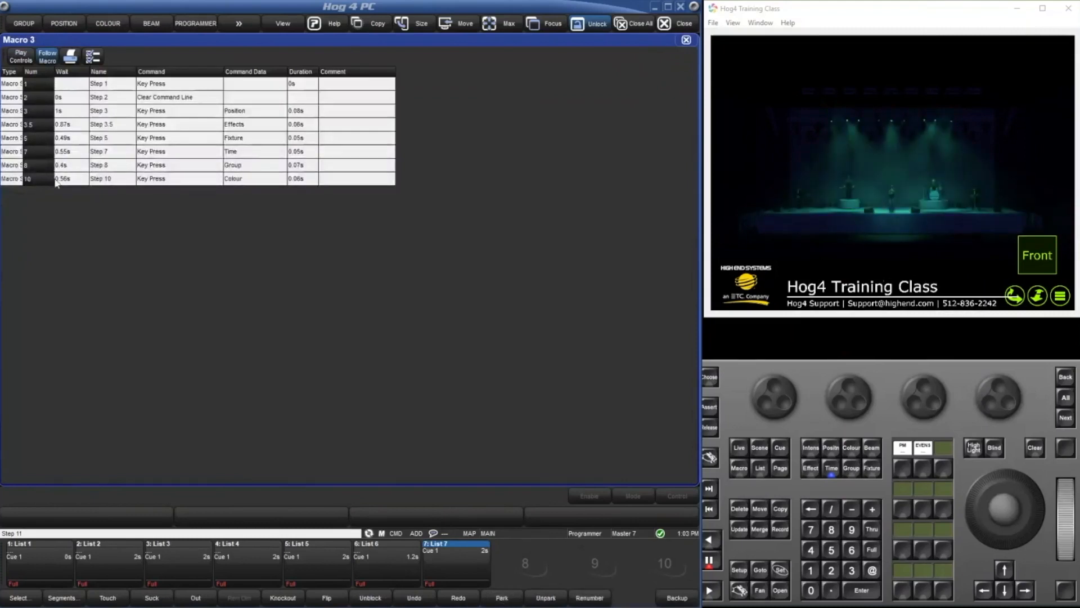
left_click(685, 40)
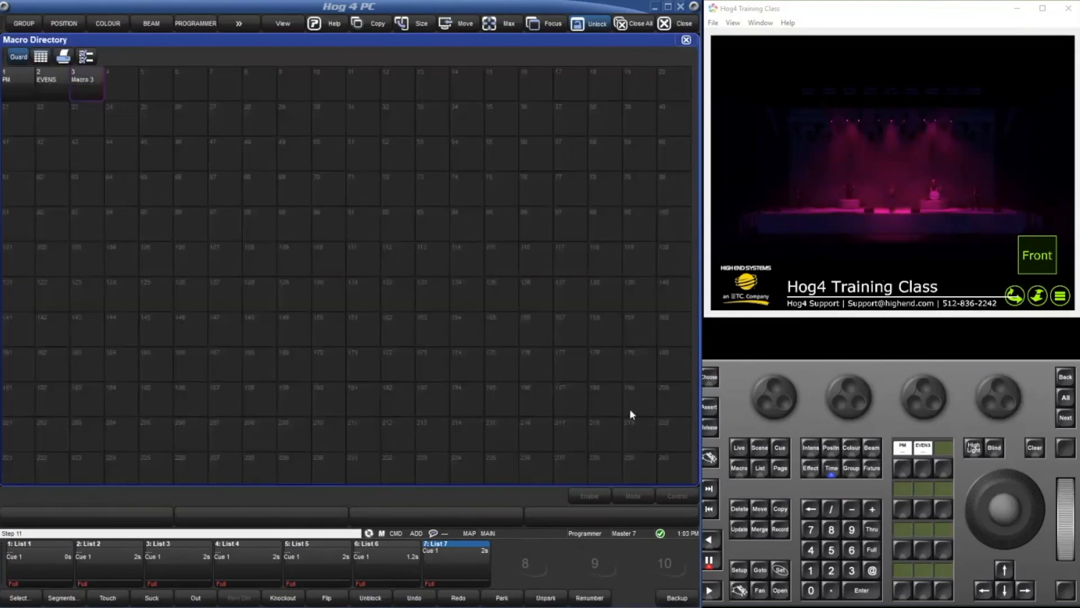
Live-record a Choose key press for master 8 as an added step in macro 3, stop recording and open the macro.
left_click(741, 474)
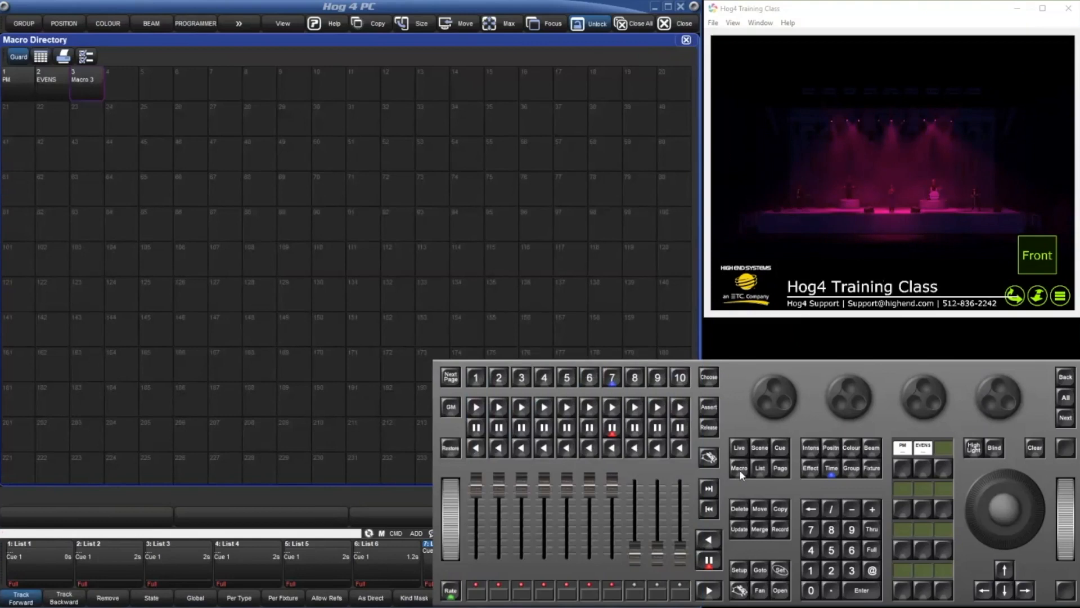
left_click(735, 394)
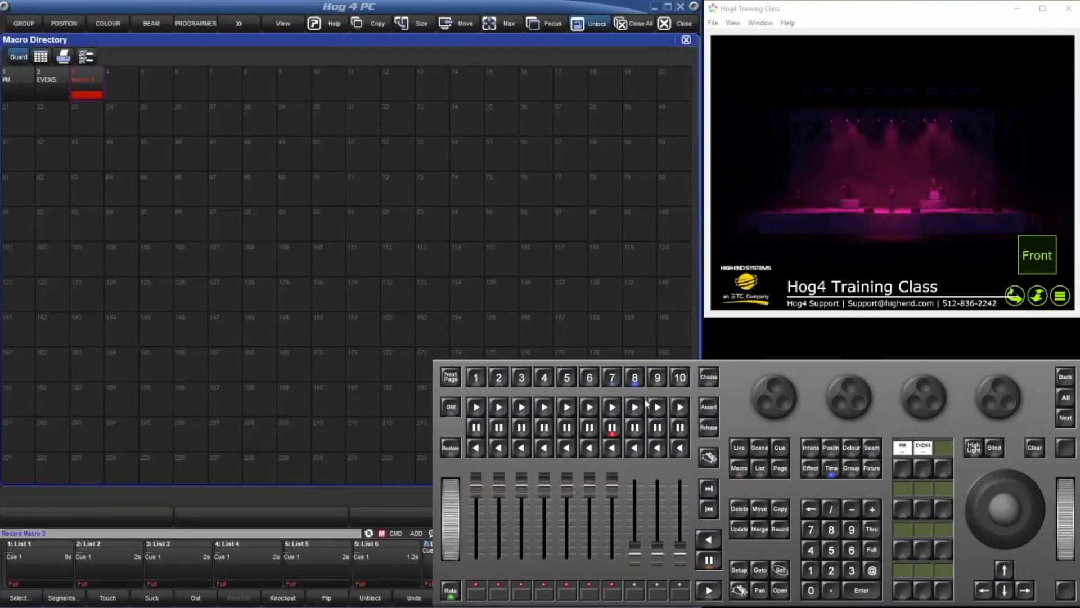
left_click(739, 469)
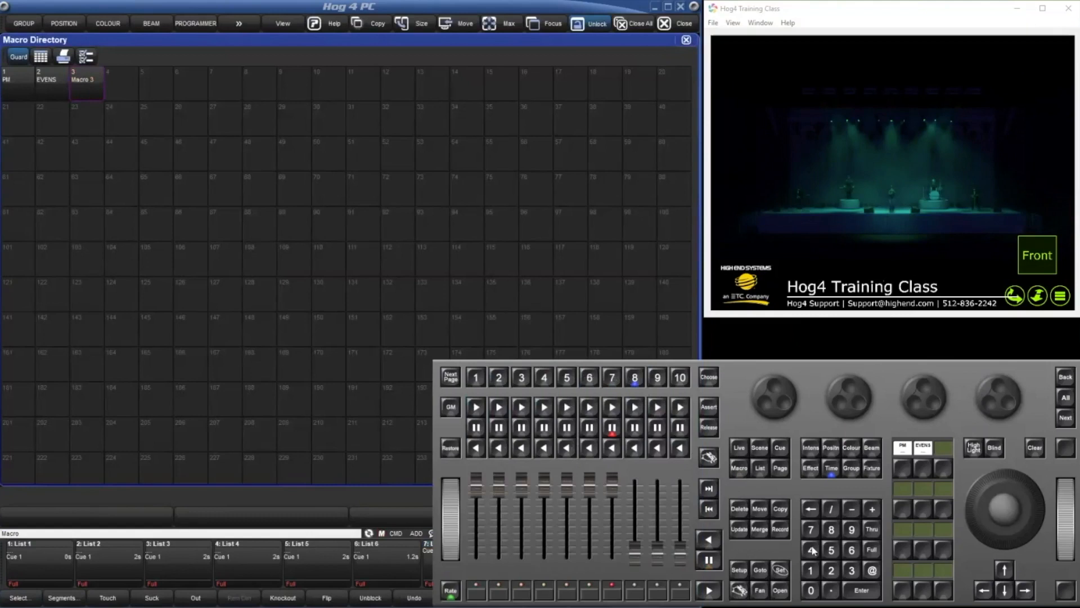
left_click(852, 571)
left_click(780, 590)
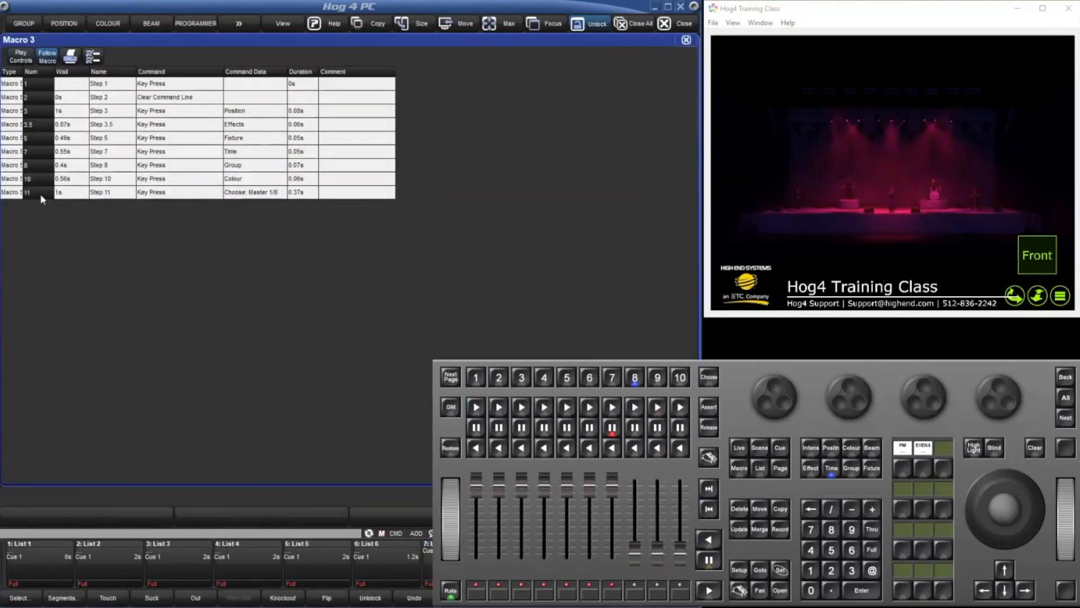
Renumber step 11, the Choose master key press, as 1.5 and close macro 3.
left_click(39, 193)
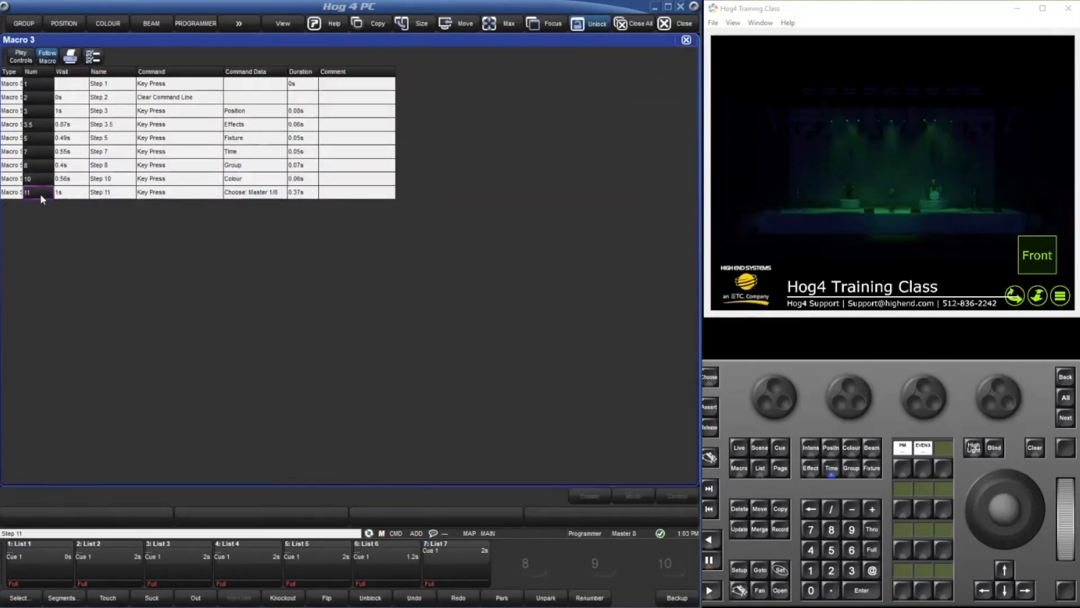
left_click(39, 194)
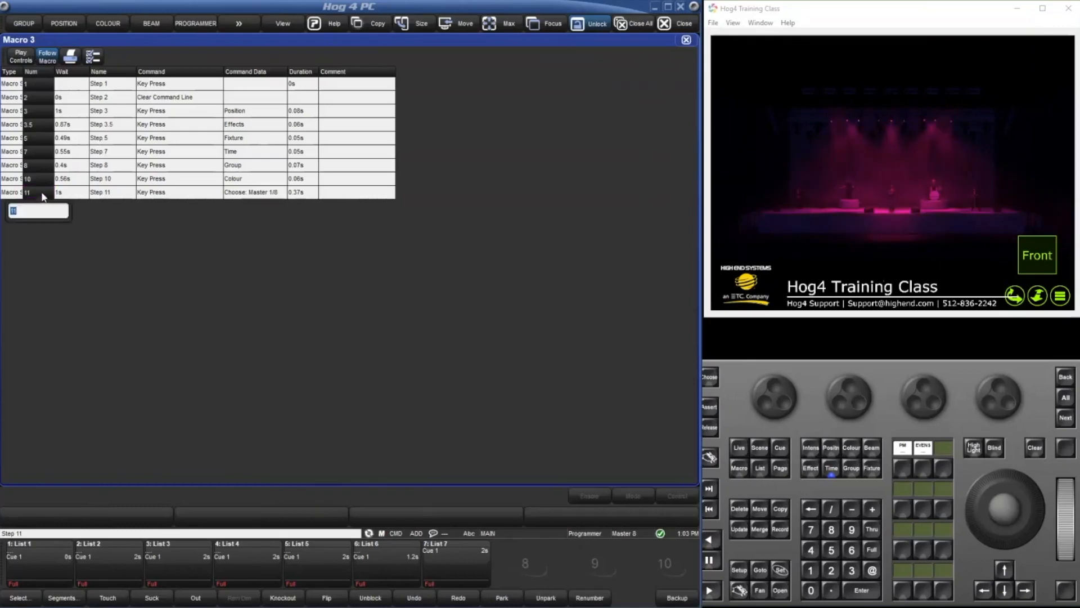
type("1.5")
key("Return")
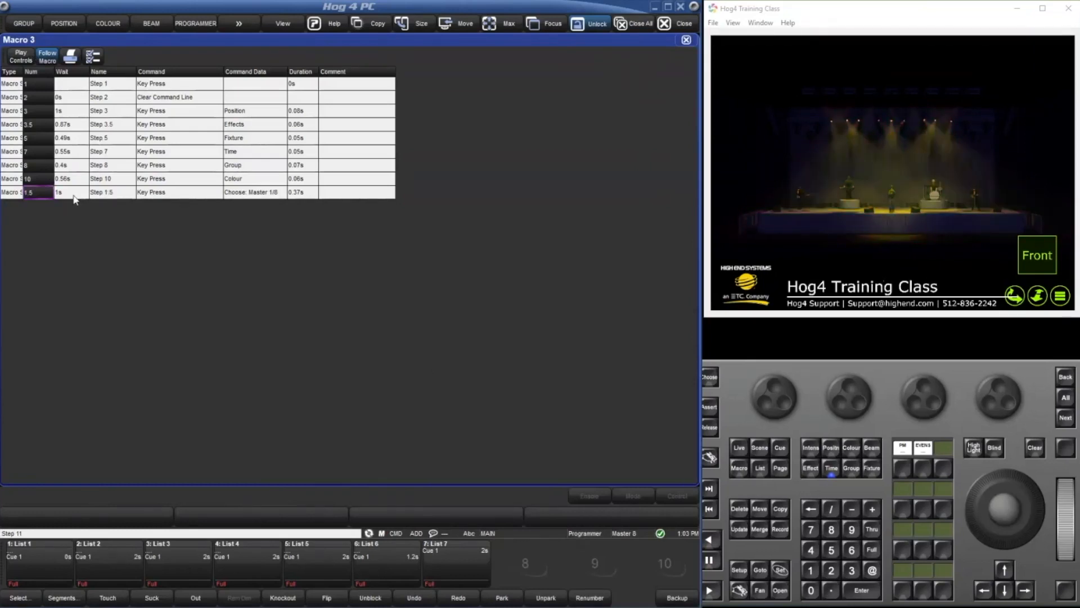
left_click(687, 40)
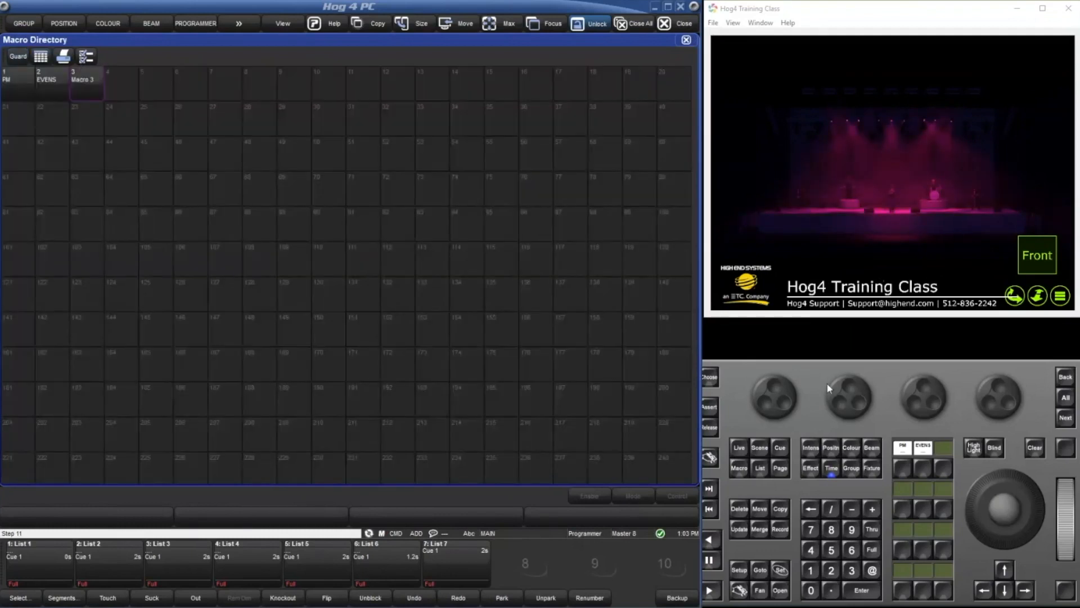
Run macro 3 to test the reordered steps, and reopen it to check the step order.
left_click(737, 391)
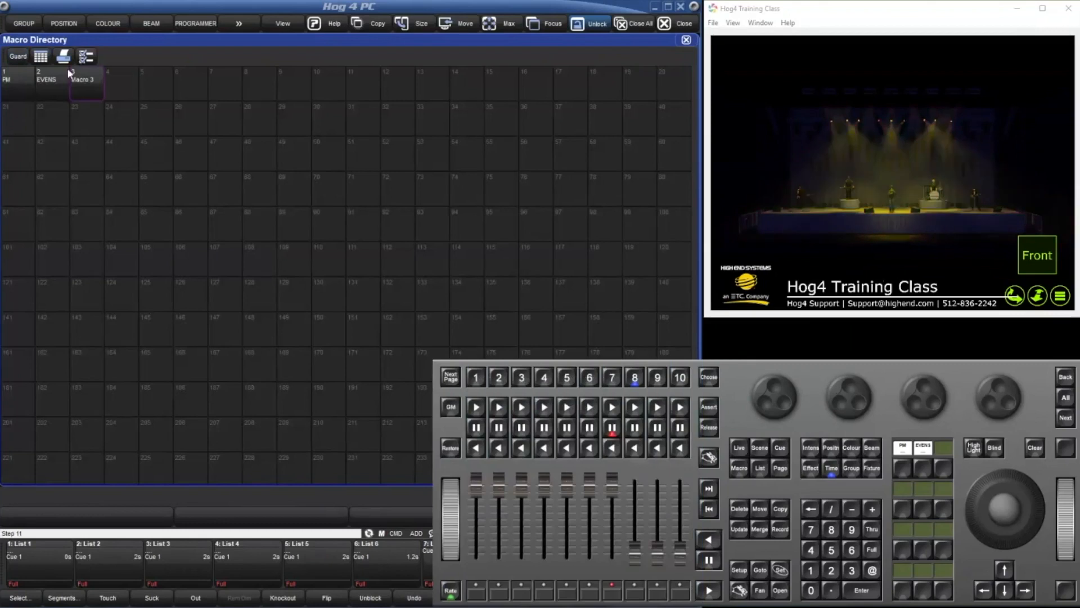
left_click(78, 77)
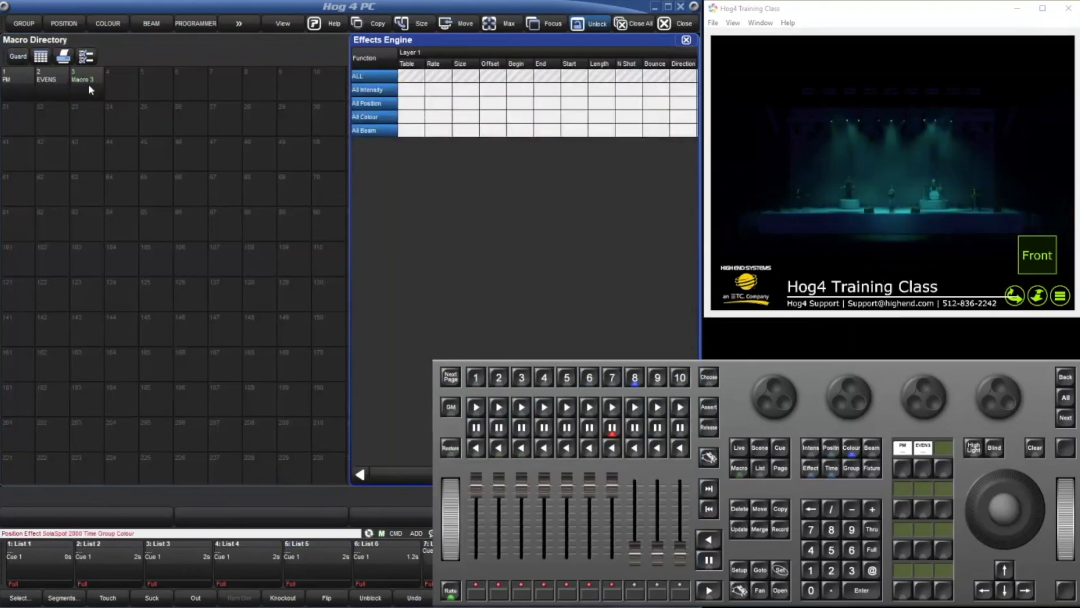
key("o")
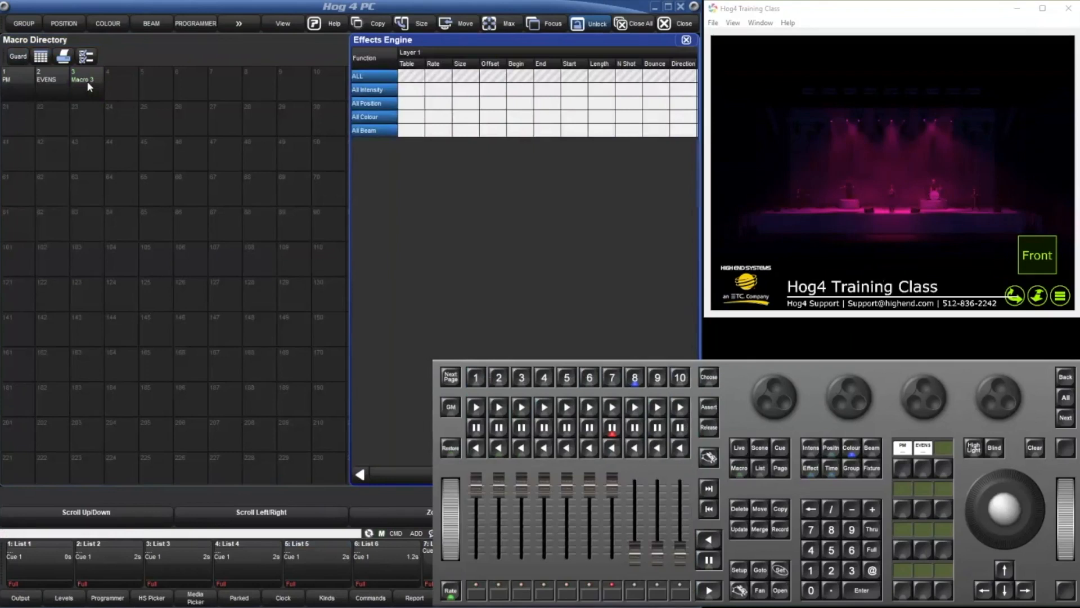
left_click(86, 81)
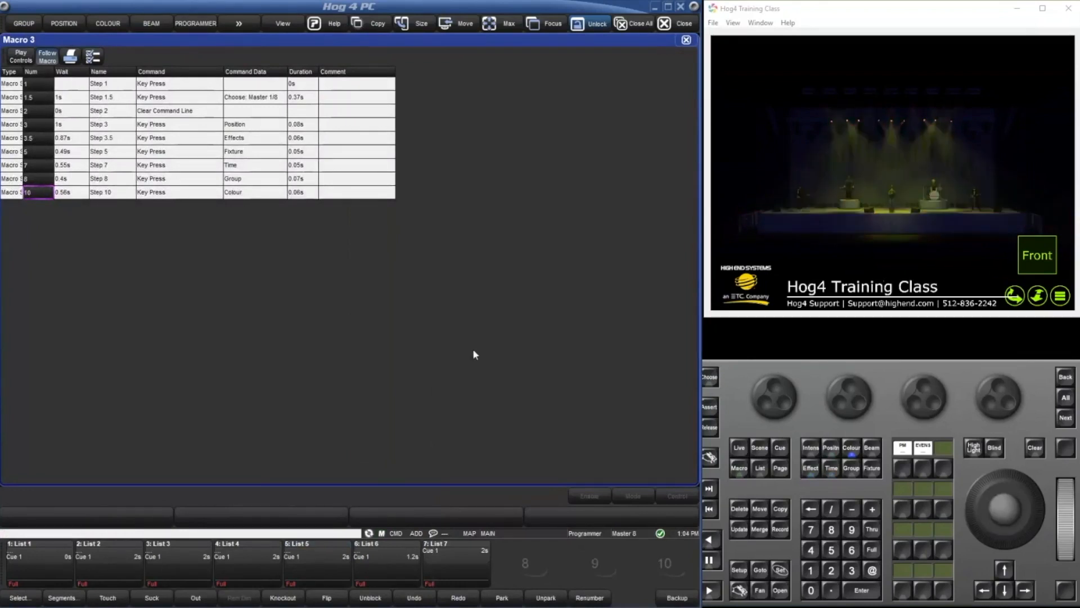
left_click(36, 197)
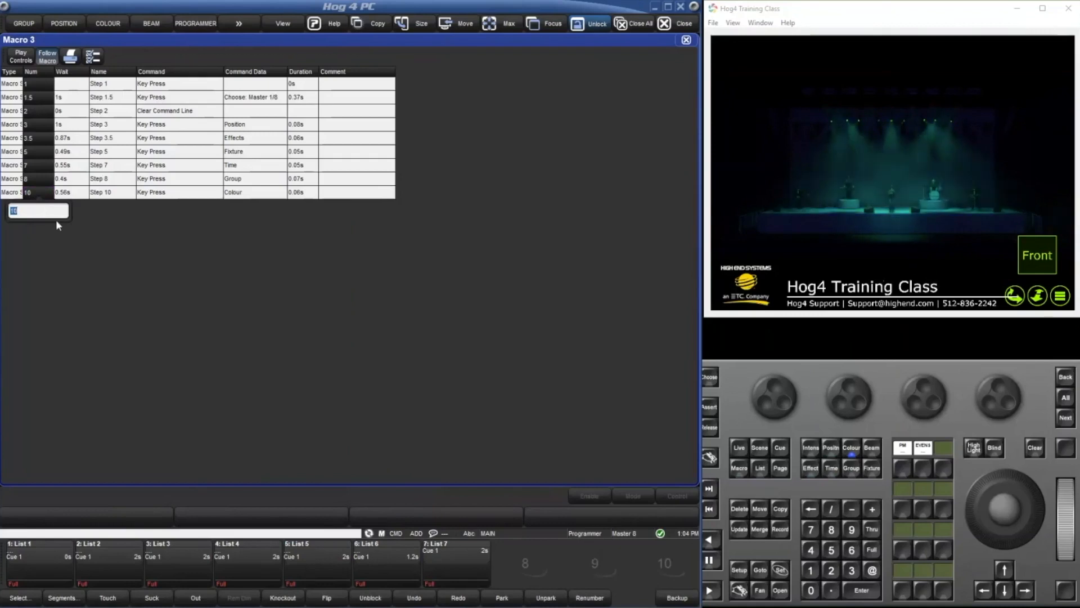
left_click(362, 311)
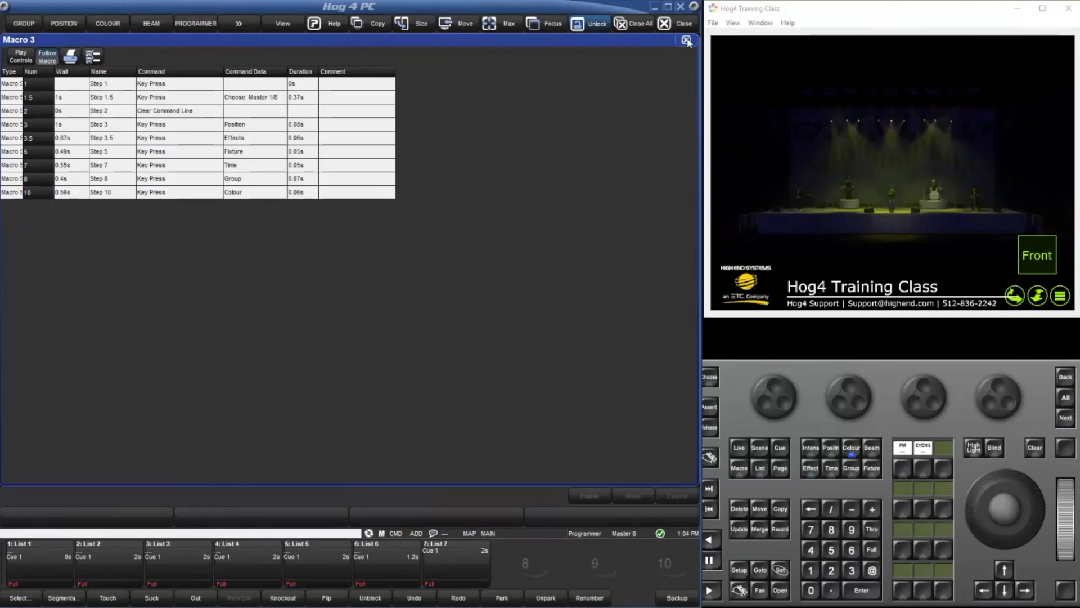
left_click(687, 40)
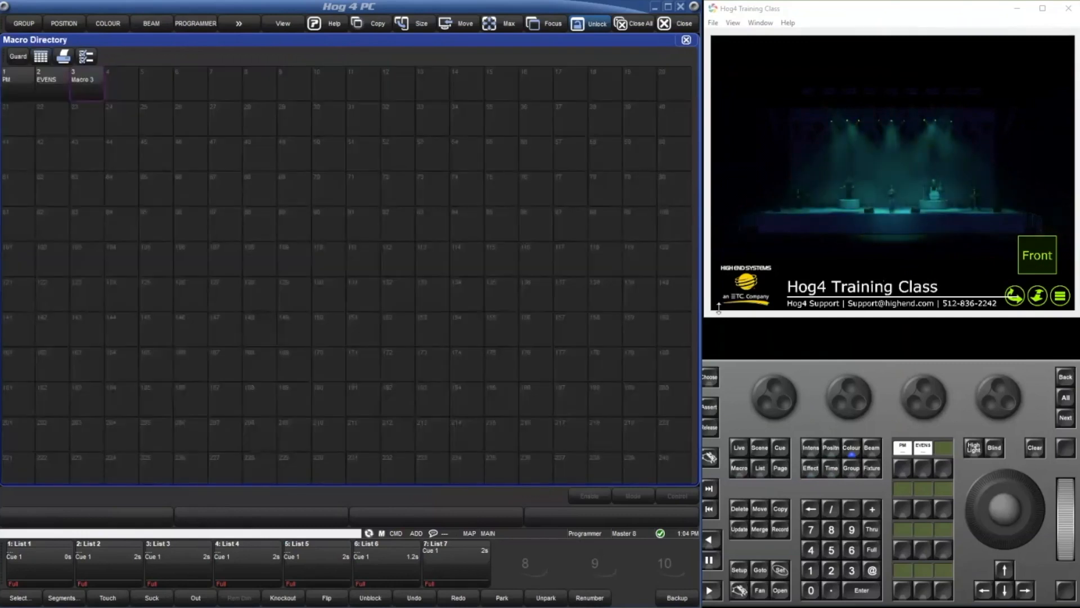
Clear the programmer and close the Macro Directory.
left_click(1029, 446)
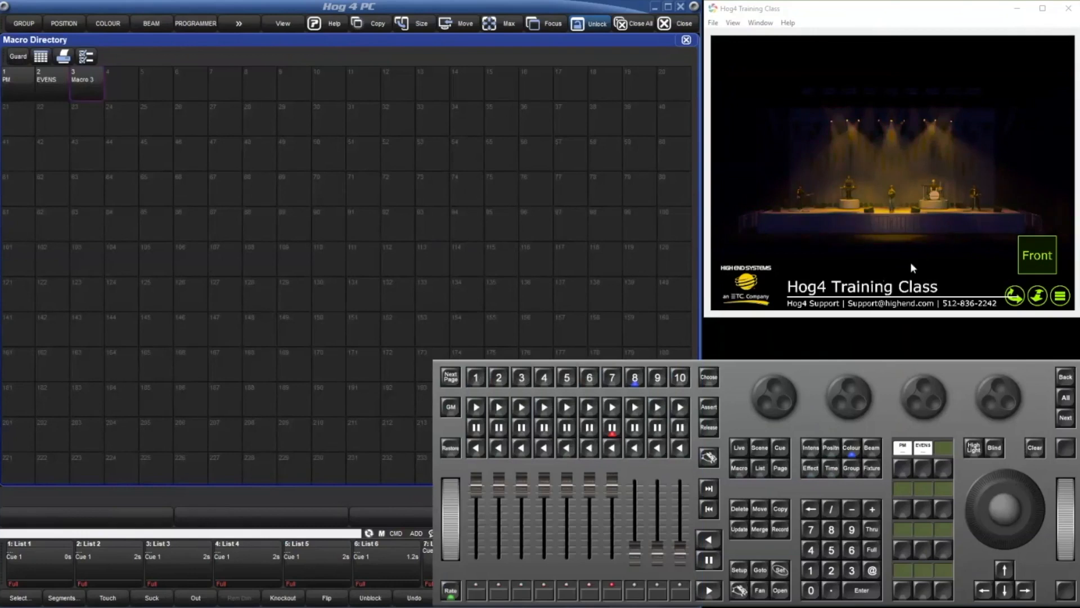
left_click(687, 43)
left_click(687, 40)
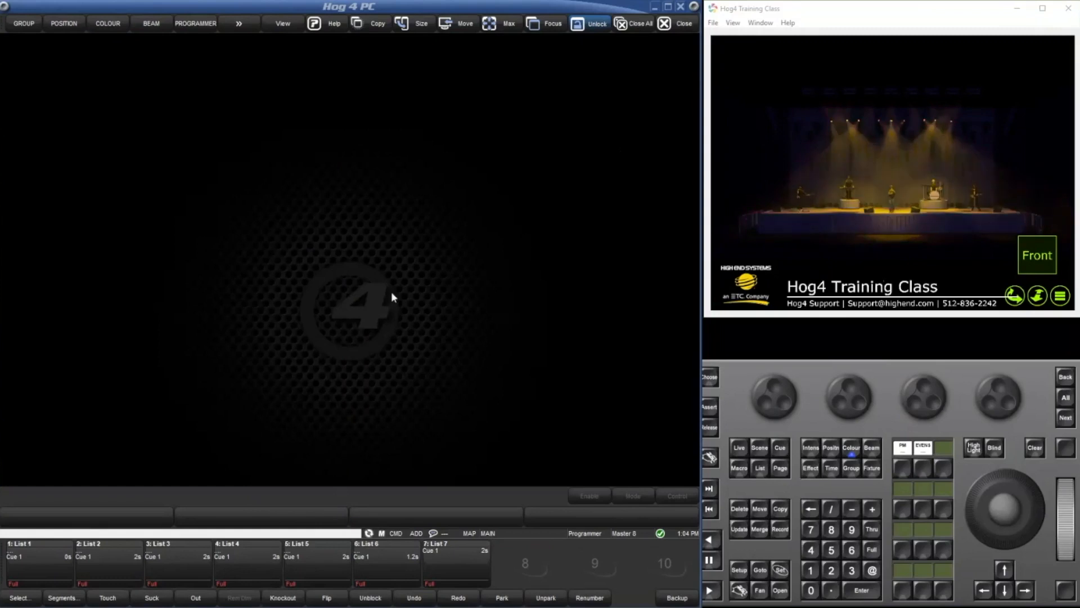
Open the Network window and switch it from the table to the graphical node view.
left_click(357, 304)
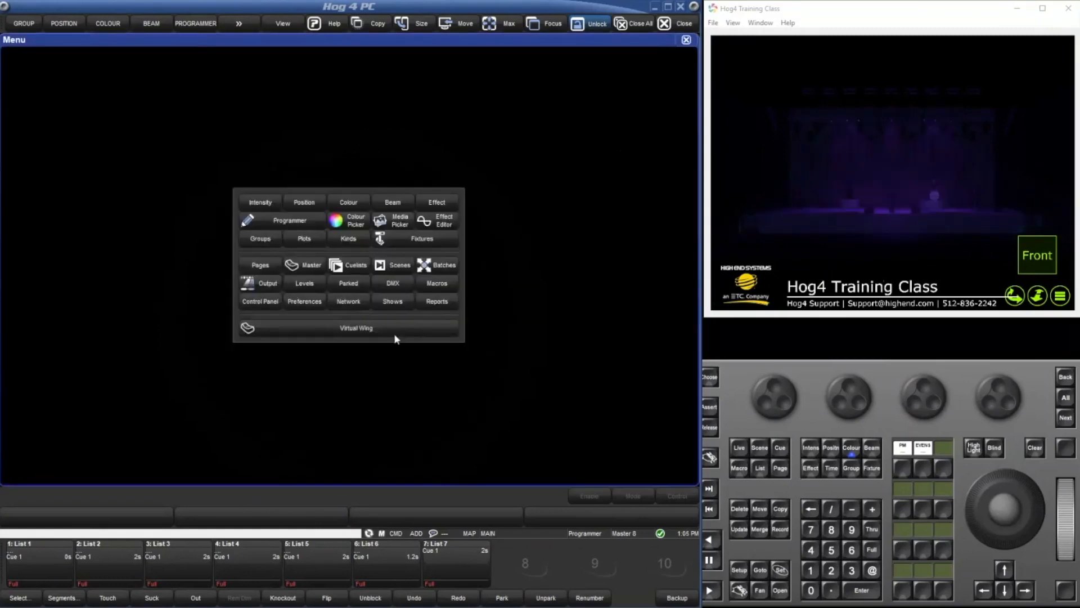
left_click(351, 302)
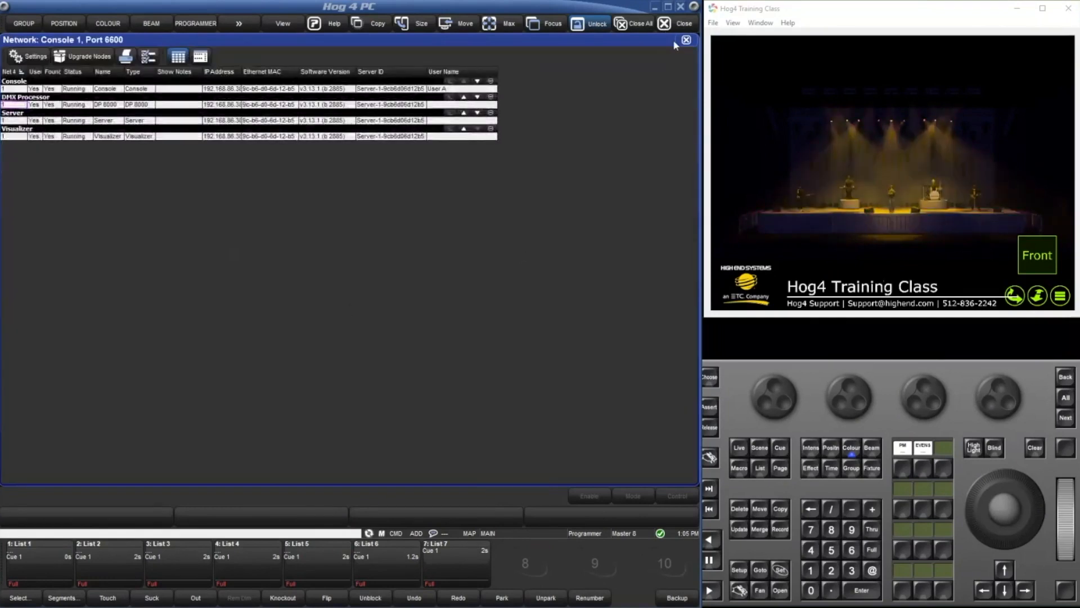
left_click(195, 59)
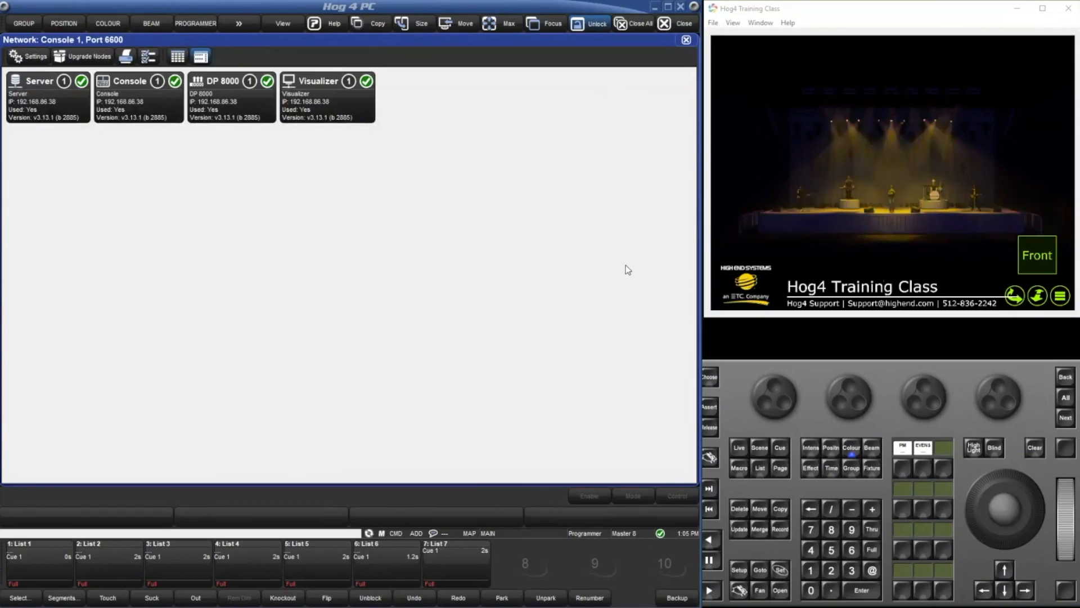
left_click(780, 529)
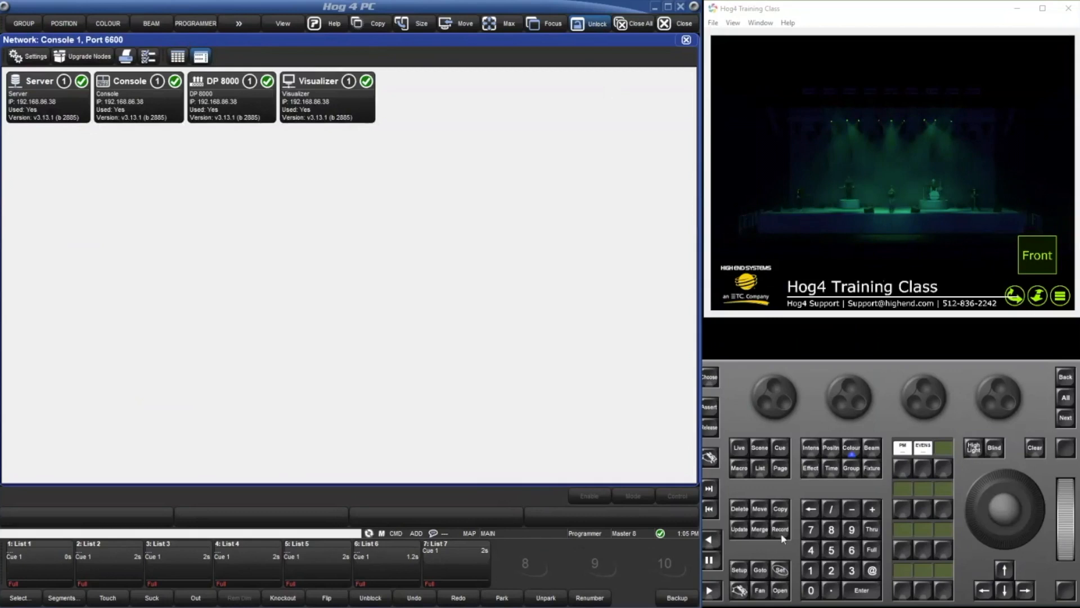
Start recording macro 4 and open the E1.31 (sACN) settings of the DP 8000 network node.
left_click(733, 472)
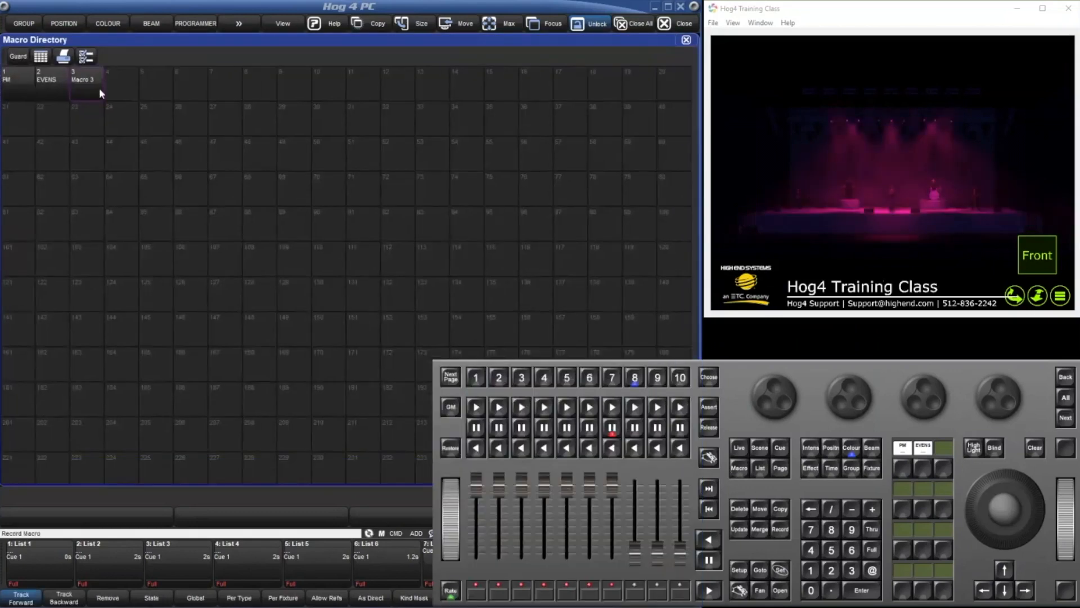
left_click(99, 88)
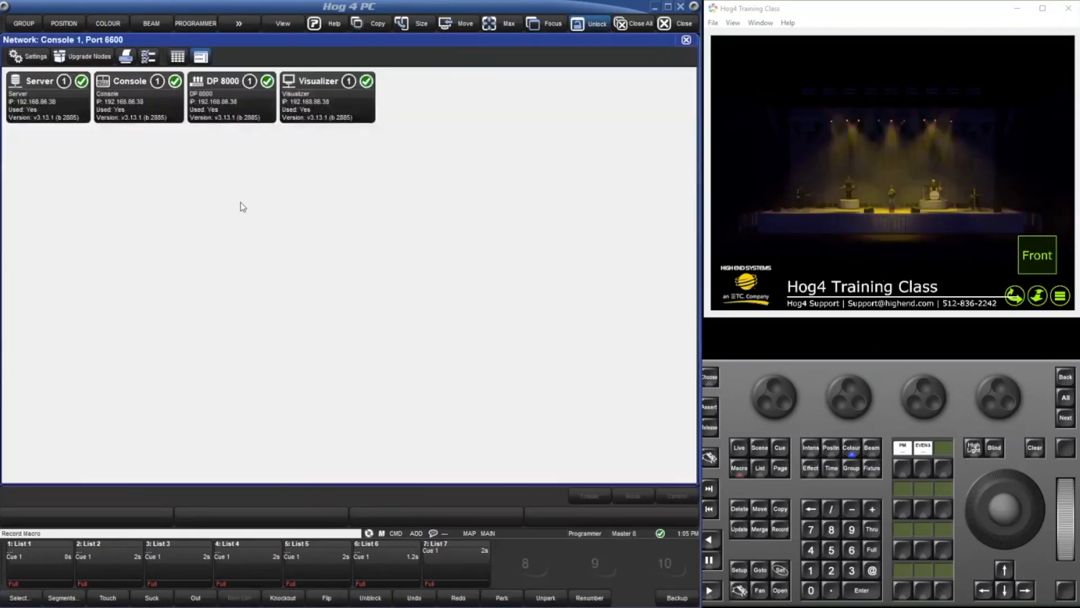
left_click(250, 114)
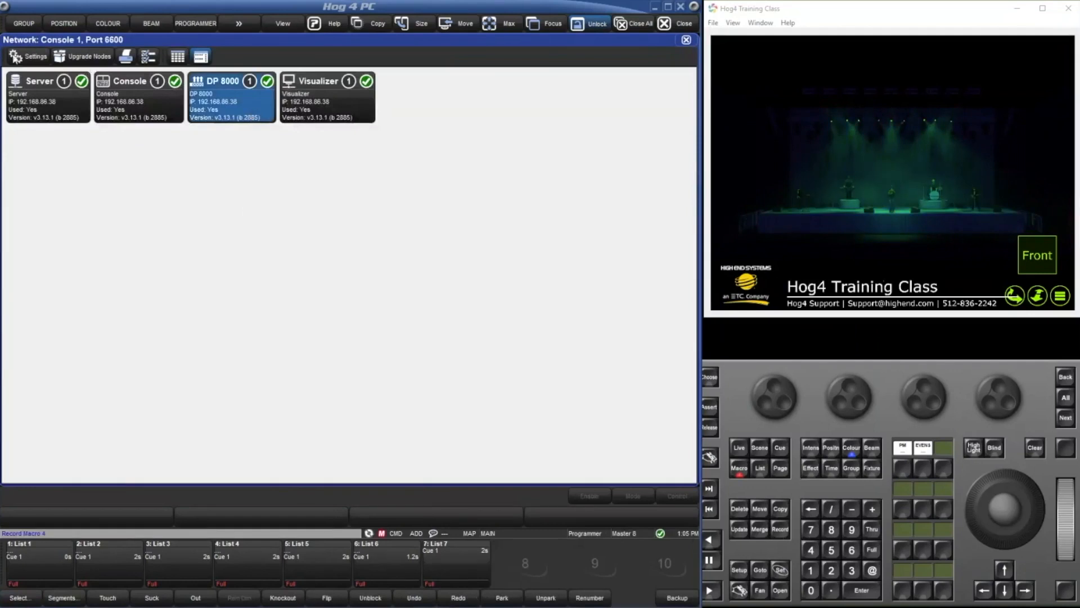
left_click(22, 57)
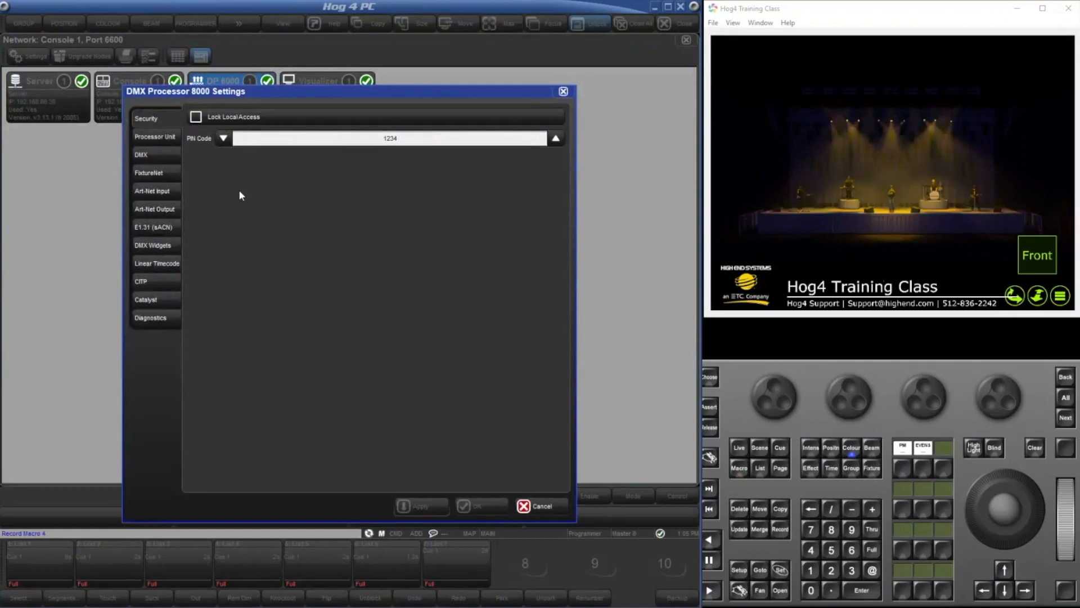
left_click(148, 227)
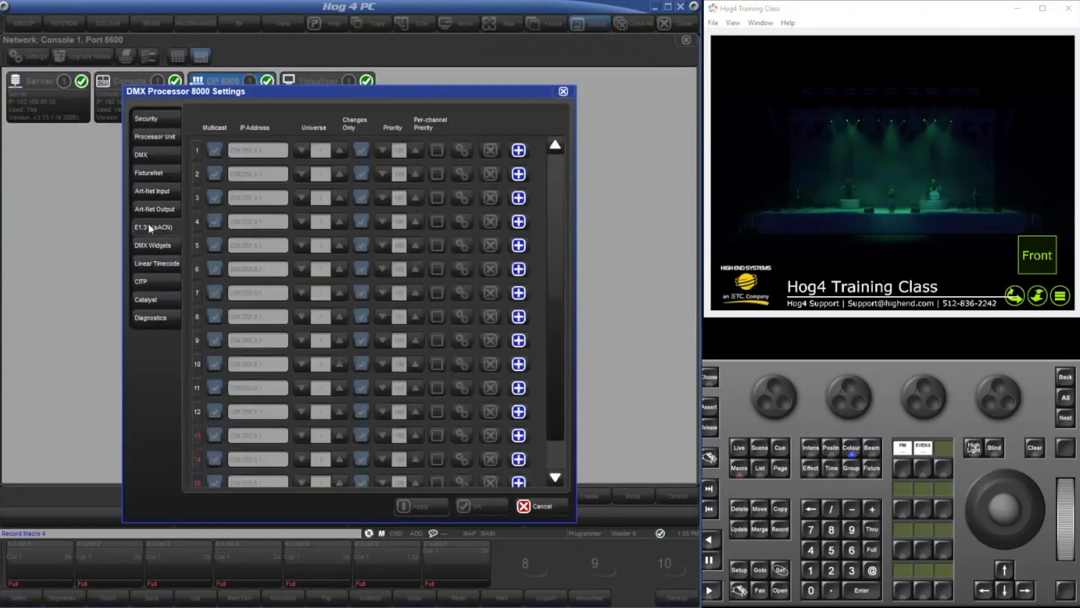
Enable sACN output for rows 1 through 4 in the DMX processor settings.
left_click(519, 150)
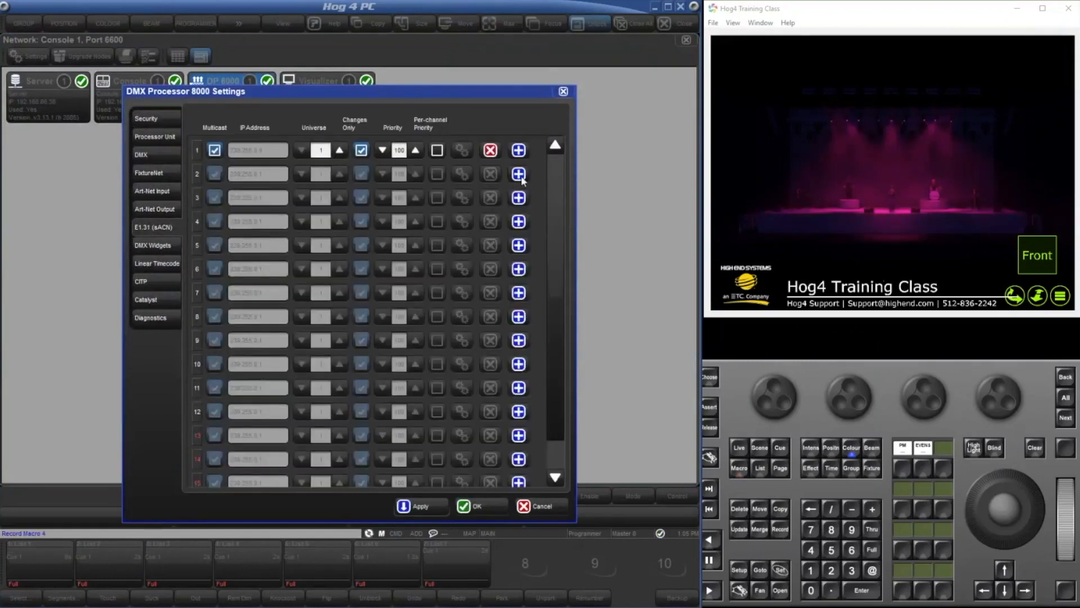
left_click(518, 174)
left_click(518, 198)
left_click(519, 221)
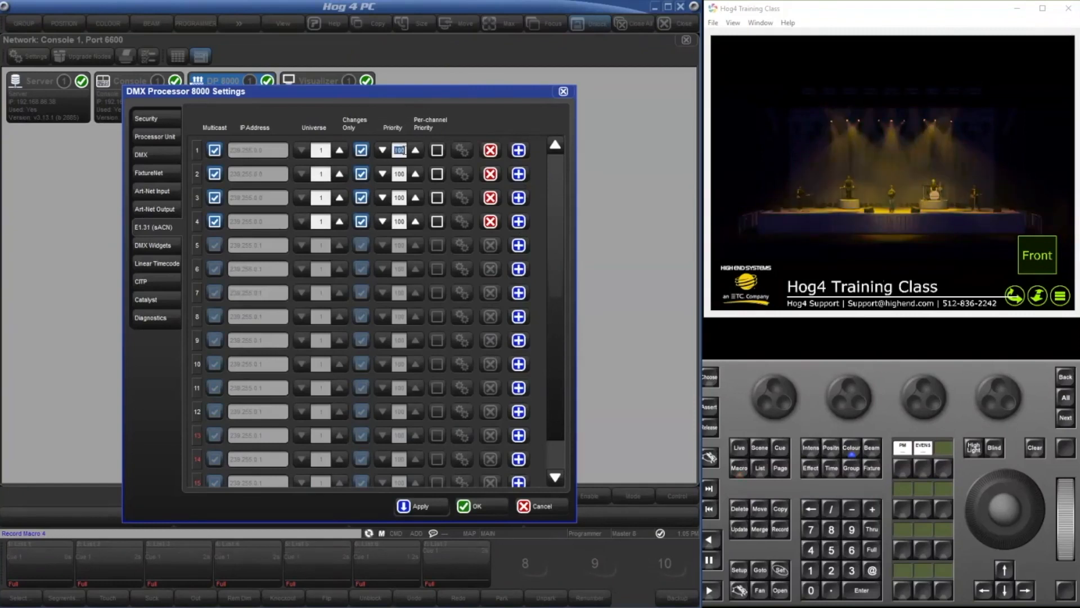
Set the sACN priority of row 1 to 150.
left_click(400, 150)
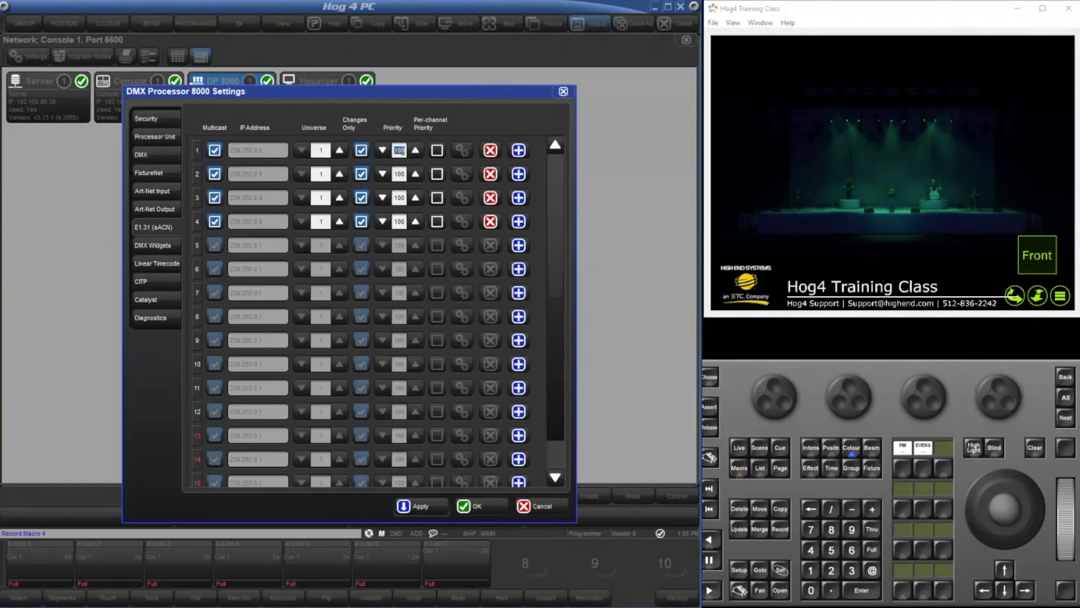
left_click(428, 124)
left_click(399, 149)
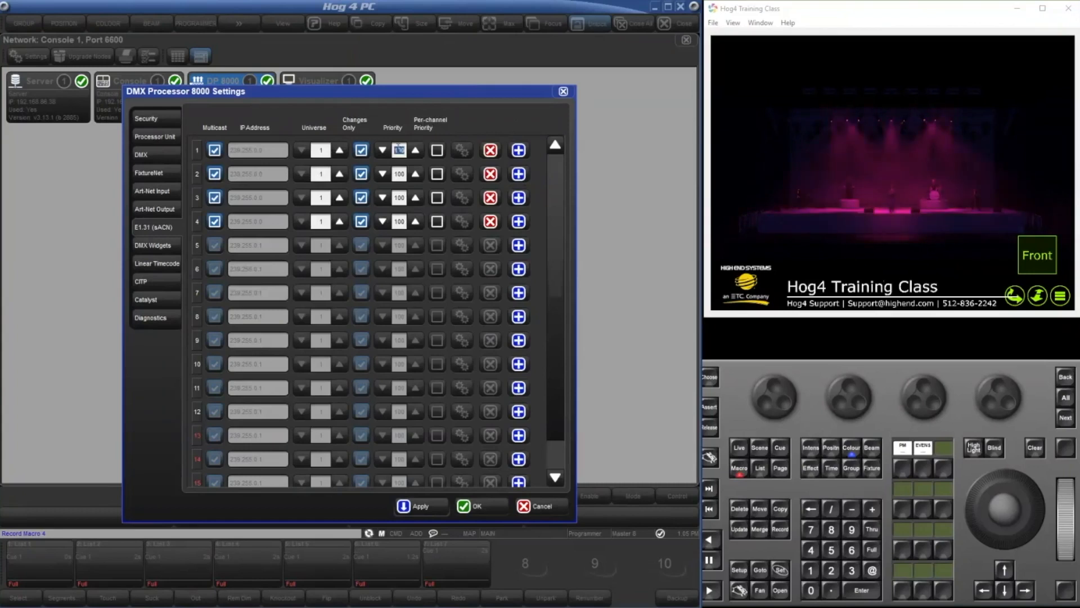
type("150")
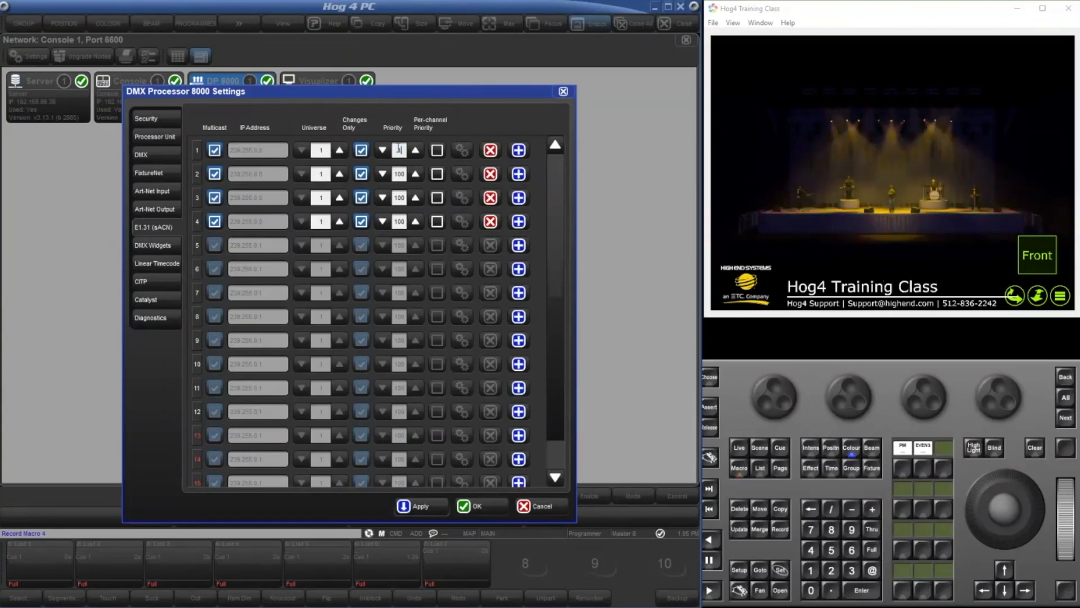
key("Return")
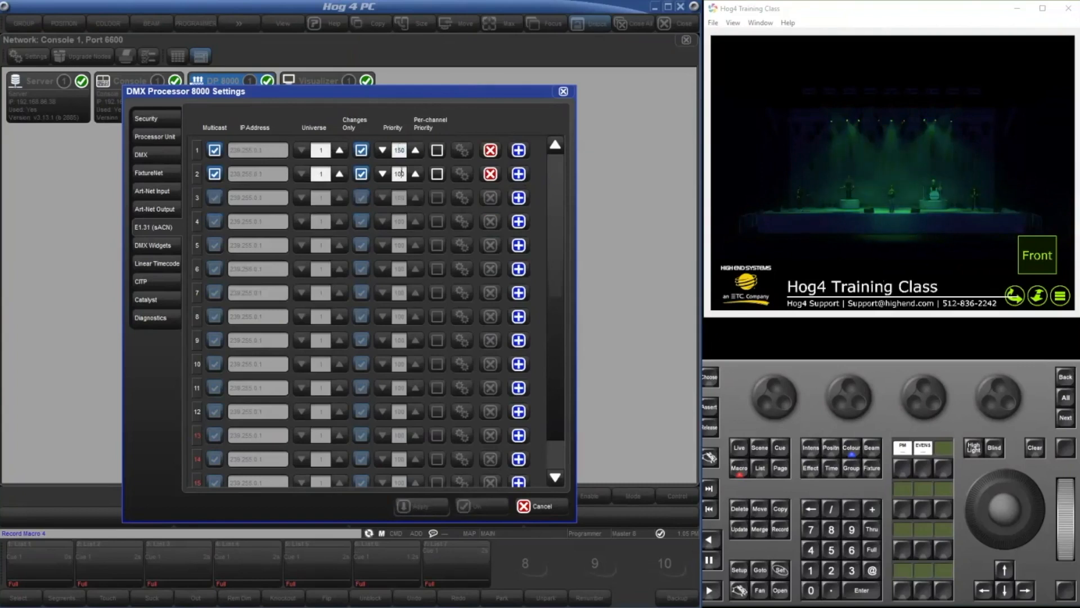
left_click(402, 174)
key("Return")
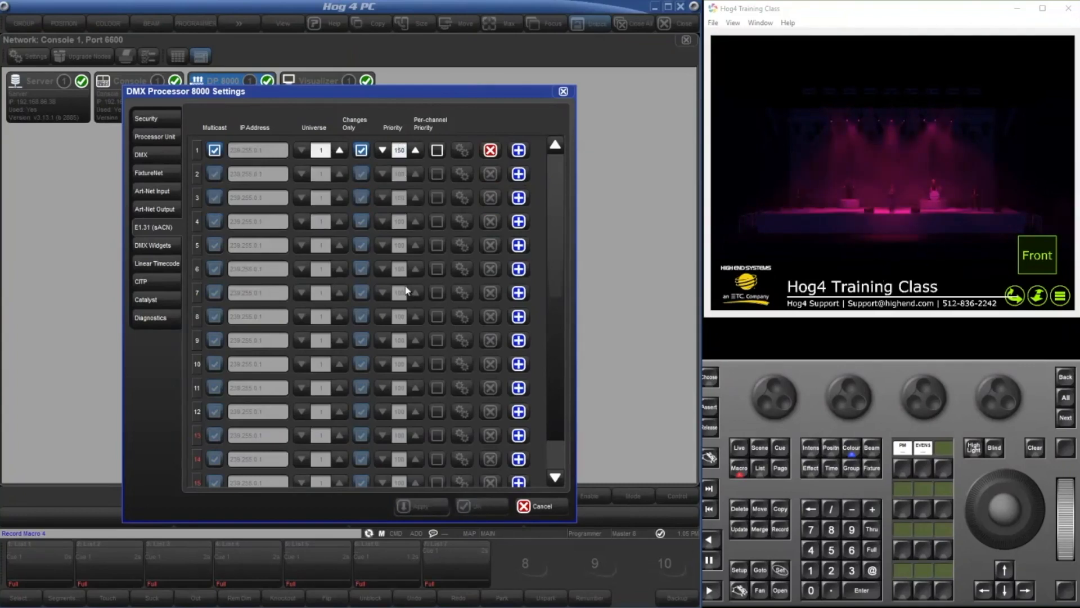
Enable sACN row 2 with universe 2 and priority 150, apply the changes and close the processor settings.
left_click(517, 178)
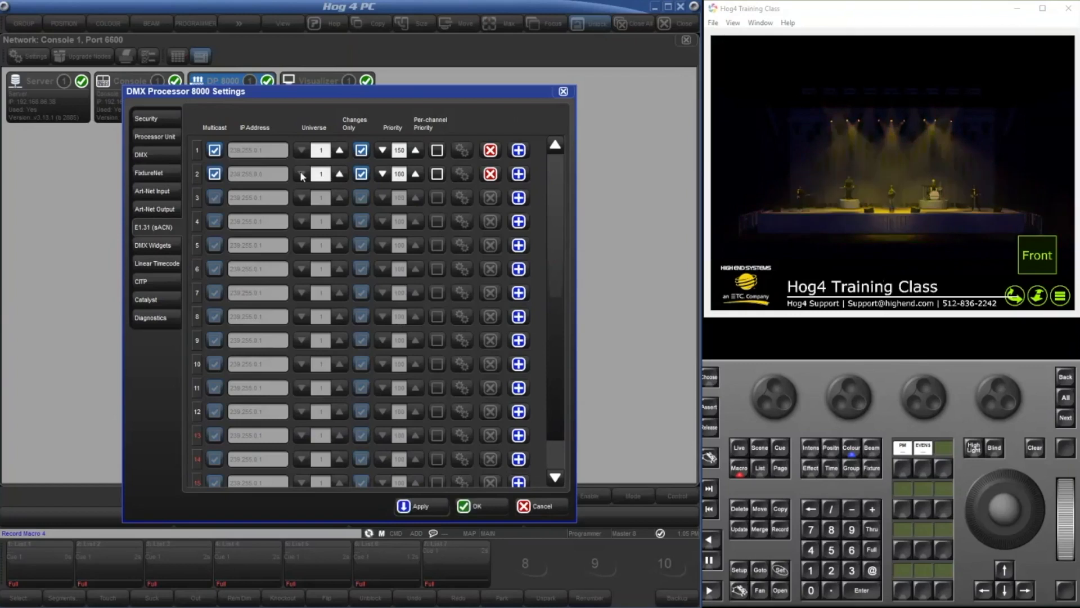
left_click(339, 174)
left_click(400, 174)
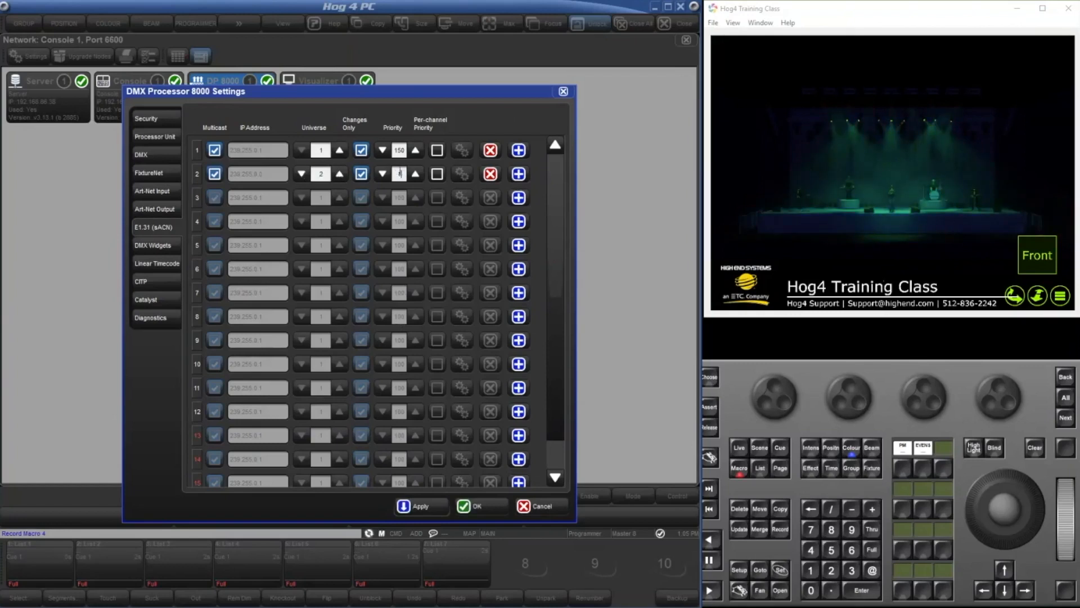
type("150")
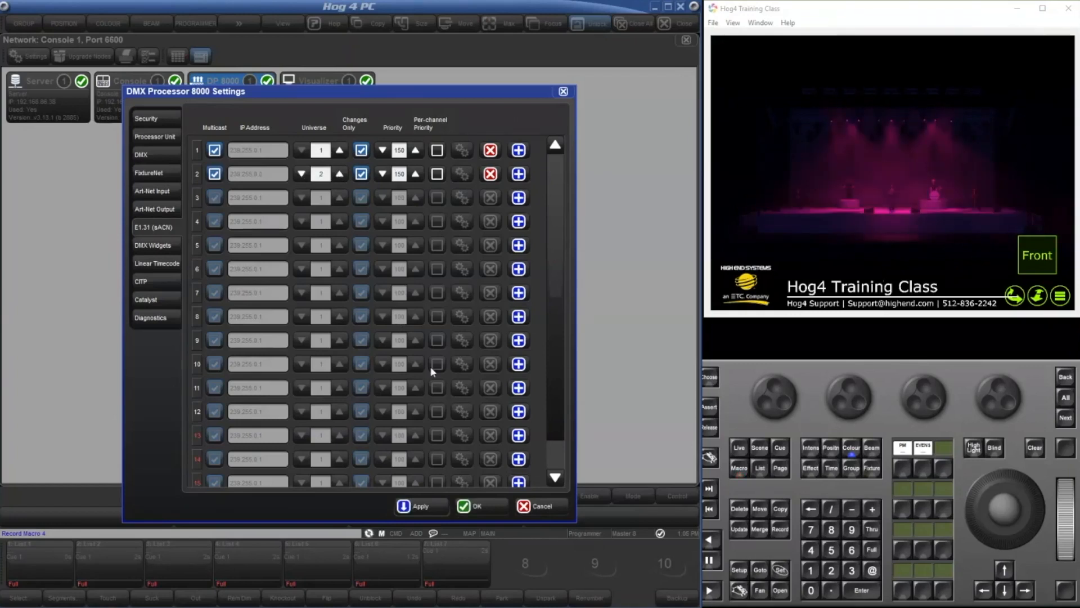
left_click(478, 507)
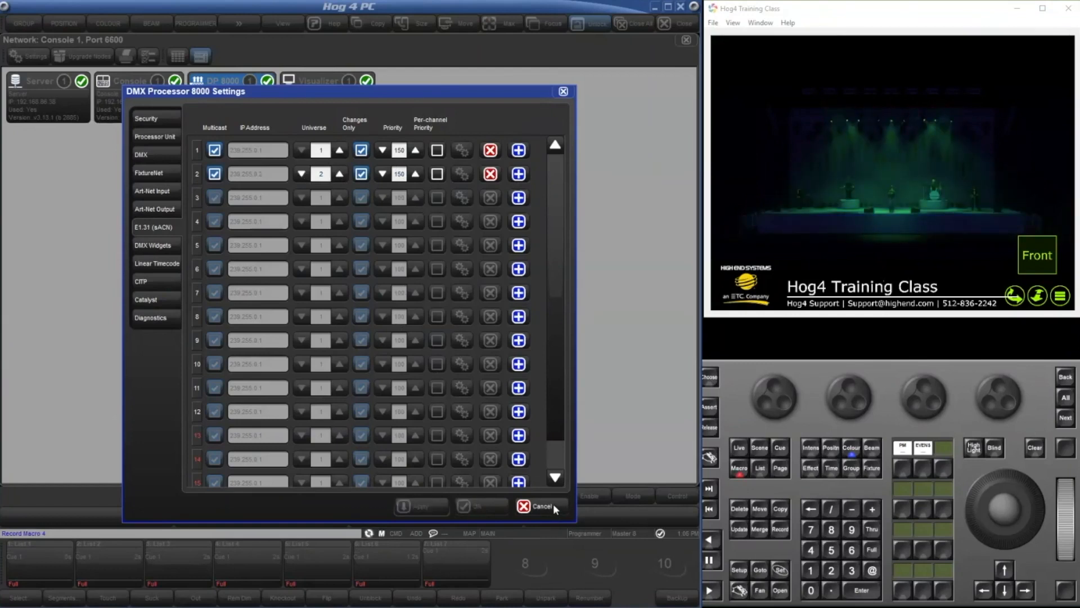
left_click(541, 506)
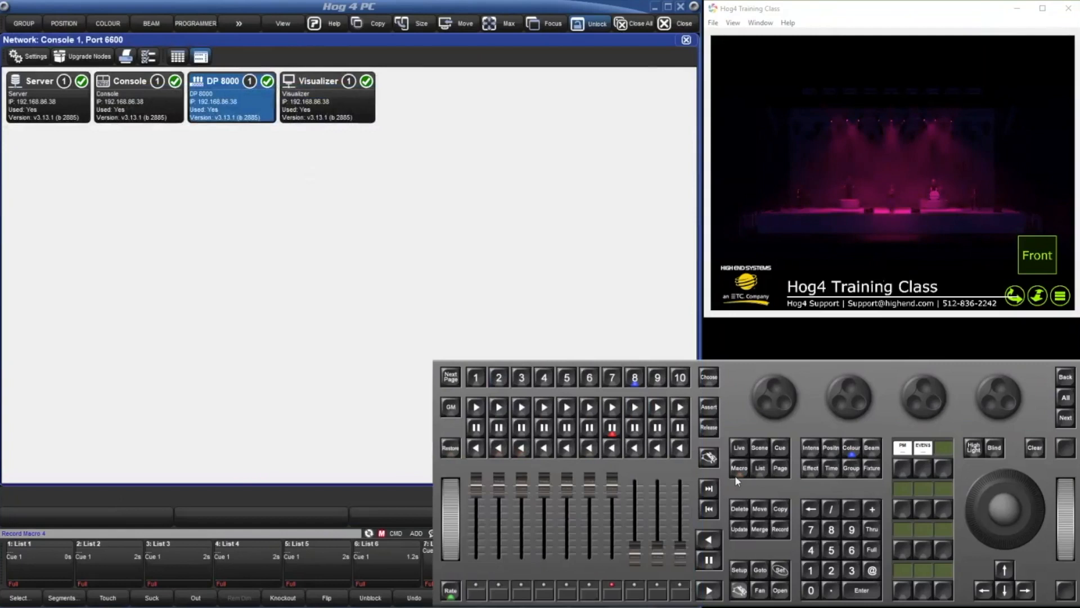
Stop recording macro 4 and open its list of recorded steps.
left_click(737, 477)
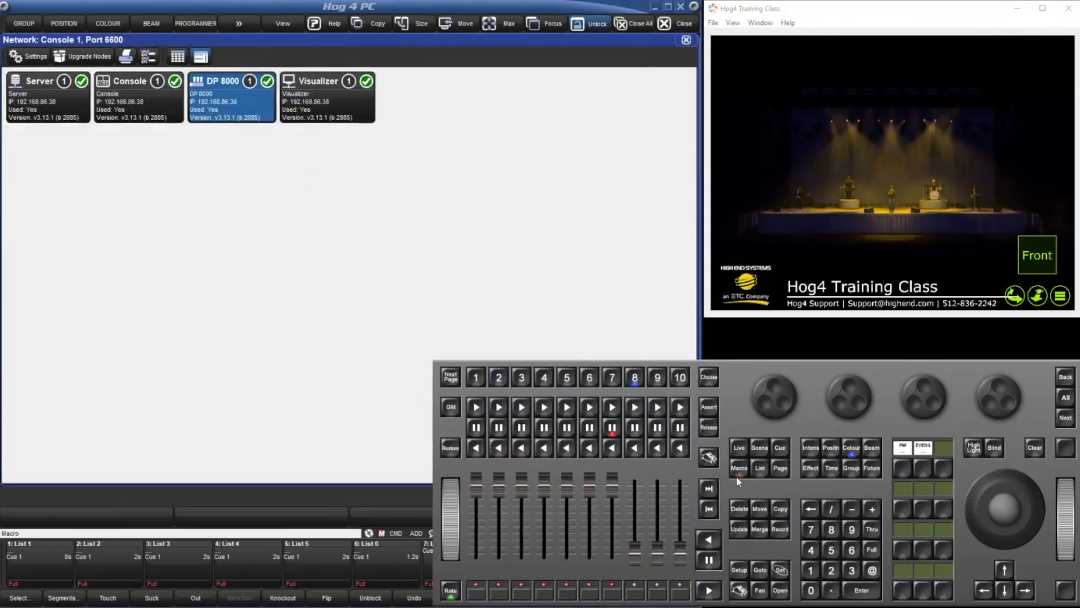
left_click(738, 477)
left_click(117, 86)
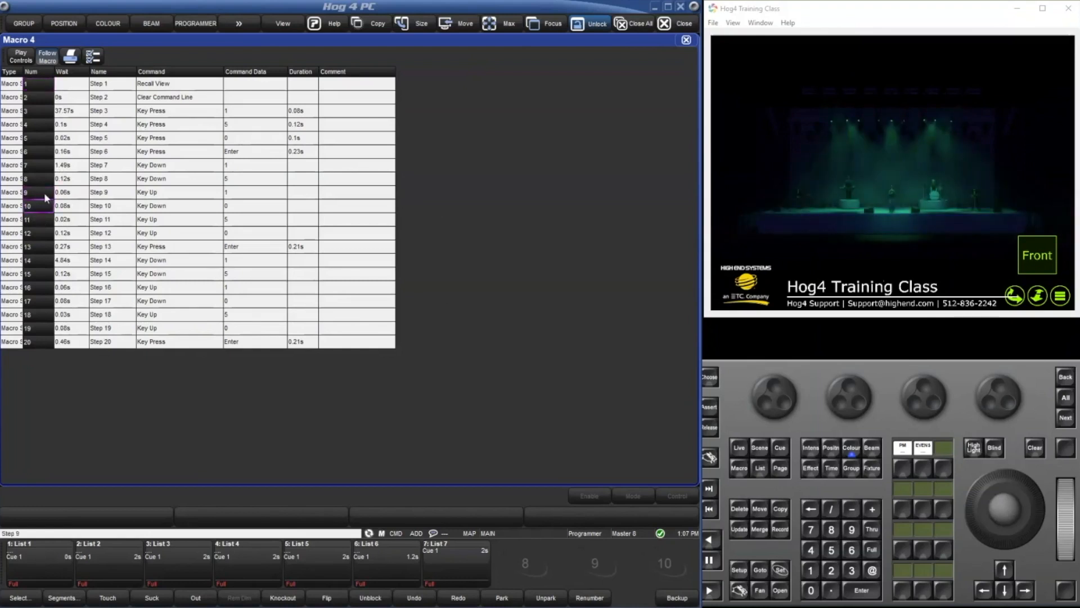
Delete steps 9, 11 and 12 from macro 4 and close the macro.
left_click(740, 509)
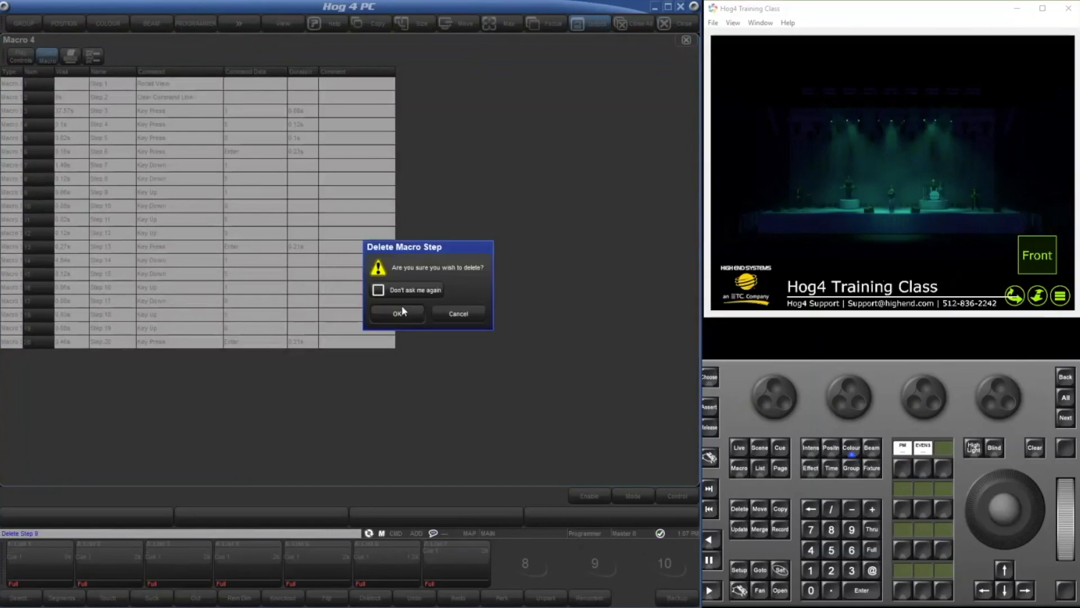
left_click(400, 307)
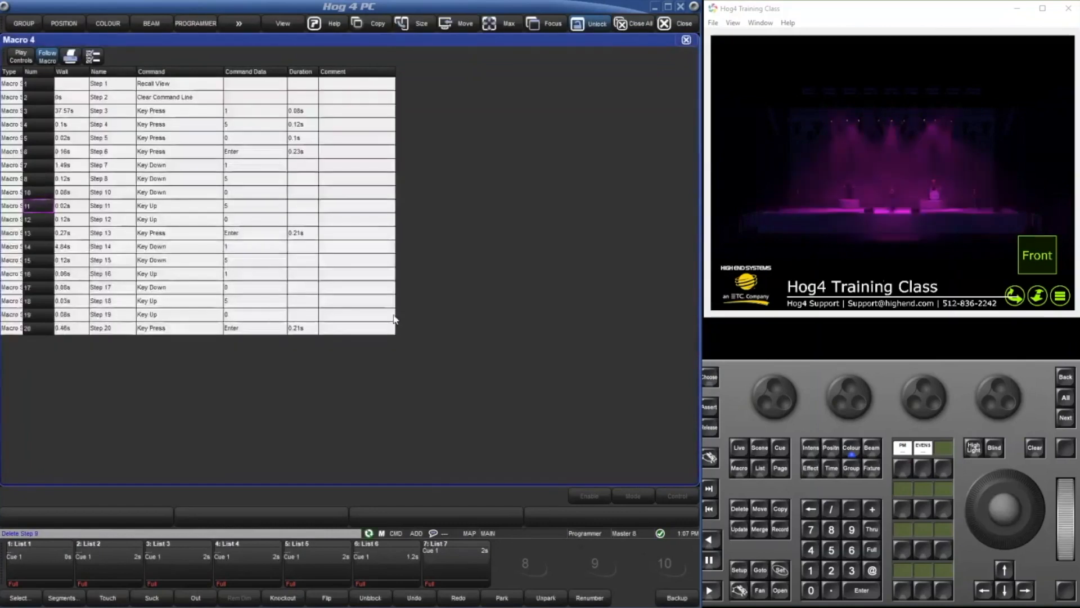
left_click(33, 204)
left_click(34, 217)
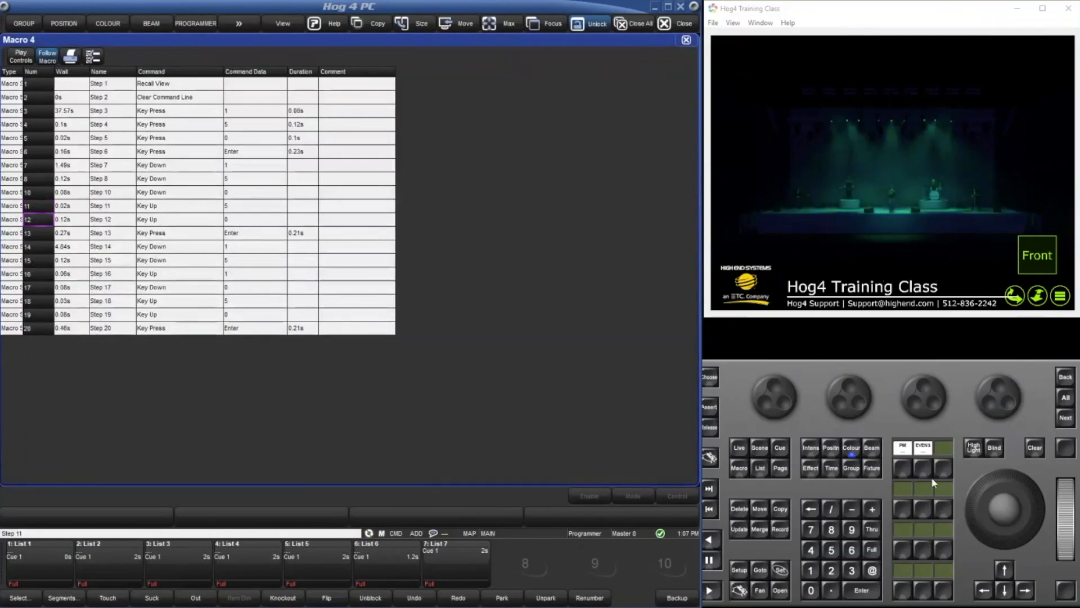
left_click(744, 512)
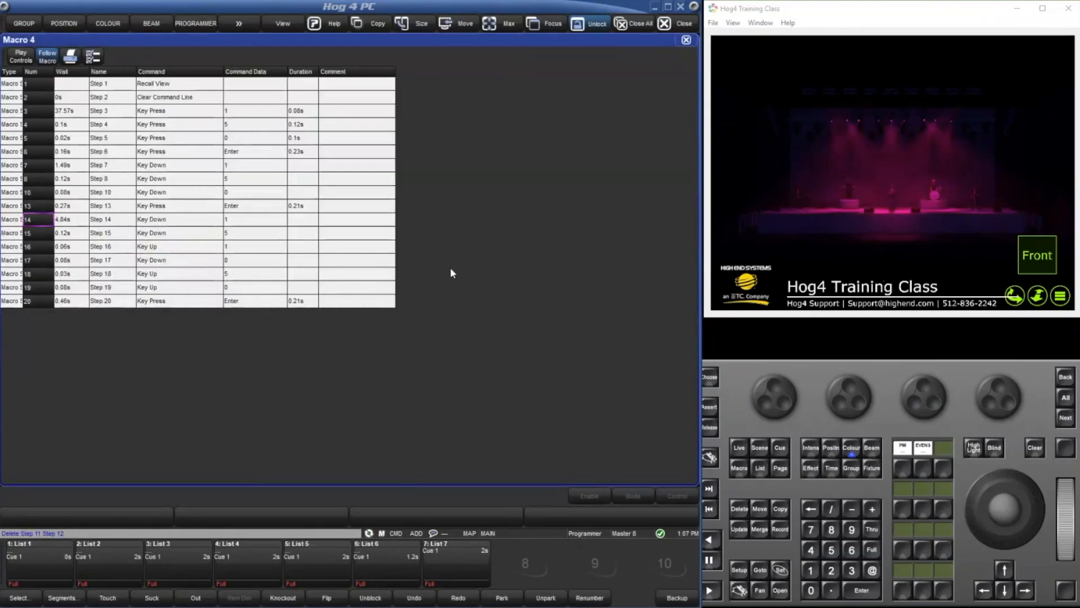
left_click(686, 40)
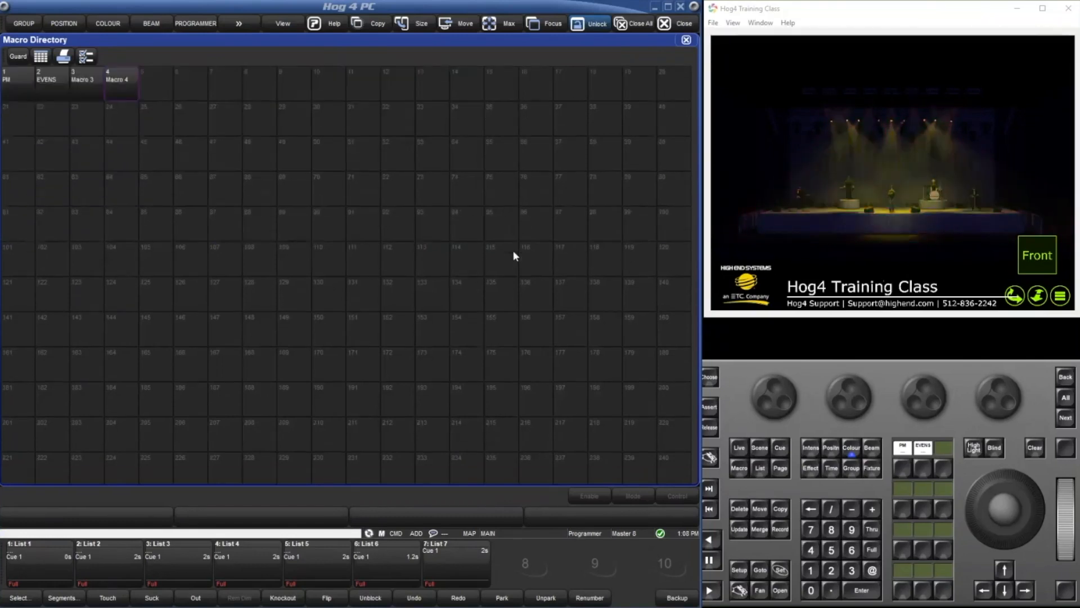
Delete macros 3 and 4 from the Macro Directory and clear the command line.
scroll(513, 256, "down", 9)
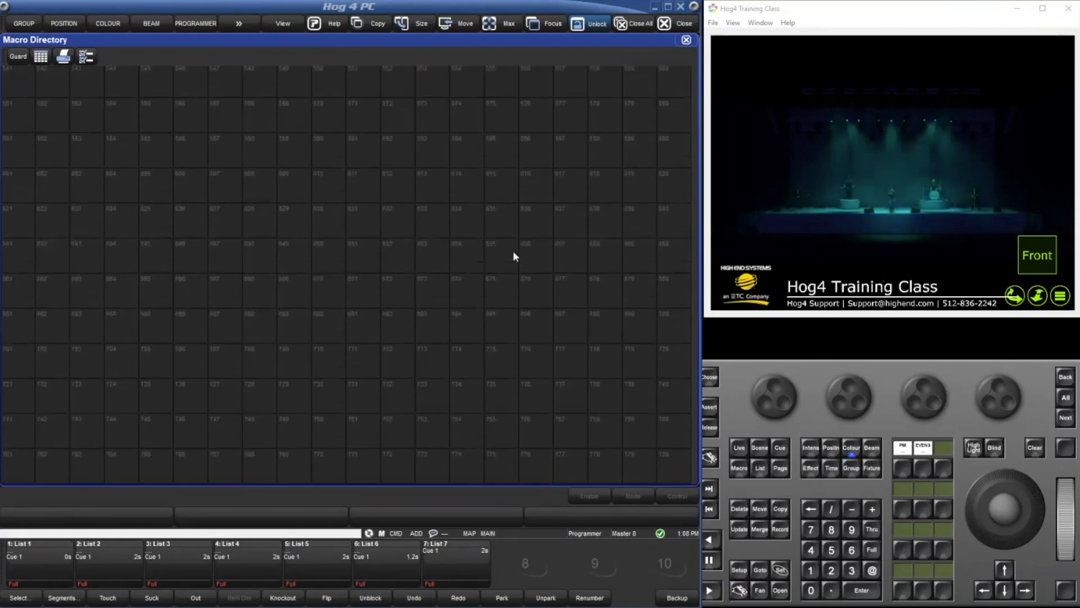
scroll(513, 254, "up", 9)
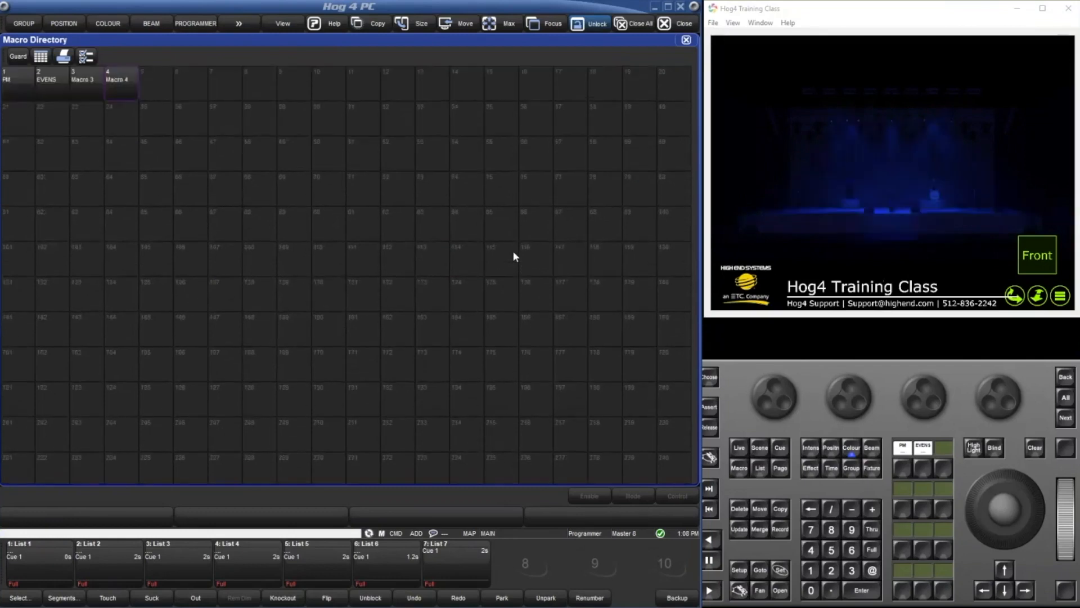
left_click(85, 92)
left_click(117, 92)
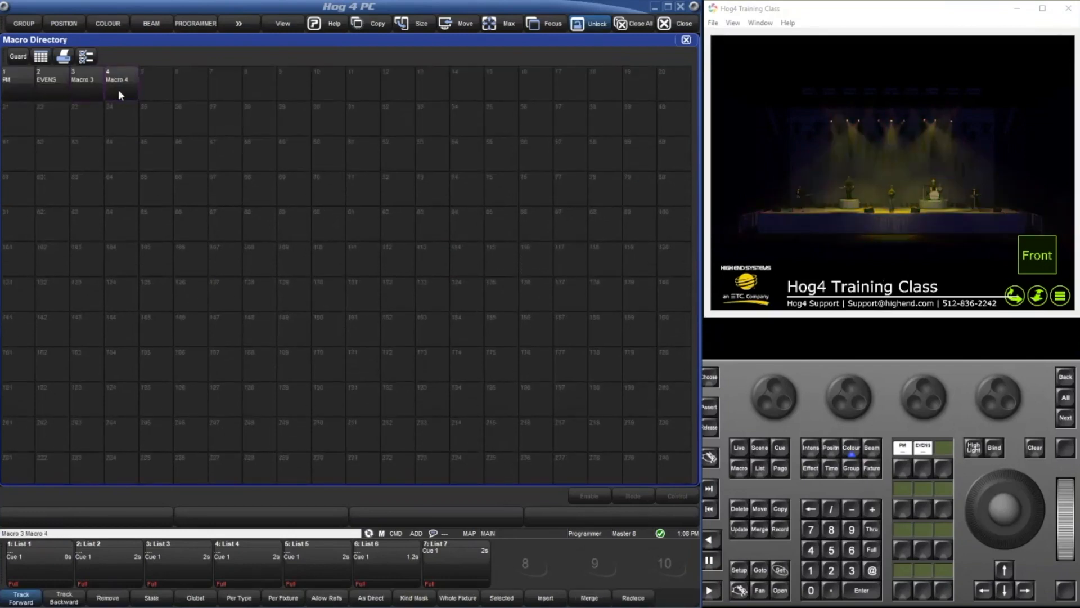
key("Delete")
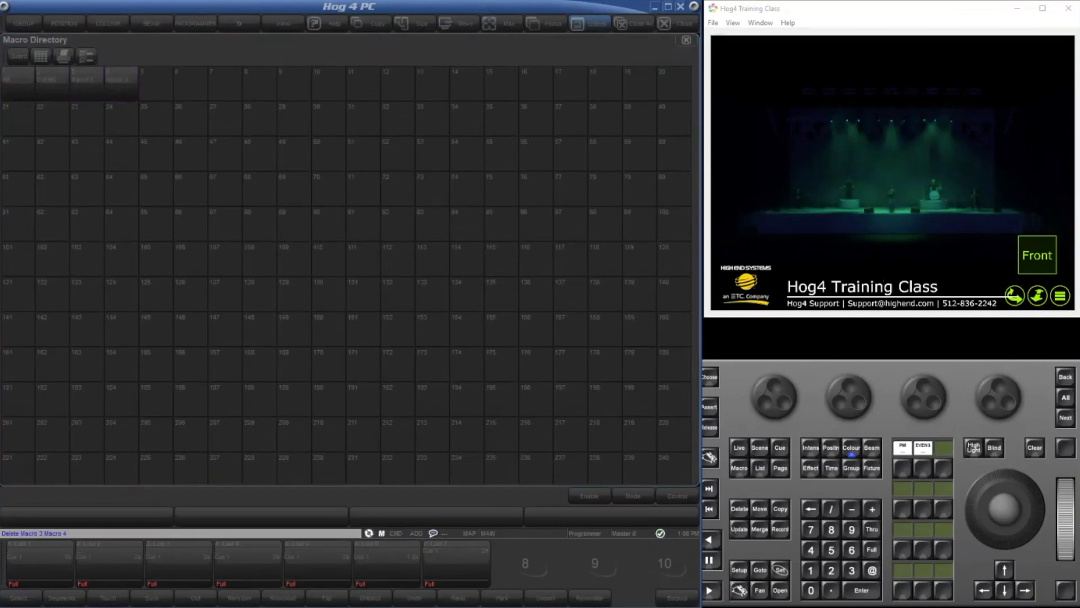
key("Return")
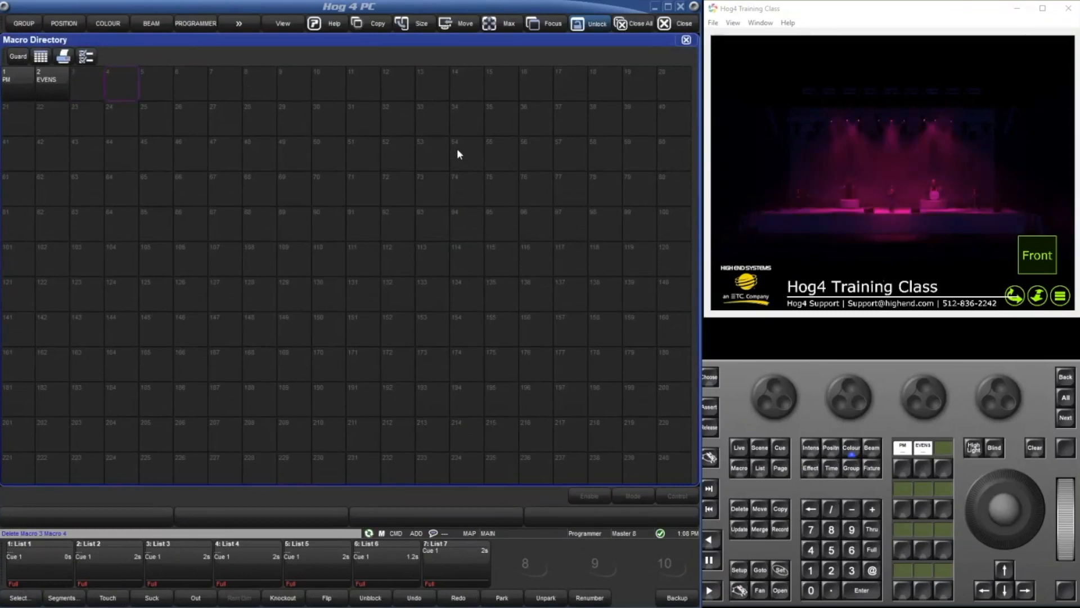
key("BackSpace")
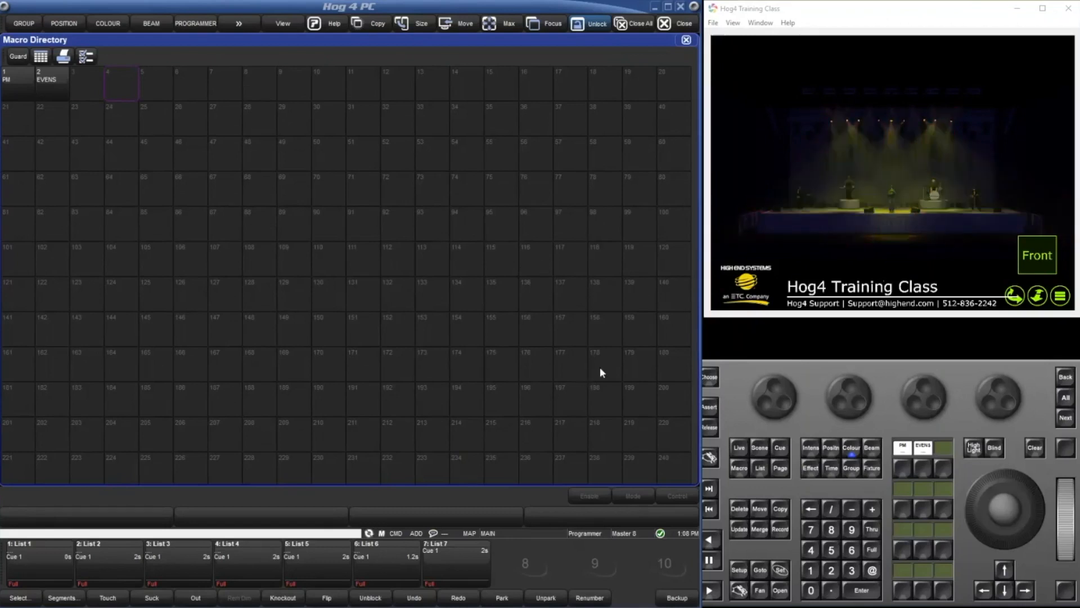
left_click(810, 569)
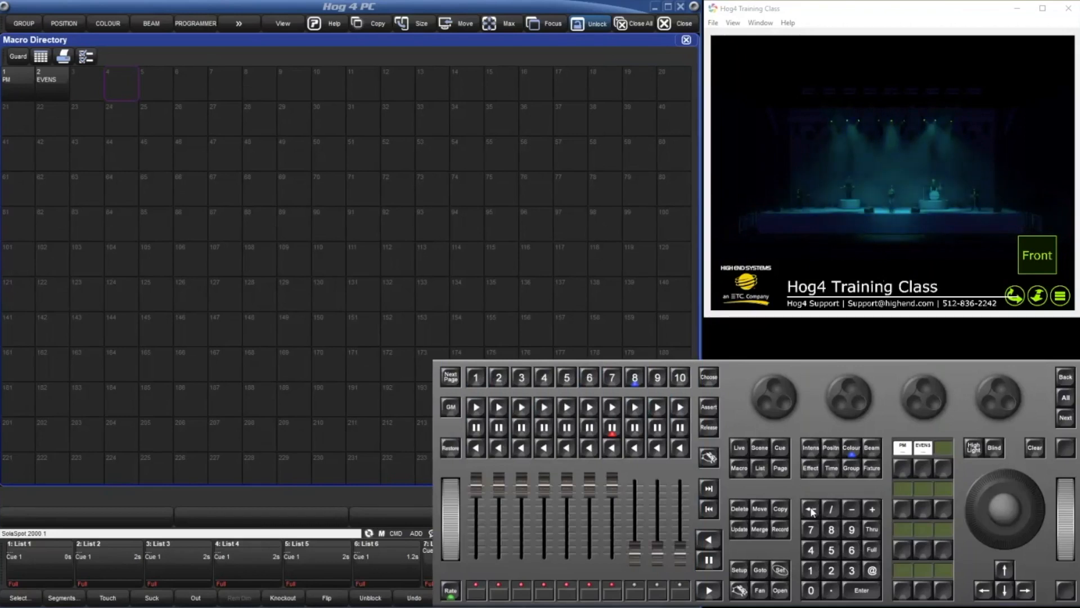
left_click(811, 509)
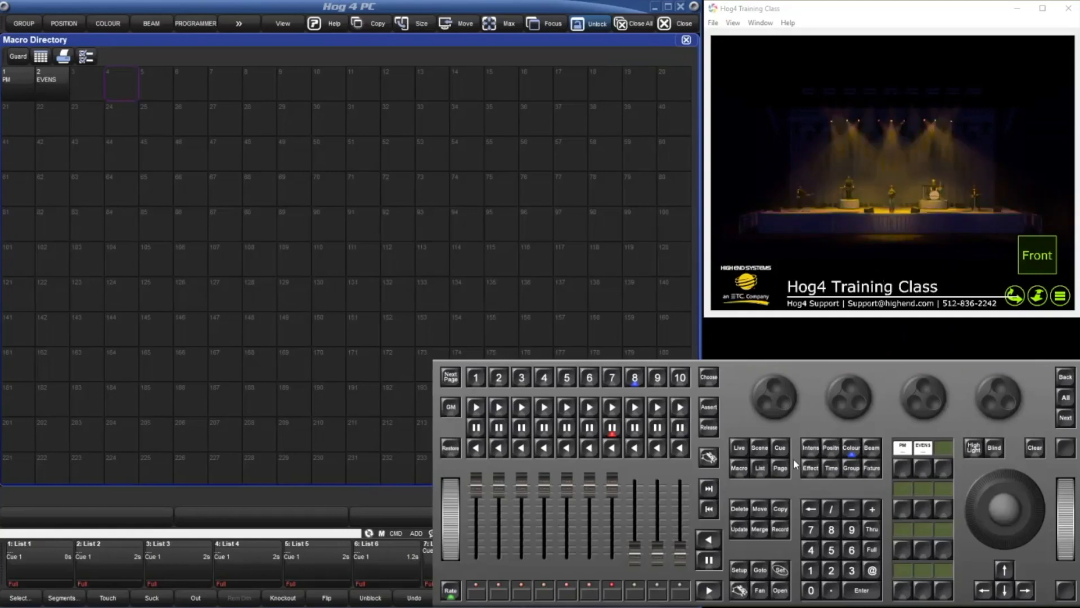
left_click(295, 504)
Close the Macro Directory and open the Cuelist Directory from the main menu window.
left_click(687, 39)
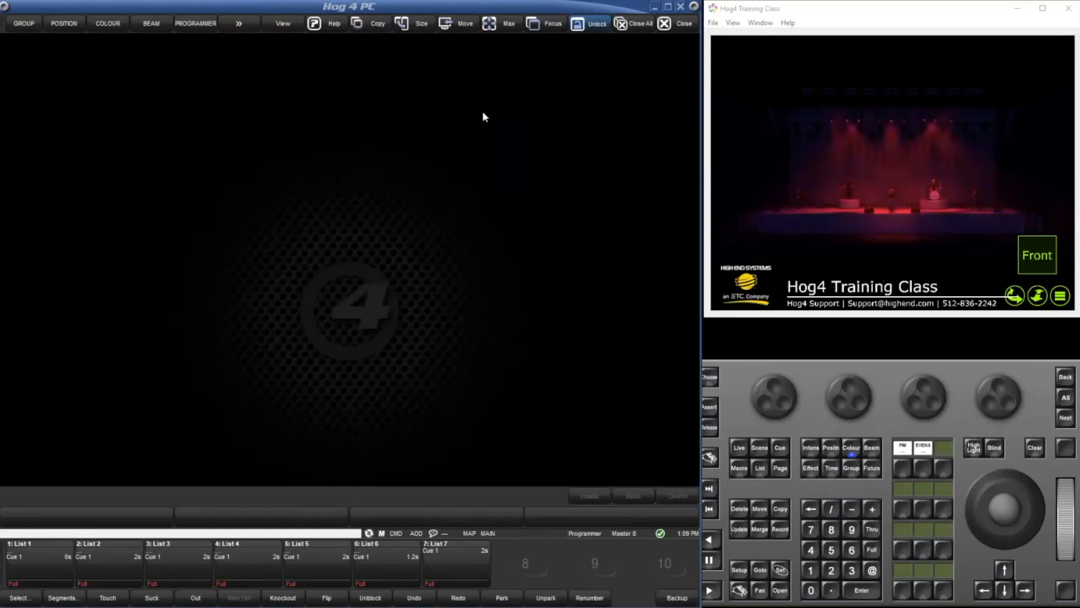
double_click(344, 223)
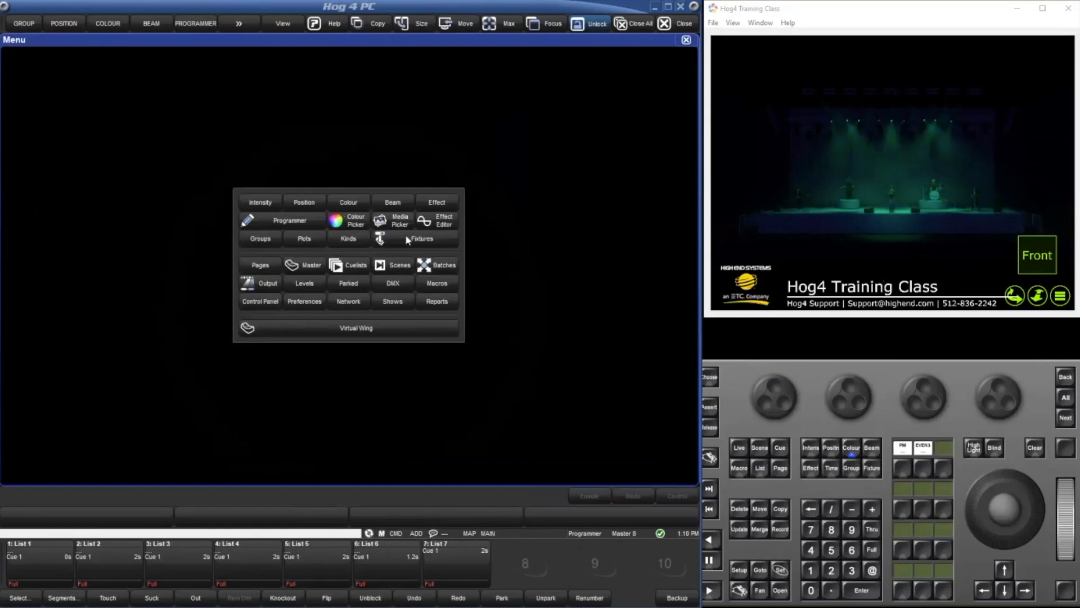
left_click(365, 265)
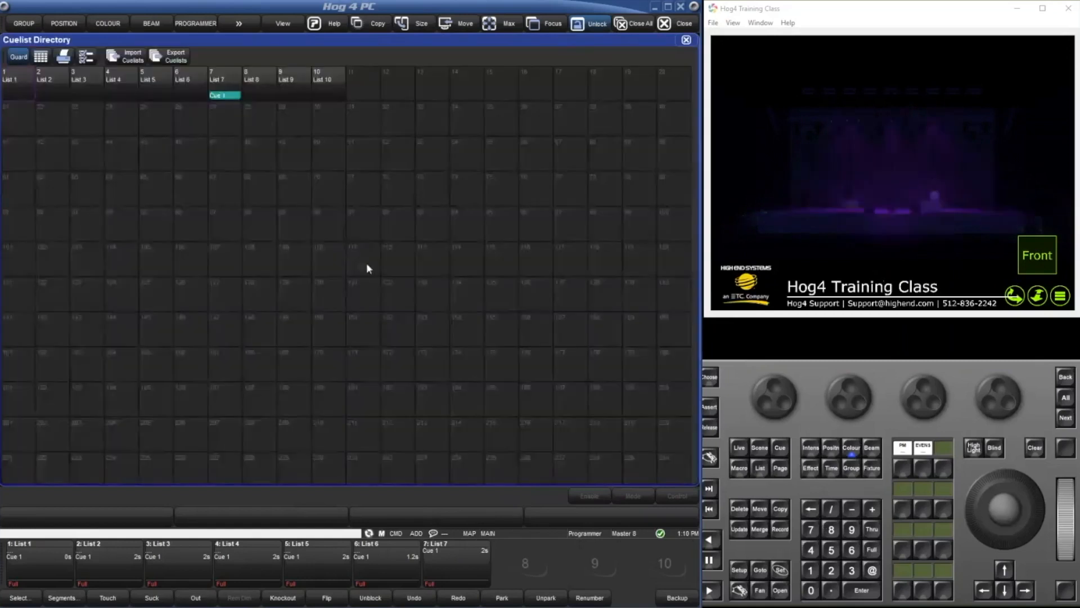
Open List 10 from the Cuelist Directory, display its play controls and play through cues 1 to 4.
double_click(322, 83)
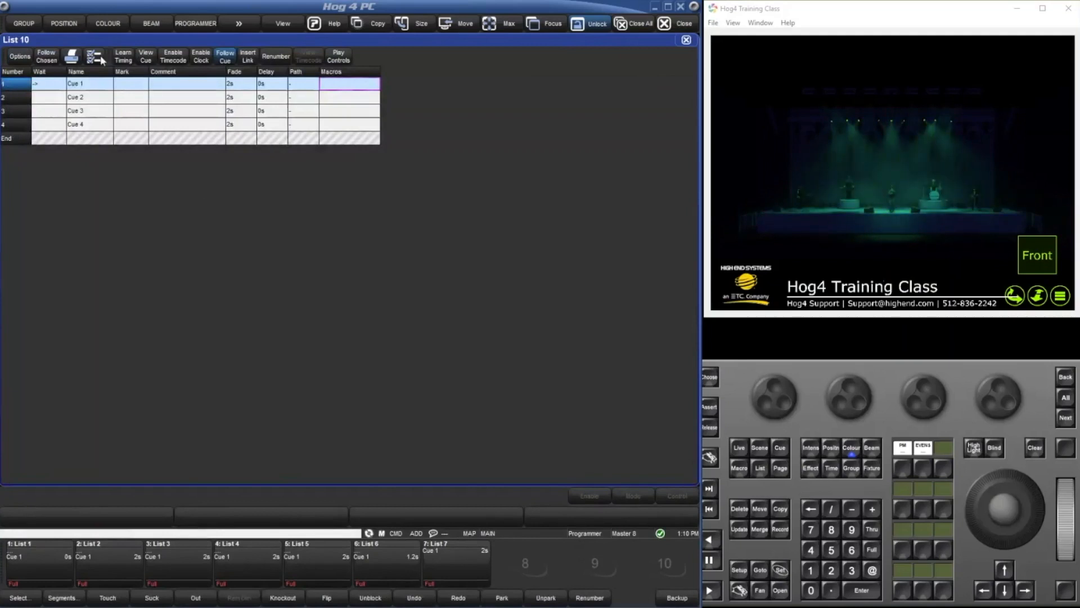
left_click(339, 56)
left_click(370, 58)
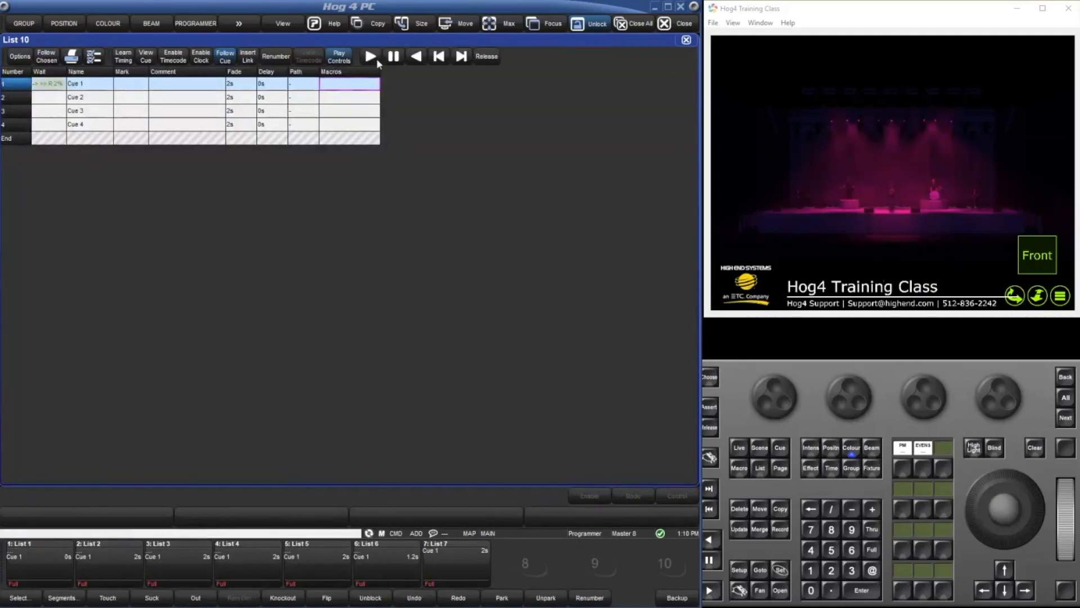
left_click(376, 58)
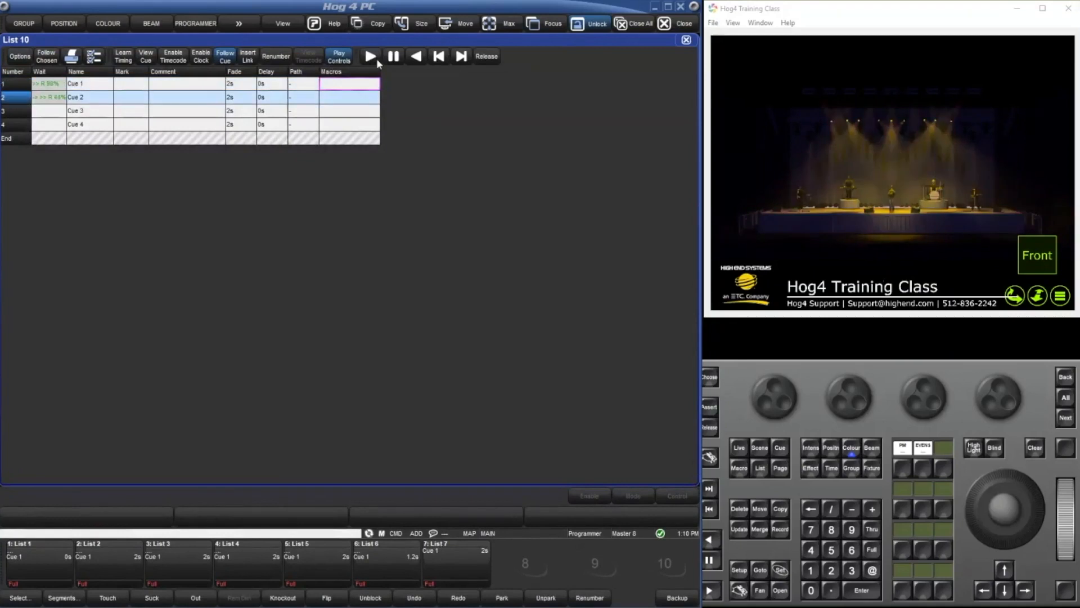
left_click(377, 59)
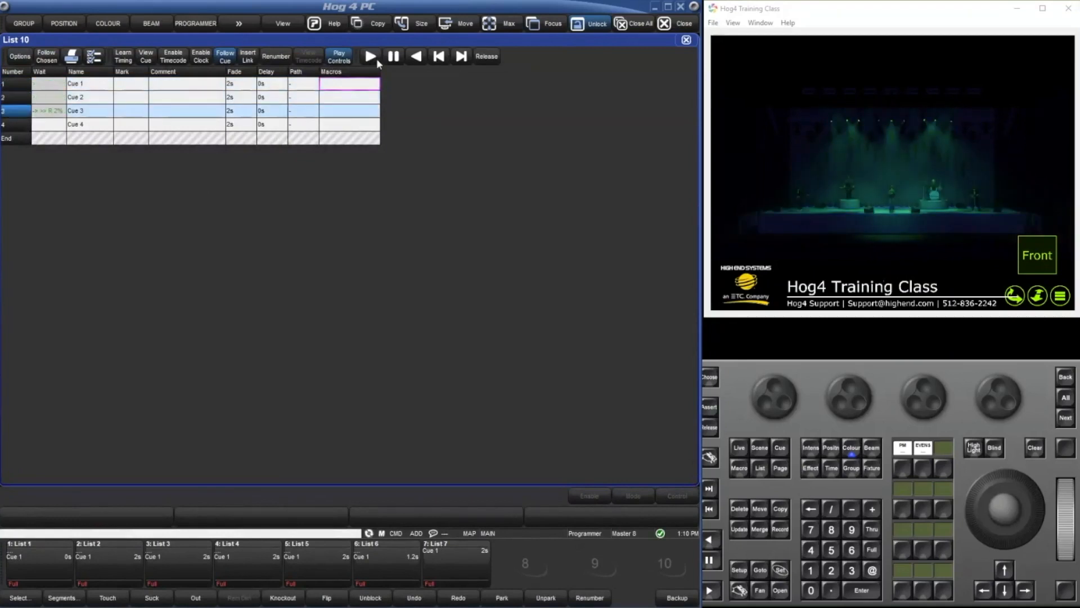
left_click(376, 59)
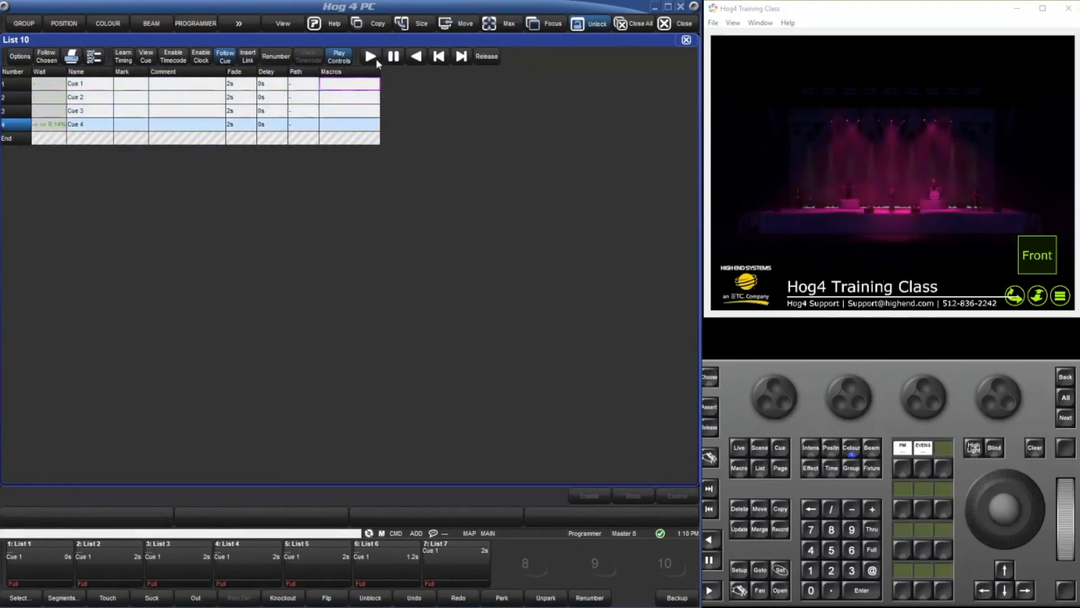
Release all running playbacks, select Cue 1 in List 10 and start playing the list again.
left_click(740, 591)
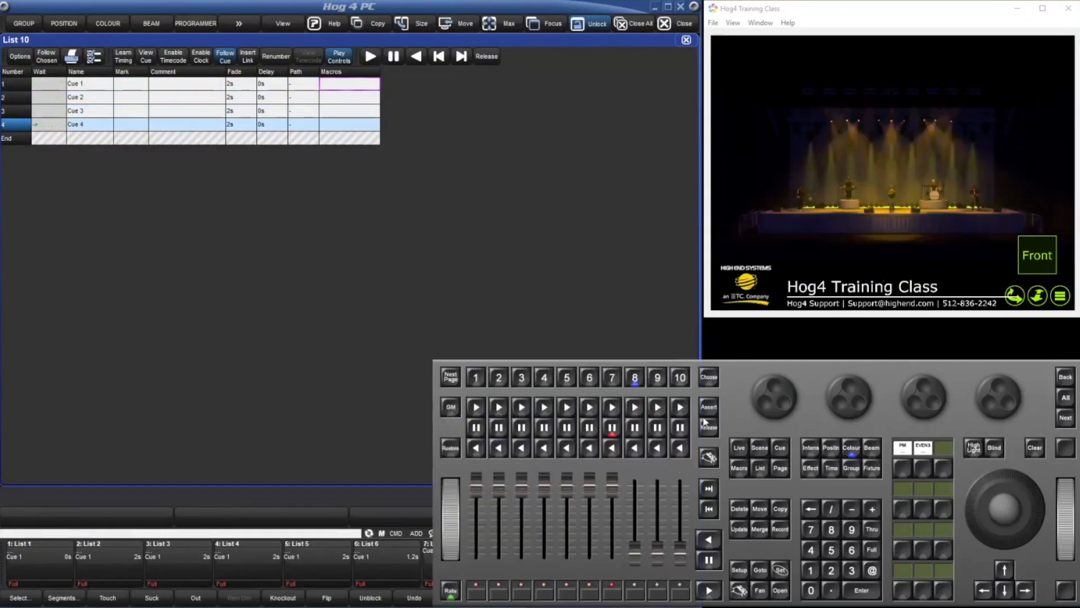
left_click(593, 342)
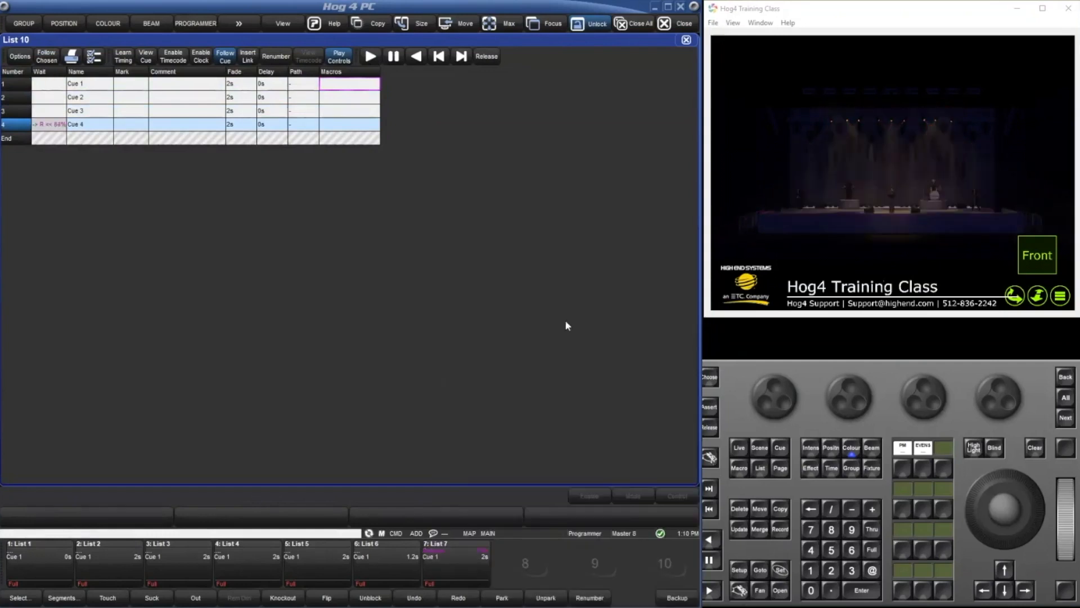
left_click(17, 82)
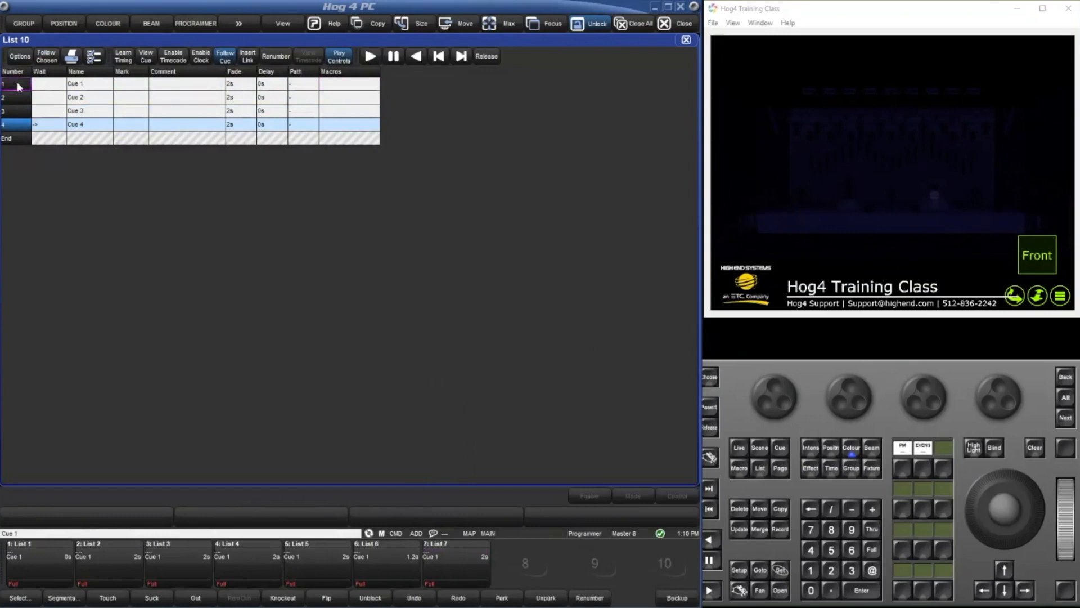
left_click(372, 56)
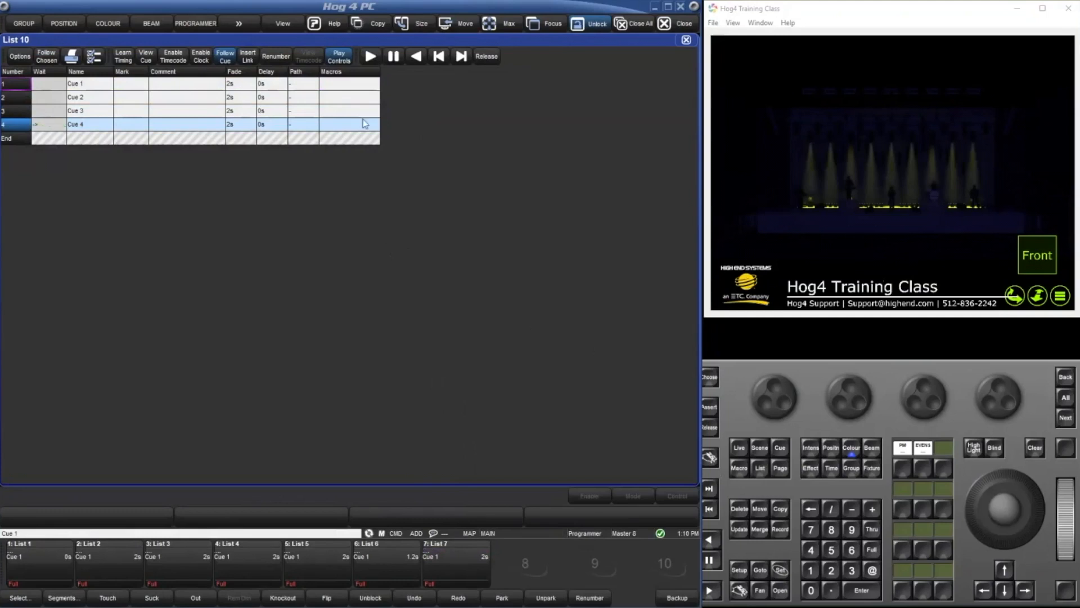
Try to open Cue 4 of List 10 from the command line and close all open windows.
left_click(781, 449)
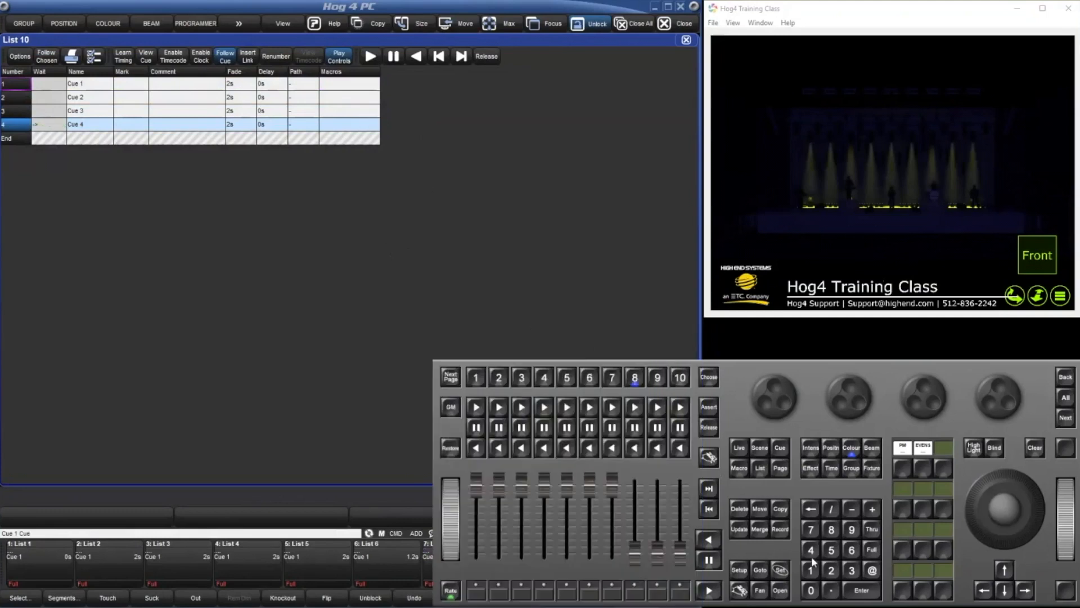
left_click(778, 589)
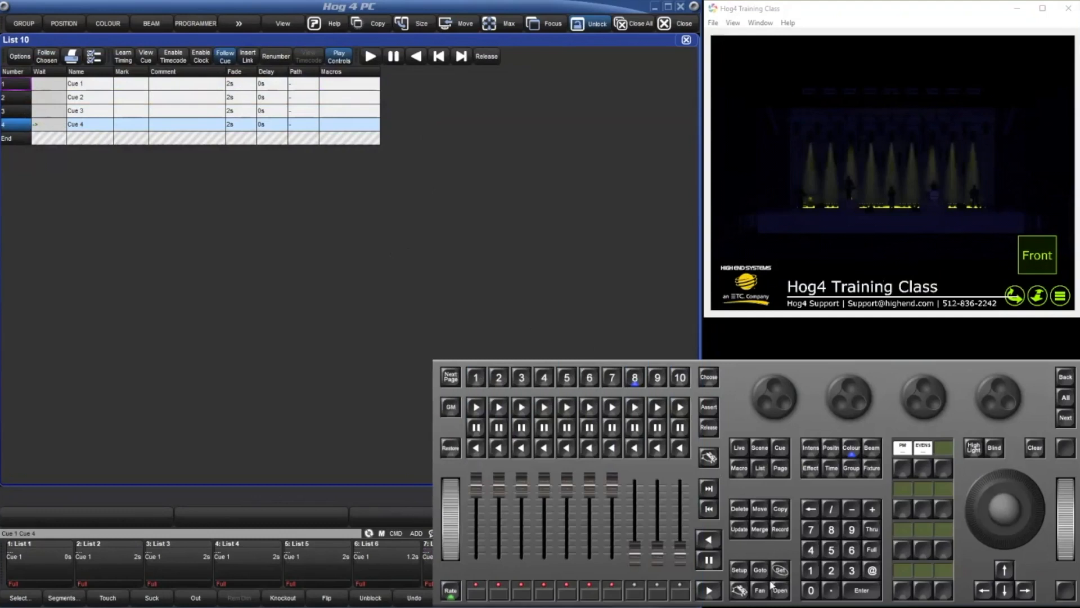
left_click(760, 467)
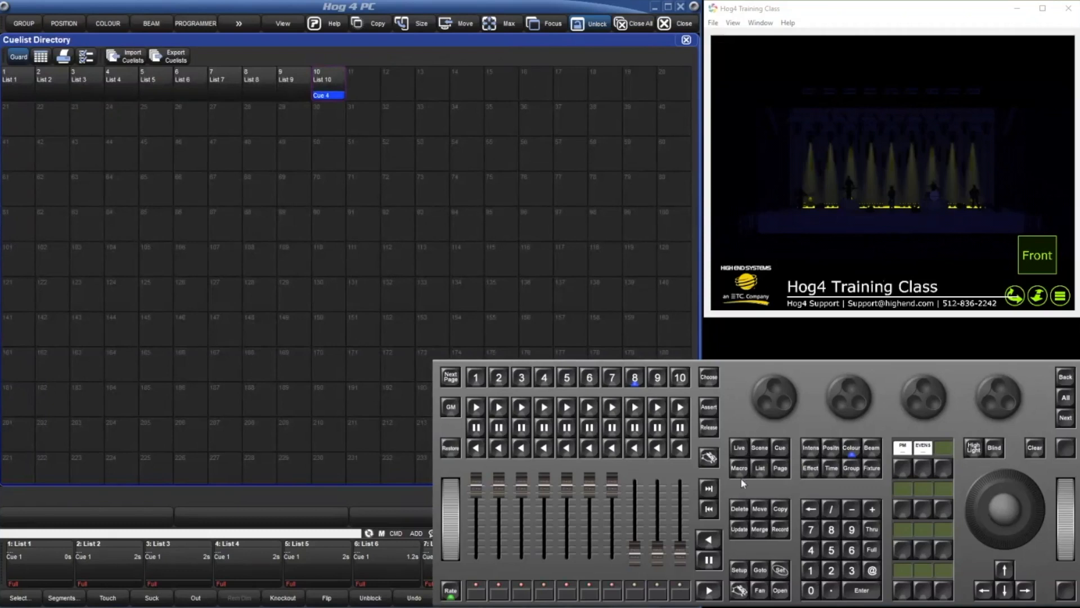
left_click(622, 25)
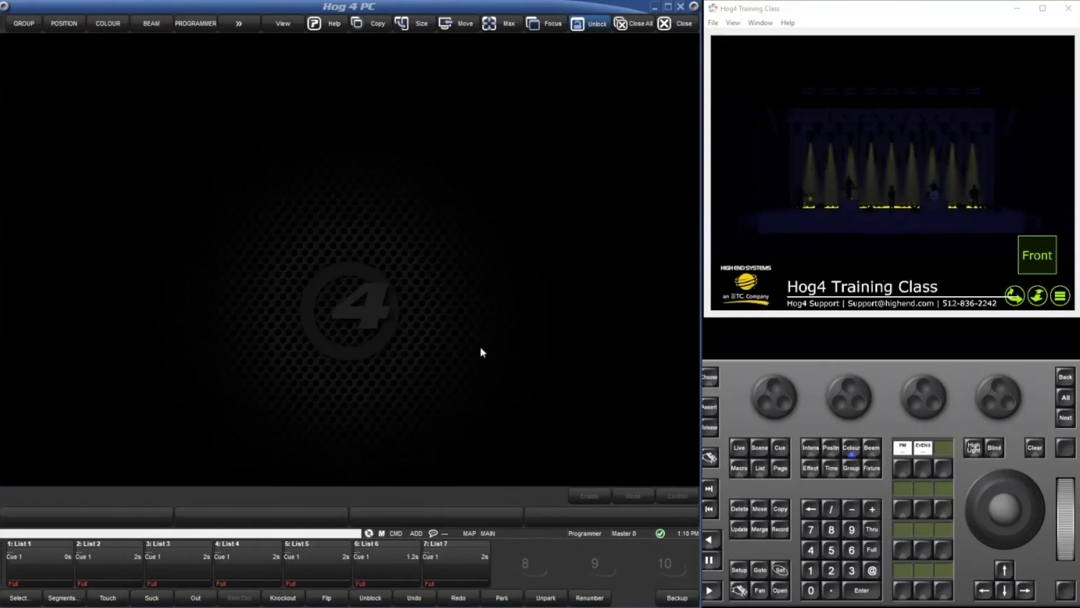
Start recording macro 3 and open Cue 1 of List 10 in the cue editor.
left_click(782, 531)
double_click(741, 470)
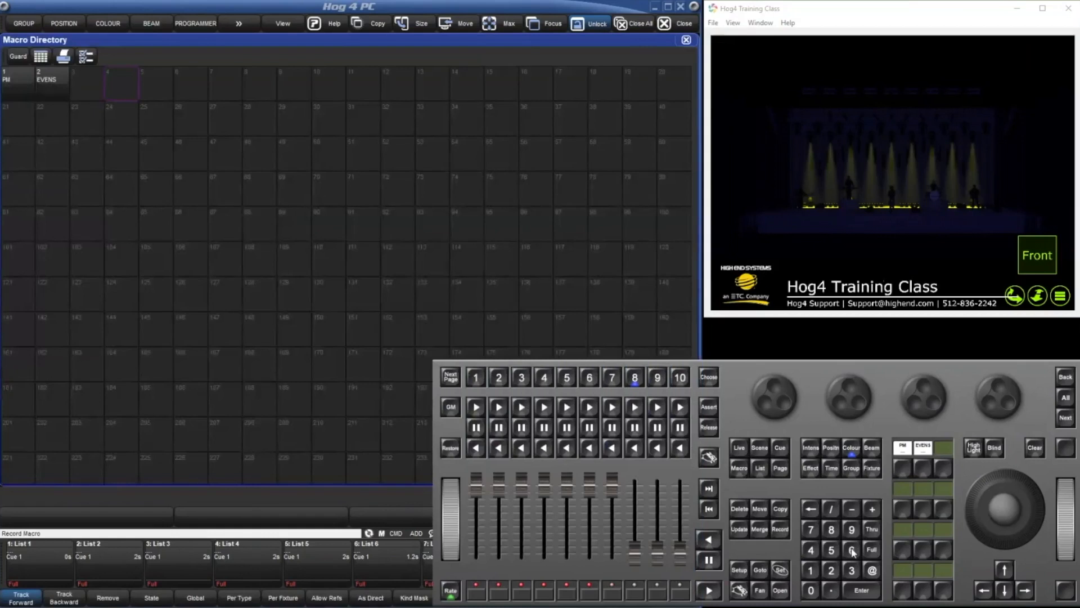
left_click(861, 590)
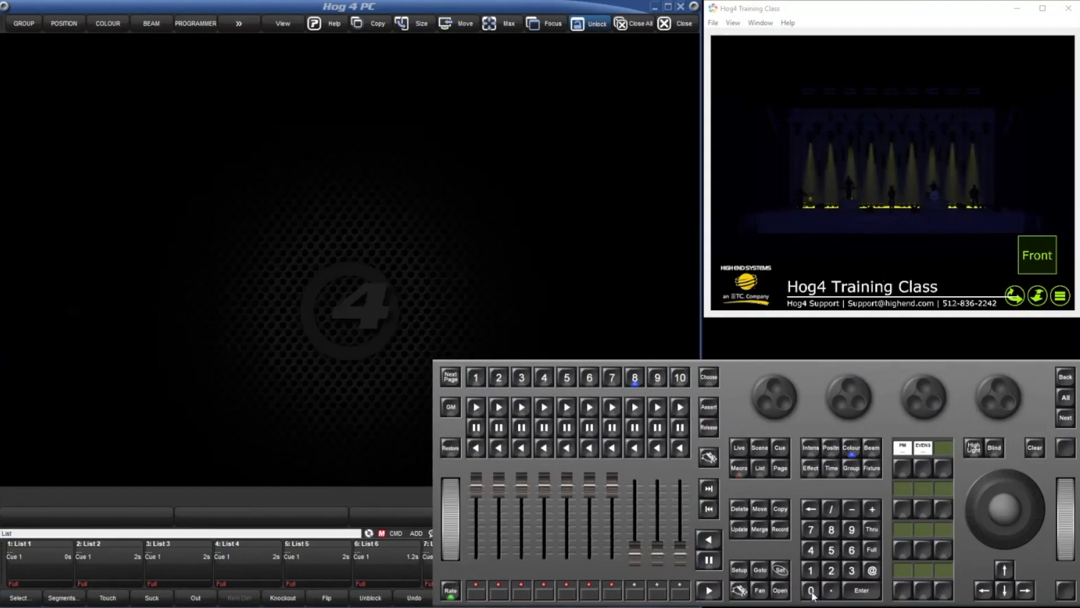
left_click(780, 591)
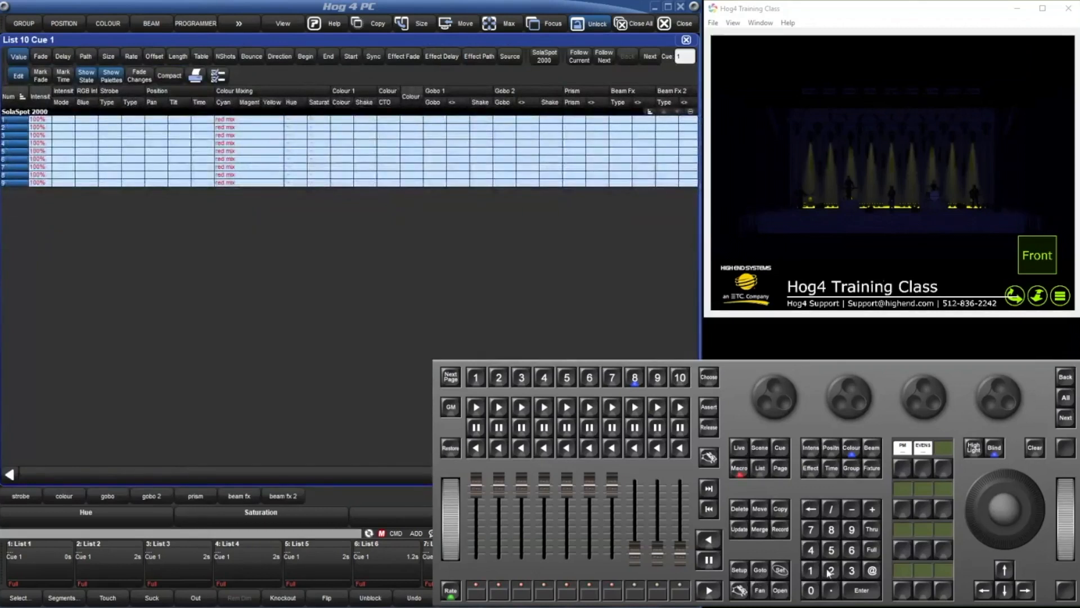
Copy the programming of SolaSpot 2000 fixtures 1 thru 9 to fixtures 201 onward, take the editor out of blind and update the cue.
left_click(810, 570)
left_click(872, 529)
left_click(851, 529)
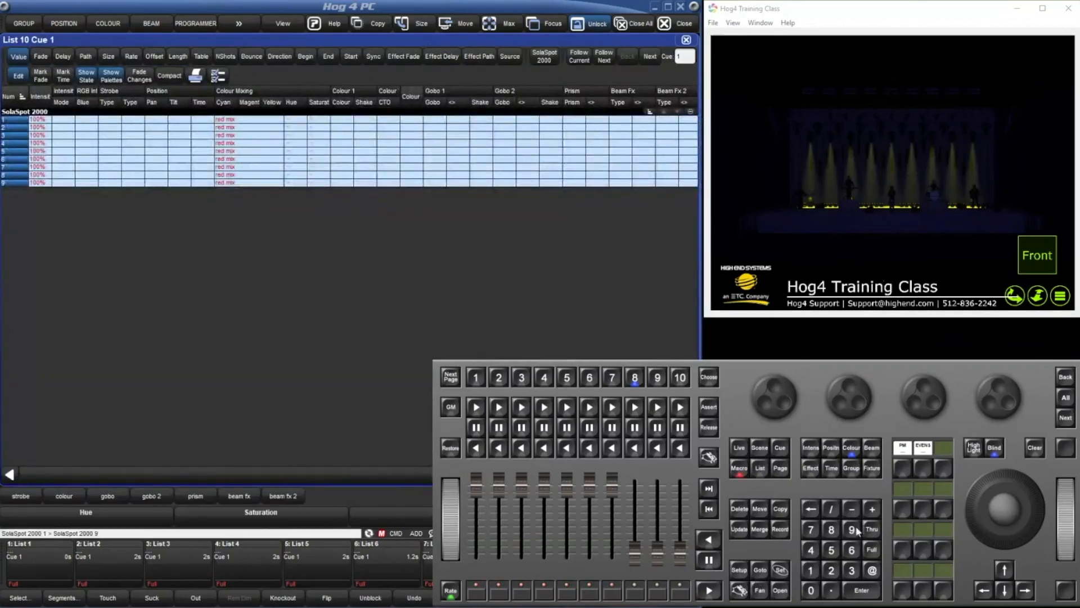
left_click(781, 510)
left_click(828, 571)
left_click(813, 588)
left_click(811, 570)
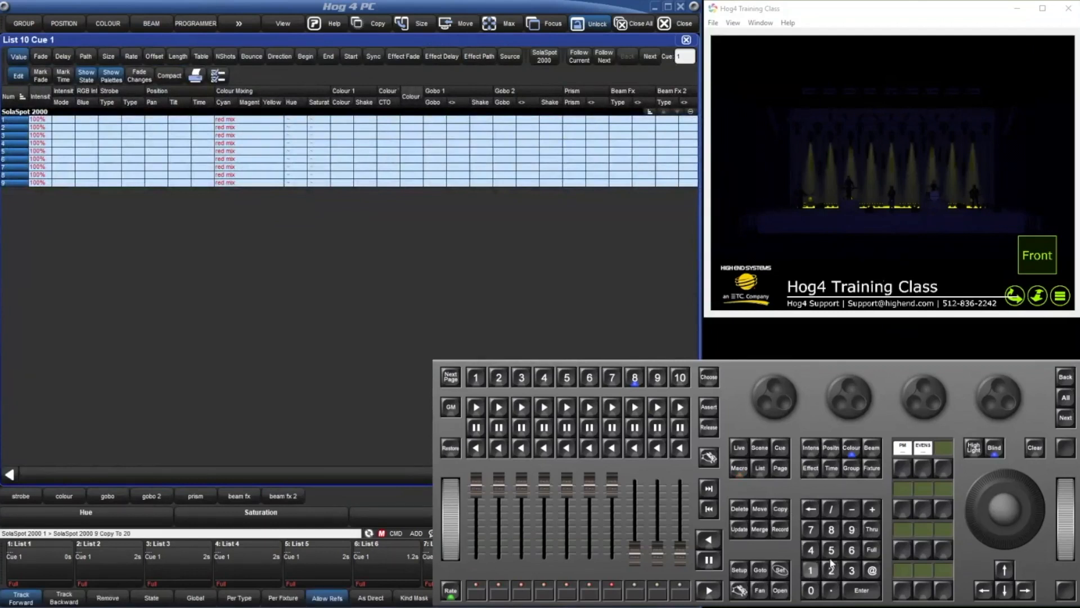
left_click(872, 591)
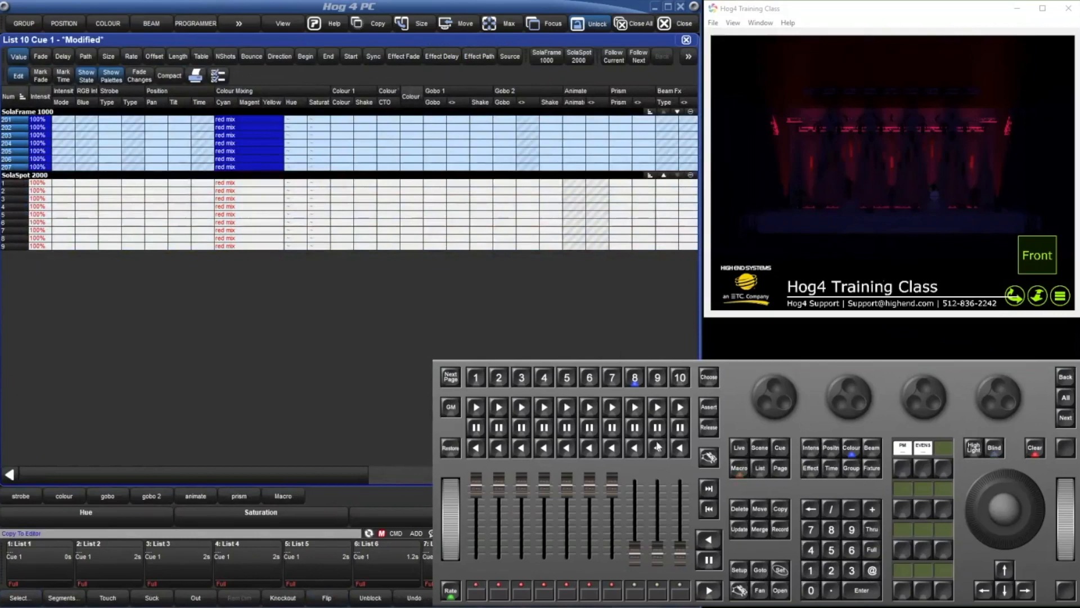
left_click(741, 531)
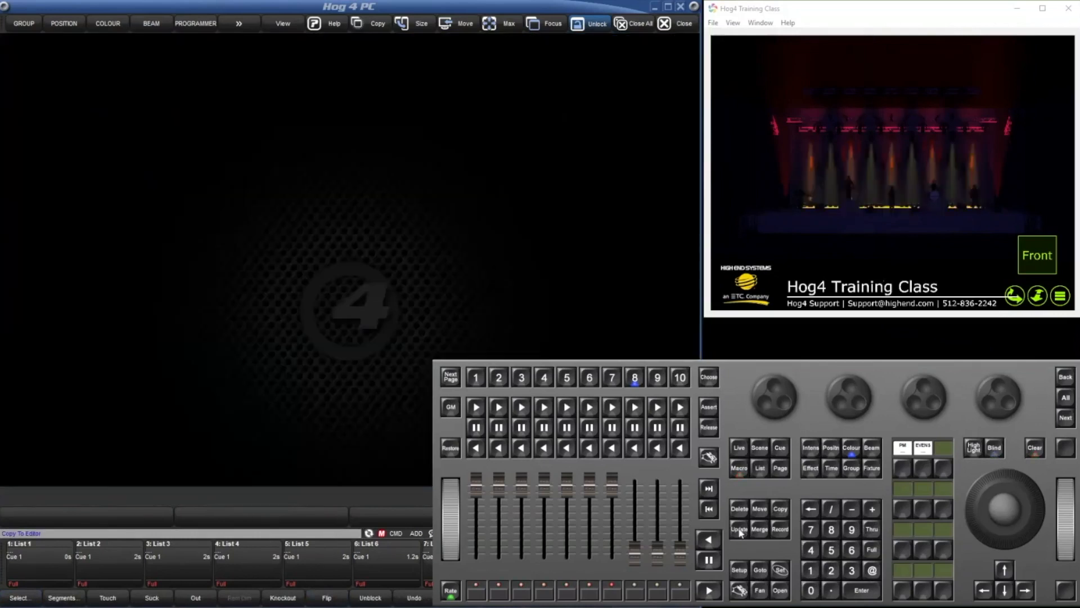
Stop recording the macro and open macro 3 from the Macro Directory to list its recorded steps.
left_click(741, 469)
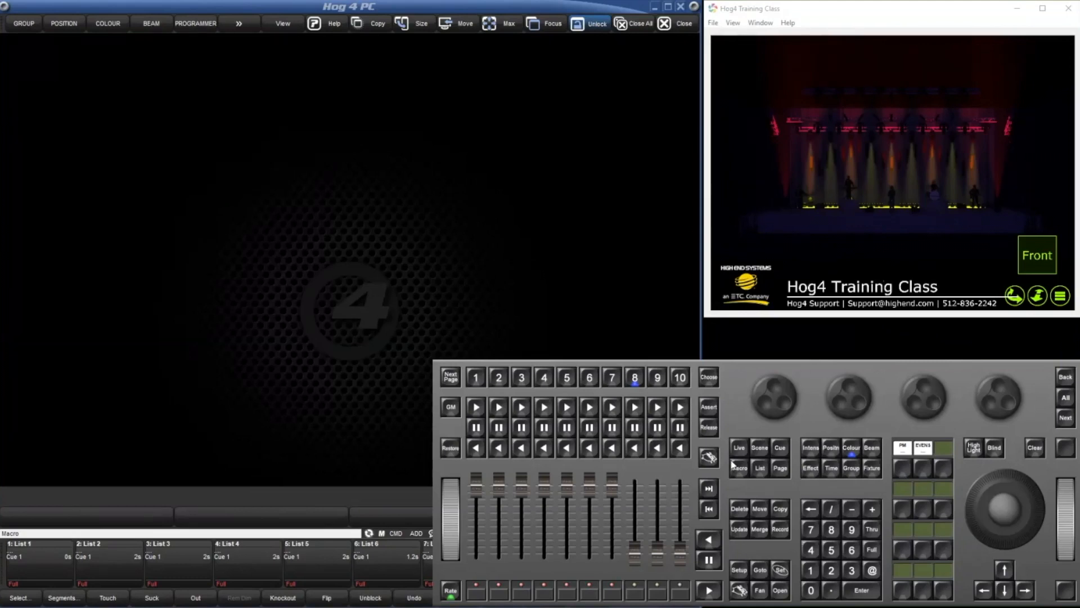
left_click(740, 471)
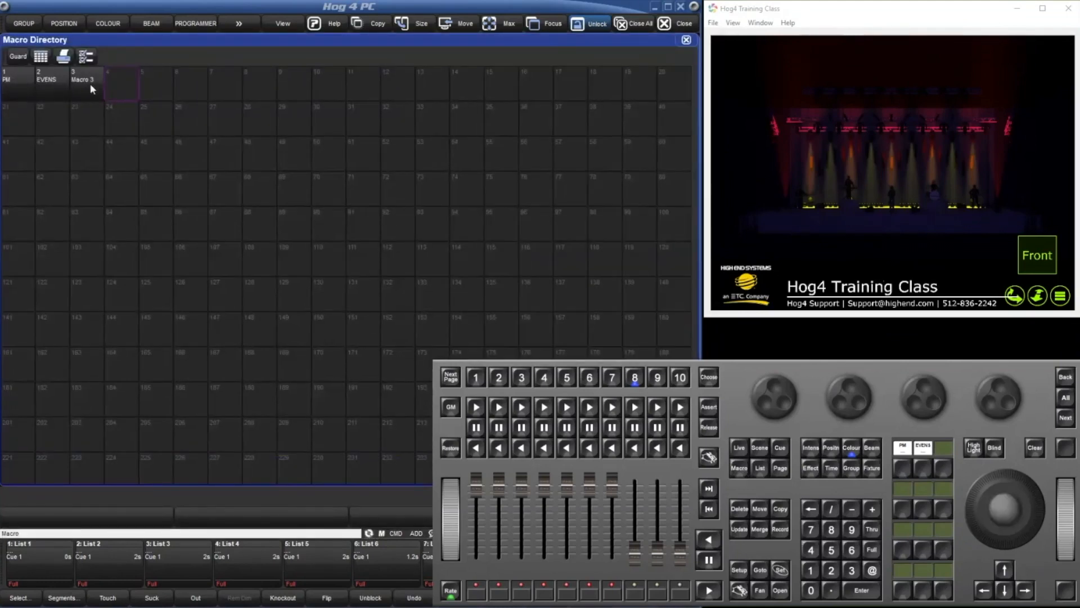
left_click(90, 83)
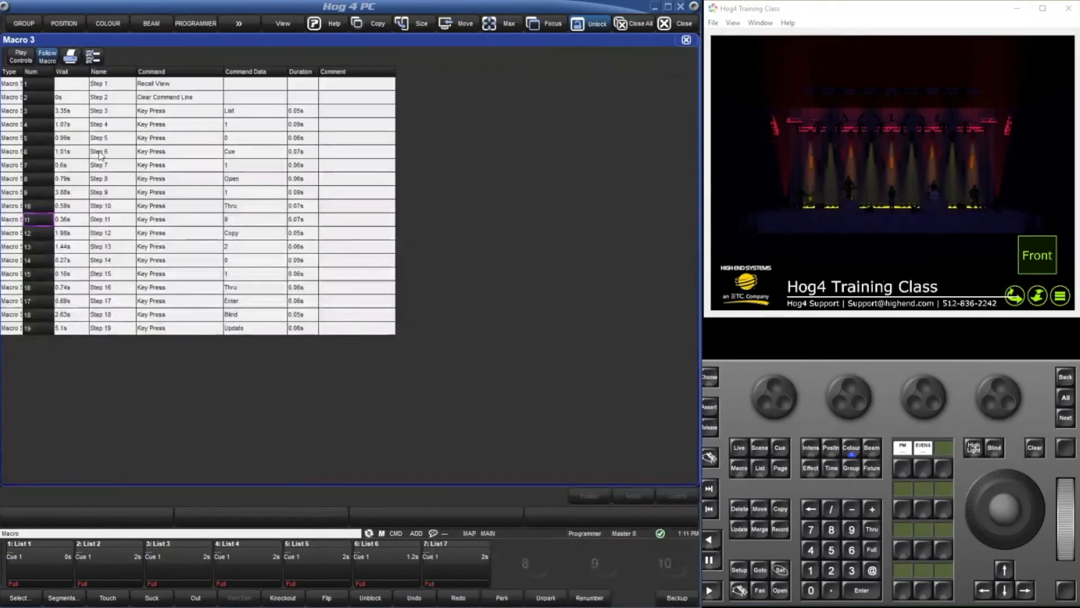
Set the wait time of steps 3 to 19 in macro 3 to 0.1 s.
left_click_drag(71, 111, 71, 324)
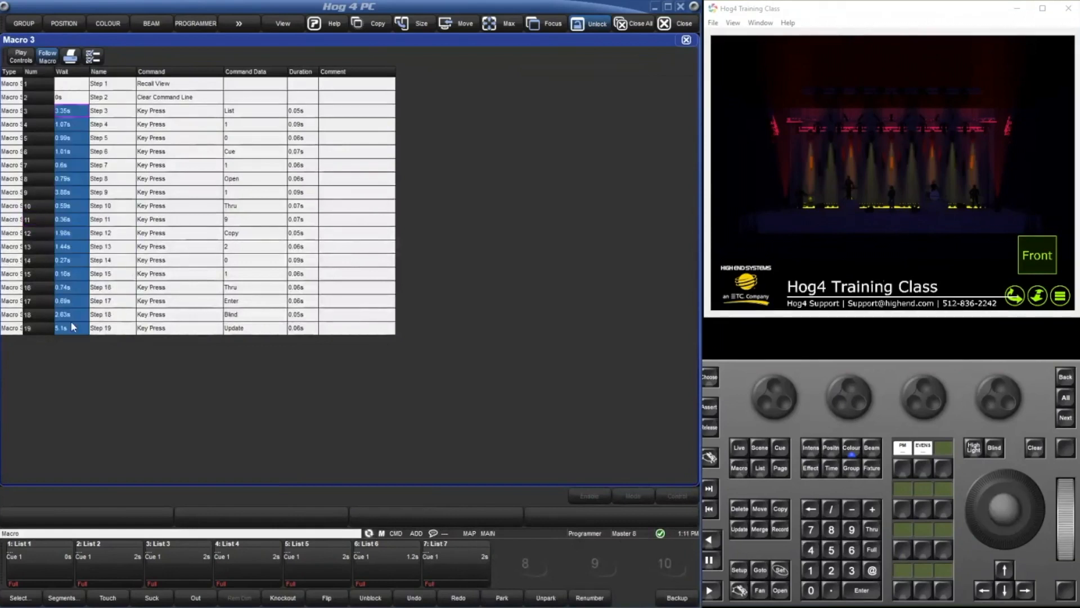
type("s")
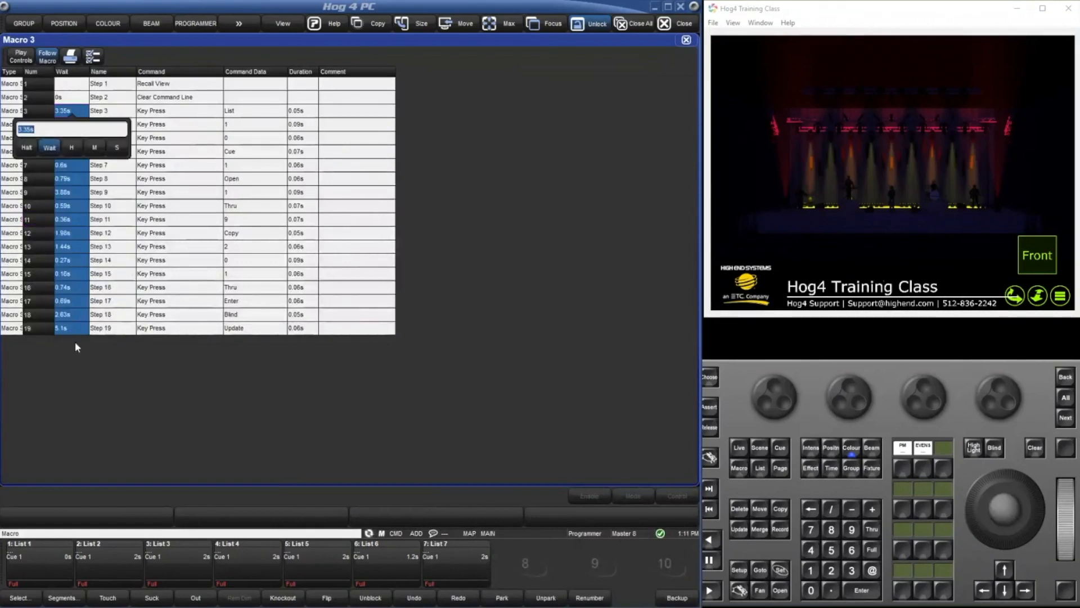
type("0.1")
key("Return")
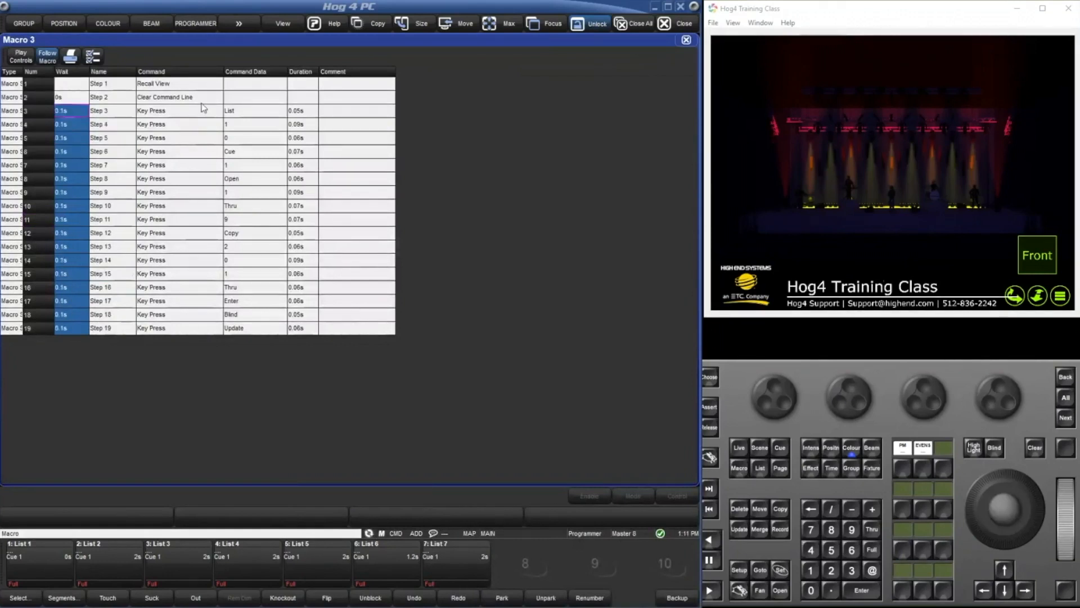
Delete step 7, the cue number key press, from macro 3.
left_click(174, 140)
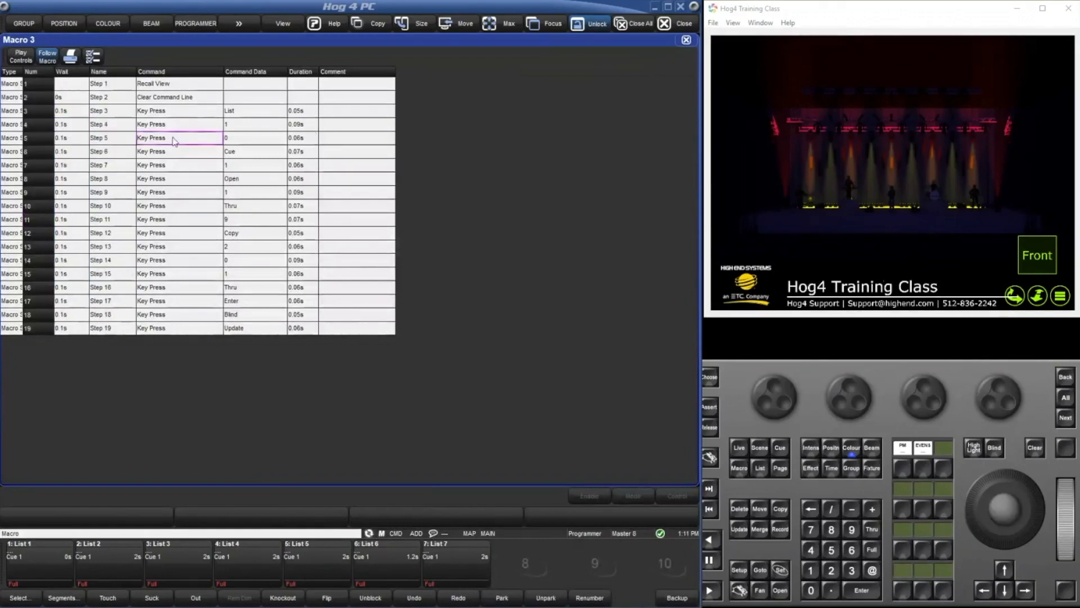
left_click(211, 164)
left_click(248, 167)
left_click(39, 165)
key("Delete")
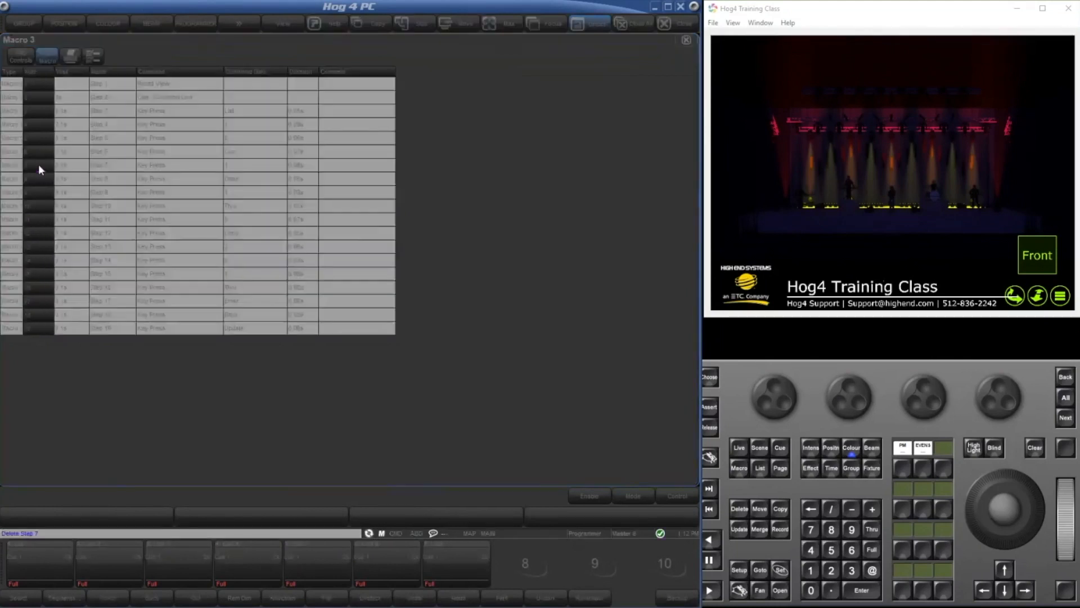
key("Return")
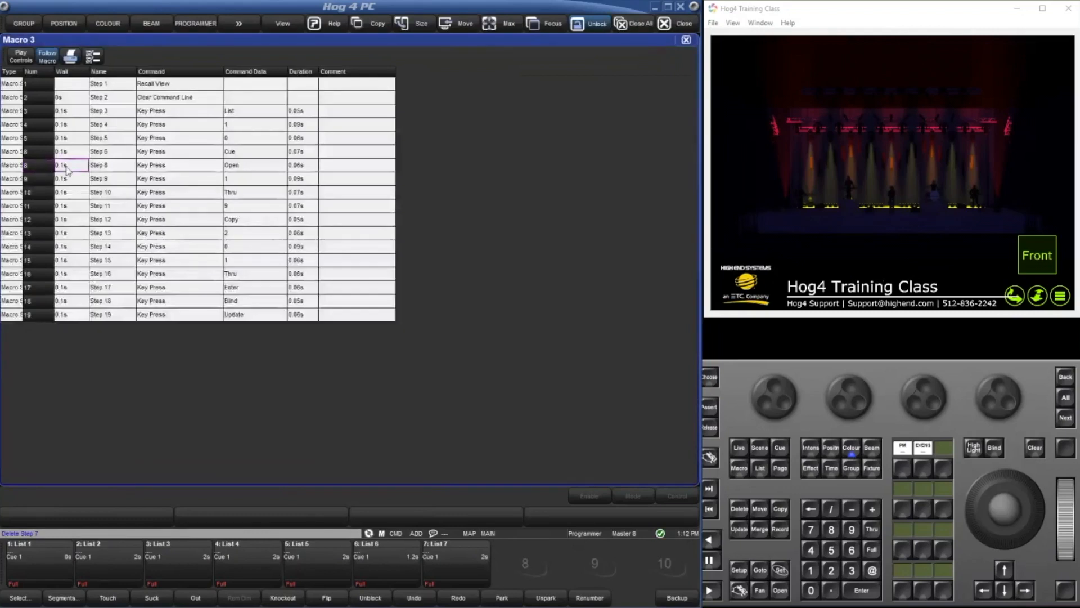
Clear the wait times of steps 8 and 19 in macro 3 and close the macro and the Macro Directory.
left_click(79, 169)
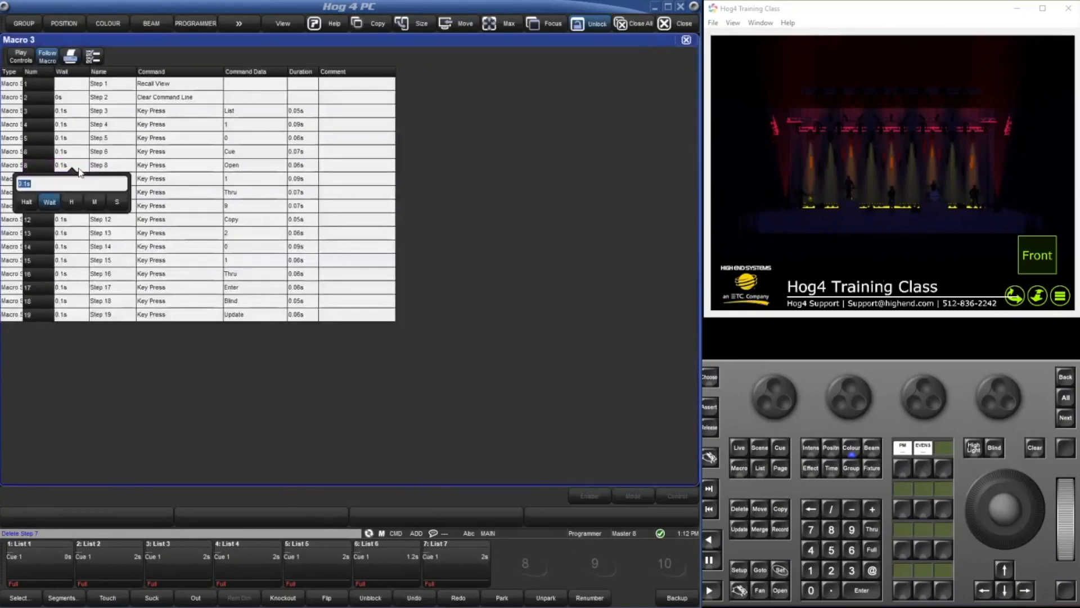
key("BackSpace")
key("Return")
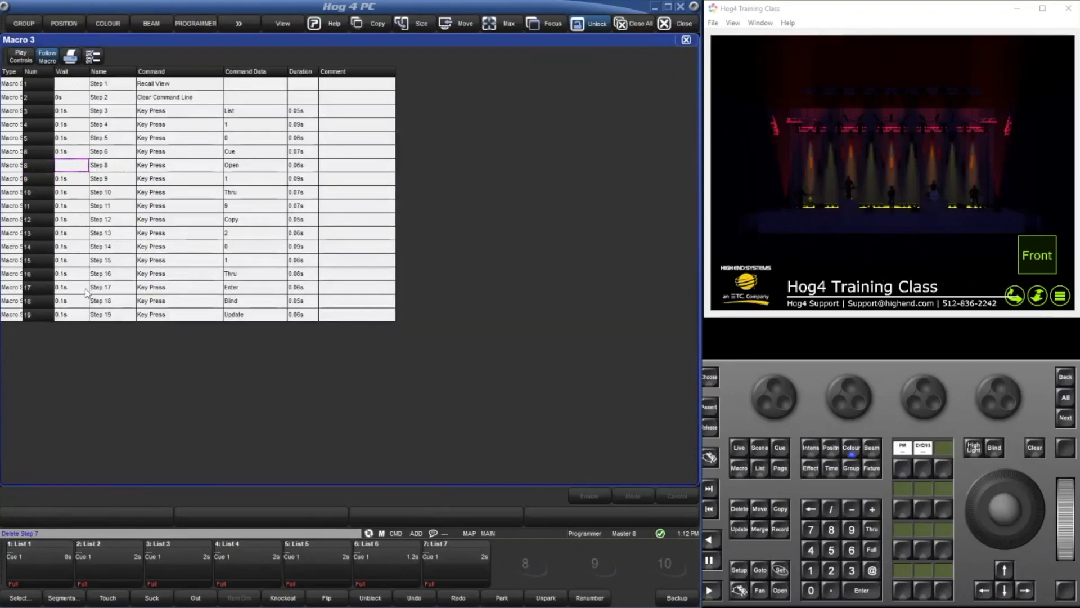
left_click(82, 316)
left_click(82, 316)
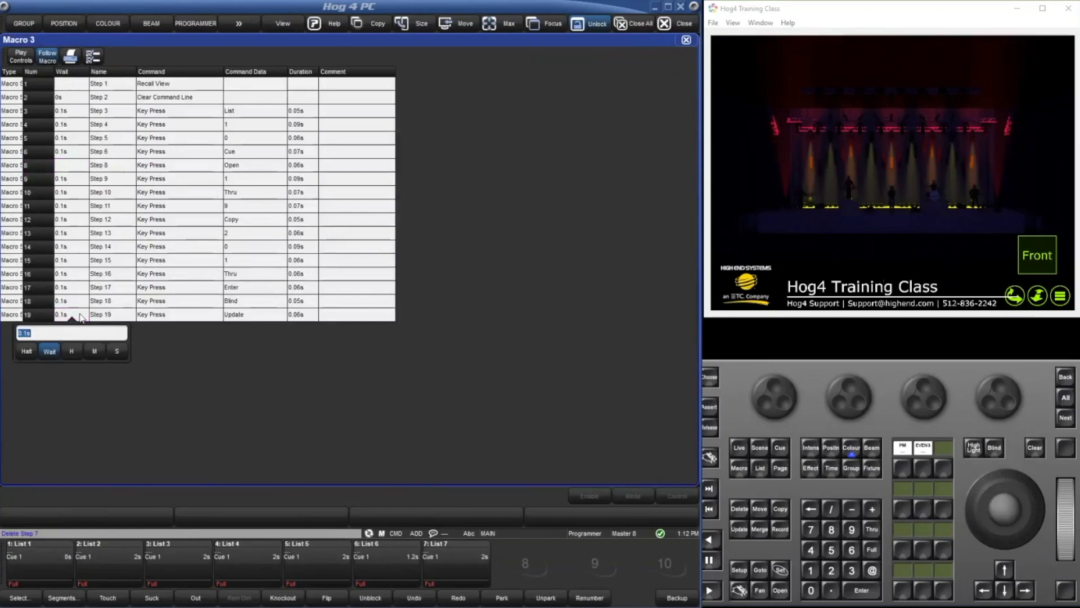
key("BackSpace")
key("Return")
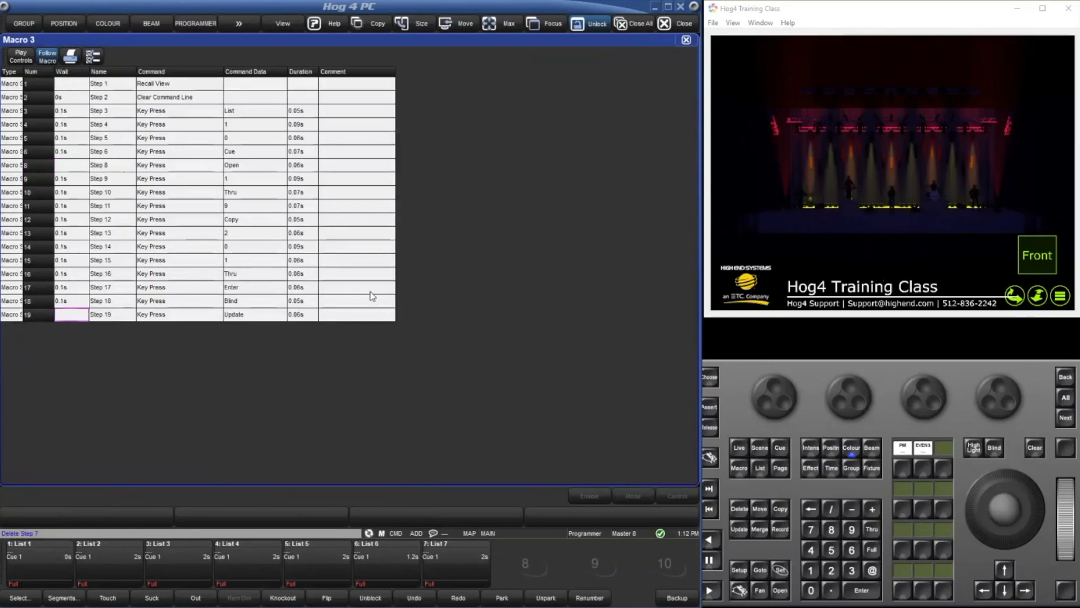
left_click(685, 40)
left_click(685, 40)
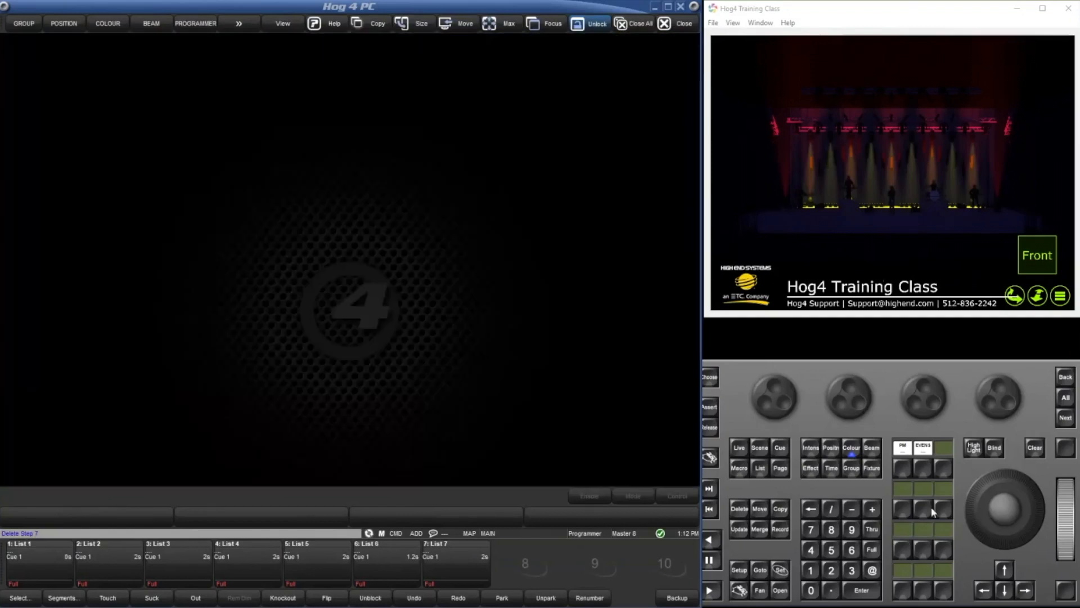
Record macro 3 onto command key 4.
left_click(740, 467)
left_click(853, 572)
left_click(779, 529)
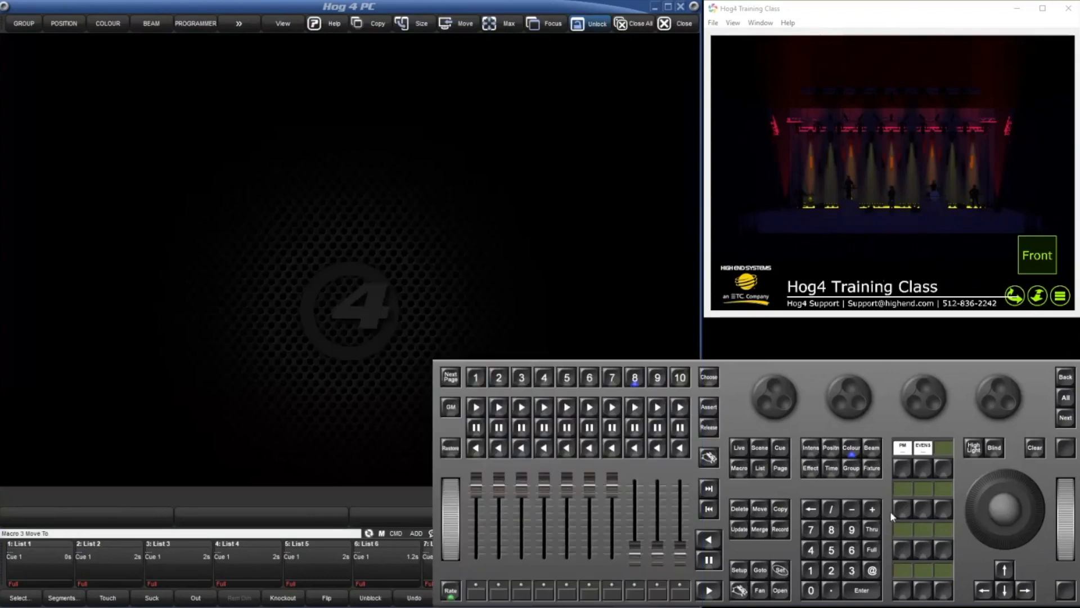
left_click(899, 511)
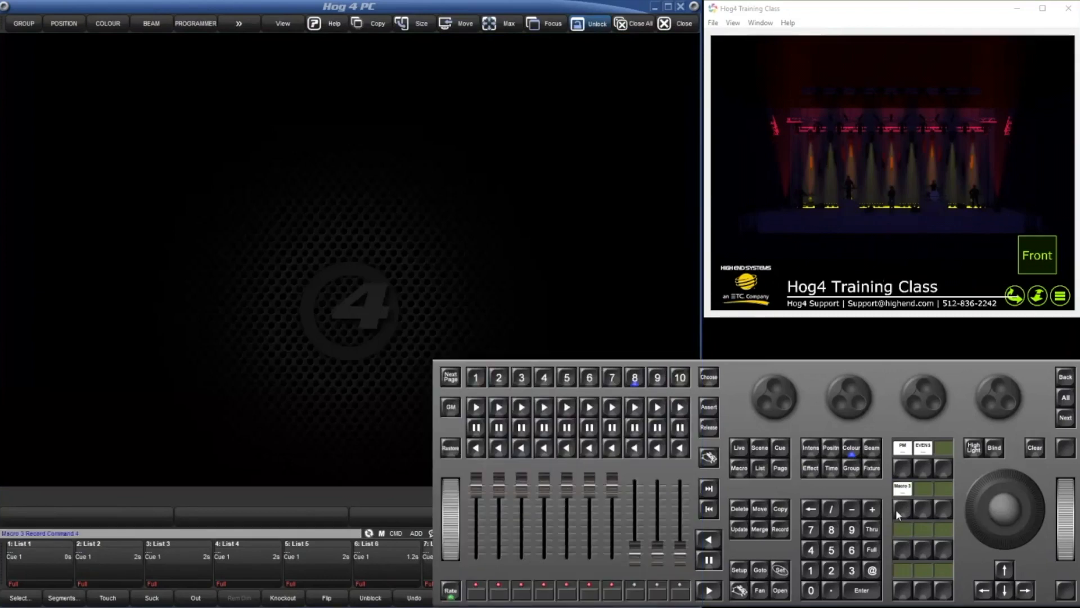
Run macro 3 from command key 4 repeatedly, starting with List 10 cues 2 and 3, and resume it at its pauses.
left_click(896, 510)
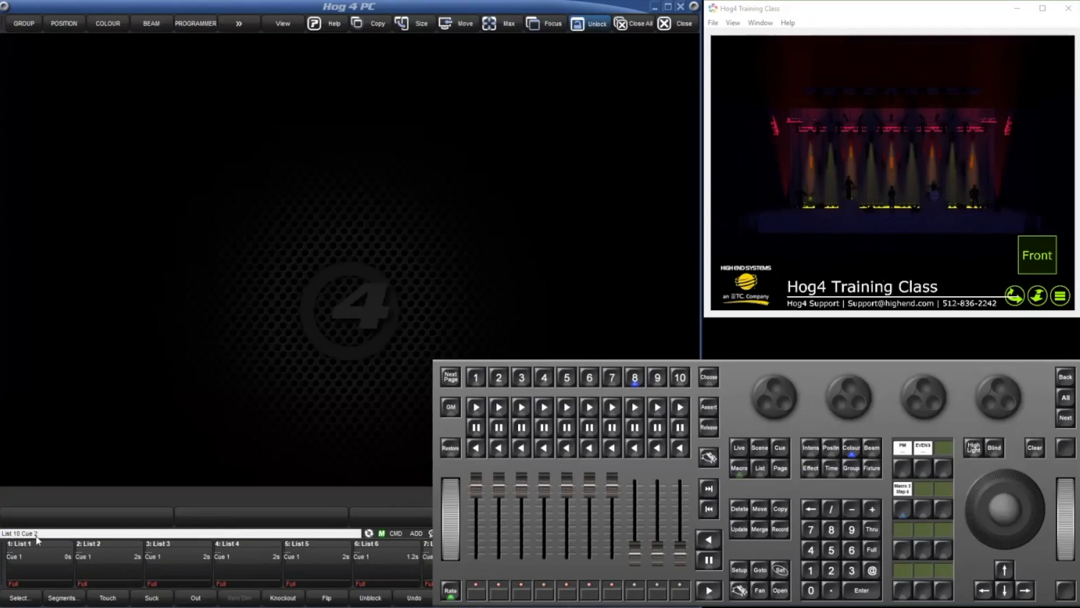
left_click(899, 511)
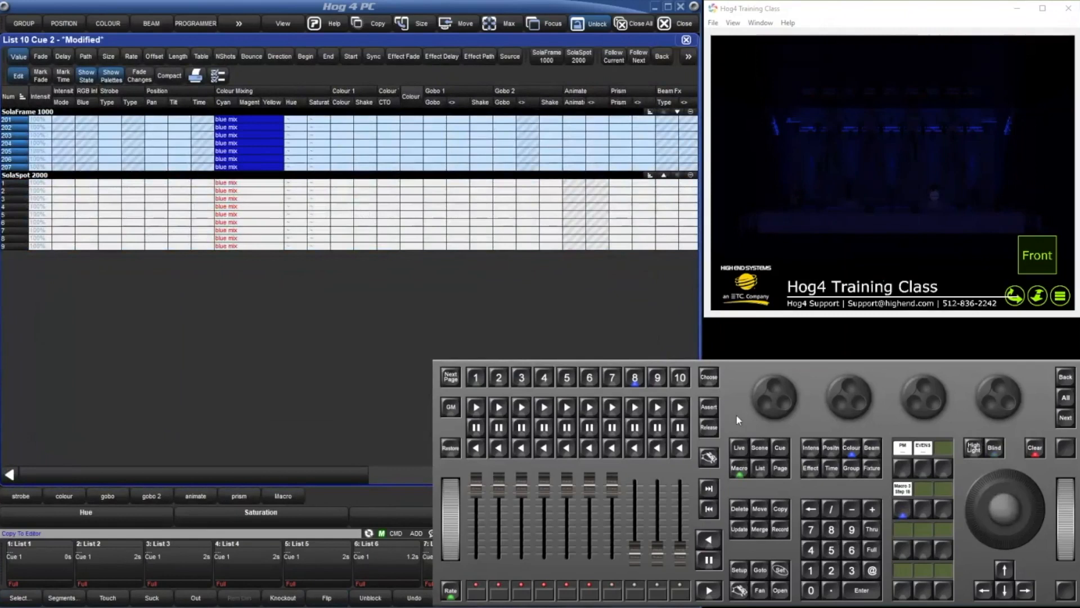
left_click(900, 507)
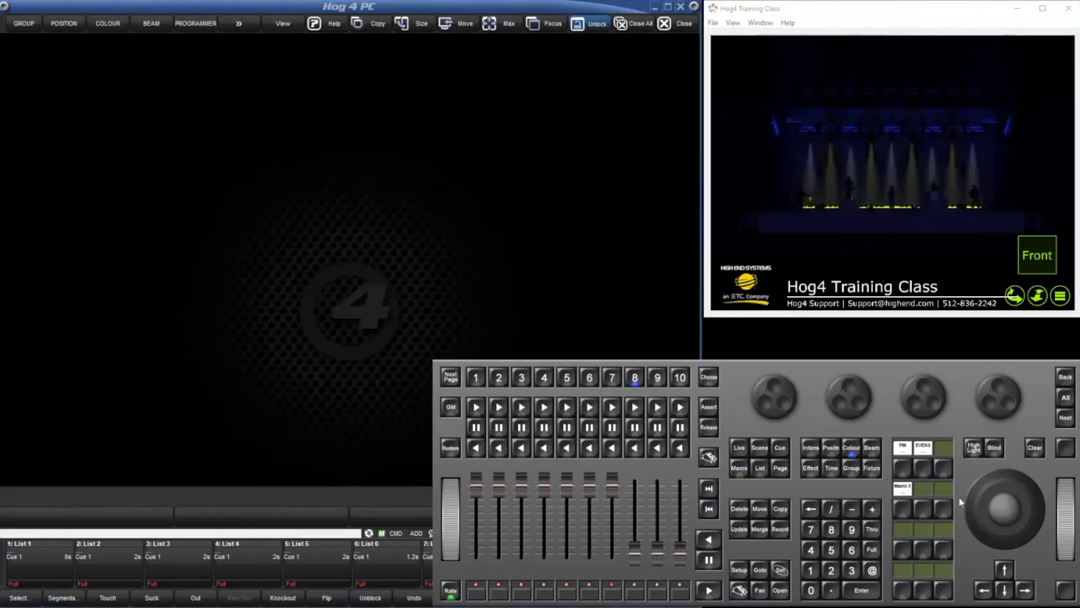
left_click(907, 509)
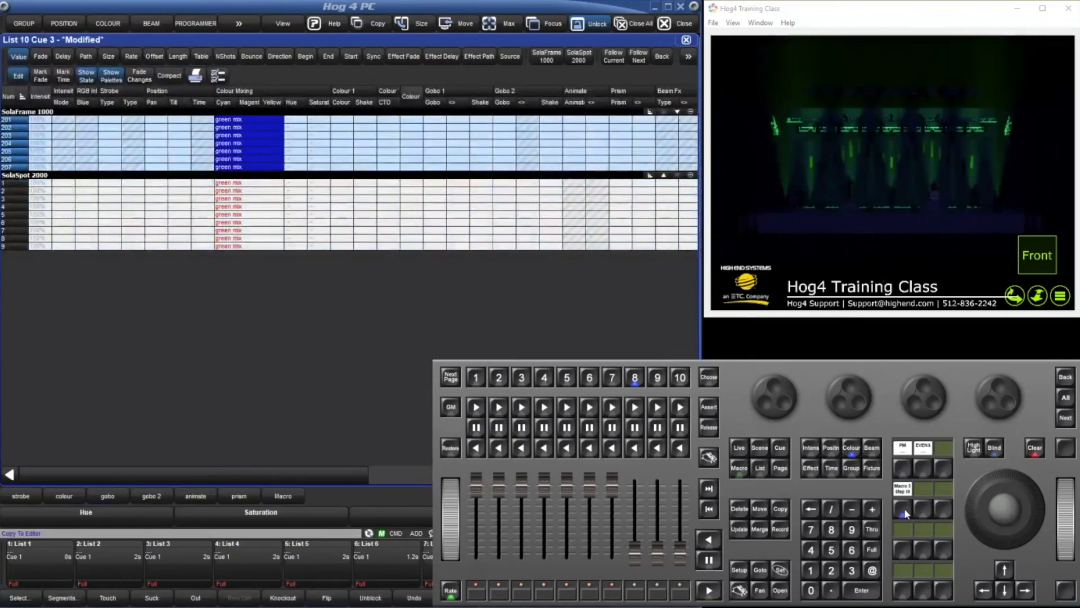
left_click(904, 515)
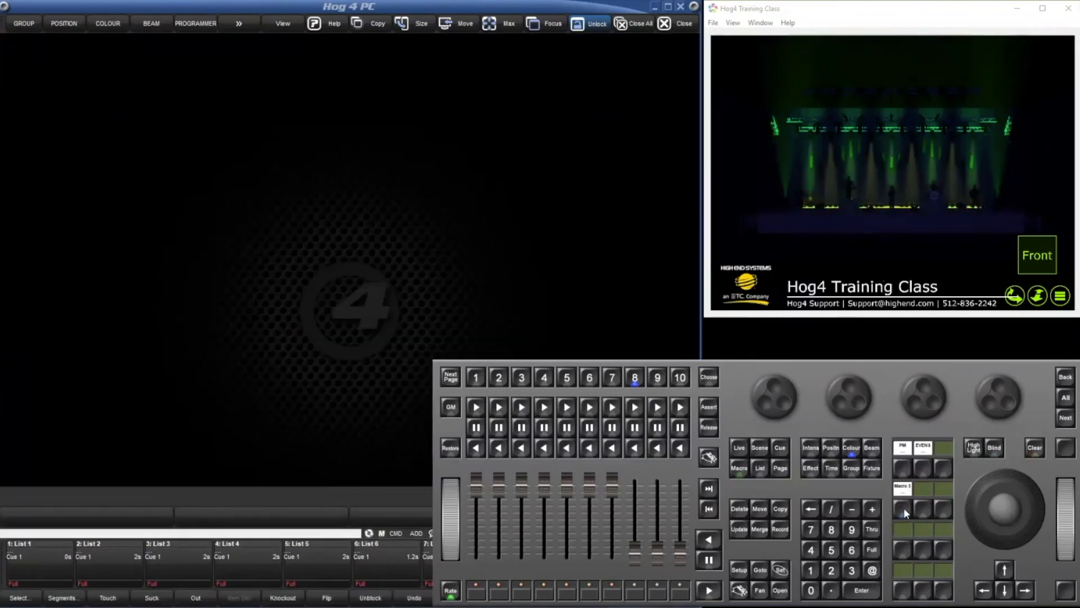
left_click(902, 510)
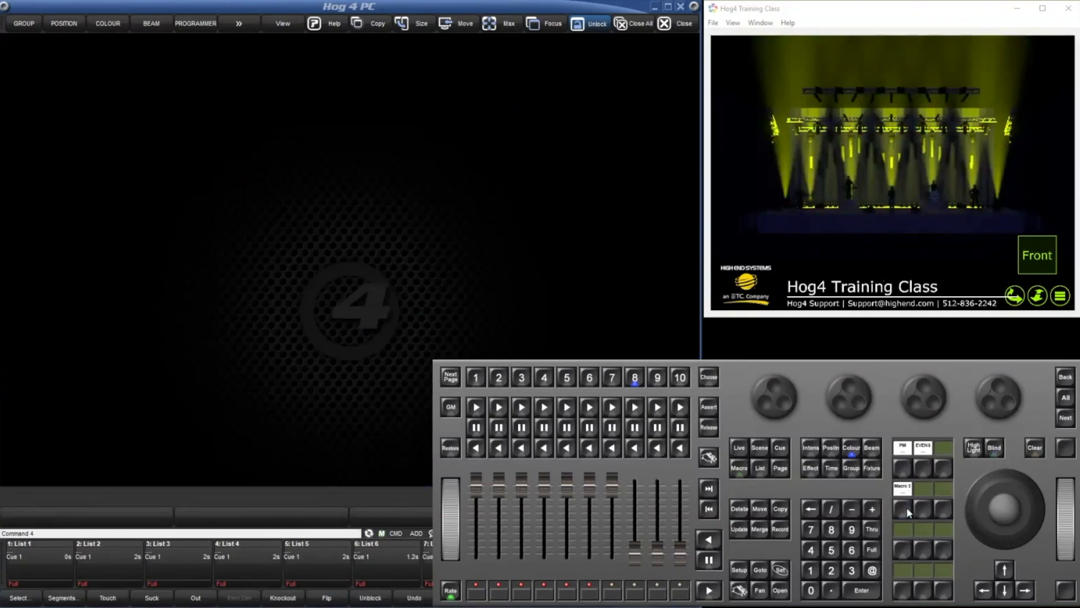
Open macro 3 from the Macro Directory to examine its step wait times, especially step 8, and close both windows.
left_click(300, 299)
double_click(336, 304)
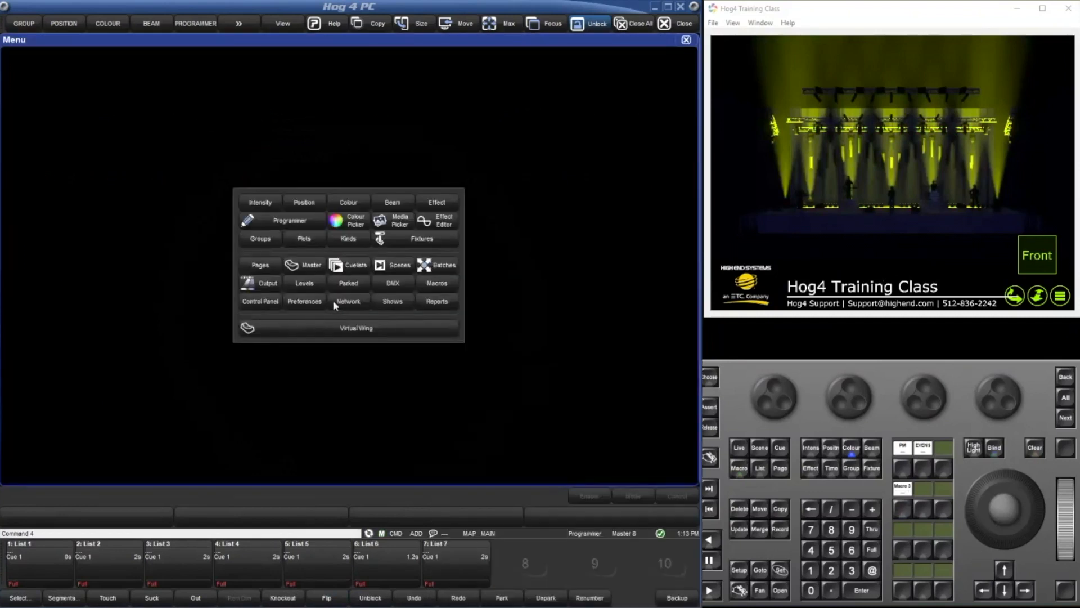
left_click(427, 280)
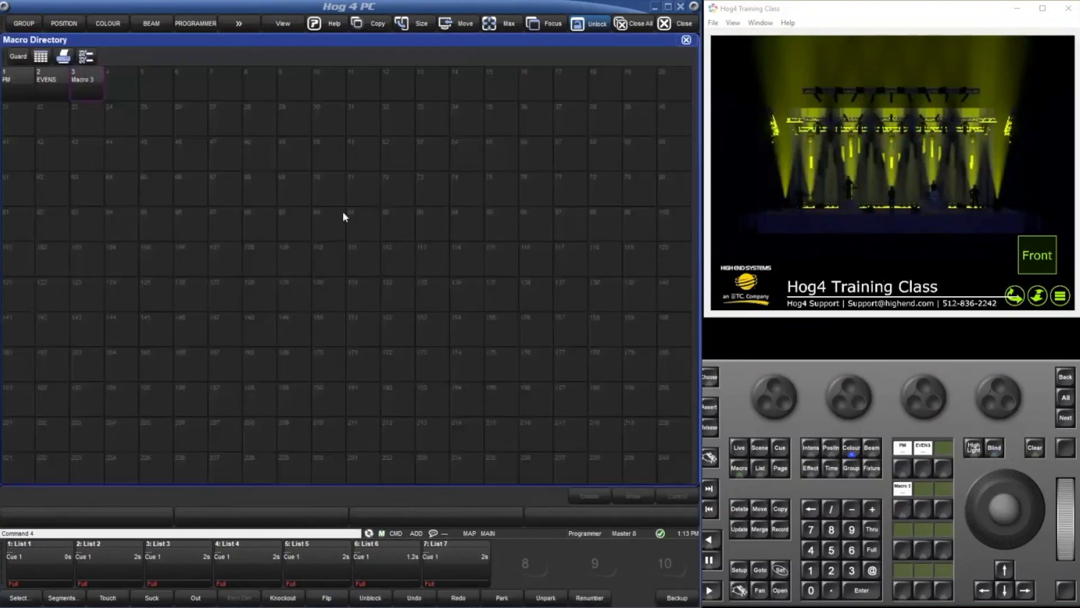
left_click(81, 84)
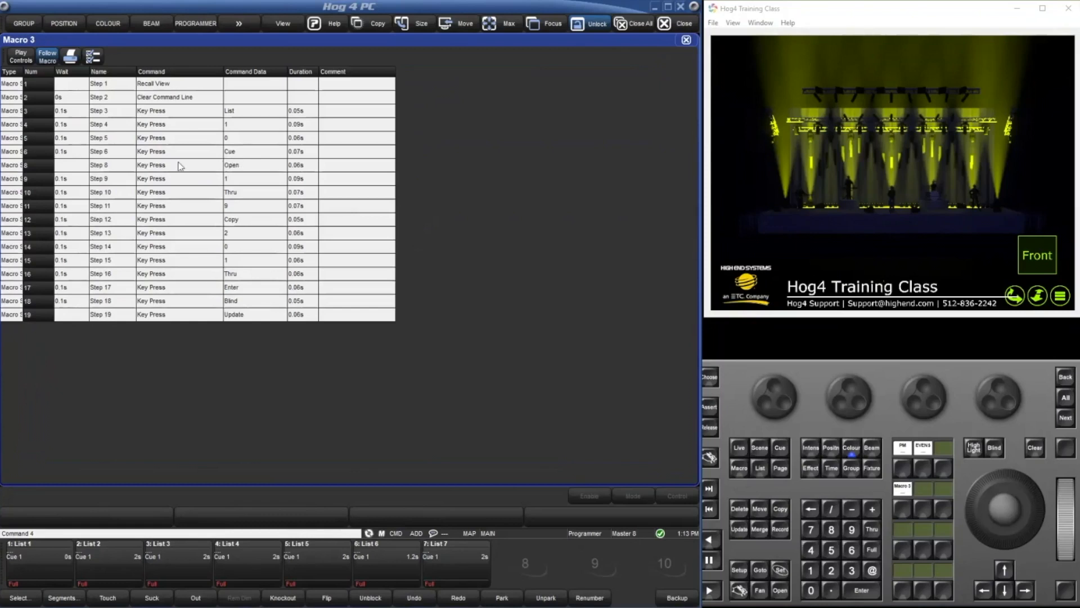
left_click(81, 166)
key("BackSpace")
key("BackSpace")
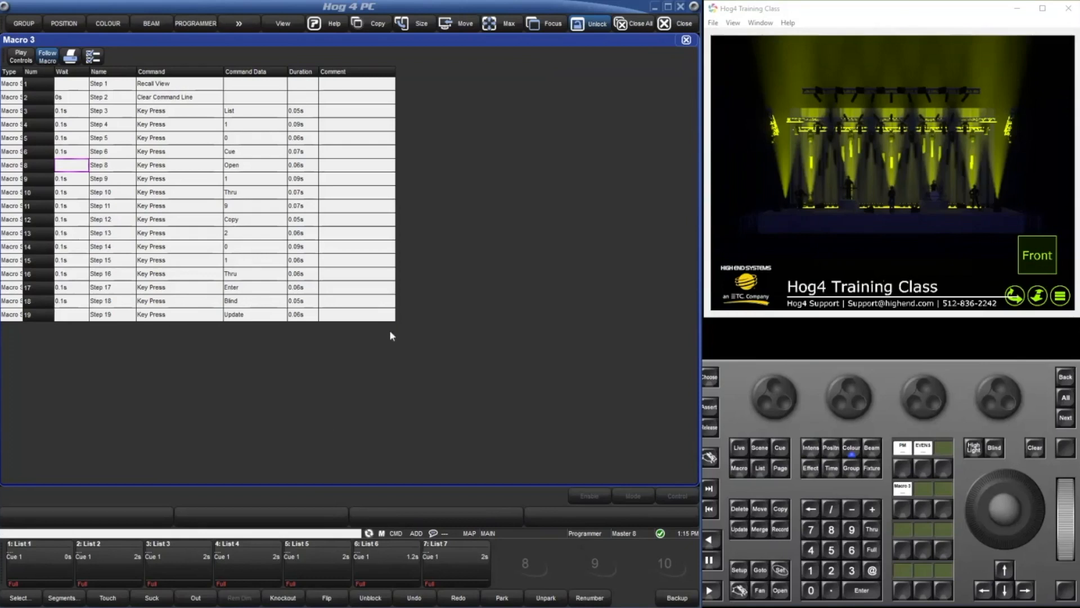
left_click(687, 40)
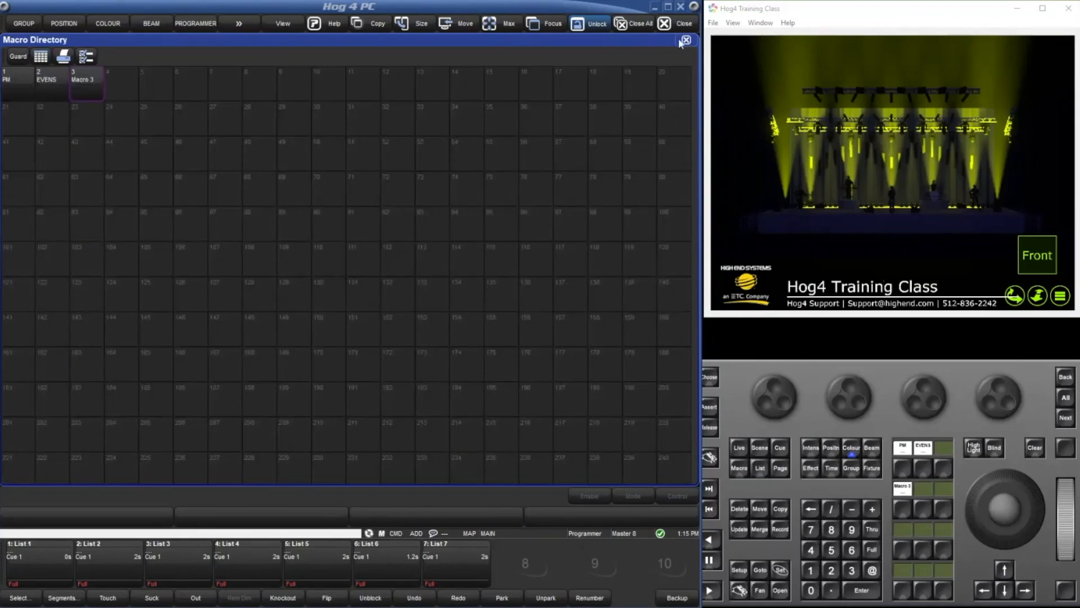
left_click(687, 40)
Open the Console node's settings from the Network window and show its MIDI Configuration.
double_click(224, 326)
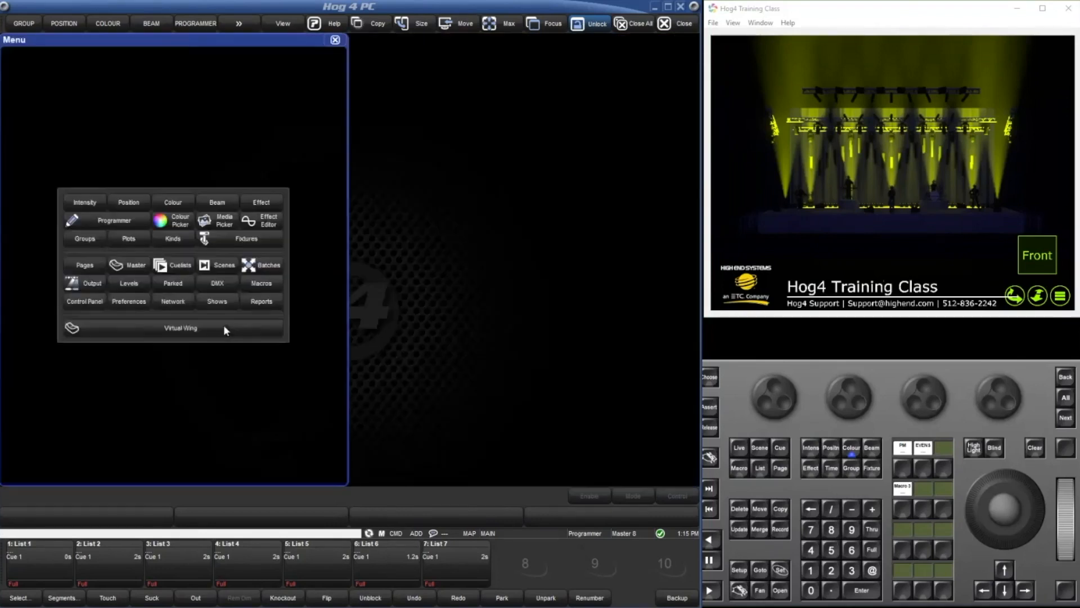
left_click(173, 299)
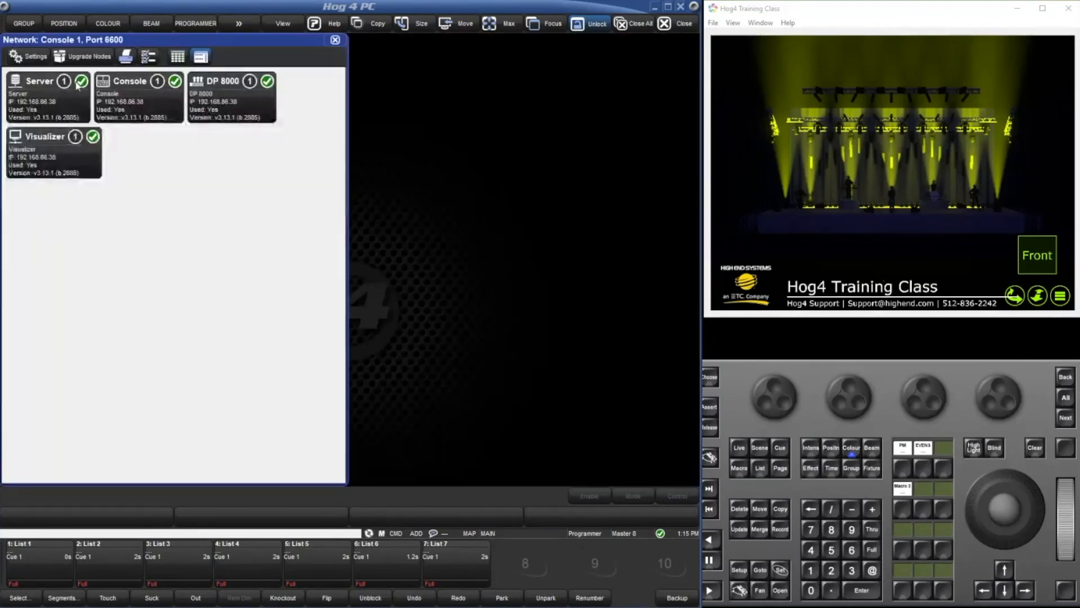
left_click(116, 103)
left_click(33, 56)
left_click(190, 155)
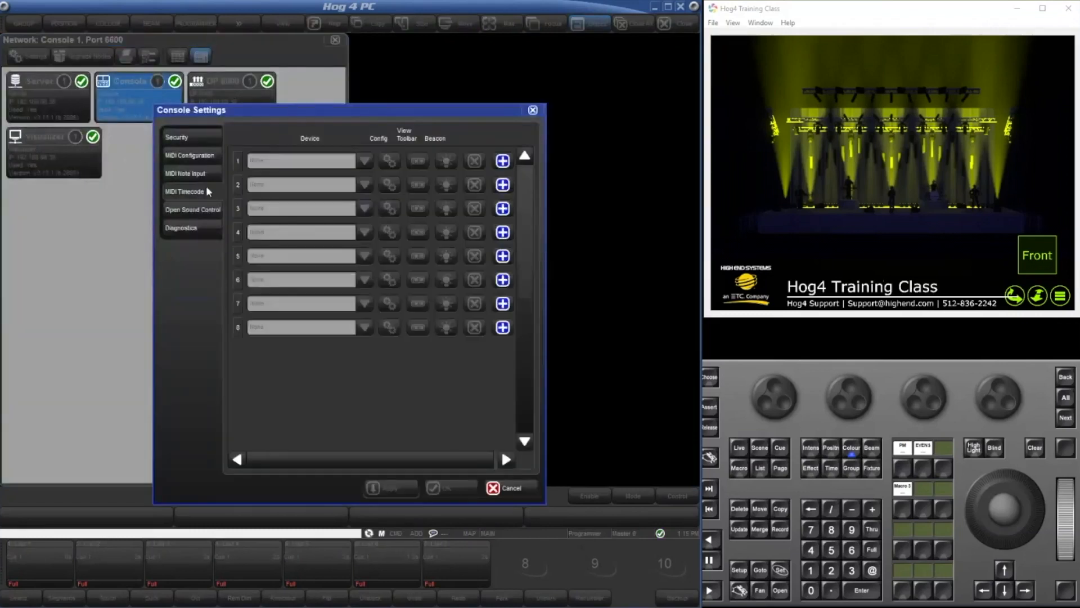
Assign Comment Macros to MIDI channel 1 for the console's MIDI note input.
left_click(194, 173)
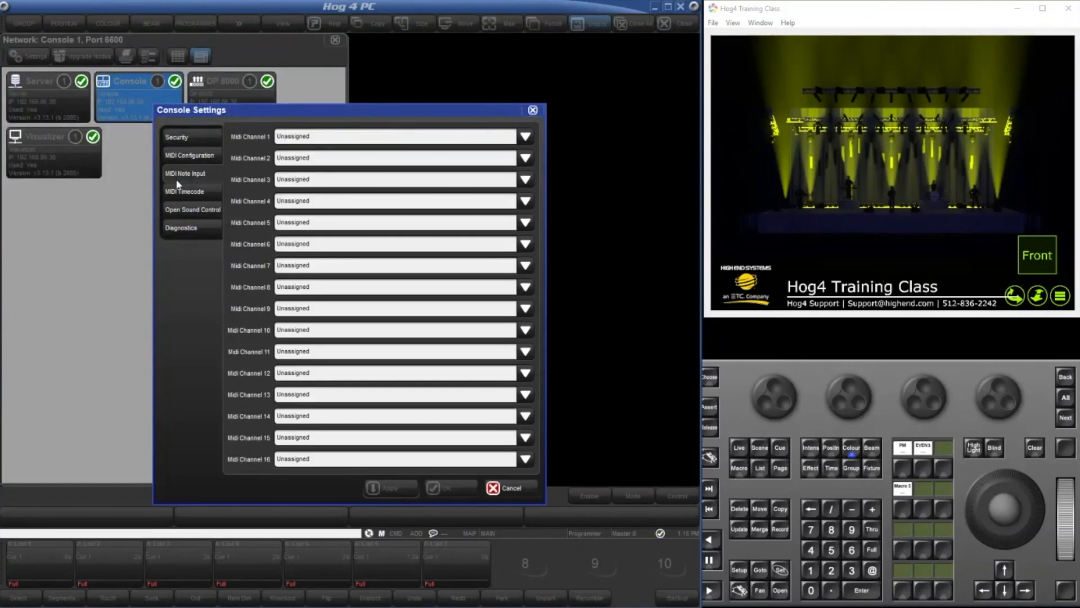
left_click(311, 141)
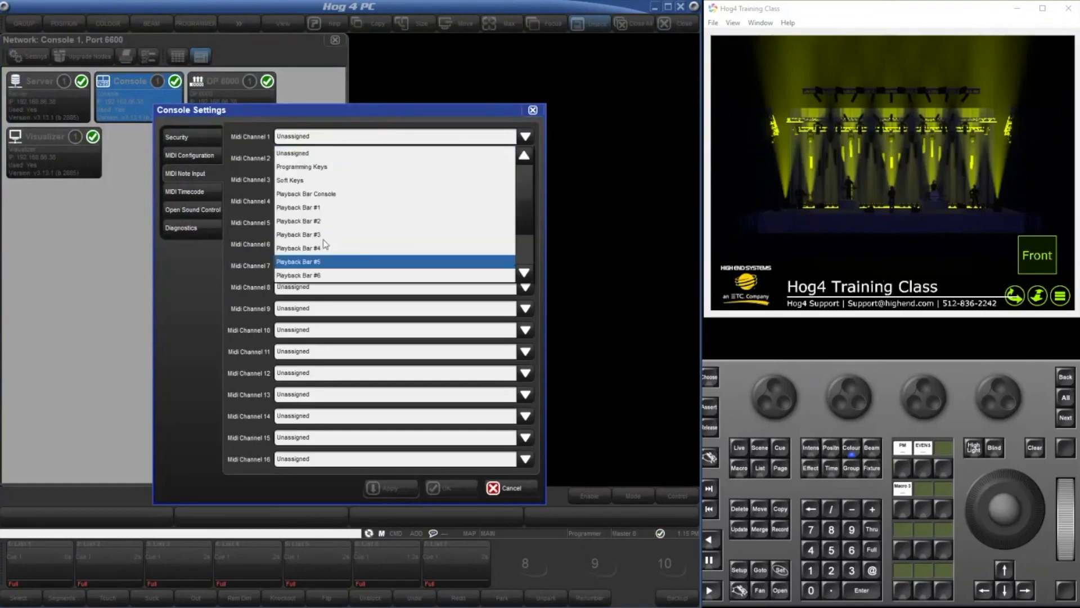
scroll(324, 243, "down", 2)
left_click(315, 262)
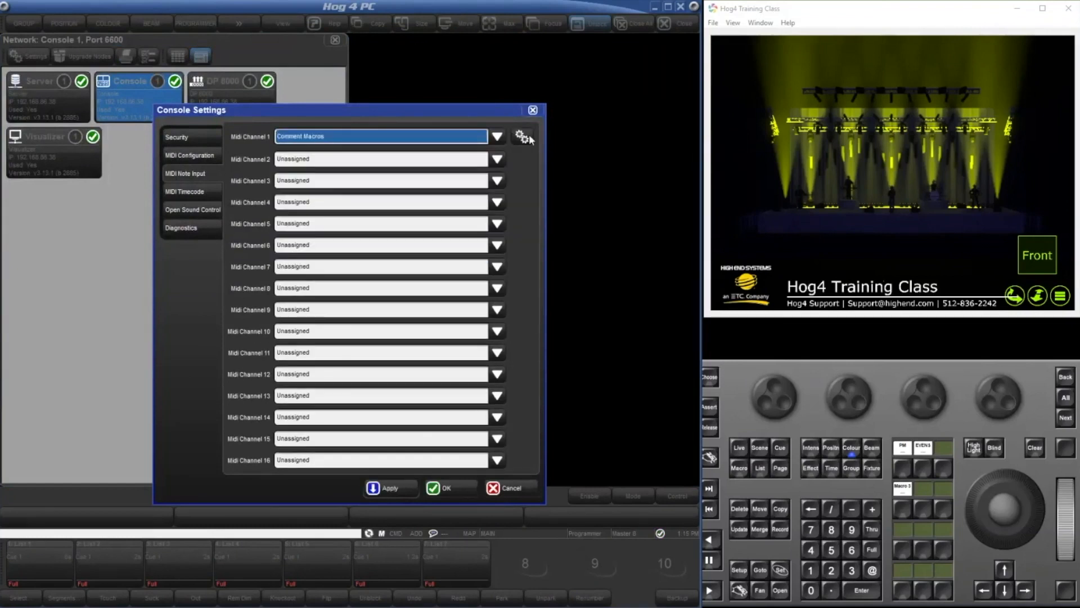
Map the first MIDI note of channel 1 to the Assert Master macro AM12 and save the console settings.
left_click(523, 137)
left_click(338, 32)
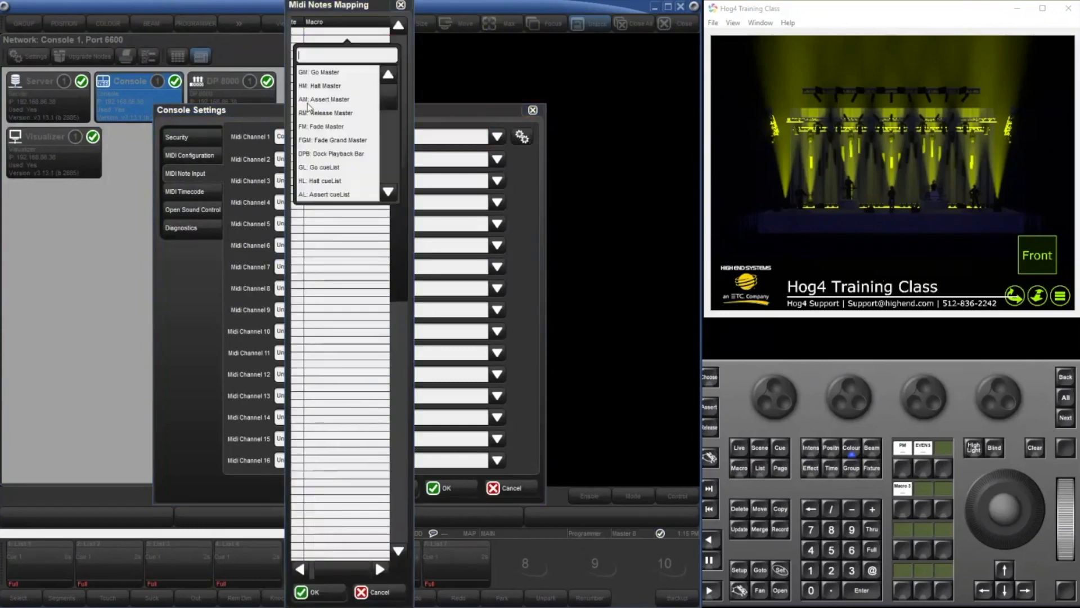
left_click(314, 99)
type("12")
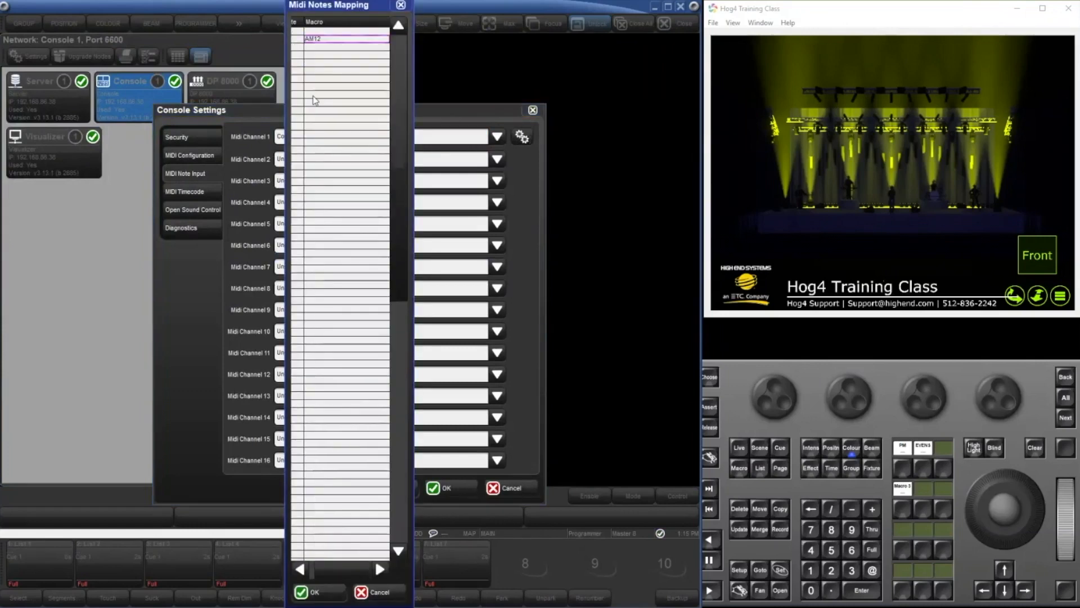
left_click_drag(414, 504, 560, 498)
left_click(460, 593)
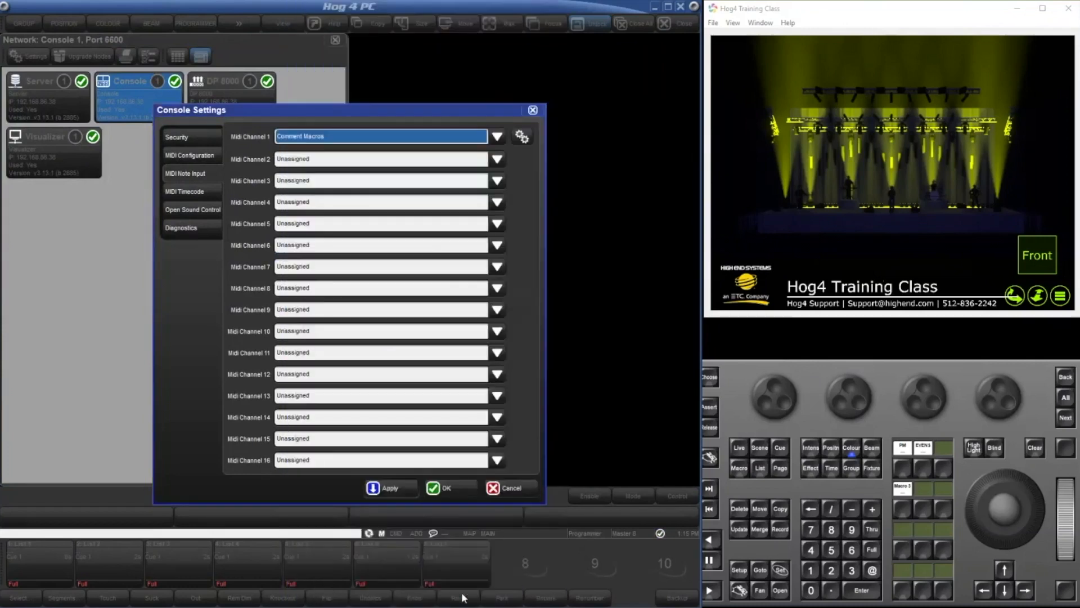
left_click(436, 487)
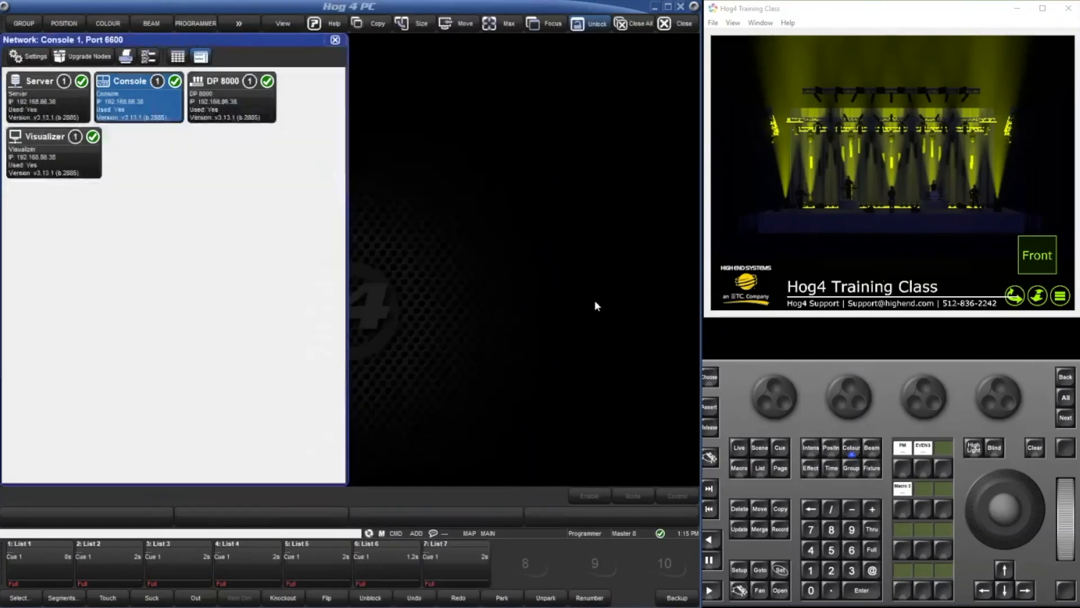
Quit the current show and launch a new show.
left_click(739, 571)
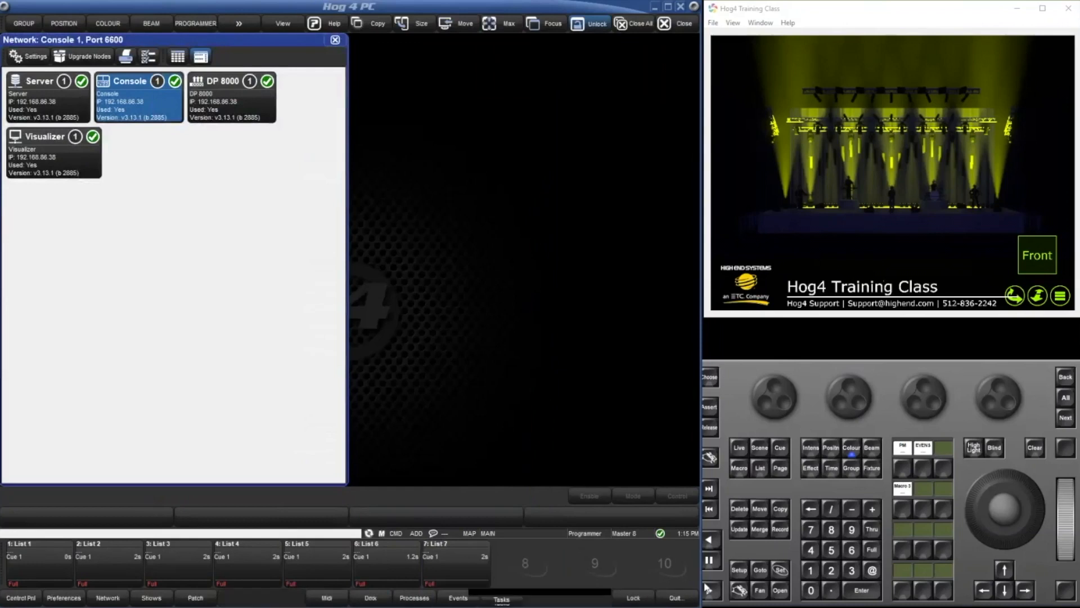
left_click(679, 598)
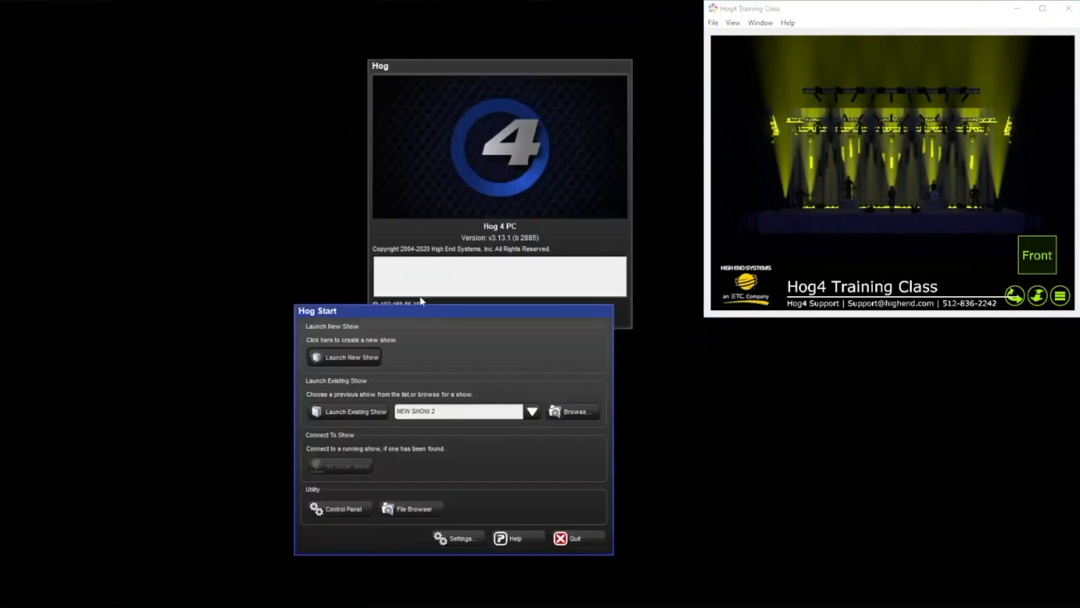
left_click(503, 412)
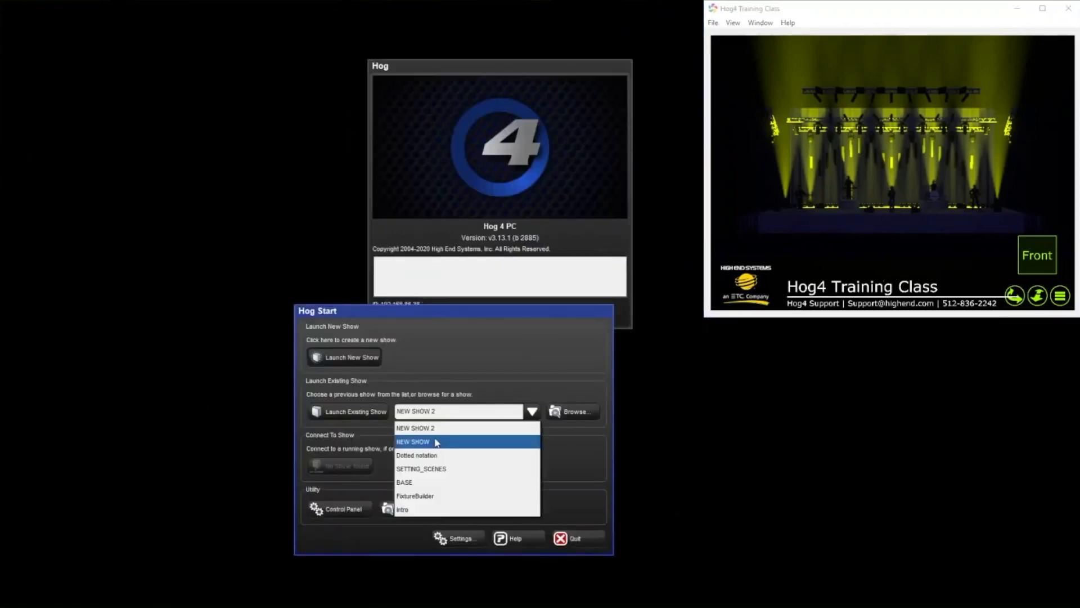
left_click(398, 362)
left_click(337, 352)
key("Return")
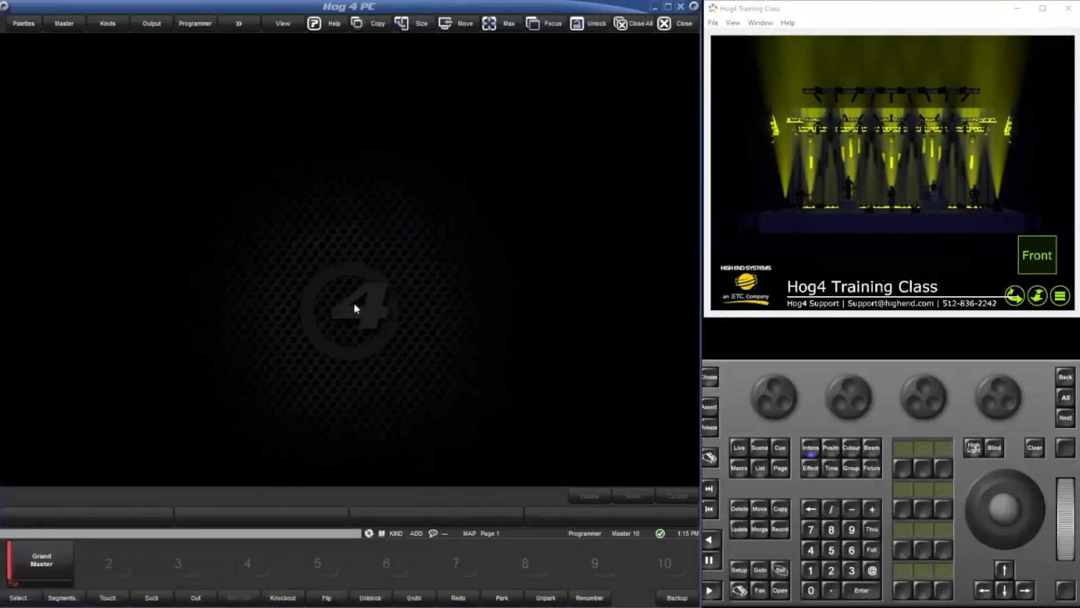
double_click(354, 304)
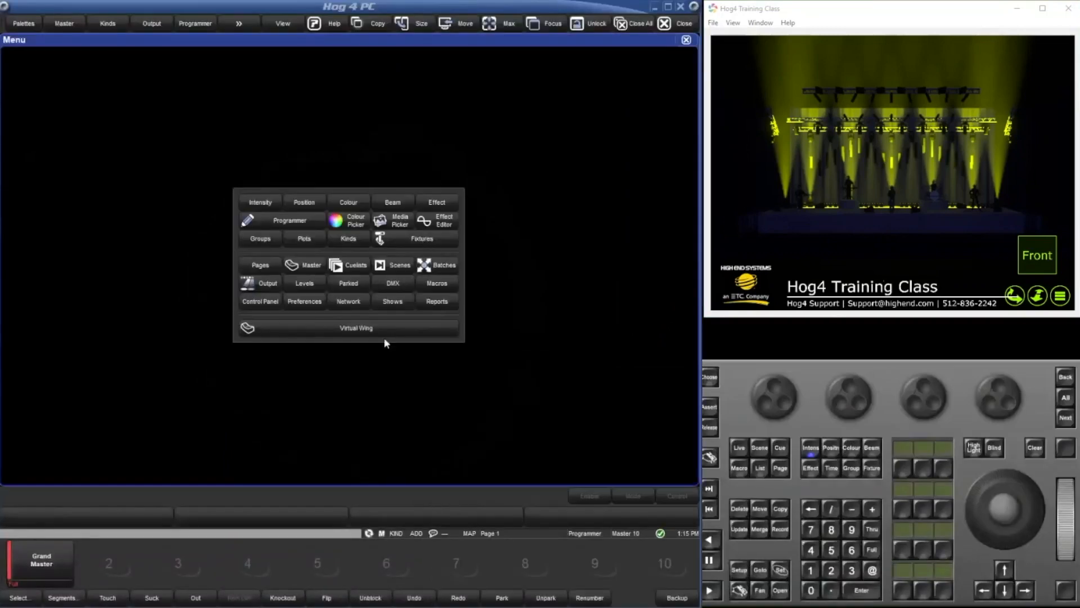
left_click(395, 301)
left_click(644, 469)
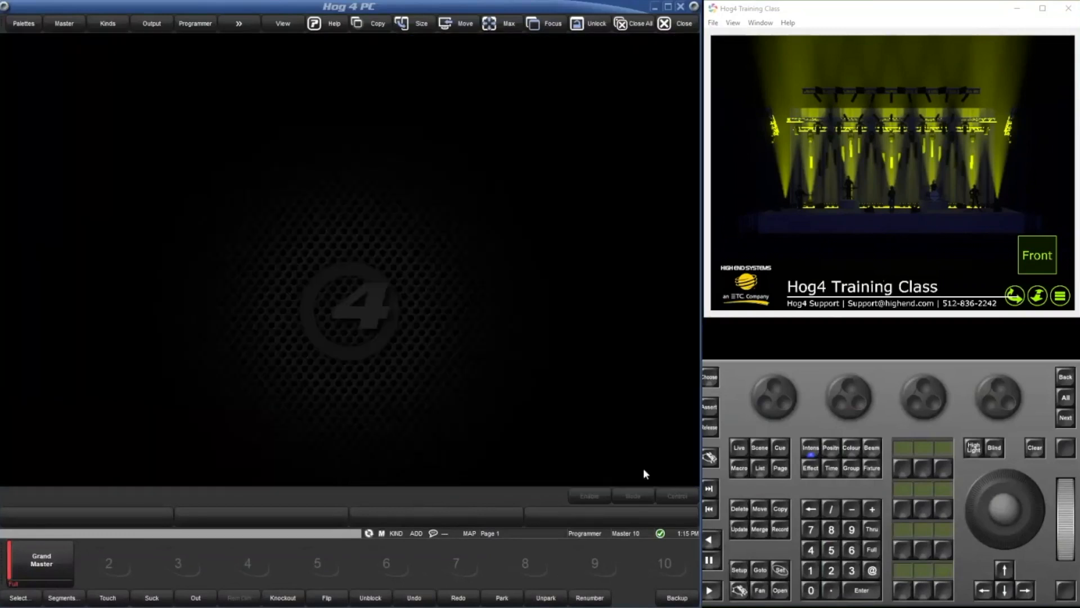
Examine the console's MIDI Configuration and MIDI Note Input settings in the new show, and cancel out of them.
key("s")
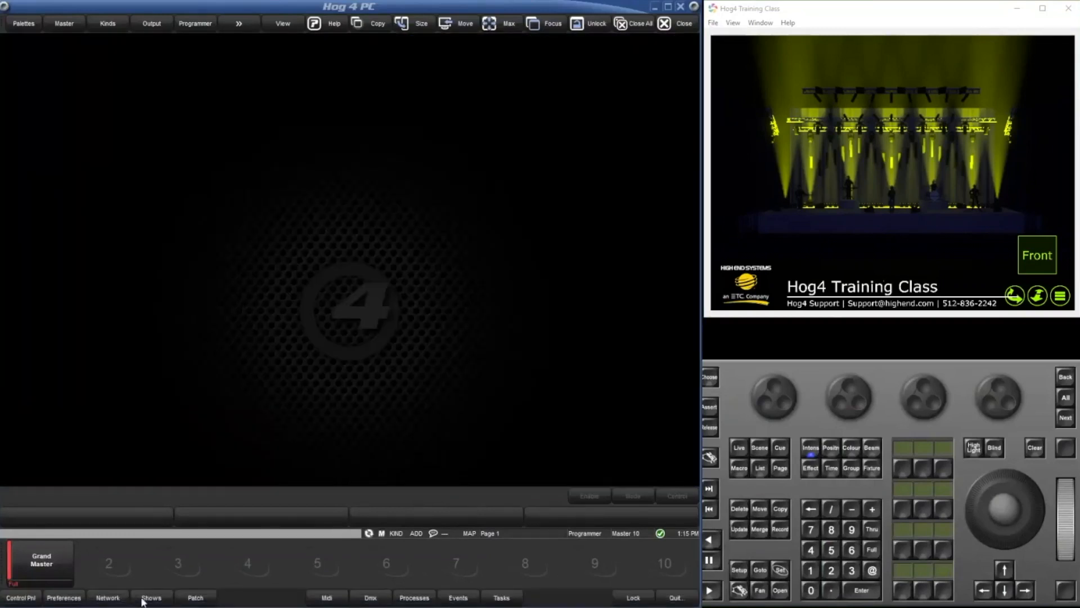
left_click(109, 597)
left_click(26, 57)
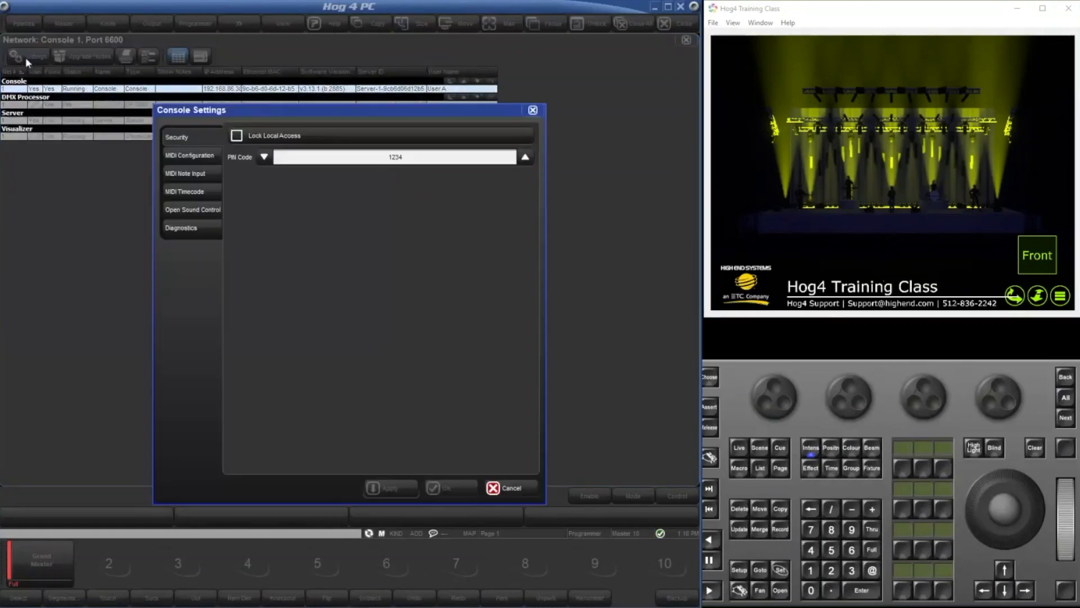
left_click(209, 156)
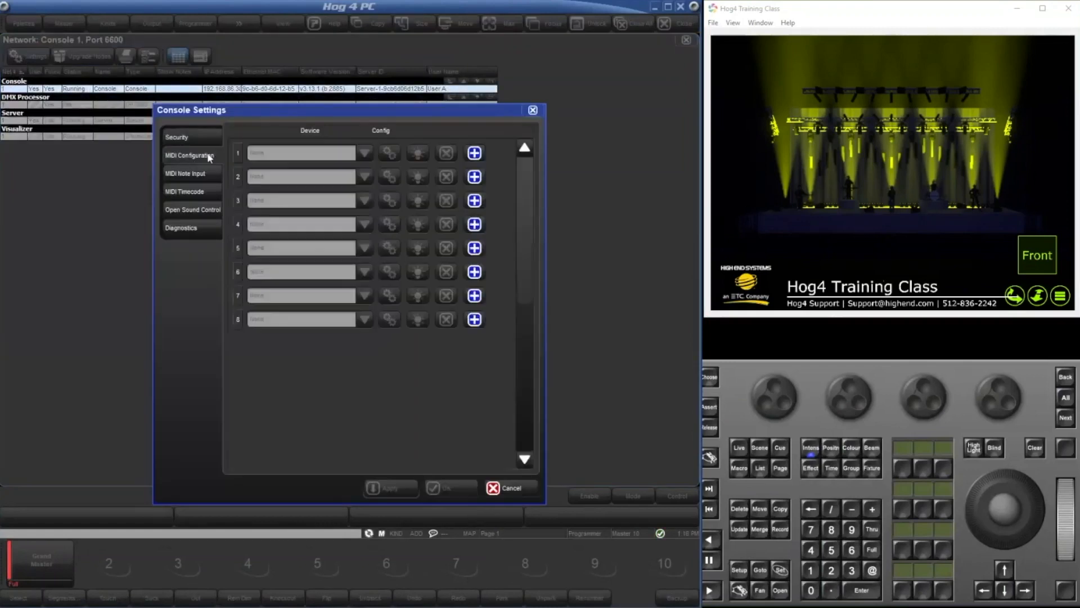
left_click(195, 173)
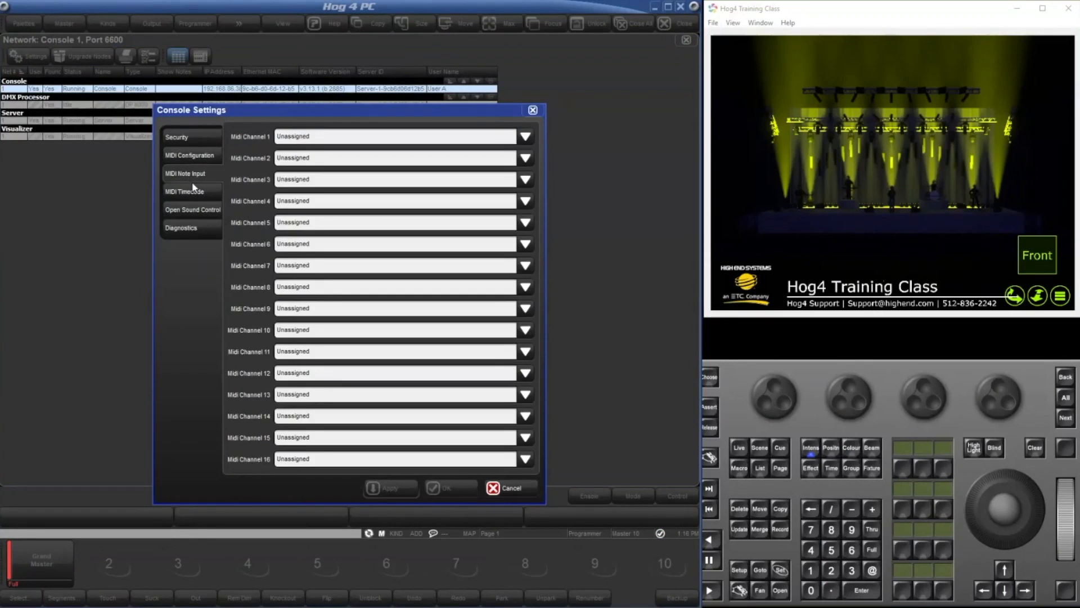
left_click(502, 488)
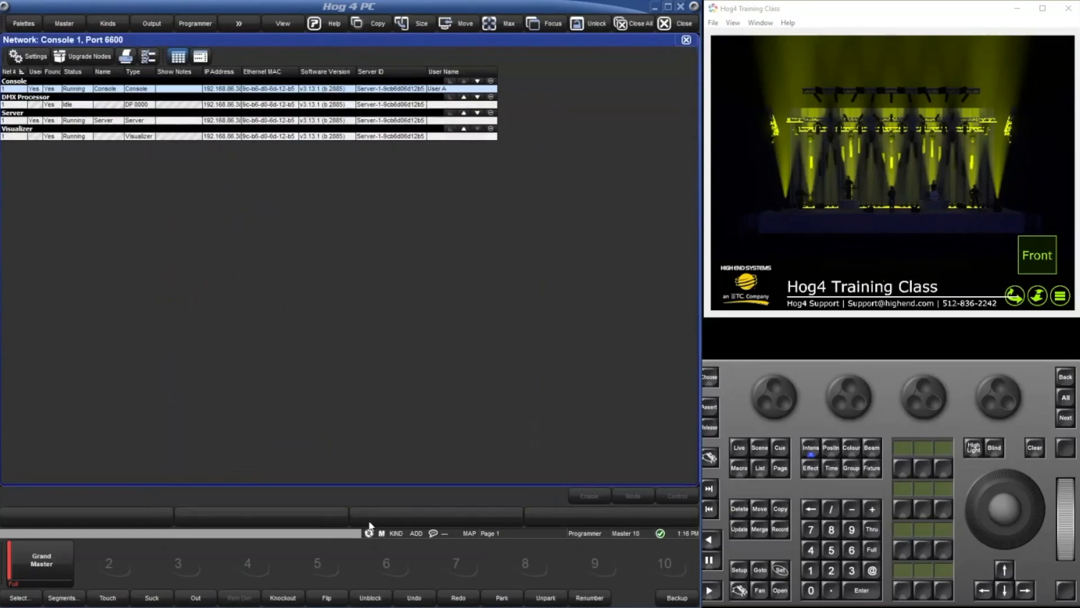
left_click(242, 534)
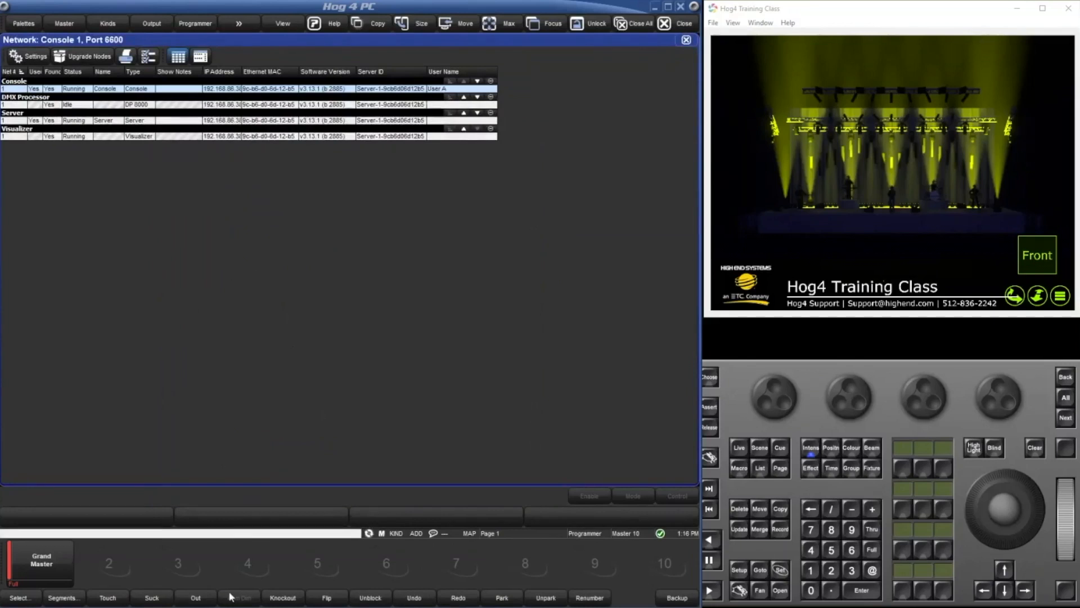
Start merging another show into the current one, using NEW SHOW 2 as the source.
left_click(739, 570)
left_click(152, 598)
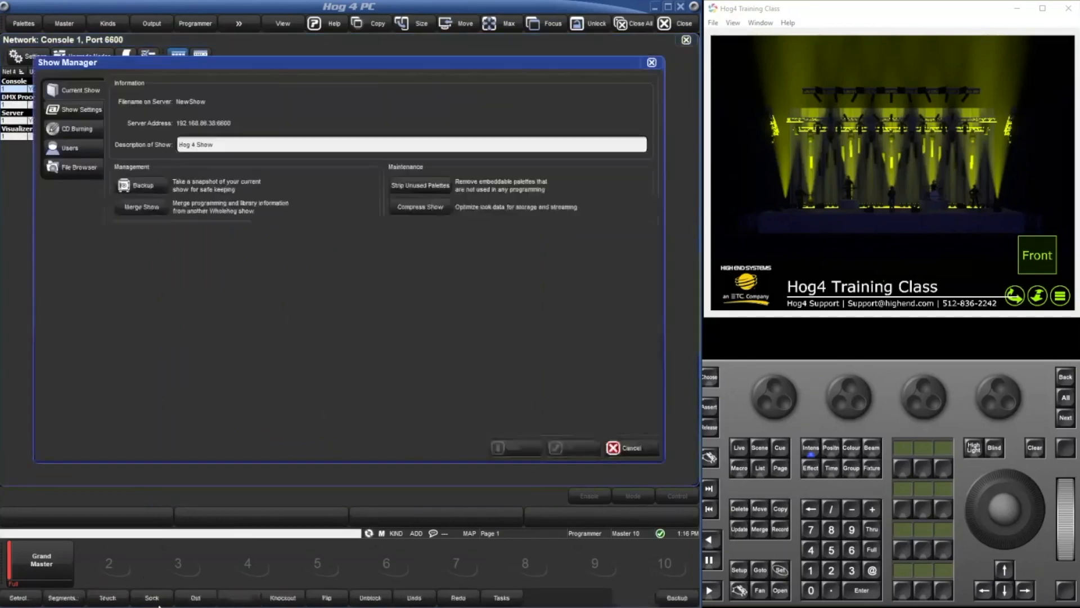
left_click(109, 184)
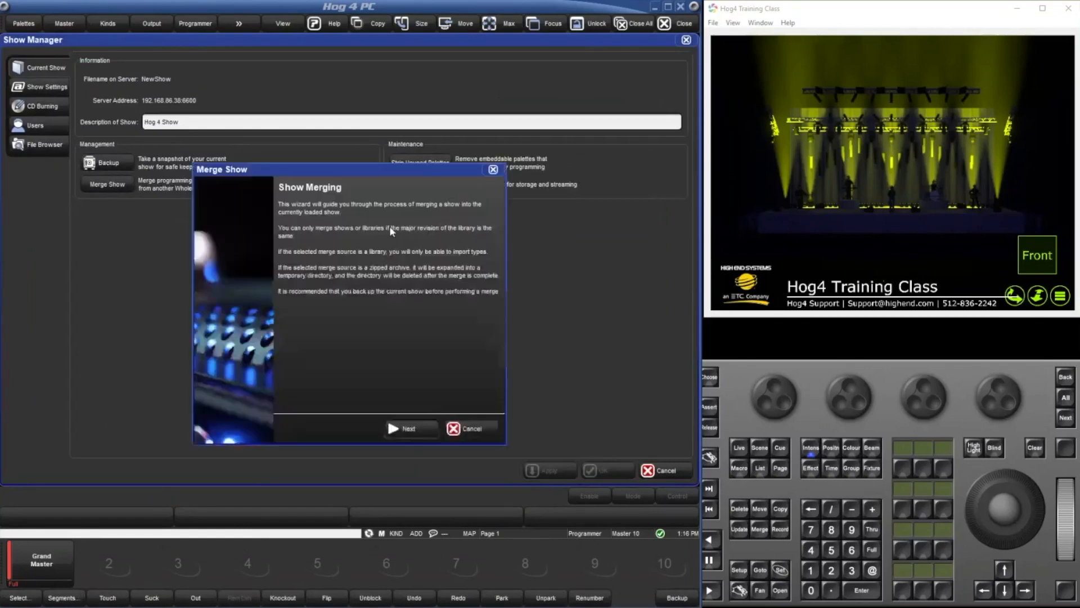
left_click(417, 428)
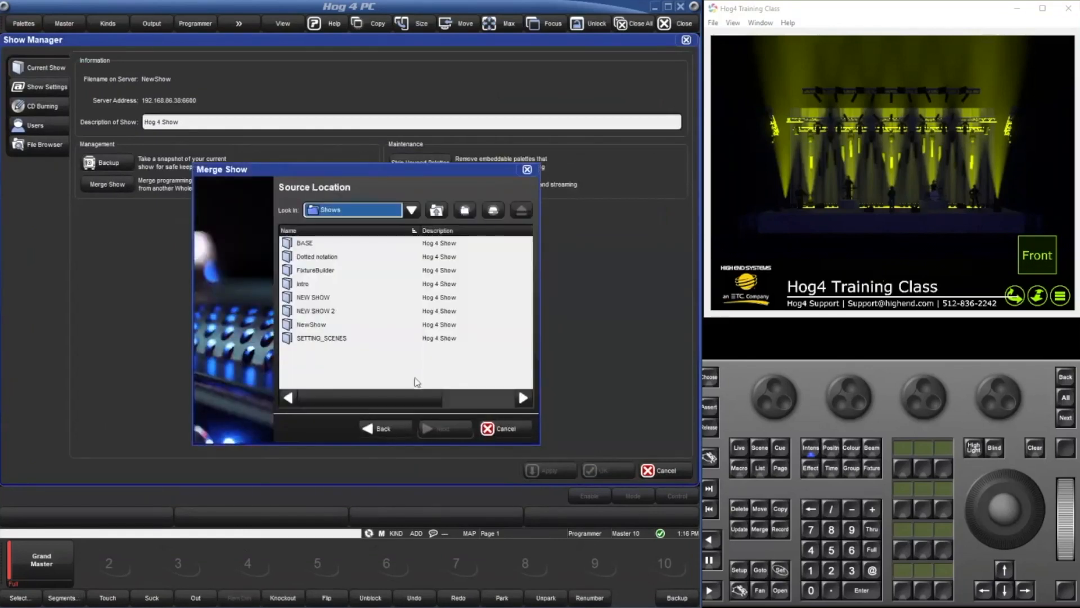
left_click(350, 311)
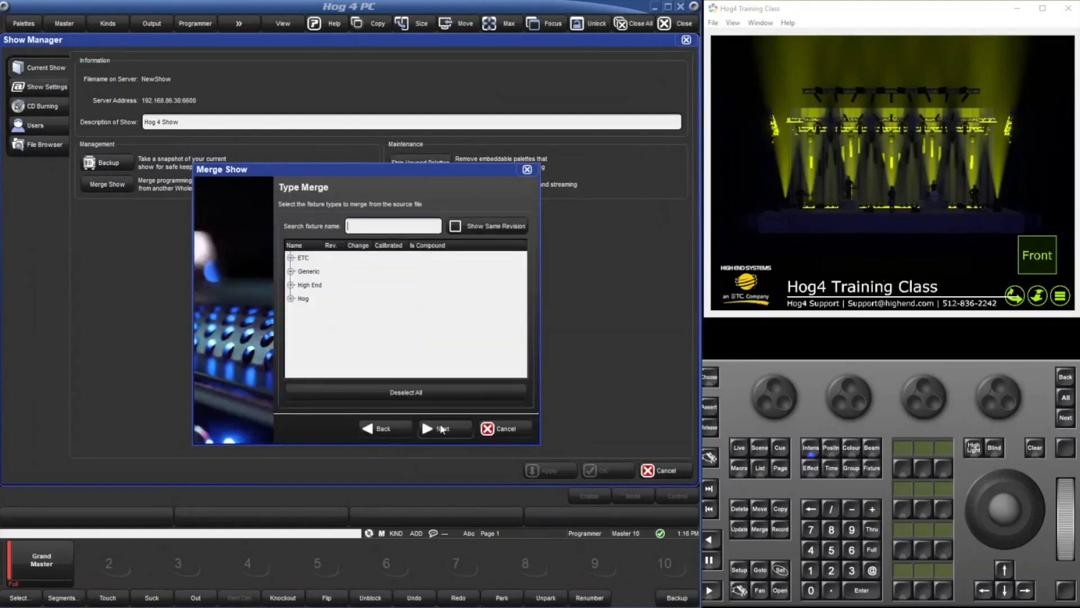
left_click(442, 429)
Include the fixtures and the user kinds in the merge, appending the user kinds to the current show.
left_click(438, 428)
left_click(388, 427)
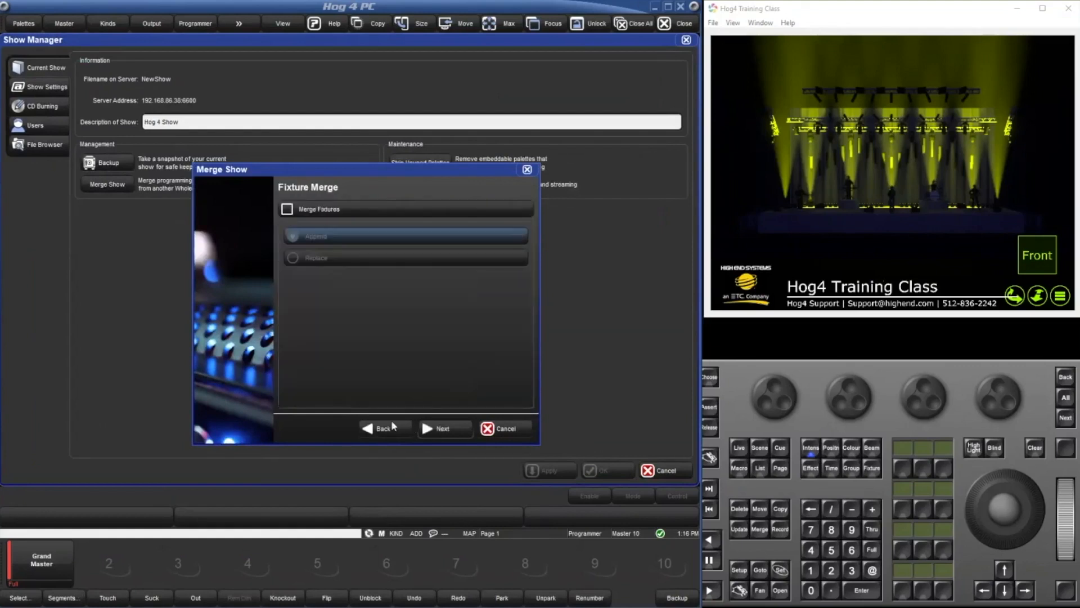
left_click(369, 213)
left_click(425, 429)
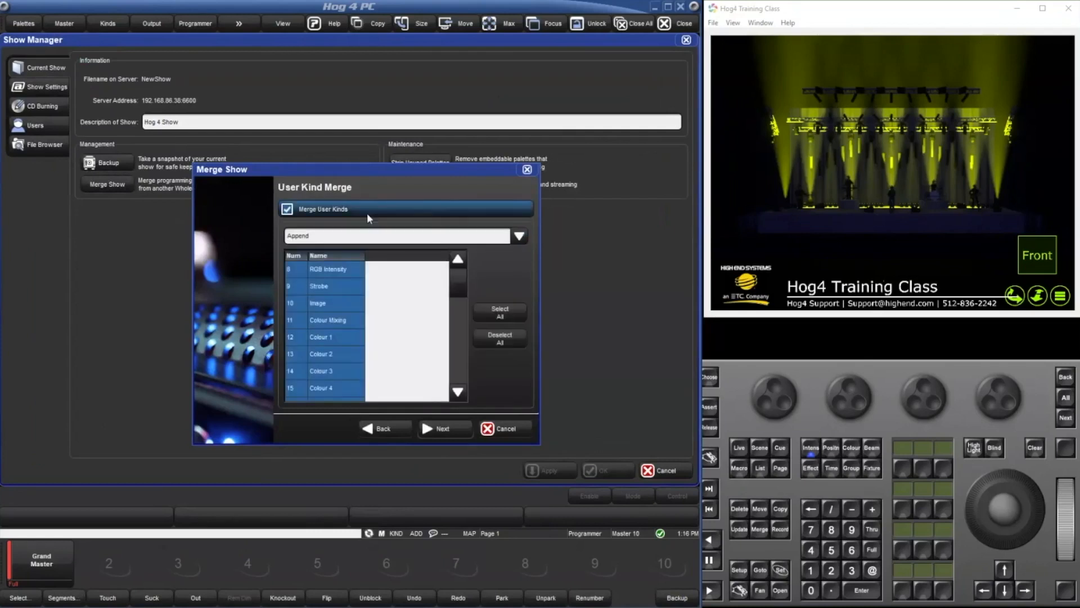
left_click(436, 428)
left_click(383, 216)
left_click(438, 428)
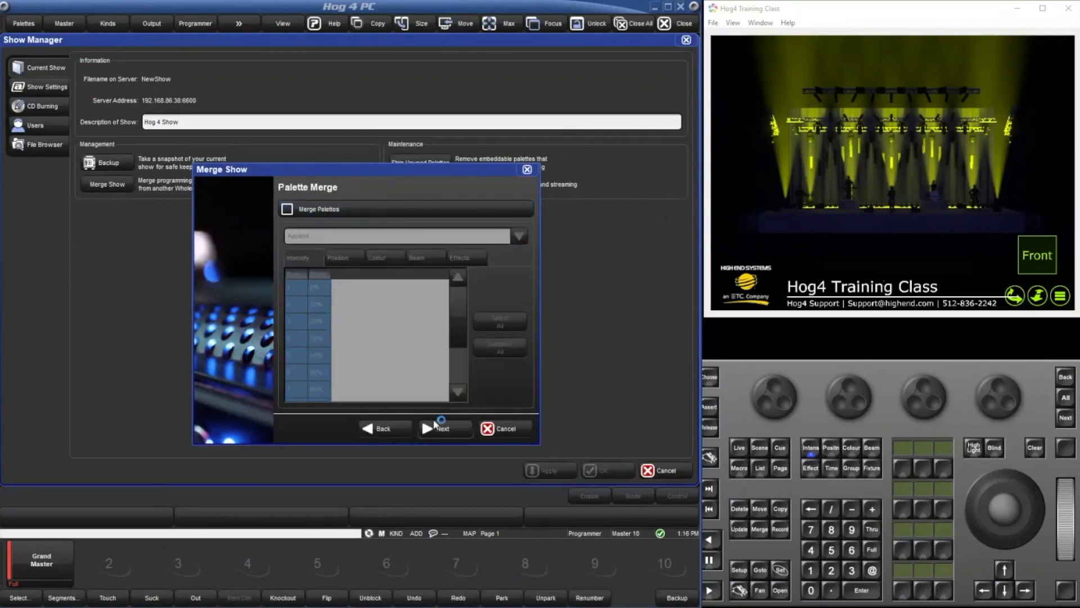
Include the palettes and the cuelists in the merge, appending the cuelists to the current show.
left_click(378, 213)
left_click(438, 427)
left_click(358, 214)
left_click(438, 427)
left_click(393, 210)
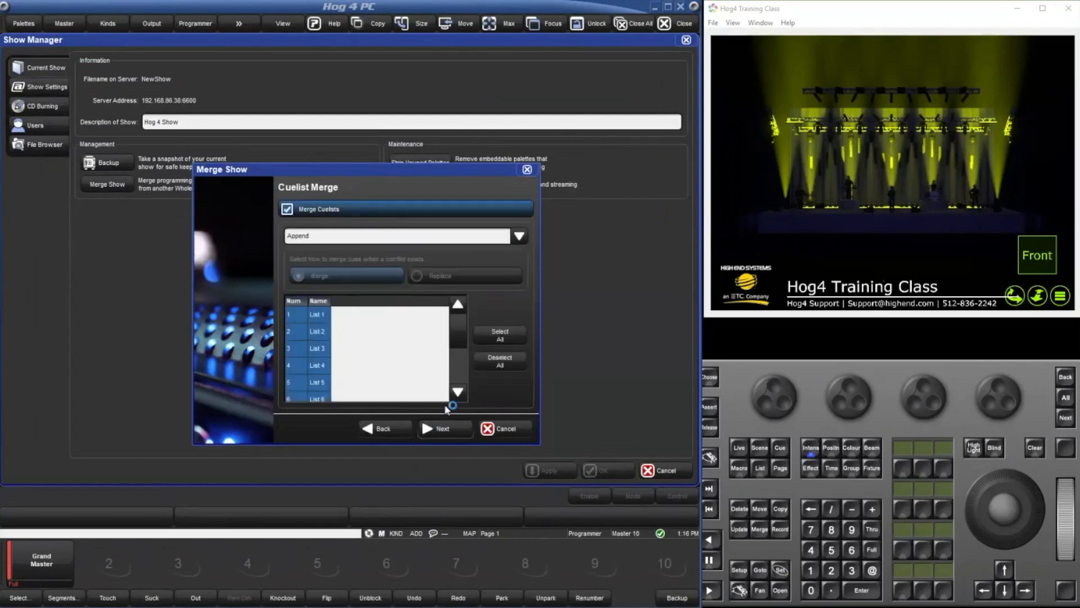
Include the remaining content categories after the cuelists except report queries, and complete the show merge.
left_click(438, 427)
left_click(404, 215)
left_click(438, 428)
left_click(377, 209)
left_click(426, 430)
left_click(360, 209)
left_click(438, 427)
left_click(368, 208)
left_click(440, 428)
left_click(371, 209)
left_click(441, 429)
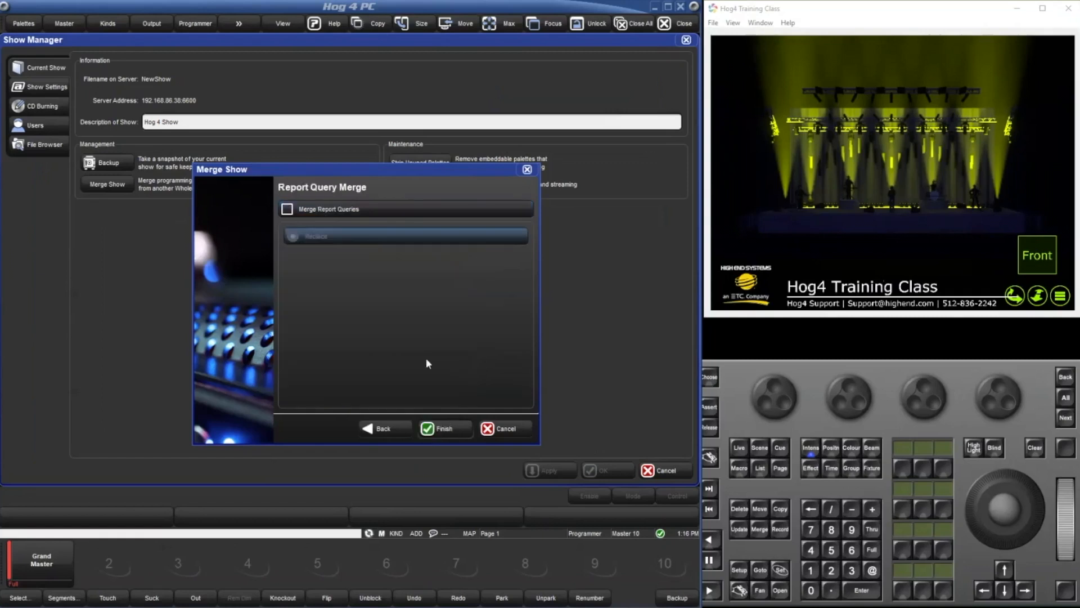
left_click(458, 430)
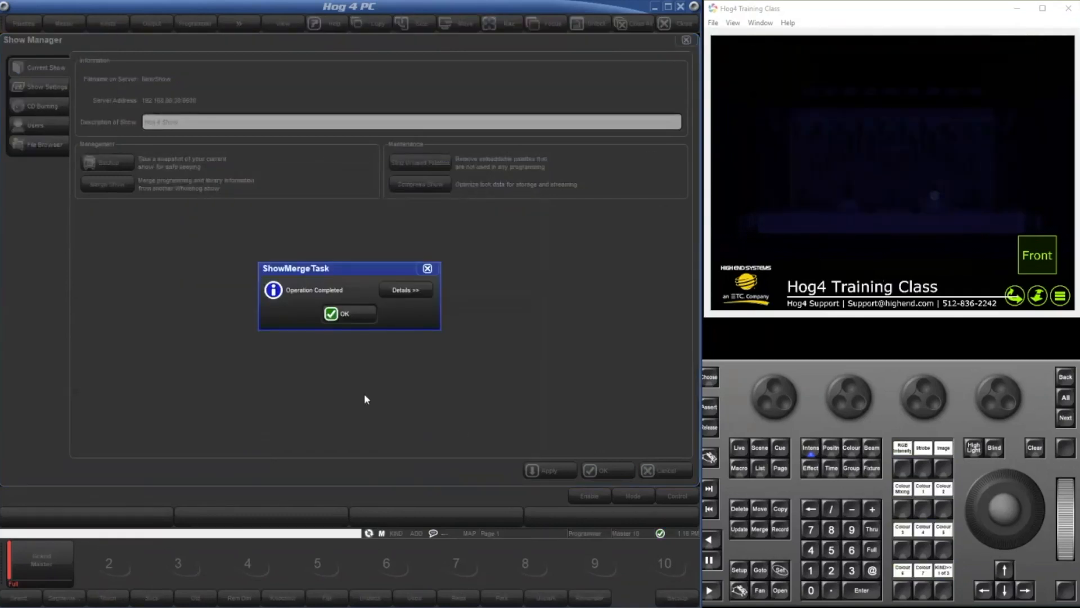
left_click(343, 315)
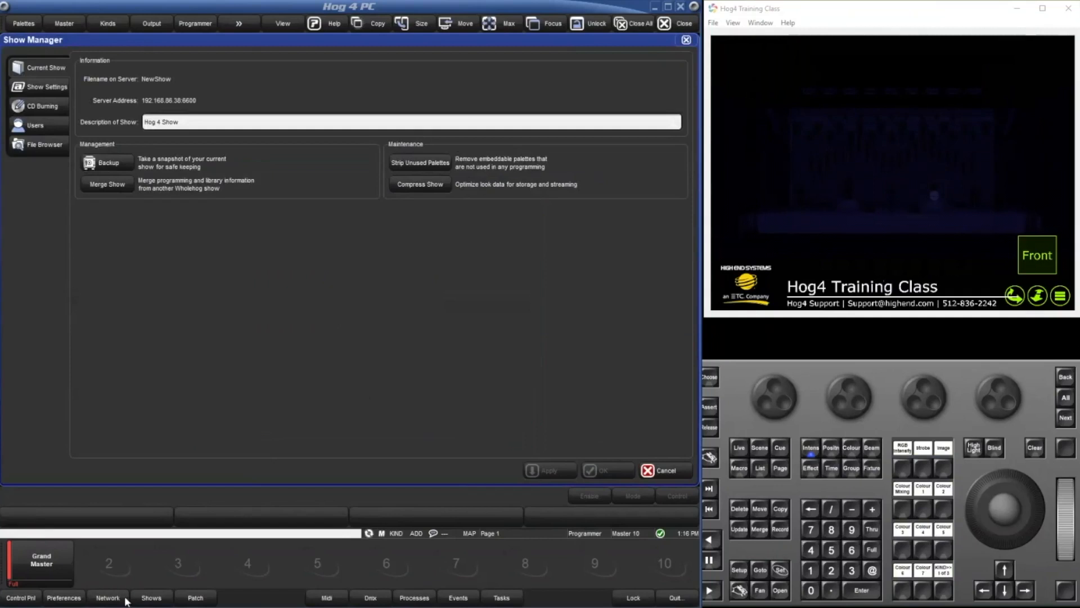
Assign Comment Macros to MIDI channel 1 in the console's MIDI note input settings.
left_click(124, 598)
left_click(30, 62)
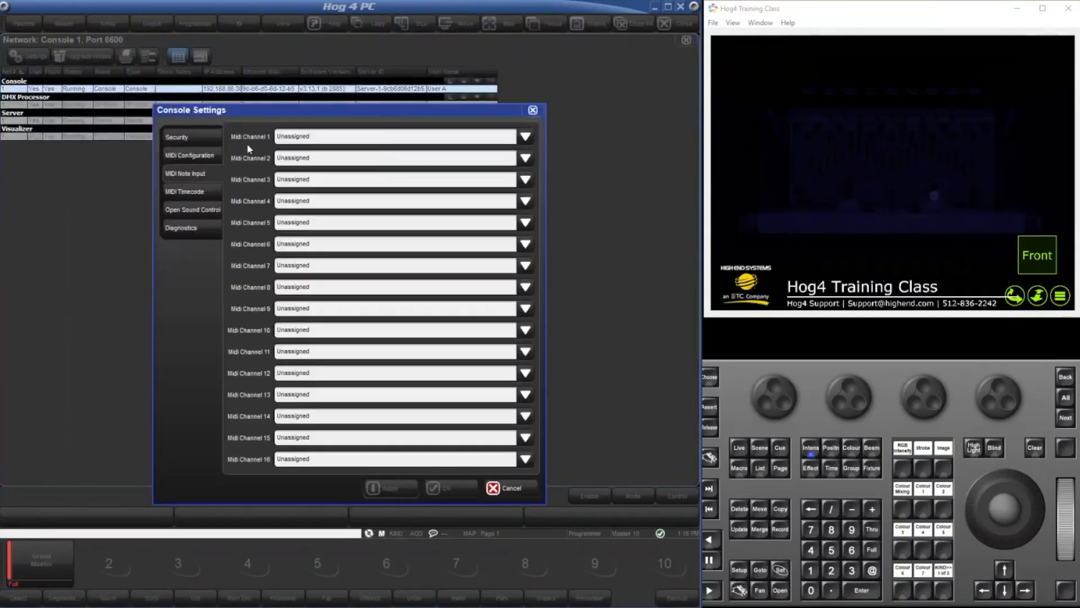
left_click(310, 135)
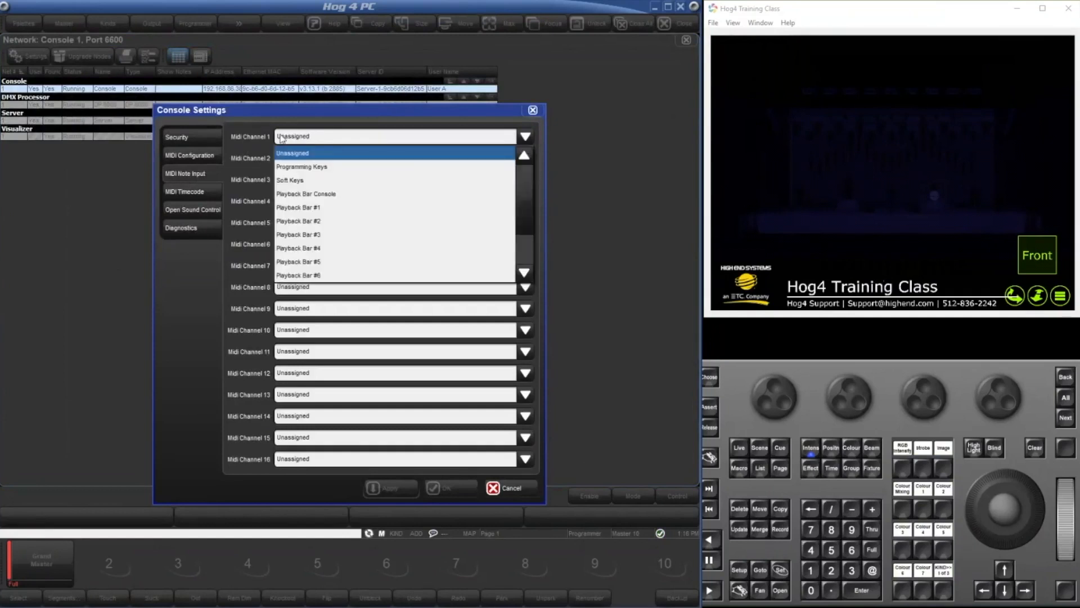
left_click(281, 139)
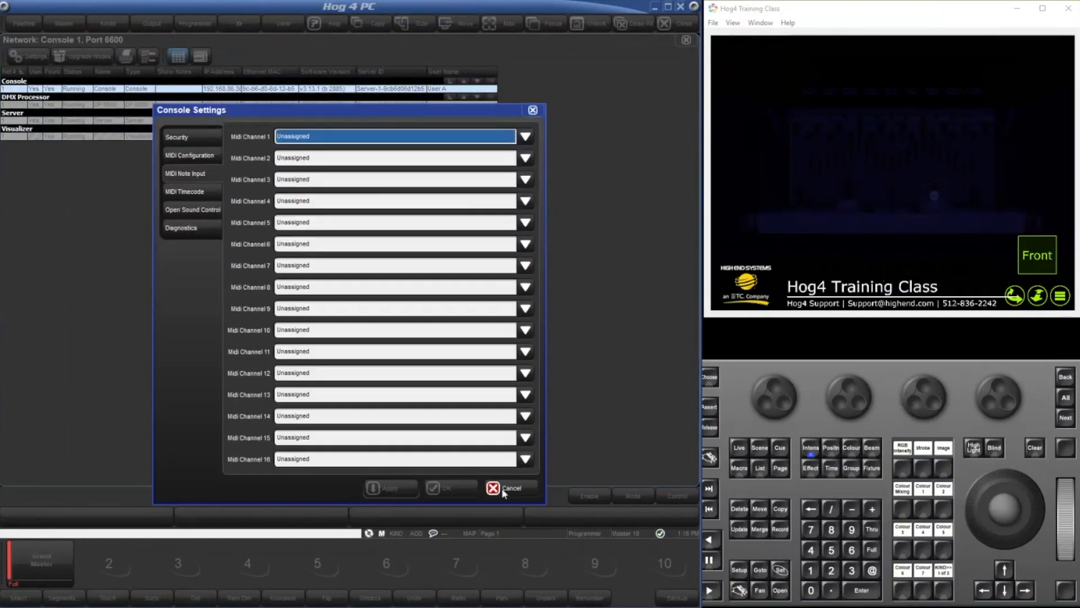
left_click(401, 142)
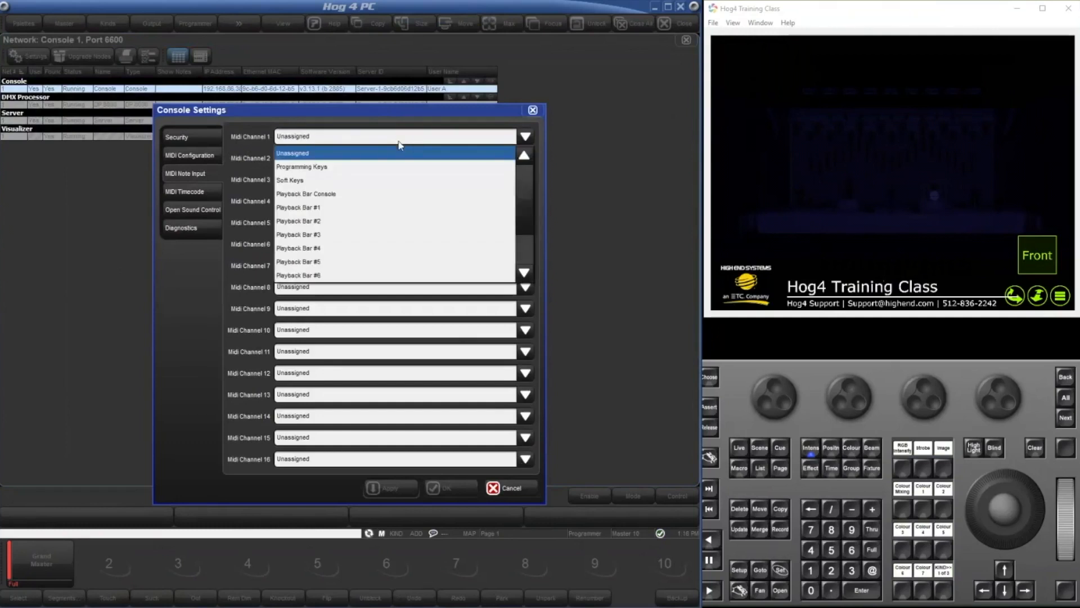
scroll(405, 185, "down", 2)
left_click(295, 263)
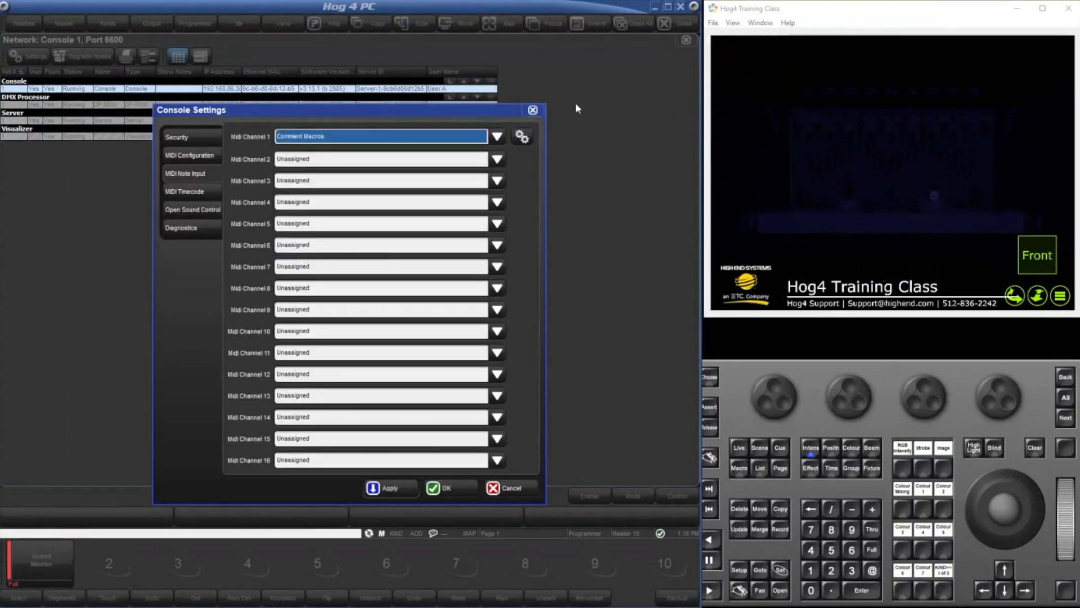
Pick the Go Scene macro GS for the first note of MIDI channel 1, and cancel the mapping and console settings.
left_click(524, 138)
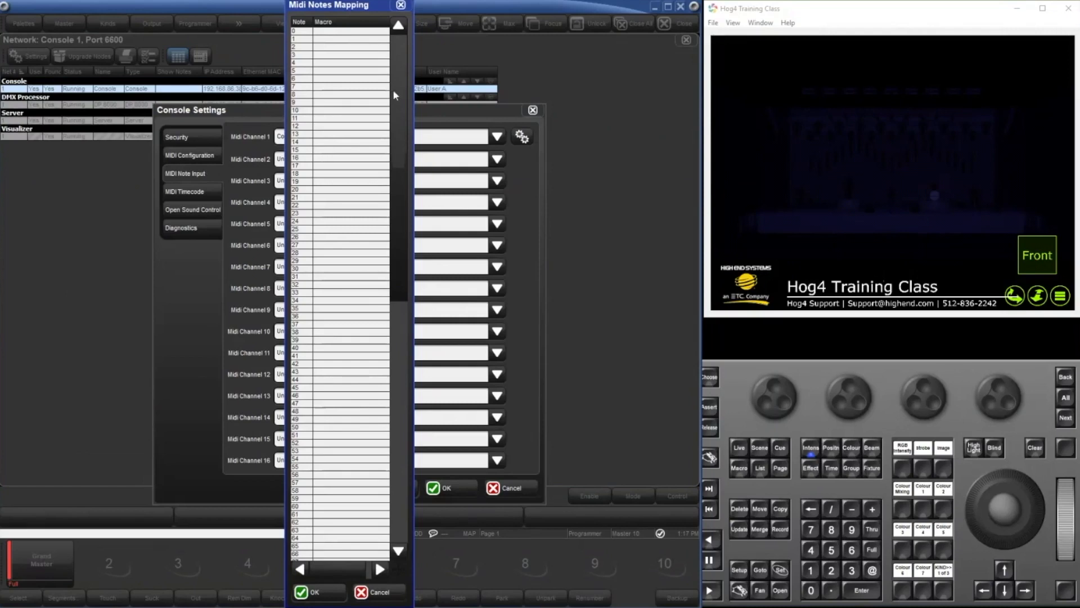
left_click(360, 35)
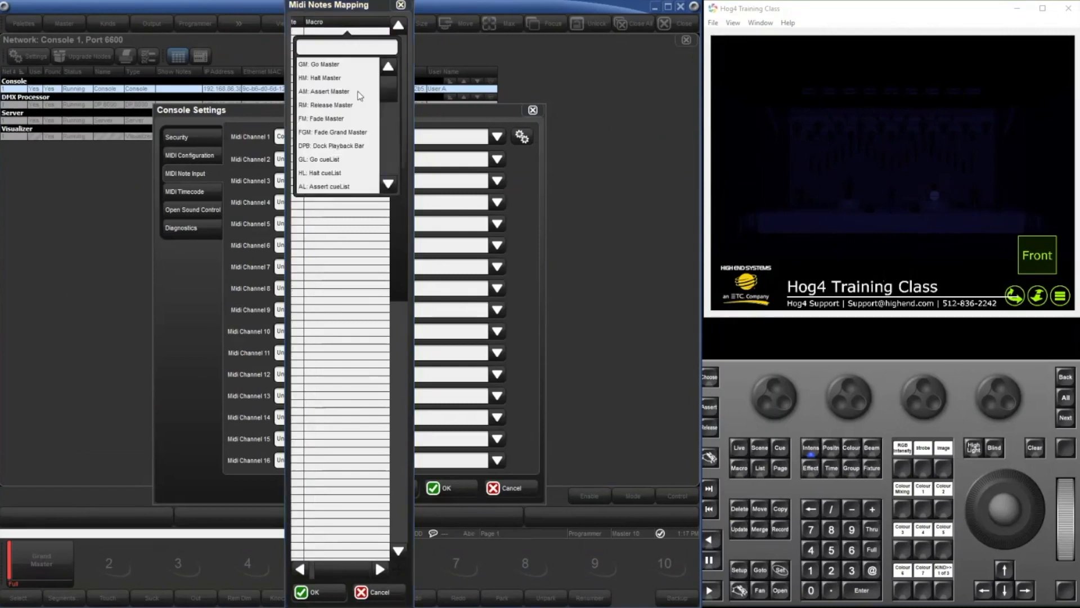
scroll(350, 146, "down", 4)
scroll(336, 123, "up", 2)
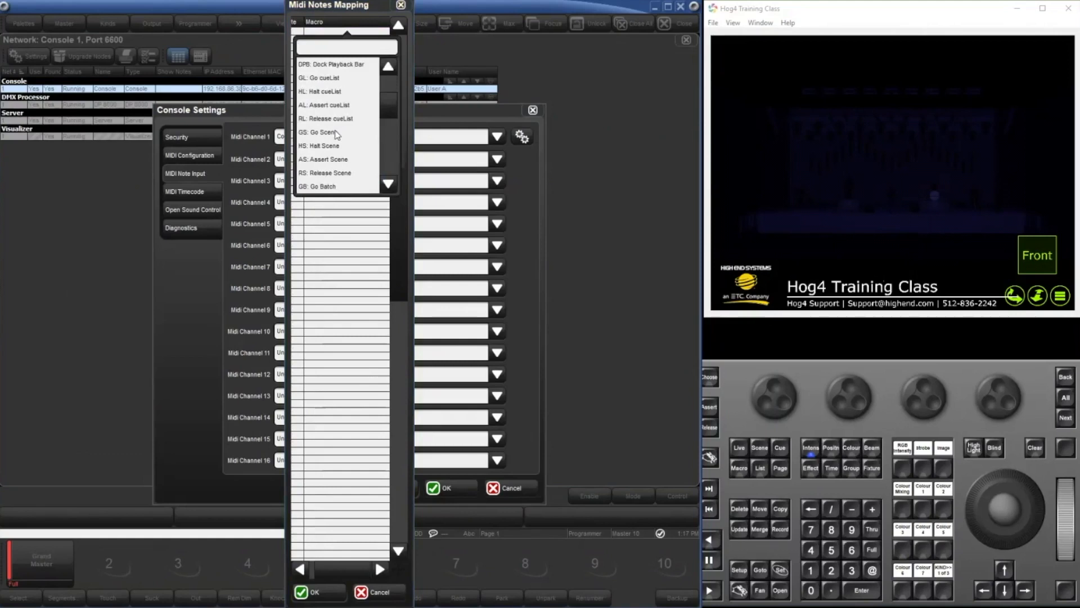
left_click(336, 133)
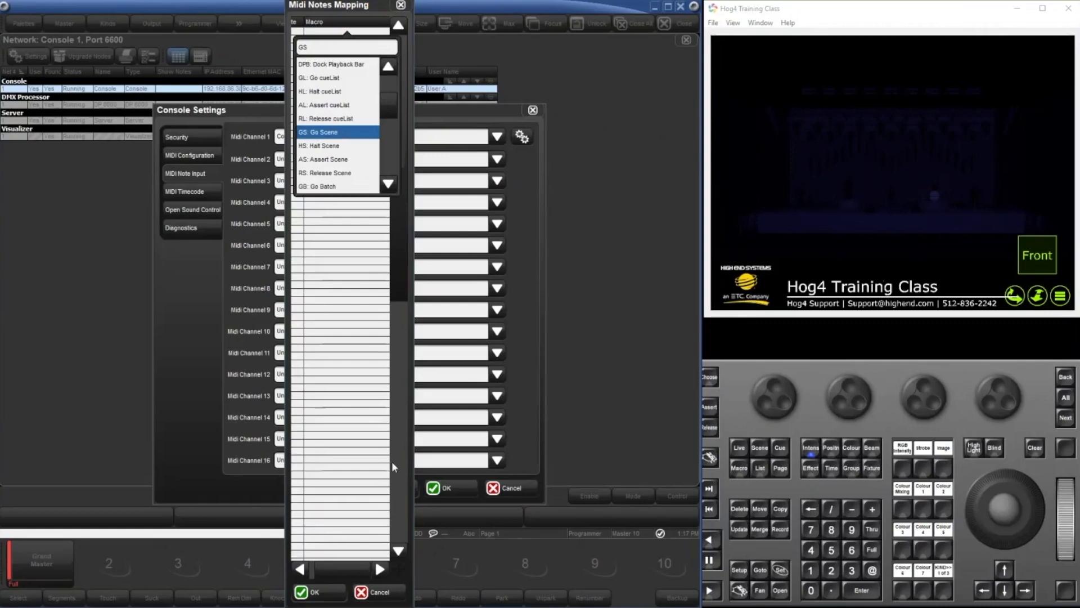
left_click(399, 592)
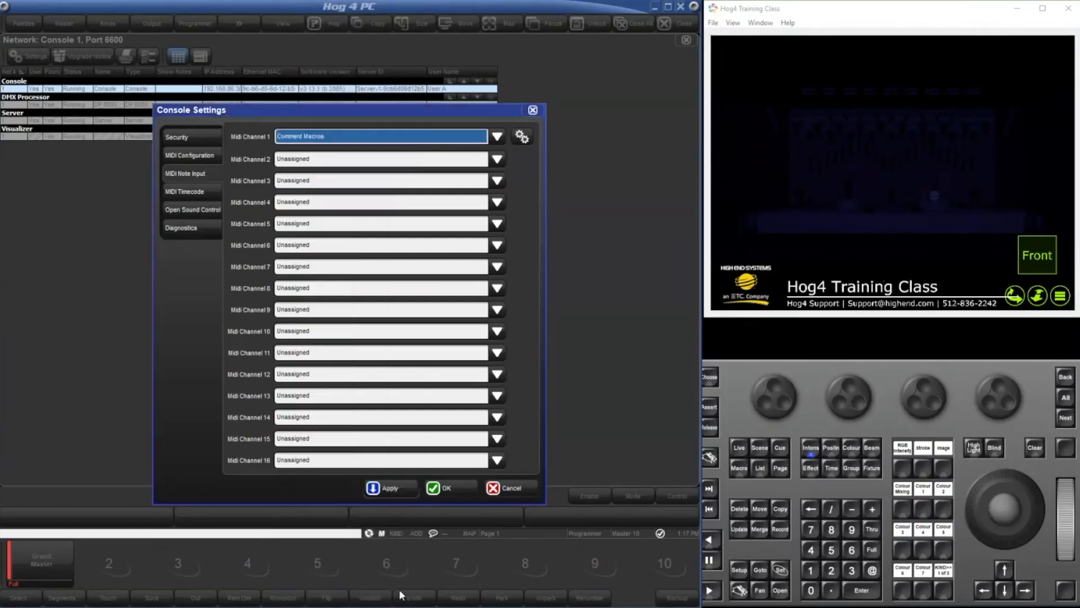
left_click(505, 489)
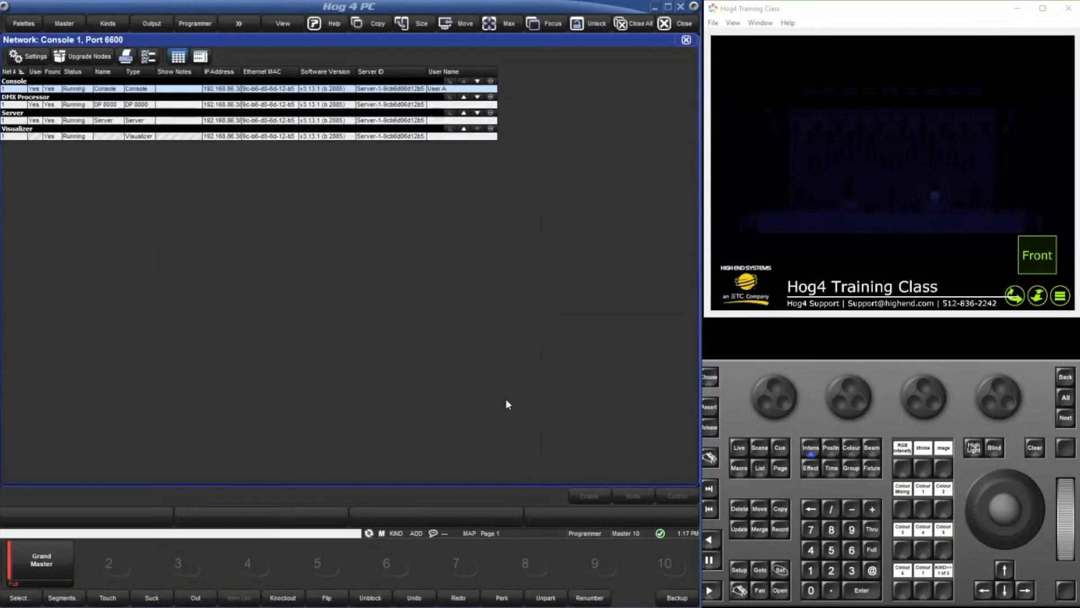
key("s")
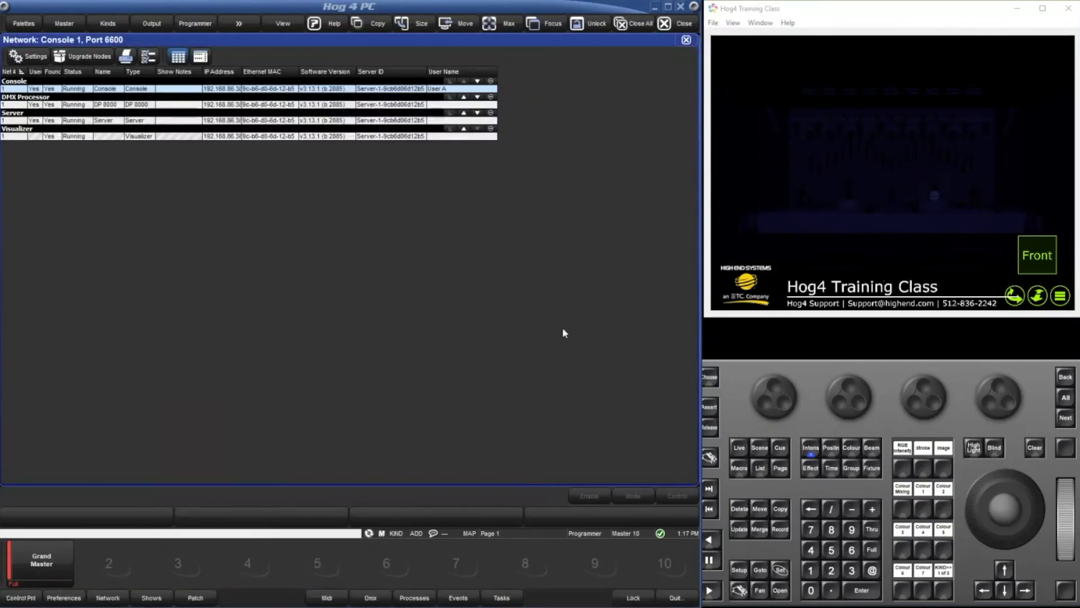
key("s")
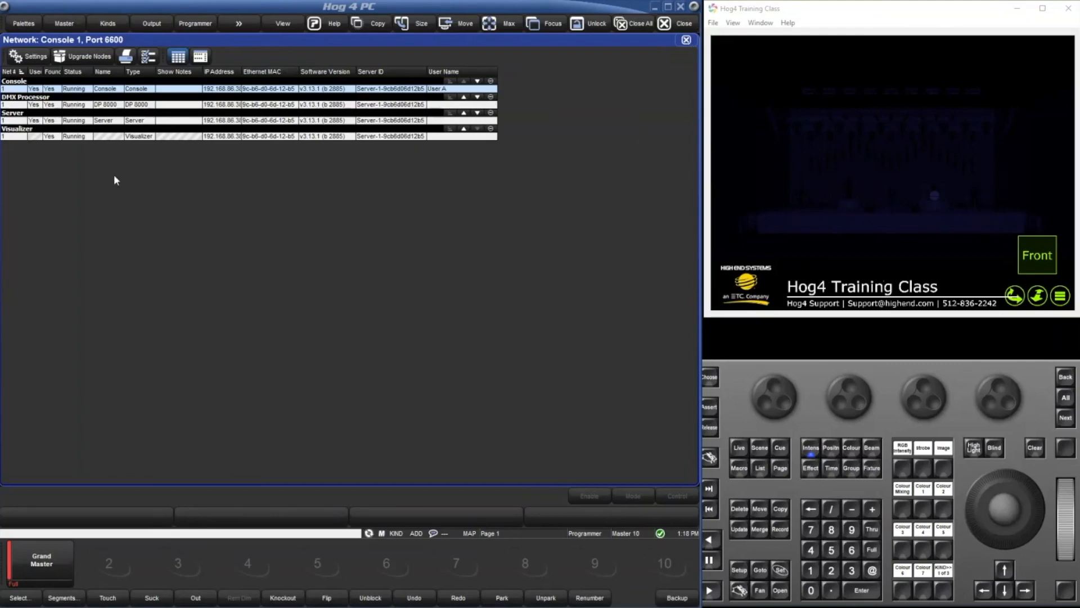
Close the network window and open macro 1, PM, from the macro directory to show its steps.
left_click(686, 39)
left_click(687, 39)
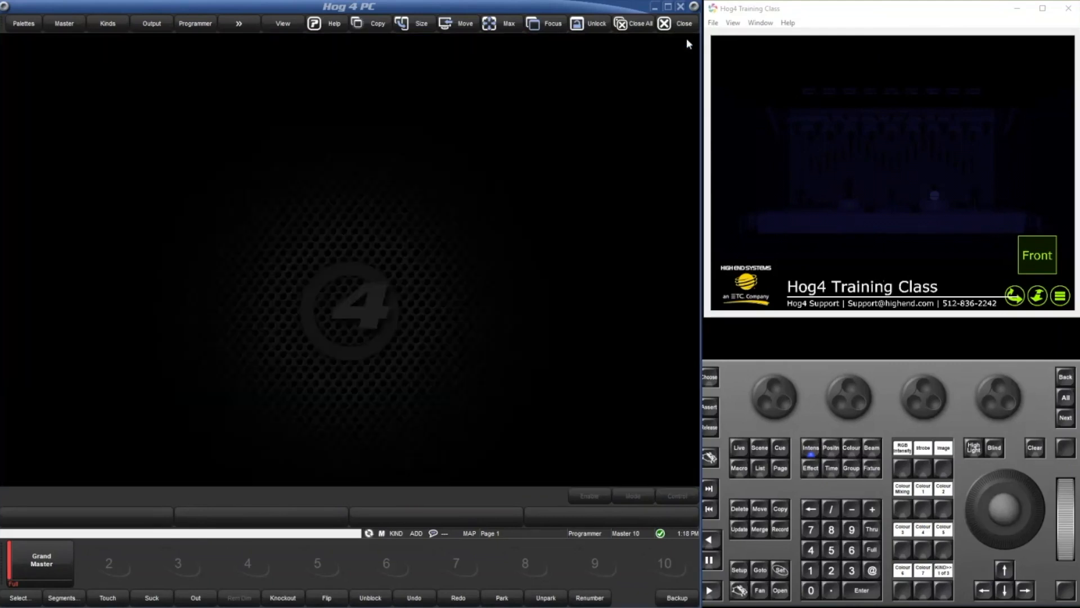
double_click(210, 286)
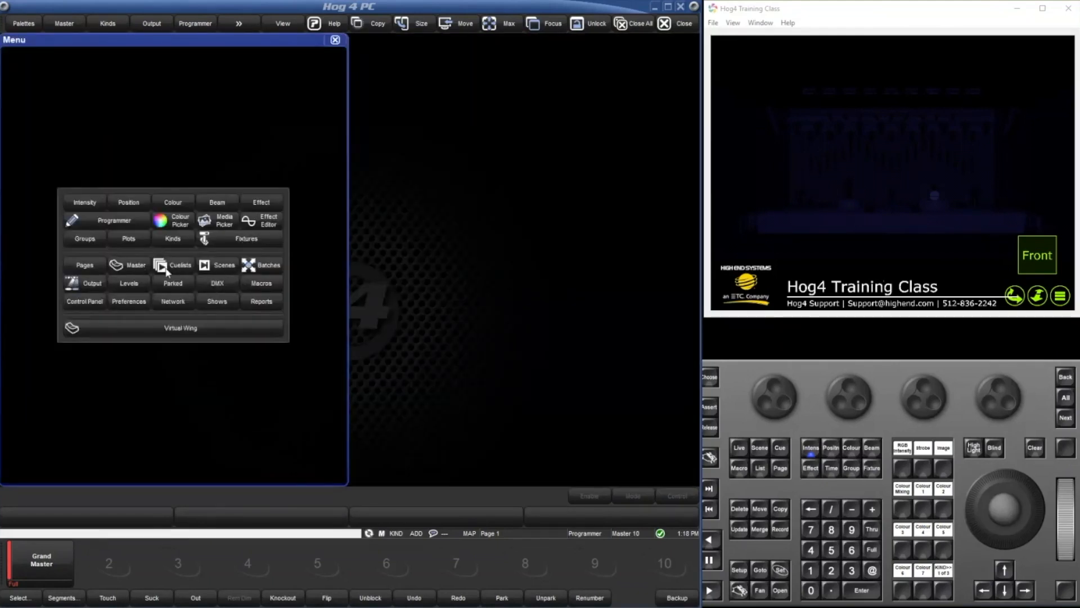
left_click(242, 286)
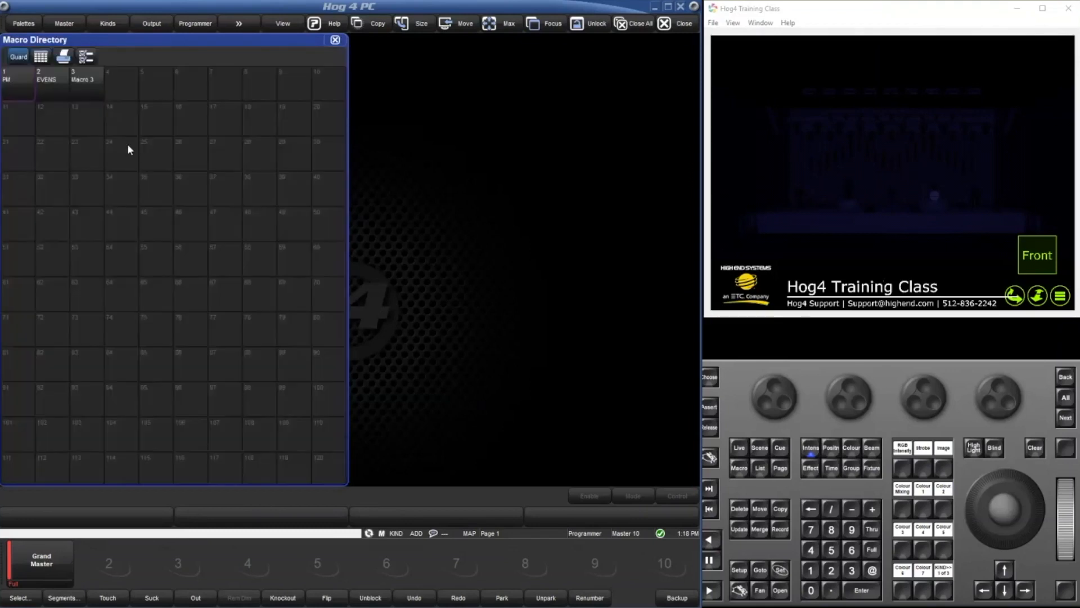
double_click(26, 76)
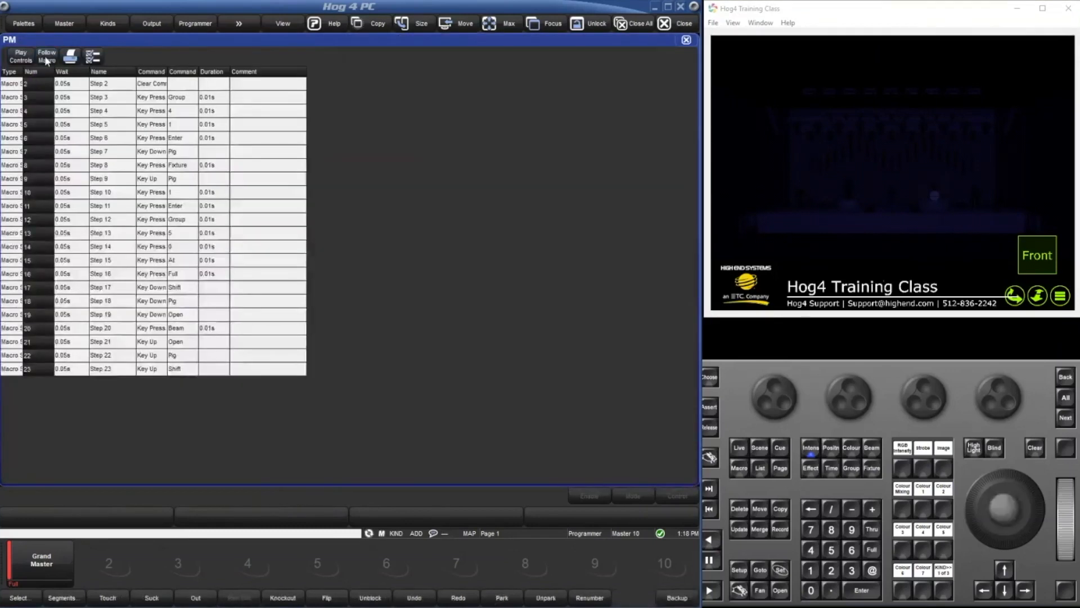
Turn on Follow Macro for the PM macro and shrink its window to a quarter of the display.
left_click(47, 58)
left_click(403, 24)
left_click(403, 25)
scroll(274, 149, "down", 3)
scroll(274, 149, "up", 3)
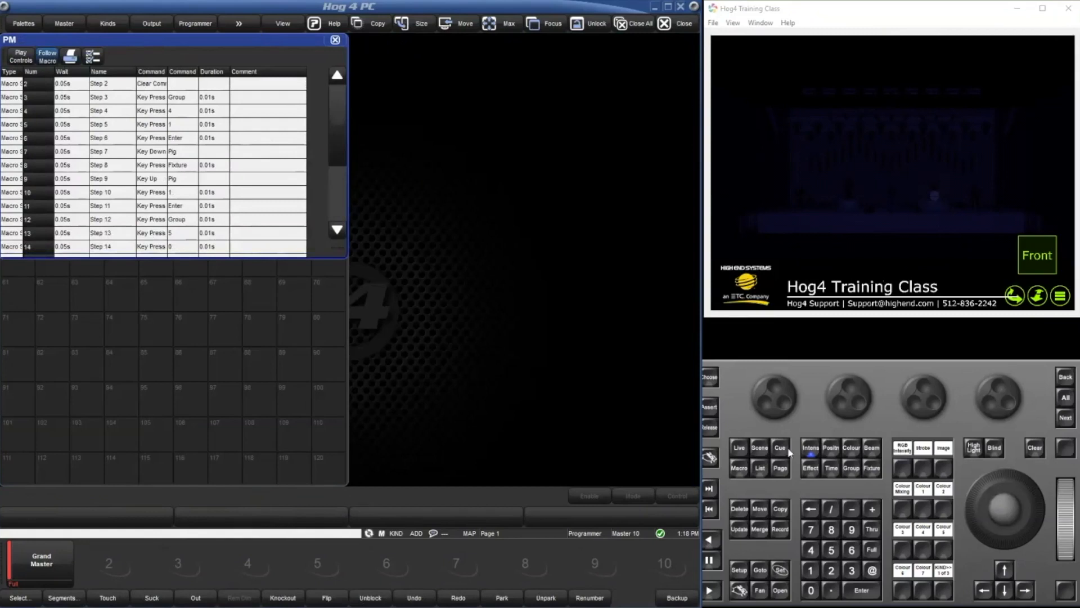
Close the macro directory and run macro 1 from the command line.
left_click(739, 469)
left_click(810, 569)
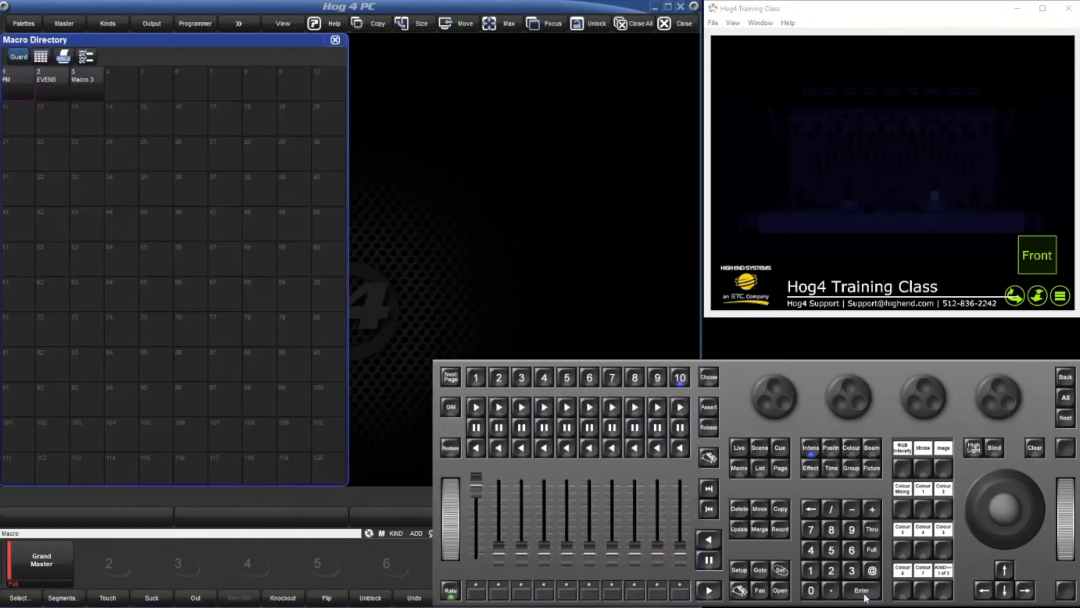
left_click(336, 41)
left_click(874, 590)
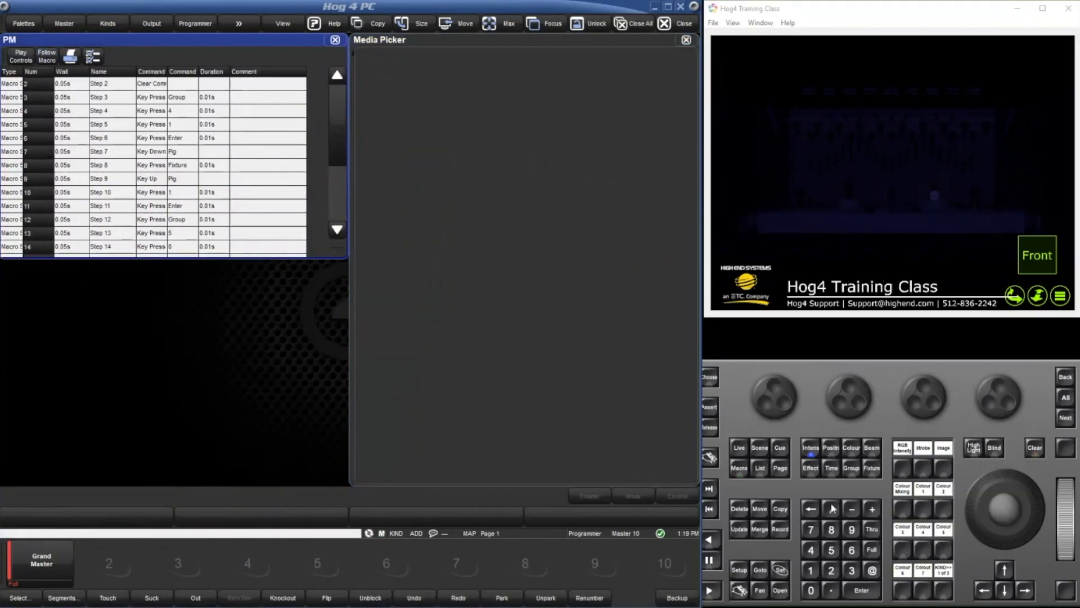
left_click(872, 591)
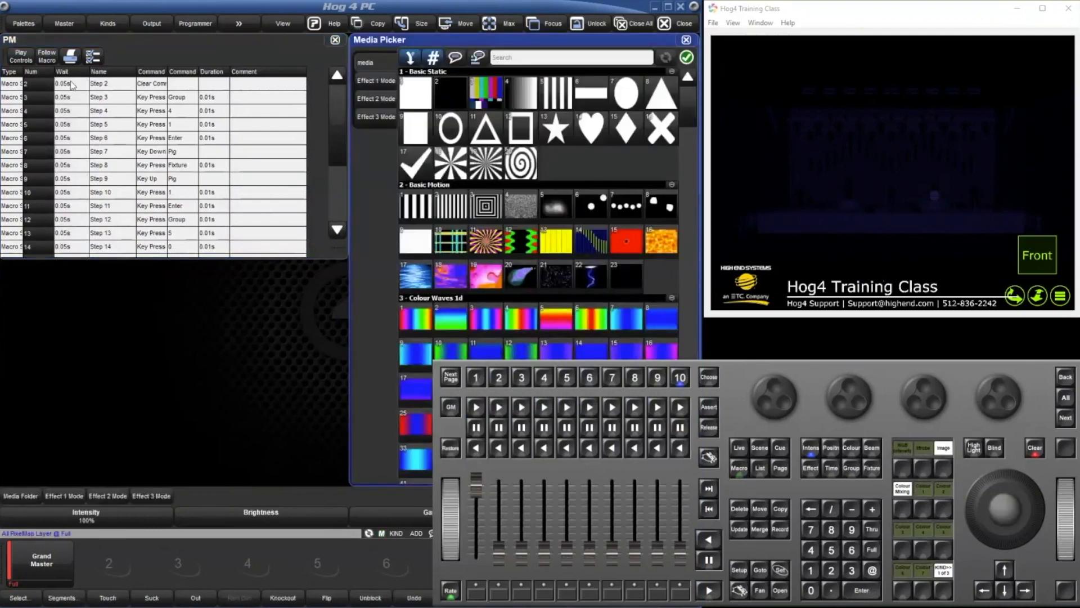
Turn Follow Macro back on in the PM macro window and review the macro's steps through step 23.
scroll(96, 95, "down", 3)
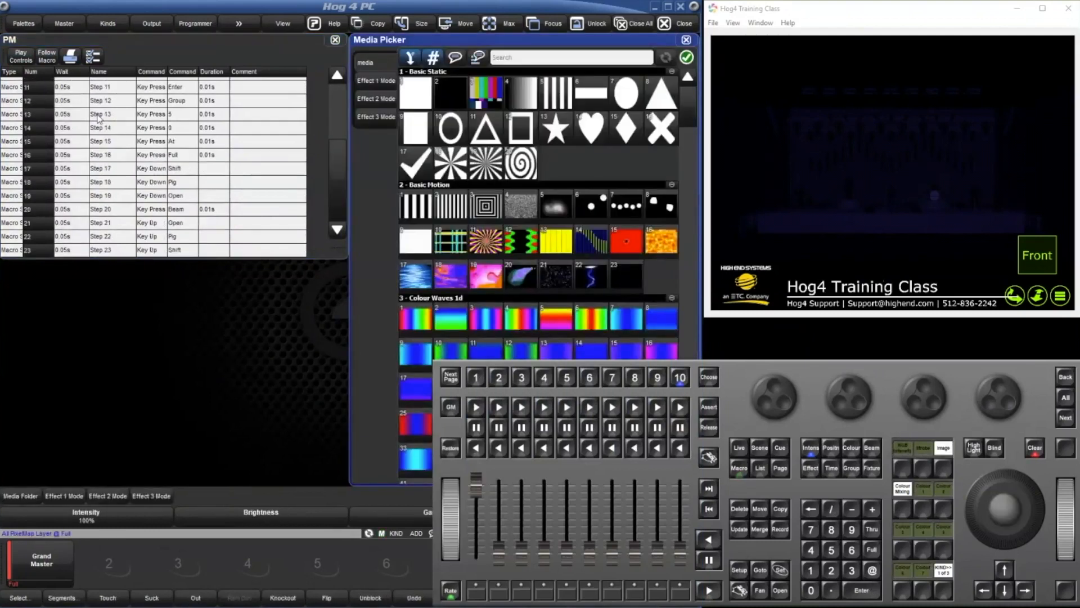
left_click(47, 57)
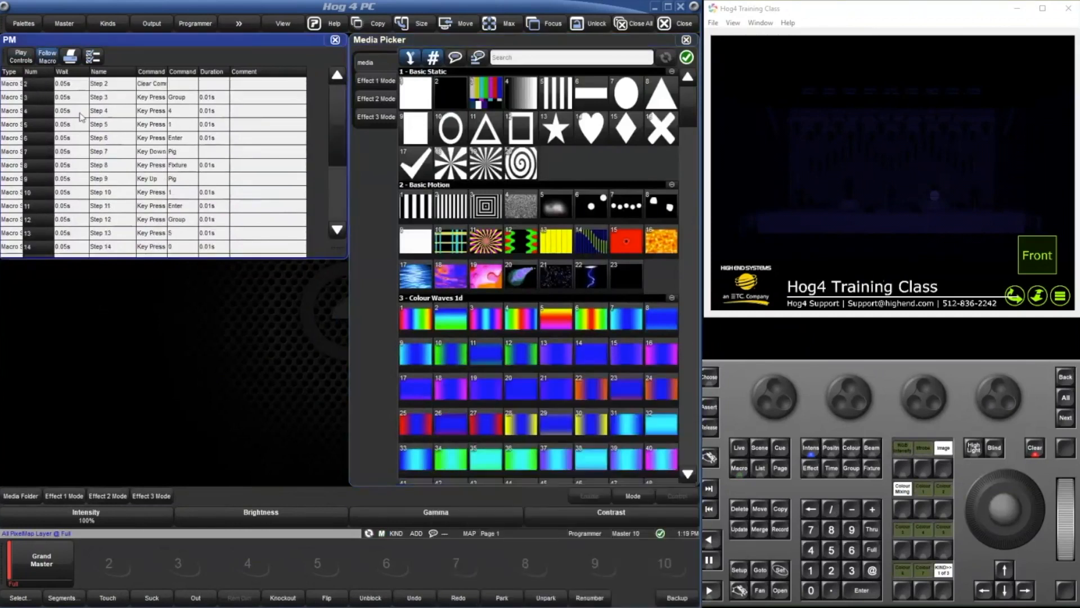
scroll(107, 148, "down", 3)
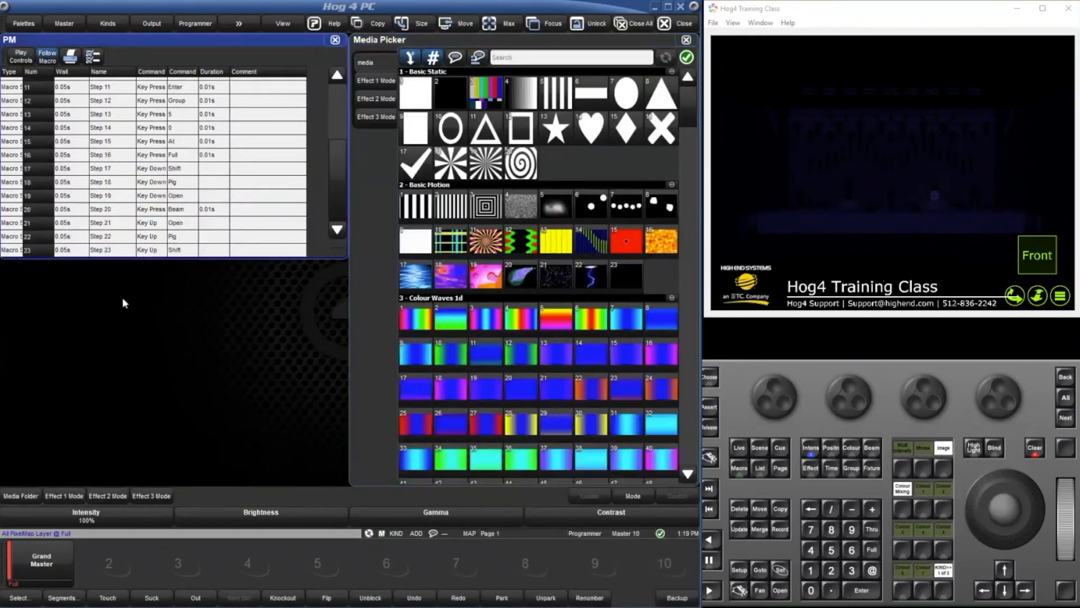
Apply media 3 from Colour Waves 1d to the PixelMap layer and clear the programmer.
left_click(480, 330)
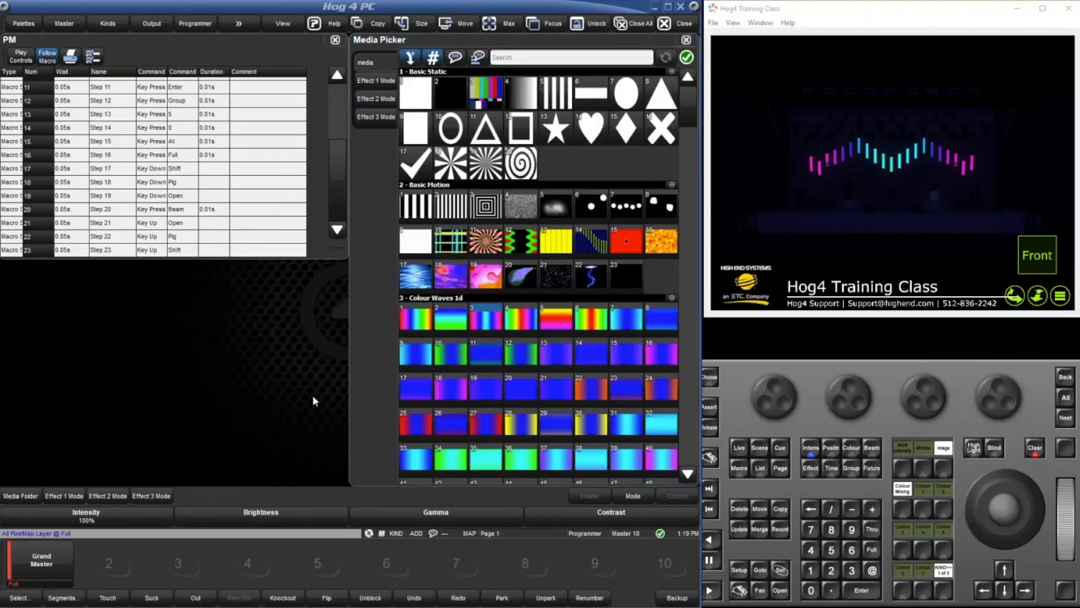
left_click(295, 362)
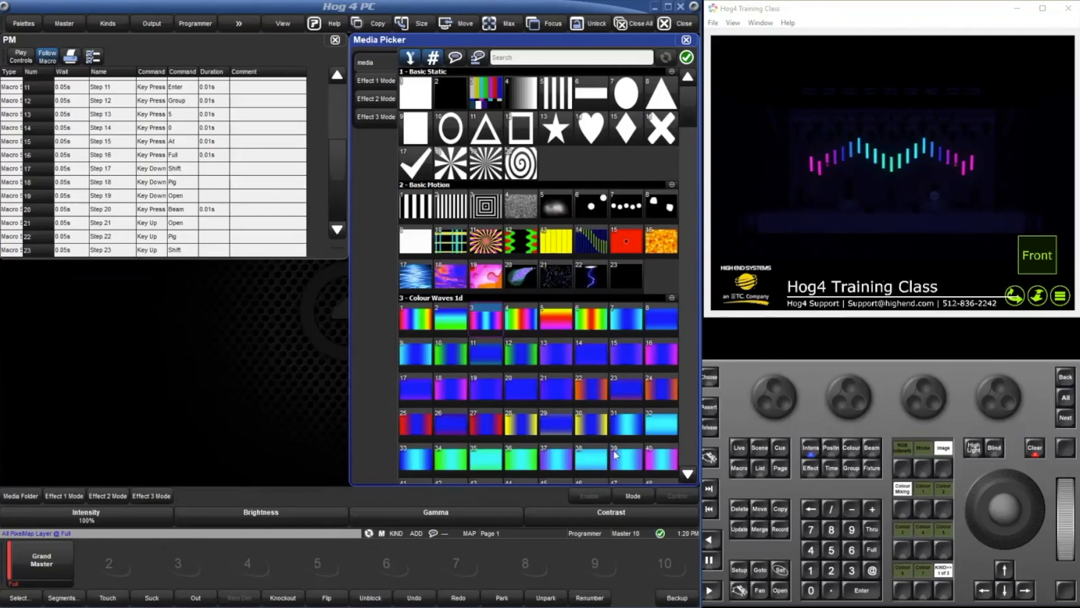
left_click(1035, 448)
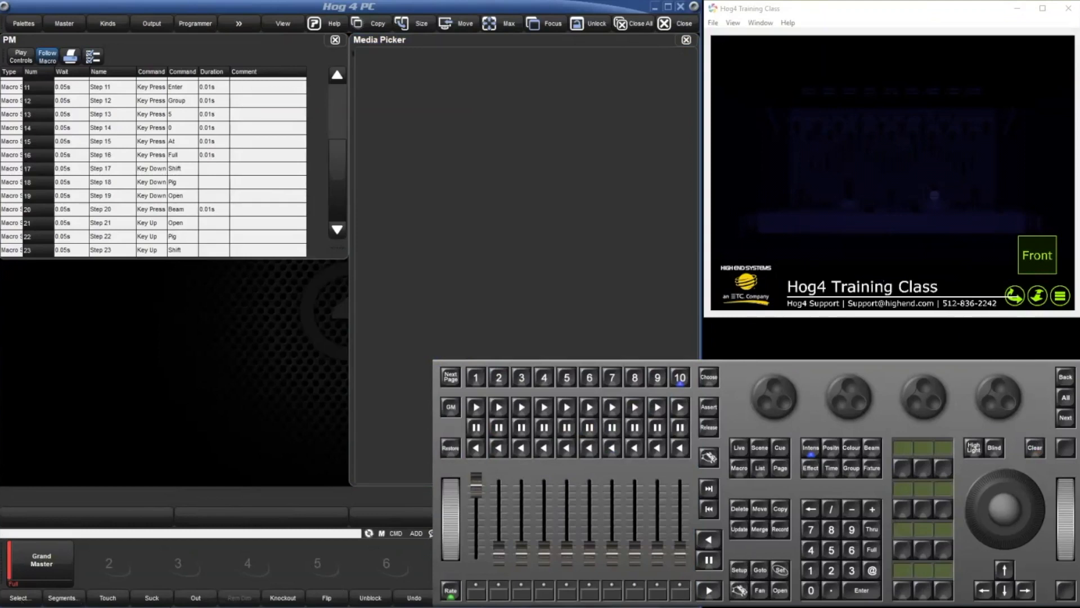
left_click(39, 595)
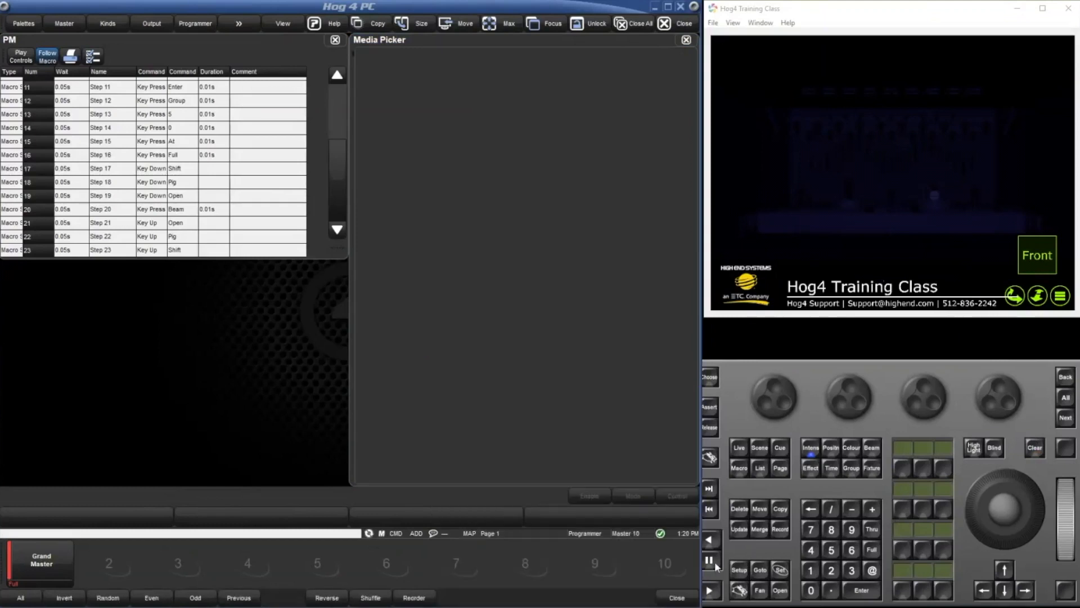
left_click(673, 598)
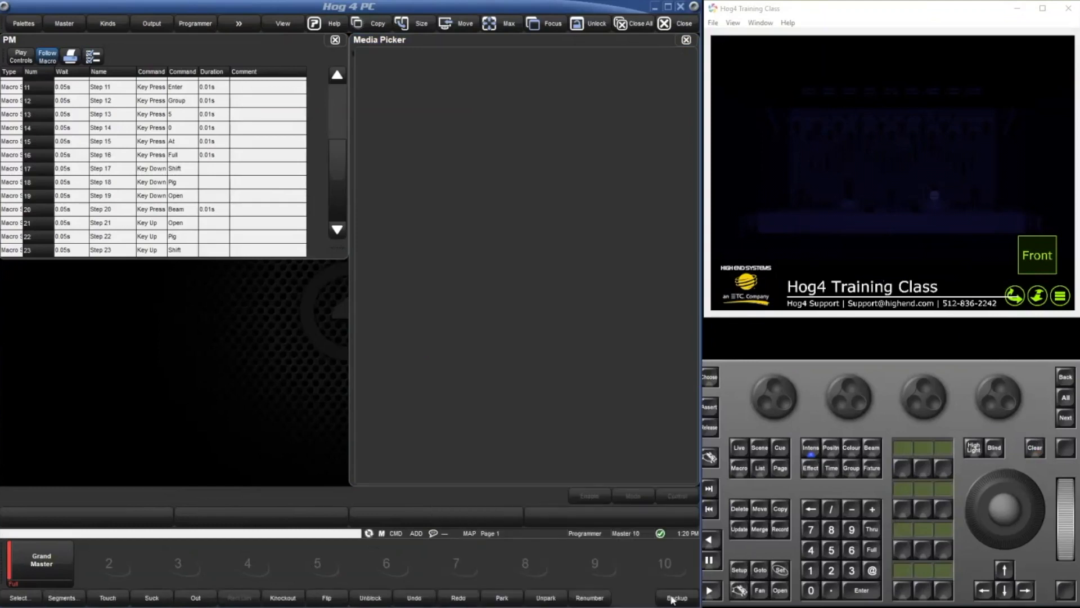
left_click(63, 596)
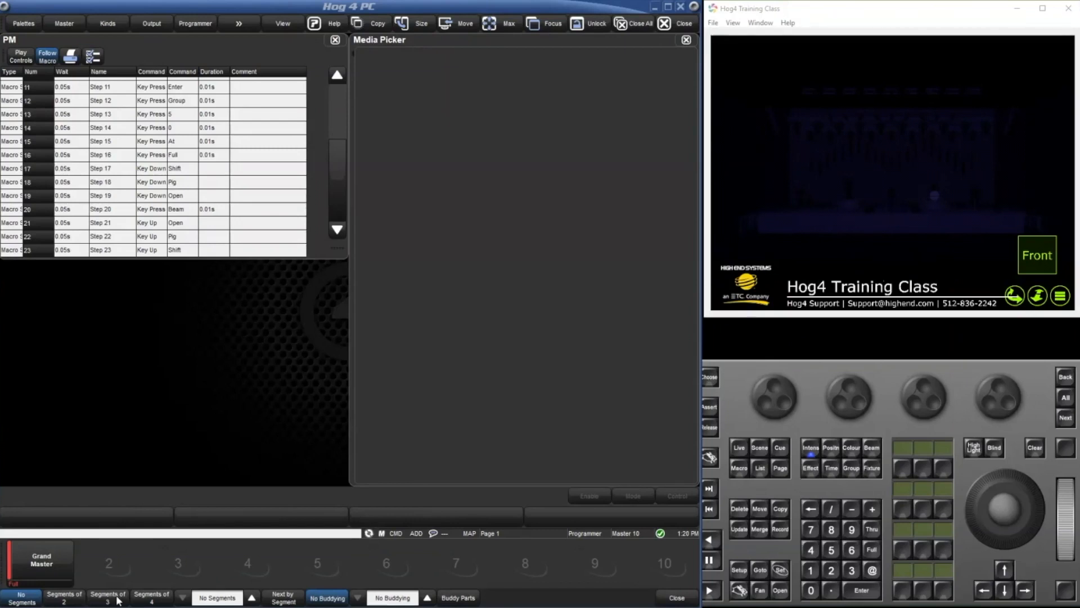
left_click(691, 596)
left_click(24, 595)
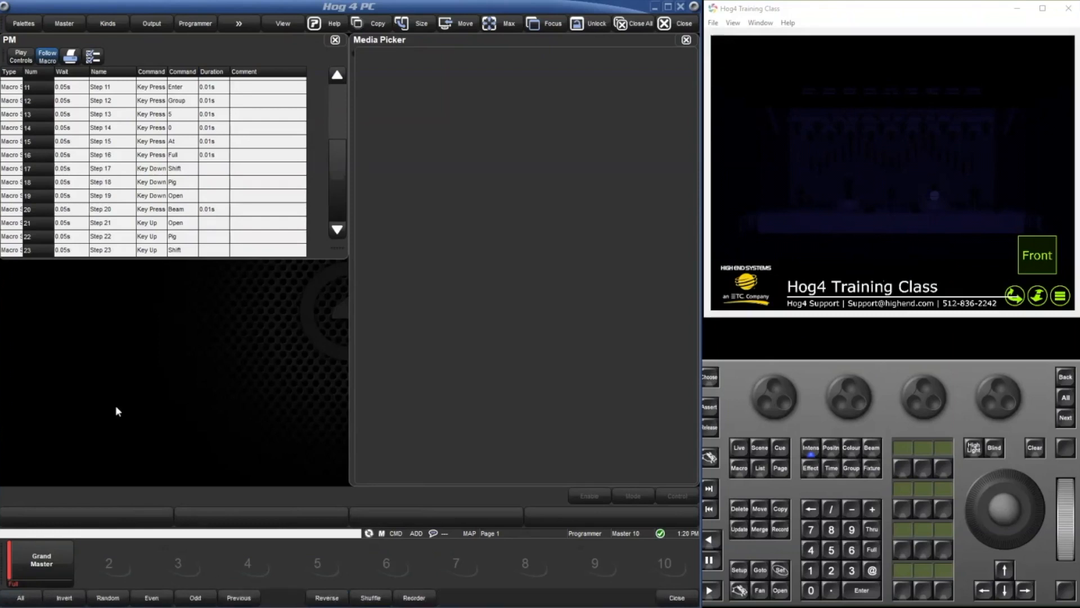
Close the PM macro and Media Picker windows and open the scene directory.
left_click(335, 39)
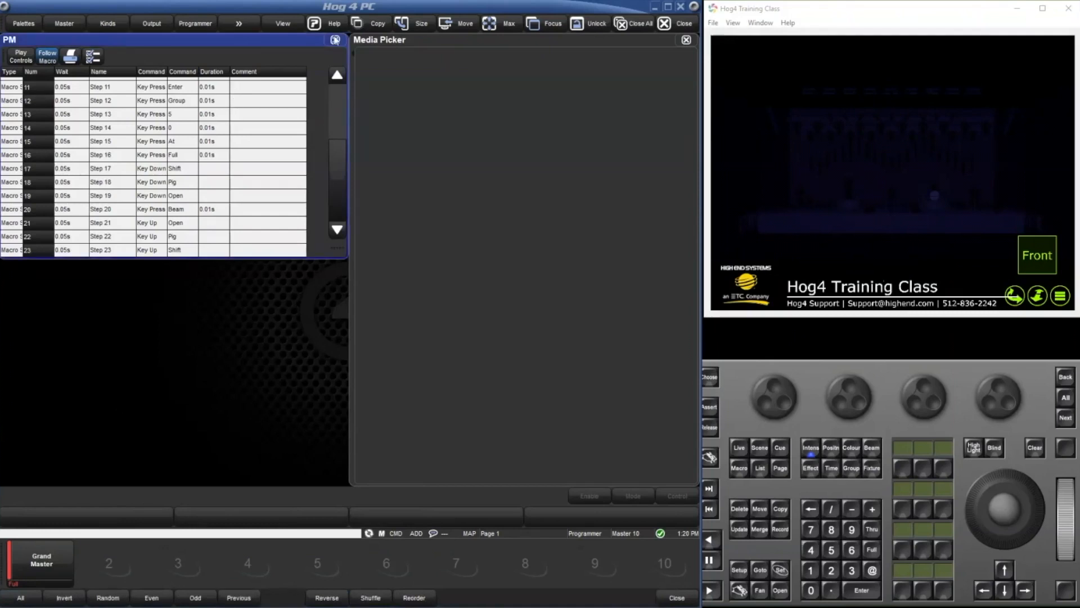
left_click(685, 39)
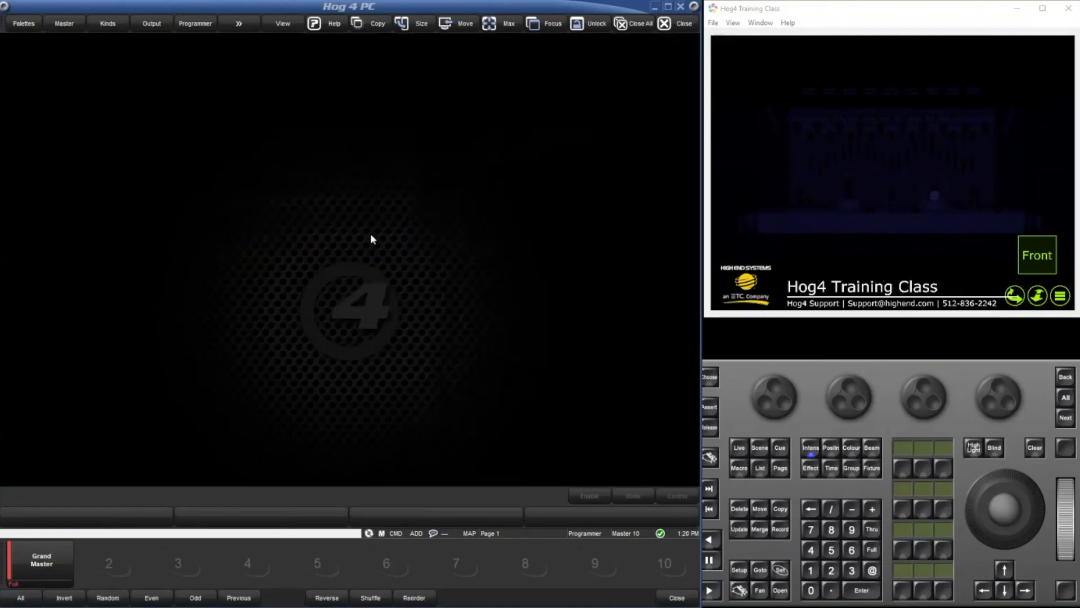
double_click(370, 233)
left_click(388, 264)
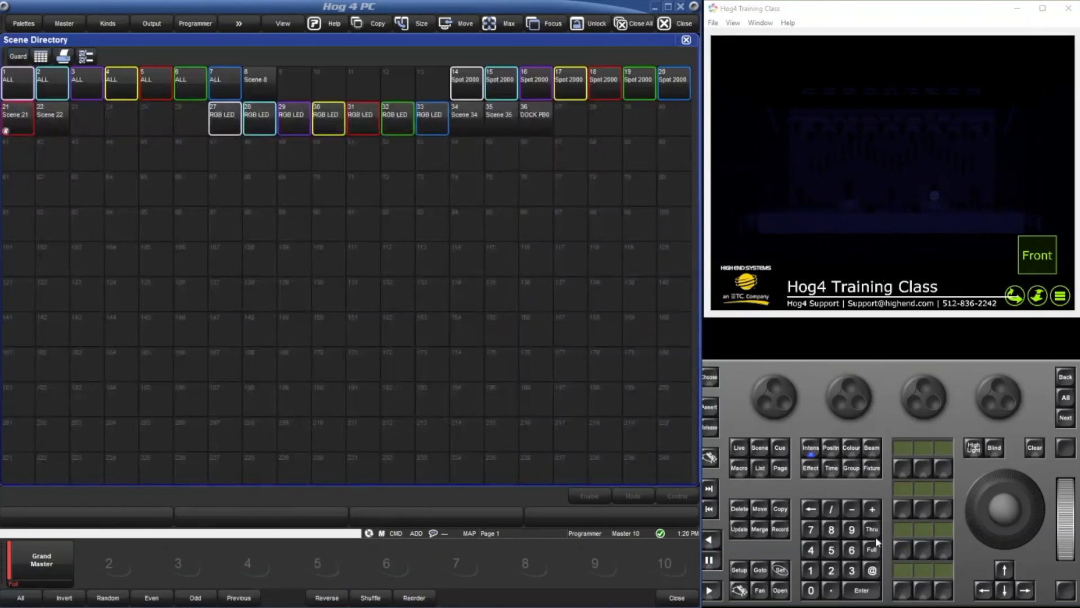
Set the SolaSpot 2000 fixtures to full and play Spot 2000 scenes 18, 16 and 19 from the scene directory.
left_click(811, 570)
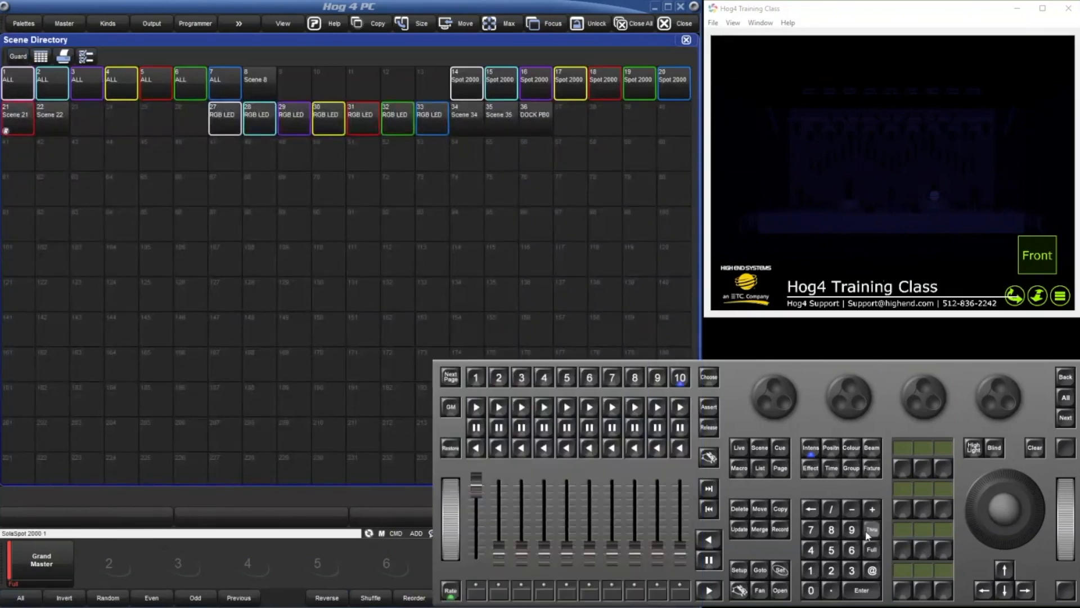
left_click(871, 550)
left_click(106, 106)
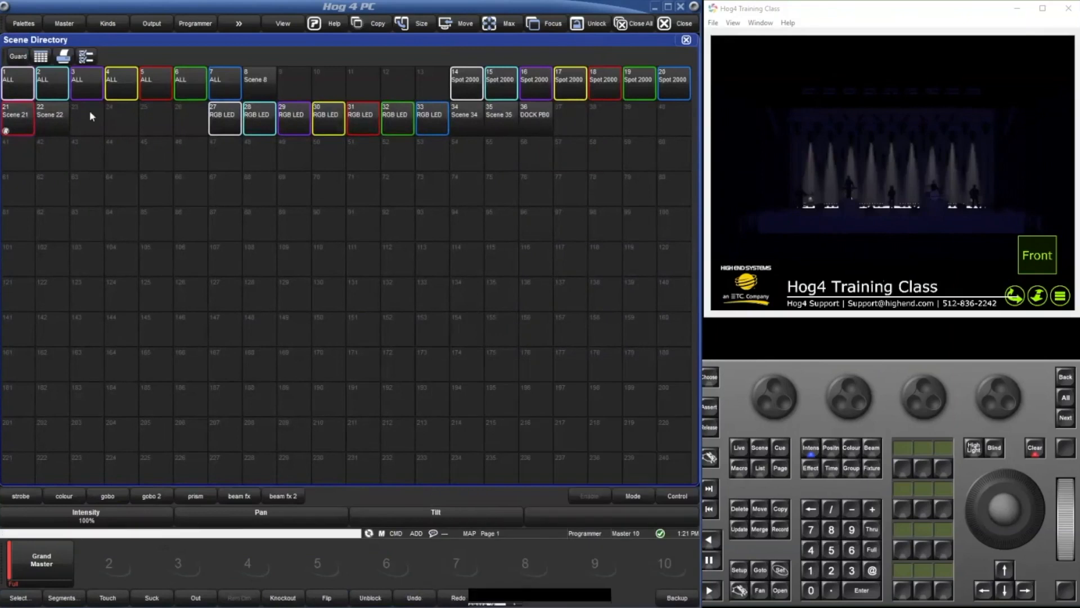
left_click(593, 75)
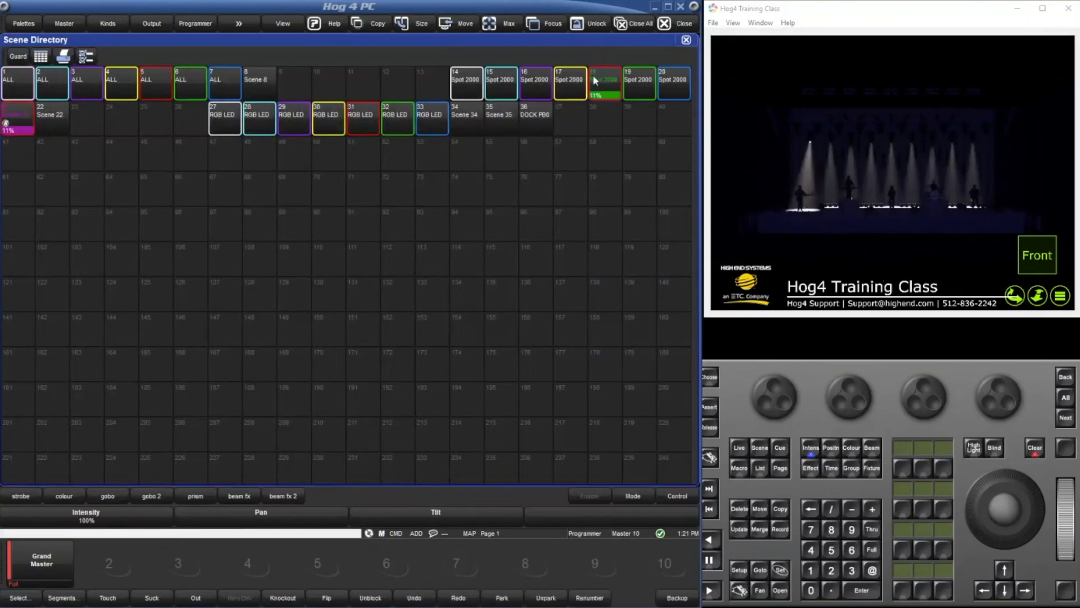
left_click(540, 81)
left_click(636, 82)
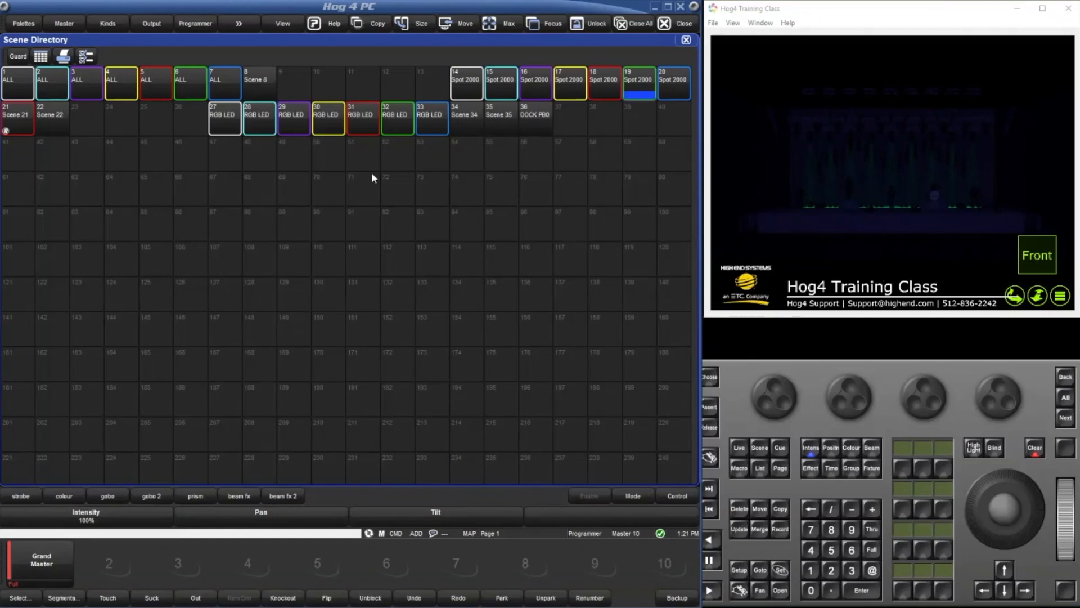
Clear the programmer and close the scene directory.
scroll(524, 316, "down", 3)
scroll(524, 316, "up", 3)
scroll(522, 310, "down", 1)
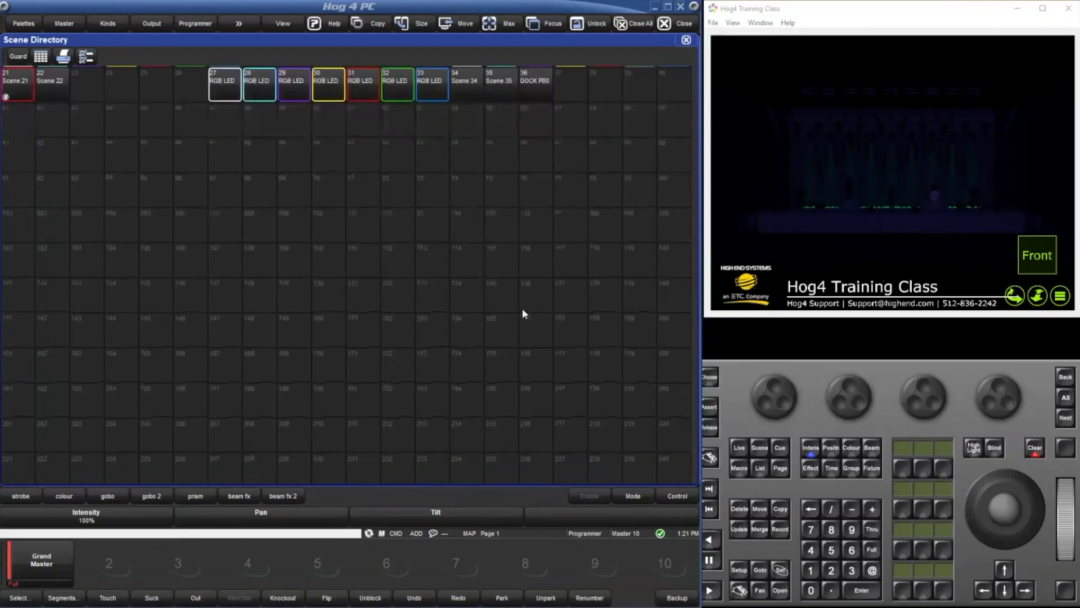
scroll(521, 307, "up", 1)
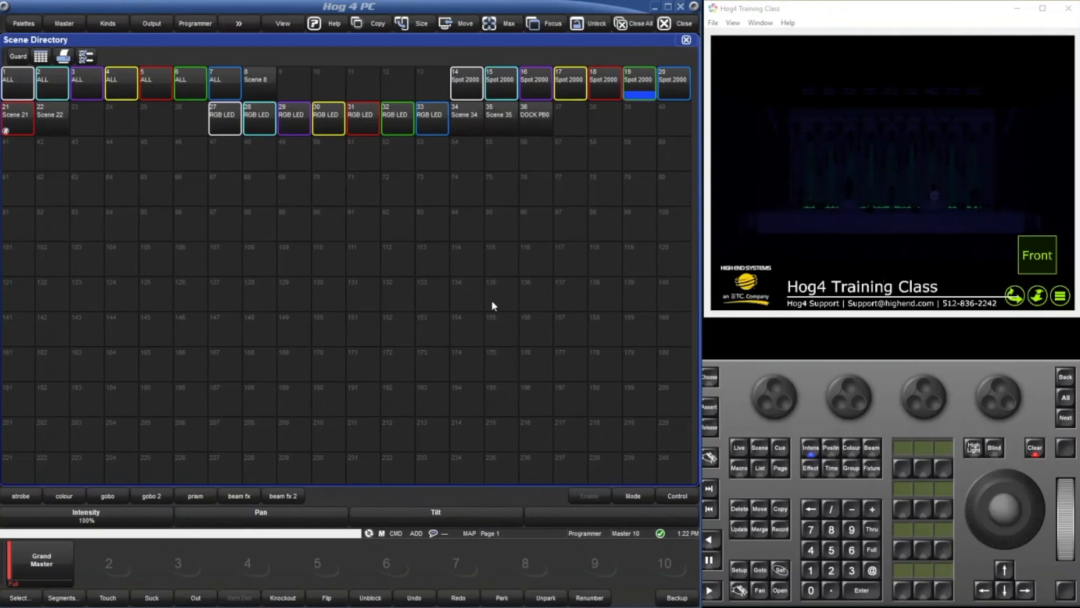
key("Escape")
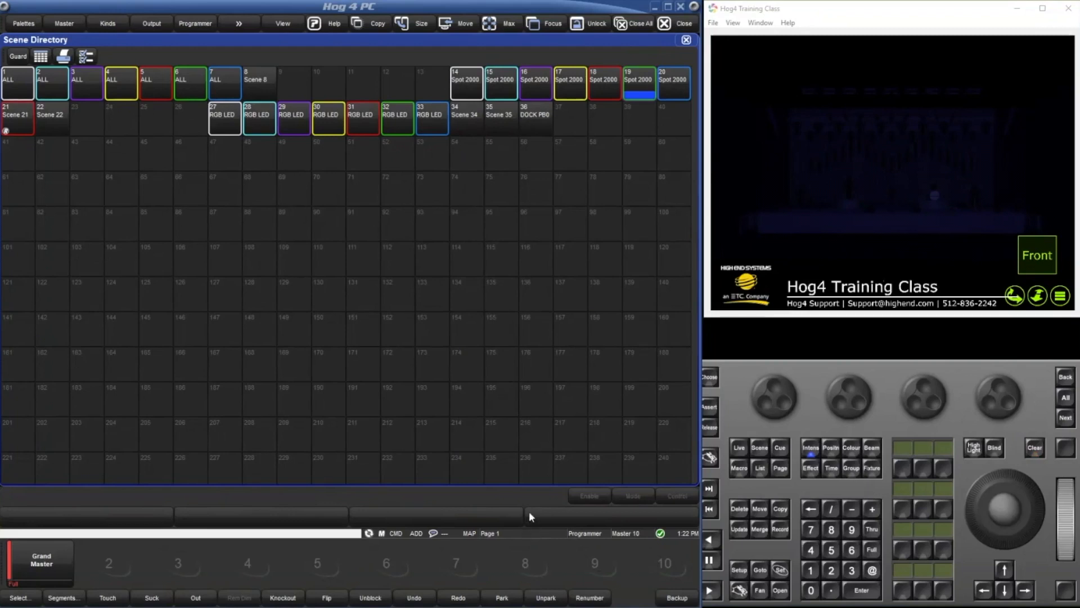
left_click(687, 40)
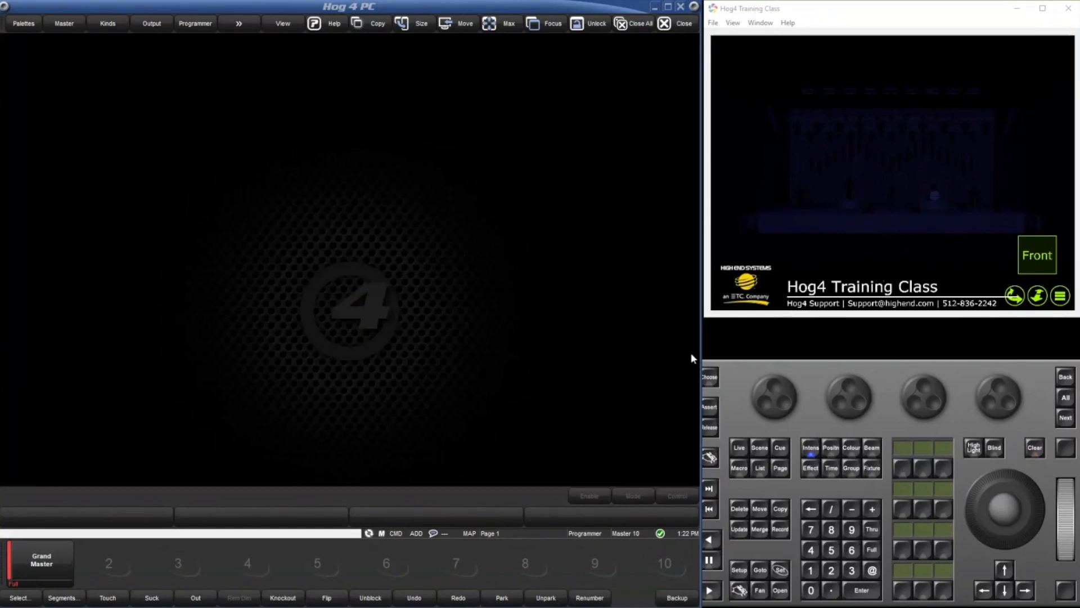
left_click(1034, 449)
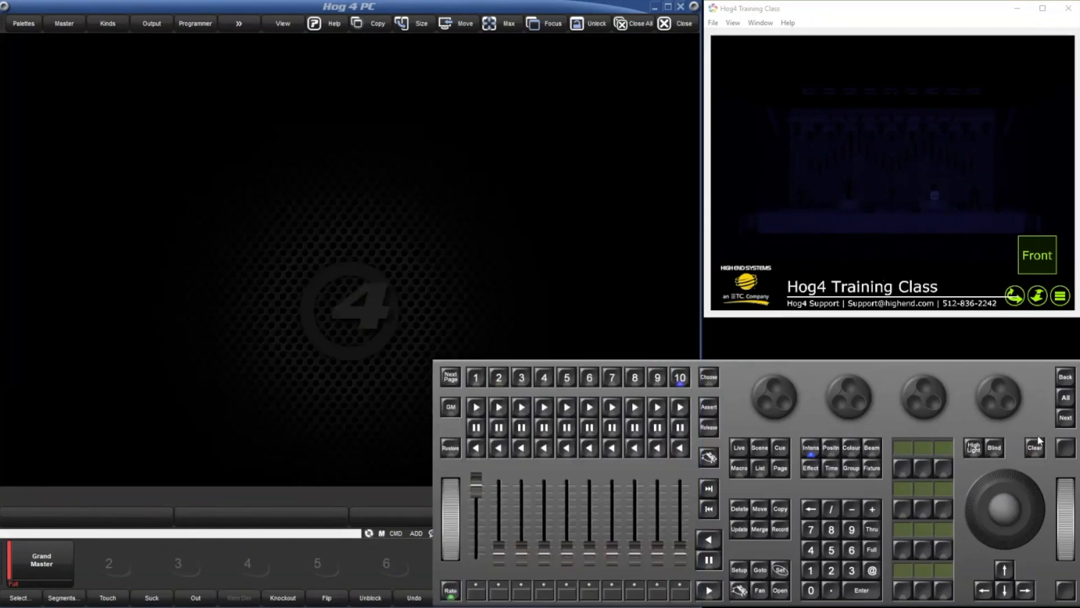
Select SolaSpot 2000 fixtures 1 through 9 and set them to full.
left_click(811, 569)
left_click(871, 529)
left_click(852, 528)
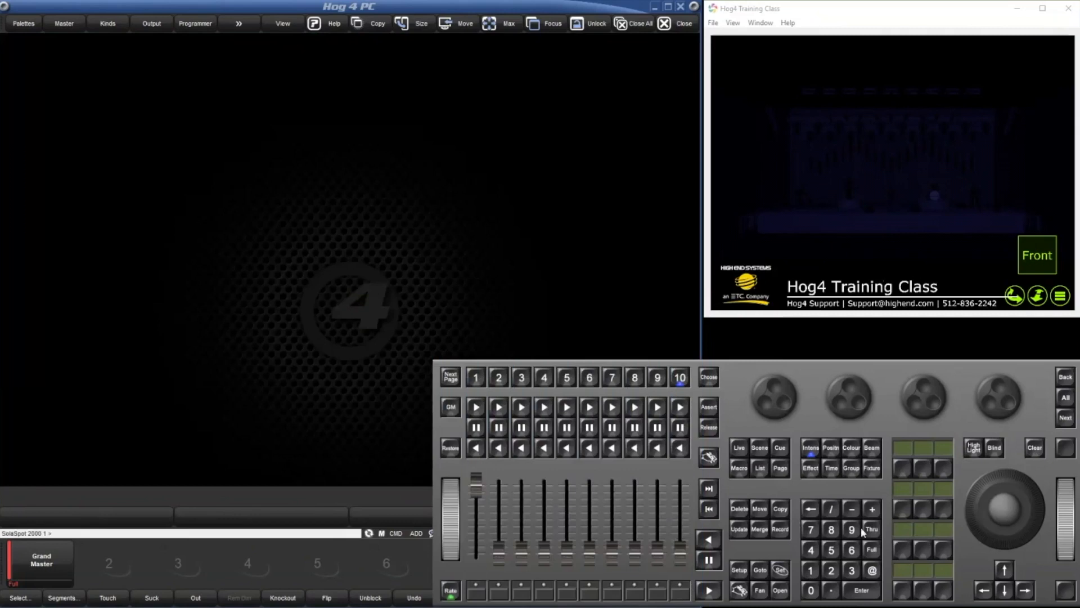
left_click(875, 553)
Review the mode and control options of the SolaSpot 2000 fixtures, including Fixture Shutdown, and clear the programmer.
left_click(382, 487)
left_click(651, 497)
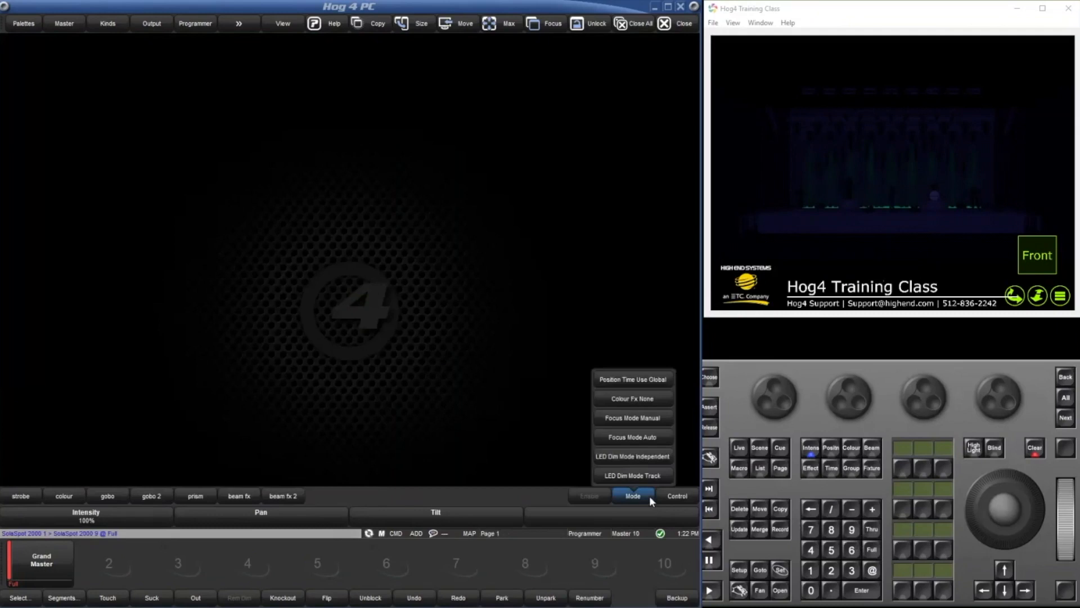
left_click(667, 498)
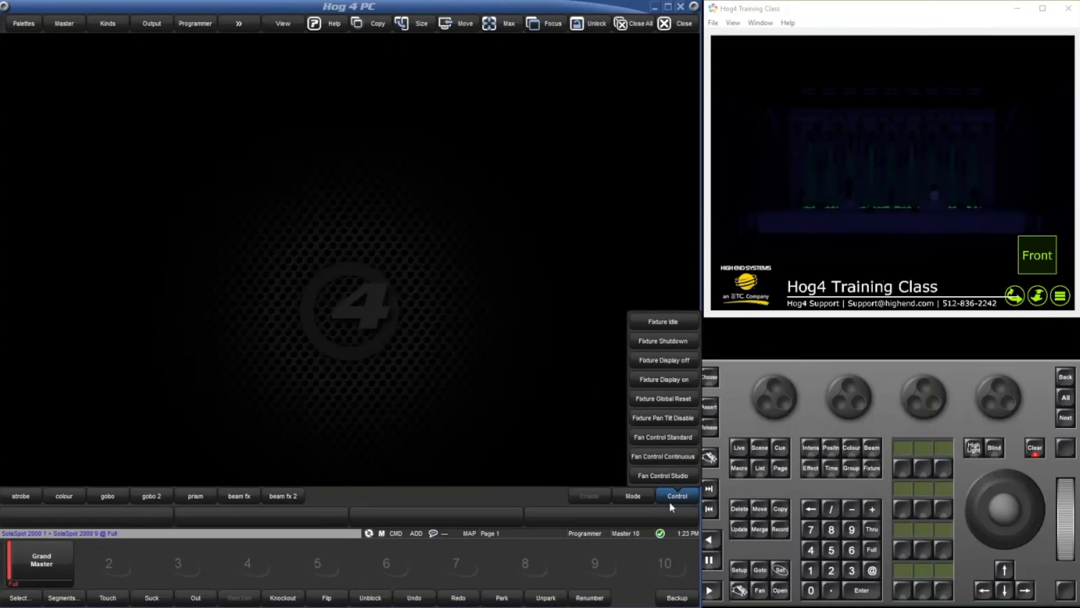
left_click(670, 497)
left_click(670, 498)
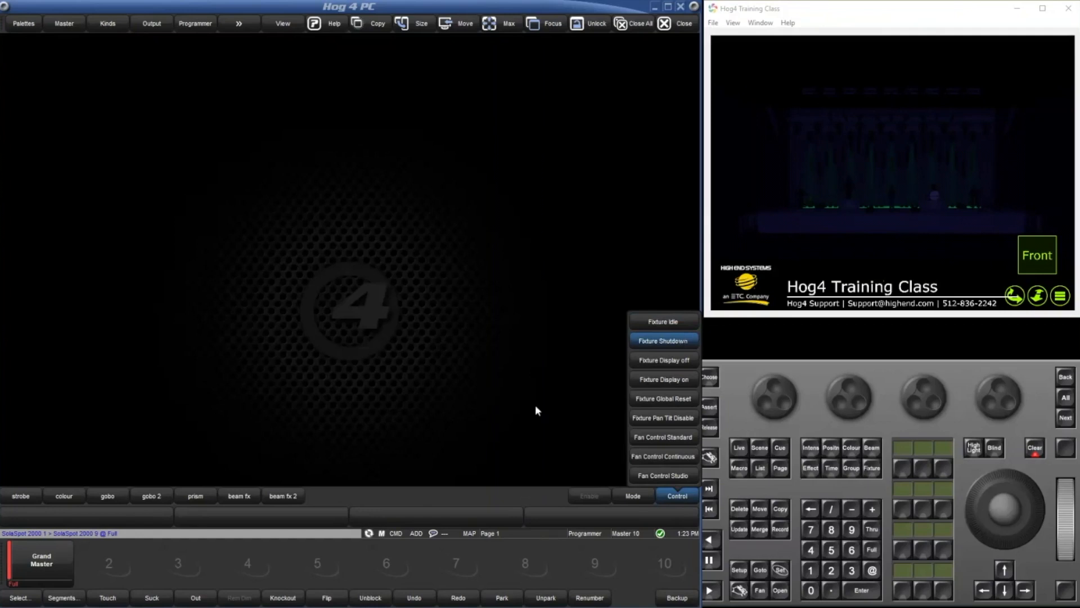
key("Escape")
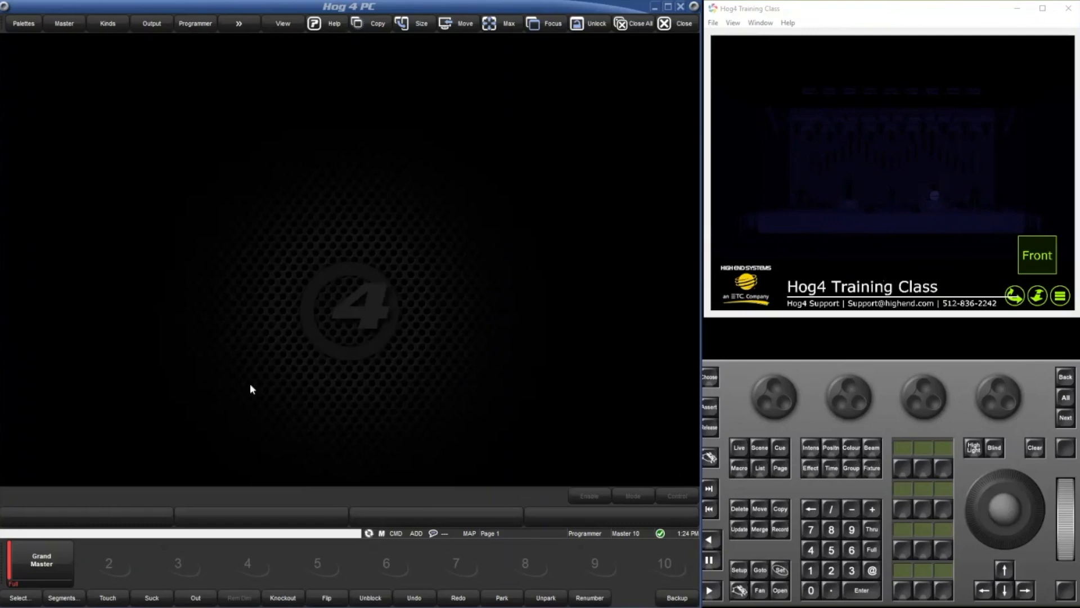
Open macro 1, PM, from the macro directory after checking the directory's configuration options.
double_click(254, 270)
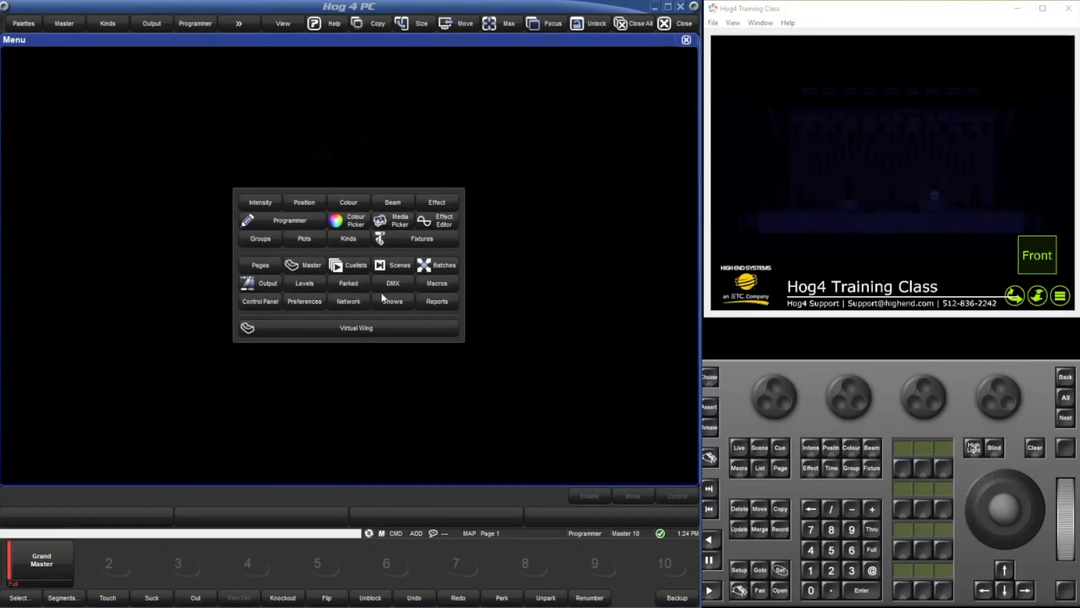
left_click(437, 283)
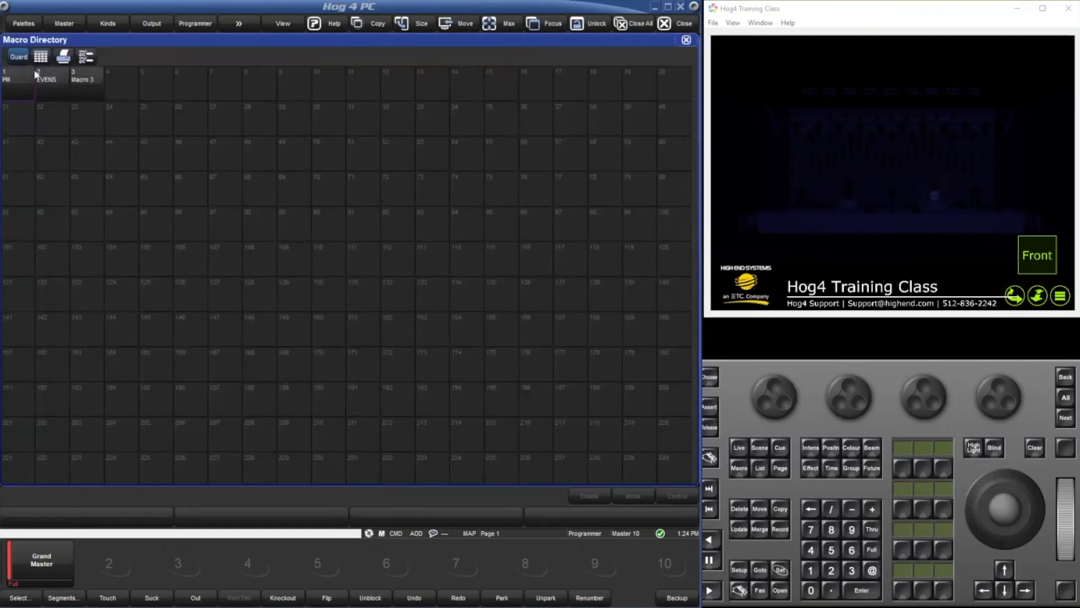
left_click(90, 60)
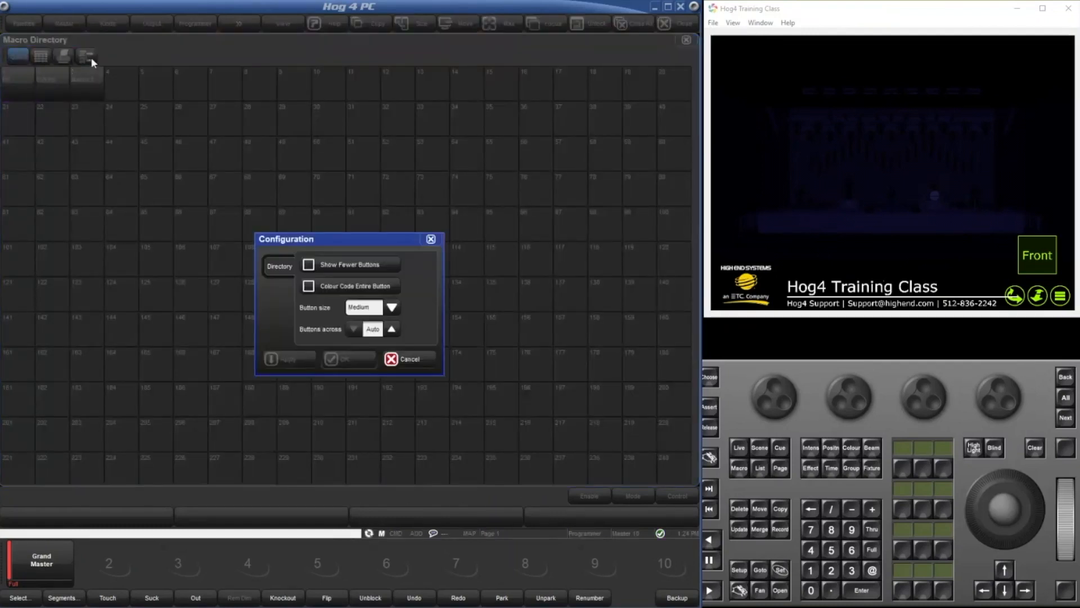
left_click(421, 360)
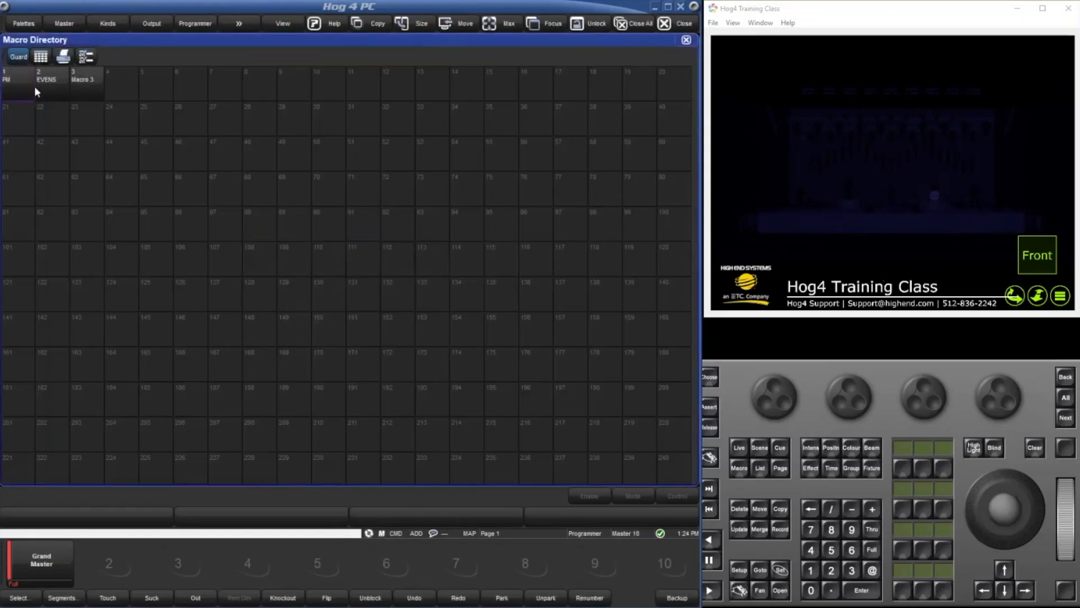
double_click(26, 87)
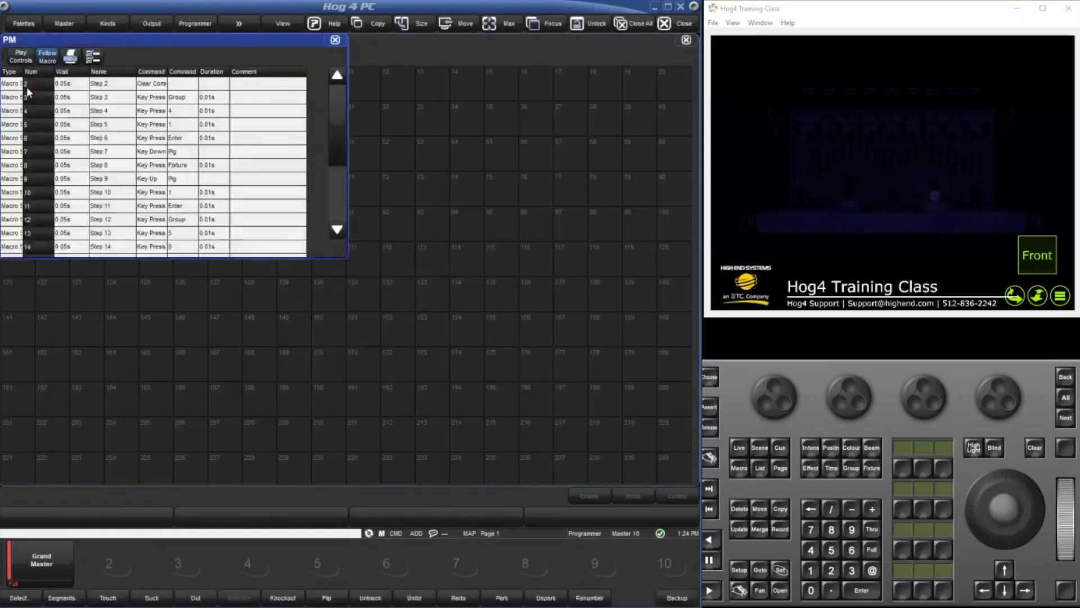
Turn off Follow Current Macro in the PM window's configuration, re-enable Follow Macro, and turn the option off again.
left_click(95, 56)
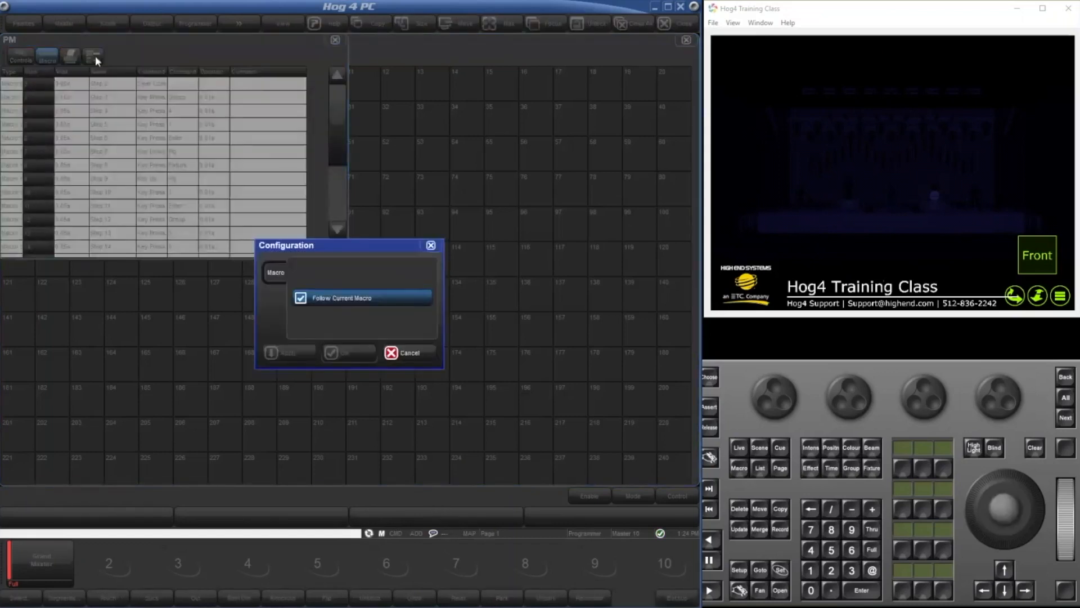
left_click(388, 297)
left_click(364, 351)
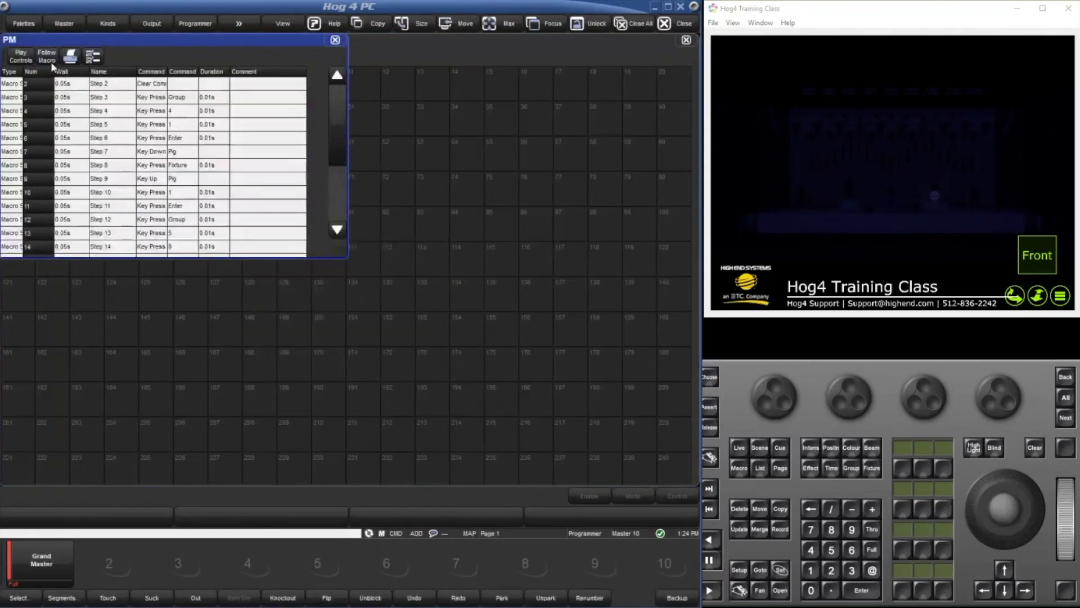
left_click(96, 57)
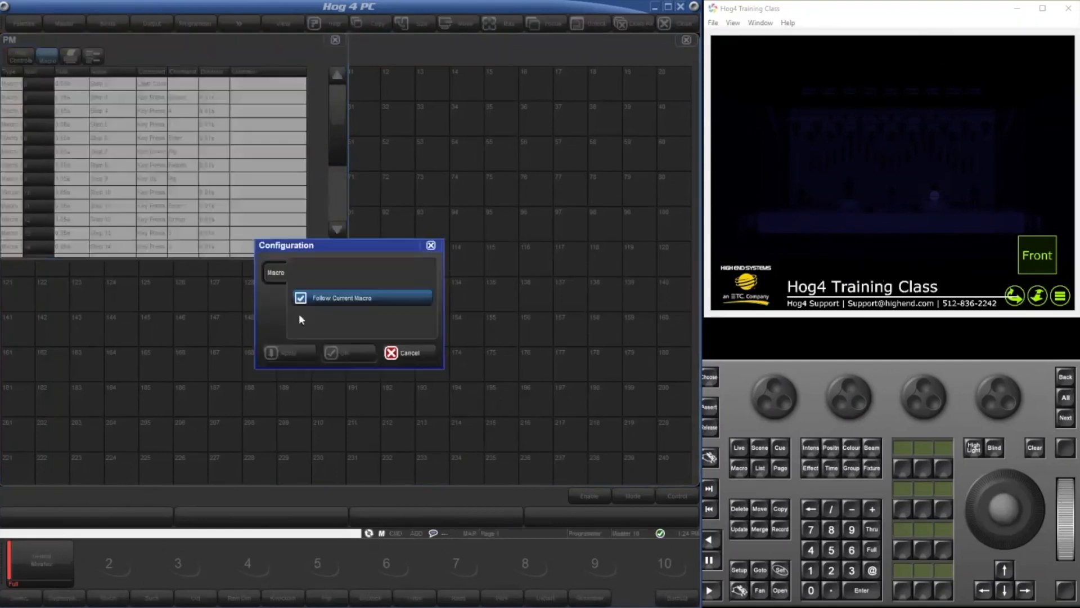
left_click(335, 298)
left_click(350, 352)
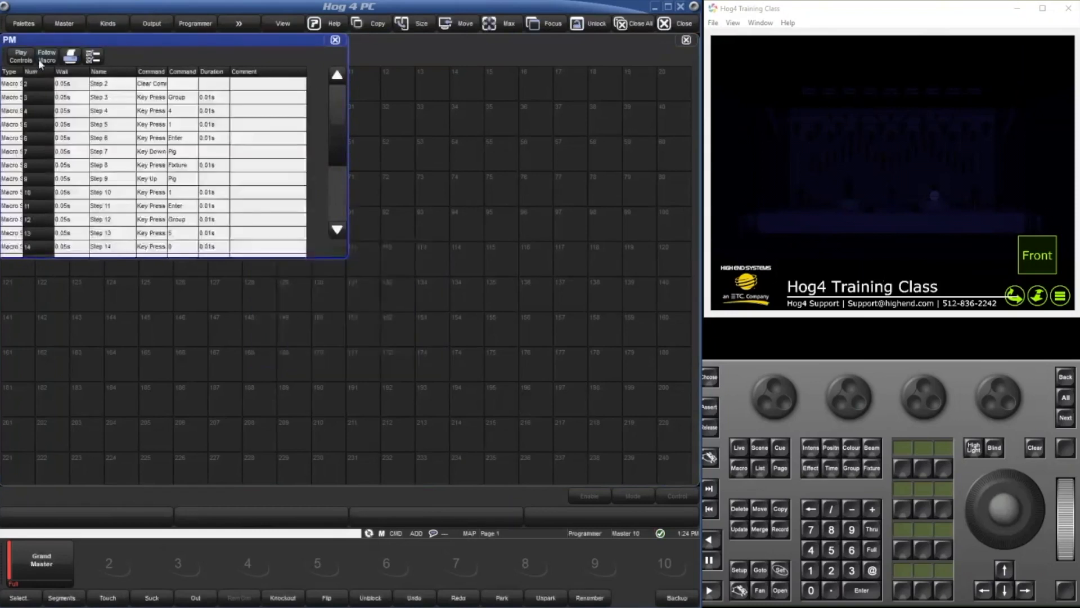
Enable Follow Current Macro in the PM window's configuration and apply it.
left_click(93, 56)
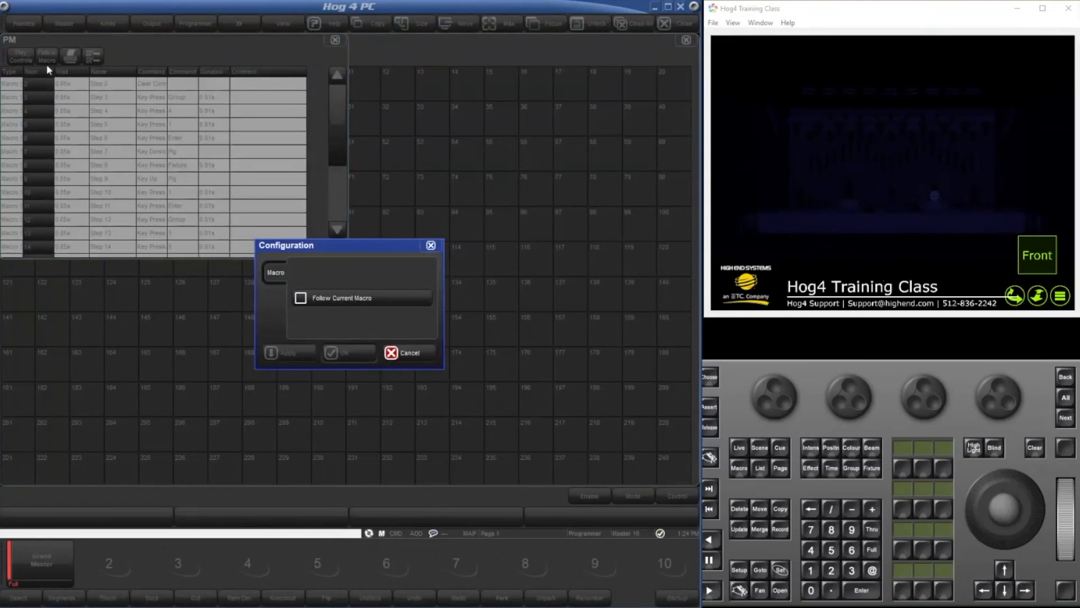
left_click(308, 299)
left_click(277, 352)
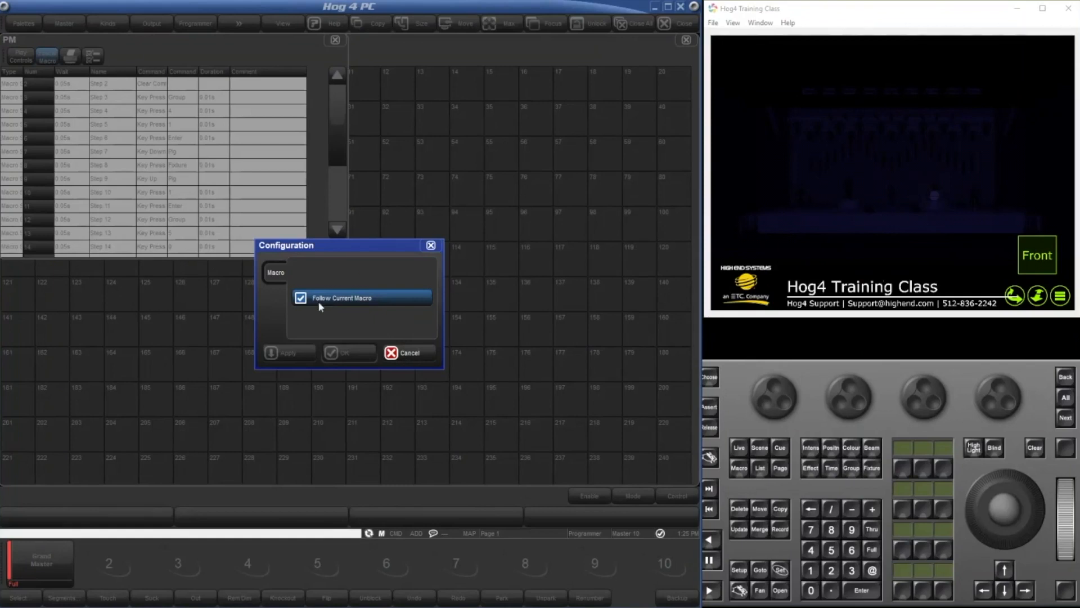
Close the PM window's configuration and examine the playback follow options in cuelist 10's window configuration.
left_click(430, 246)
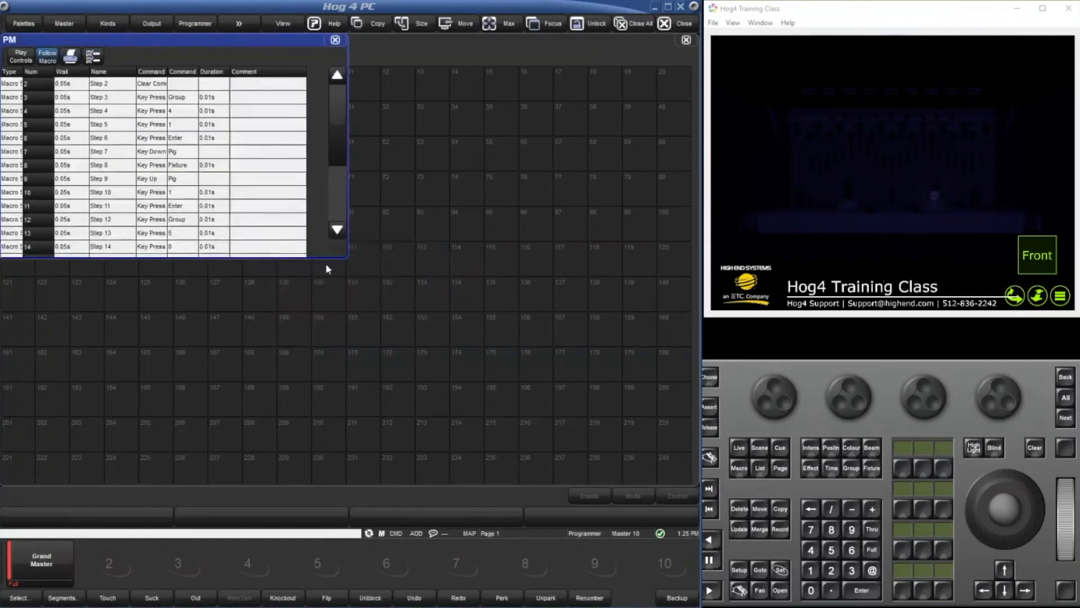
left_click(760, 473)
left_click(808, 575)
left_click(810, 591)
left_click(787, 594)
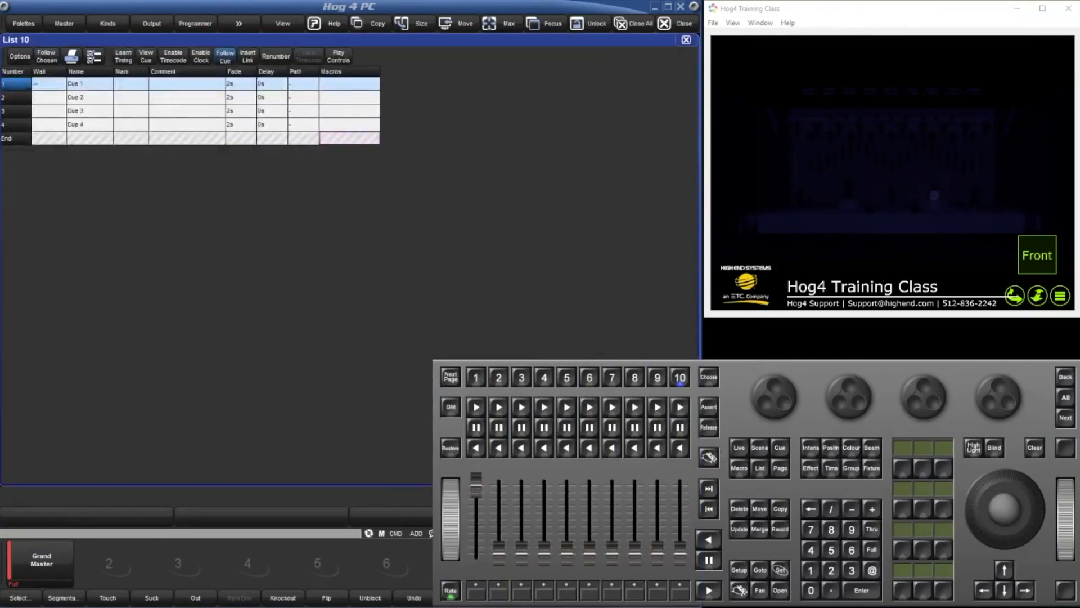
left_click(94, 56)
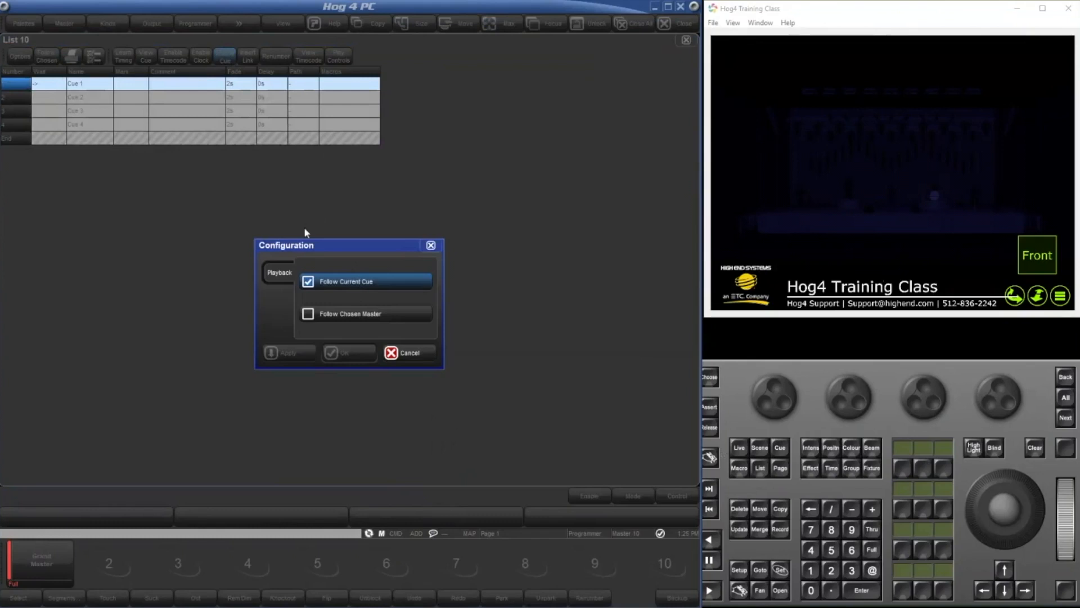
left_click(430, 245)
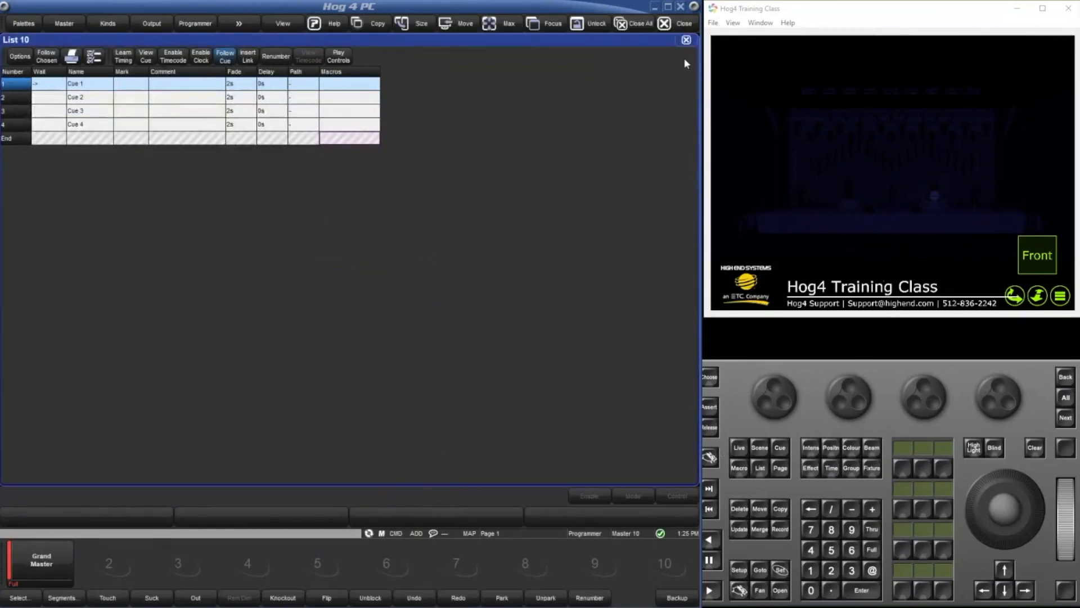
left_click(686, 40)
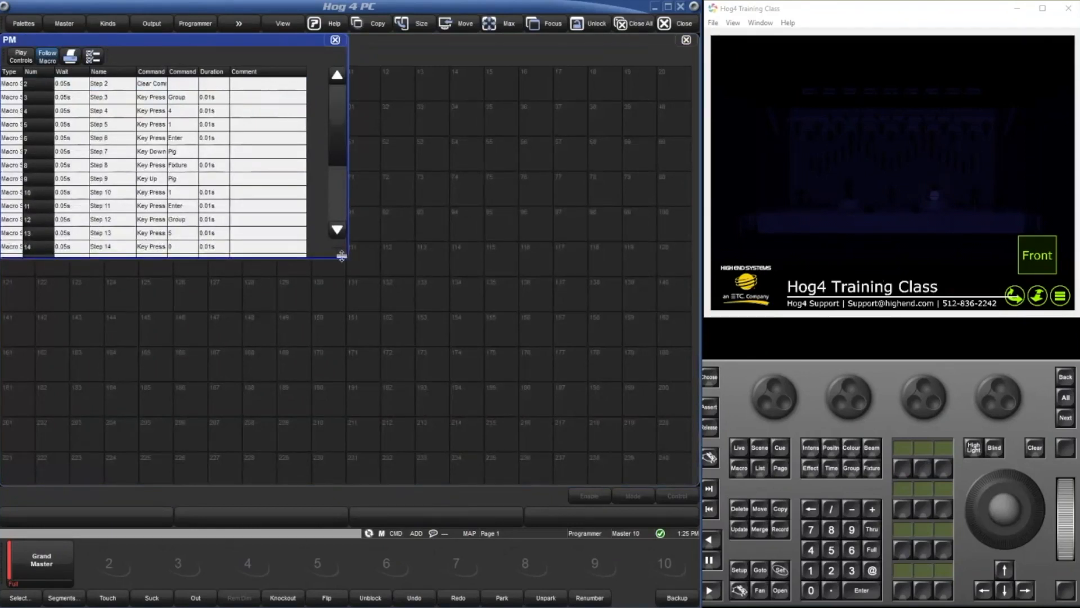
Review the full step lists of the PM macro and Macro 3, and close the macro directory.
left_click(502, 23)
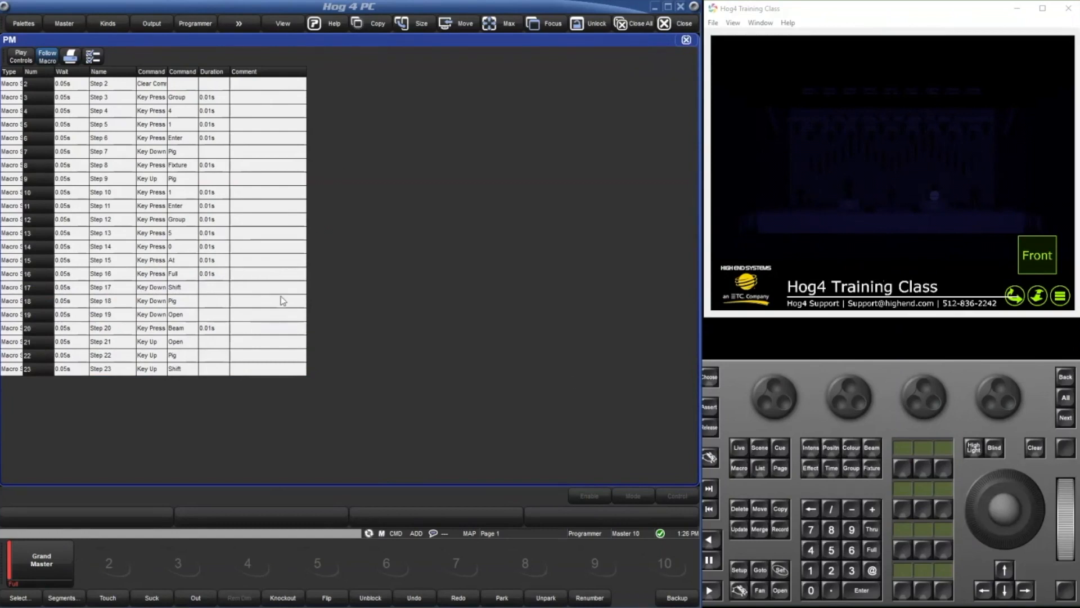
left_click(685, 40)
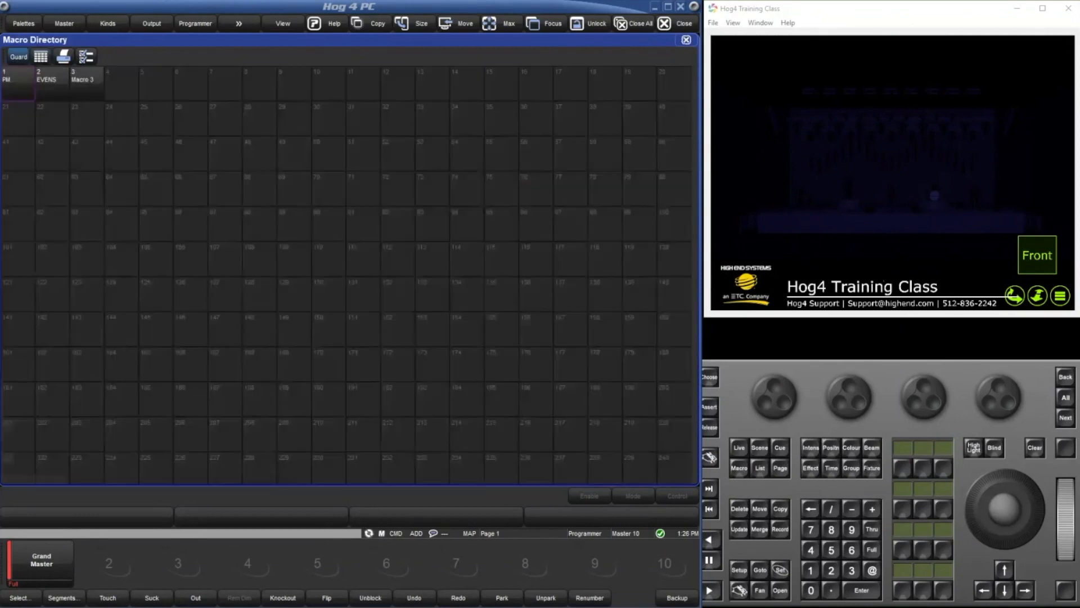
left_click(89, 86)
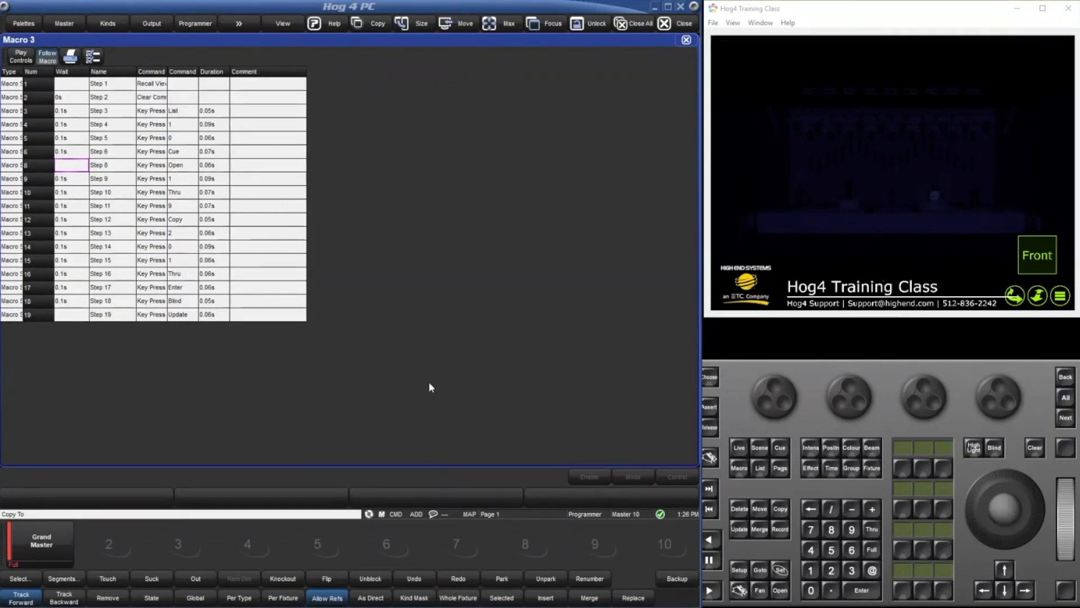
key("BackSpace")
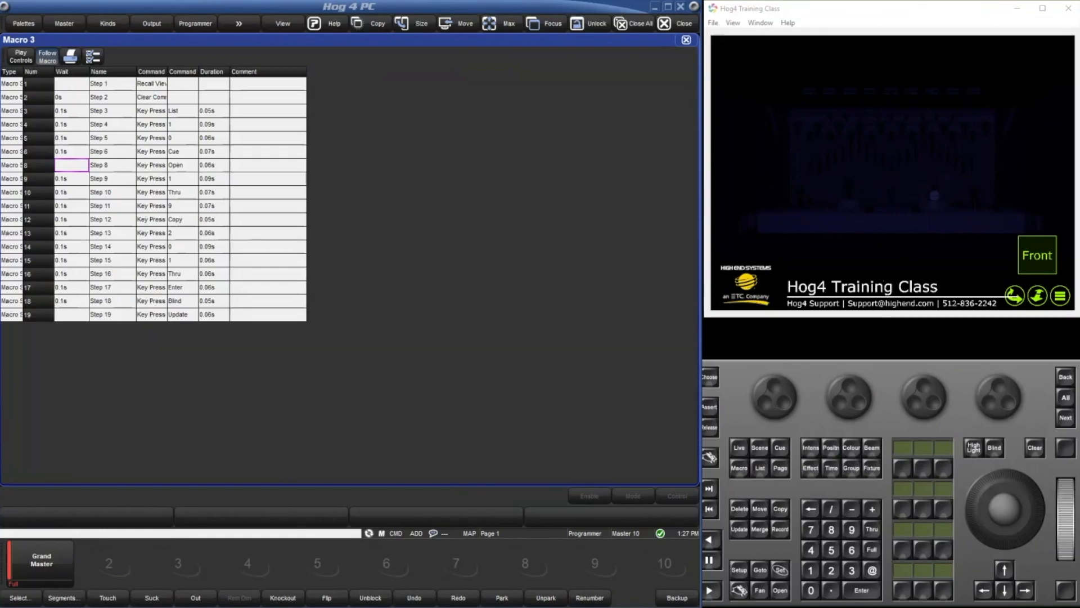
left_click(688, 39)
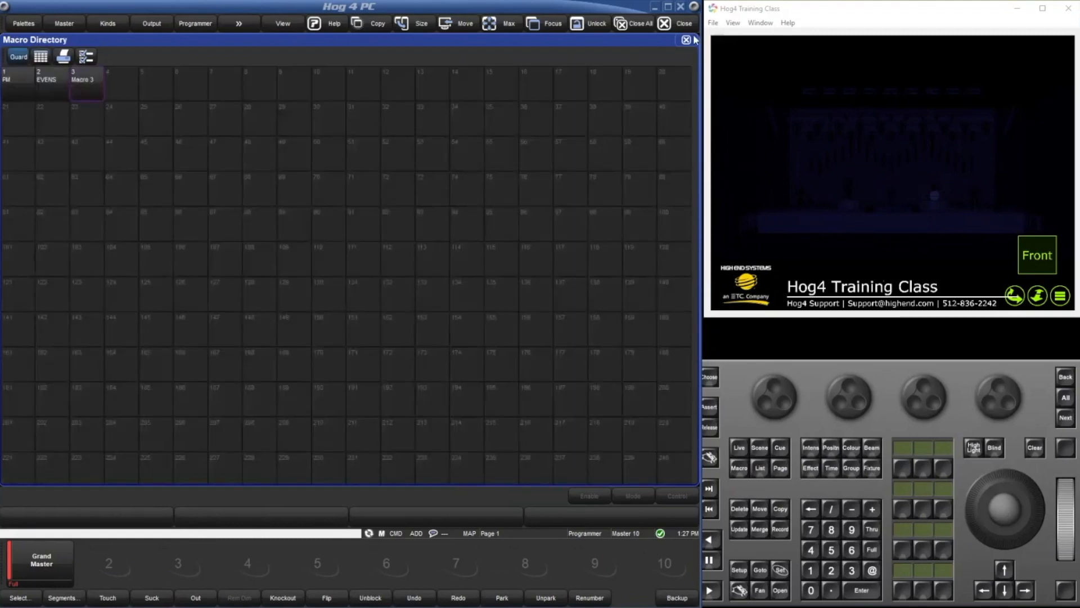
left_click(688, 40)
Open the Intensity directory and Programmer, resize the Programmer, and place the Group directory below it.
double_click(813, 449)
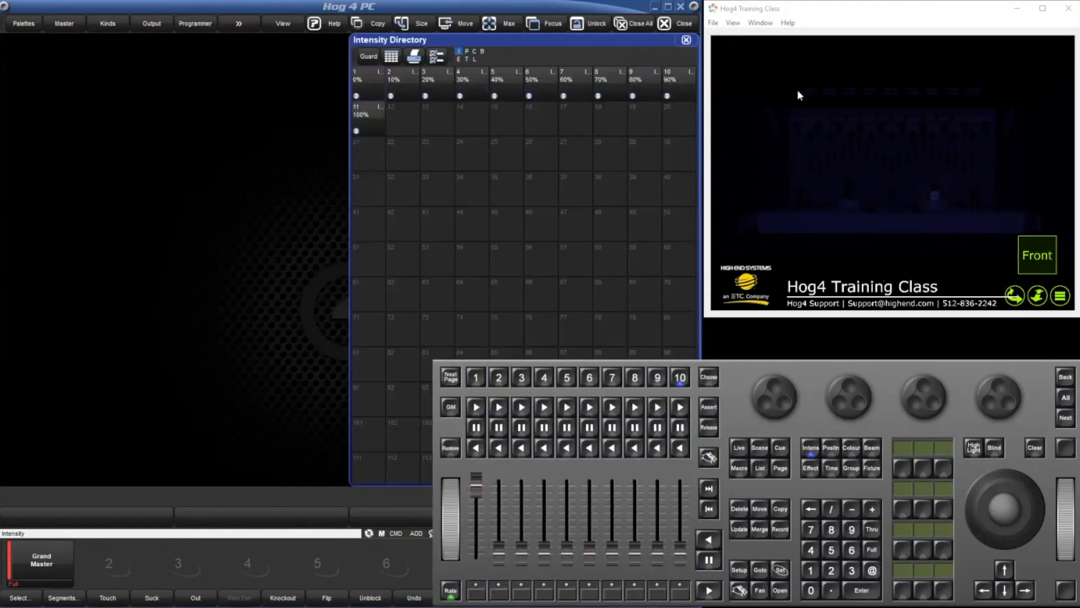
left_click(187, 26)
left_click(419, 24)
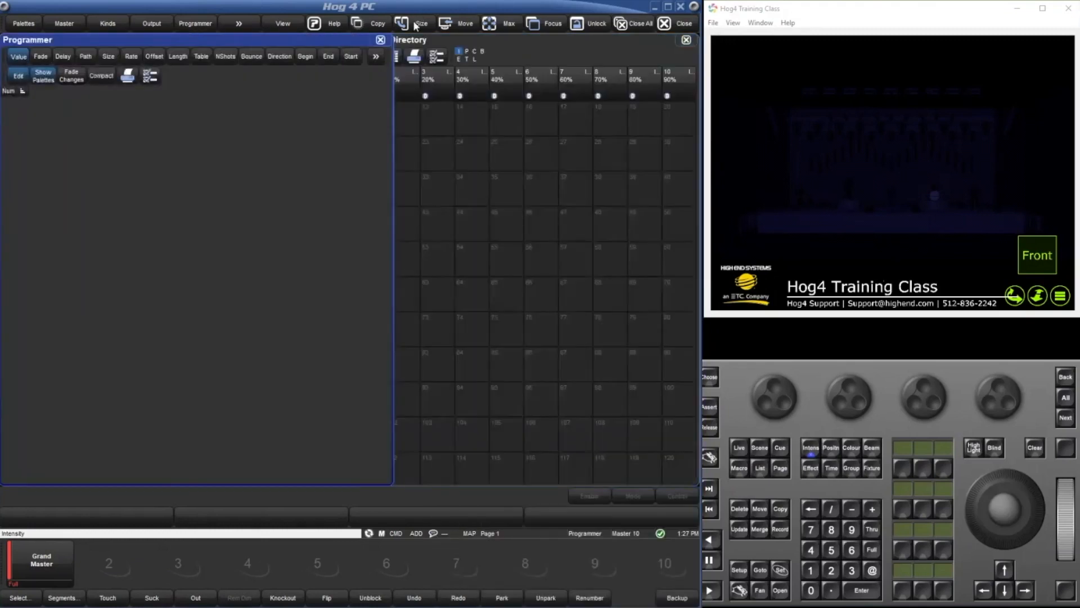
left_click(419, 24)
left_click(201, 387)
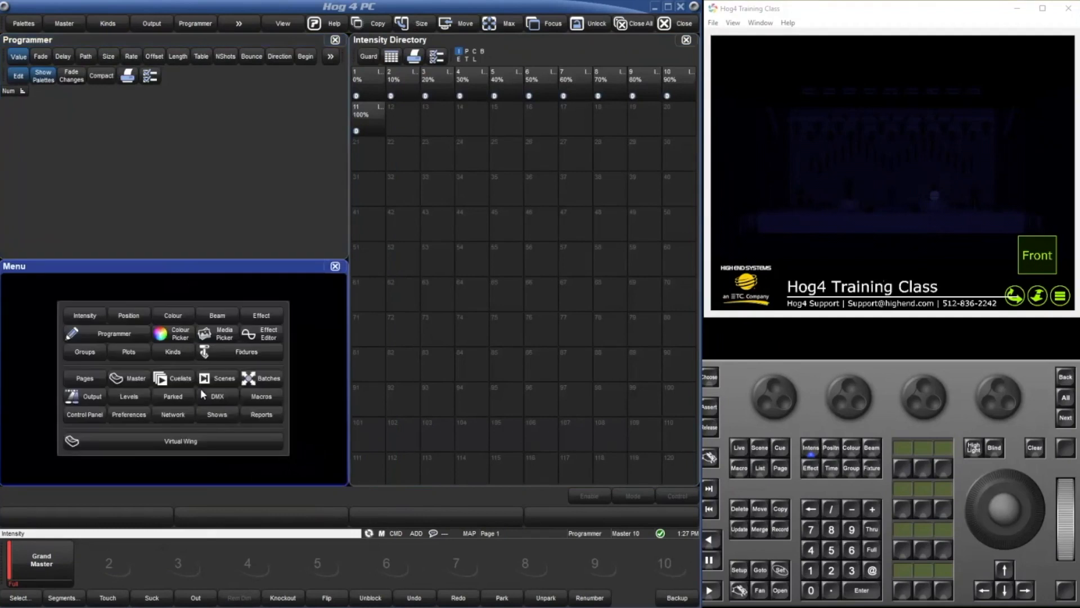
left_click(80, 362)
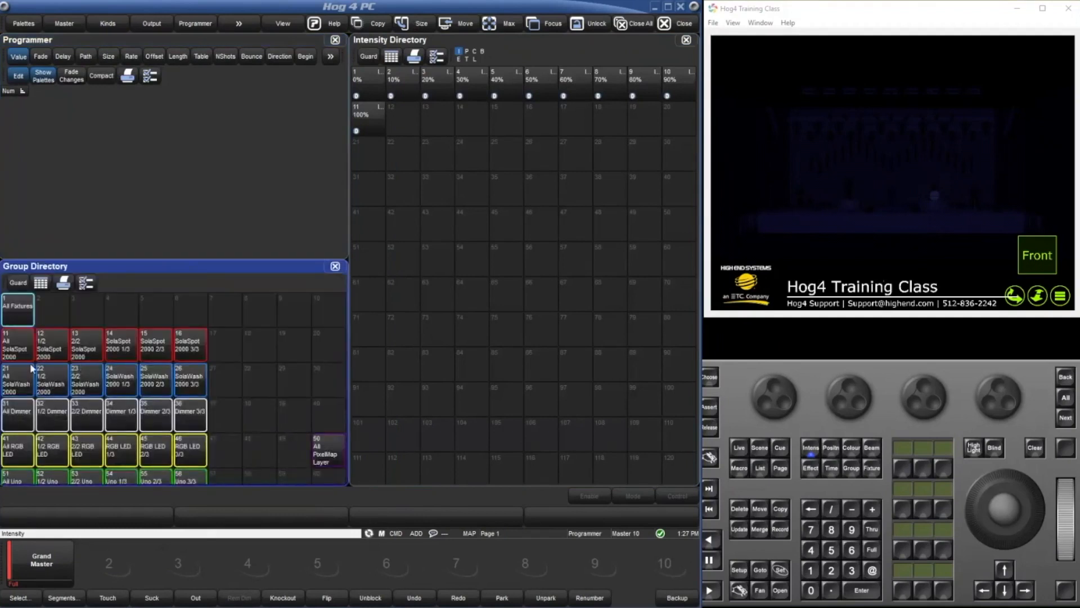
Select the All SolaSpot 2000 group and apply the 40% and 100% intensity palettes in turn.
left_click(24, 349)
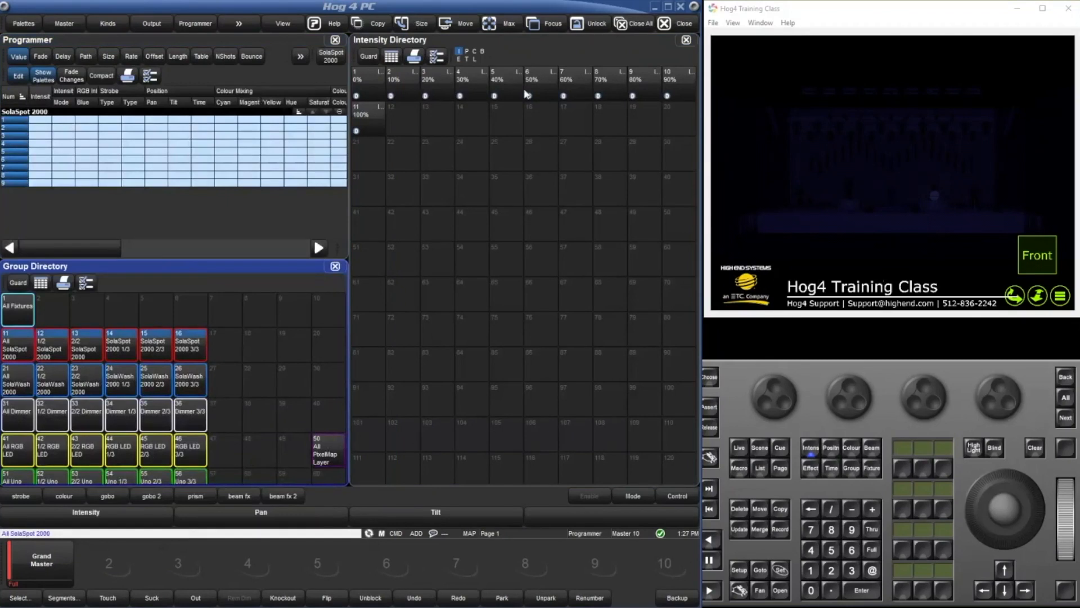
left_click(494, 94)
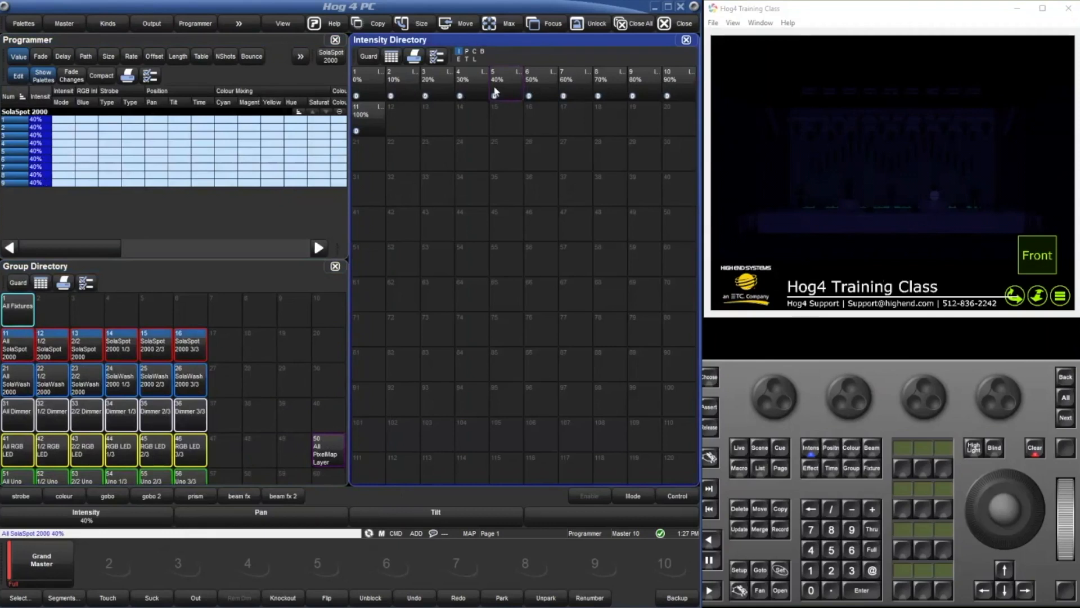
left_click(368, 129)
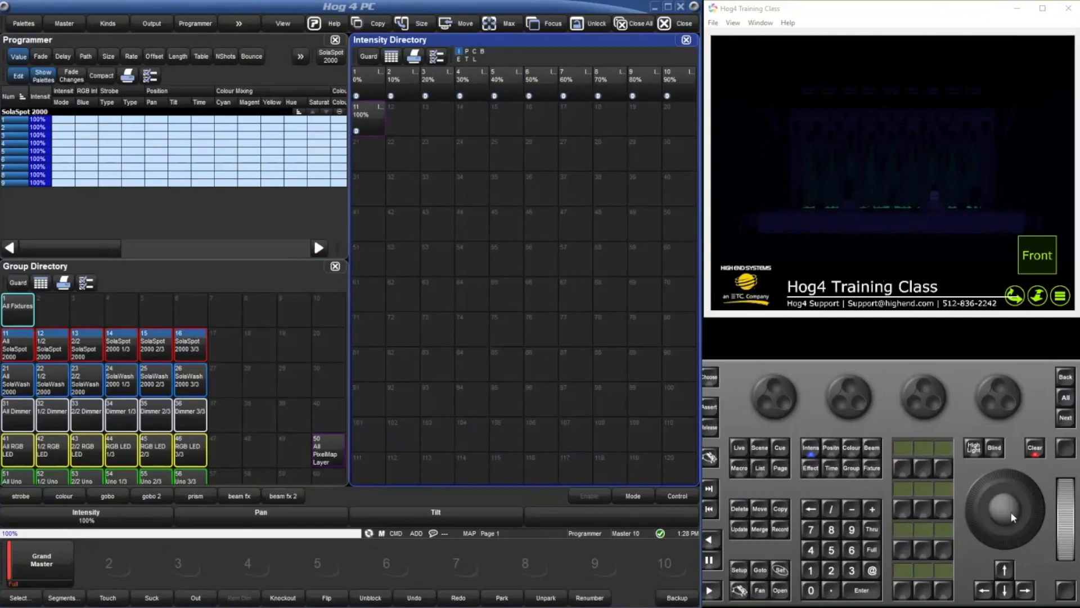
Apply the HOME, 45 OFFSET and BAND position palettes in turn to the selected SolaSpot 2000 fixtures.
left_click(833, 452)
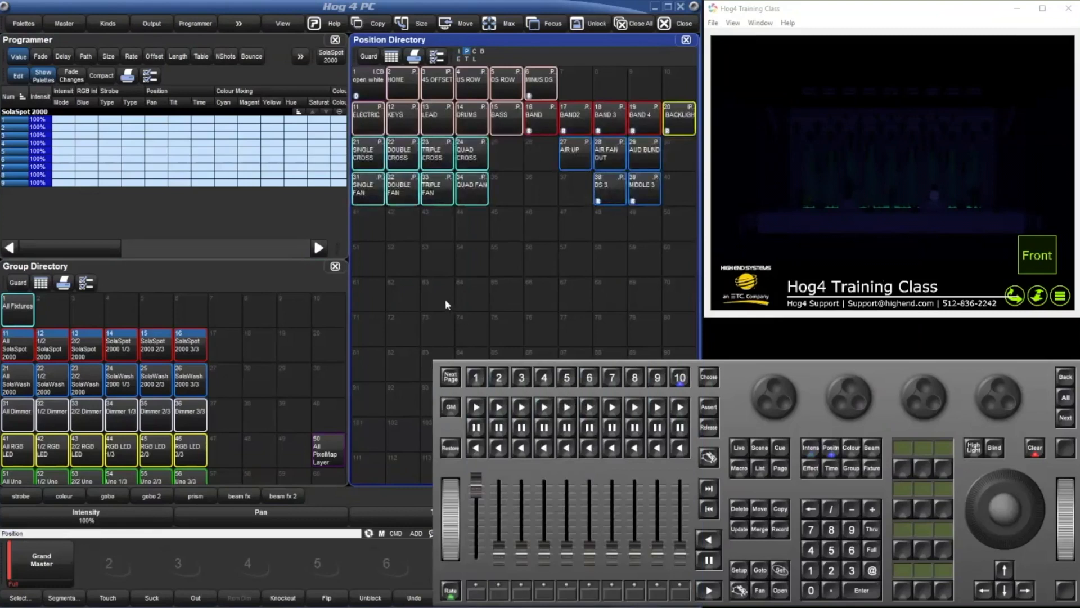
left_click(412, 84)
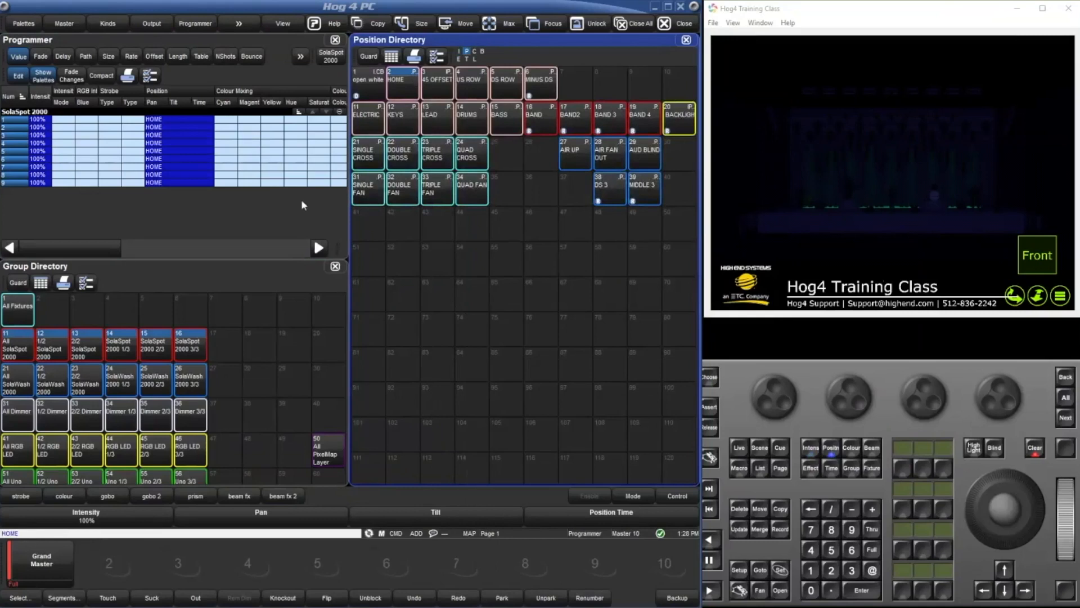
left_click(439, 89)
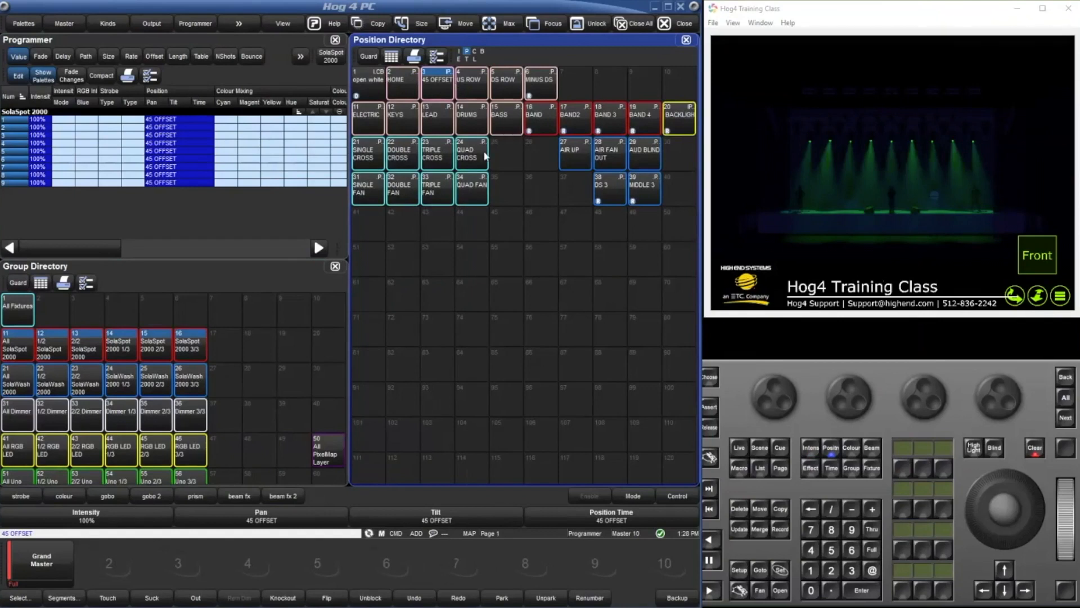
left_click(539, 122)
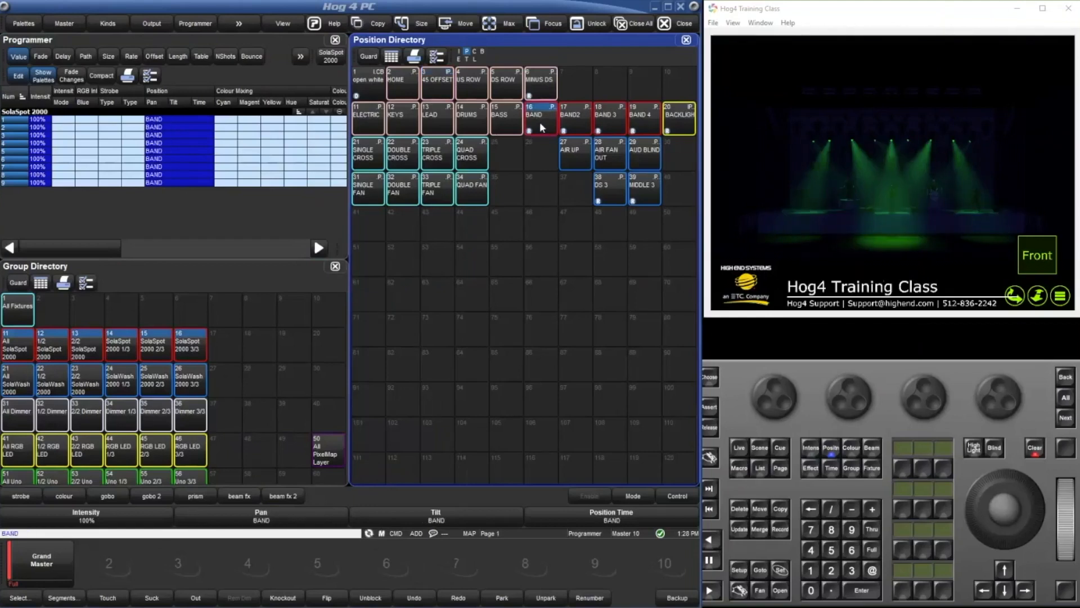
Open the BAND position palette and examine which position palettes its fixtures' pan and tilt values reference.
key("o")
left_click(539, 123)
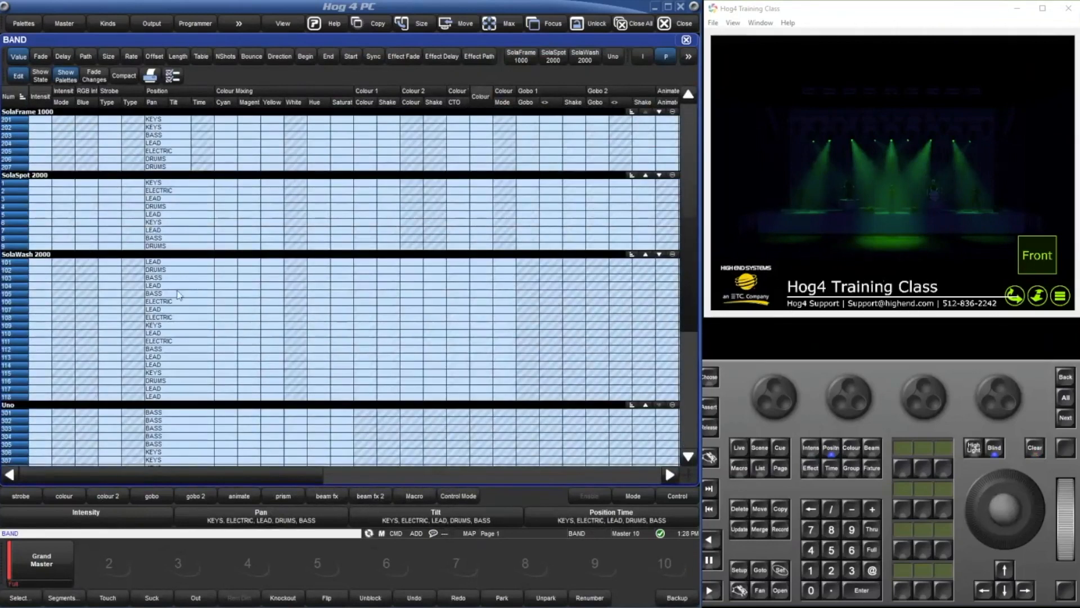
left_click_drag(168, 120, 163, 136)
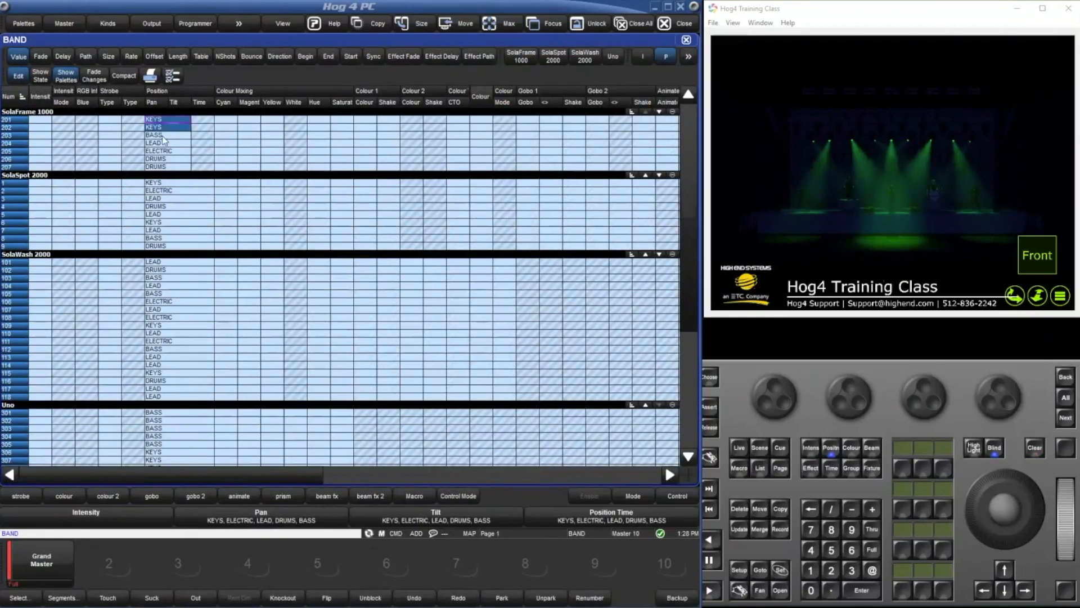
left_click(162, 137)
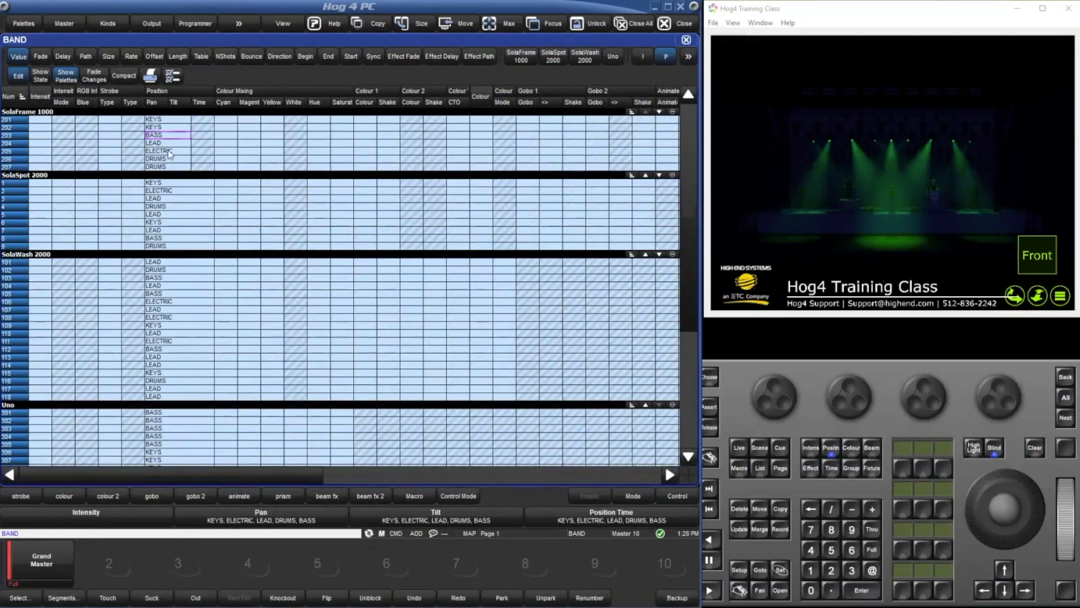
left_click(687, 39)
Apply the BAND and KEYS position palettes, move the fixtures off the KEYS position, and record the new position over KEYS.
left_click(543, 124)
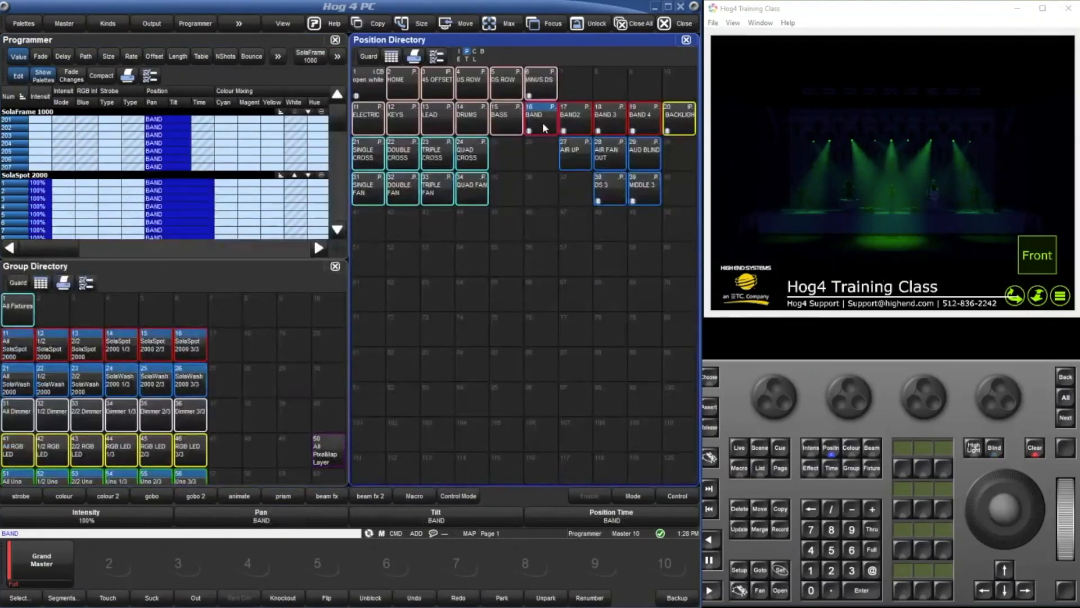
left_click(406, 127)
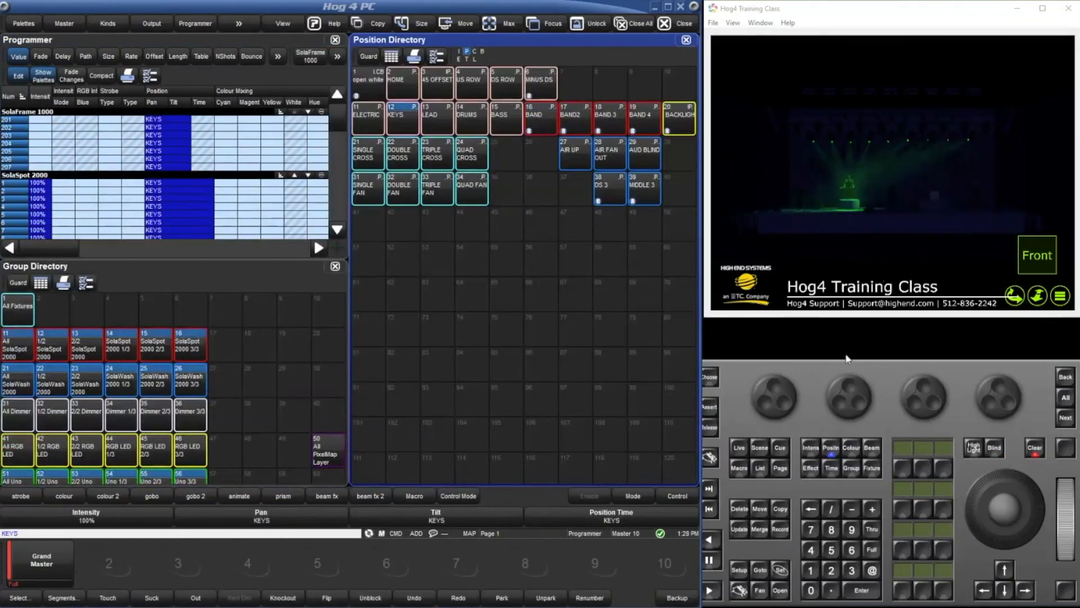
left_click_drag(849, 401, 881, 400)
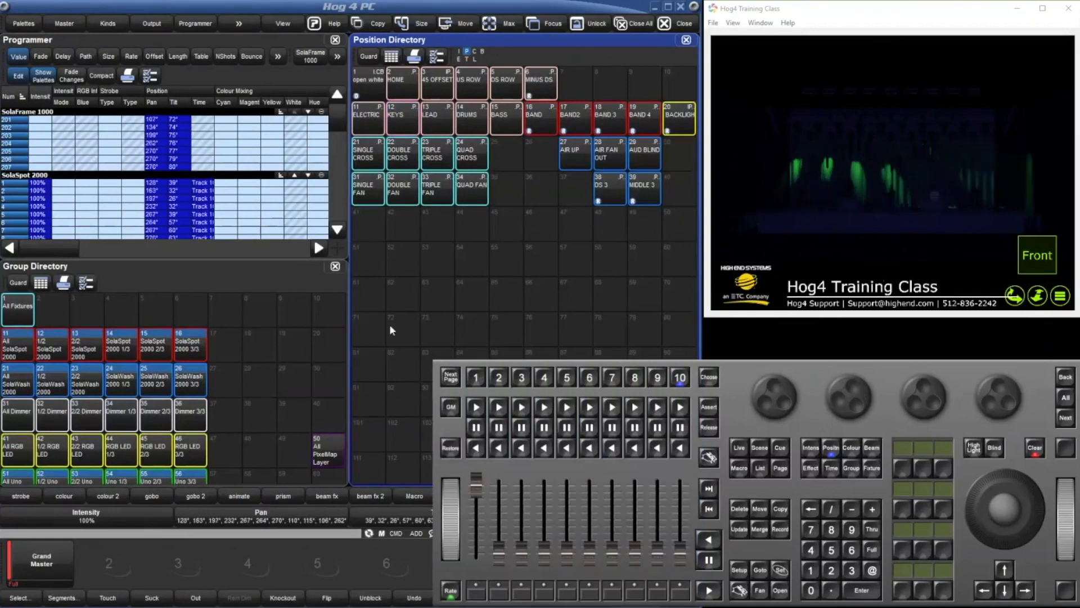
left_click(780, 529)
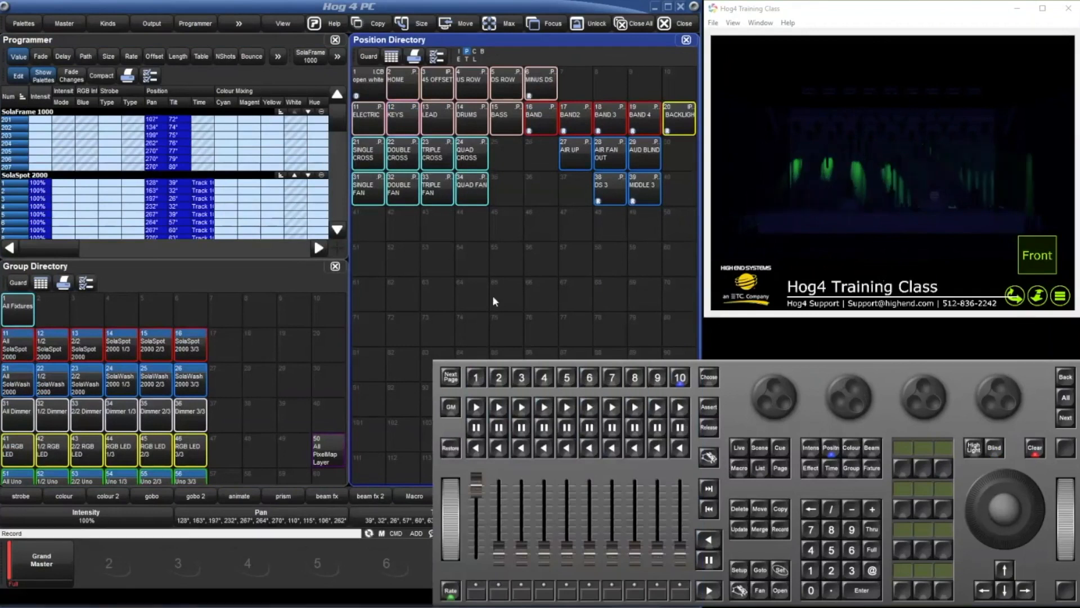
left_click(404, 119)
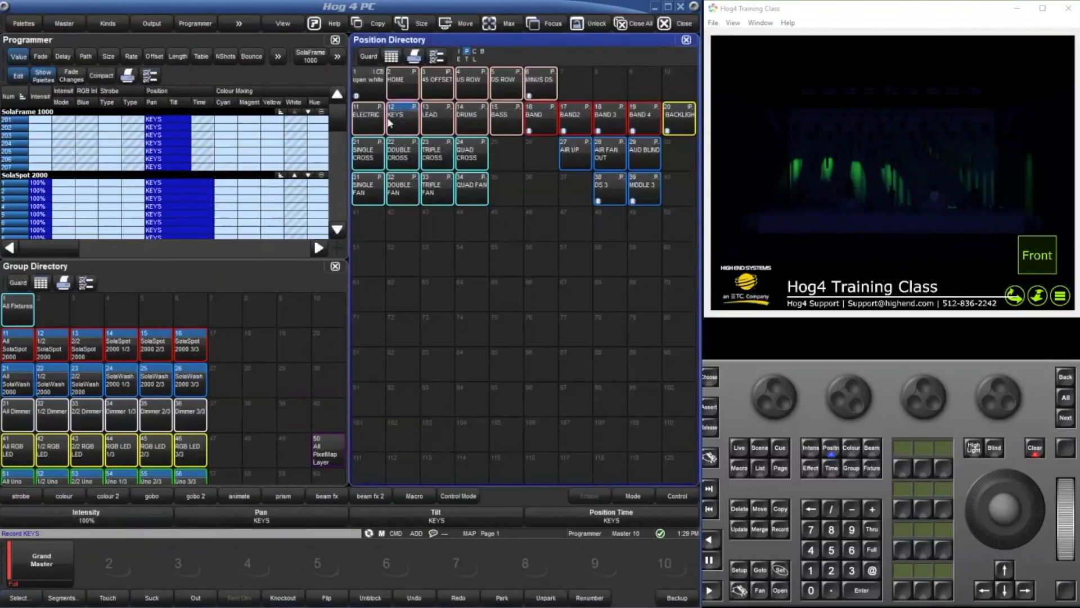
Recall the BAND, KEYS and BAND position palettes in turn to compare how the changed KEYS position affects them.
left_click(530, 129)
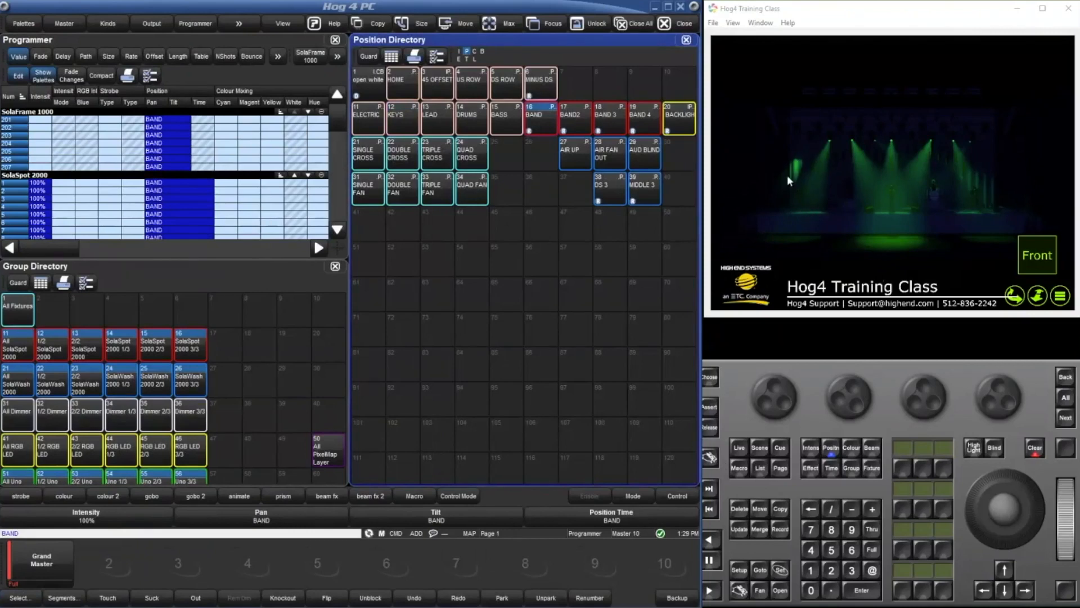
left_click(409, 127)
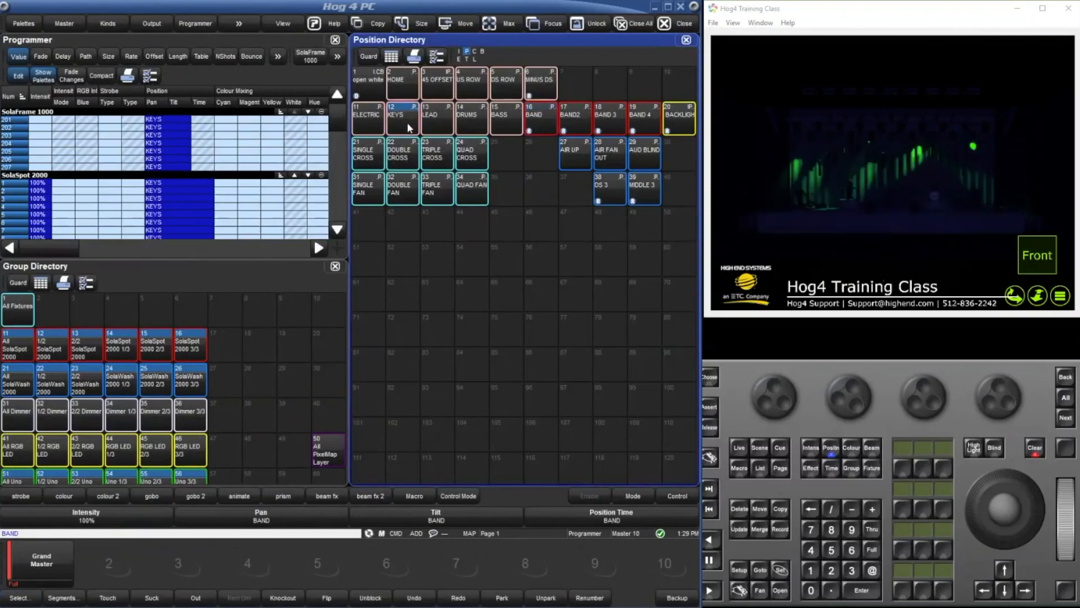
left_click(533, 126)
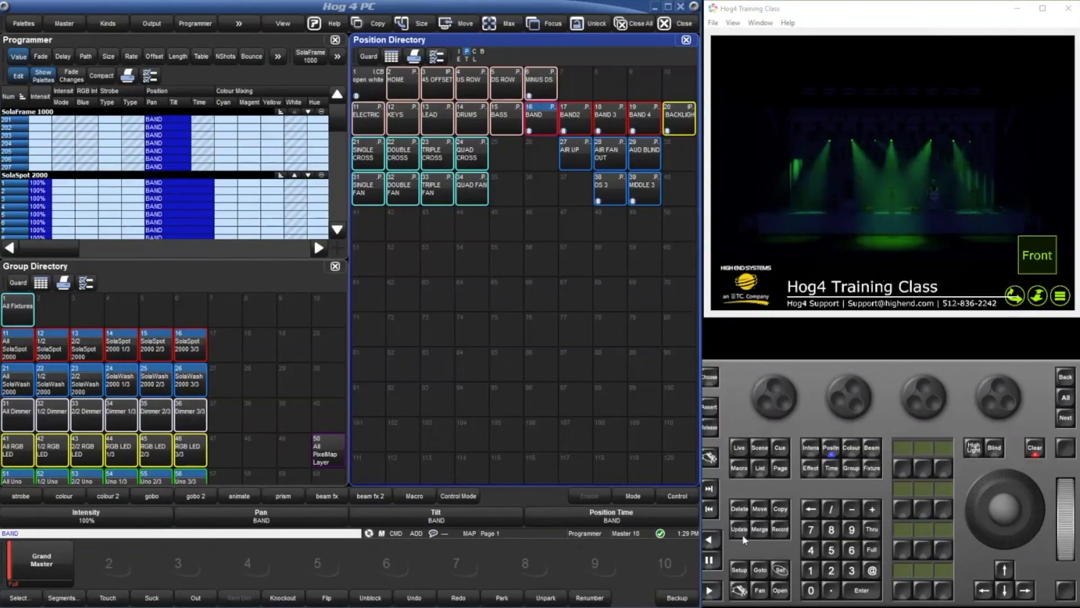
Undo the last three position palette recalls.
left_click(423, 598)
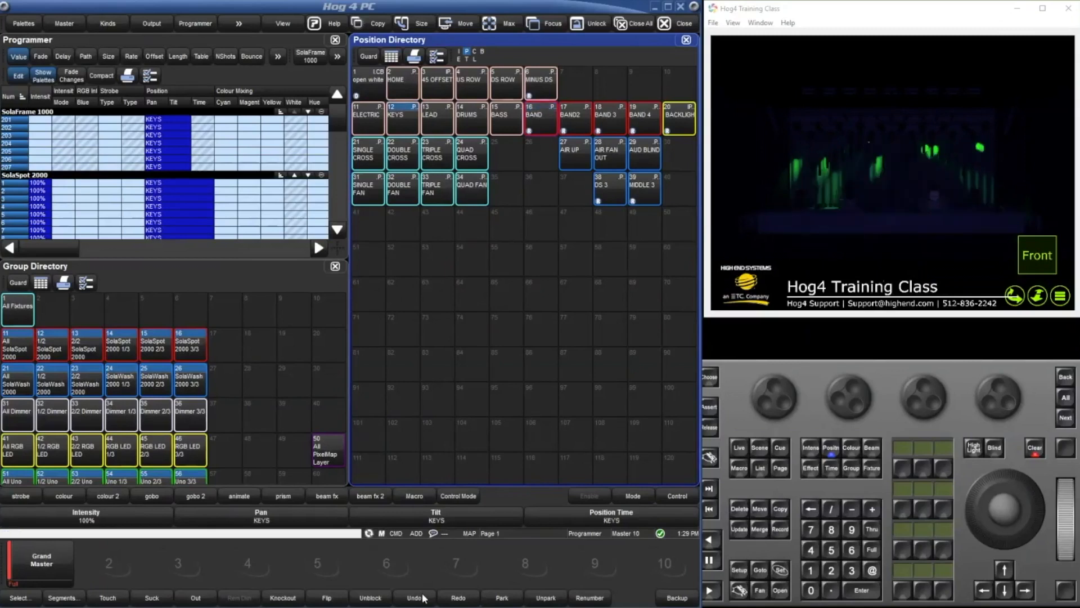
left_click(423, 598)
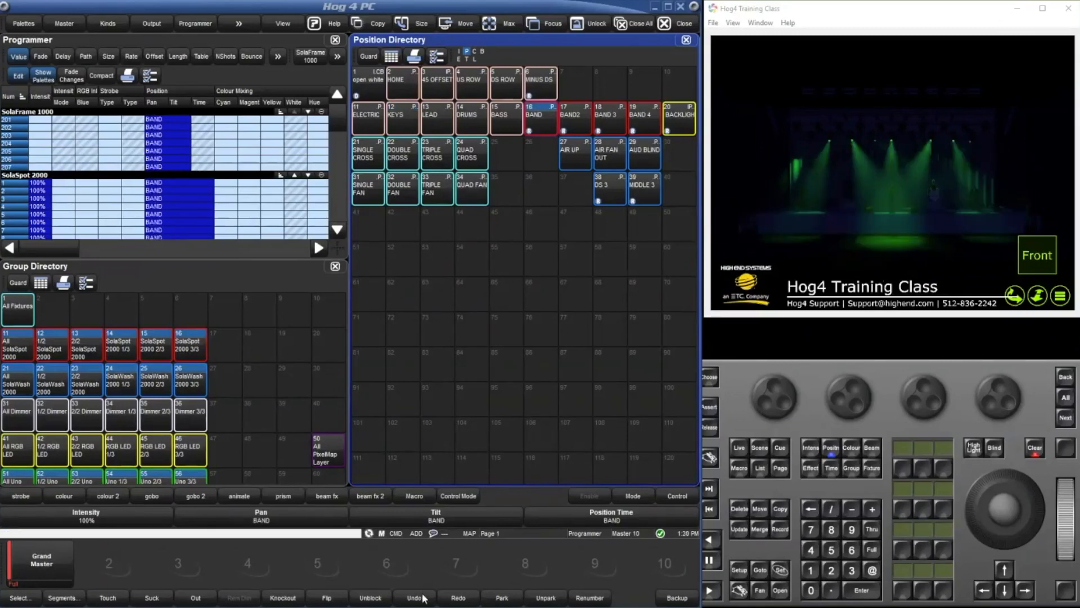
left_click(423, 598)
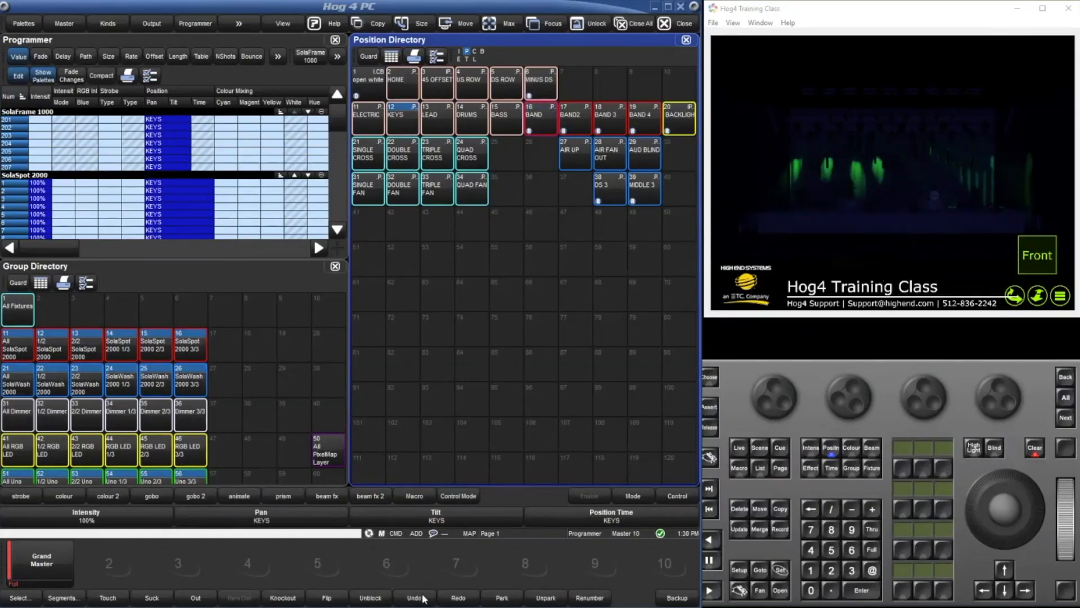
Undo one more position change on the selected fixtures and clear the programmer.
left_click(423, 598)
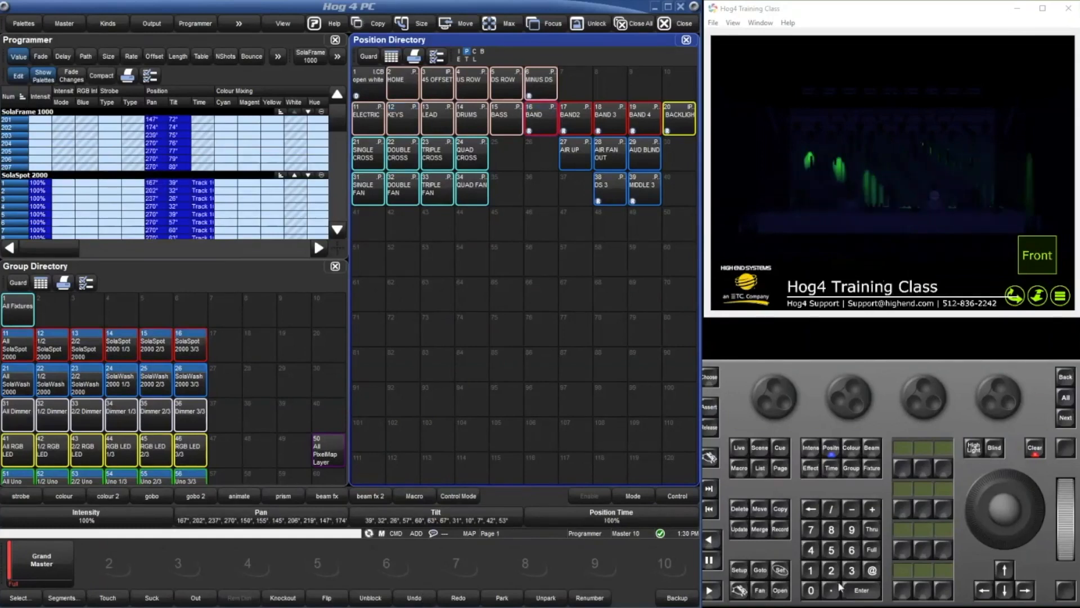
left_click(1041, 450)
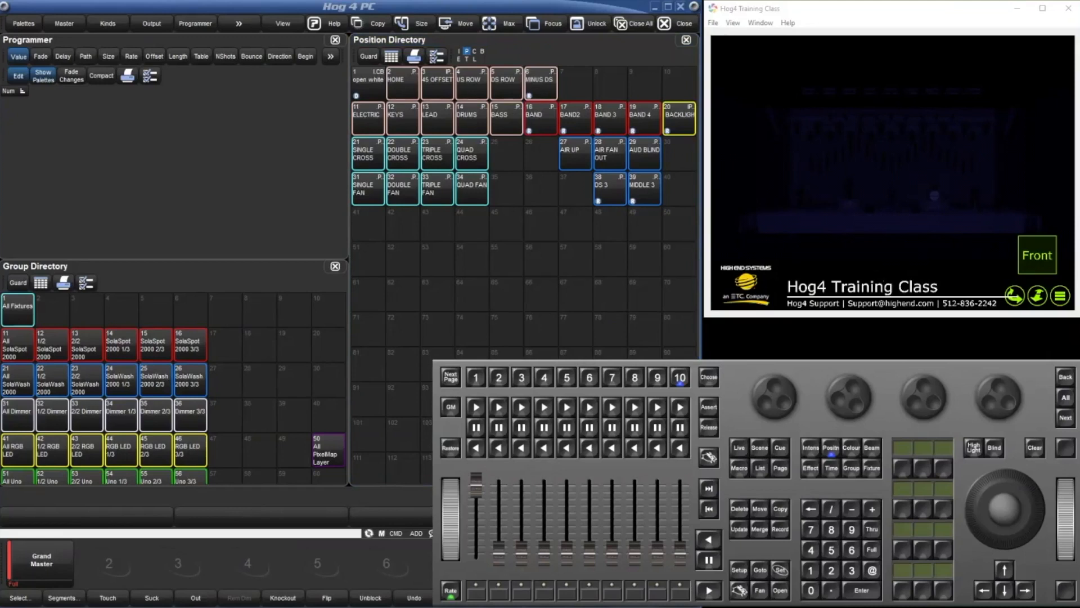
Reopen the BAND position palette, select its fixtures' pan and tilt cells to review the palettes they reference, and close it.
left_click(550, 121)
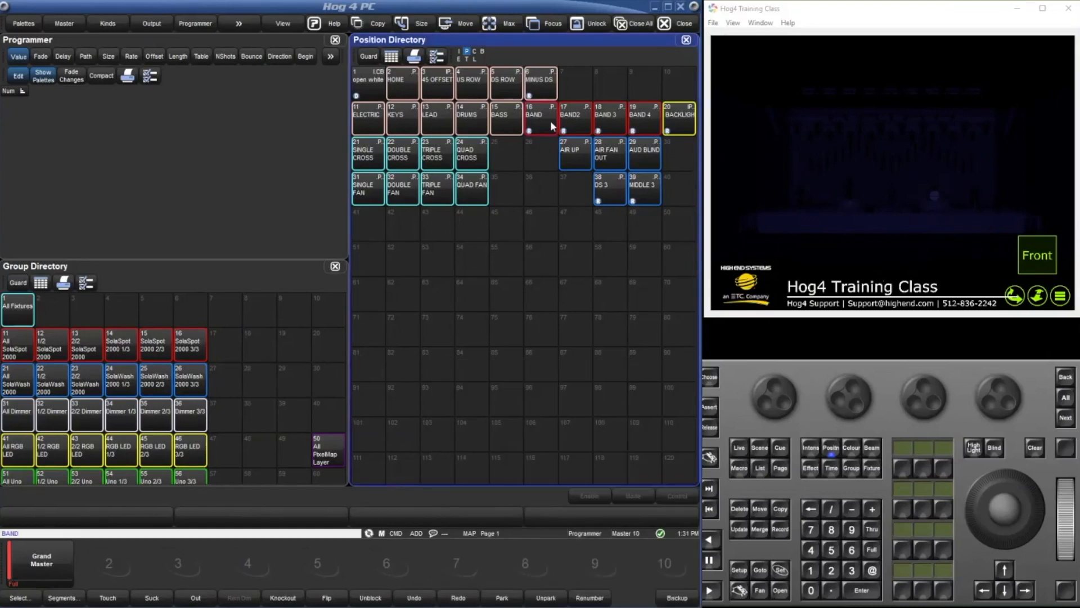
key("o")
left_click(550, 122)
left_click_drag(156, 119, 171, 311)
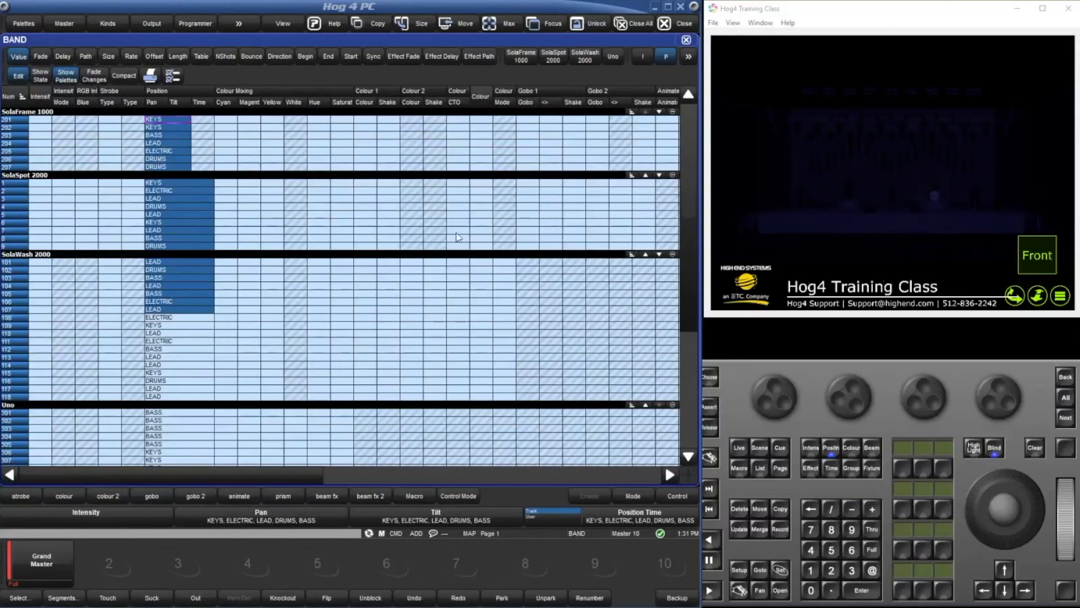
left_click(687, 40)
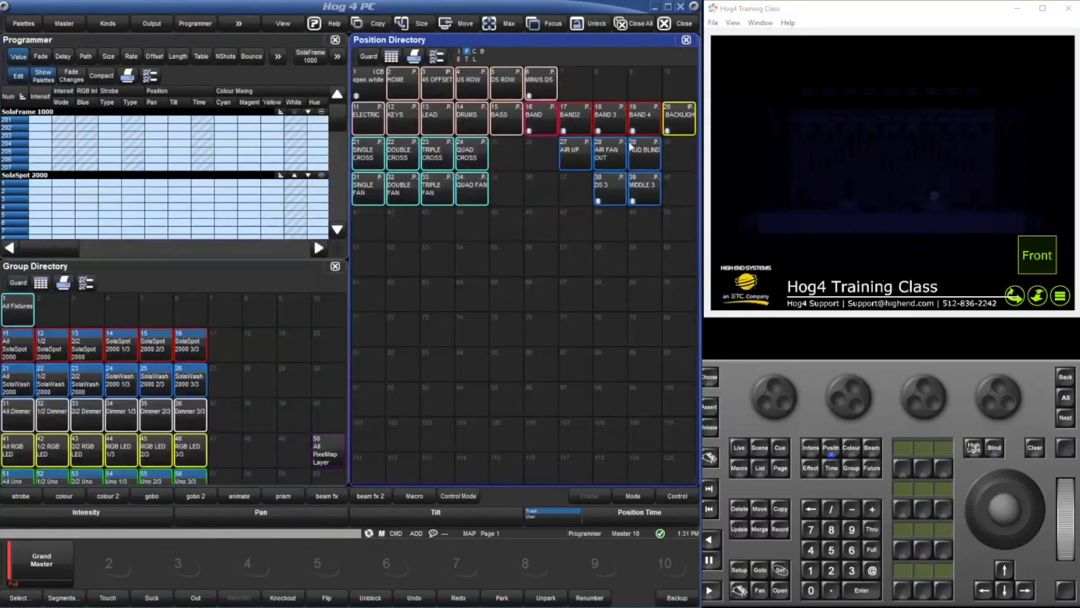
key("Escape")
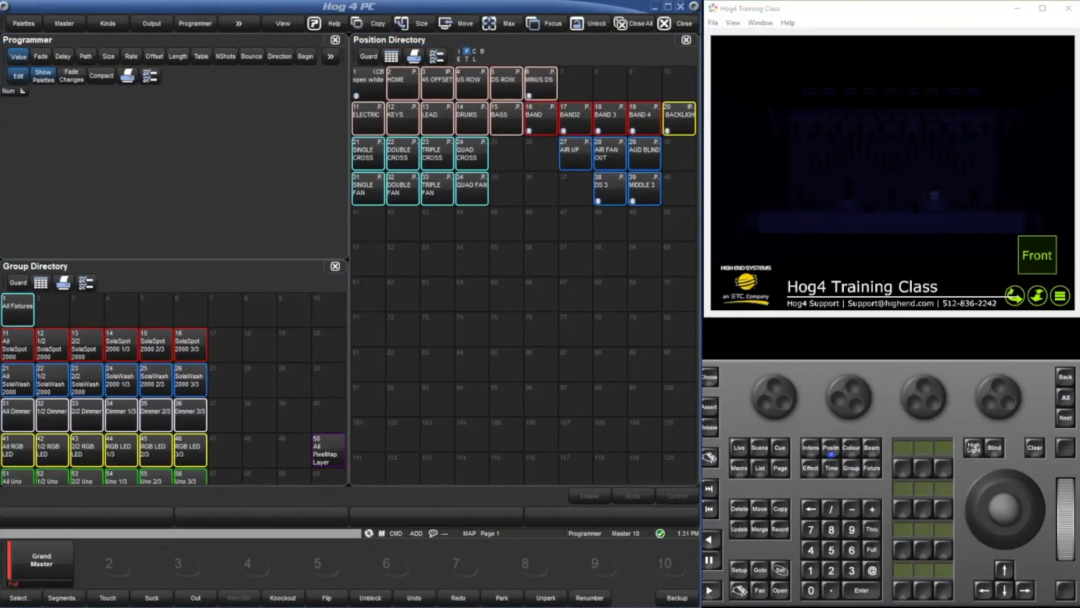
left_click(588, 158)
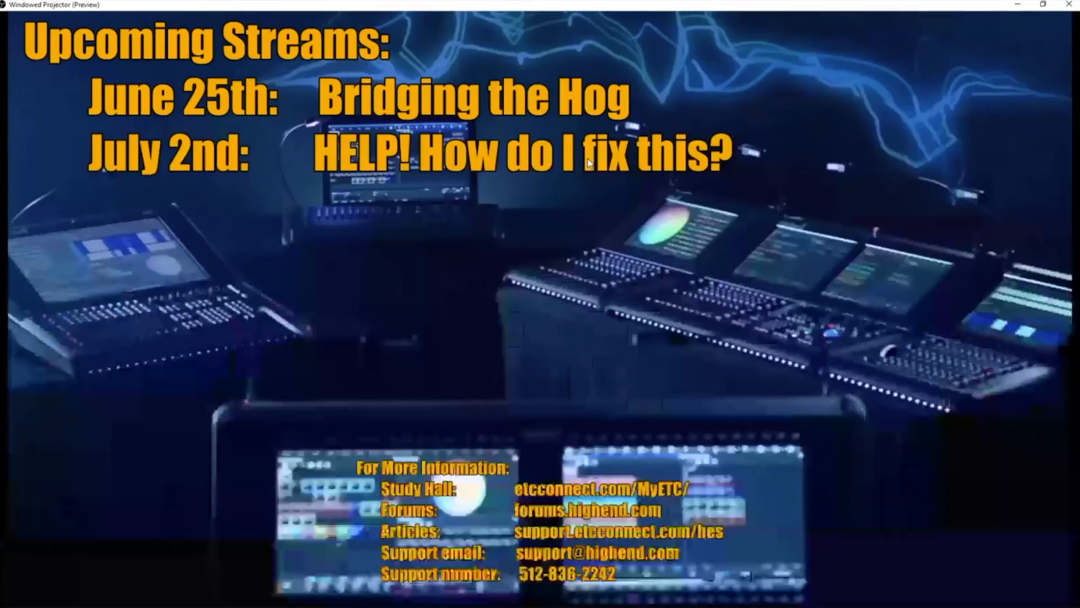